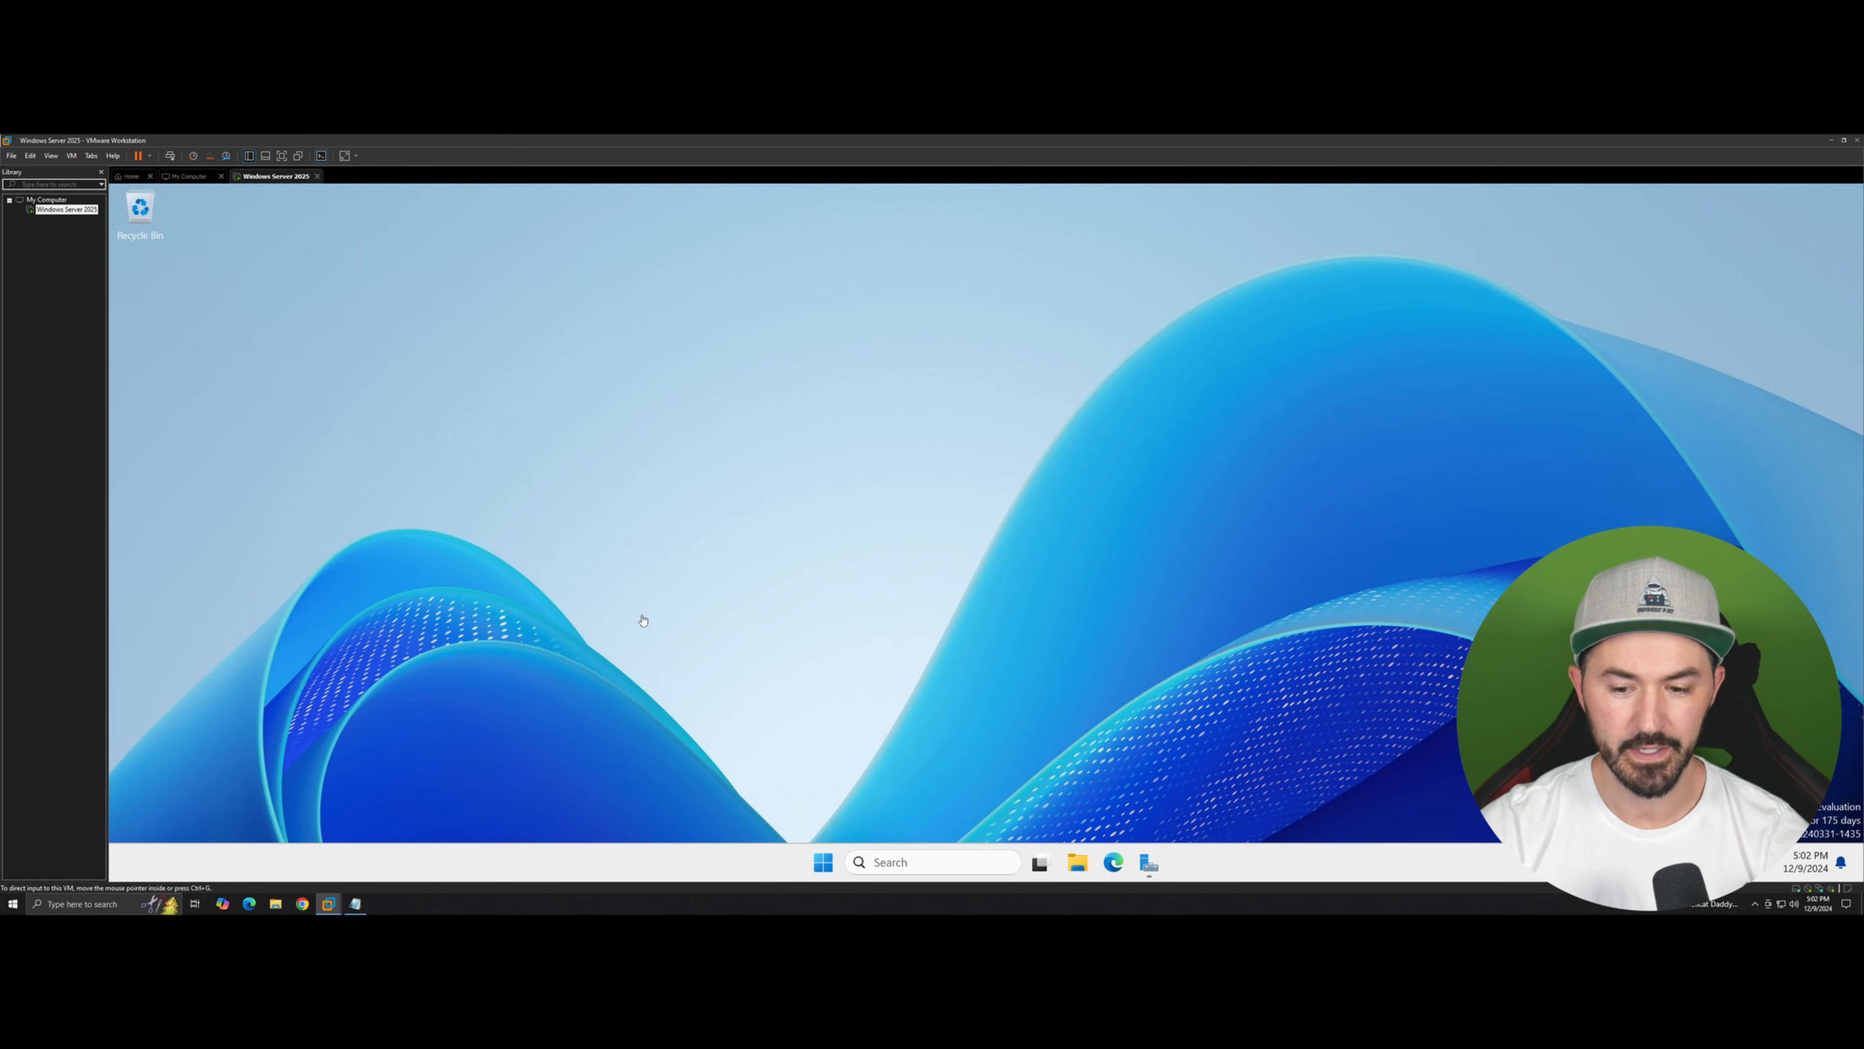
left_click(632, 584)
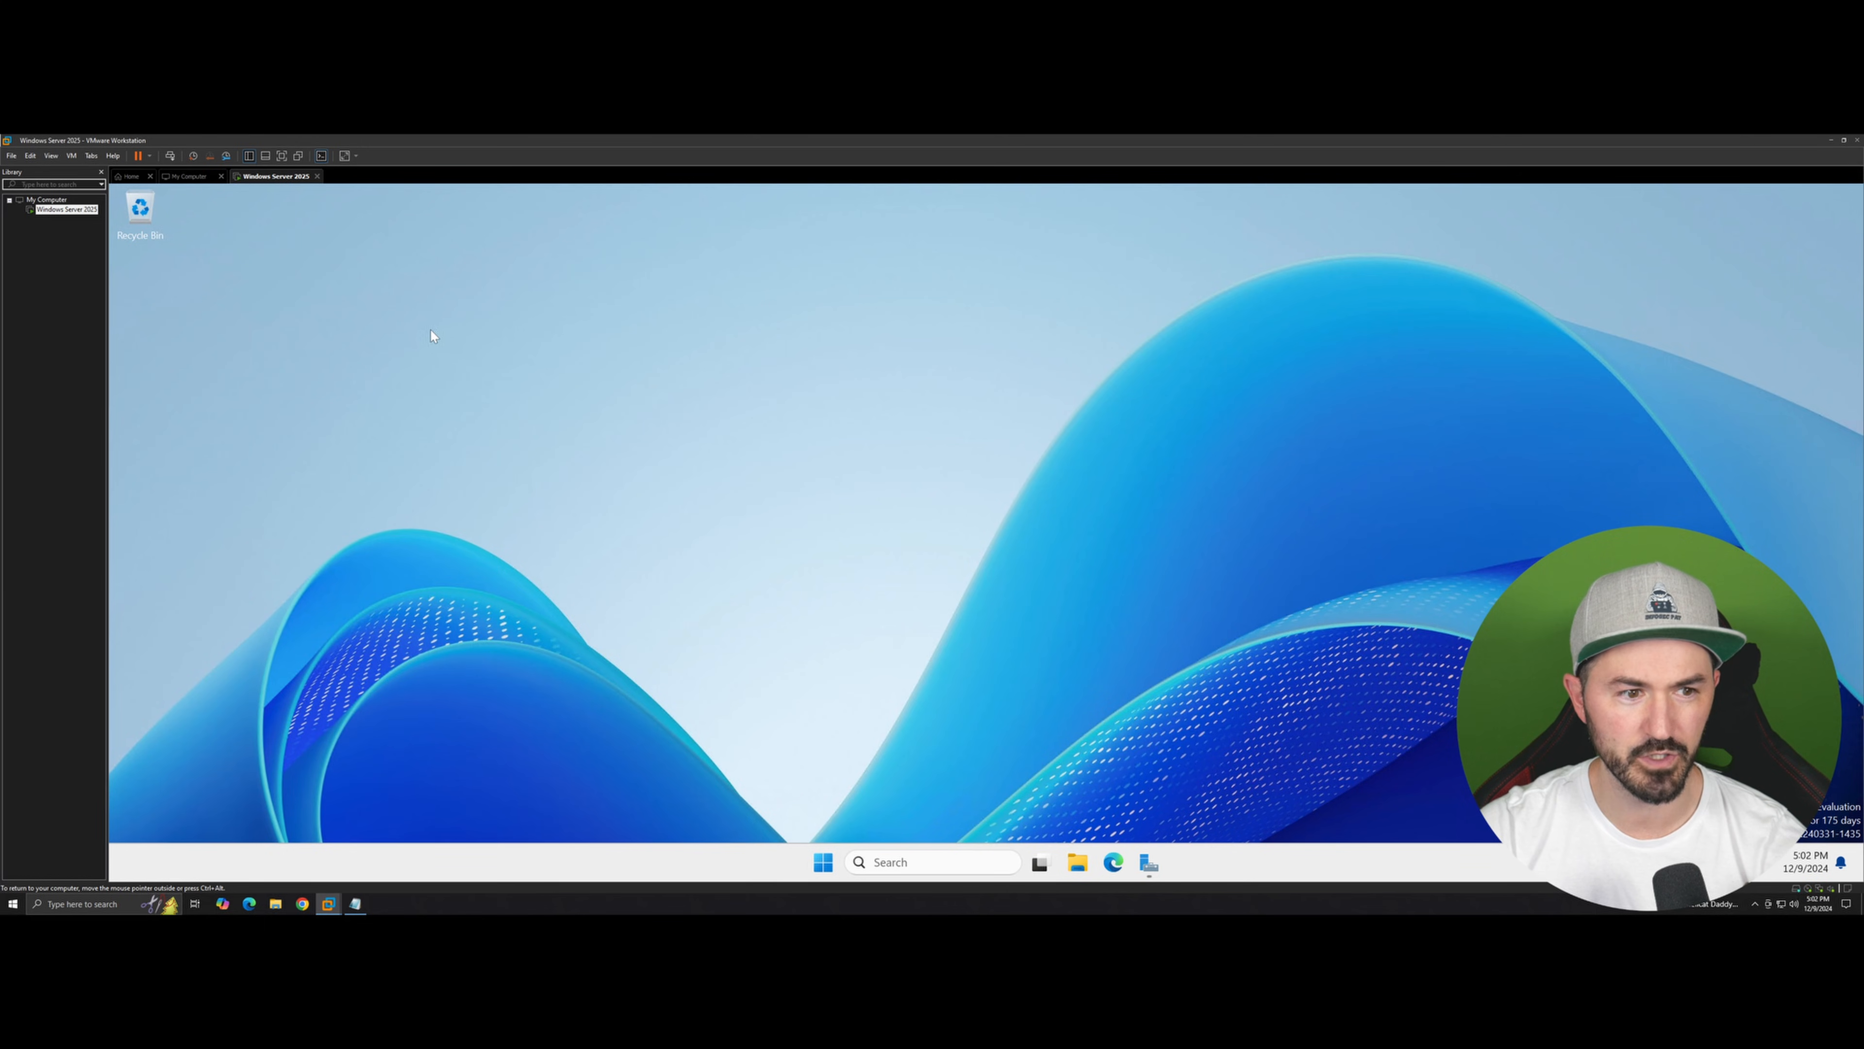
left_click(824, 864)
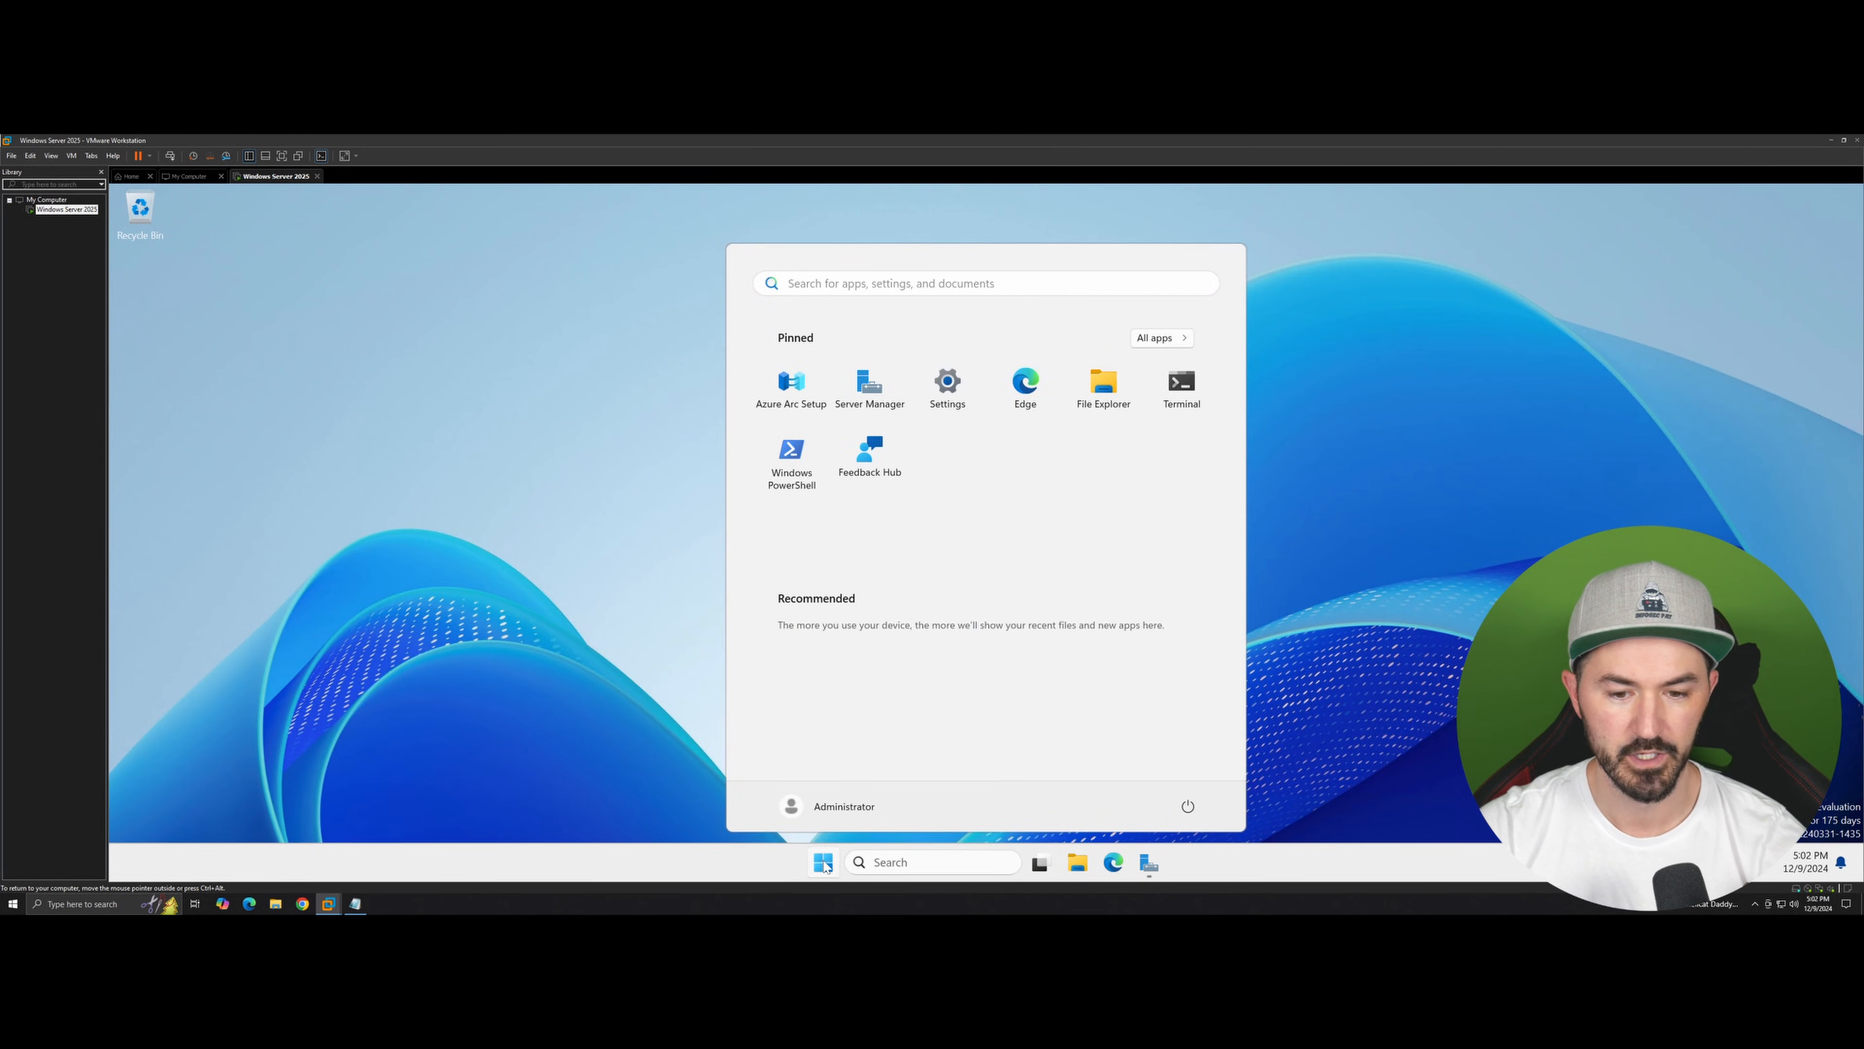
right_click(824, 866)
left_click(511, 659)
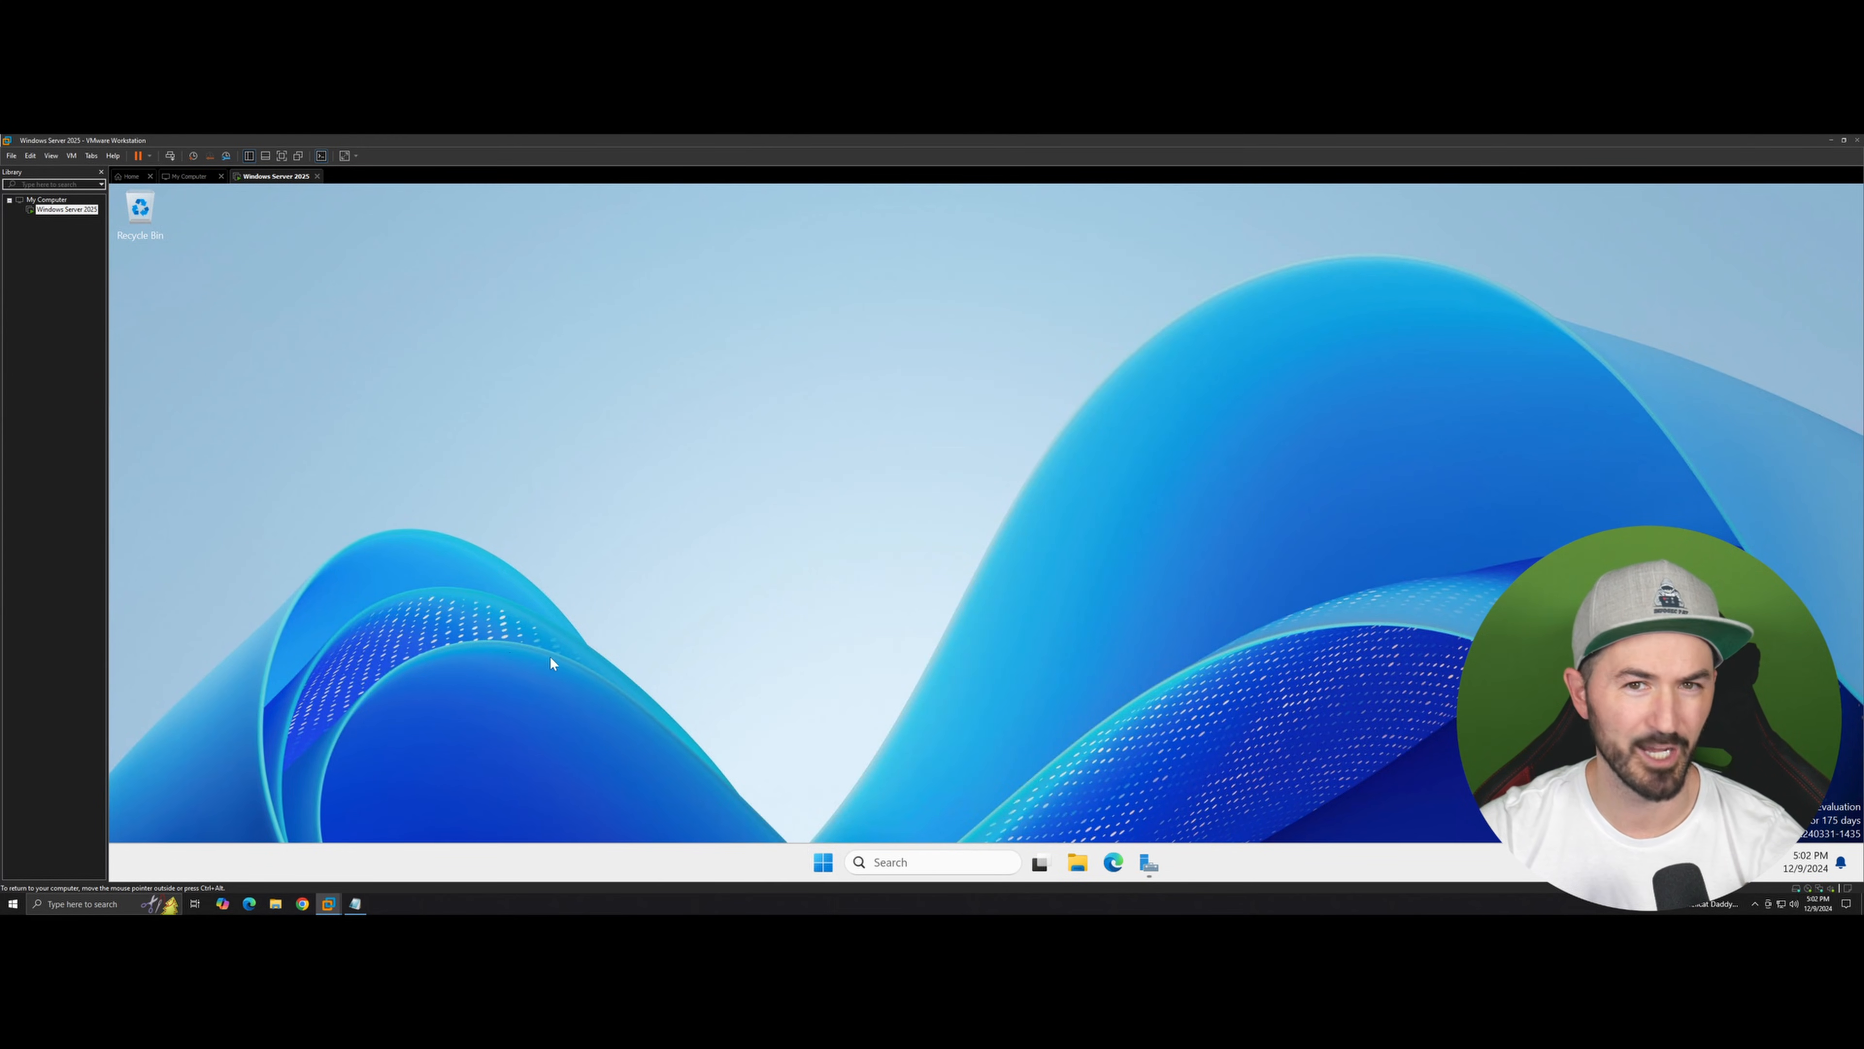
Step: Open Command Prompt through the Start menu search for cmd and maximize its window
left_click(825, 860)
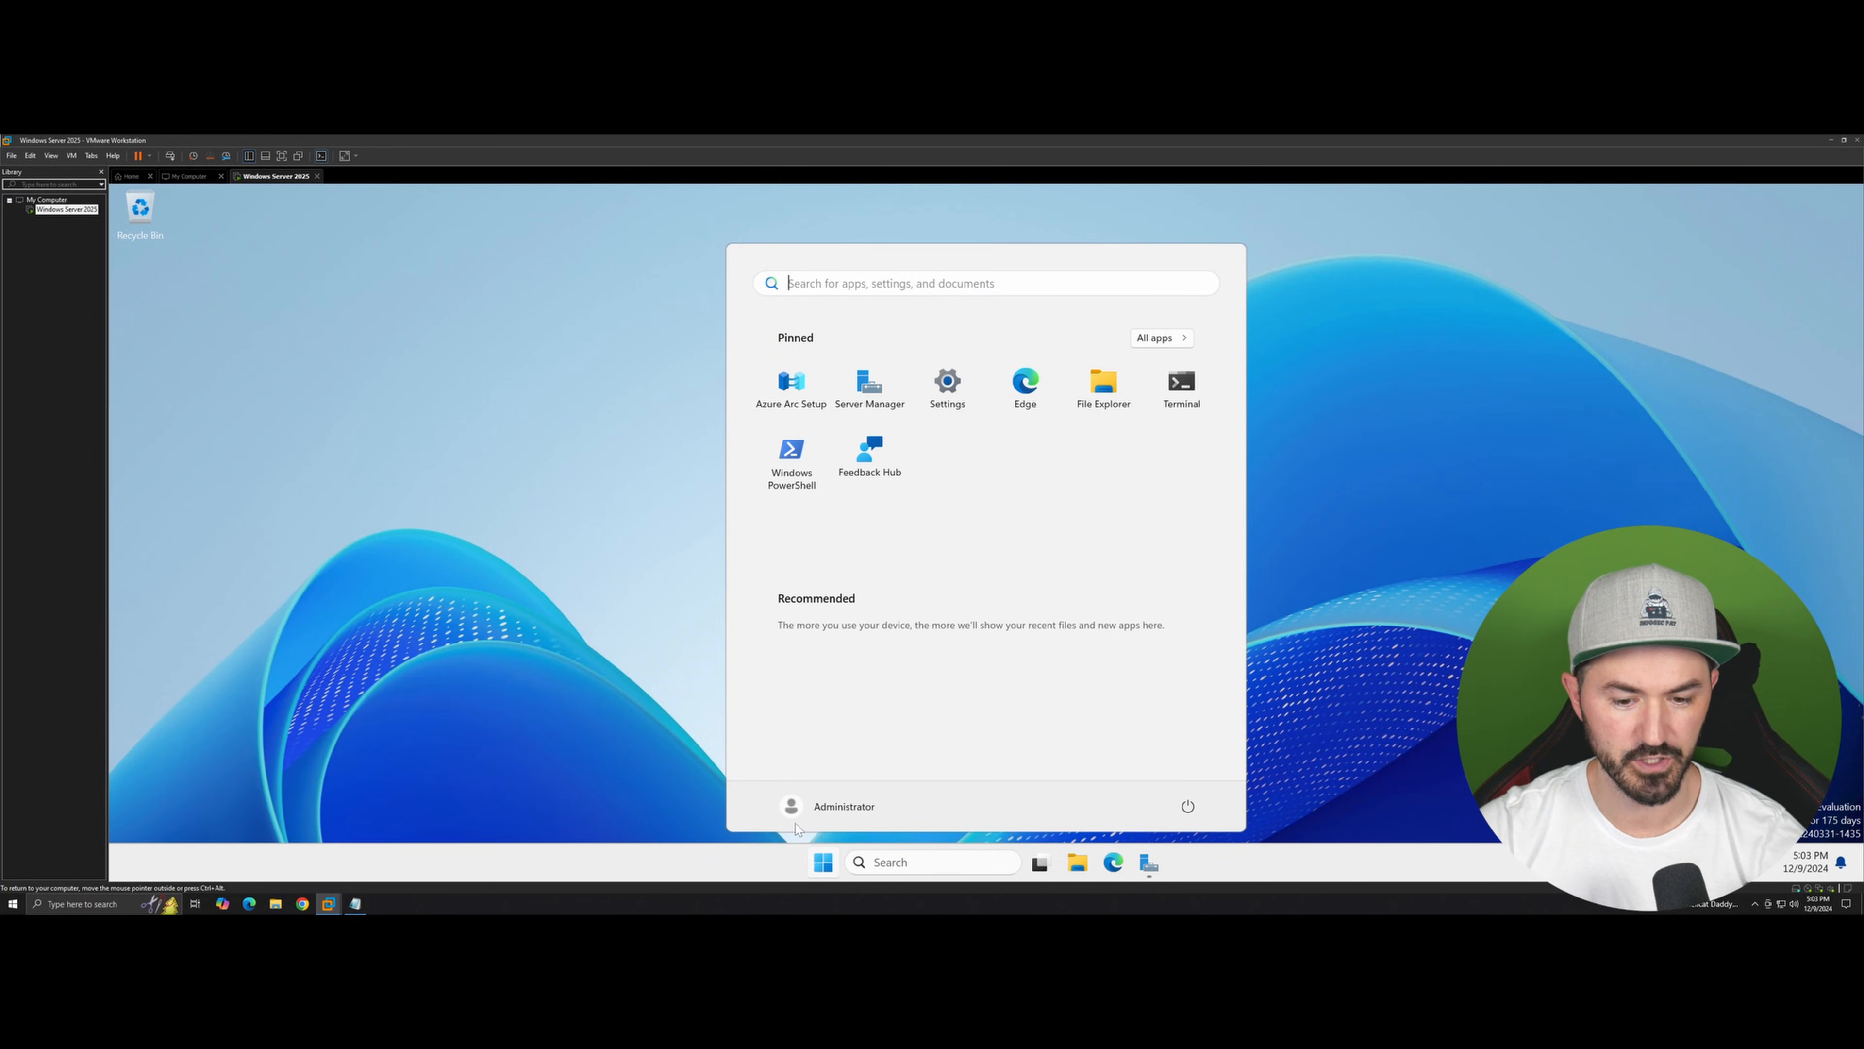
type("cmd")
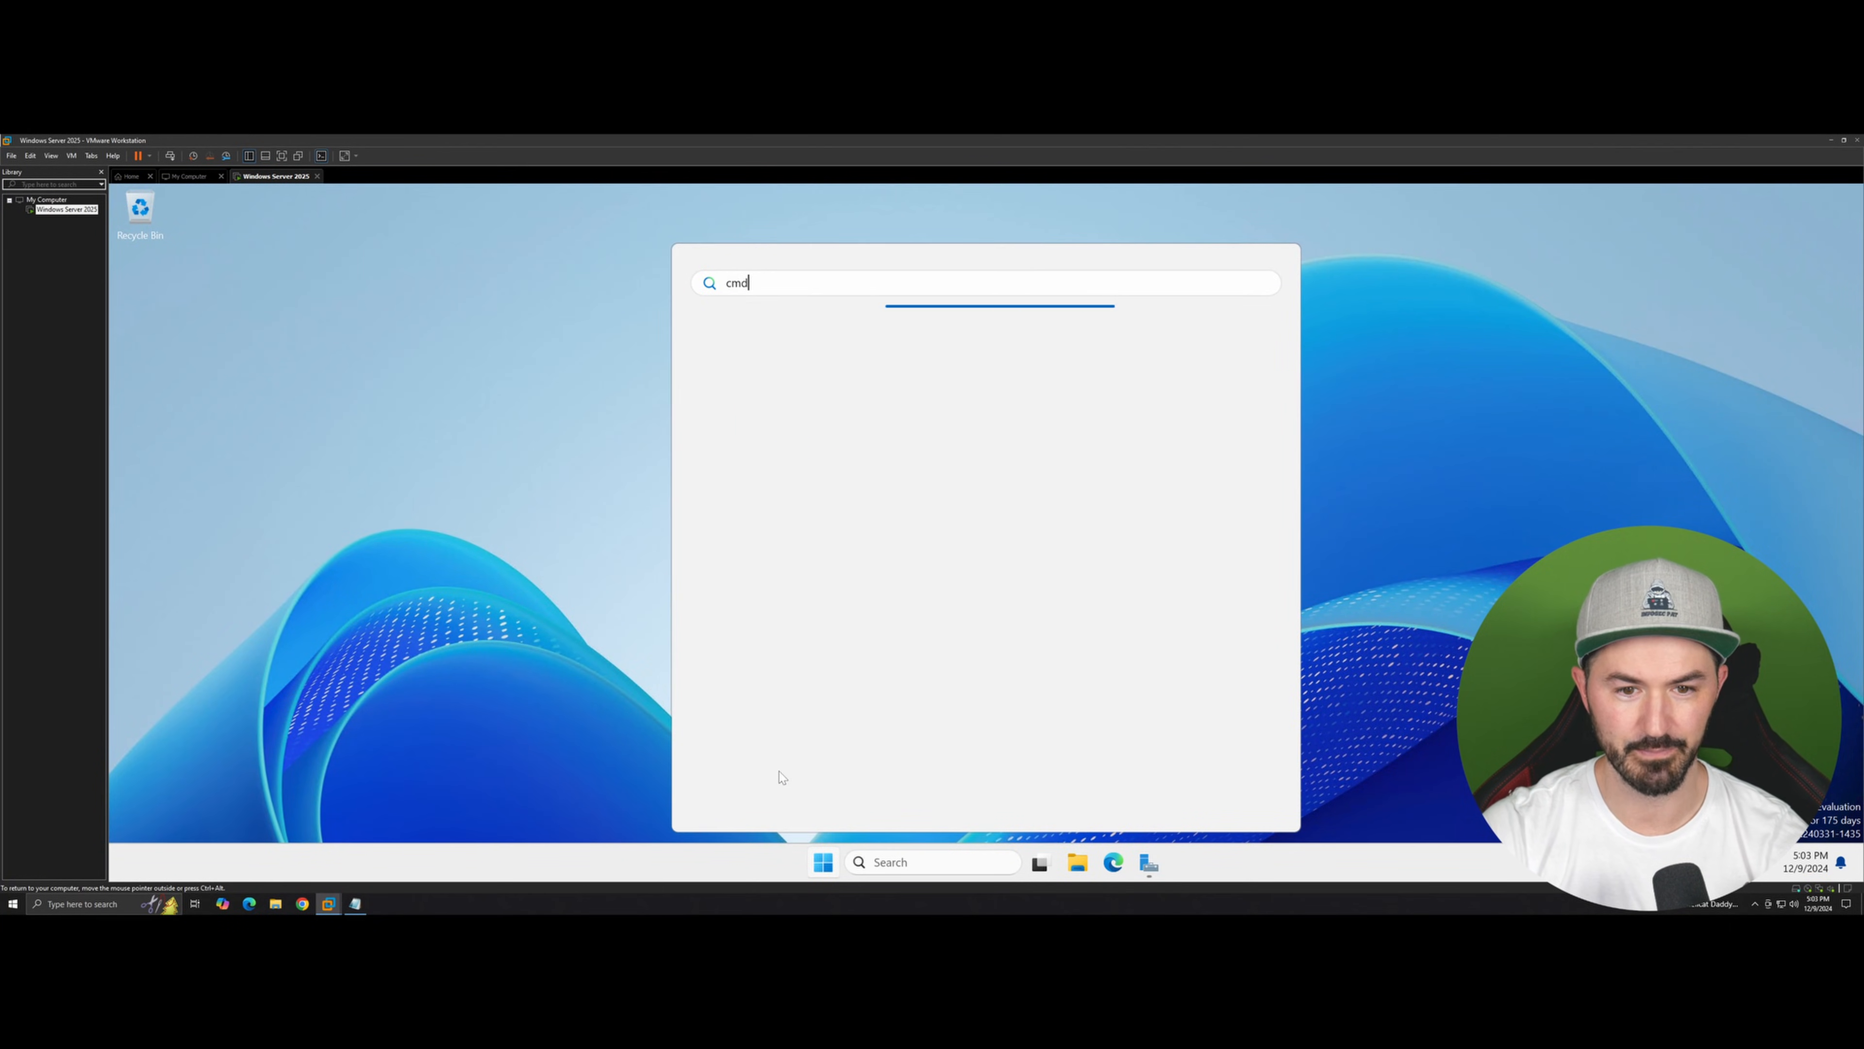
key("Return")
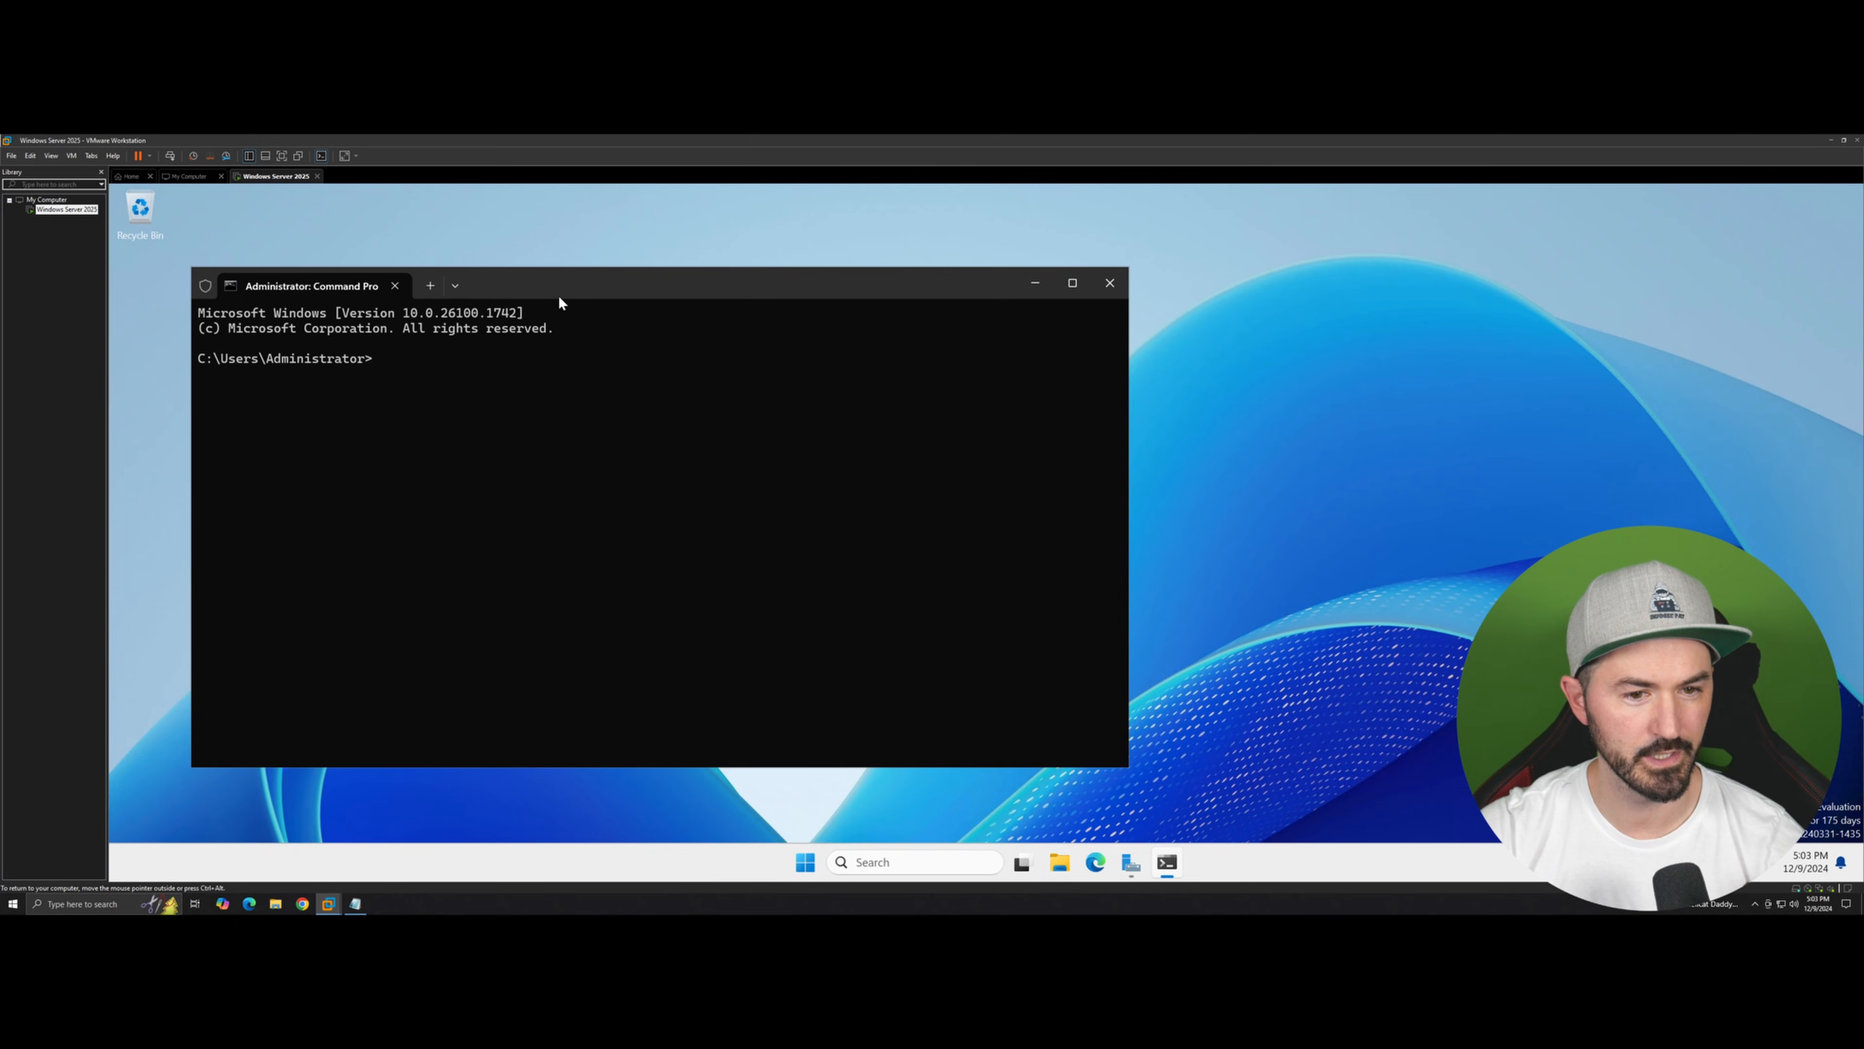
double_click(557, 295)
scroll(444, 447, "up", 4)
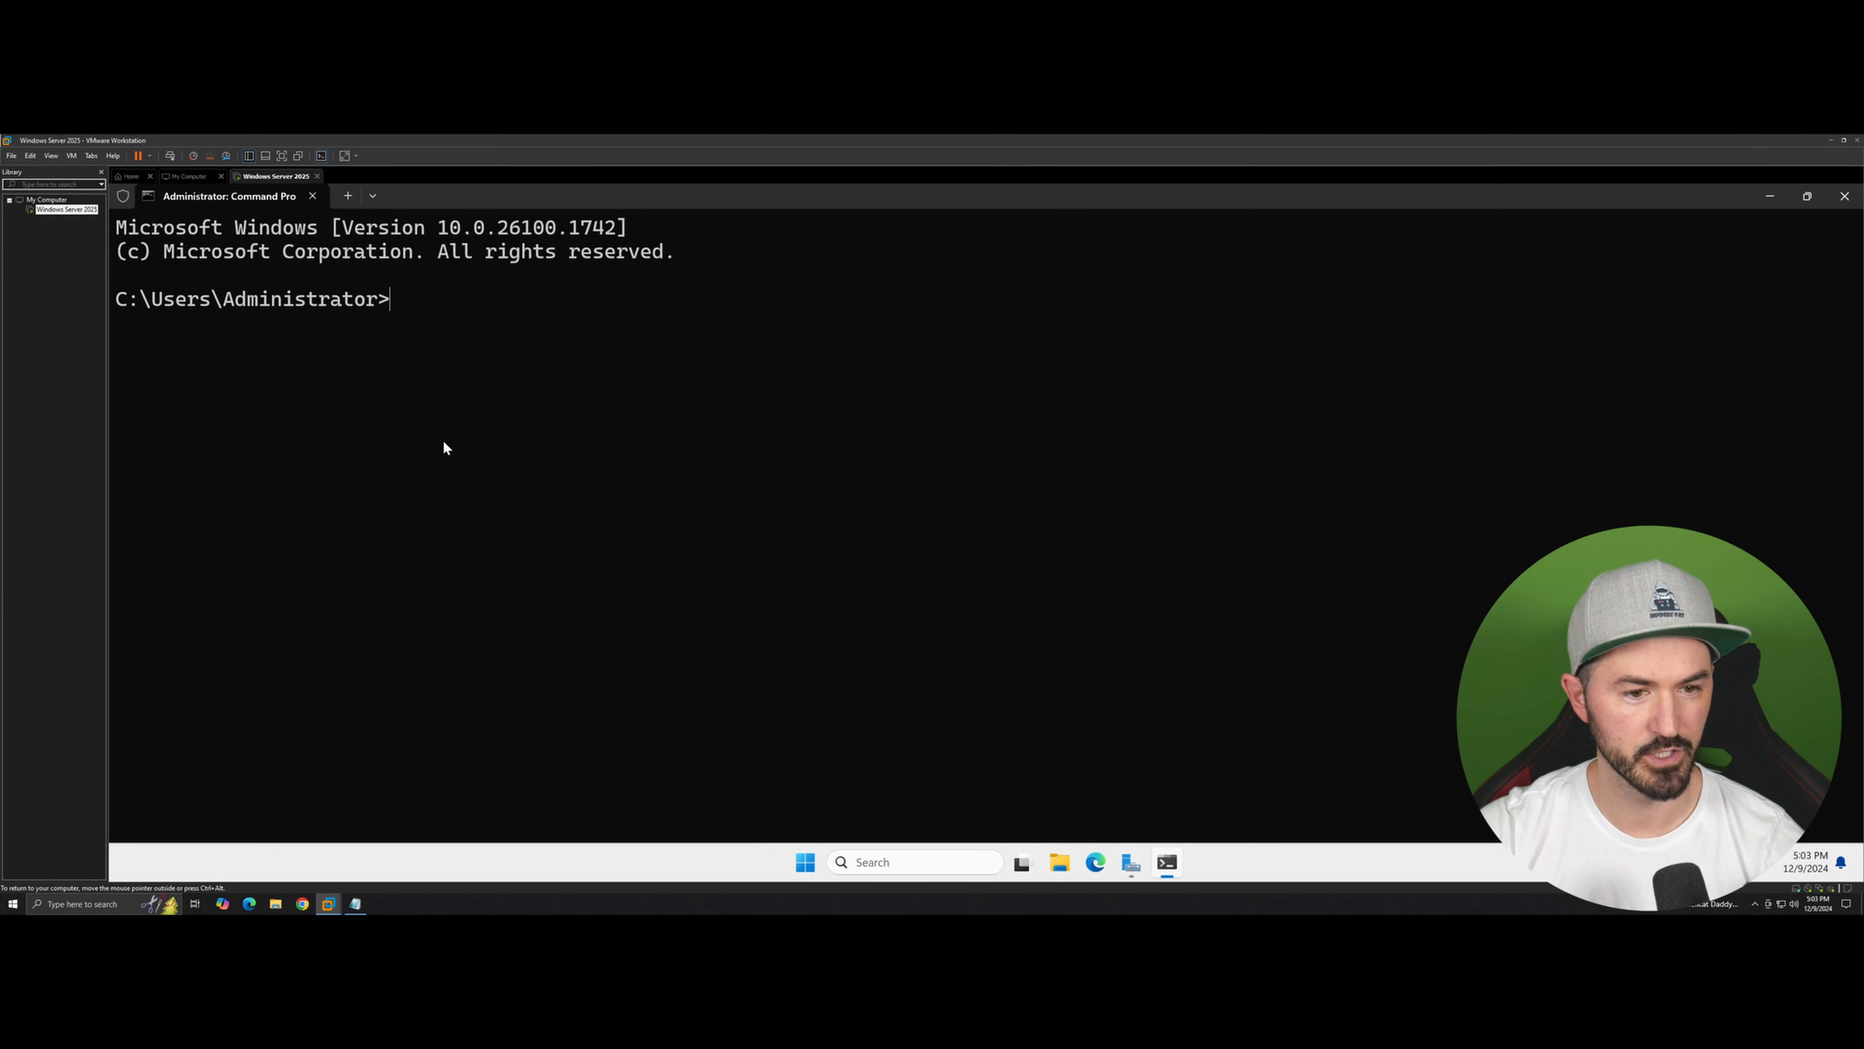
Step: Run ipconfig and examine the IPv4 address, subnet mask and default gateway of the network adapter
type("ipcon")
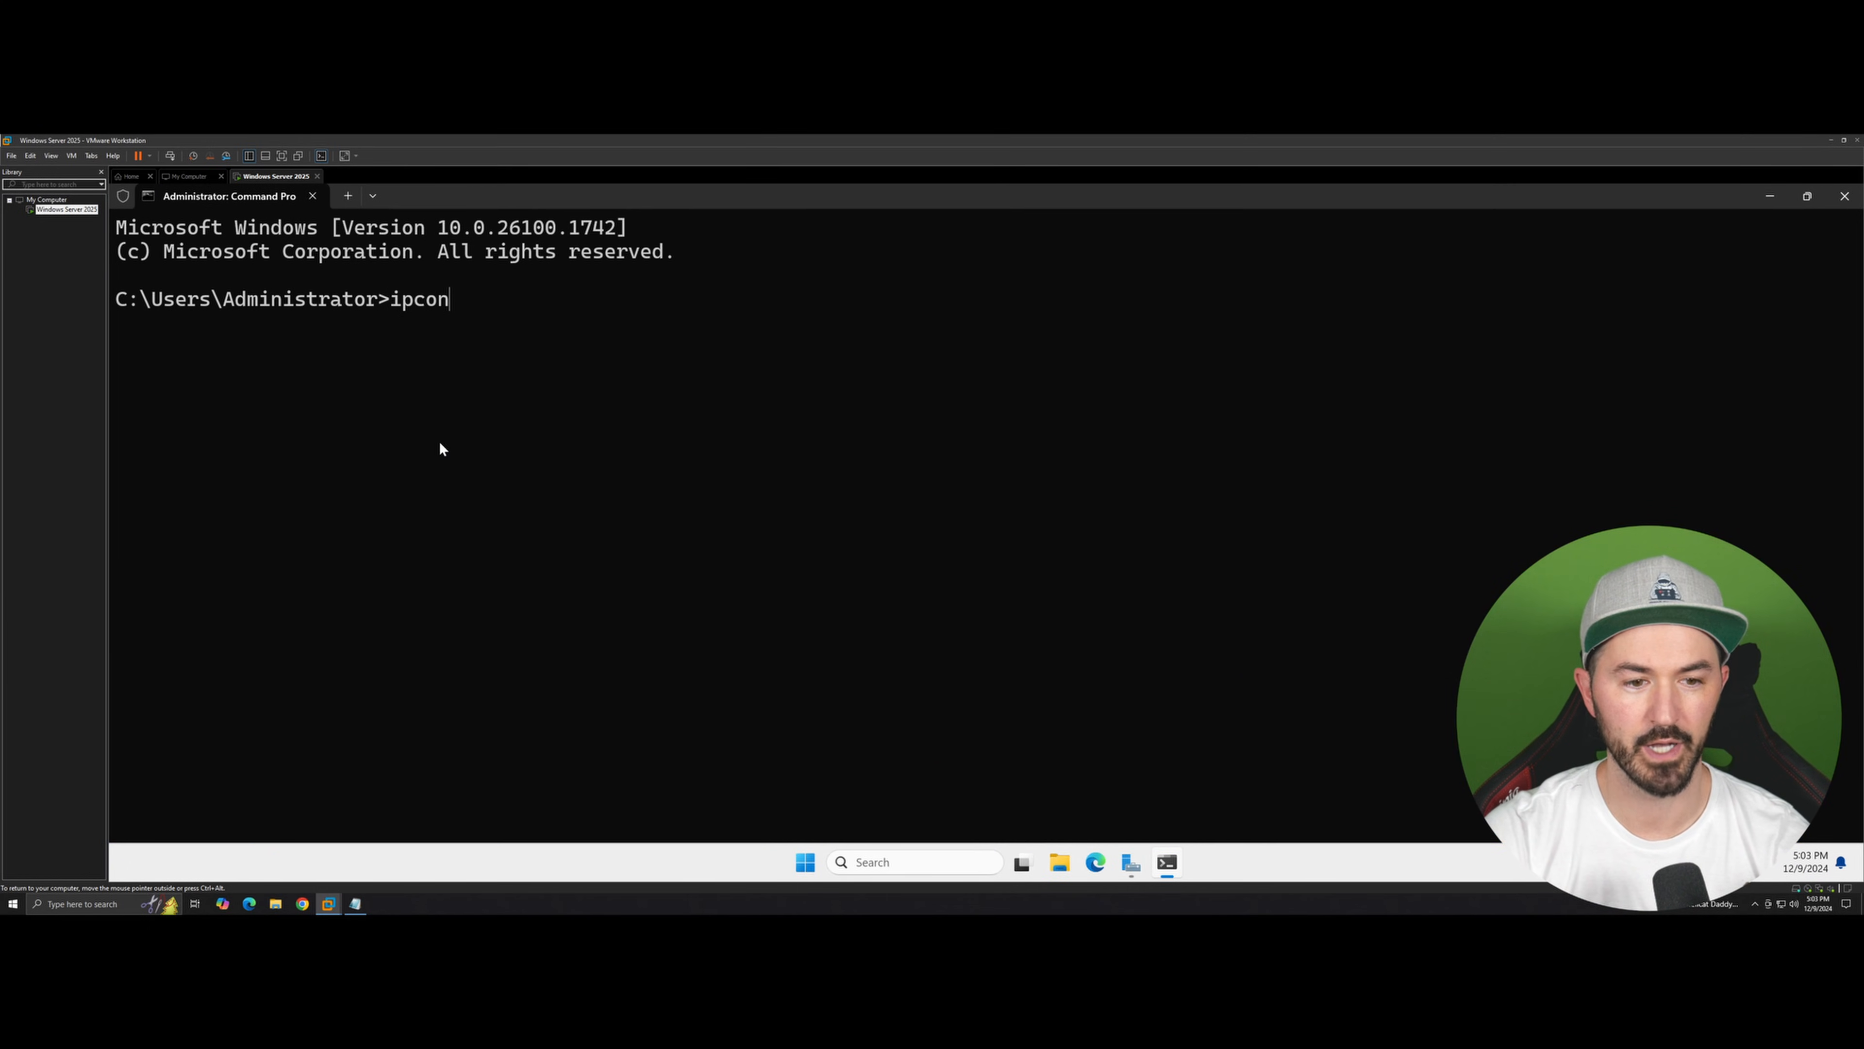
type("fig")
key("Return")
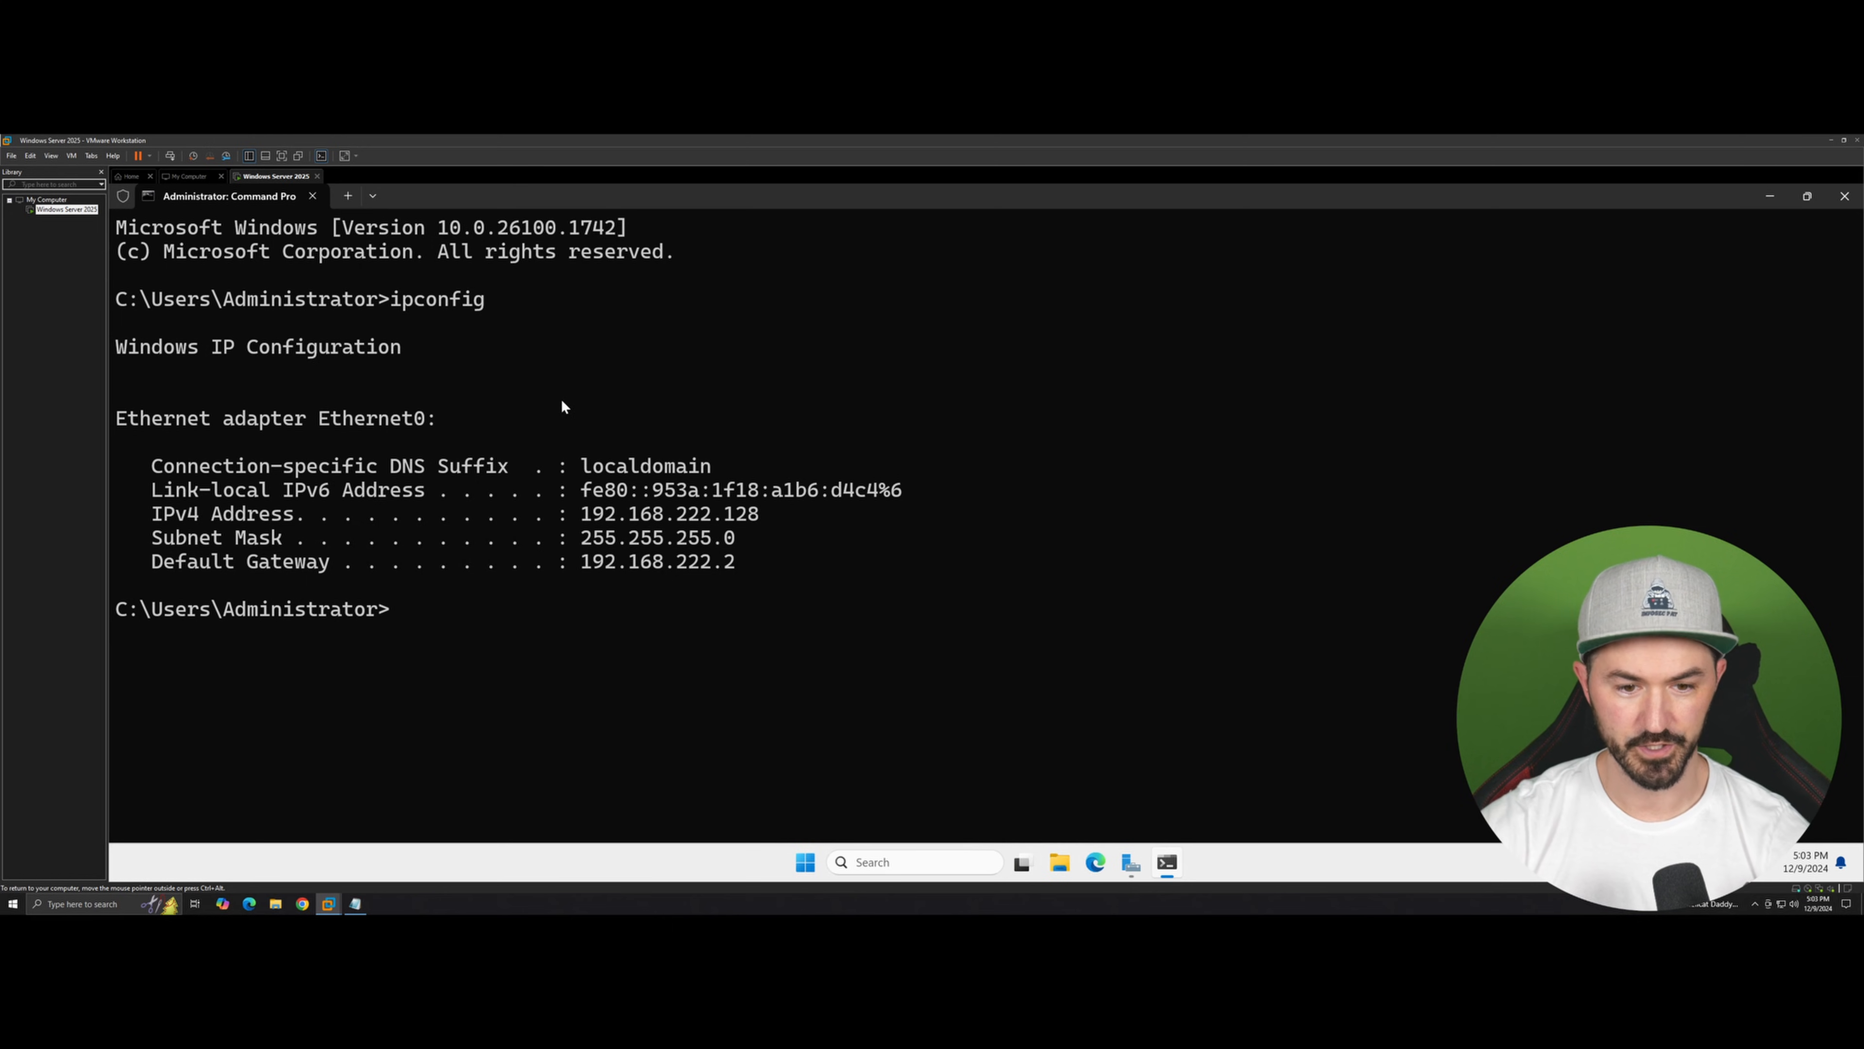
left_click_drag(748, 560, 487, 547)
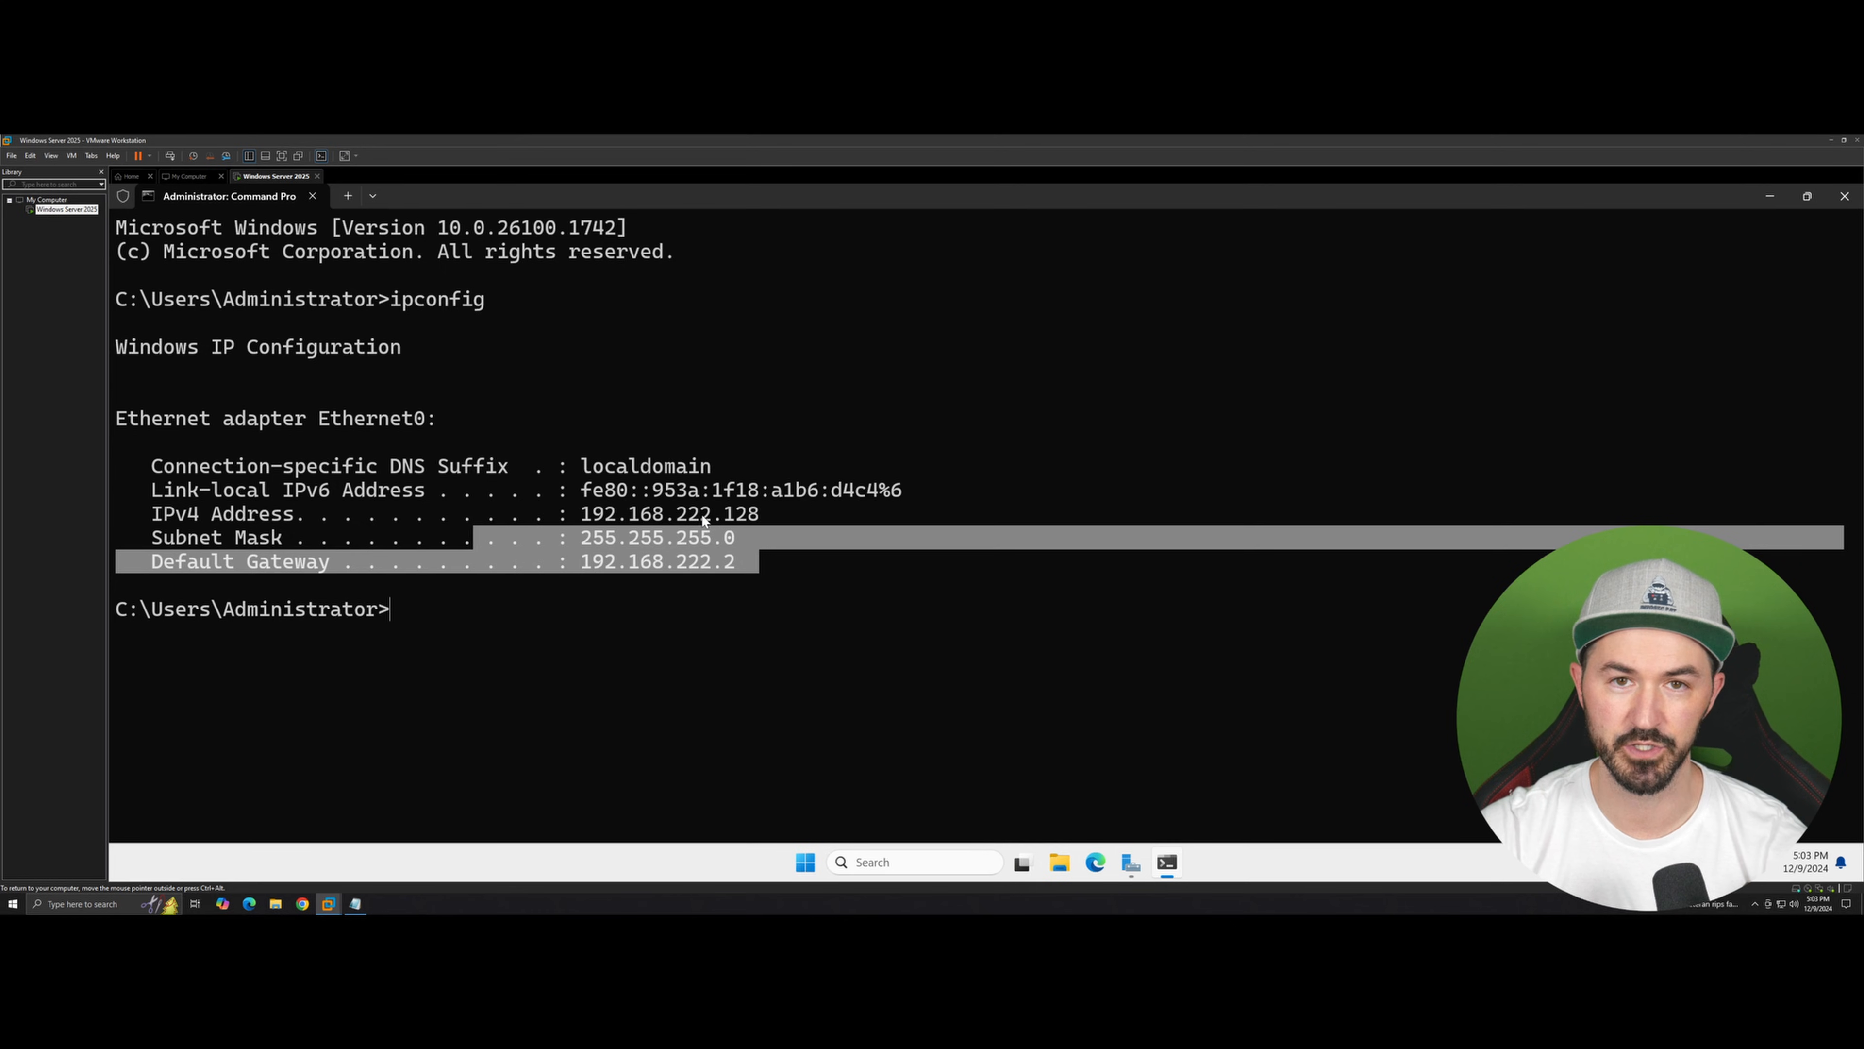
left_click(799, 520)
left_click_drag(753, 516, 643, 512)
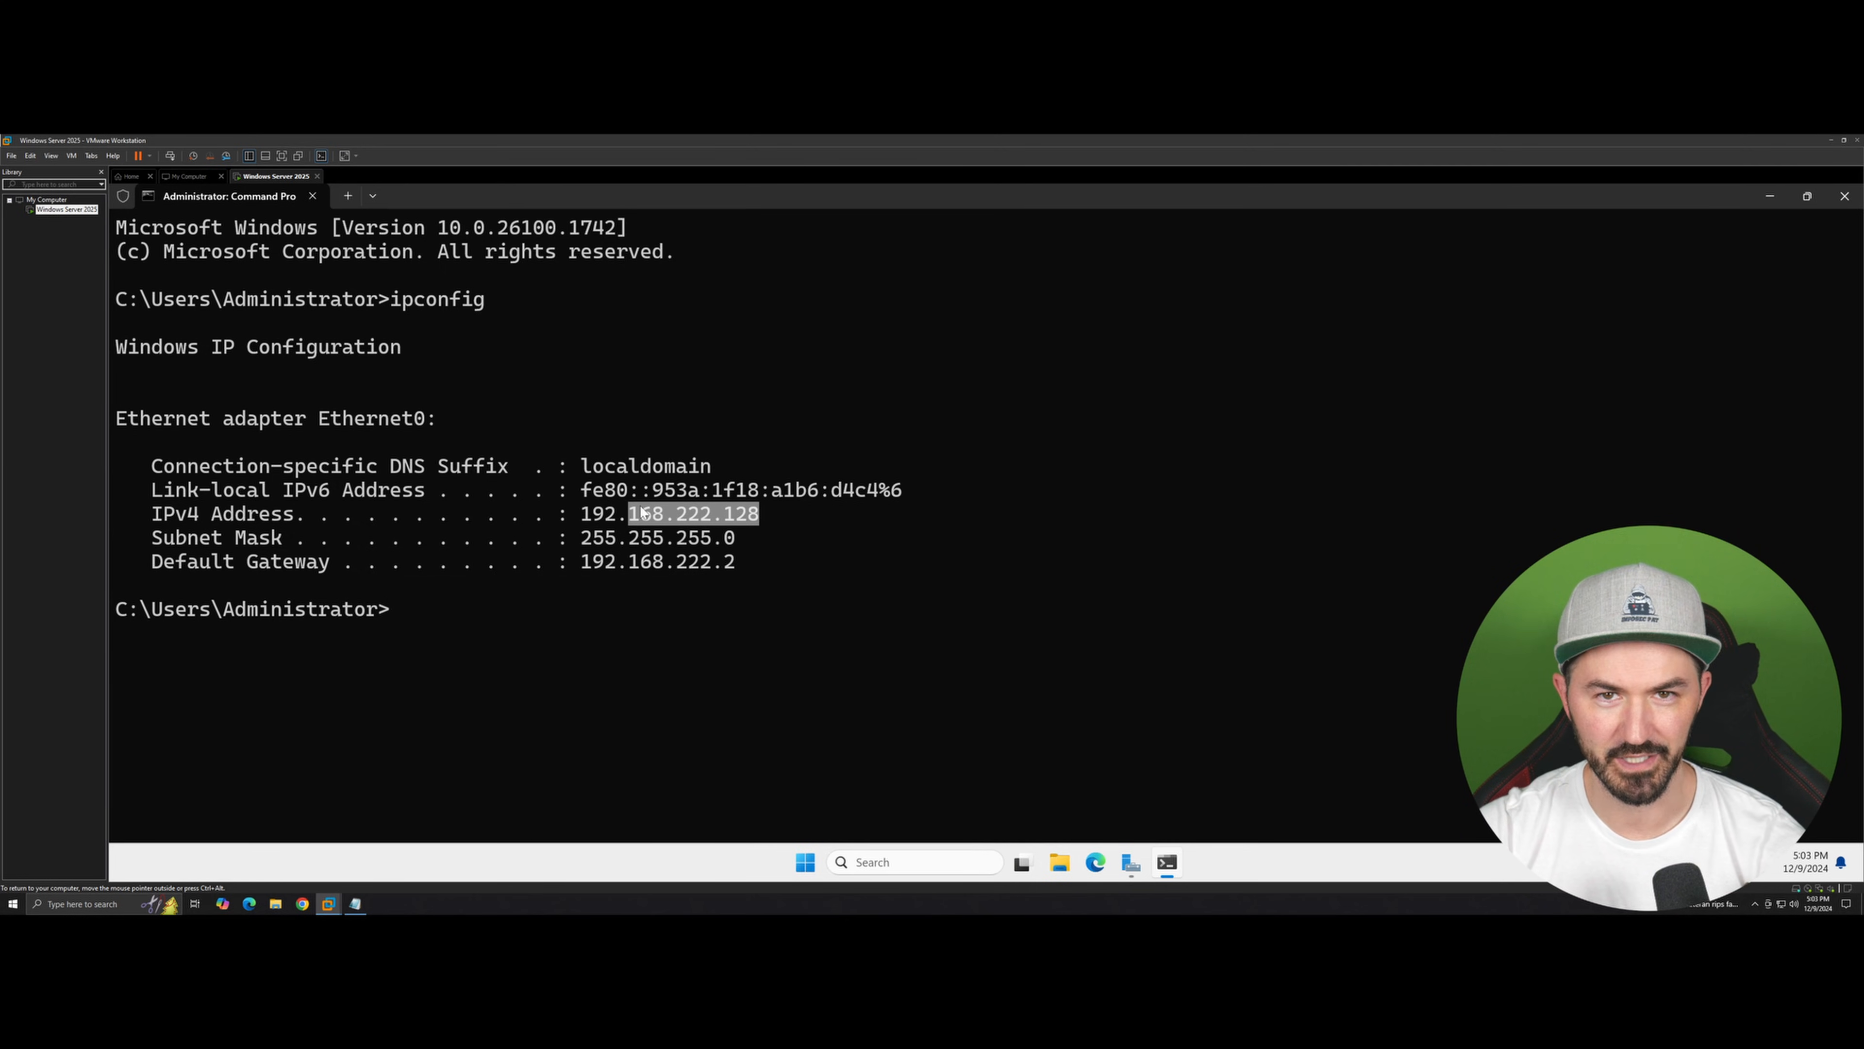
left_click(741, 526)
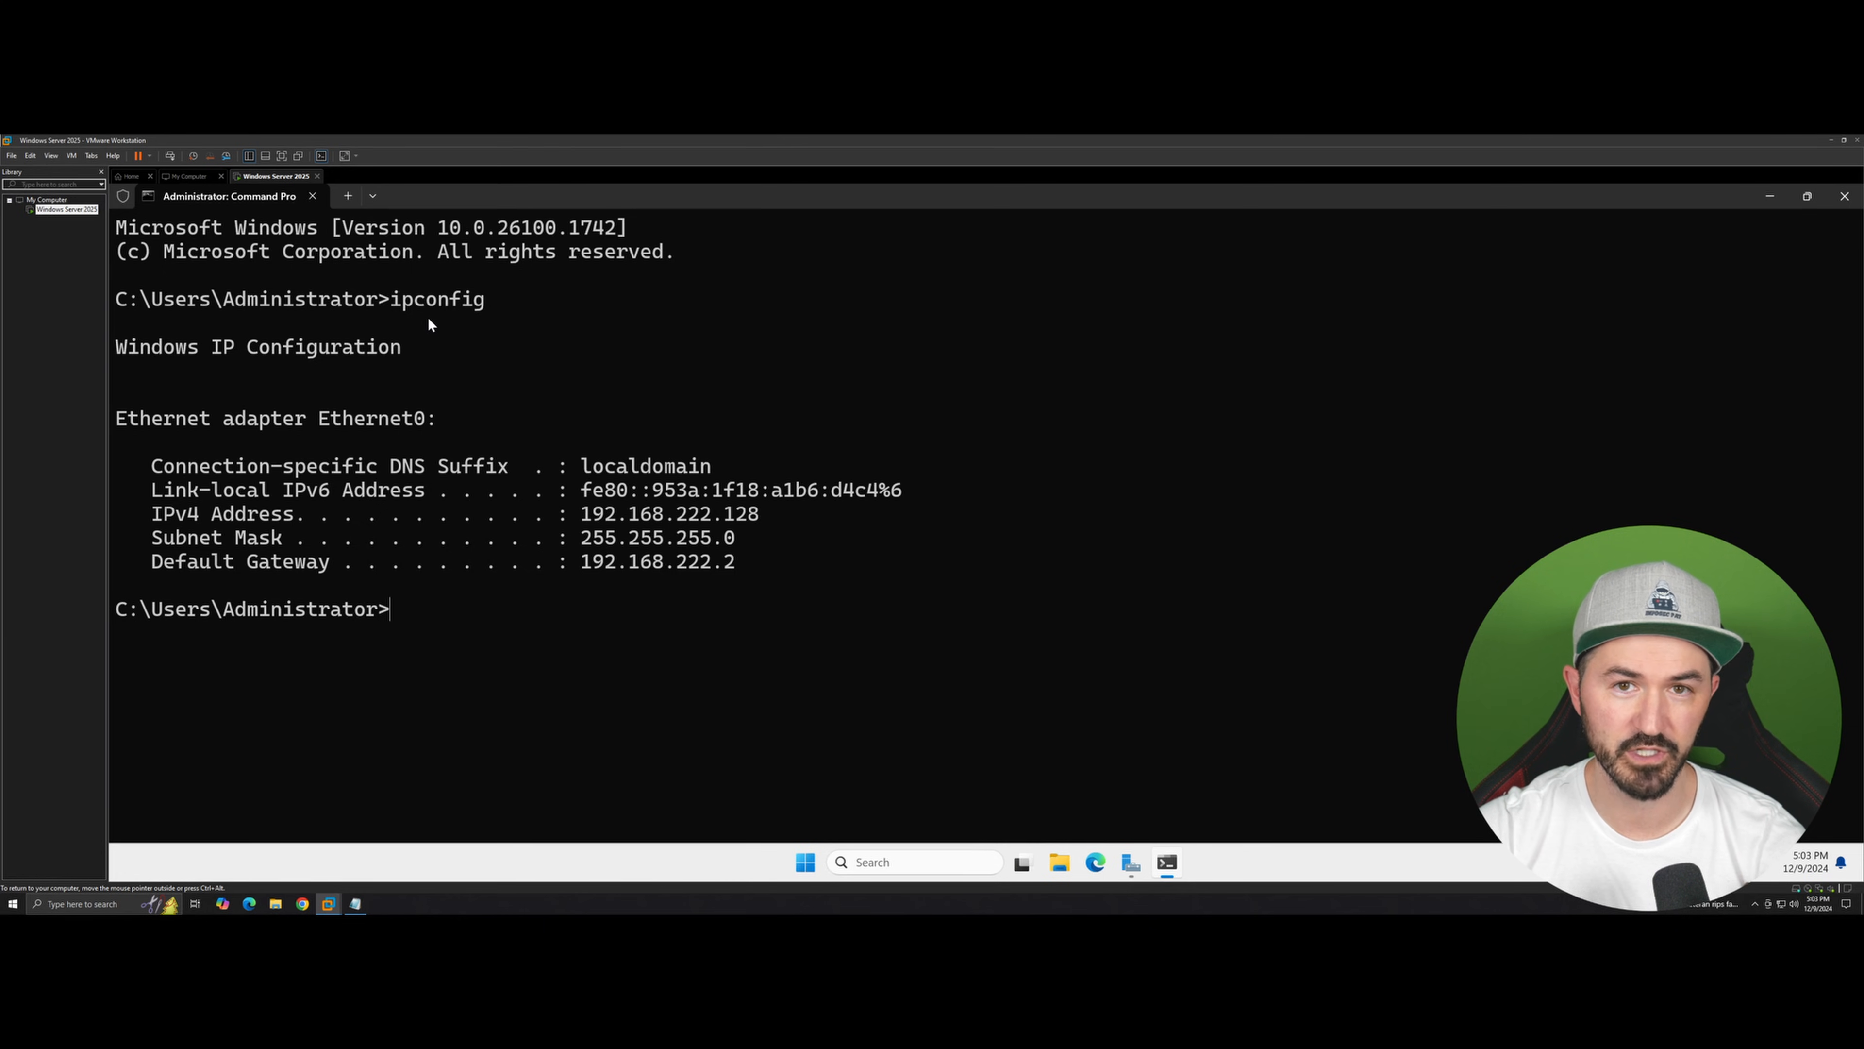
Step: Open the VMware Virtual Network Editor and switch it to editing with administrator privileges
left_click(11, 155)
mouse_move(30, 155)
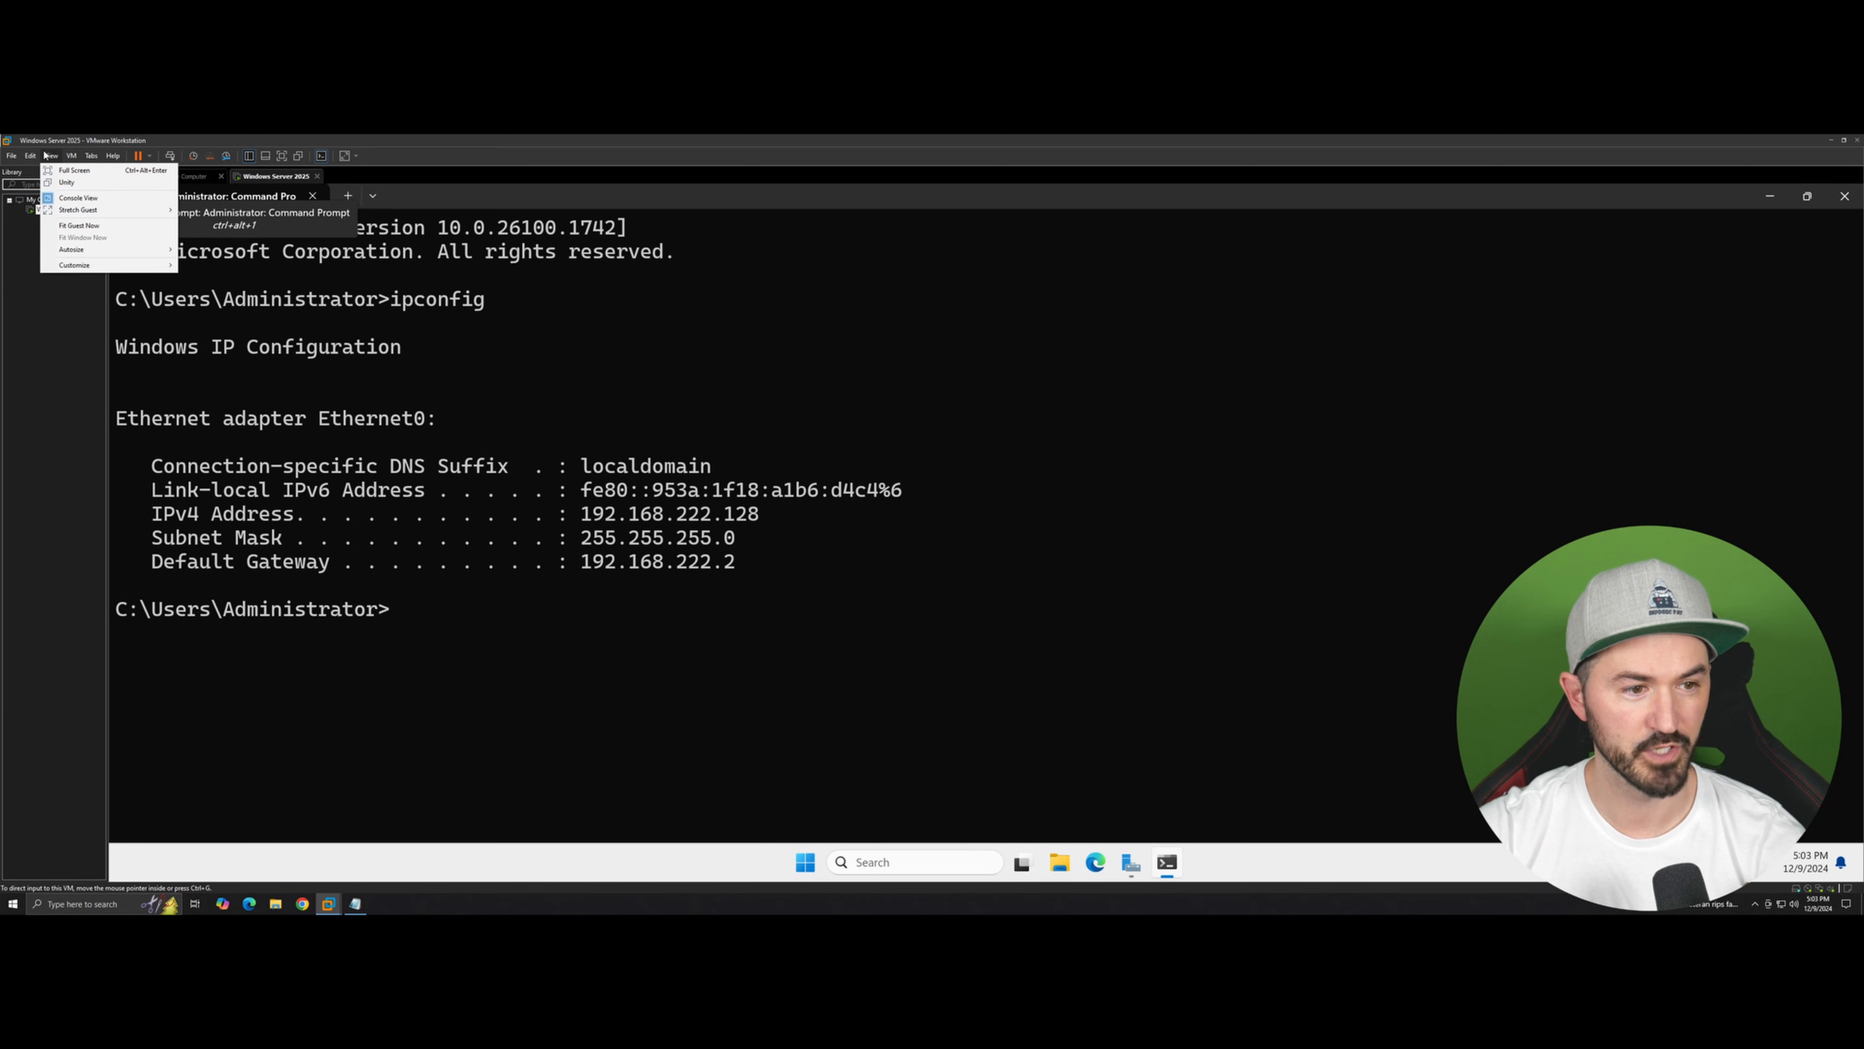
left_click(55, 211)
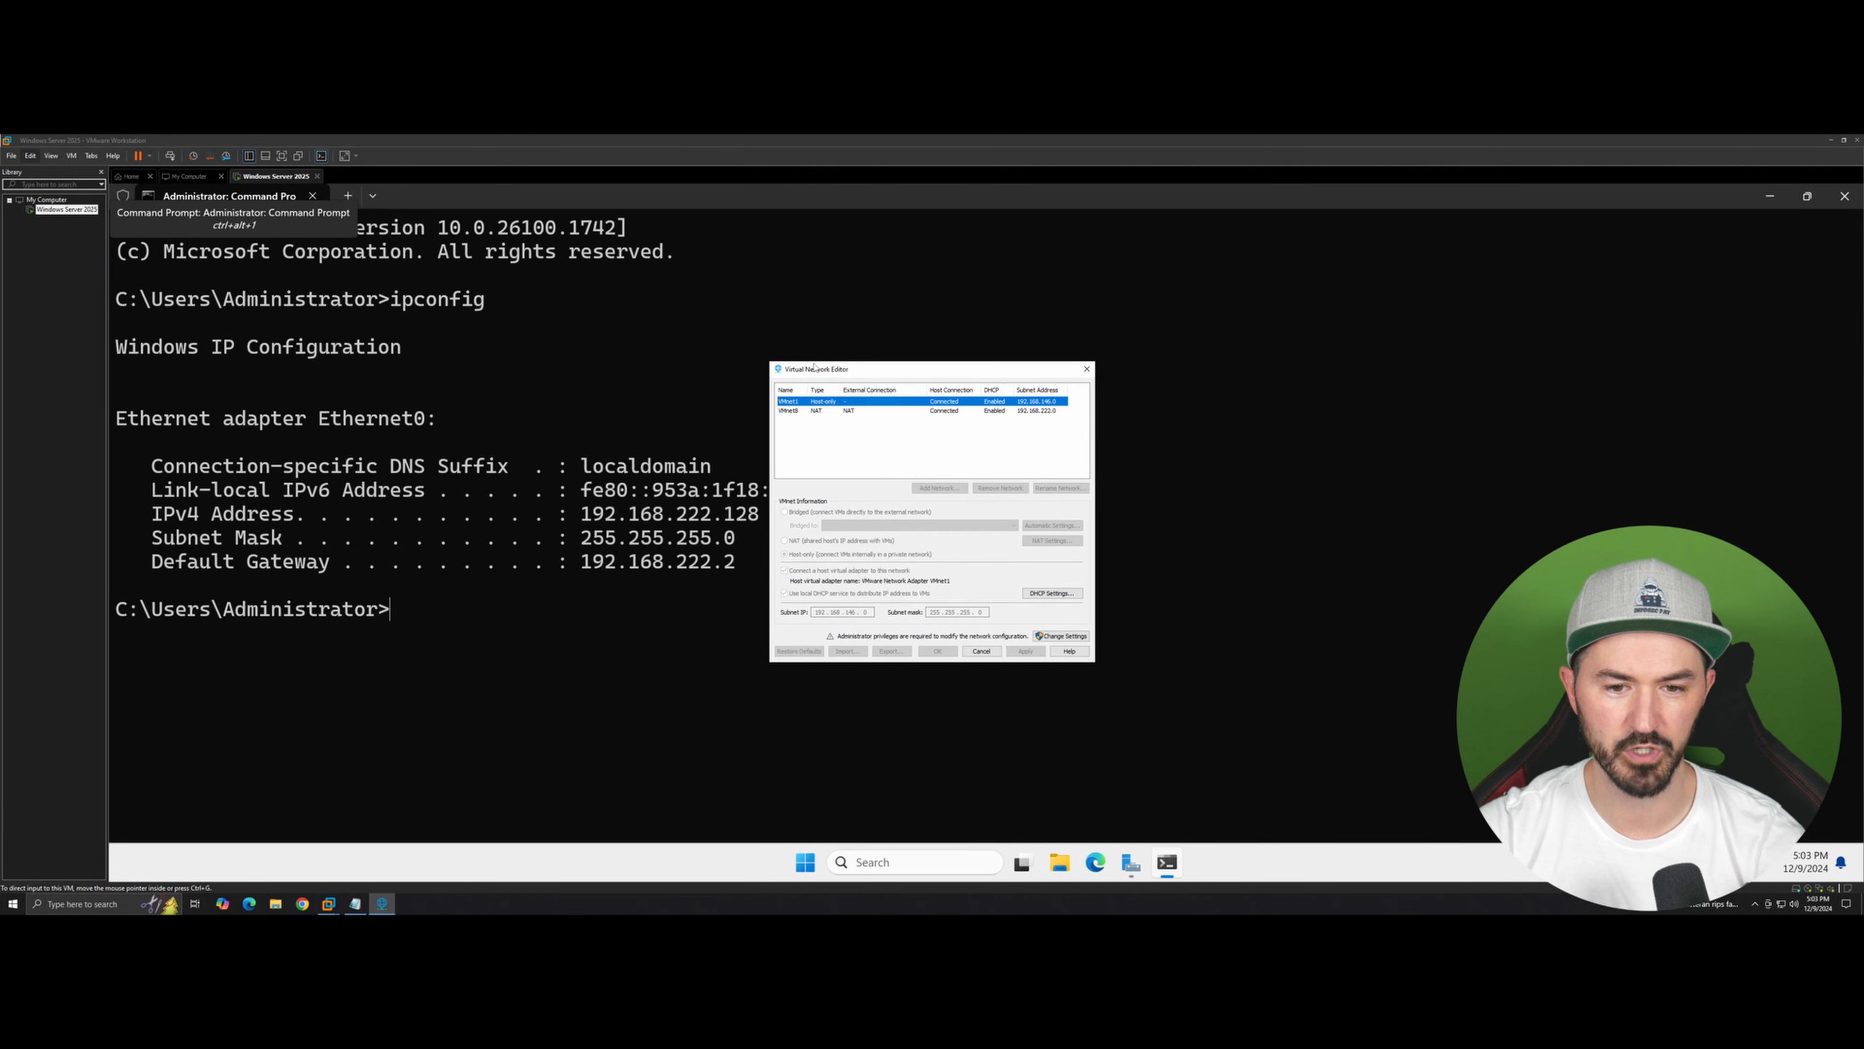
left_click_drag(813, 368, 693, 356)
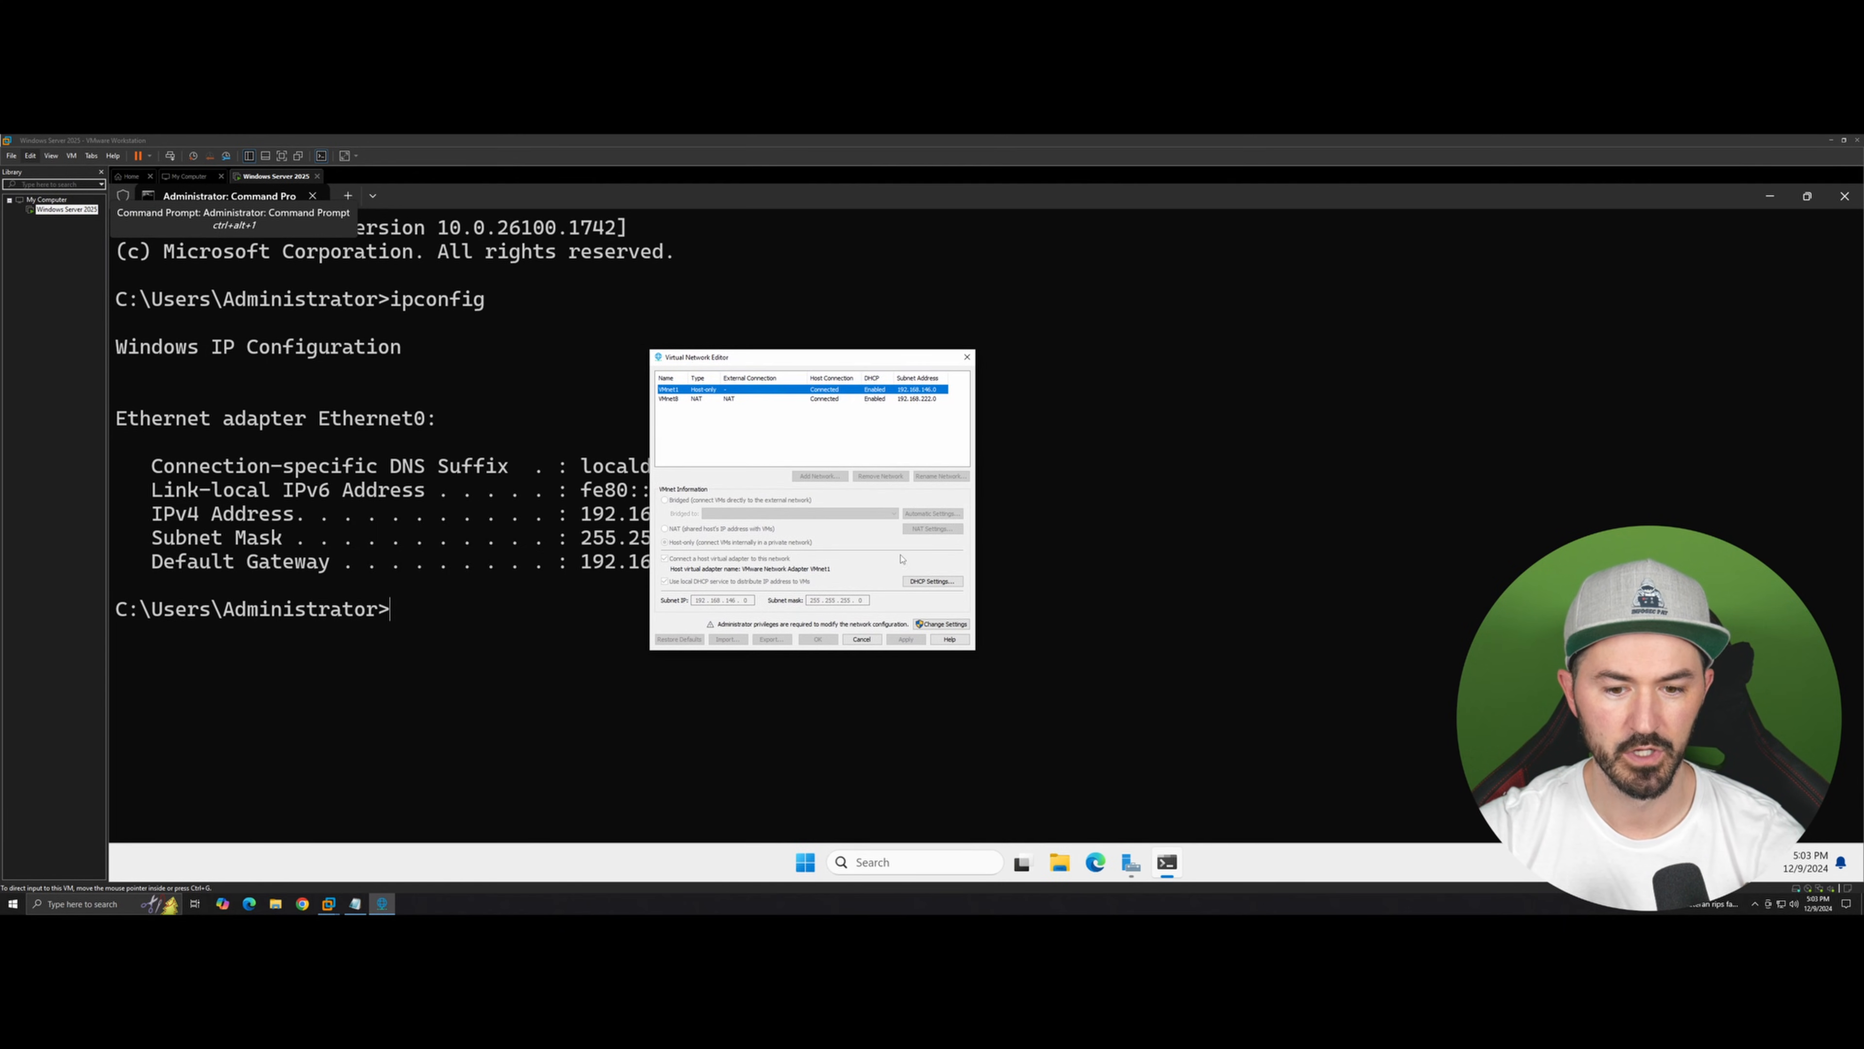
left_click(942, 623)
left_click(856, 595)
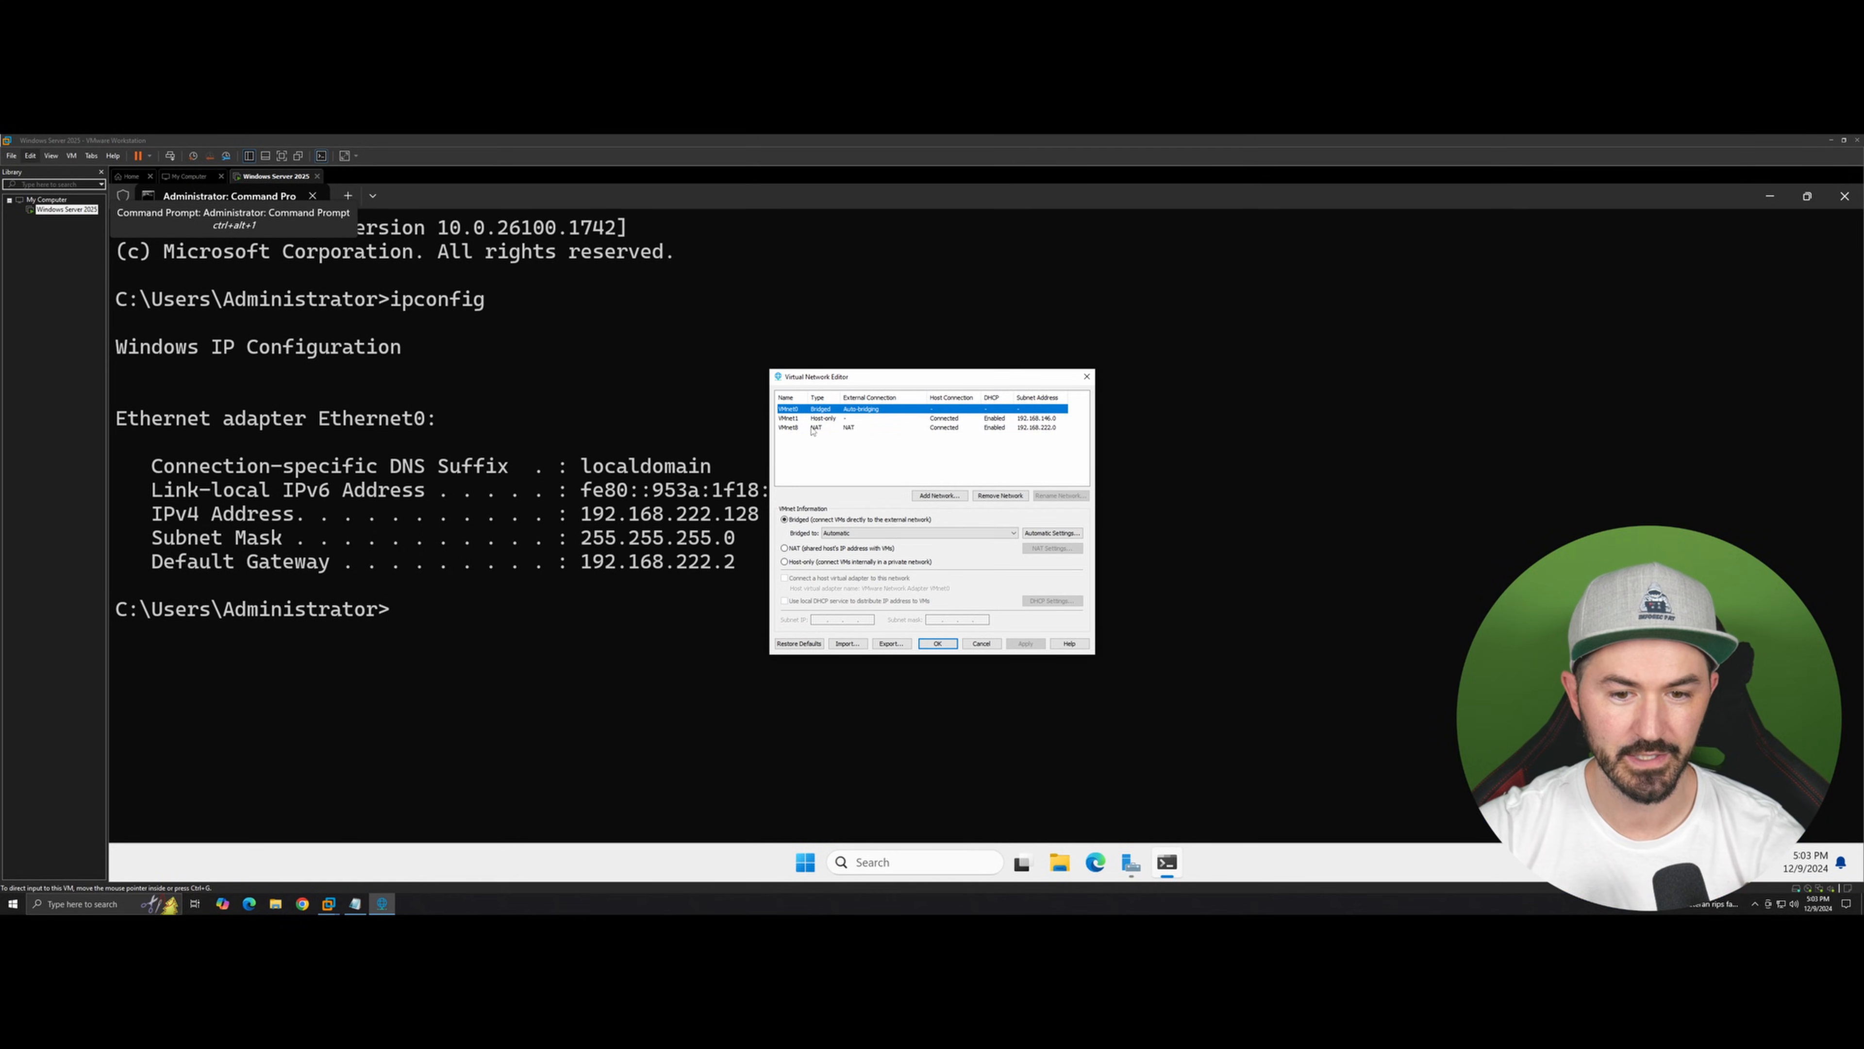
Step: Set the VMnet8 NAT network's DHCP starting IP address to 192.168.222.200, then apply and close the editor
left_click(813, 428)
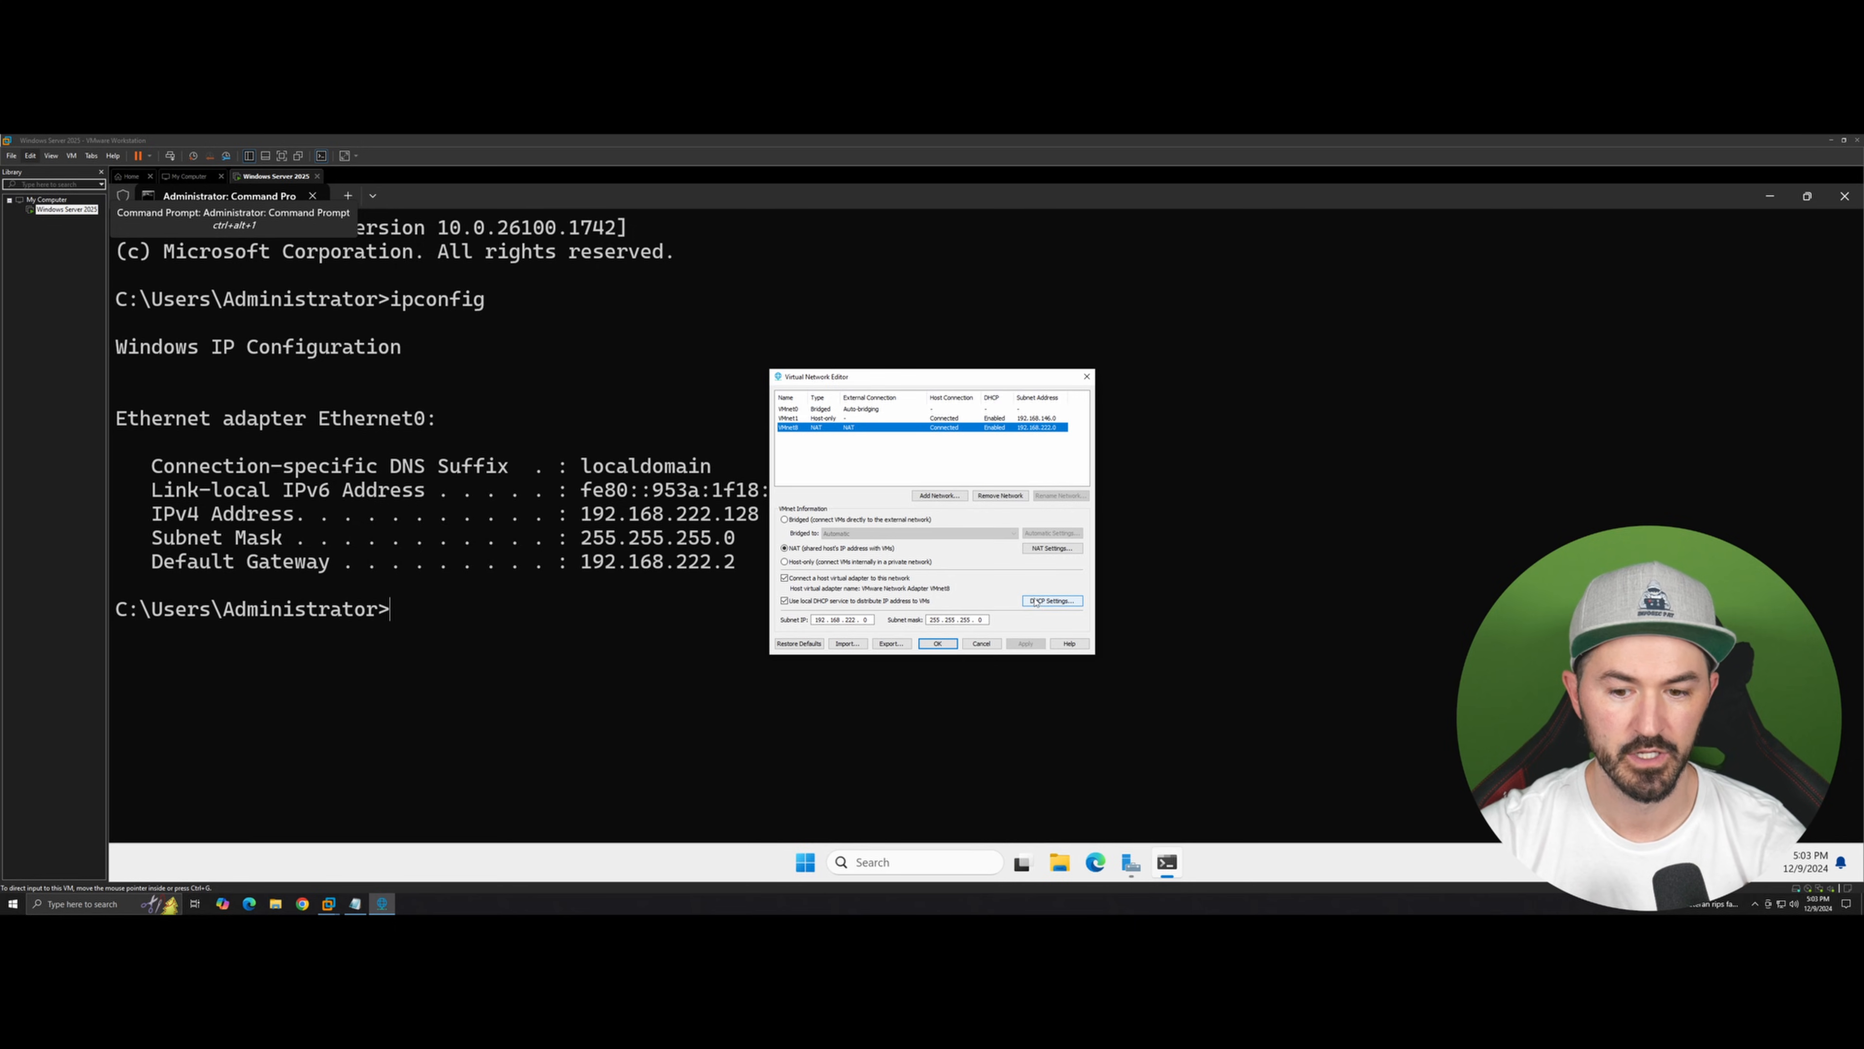
left_click(1052, 600)
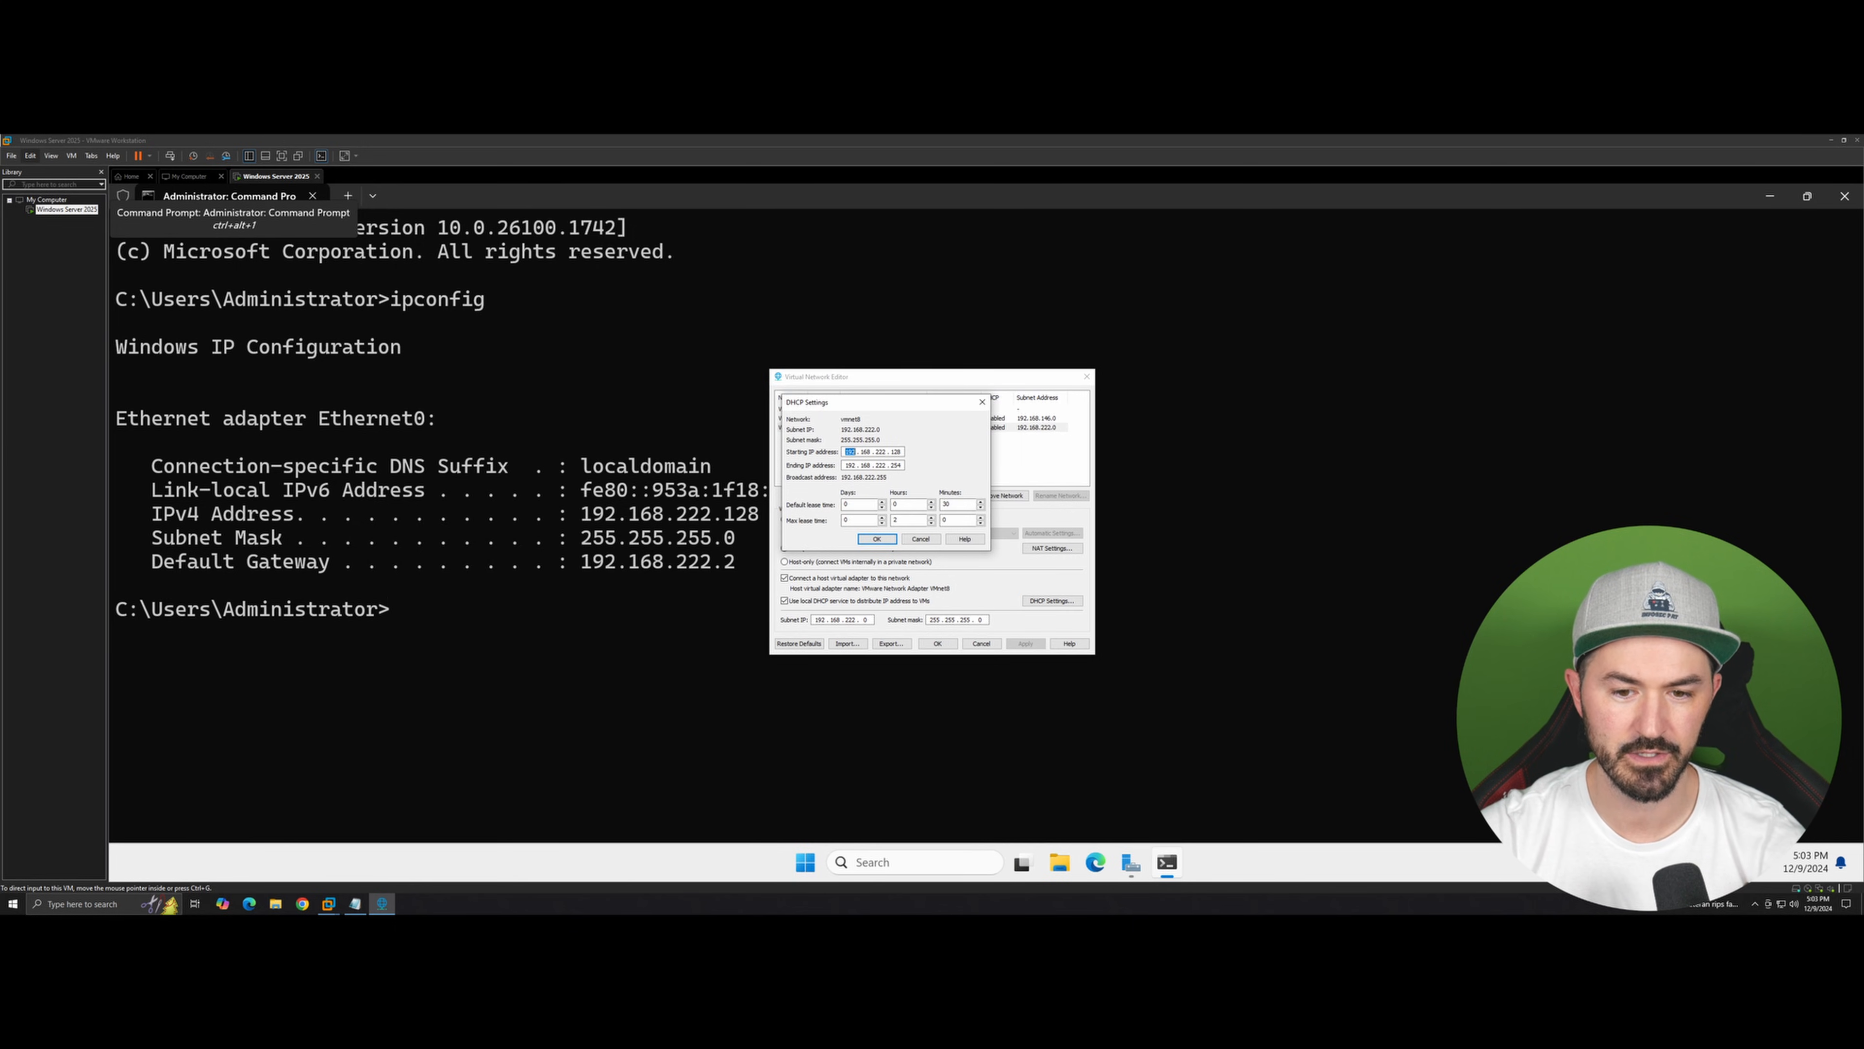
double_click(896, 452)
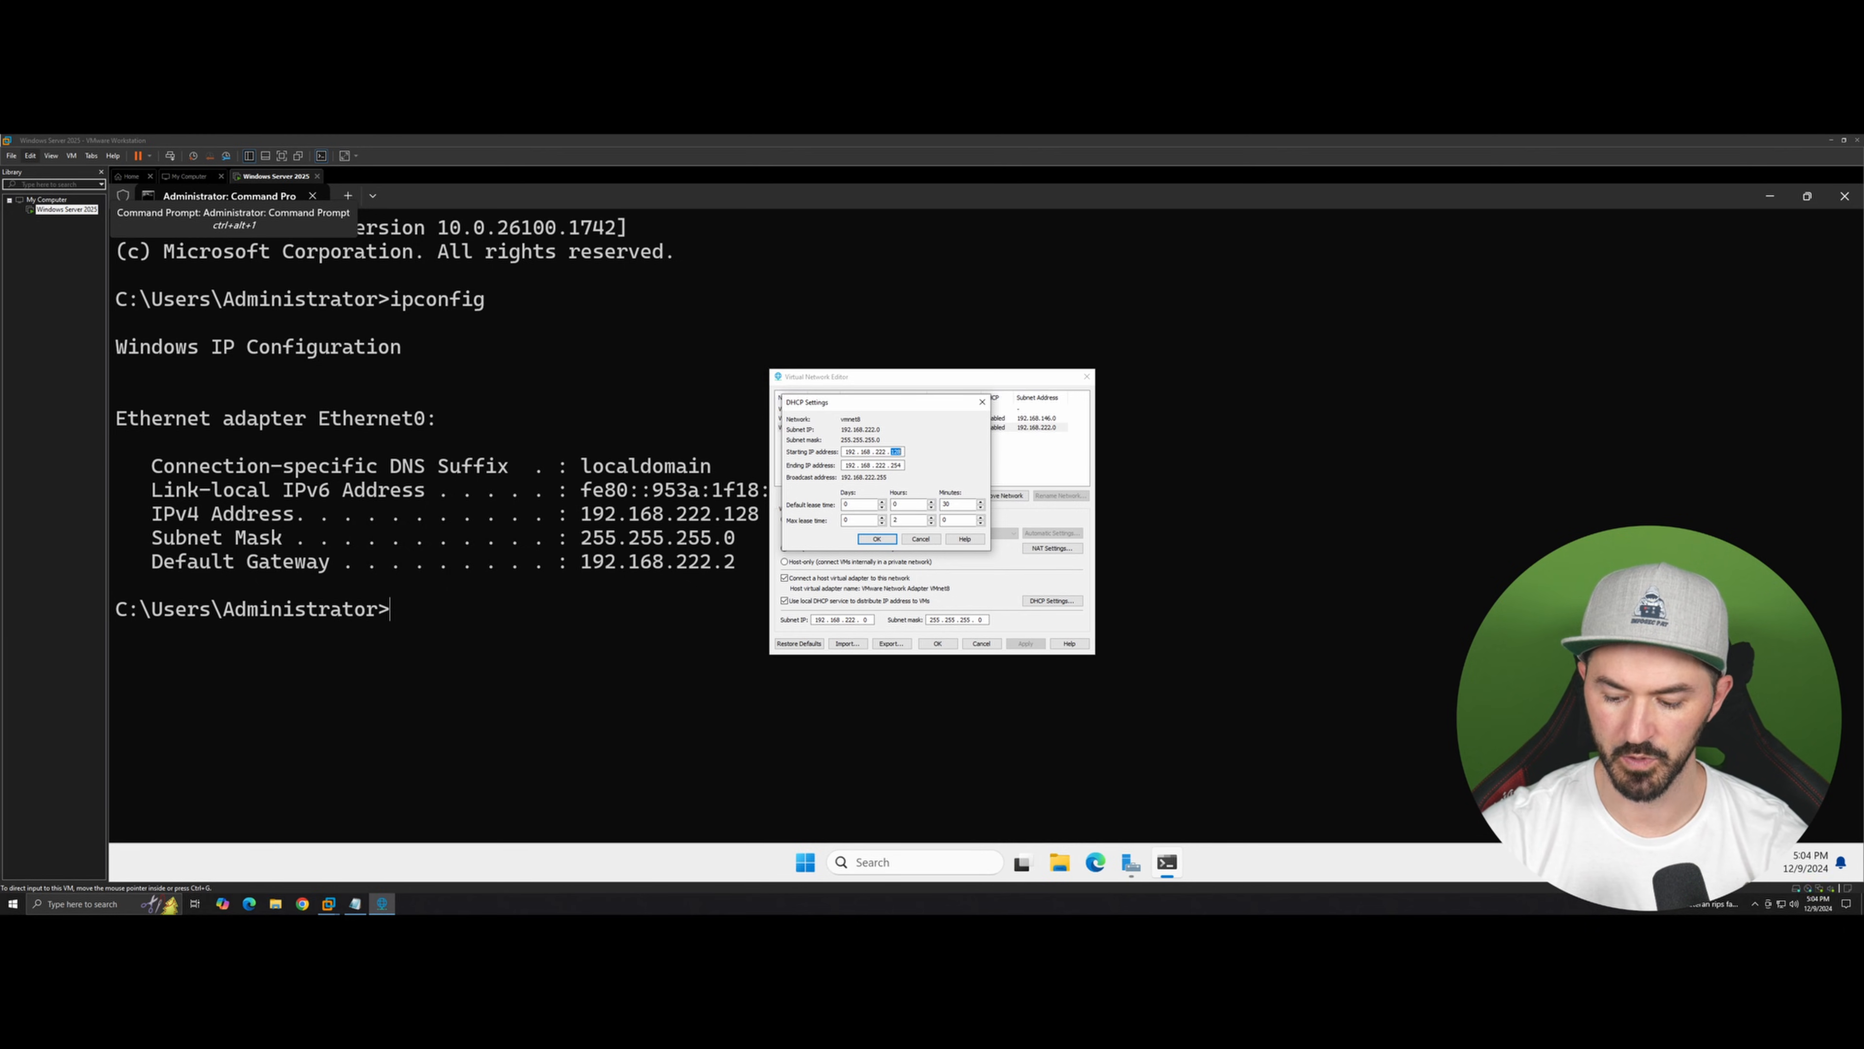
type("200")
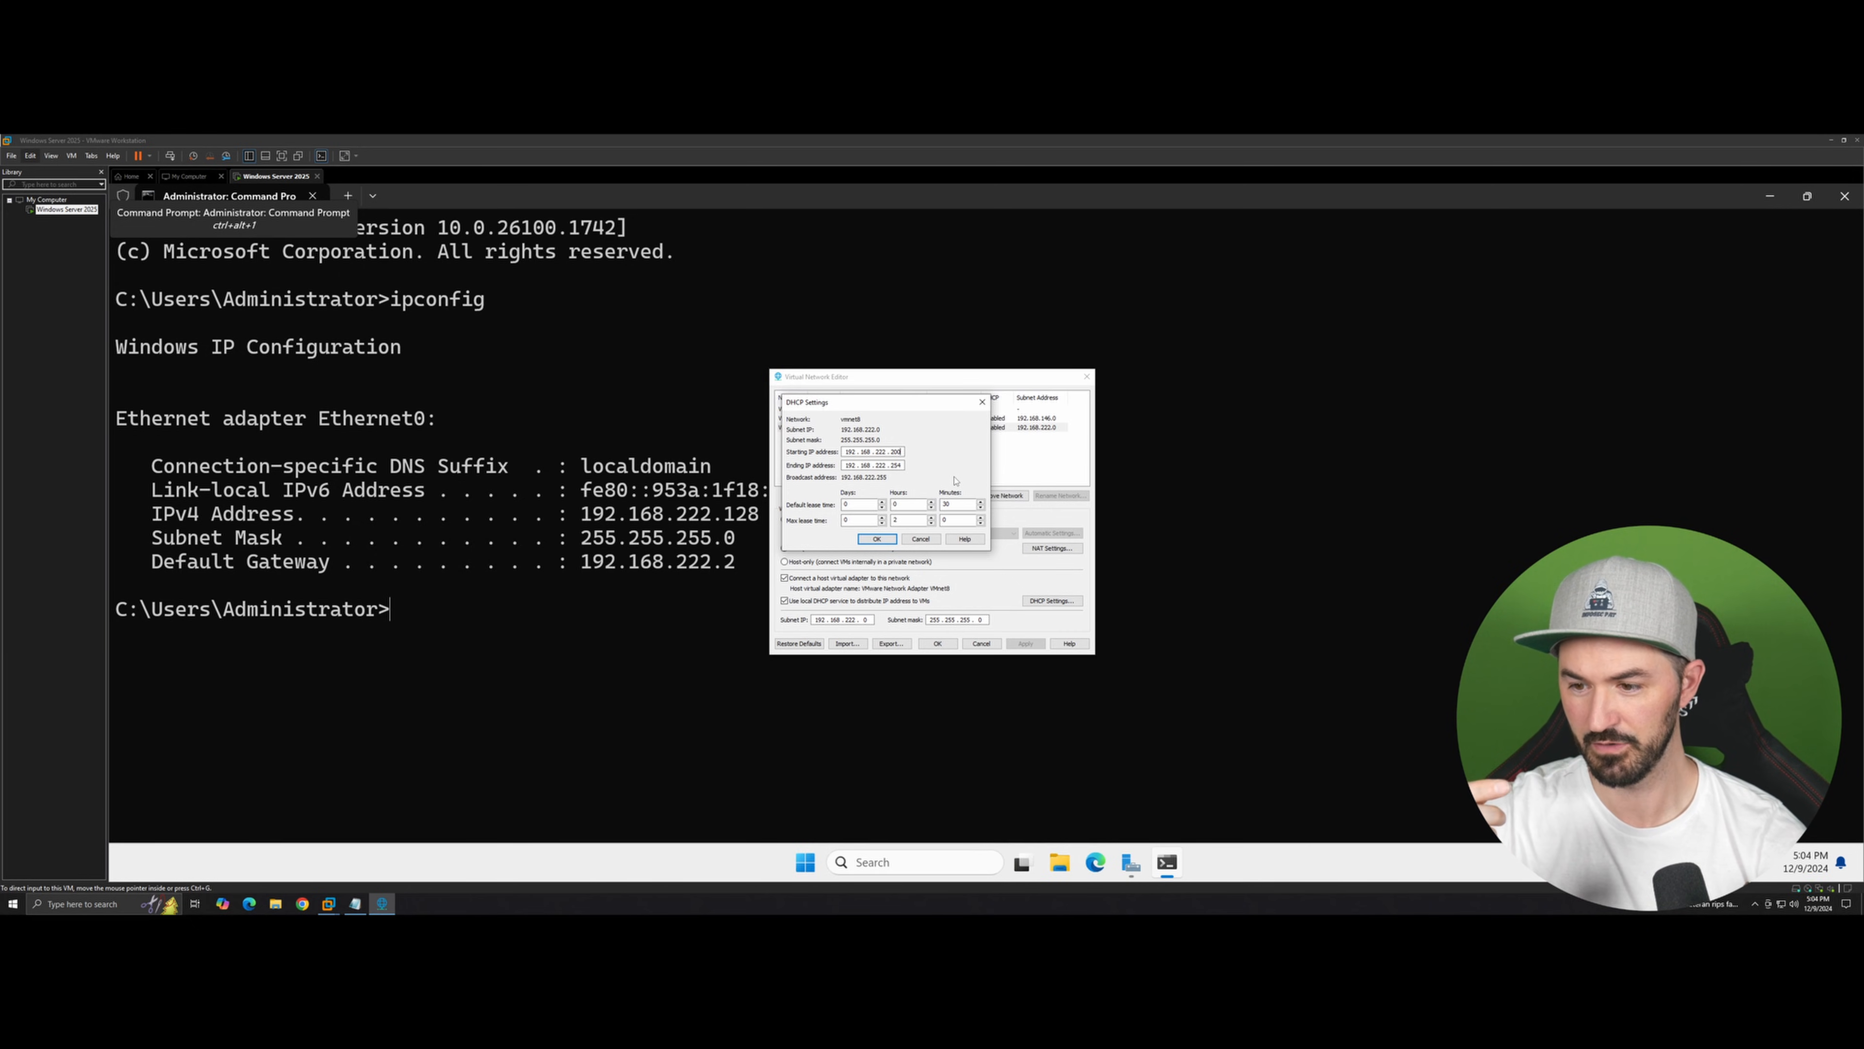
left_click(876, 539)
left_click(1026, 644)
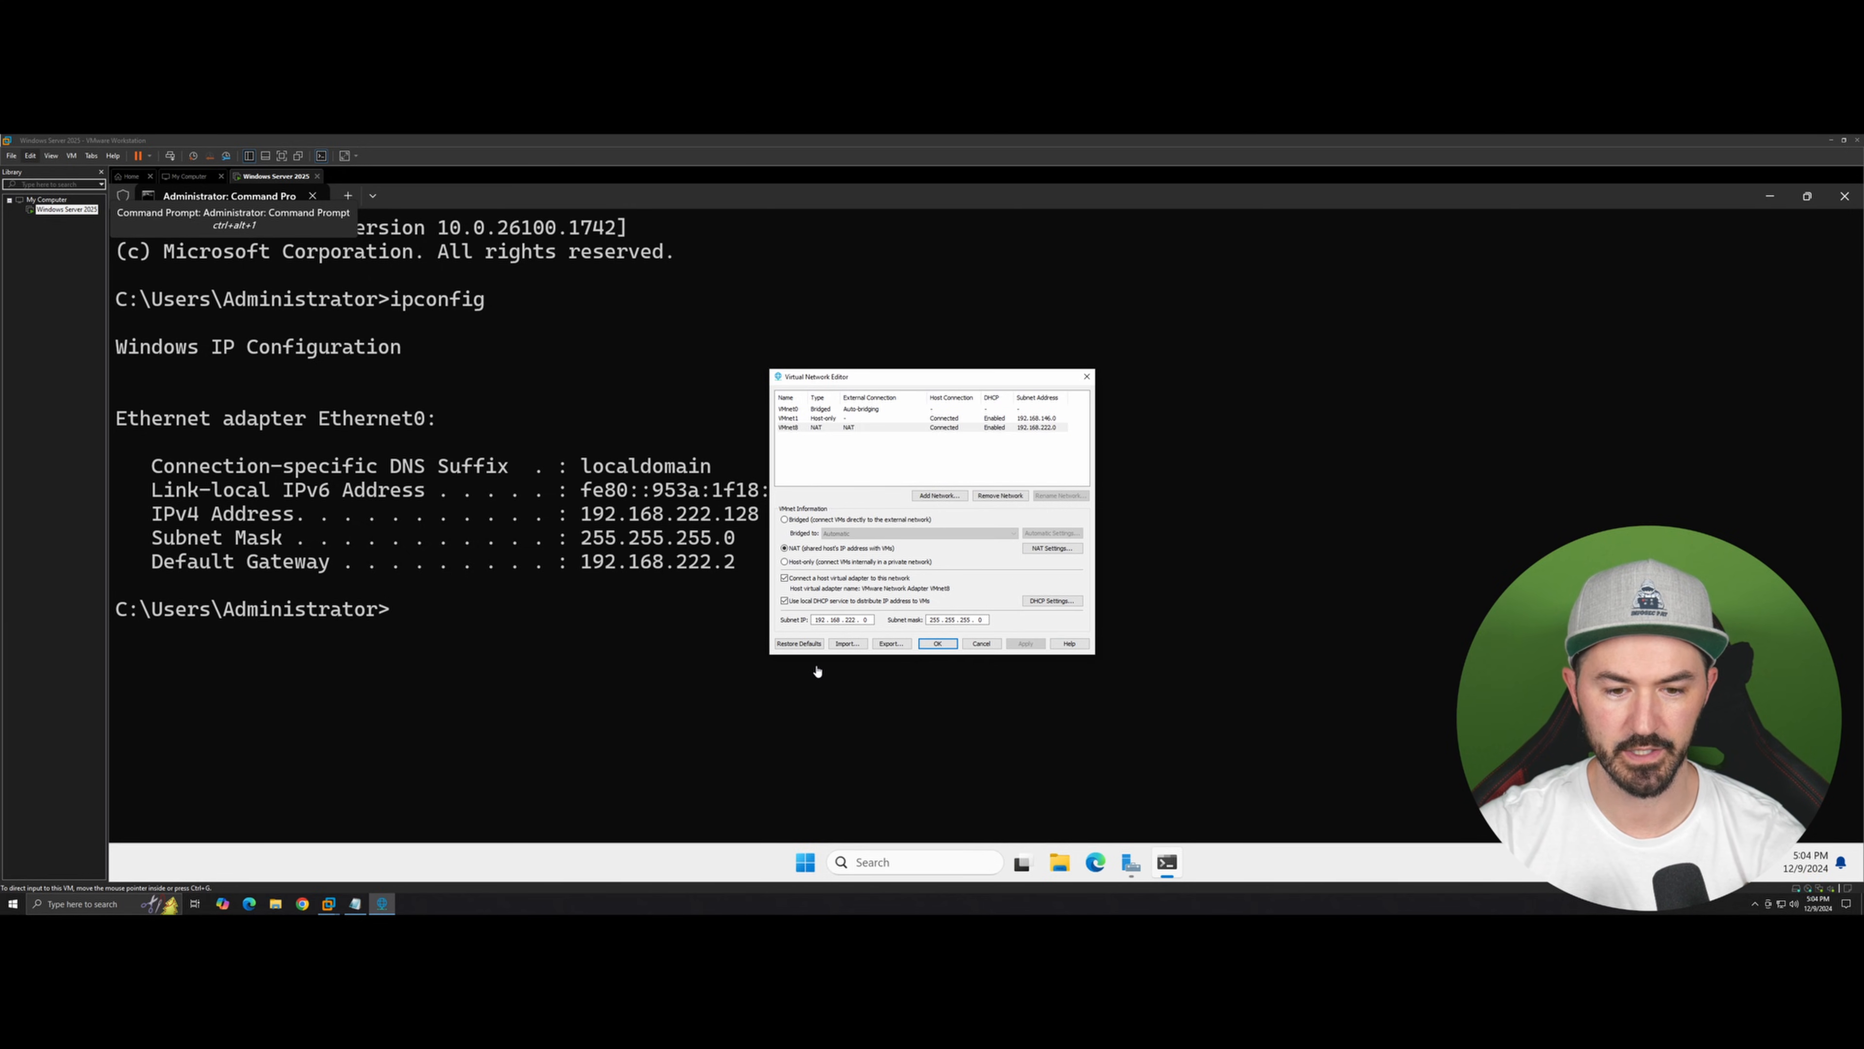
left_click(937, 644)
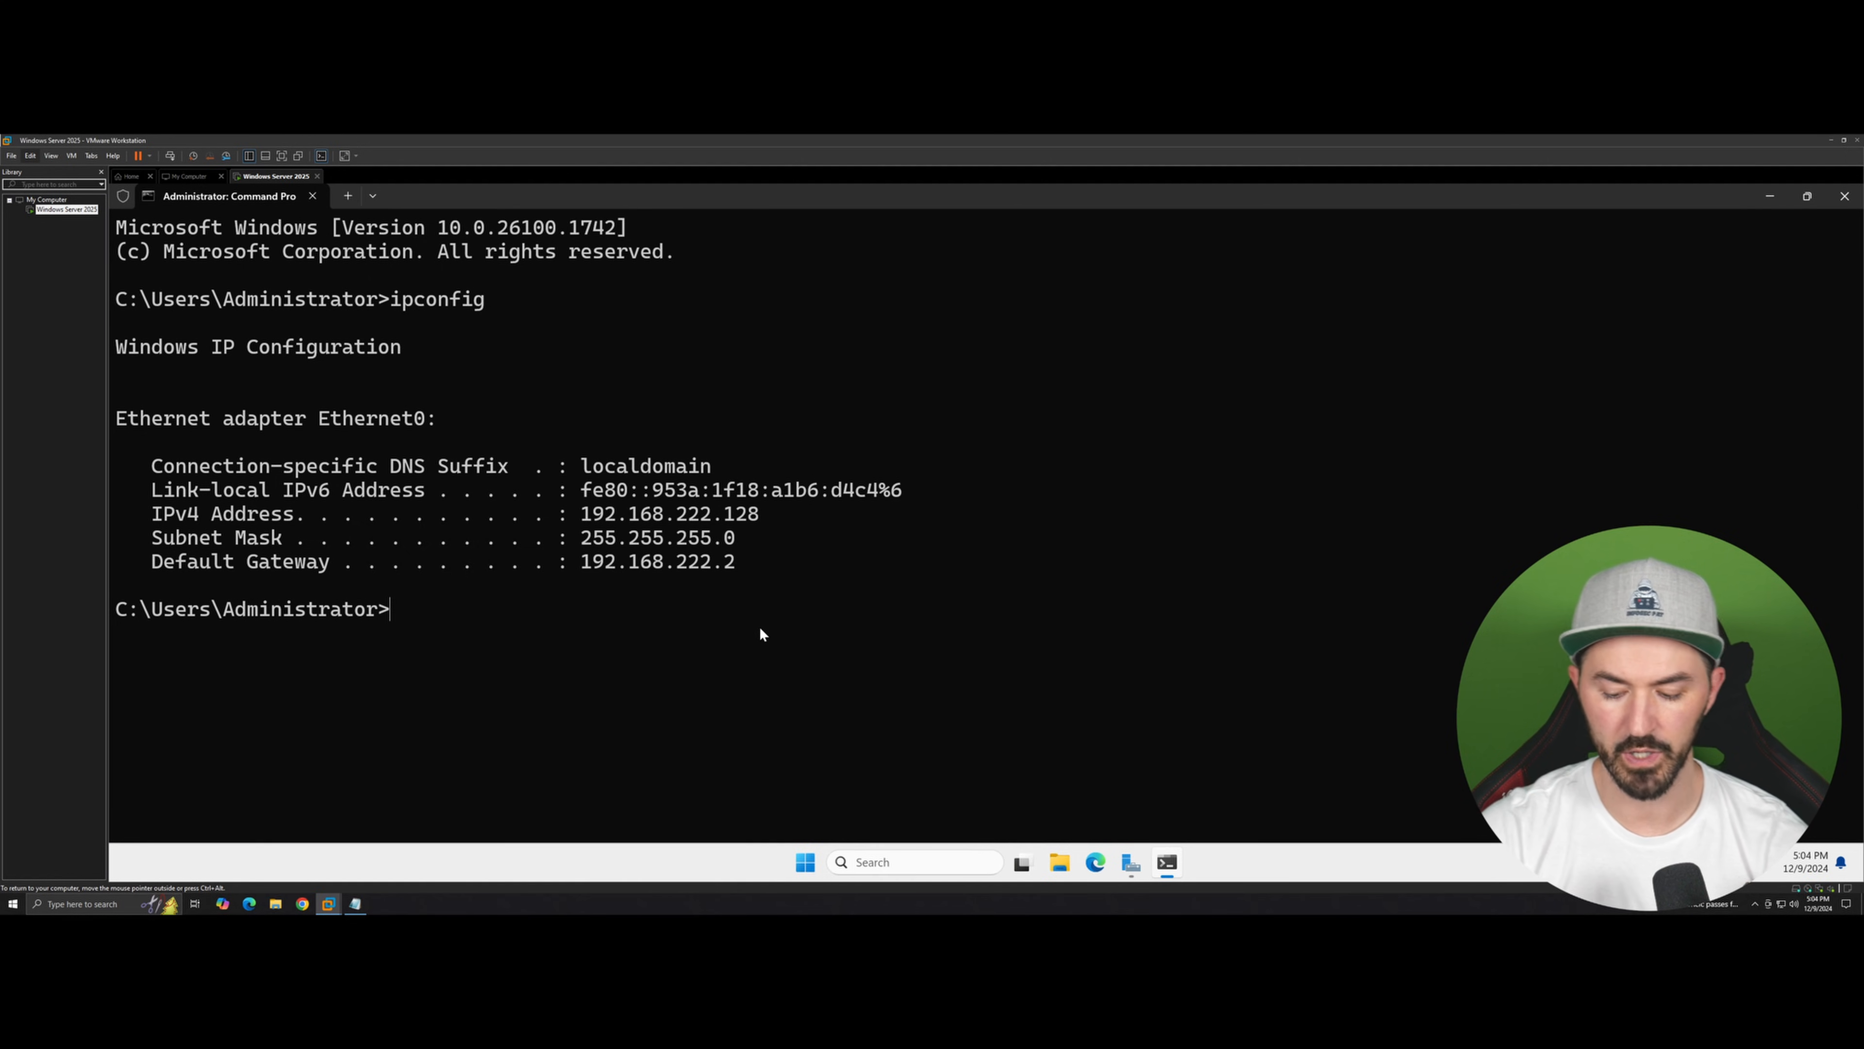
Step: Release the guest's current IP address with ipconfig /release
key("ctrl+l")
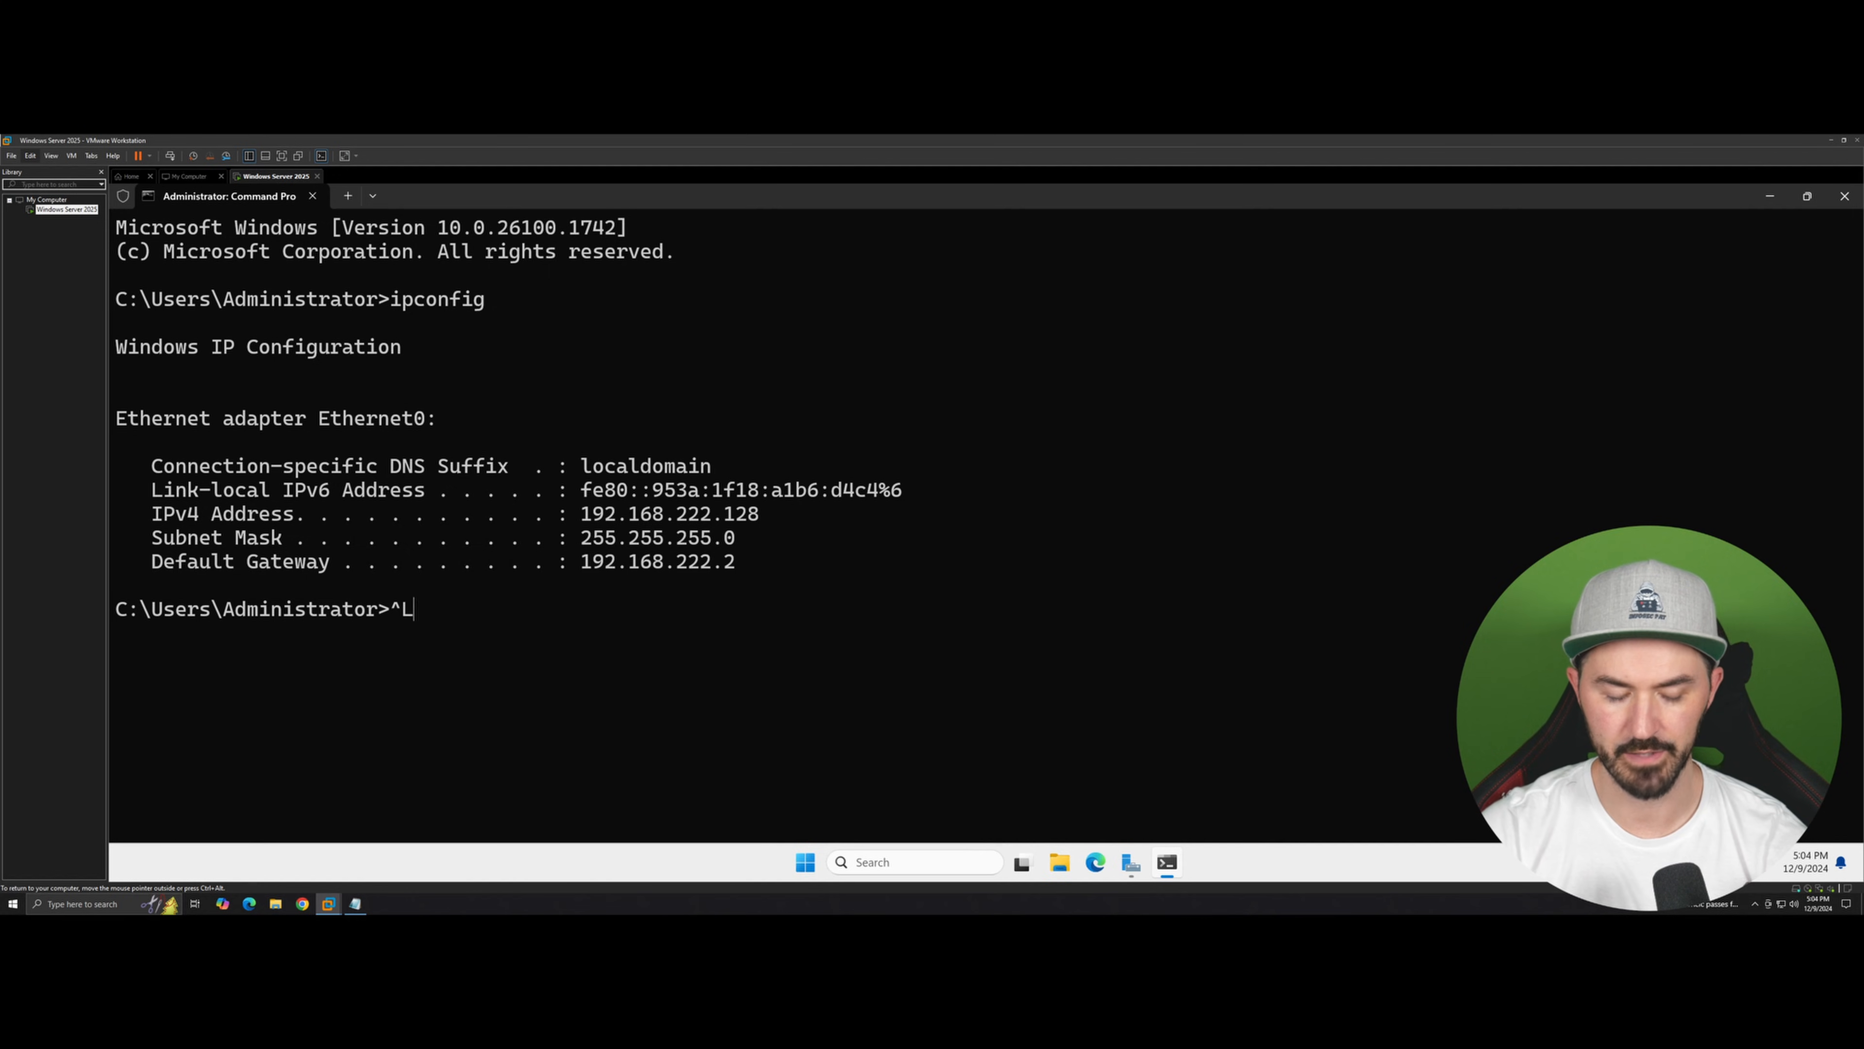
key("BackSpace")
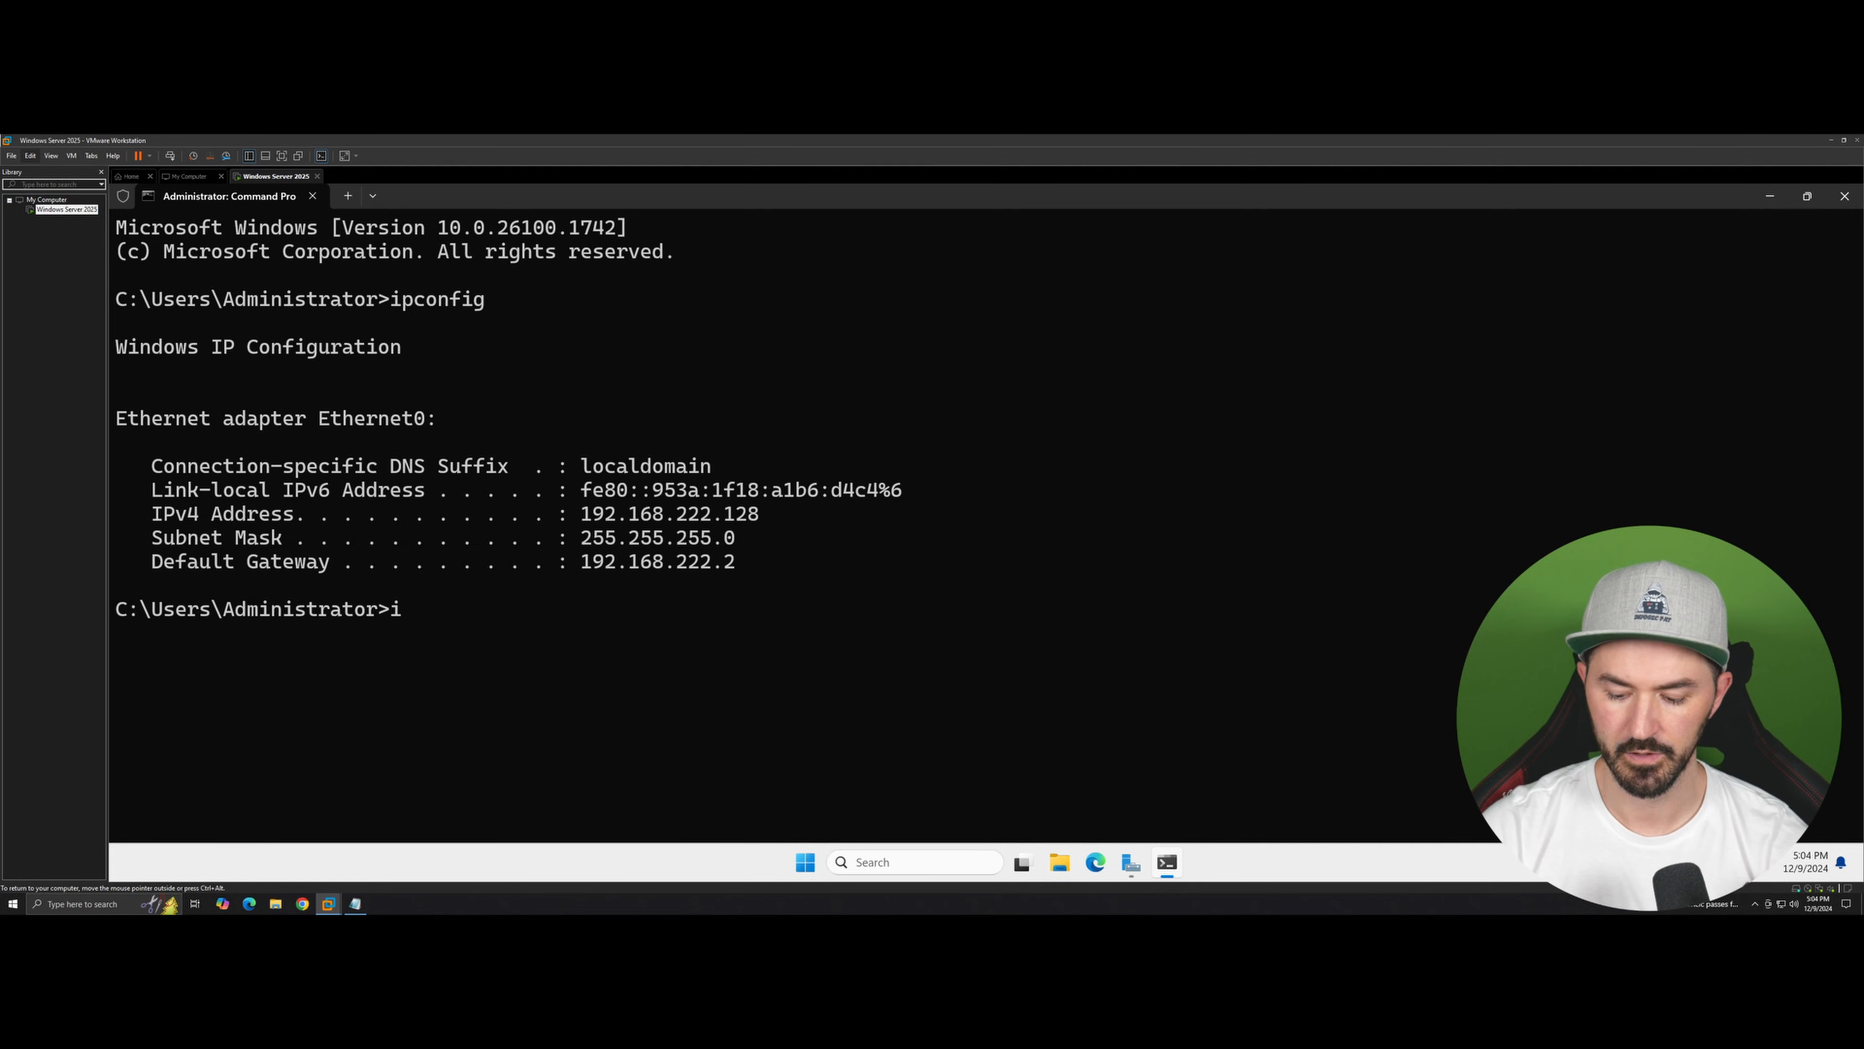
key("Up")
type("/re;eas")
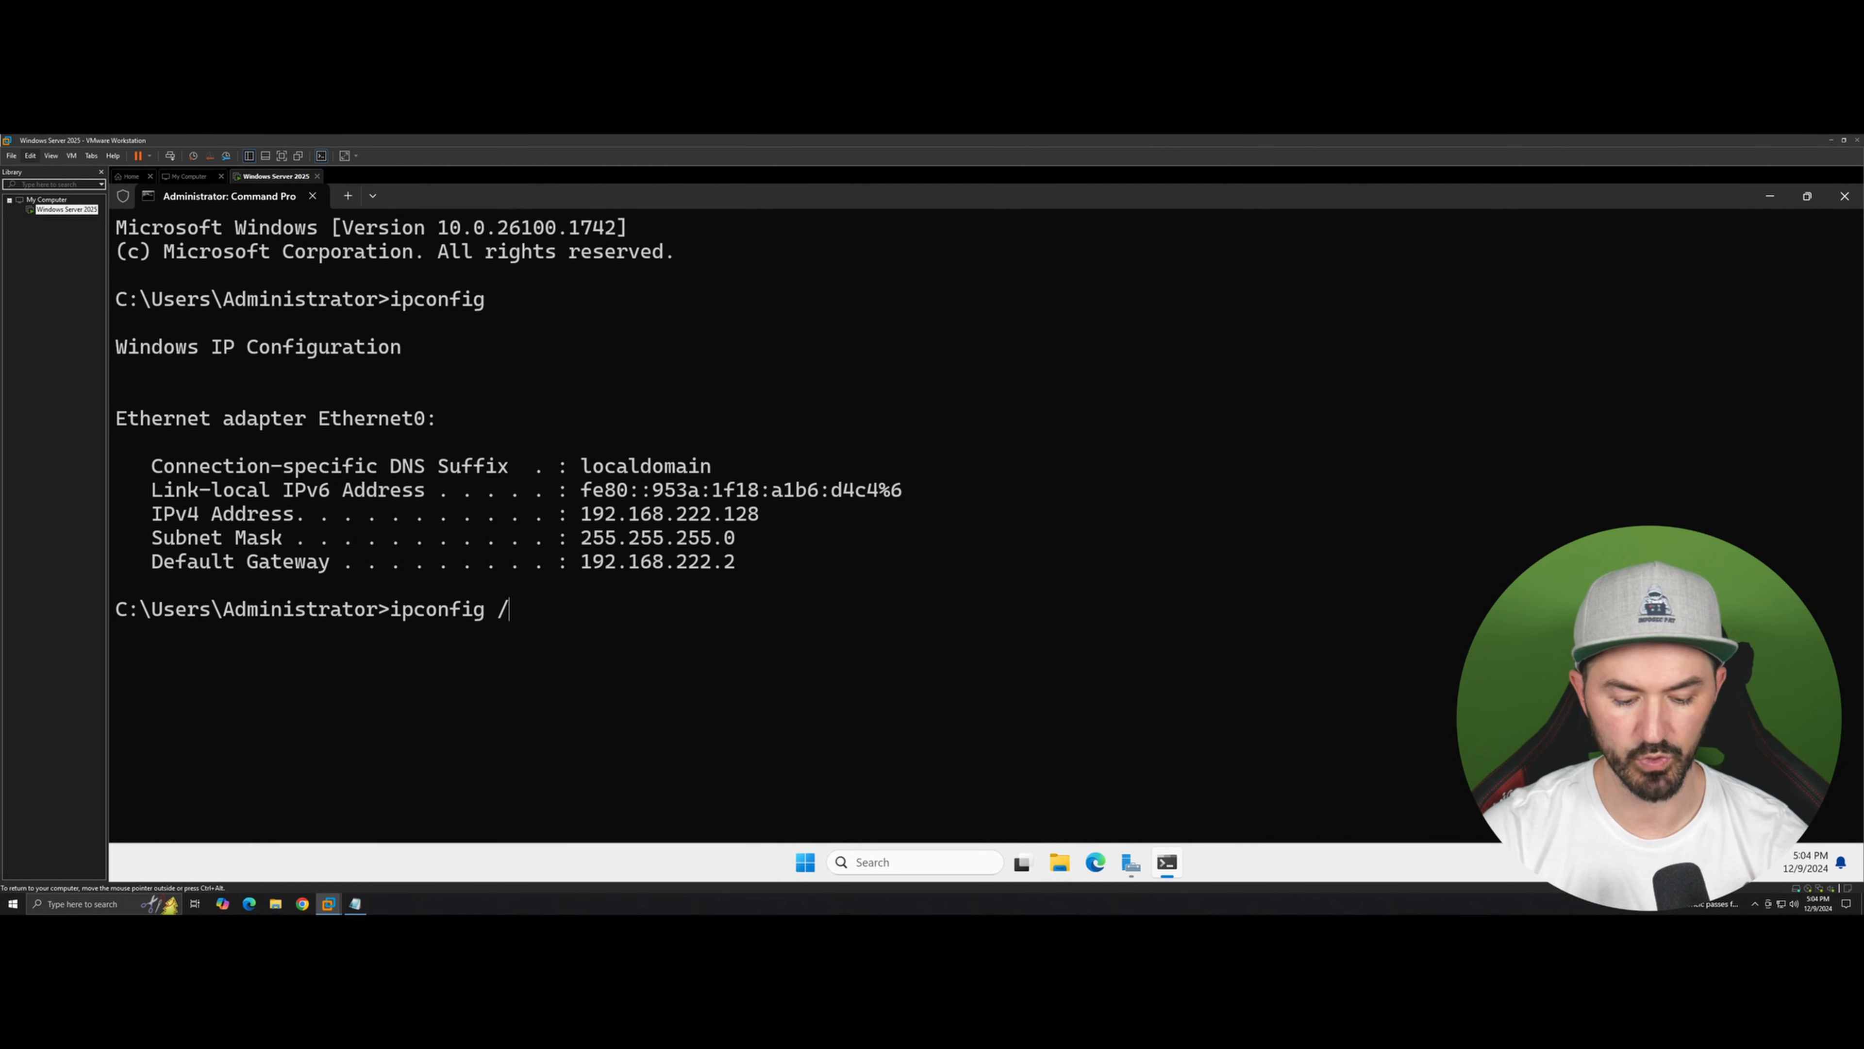
key("BackSpace")
key("BackSpace")
key("BackSpace")
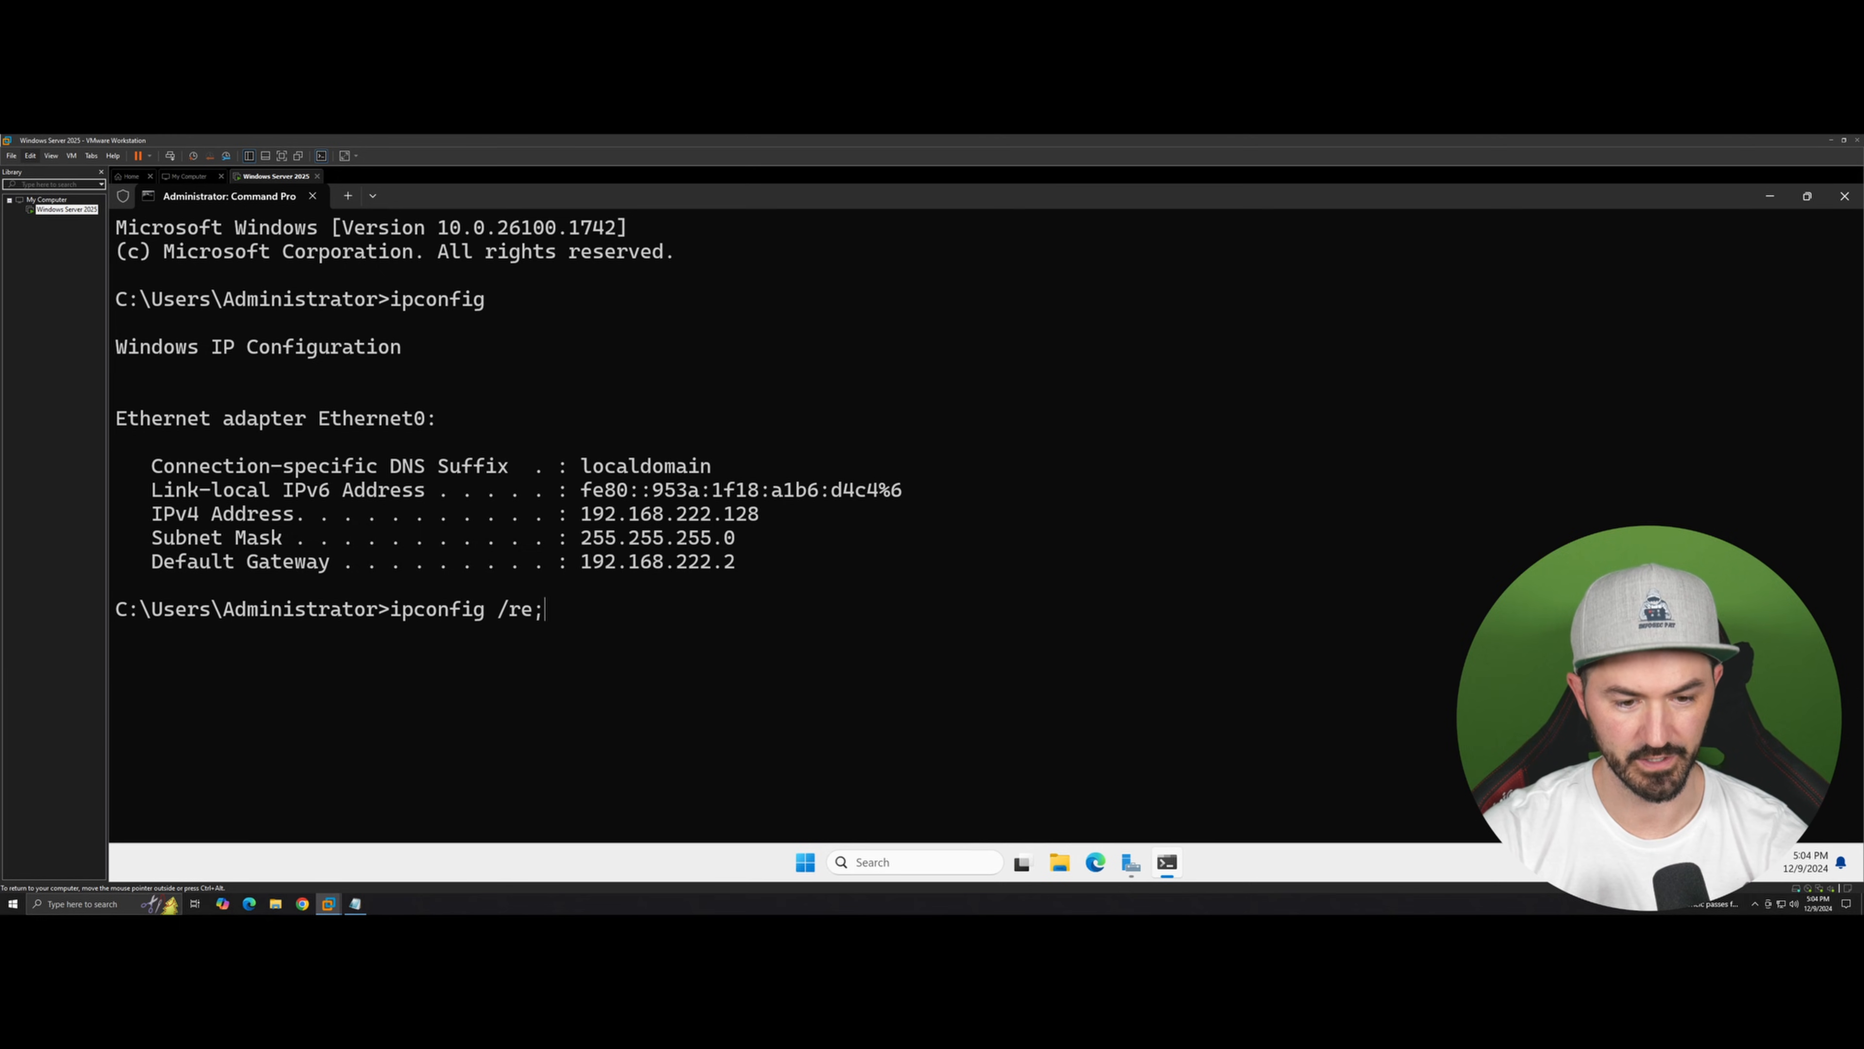
key("BackSpace")
type("lease")
key("Return")
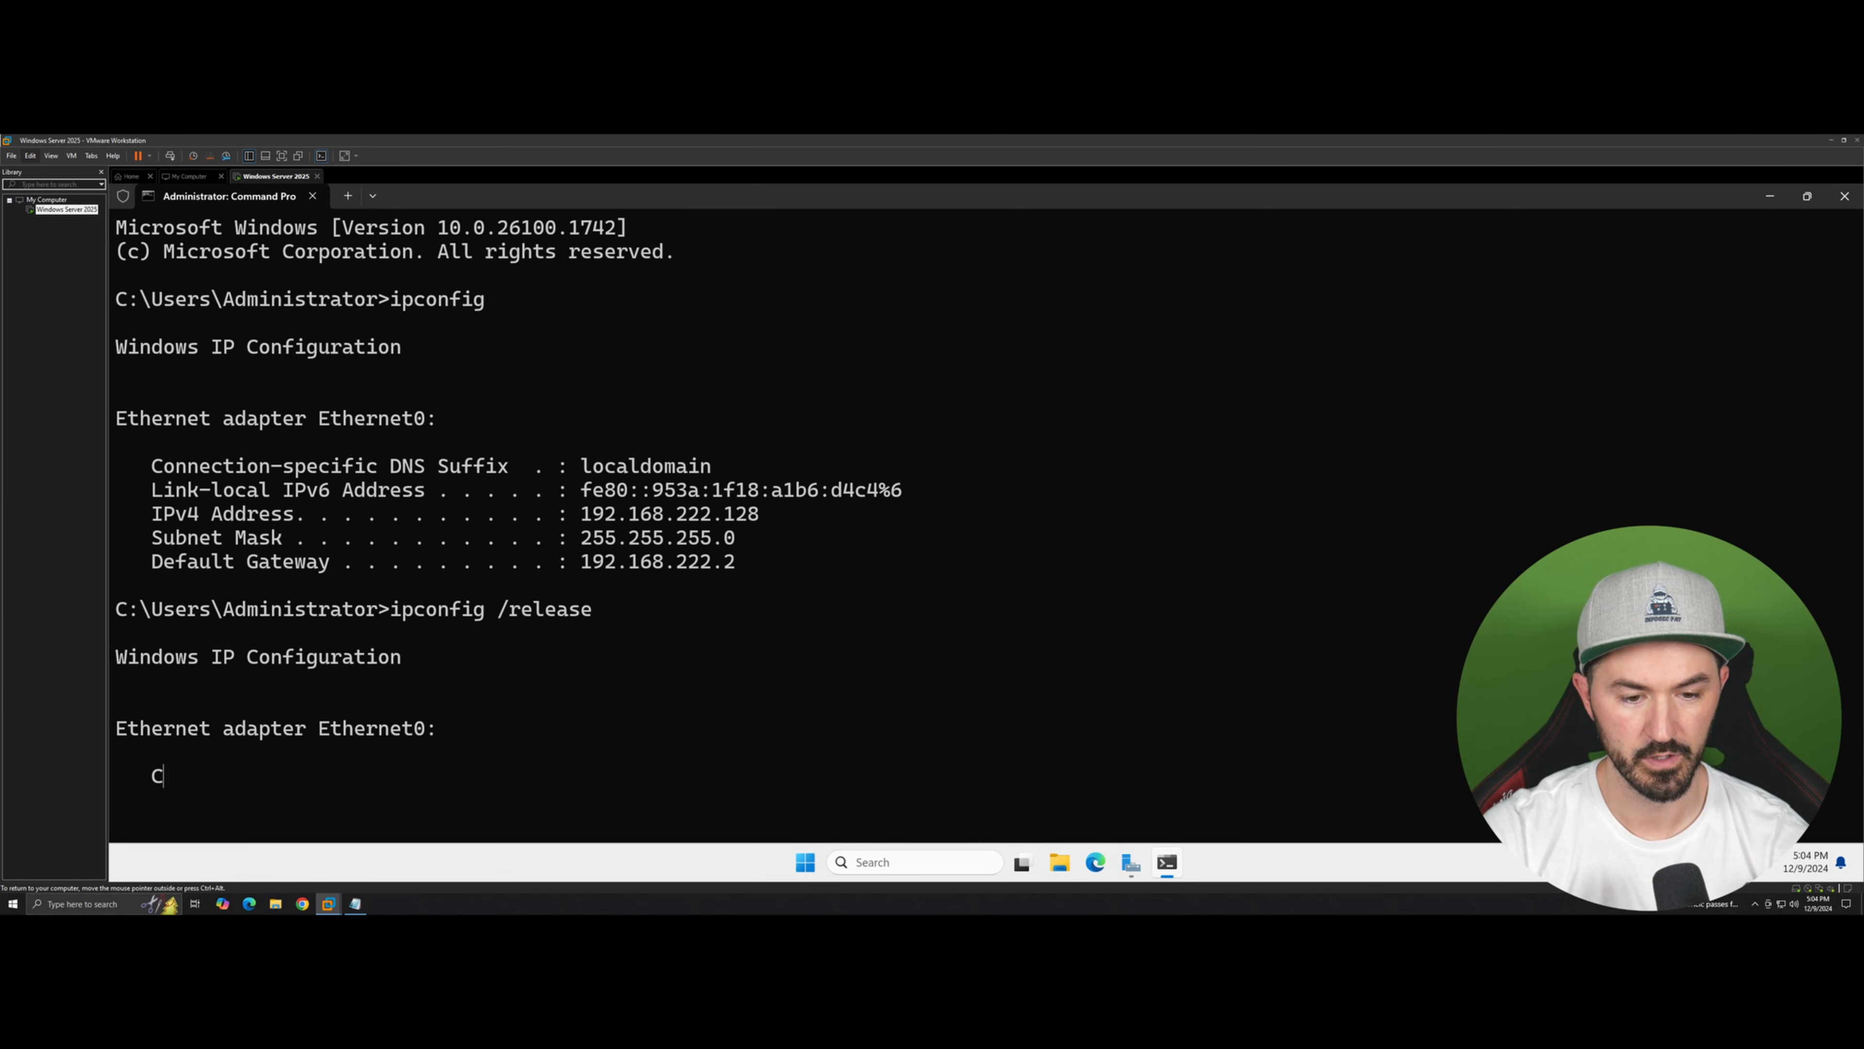
Step: Request a new IP address with ipconfig /renew
key("Up")
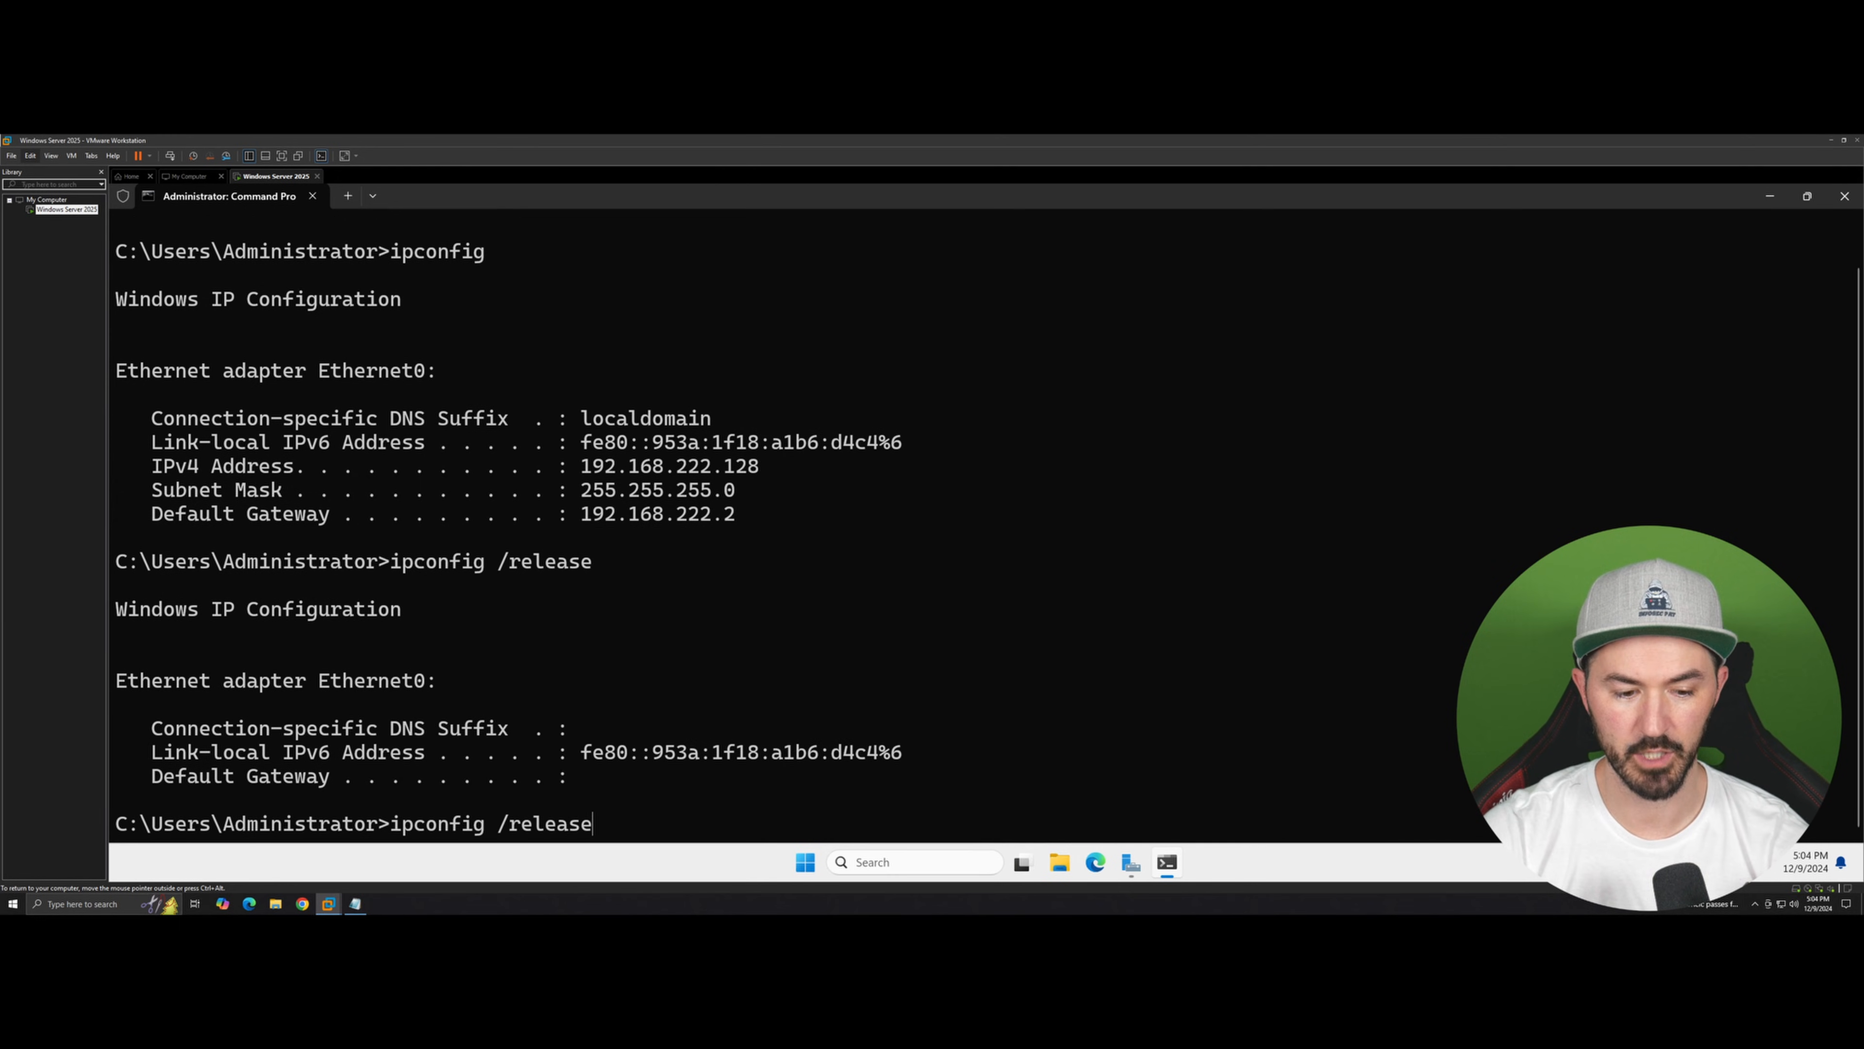
key("BackSpace")
key("BackSpace")
key("BackSpace")
key("BackSpace")
key("BackSpace")
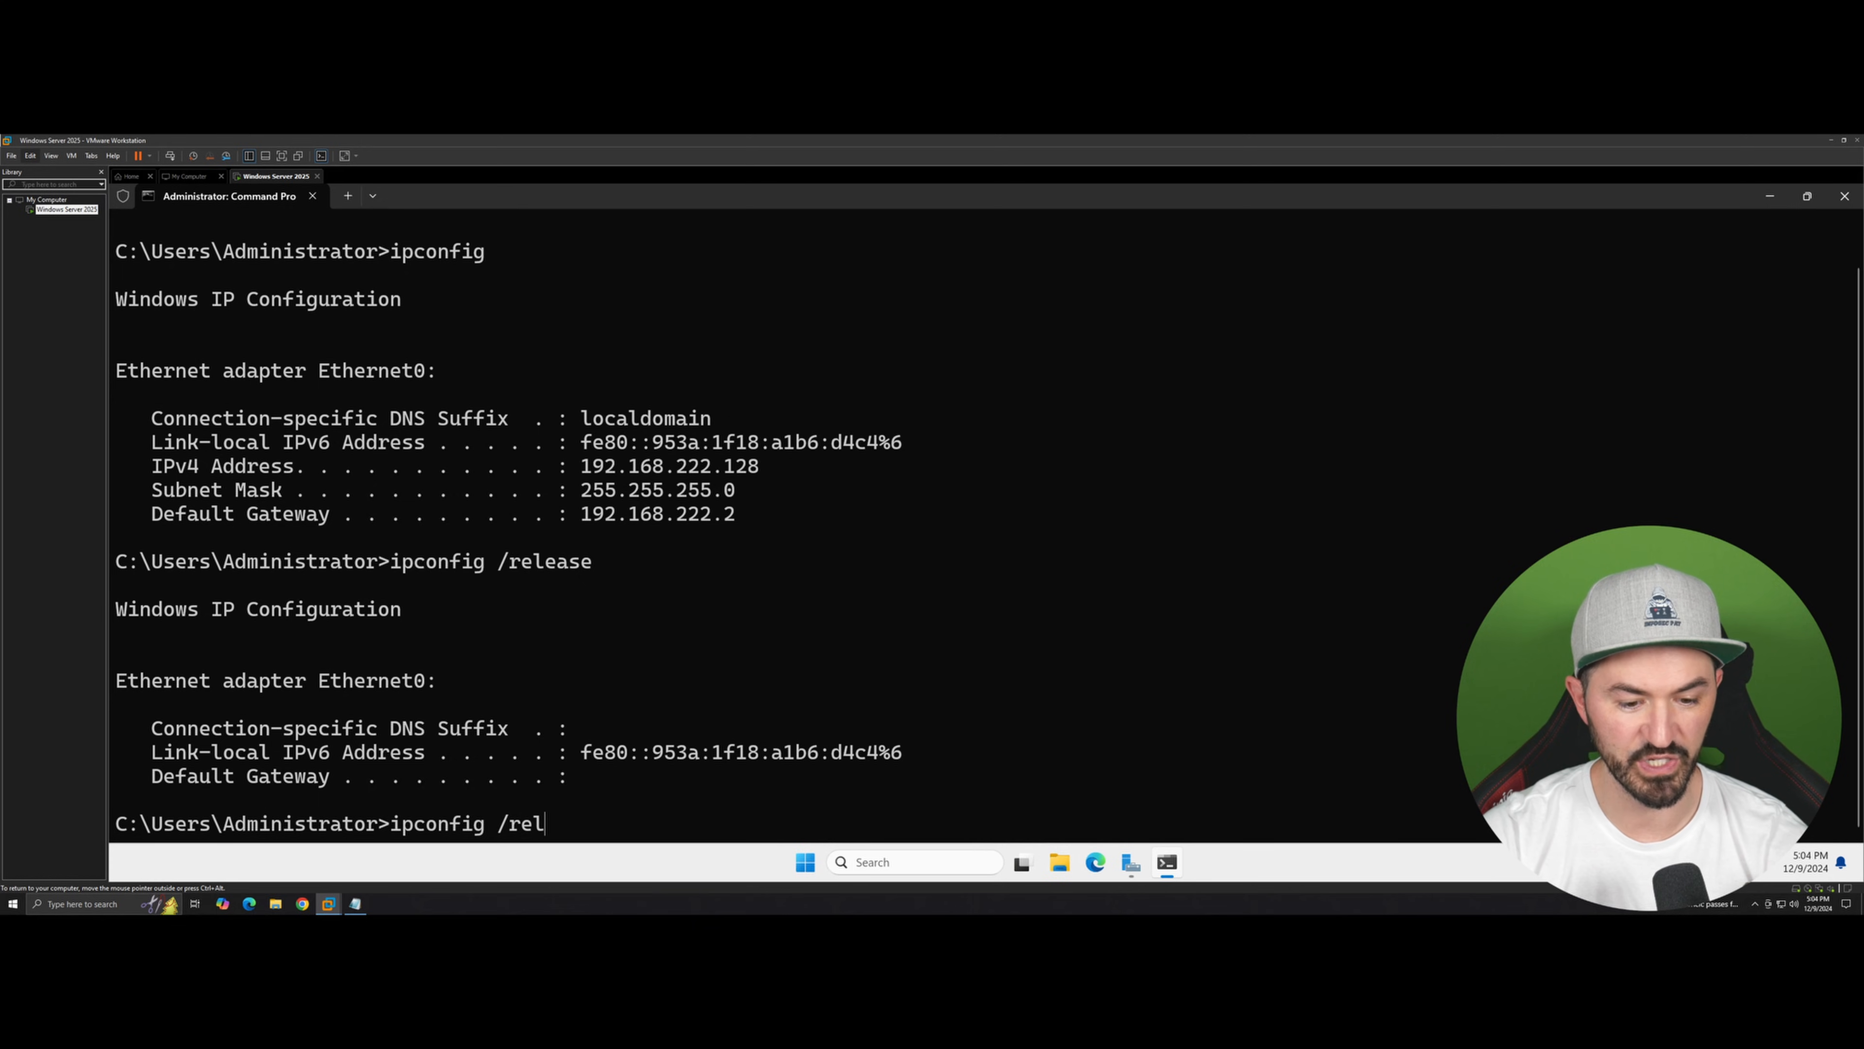
type("new")
key("Return")
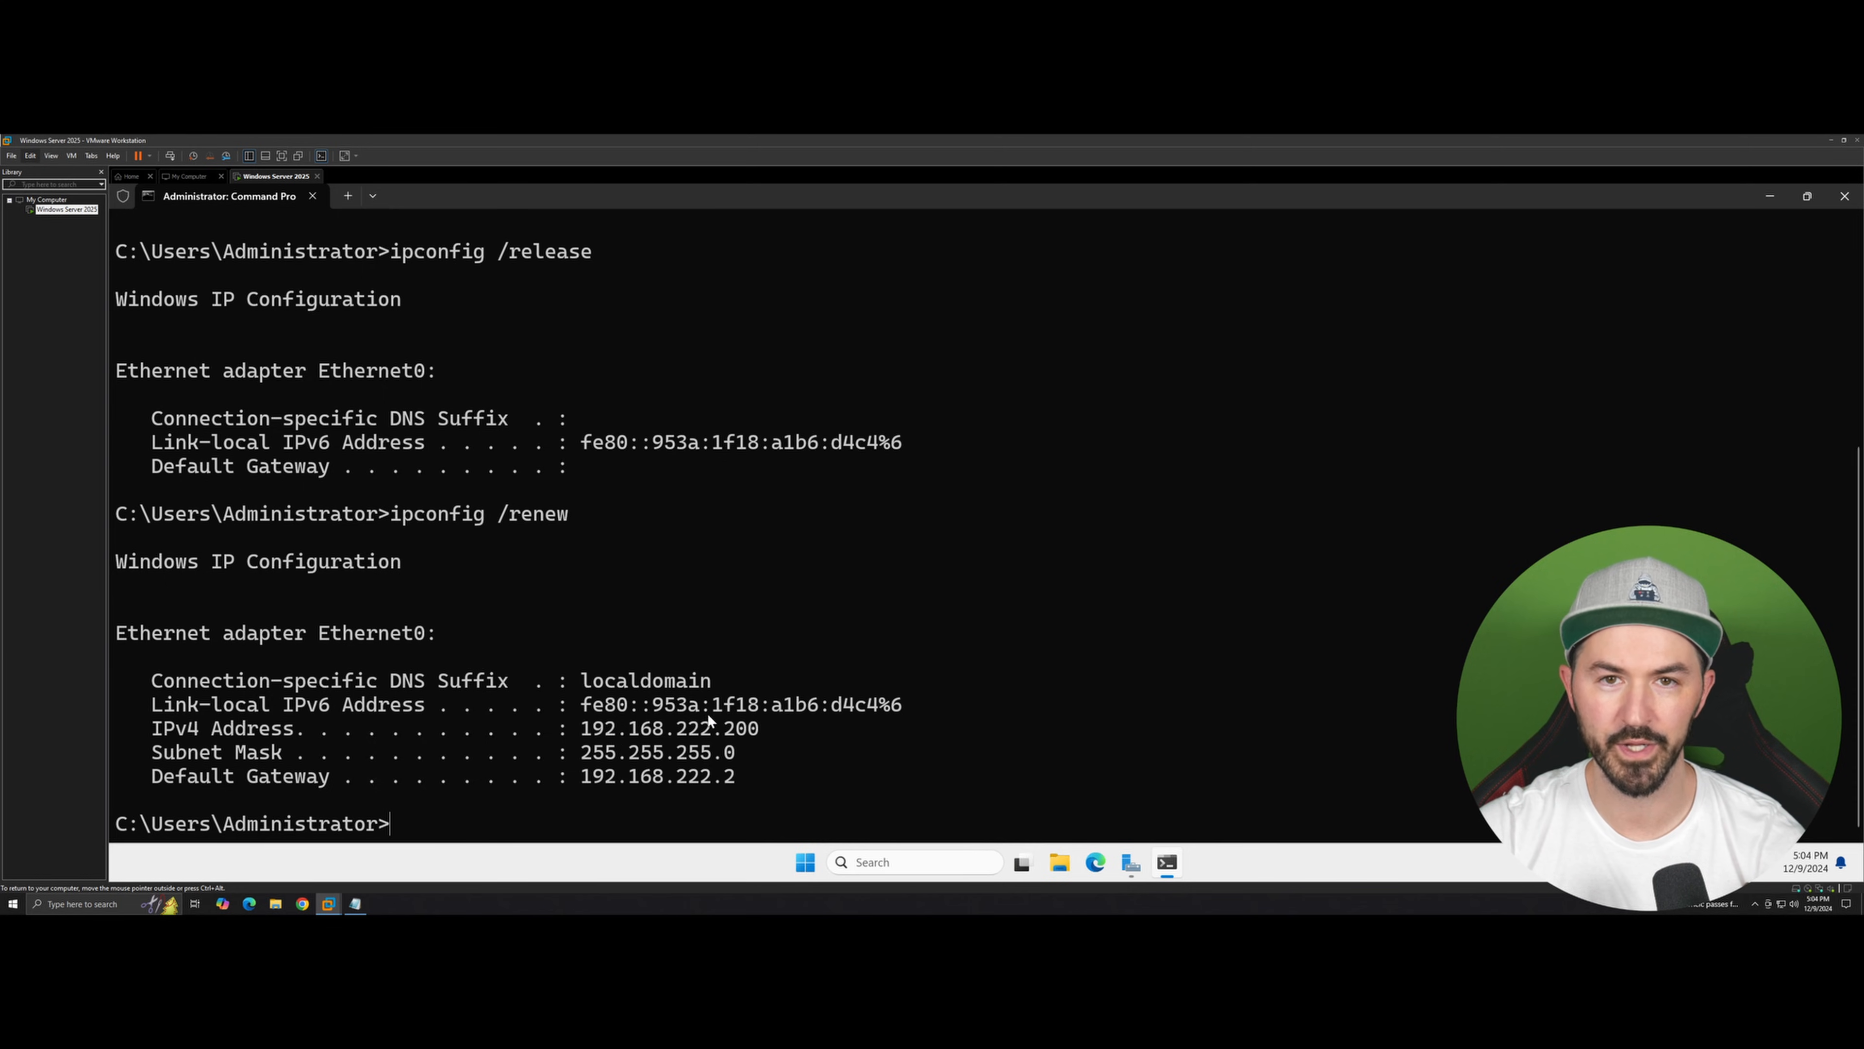
Step: Open Notepad beside the command prompt and write the server name win25-DC
left_click(365, 909)
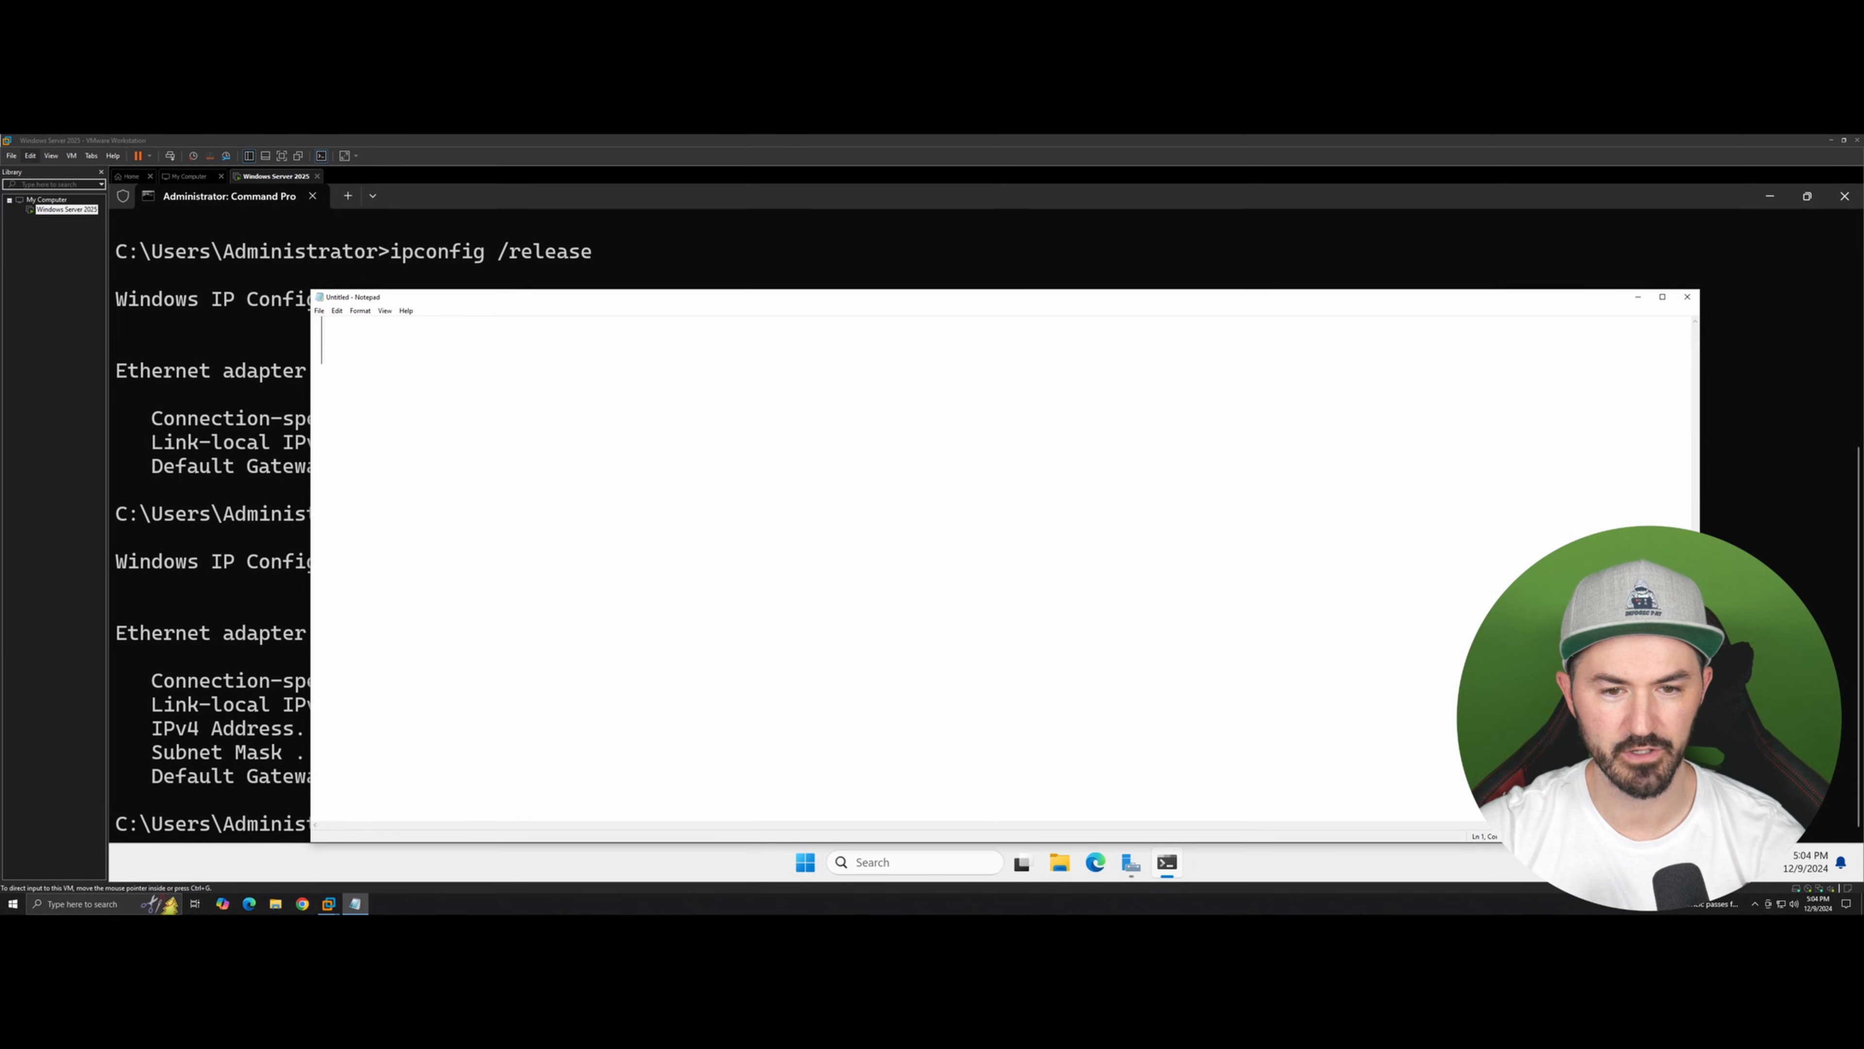
left_click_drag(1707, 398, 1035, 400)
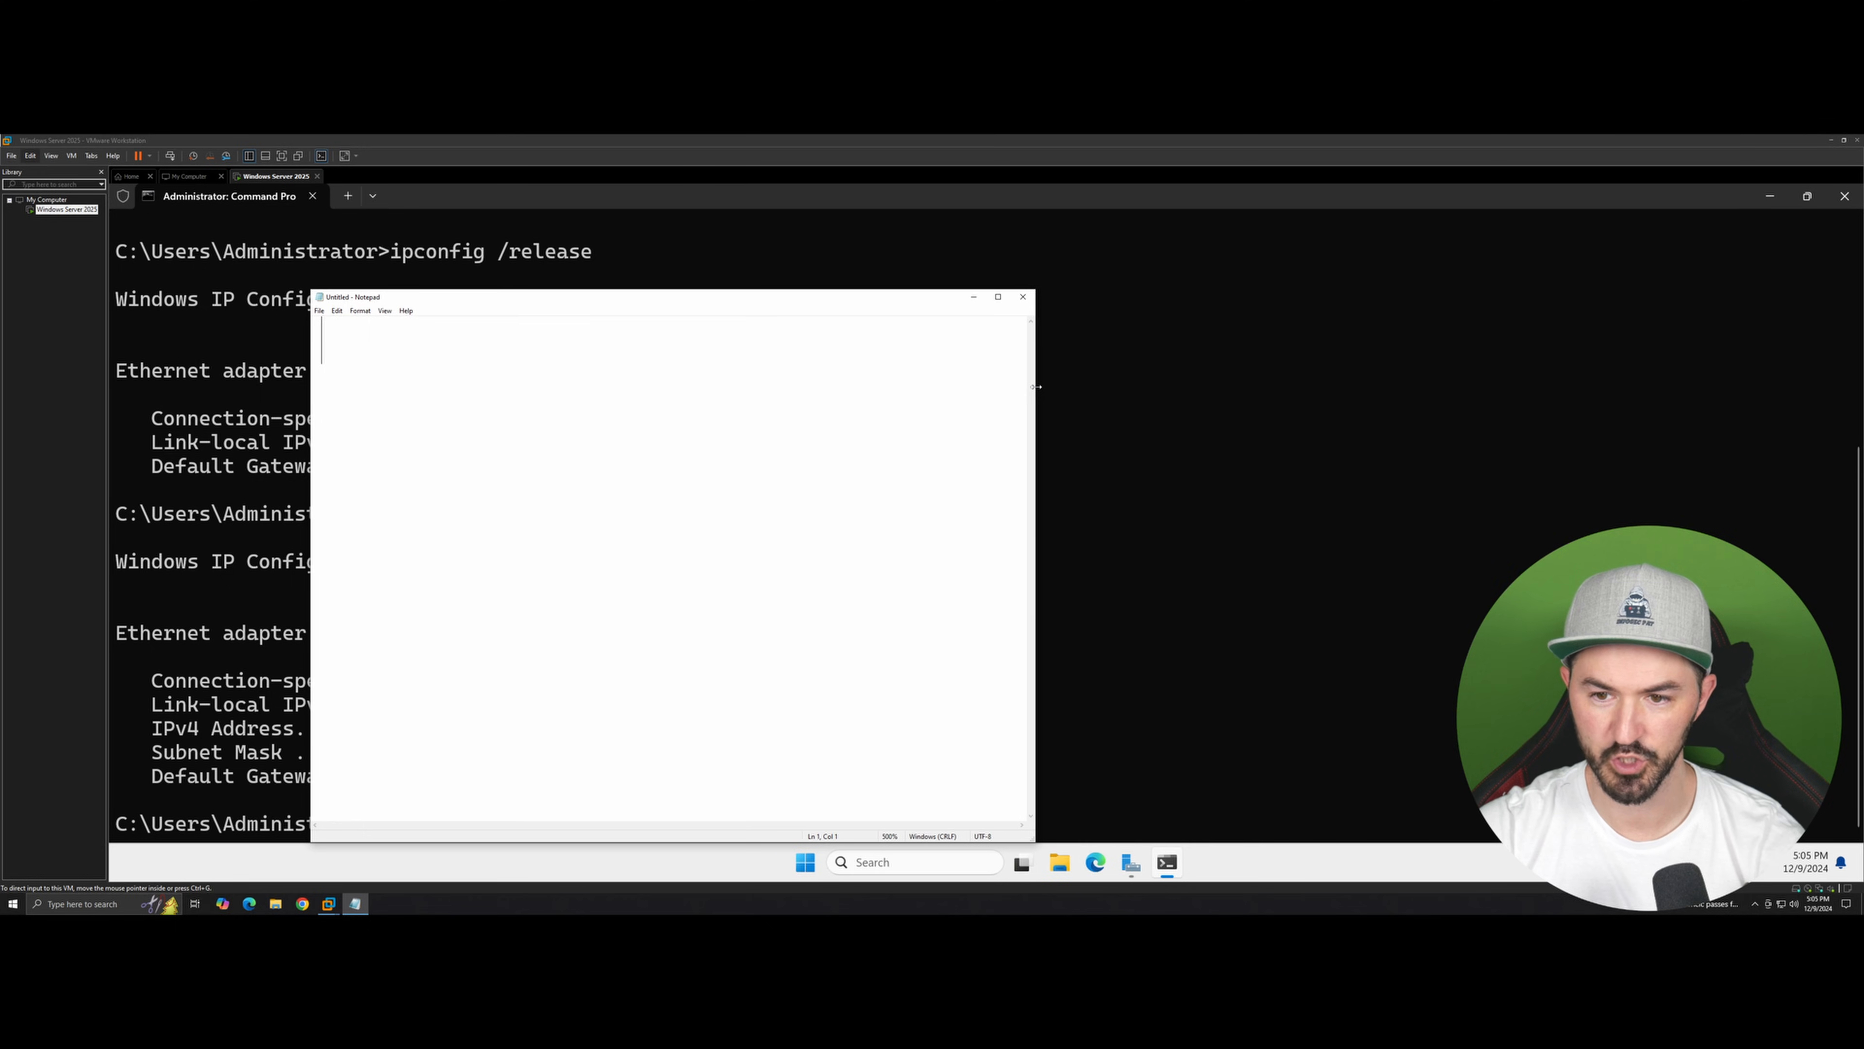
left_click_drag(777, 301, 1421, 250)
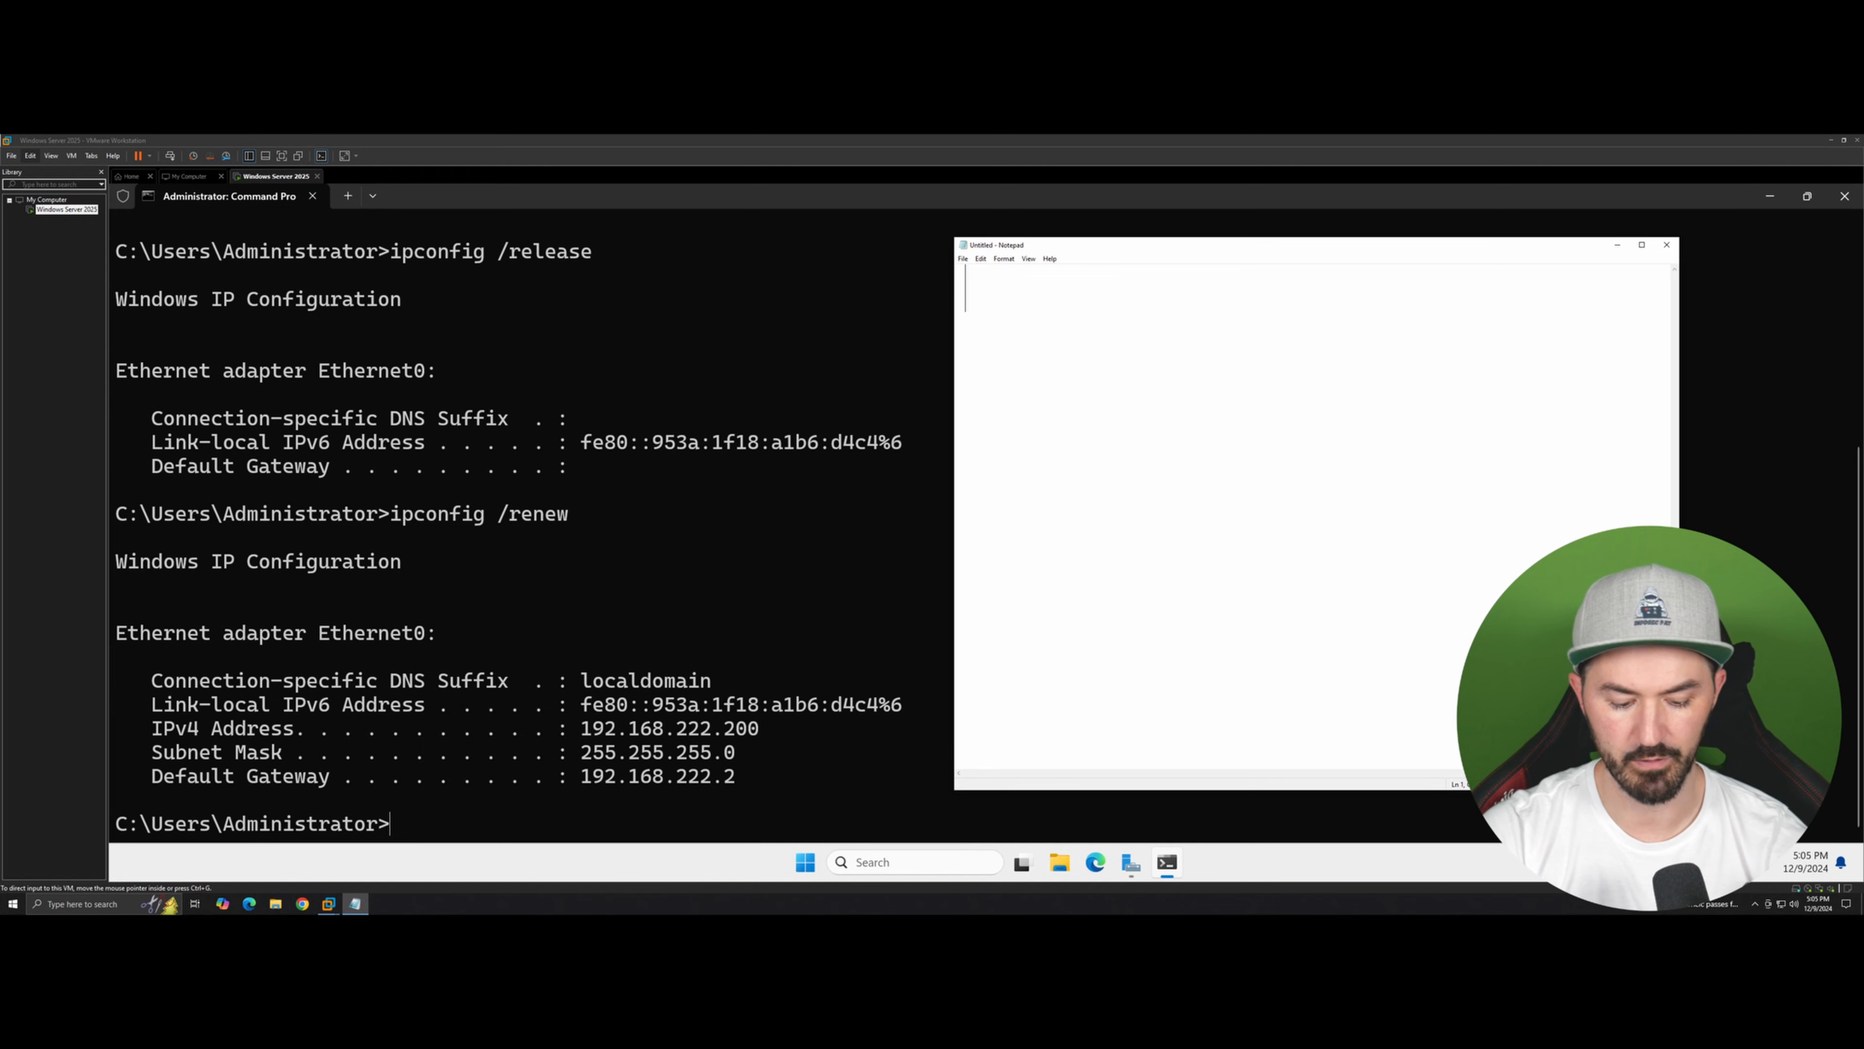
type("win25")
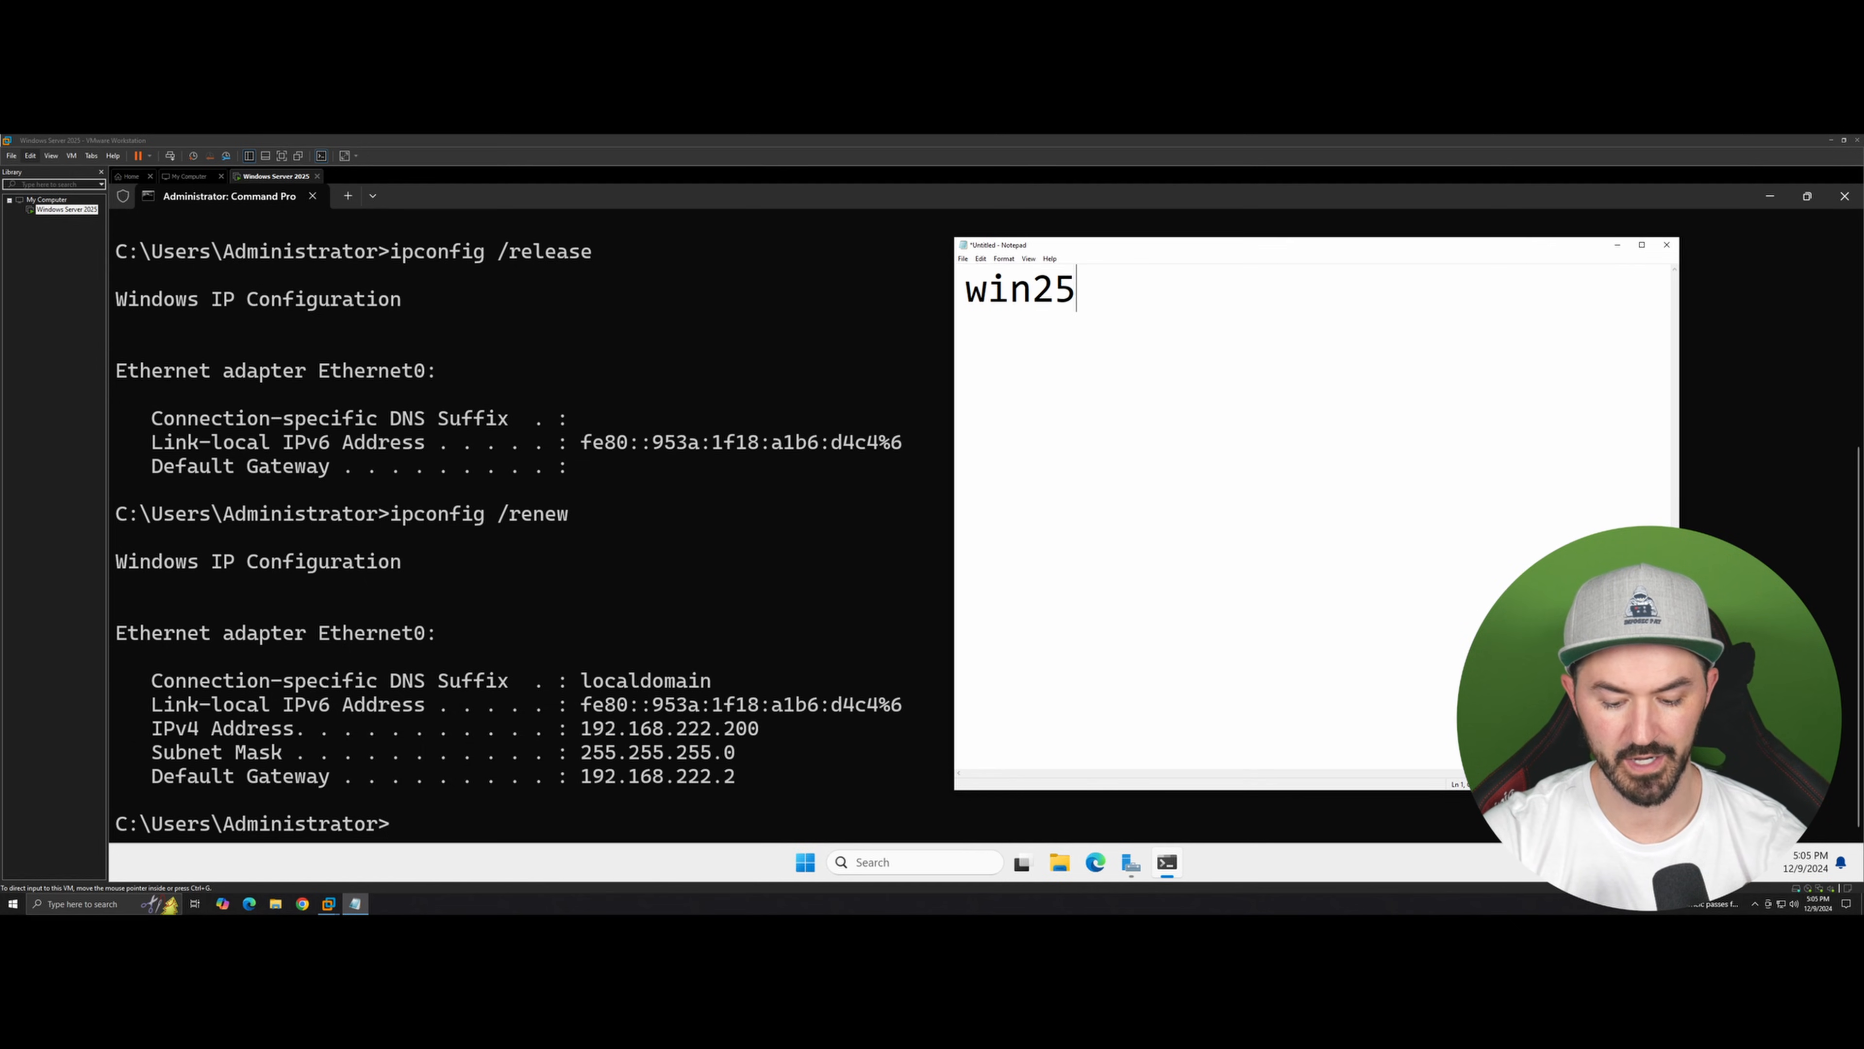
type("-DC")
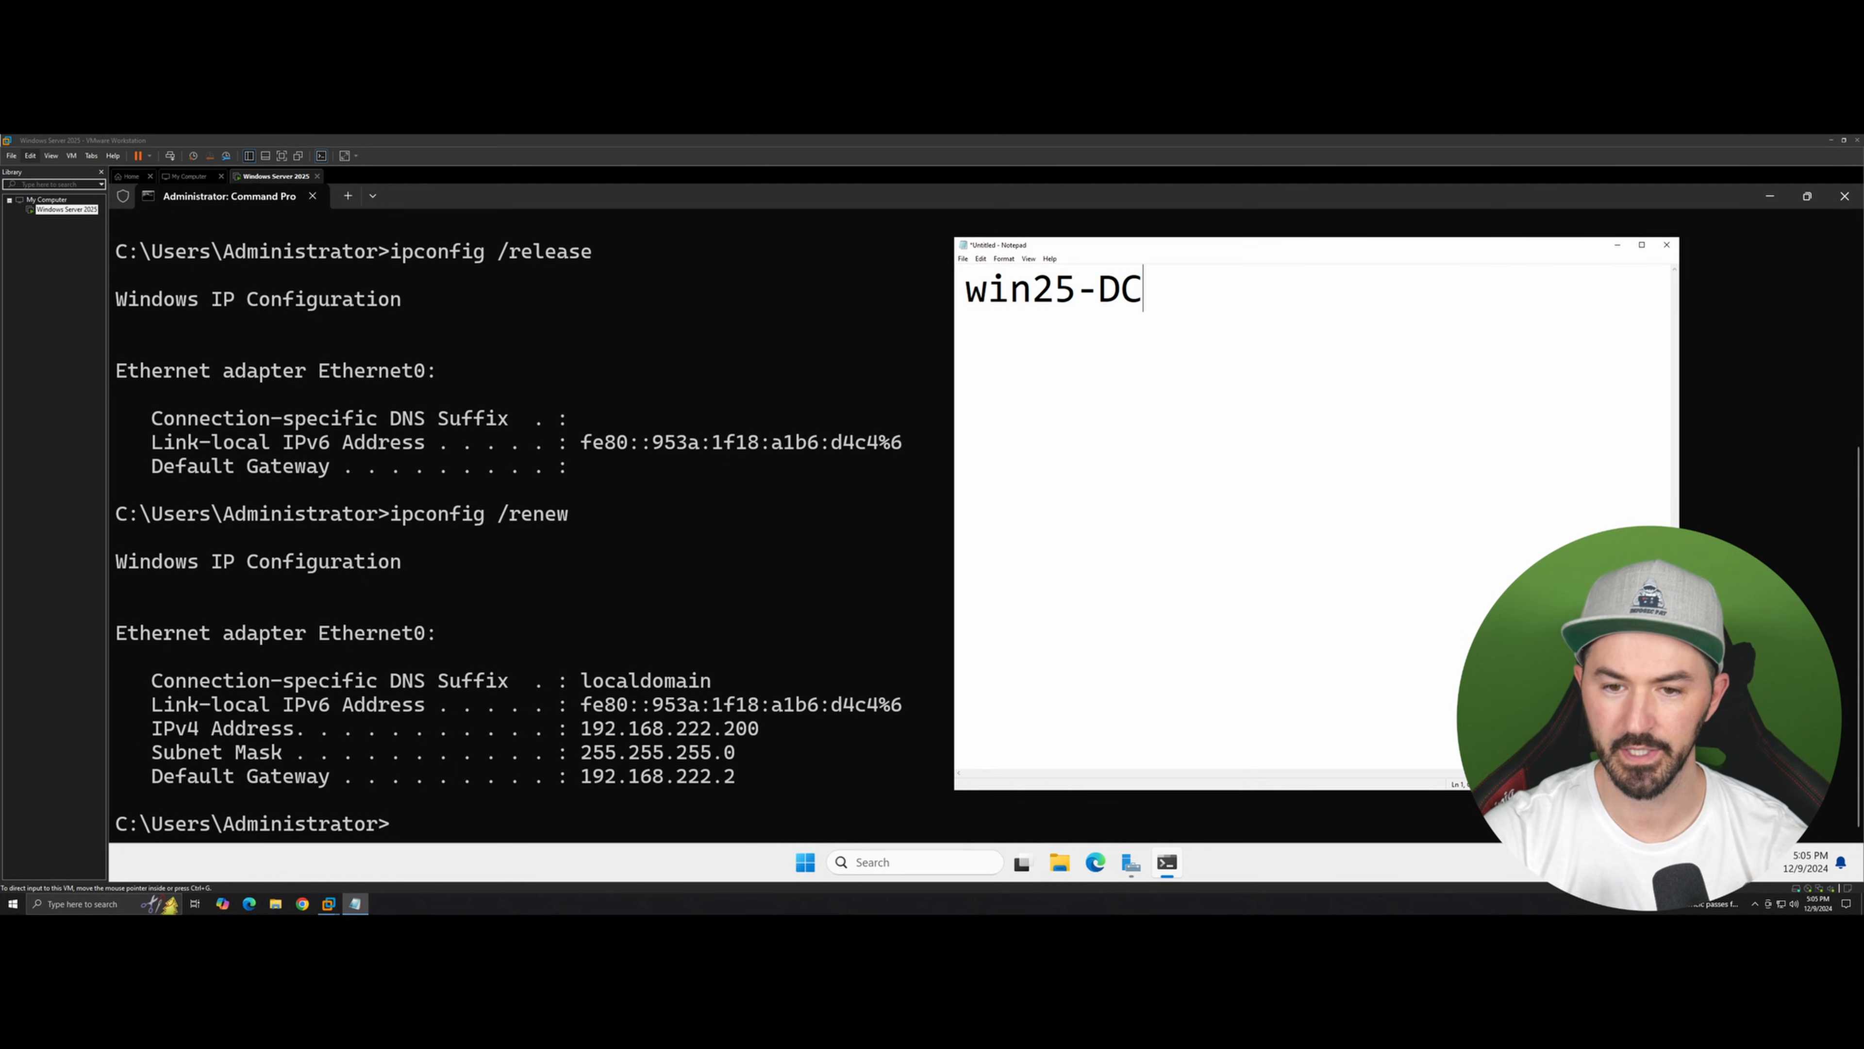
Step: Add the reserved IP address 192.168.222.199 on a new line in Notepad
key("Return")
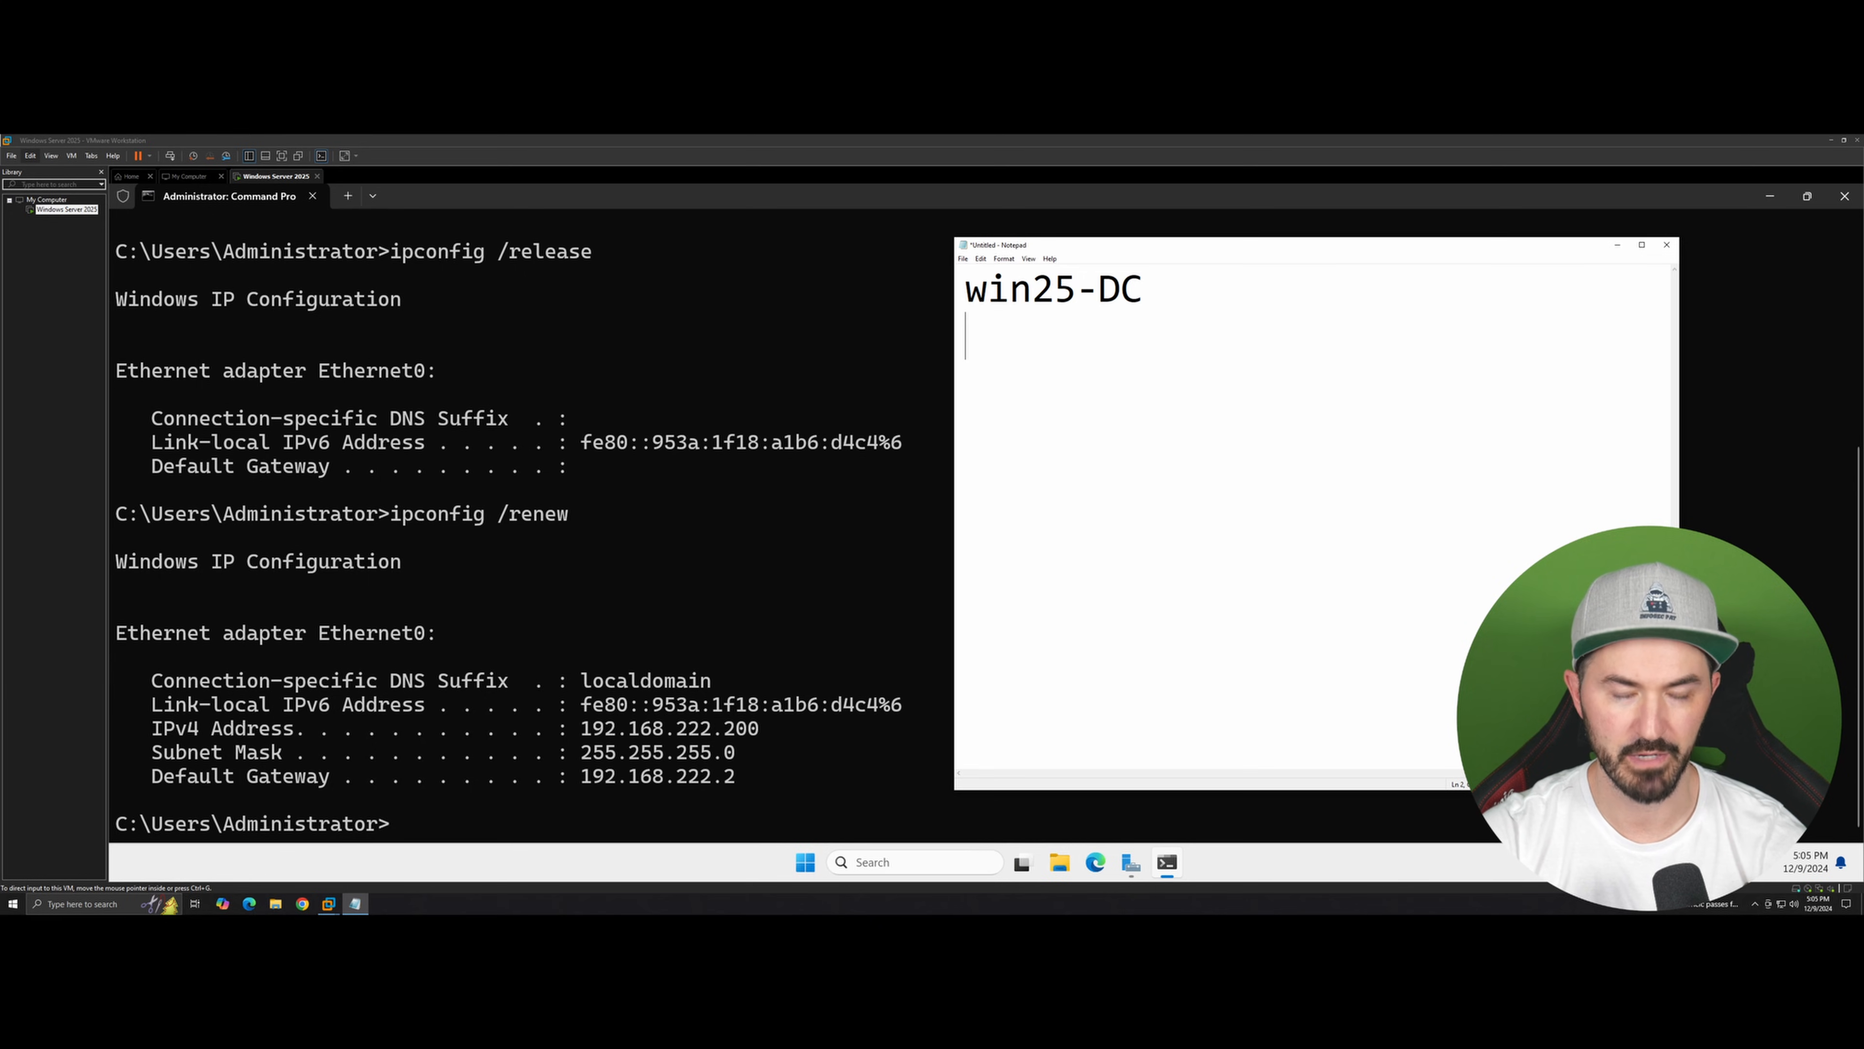
type("1")
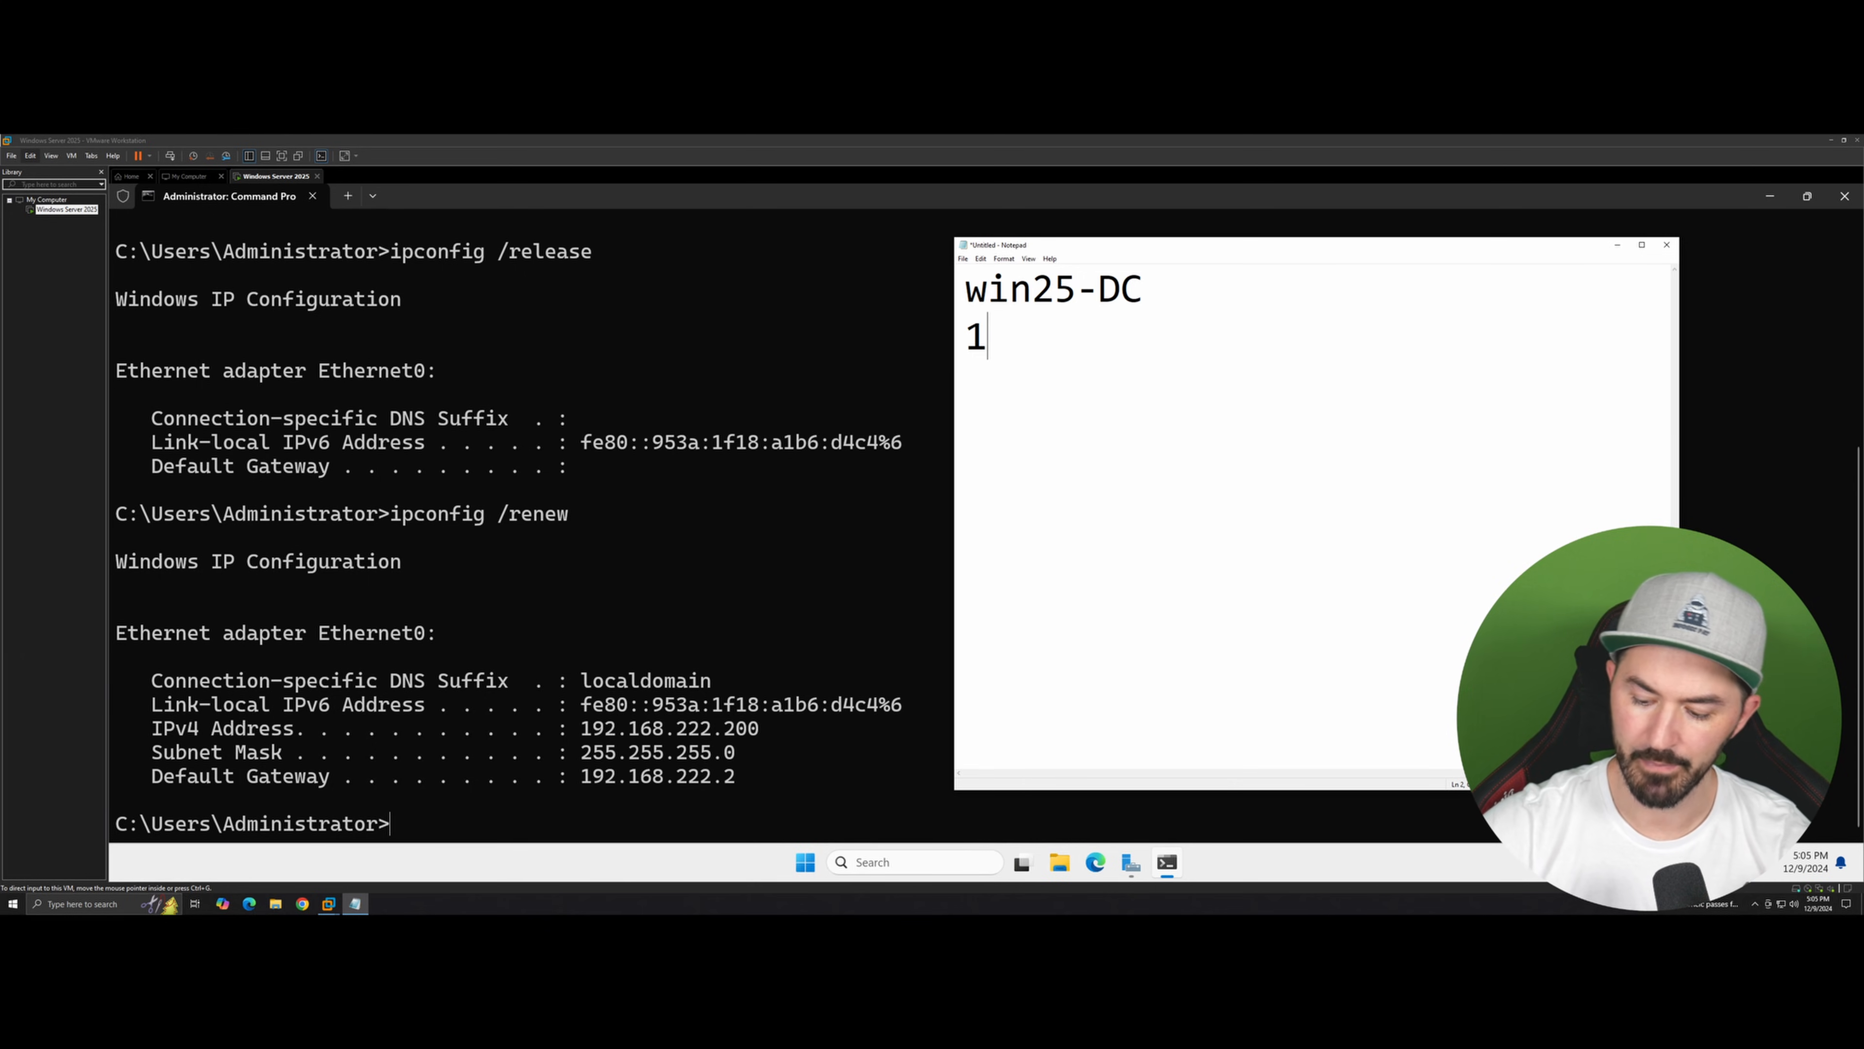
type("92.168.")
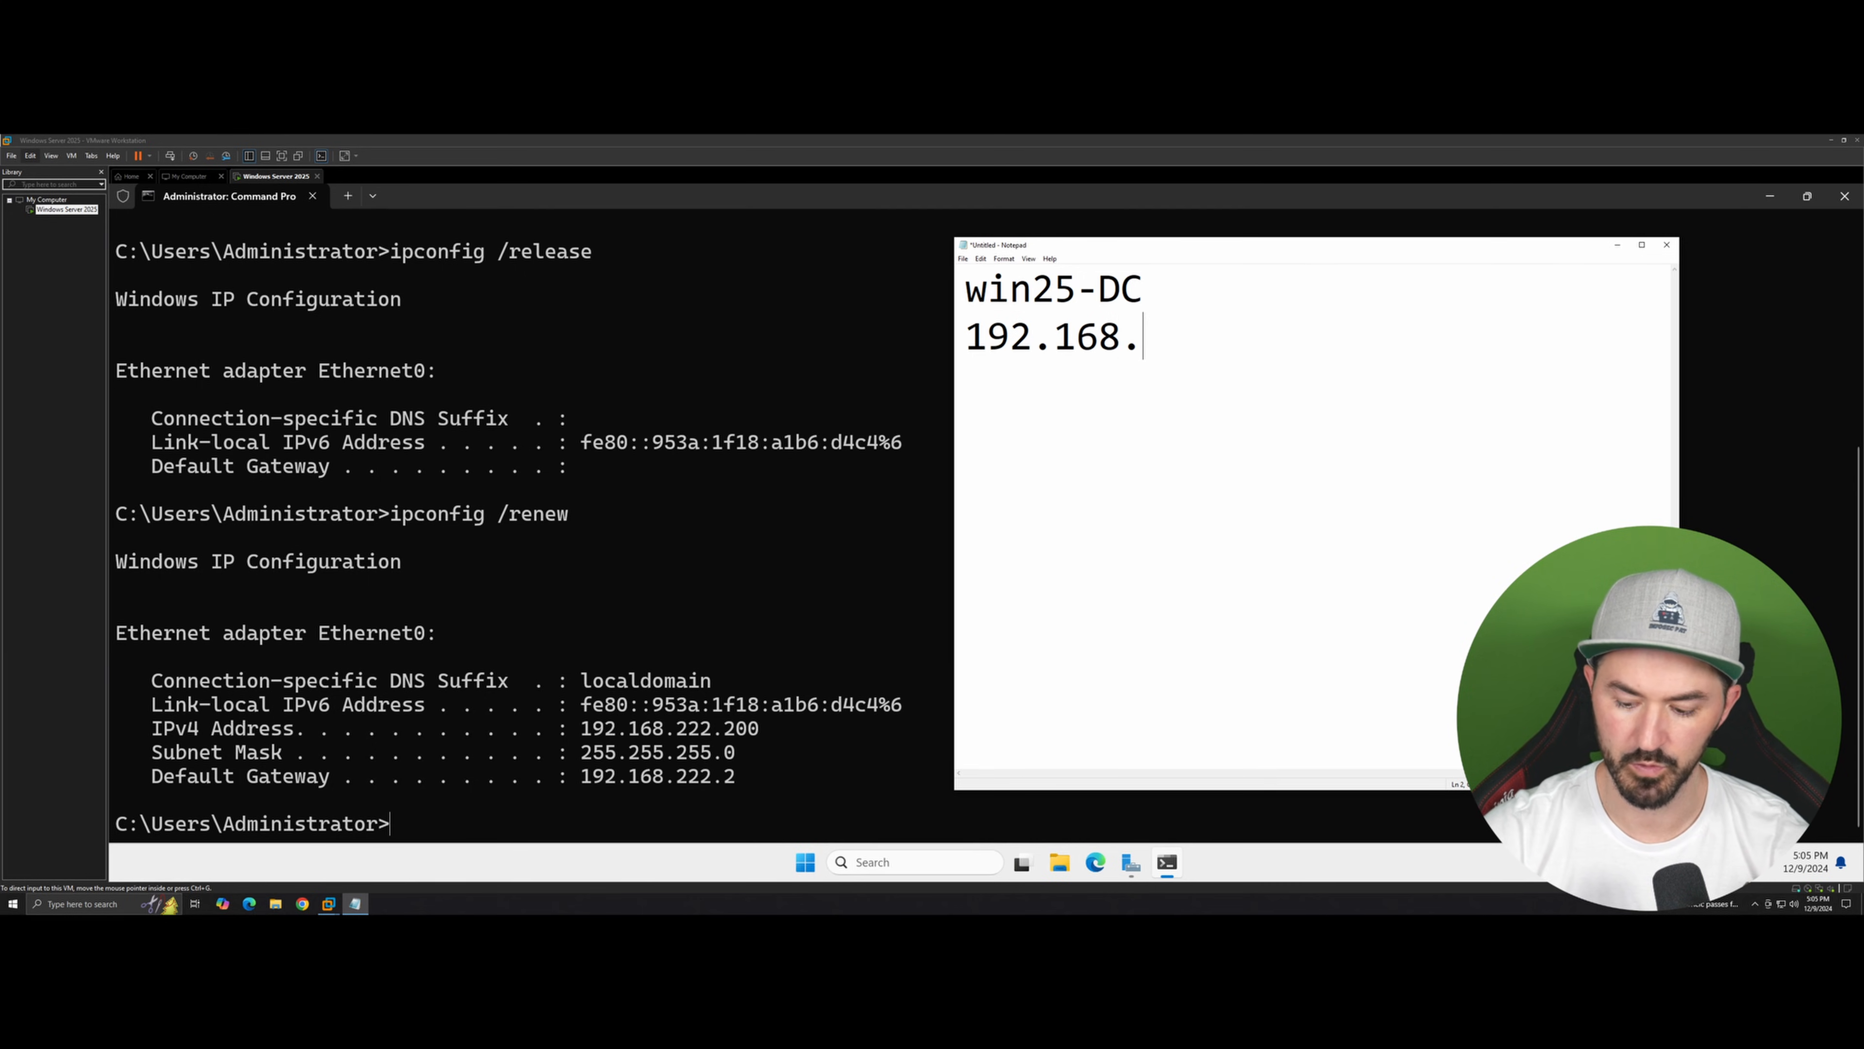
type("222.")
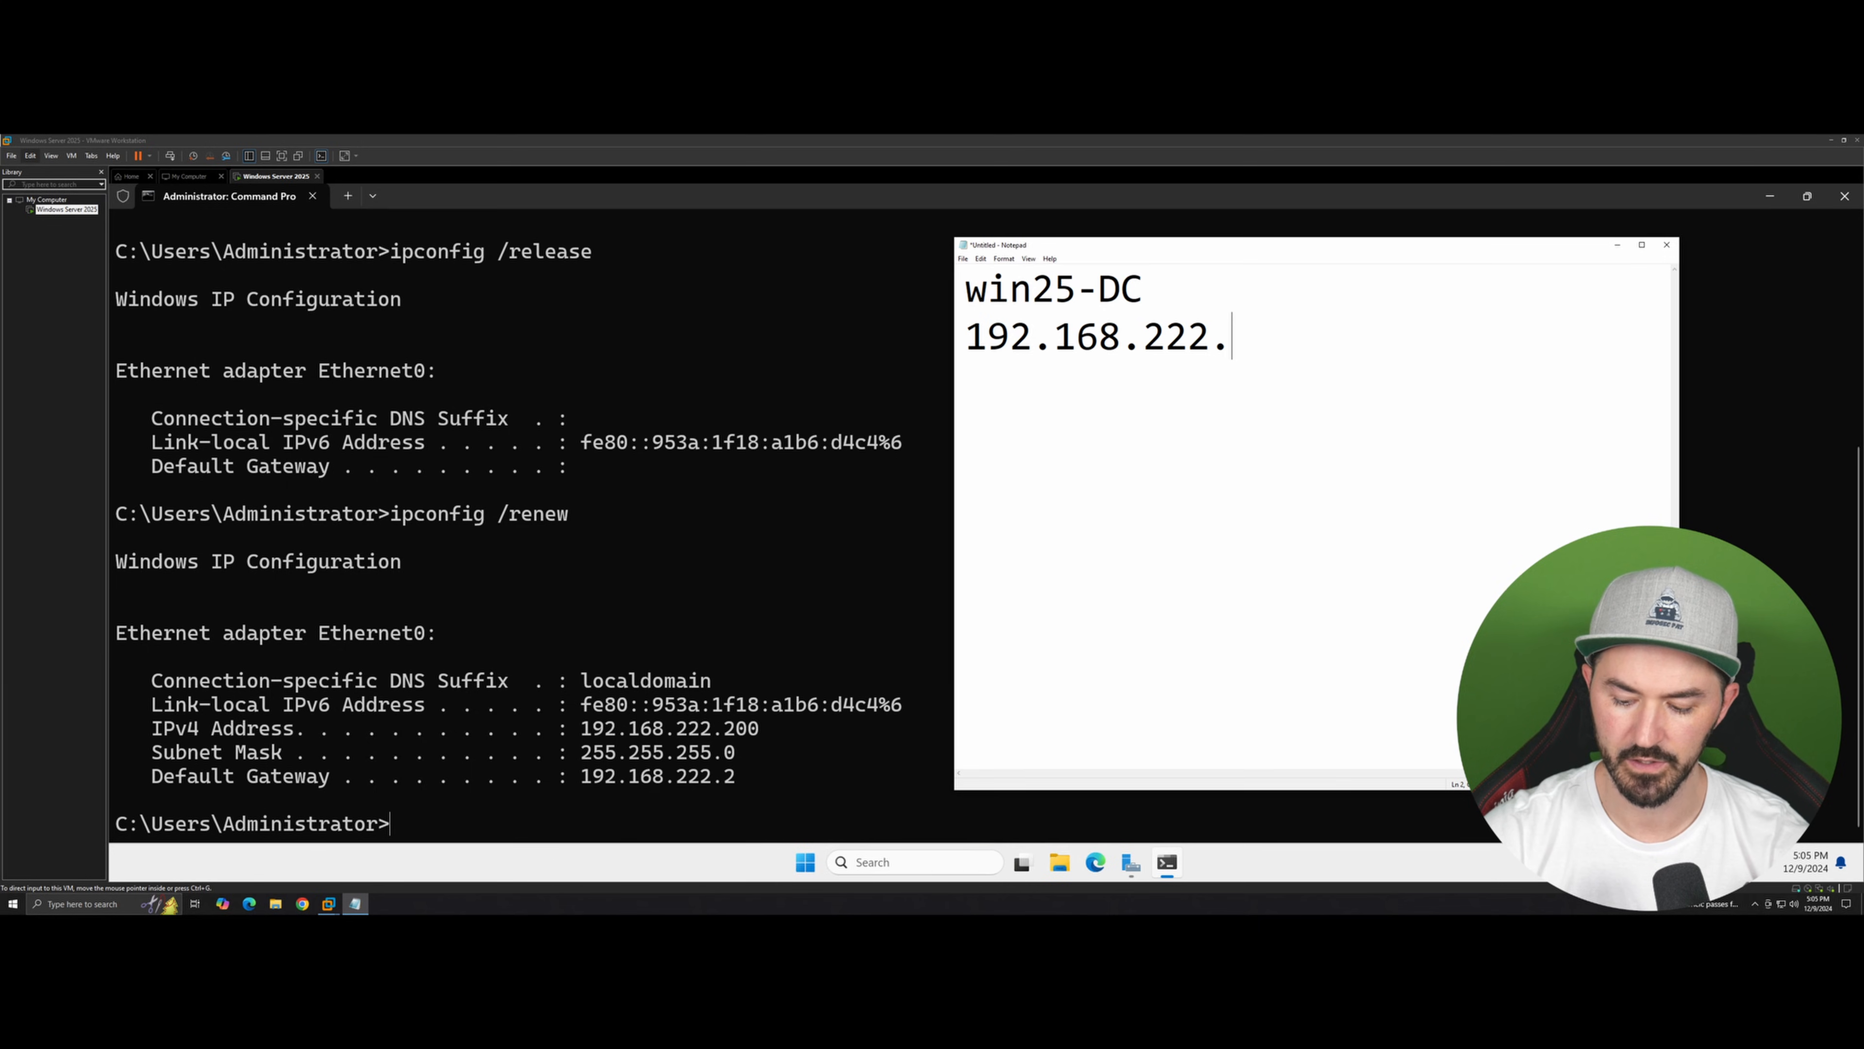
type("199")
key("Return")
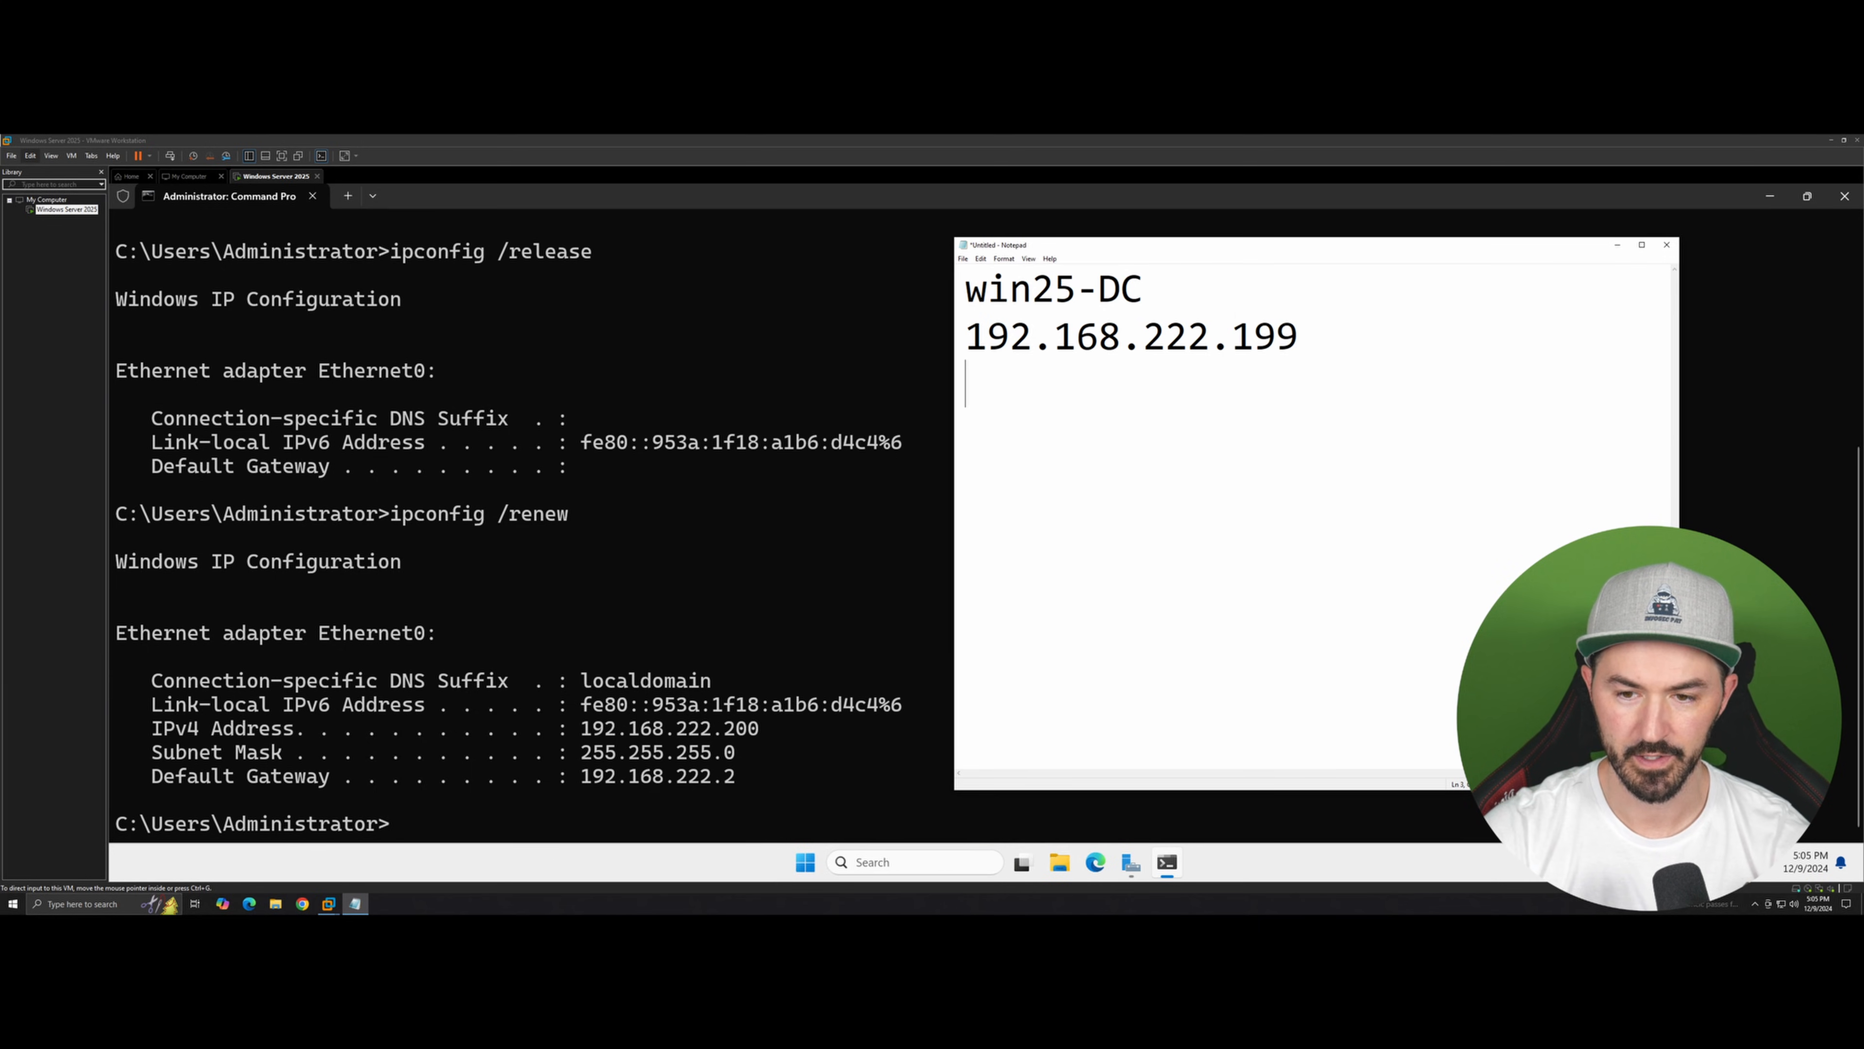
Step: Add the subnet mask 255.255.255.0 on the next line of the note
type("122")
key("BackSpace")
key("BackSpace")
key("BackSpace")
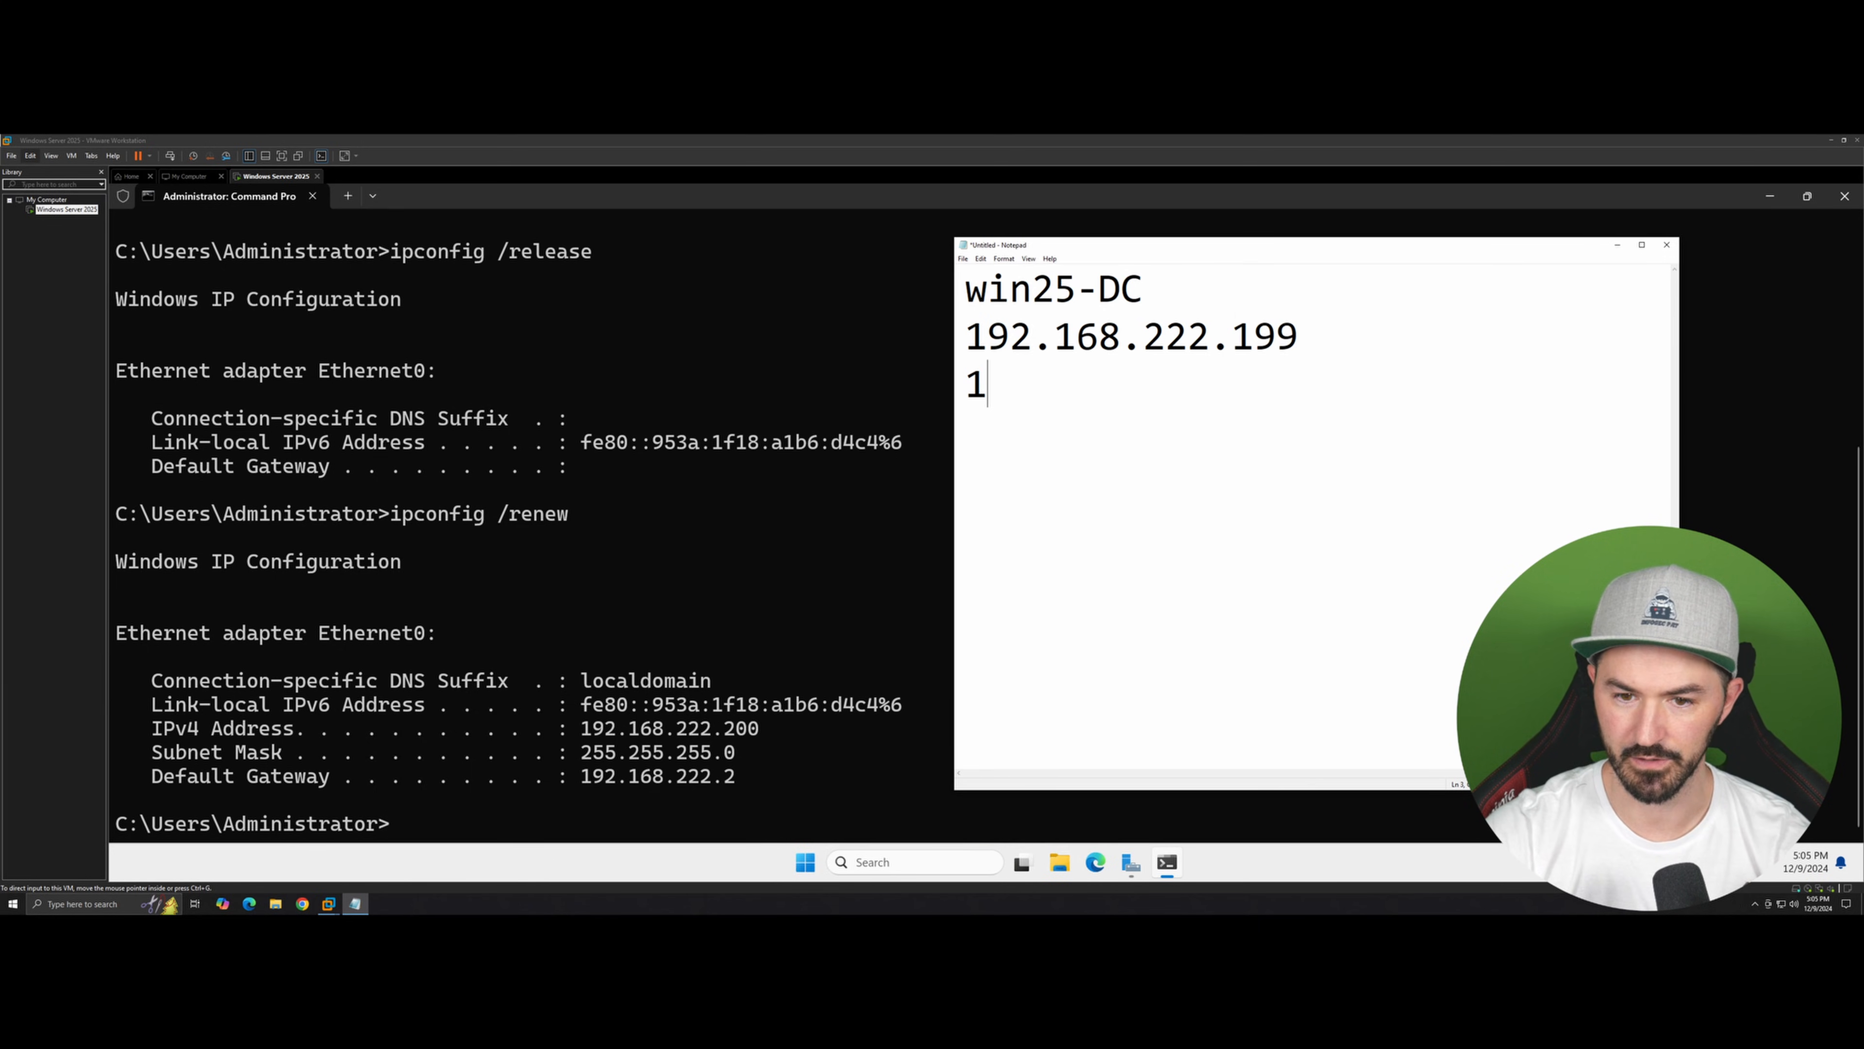
type("255.255.")
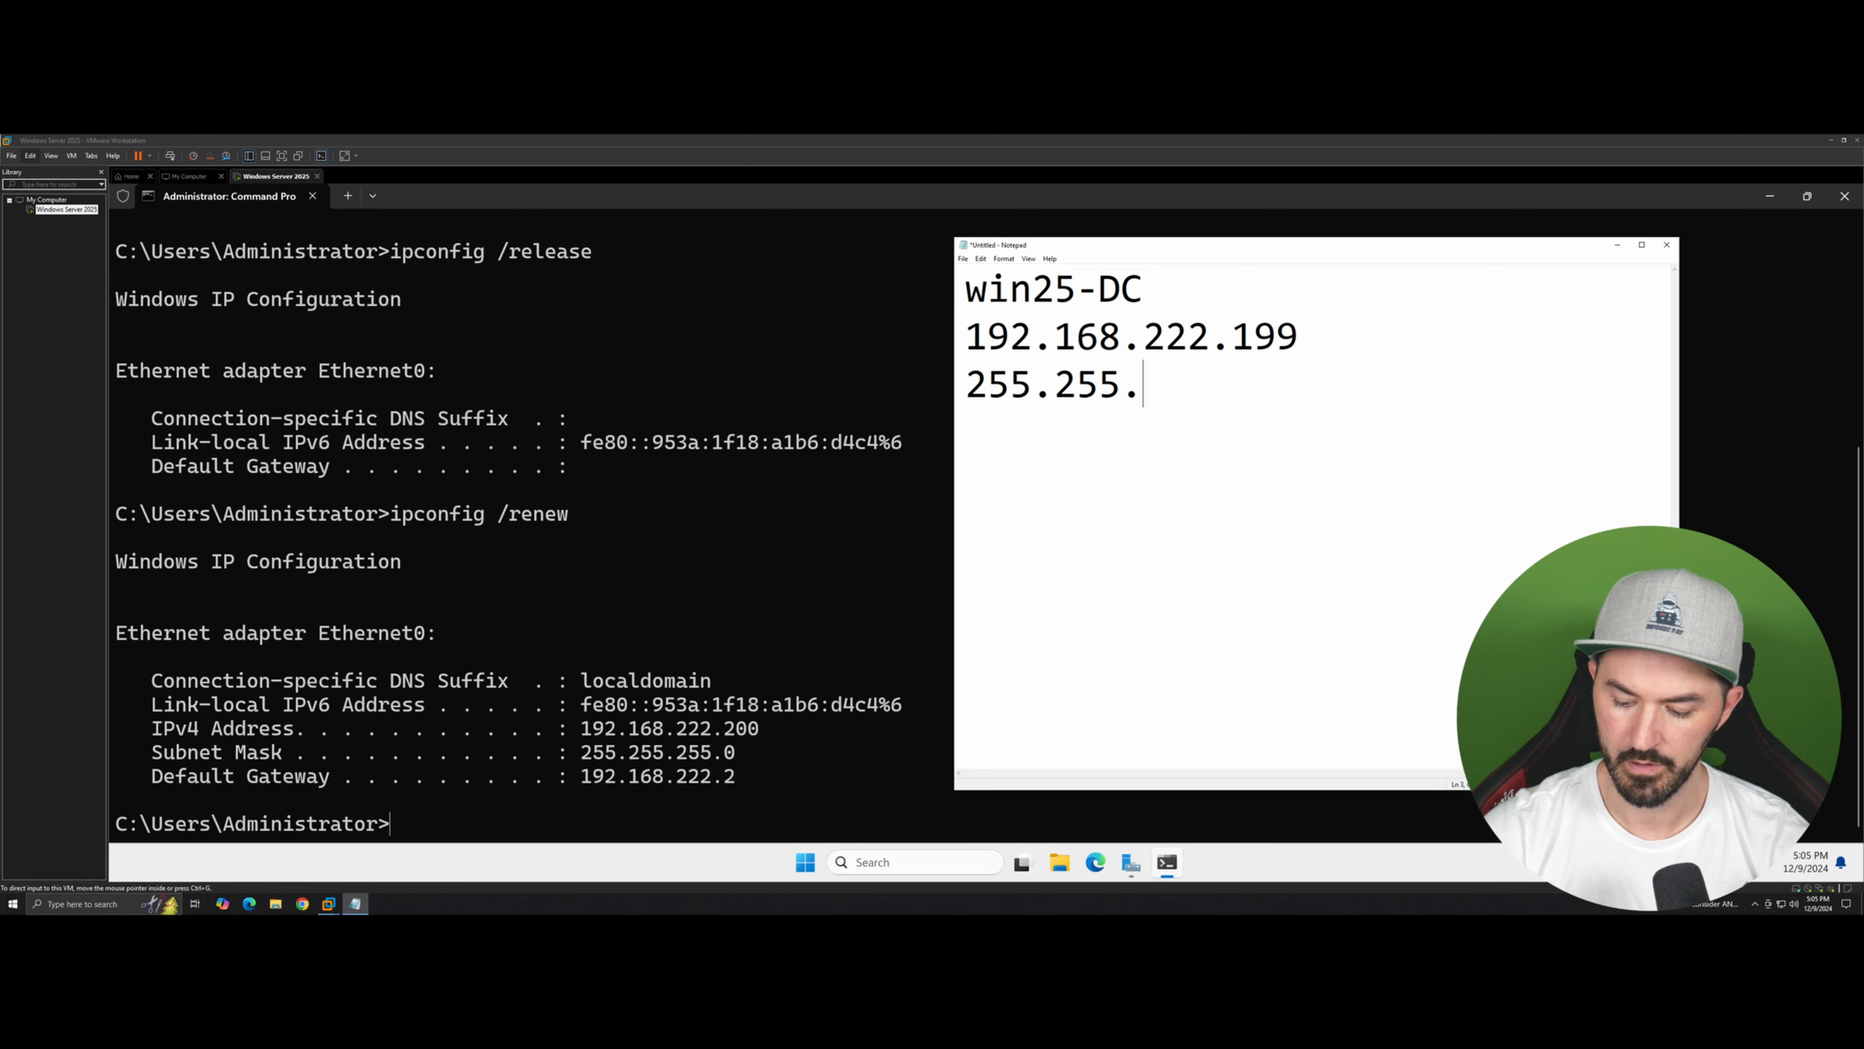
type("255.0")
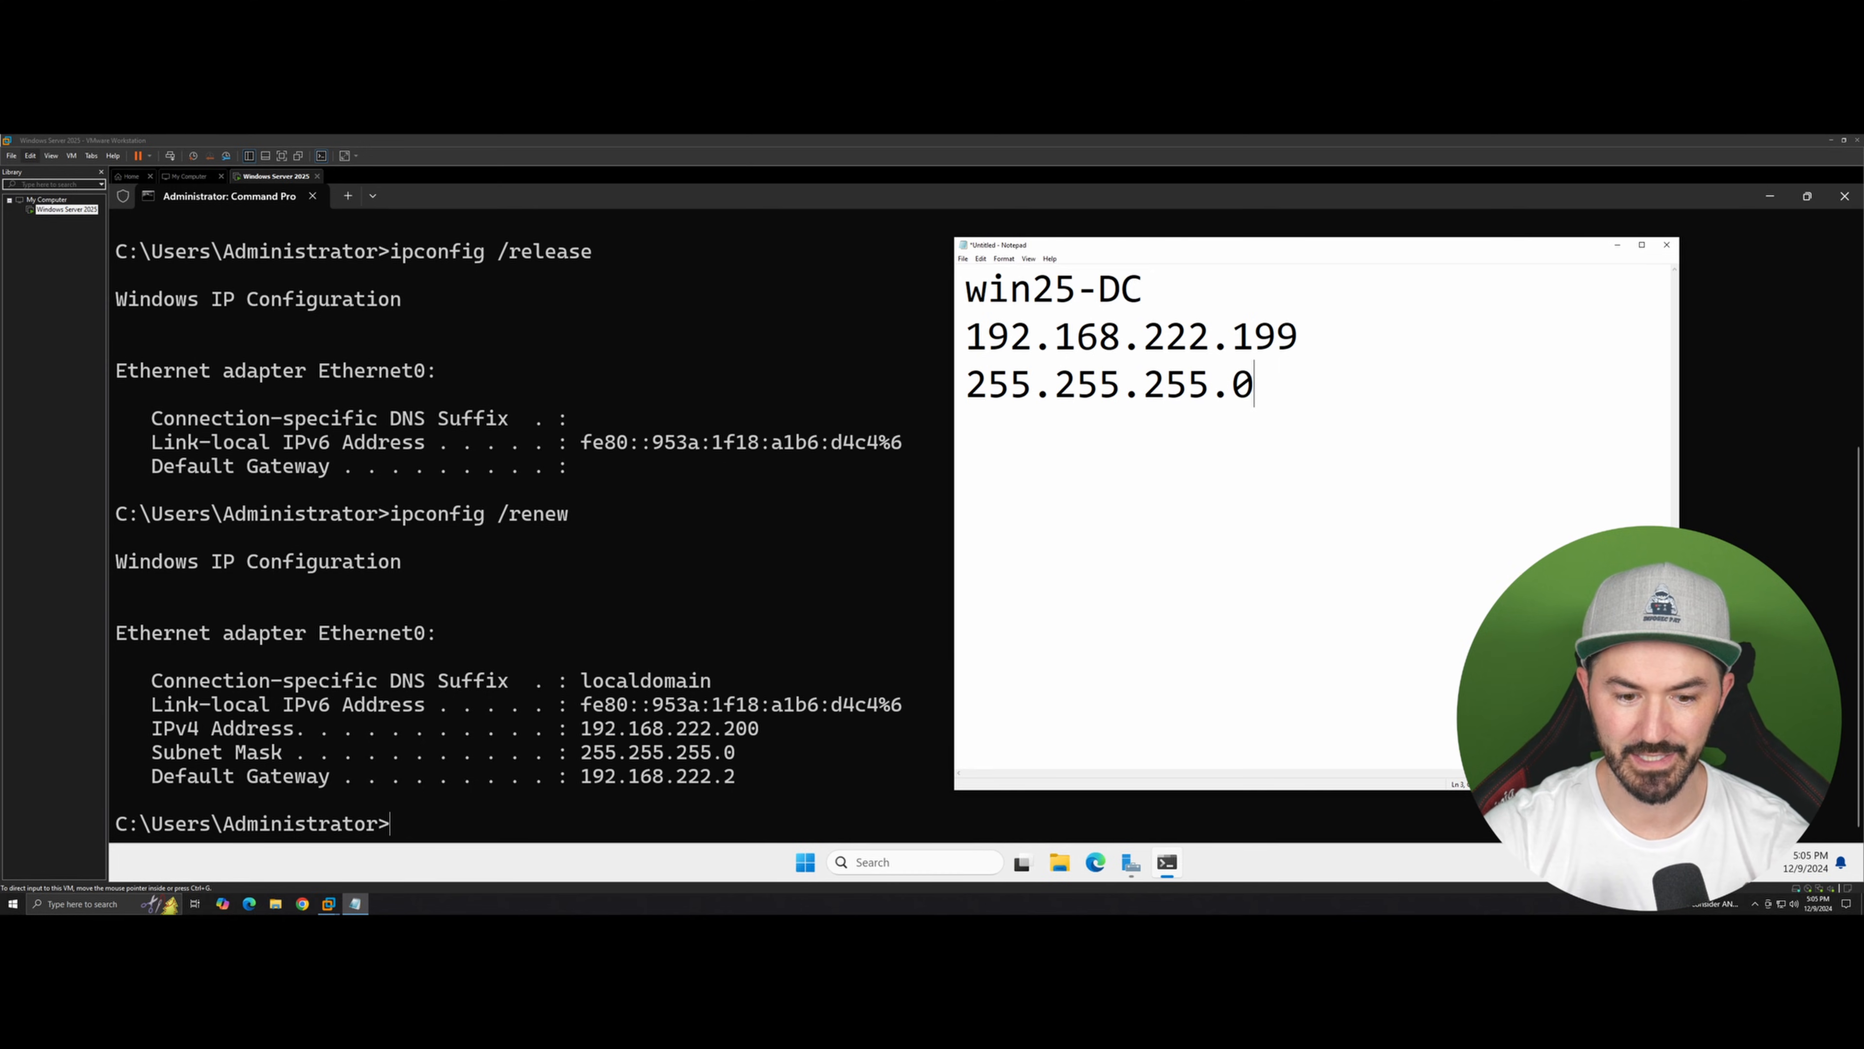
key("Return")
Step: Add the default gateway 192.168.222.2 and start a DNS: line after a blank line
type("192.168.")
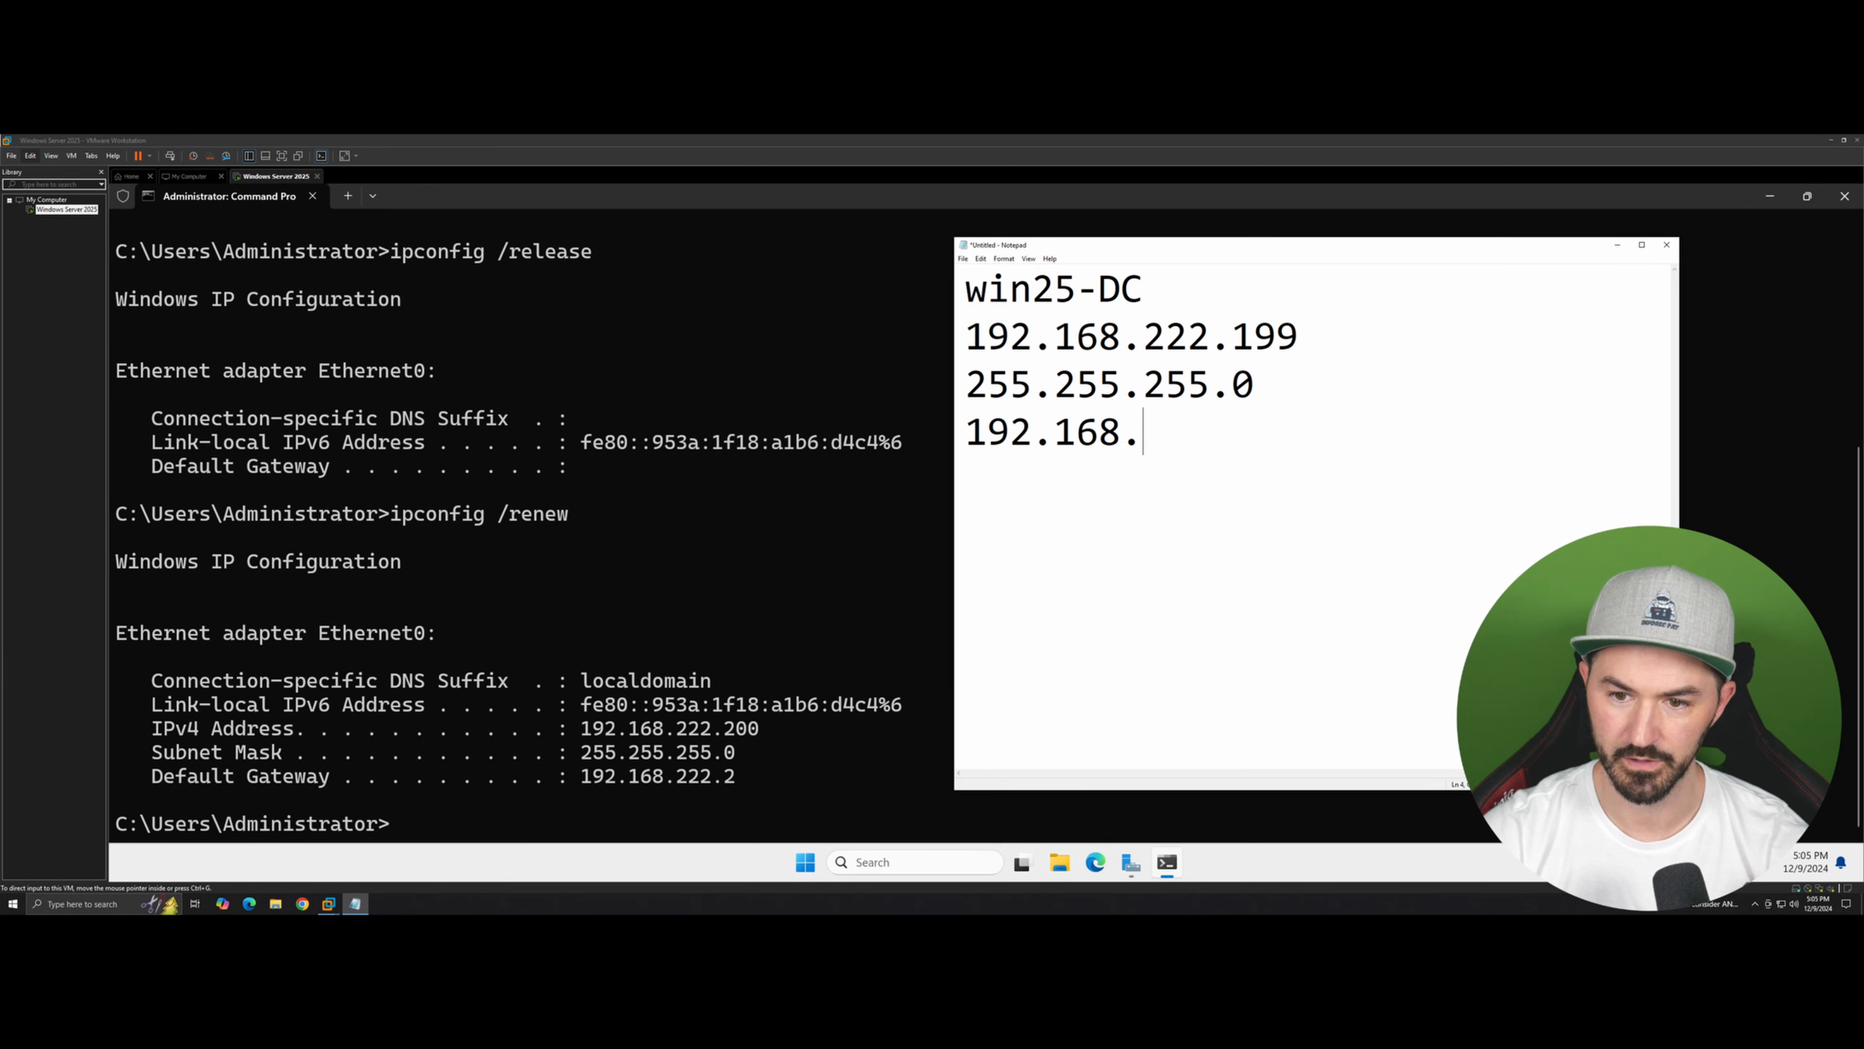
type("222.2")
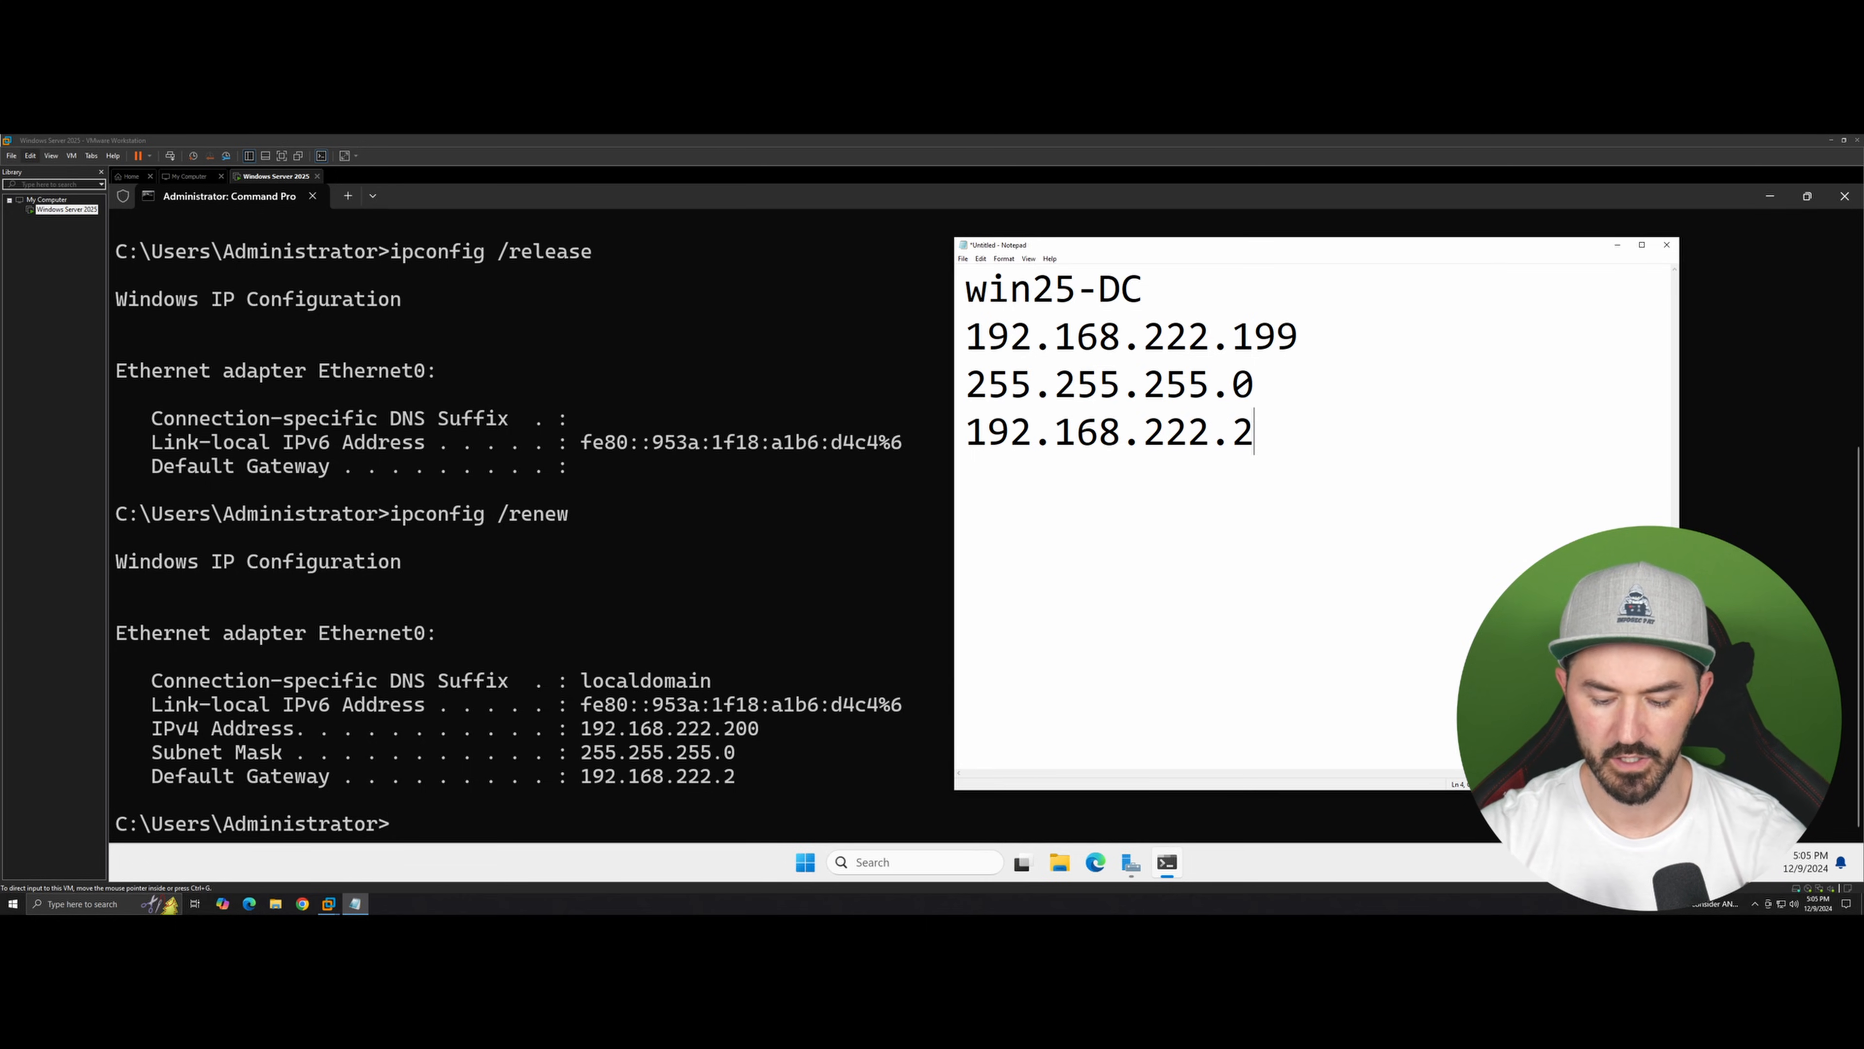
key("Return")
key("Return")
type("DNS")
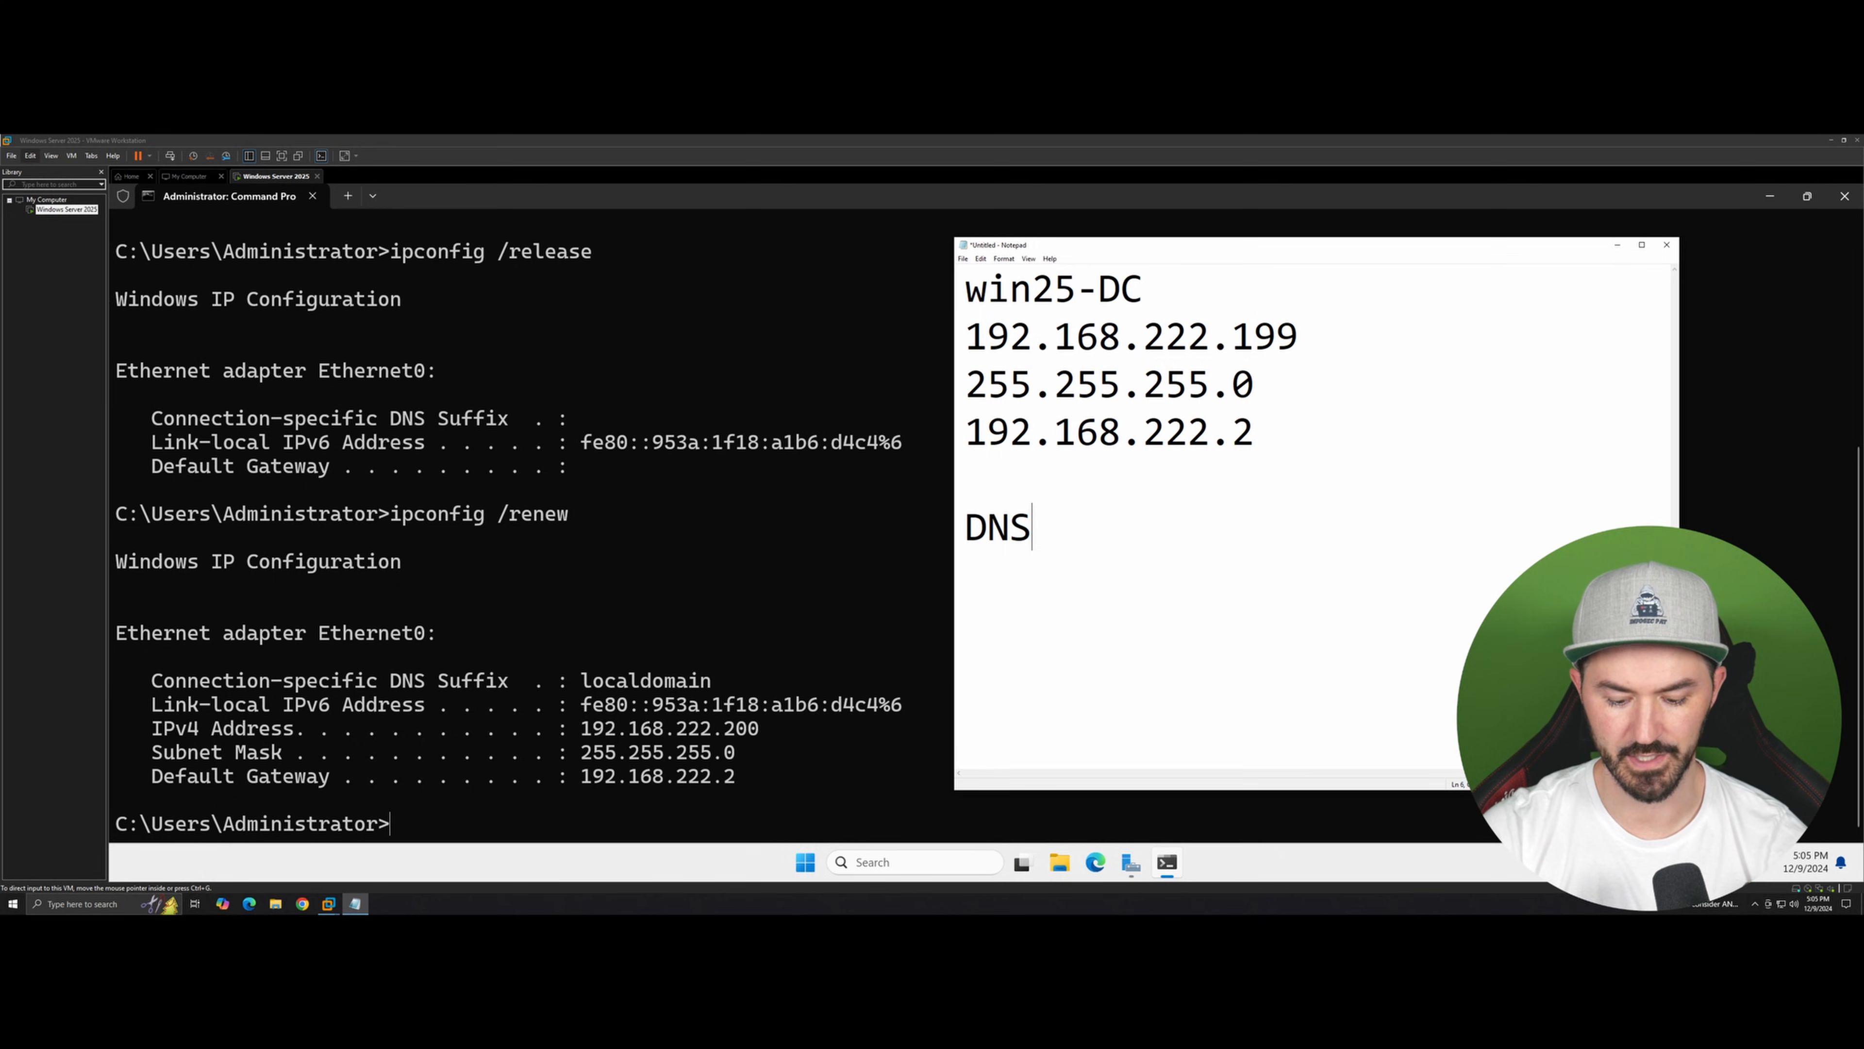
type(":")
Step: Clear the command prompt screen, trying clear before using cls
left_click(745, 573)
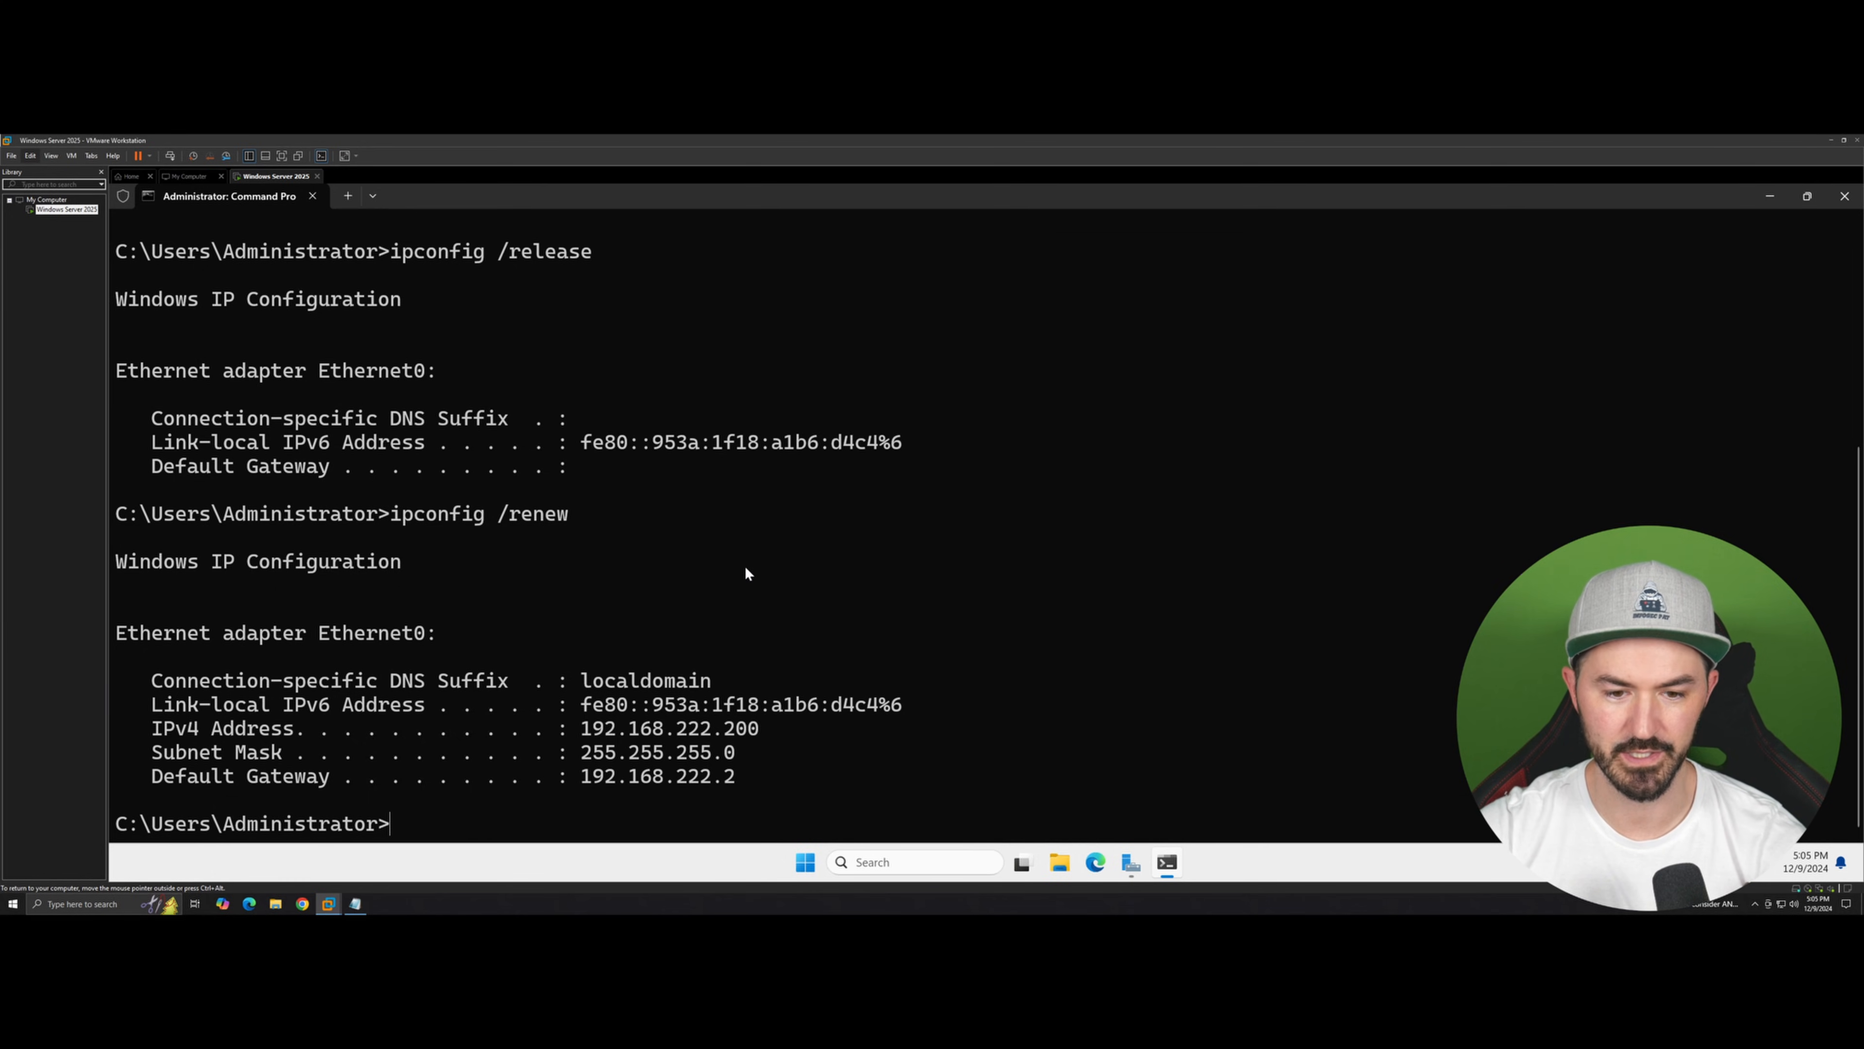
type("clear")
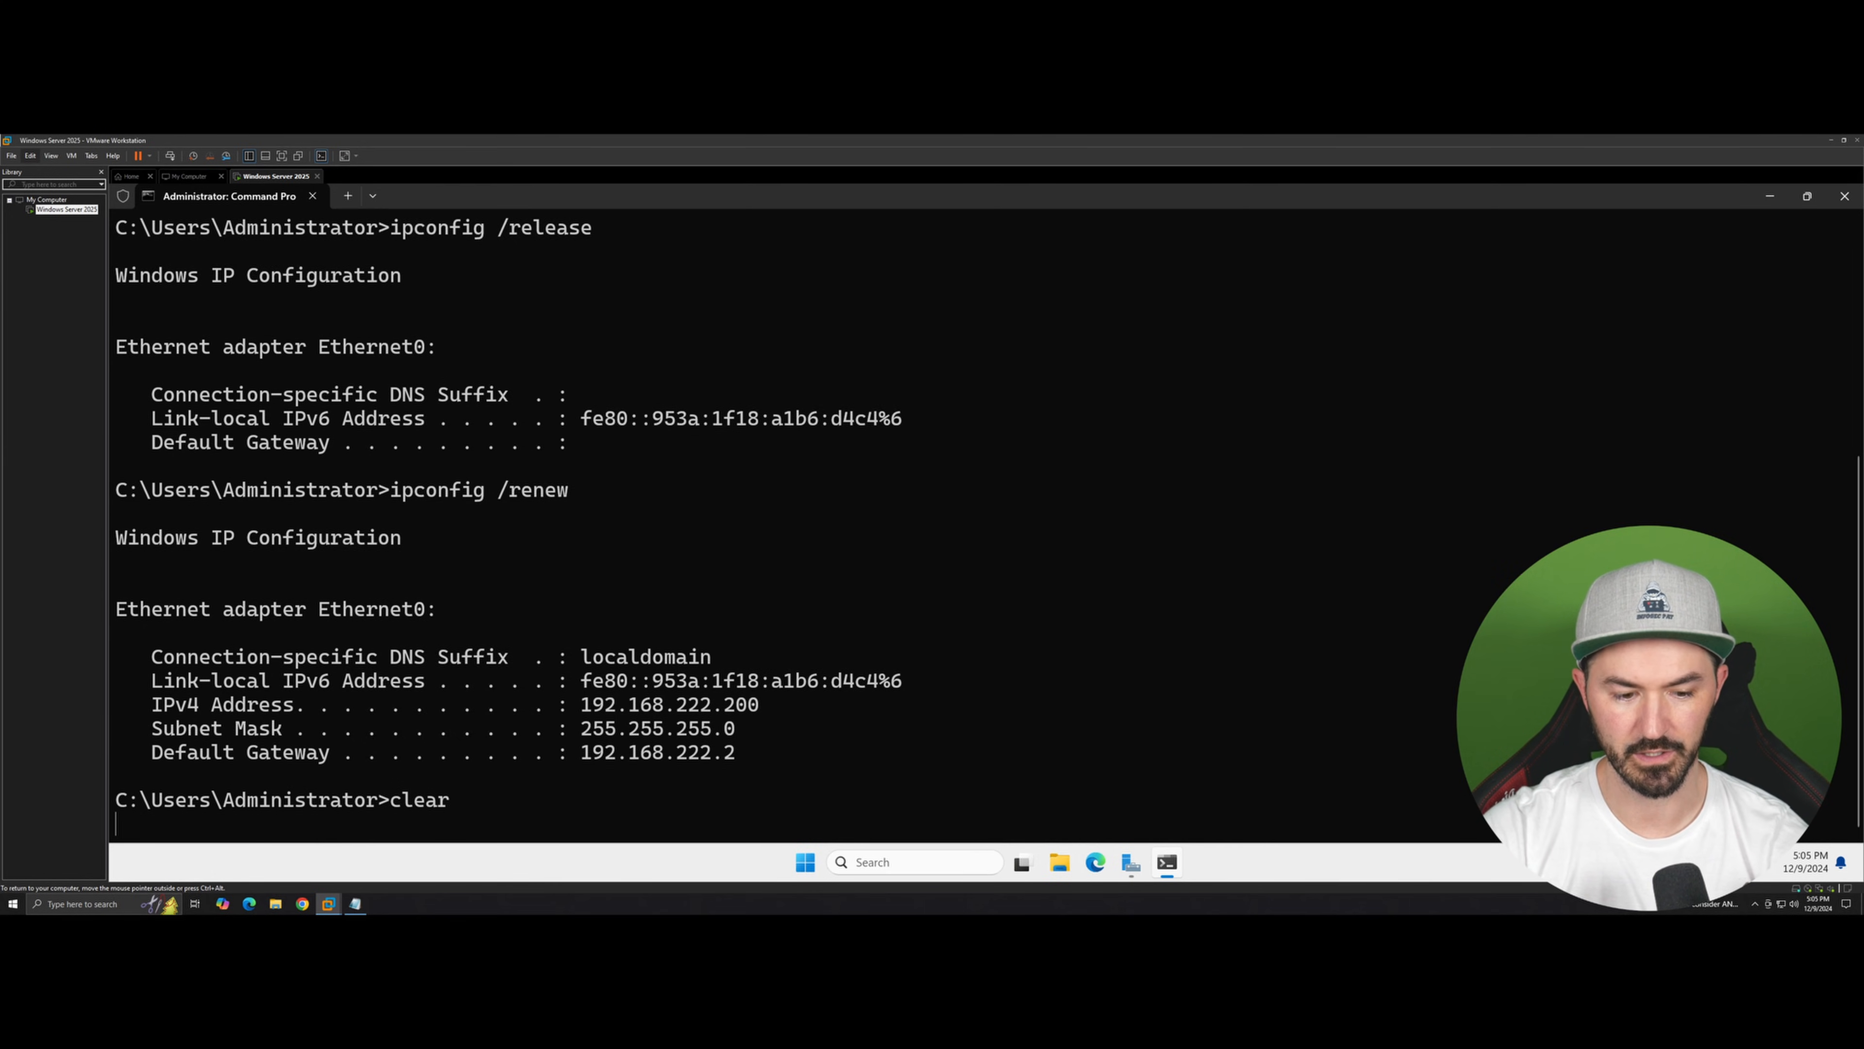
key("Return")
type("clear")
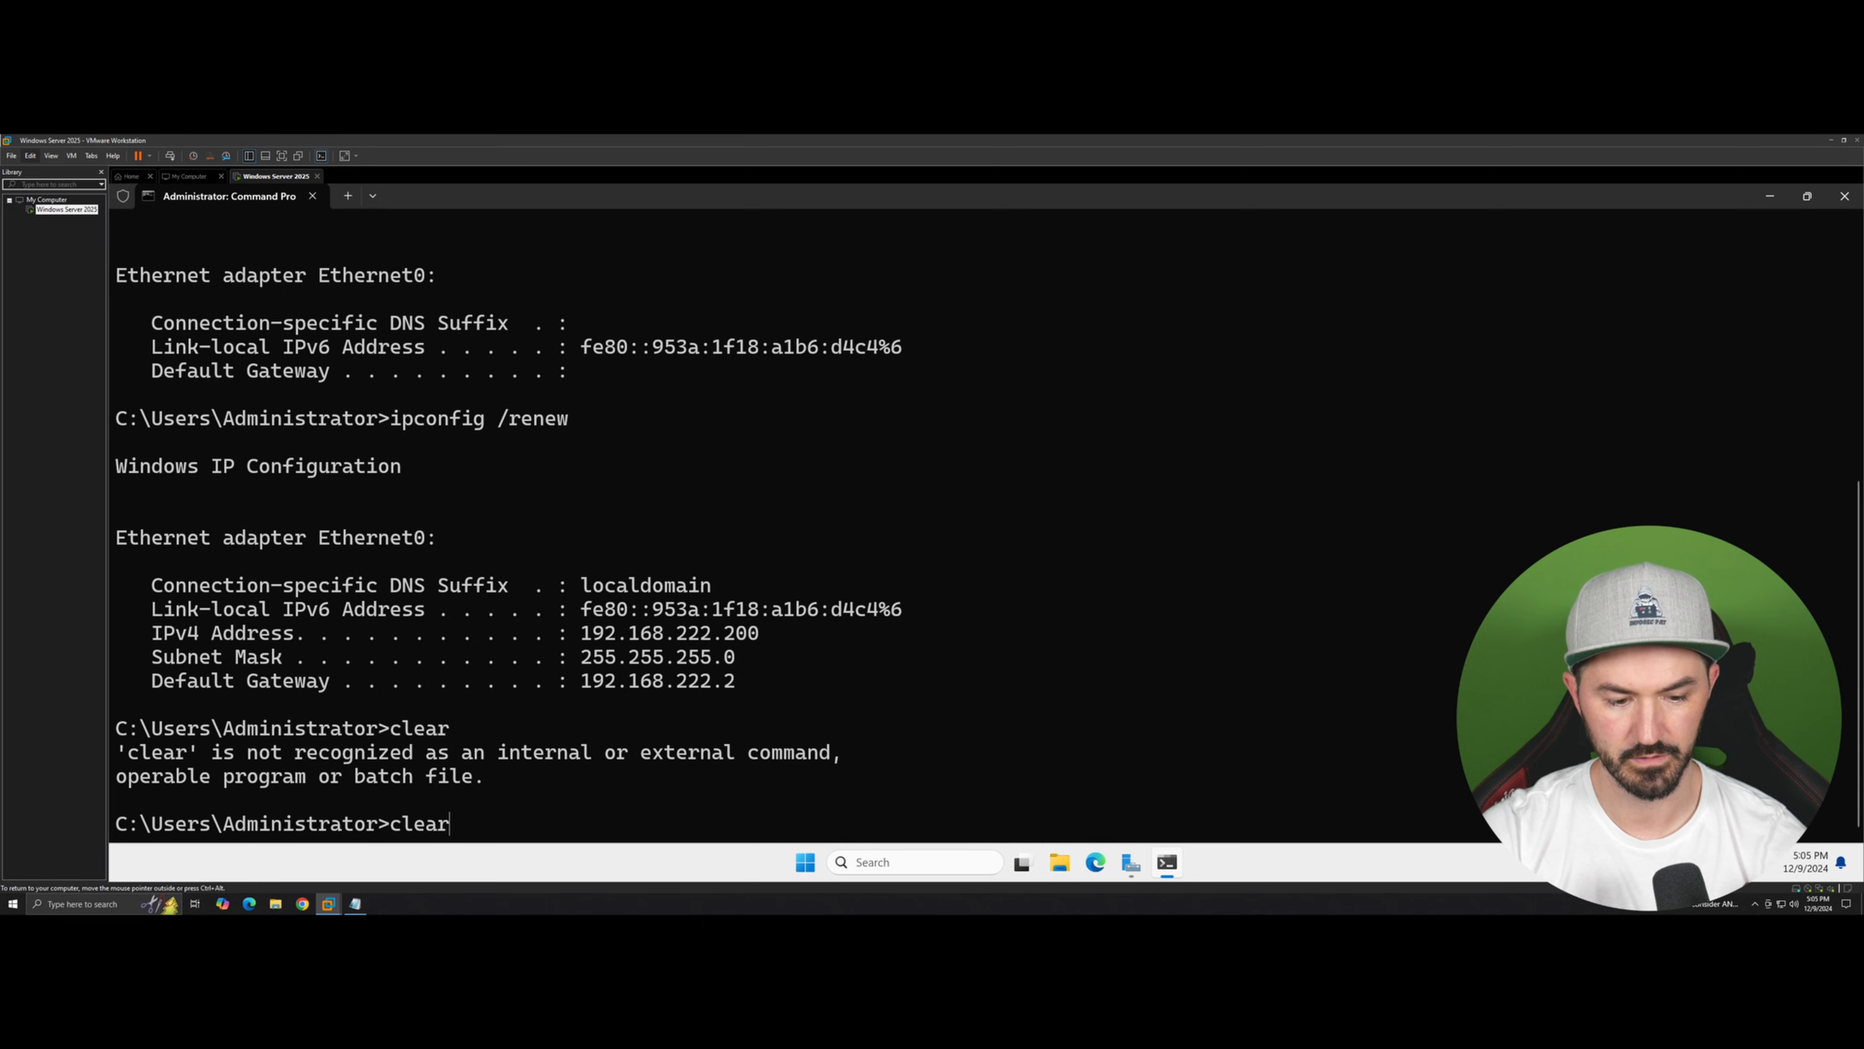
key("BackSpace")
key("BackSpace")
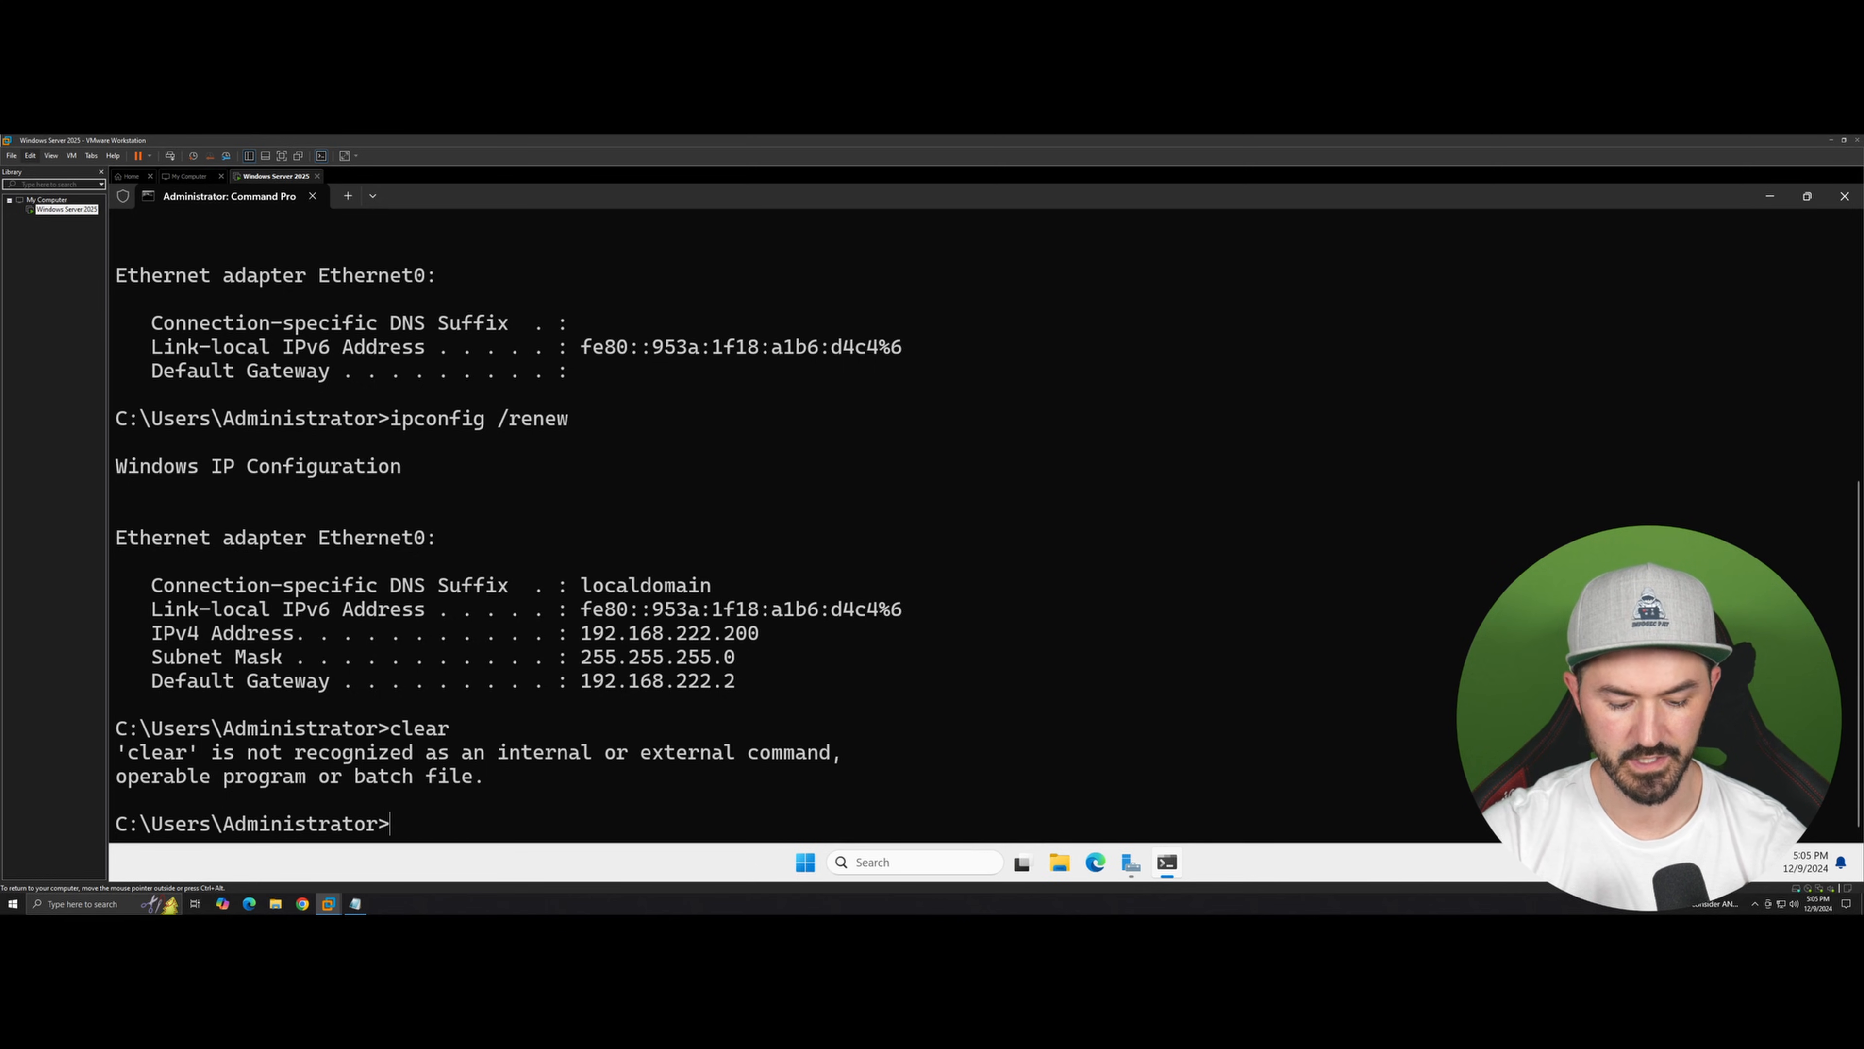
type("cls")
key("Return")
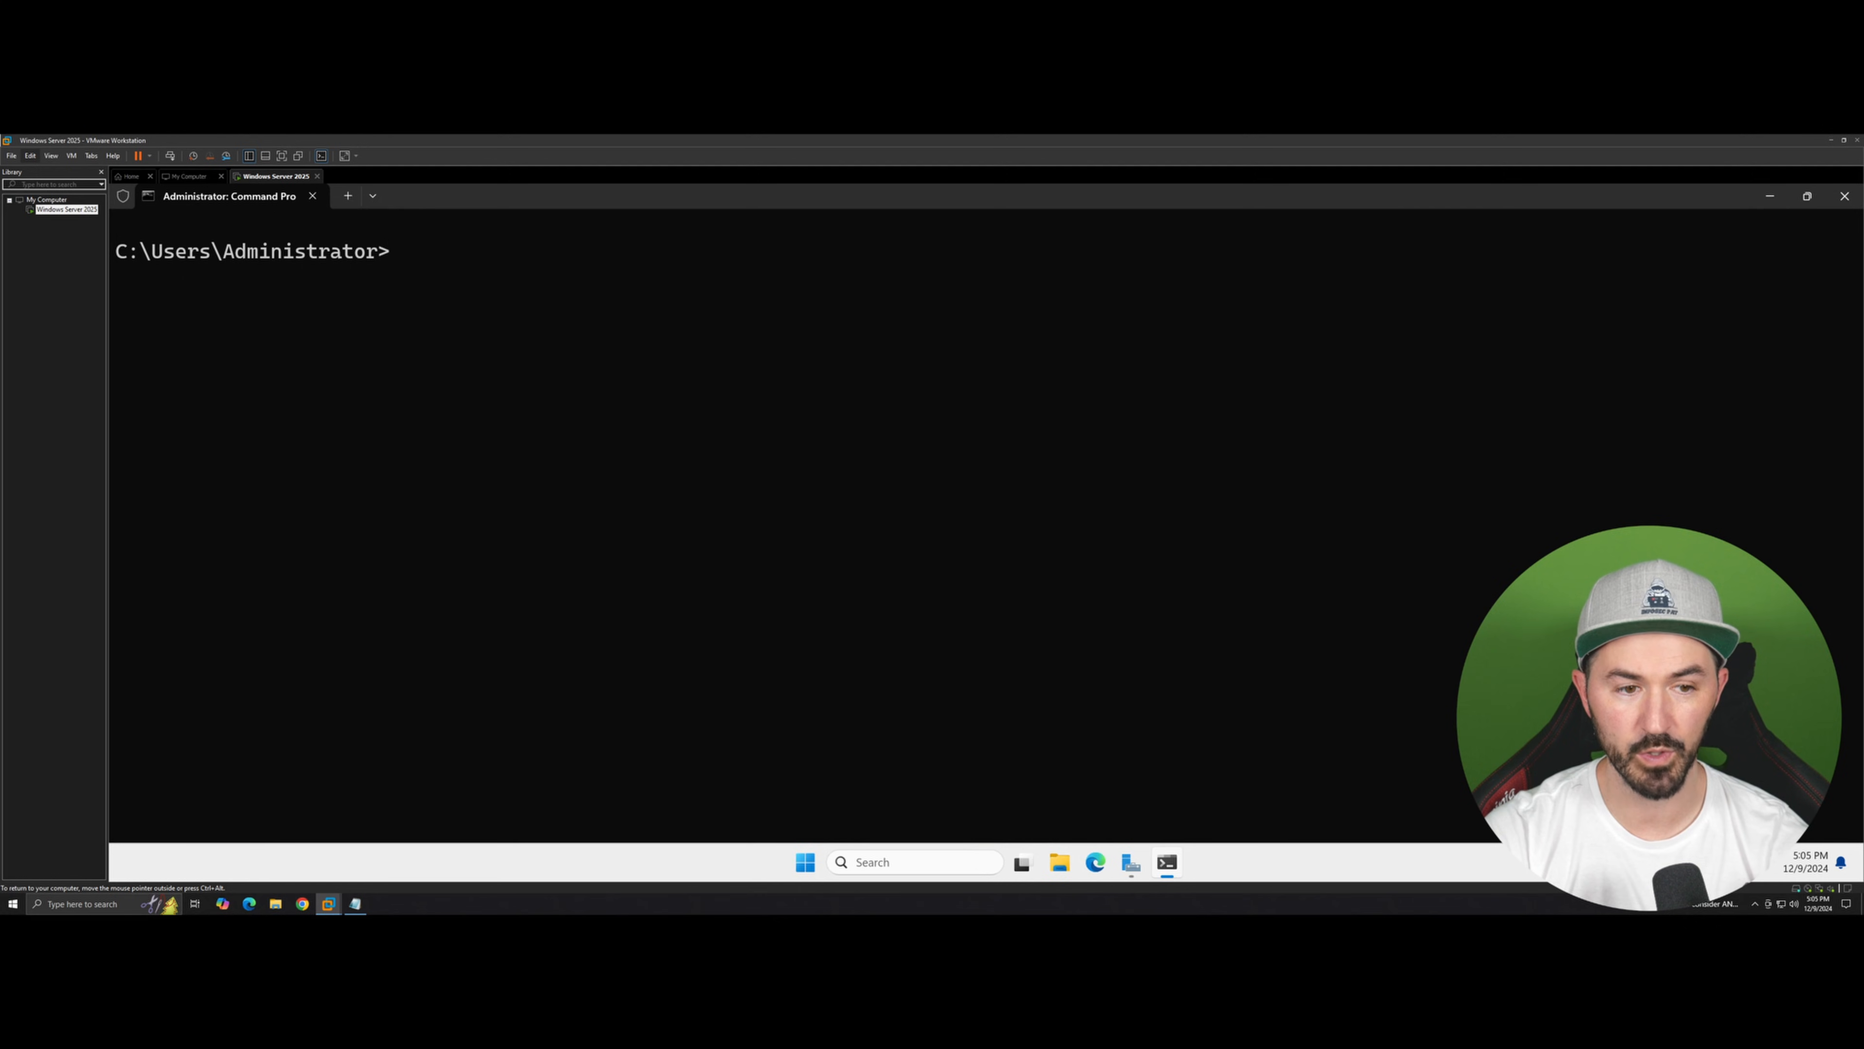
Step: Run ipconfig /all and highlight the DNS server lines to examine the full network configuration
type("iop")
key("BackSpace")
key("BackSpace")
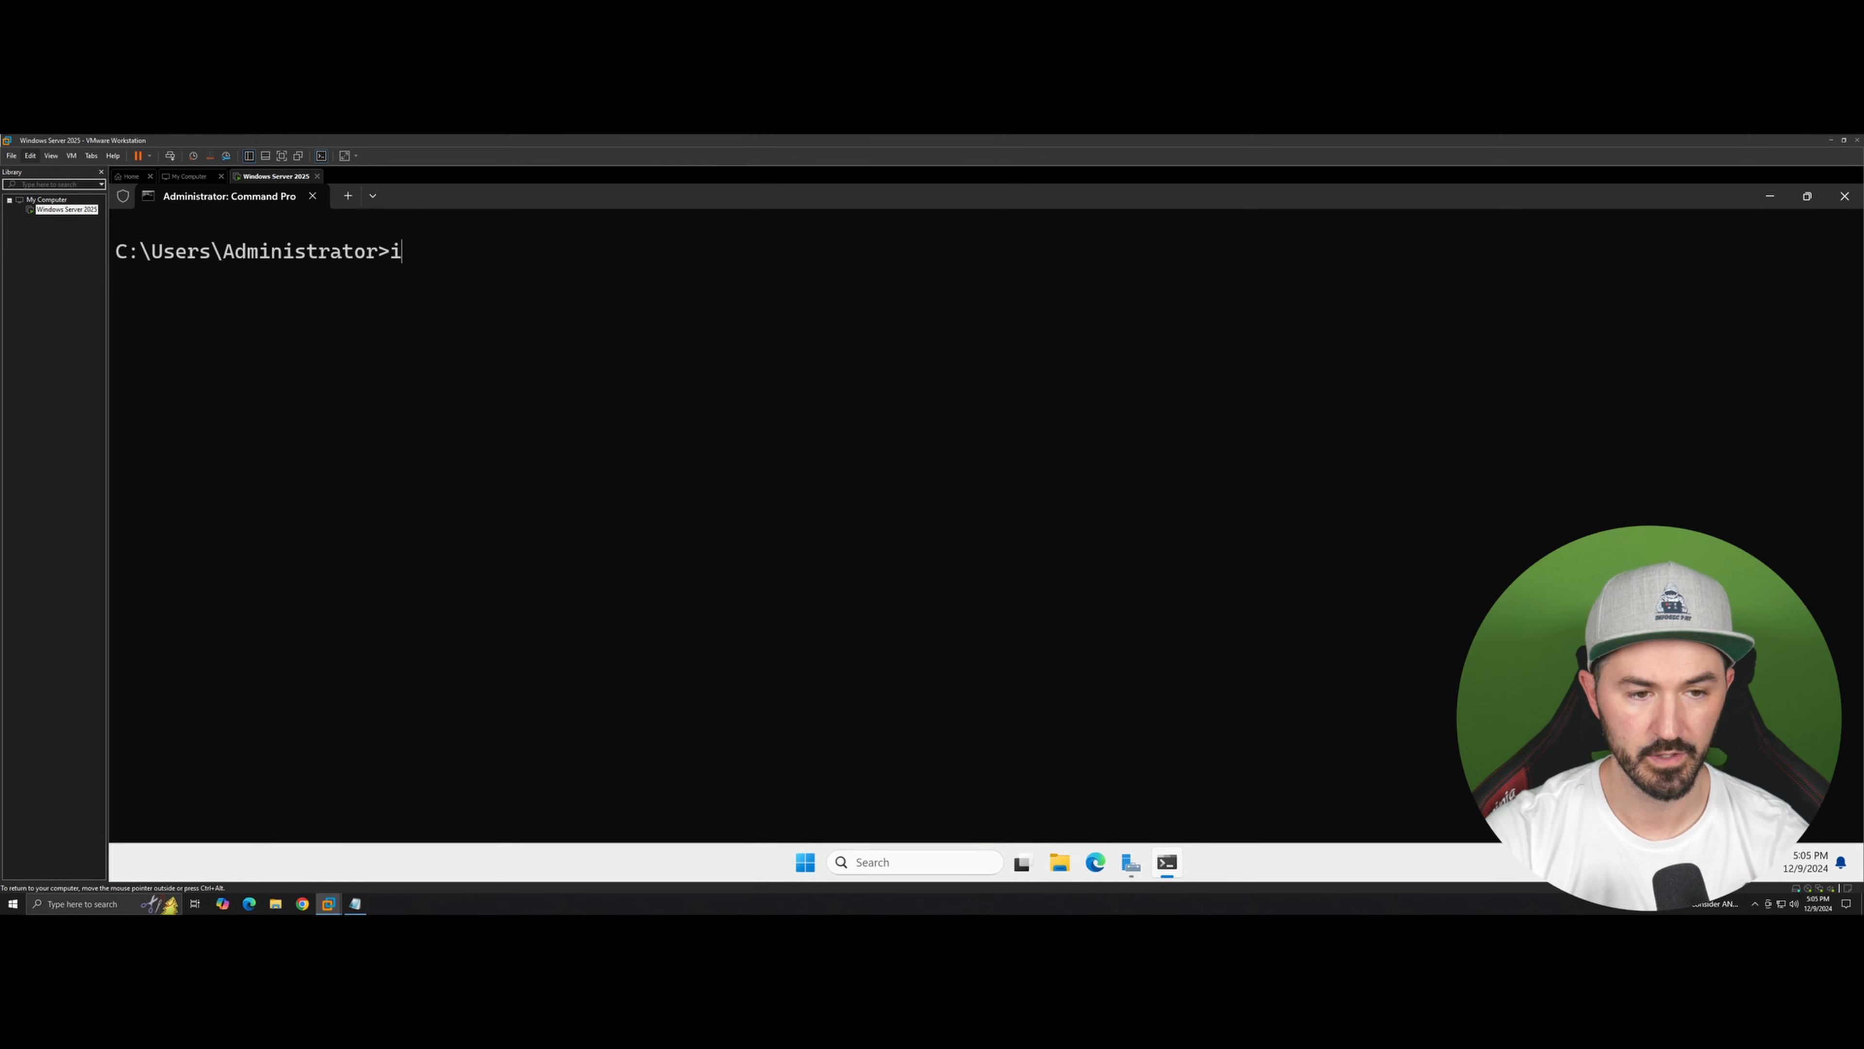
type("pcon")
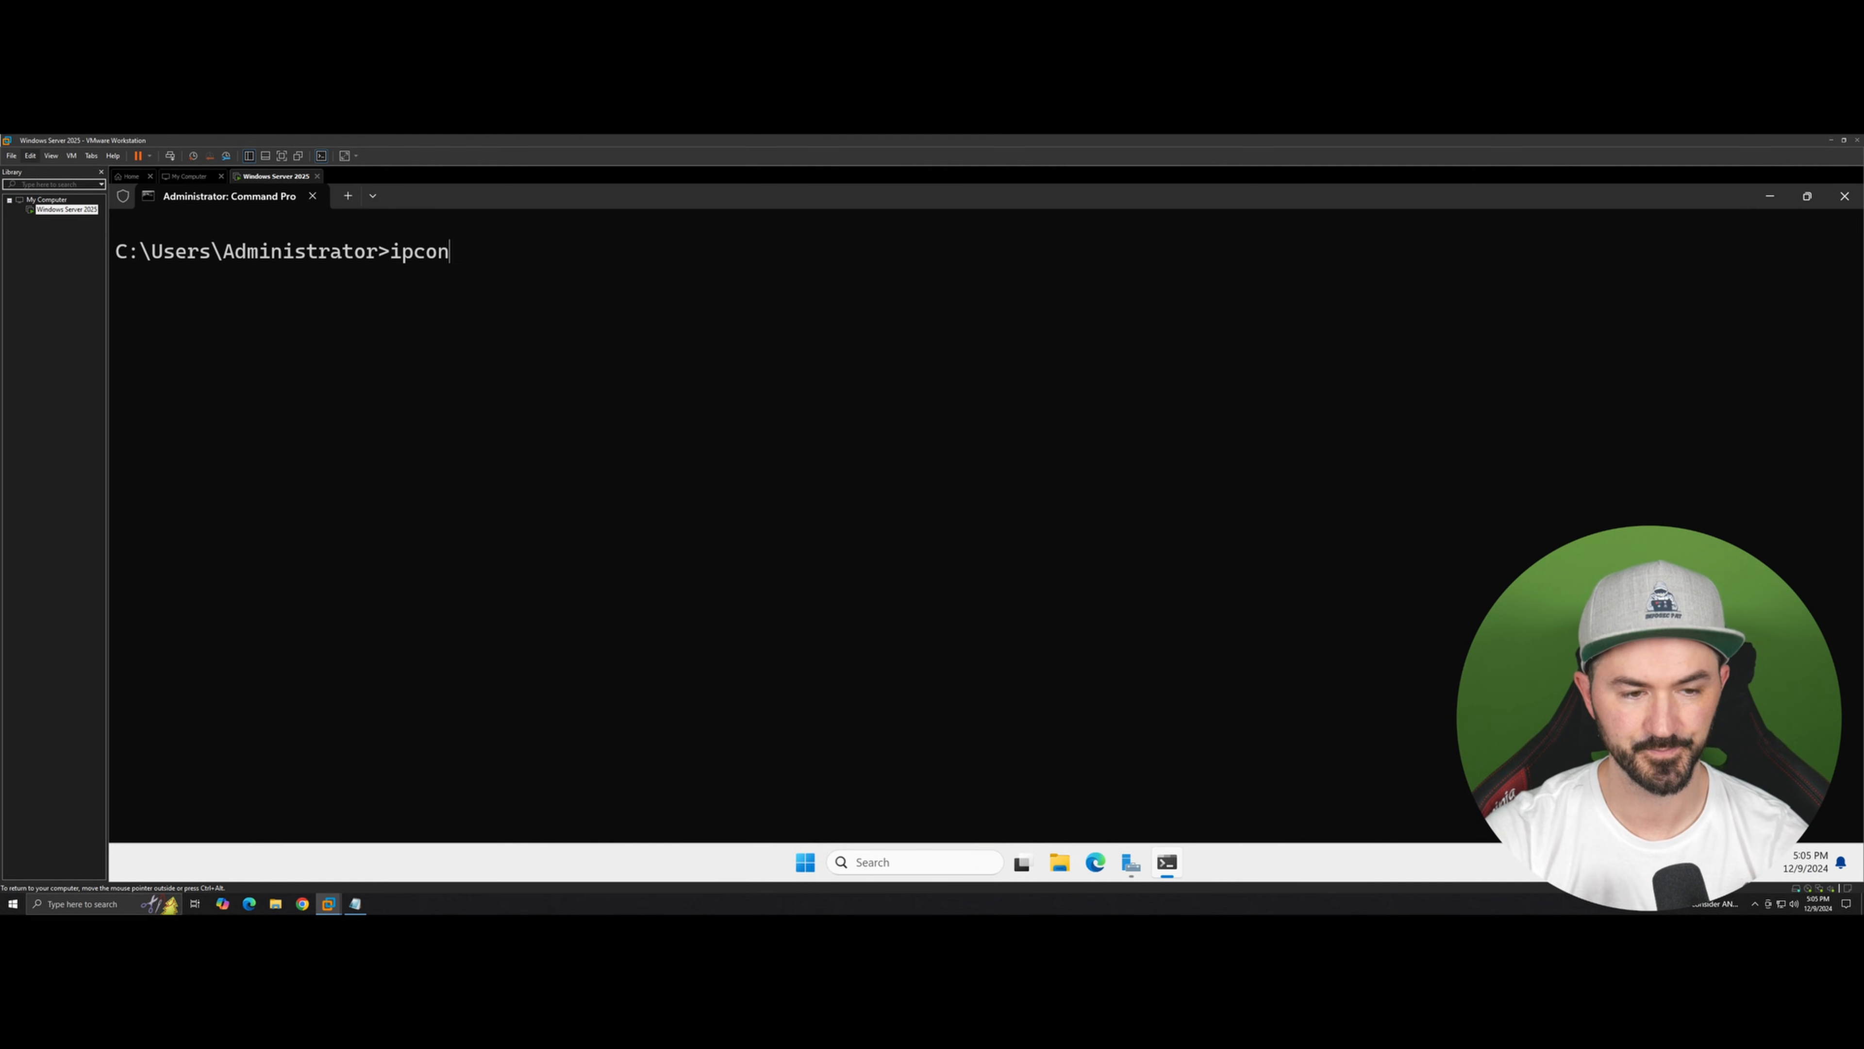
type("fig /all")
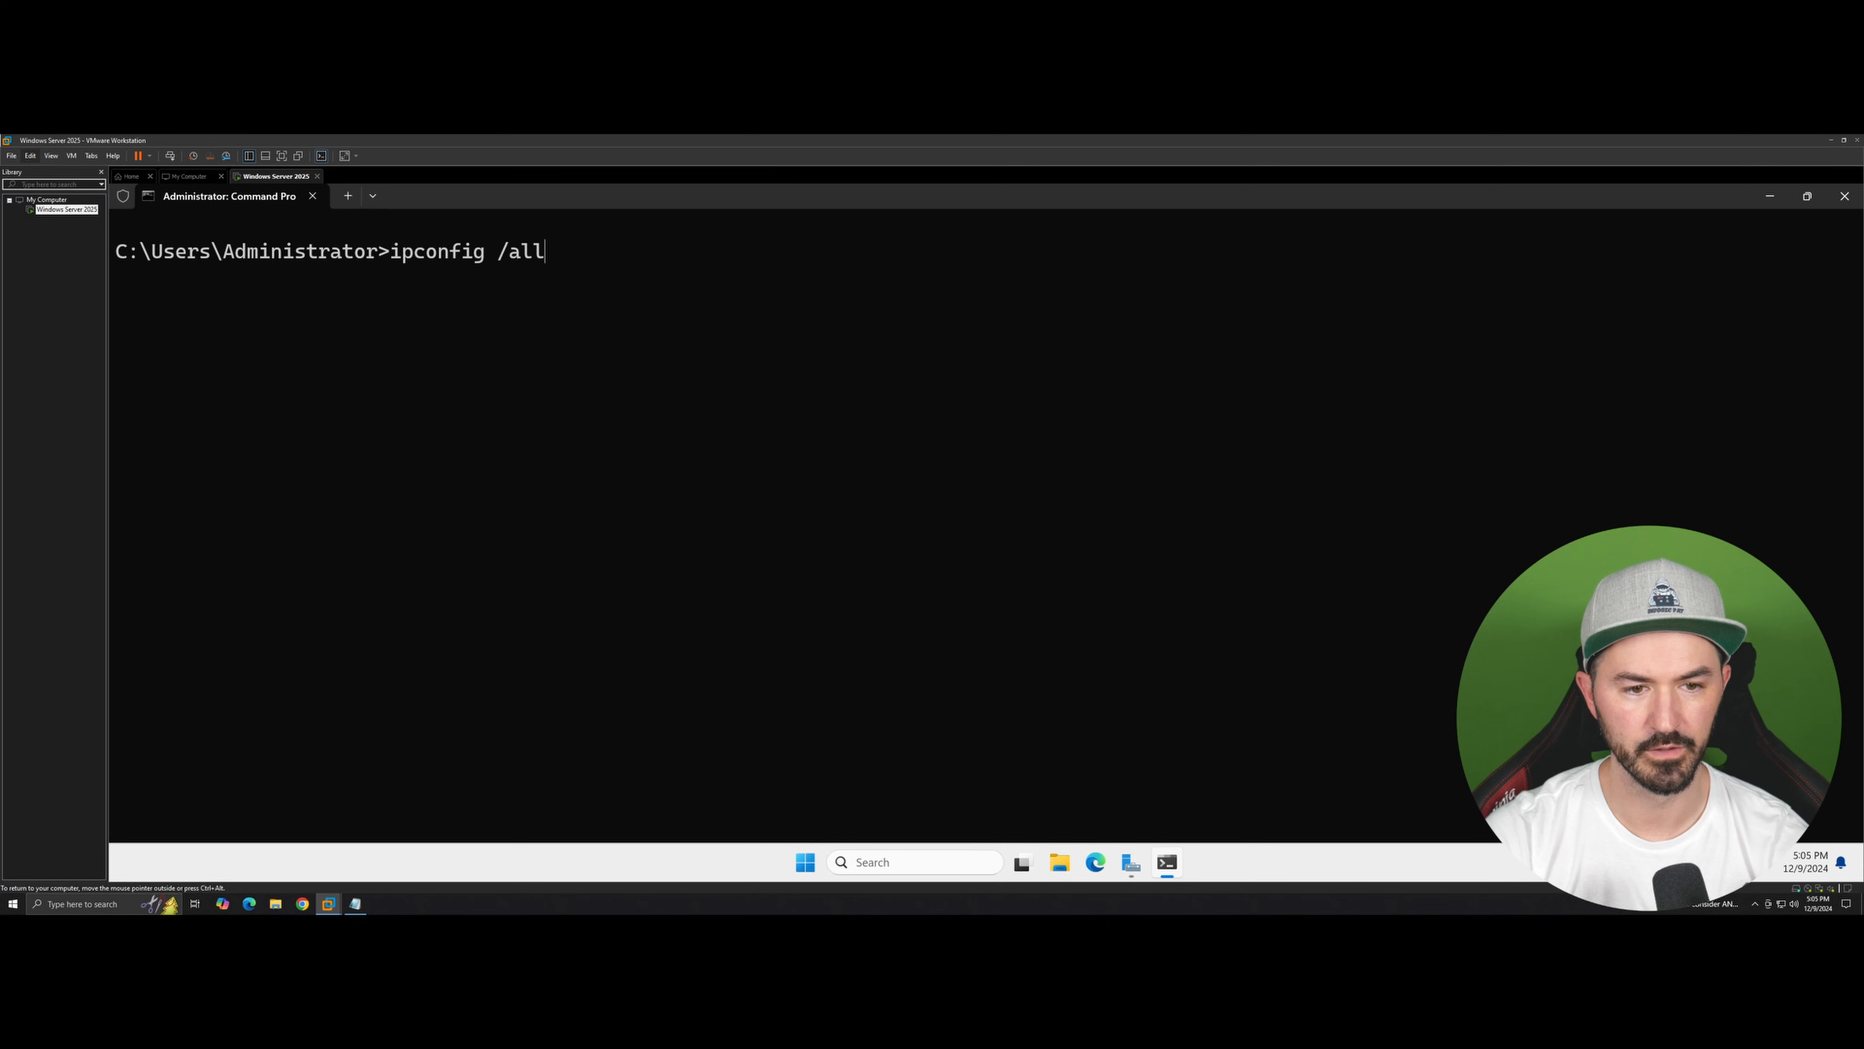
key("Return")
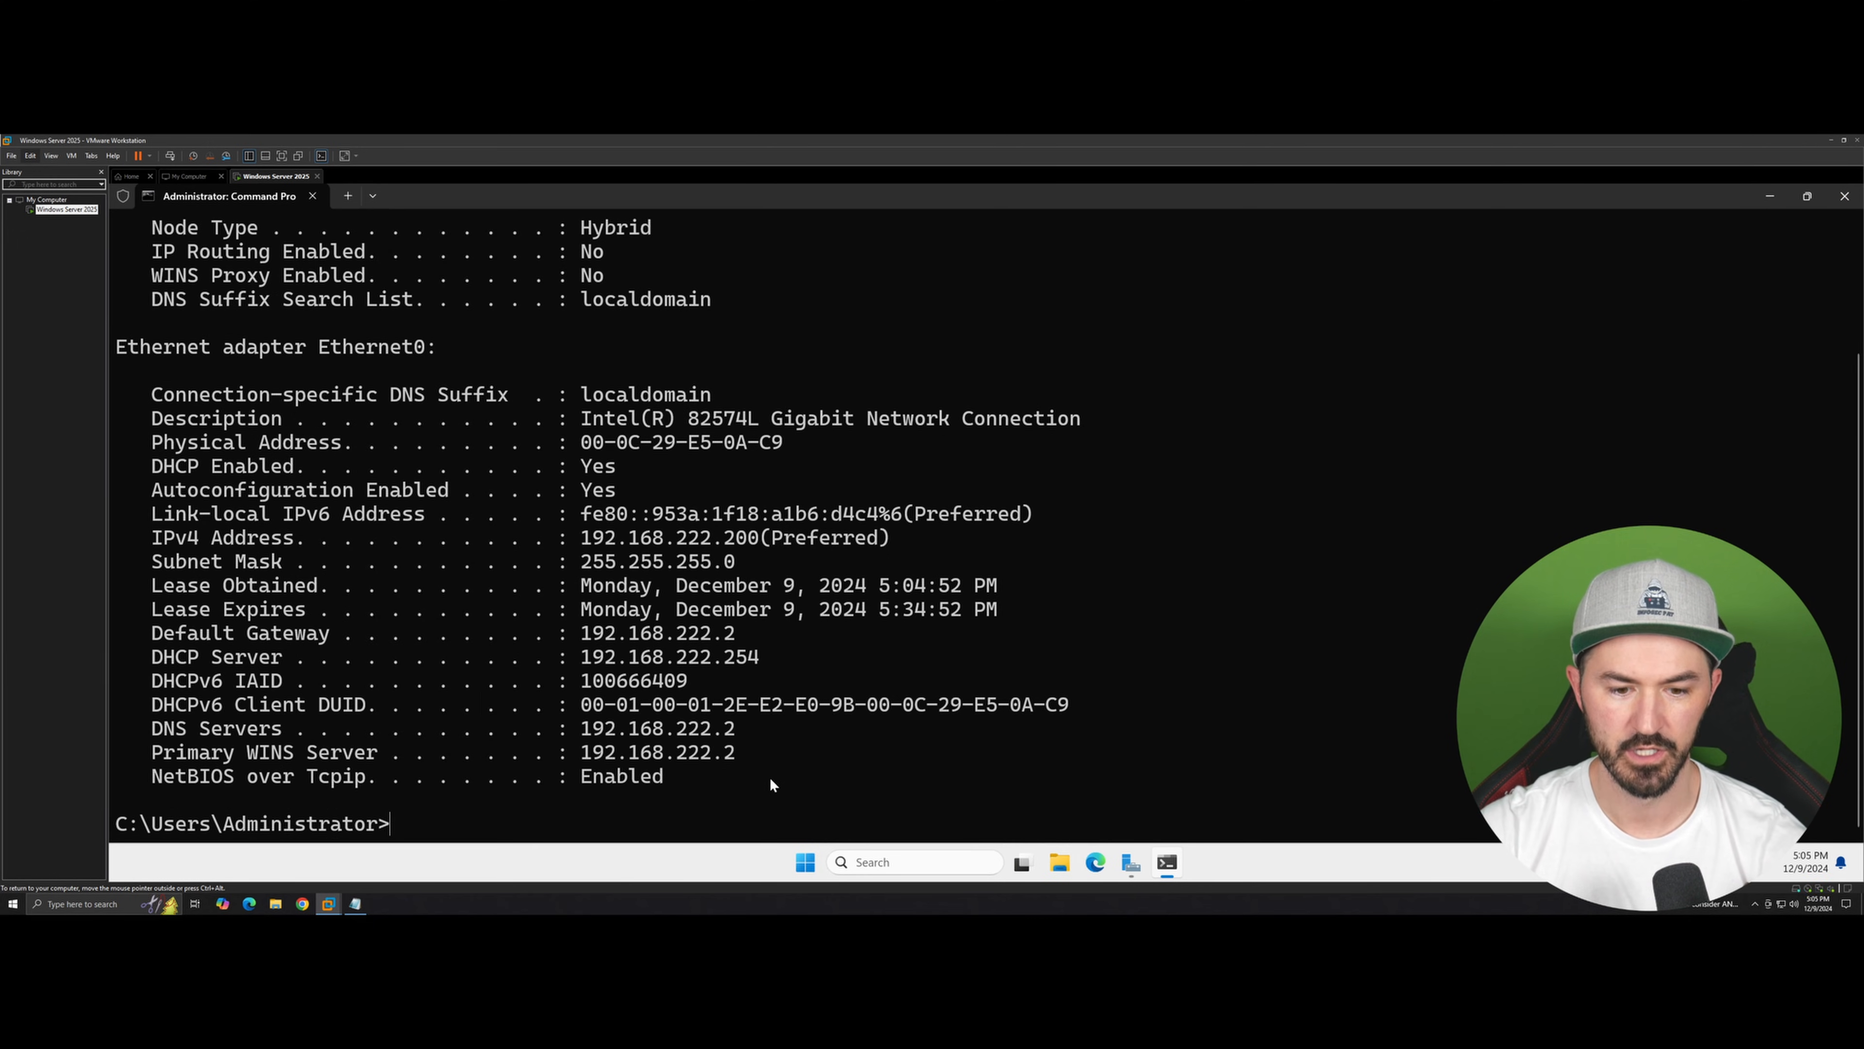
left_click_drag(770, 757, 271, 727)
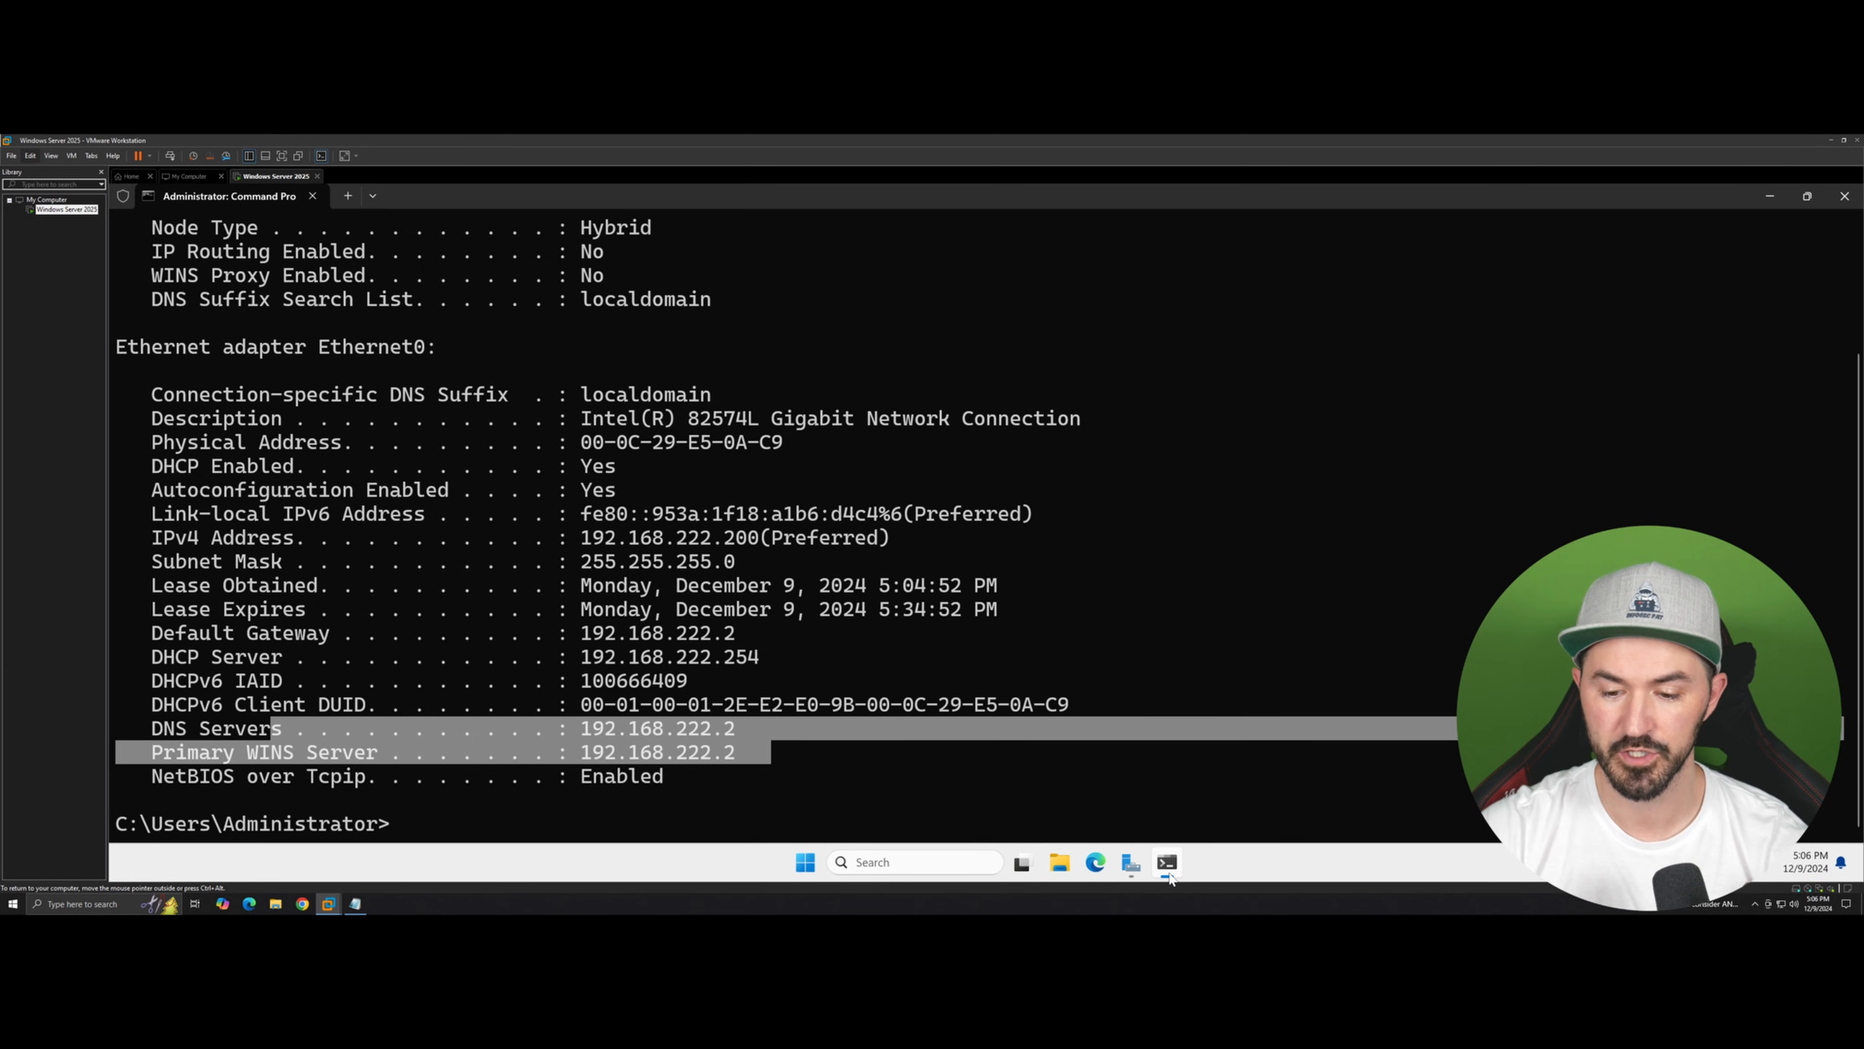
Step: Complete the DNS line in Notepad with 192.168.222.199
left_click(356, 904)
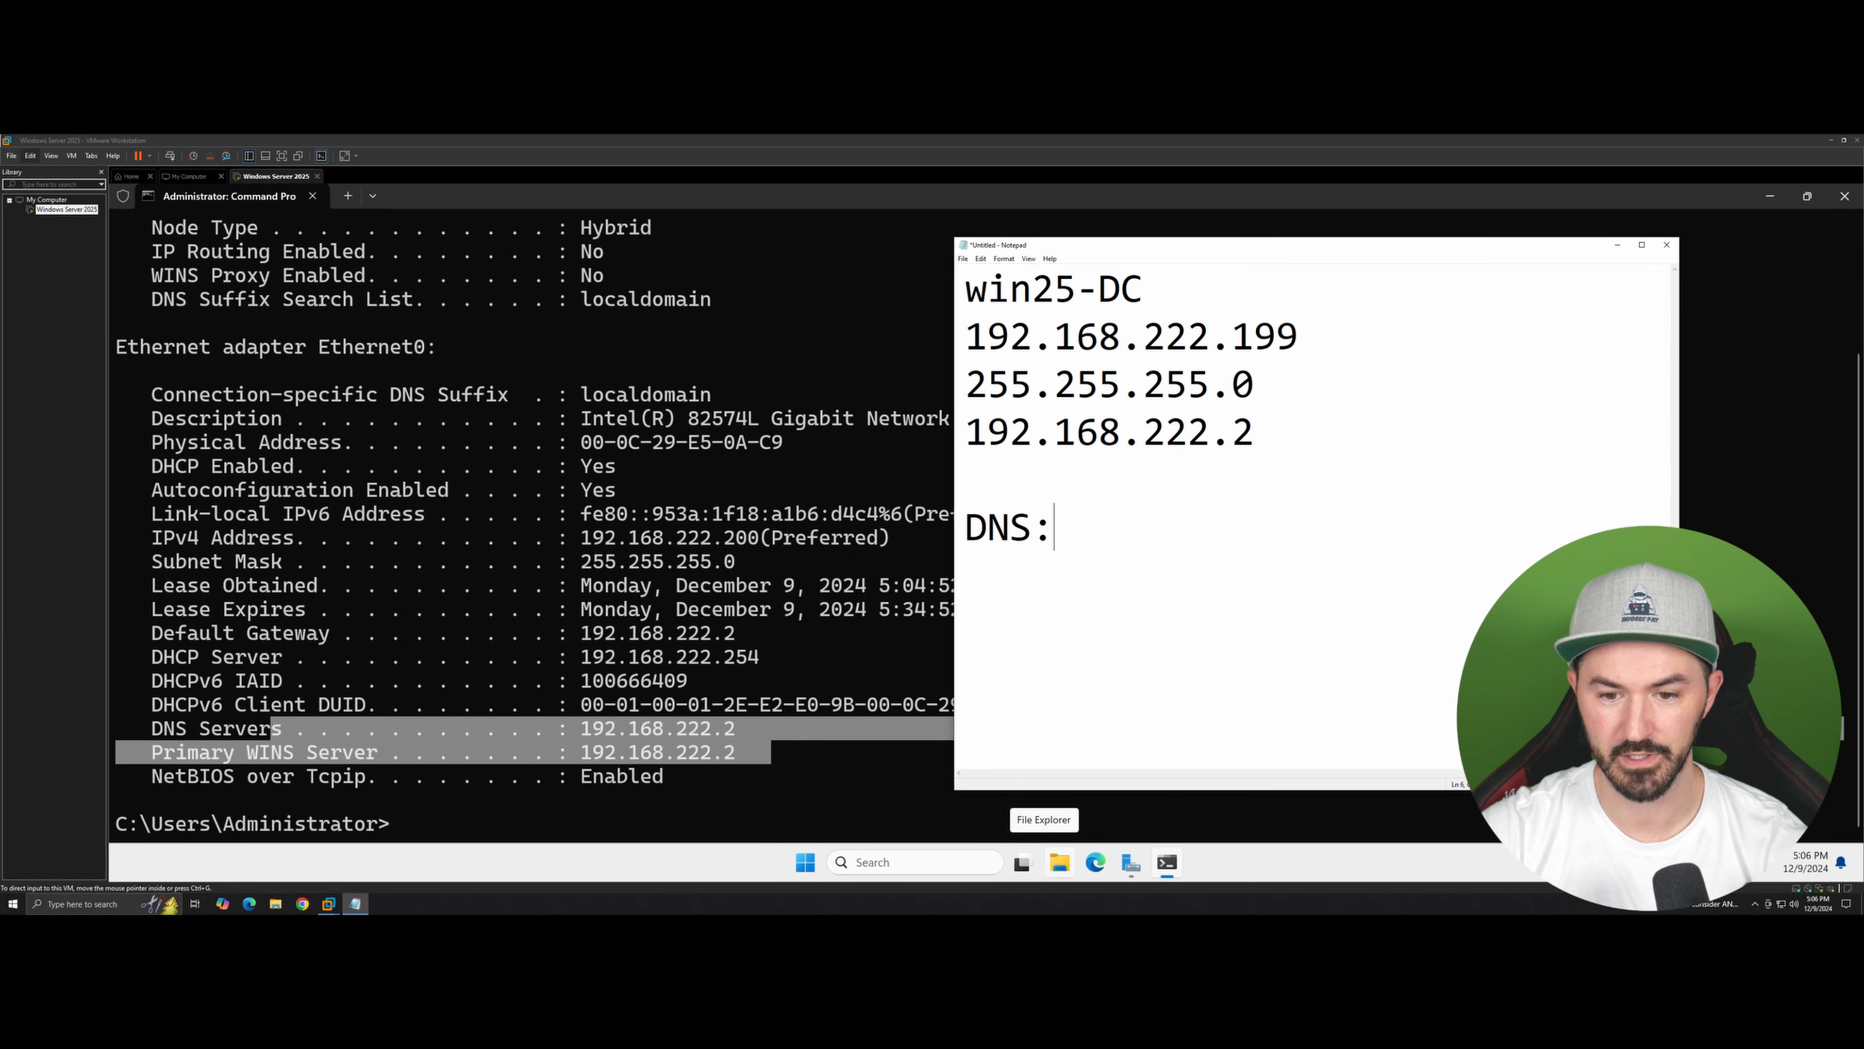
type("192.168.")
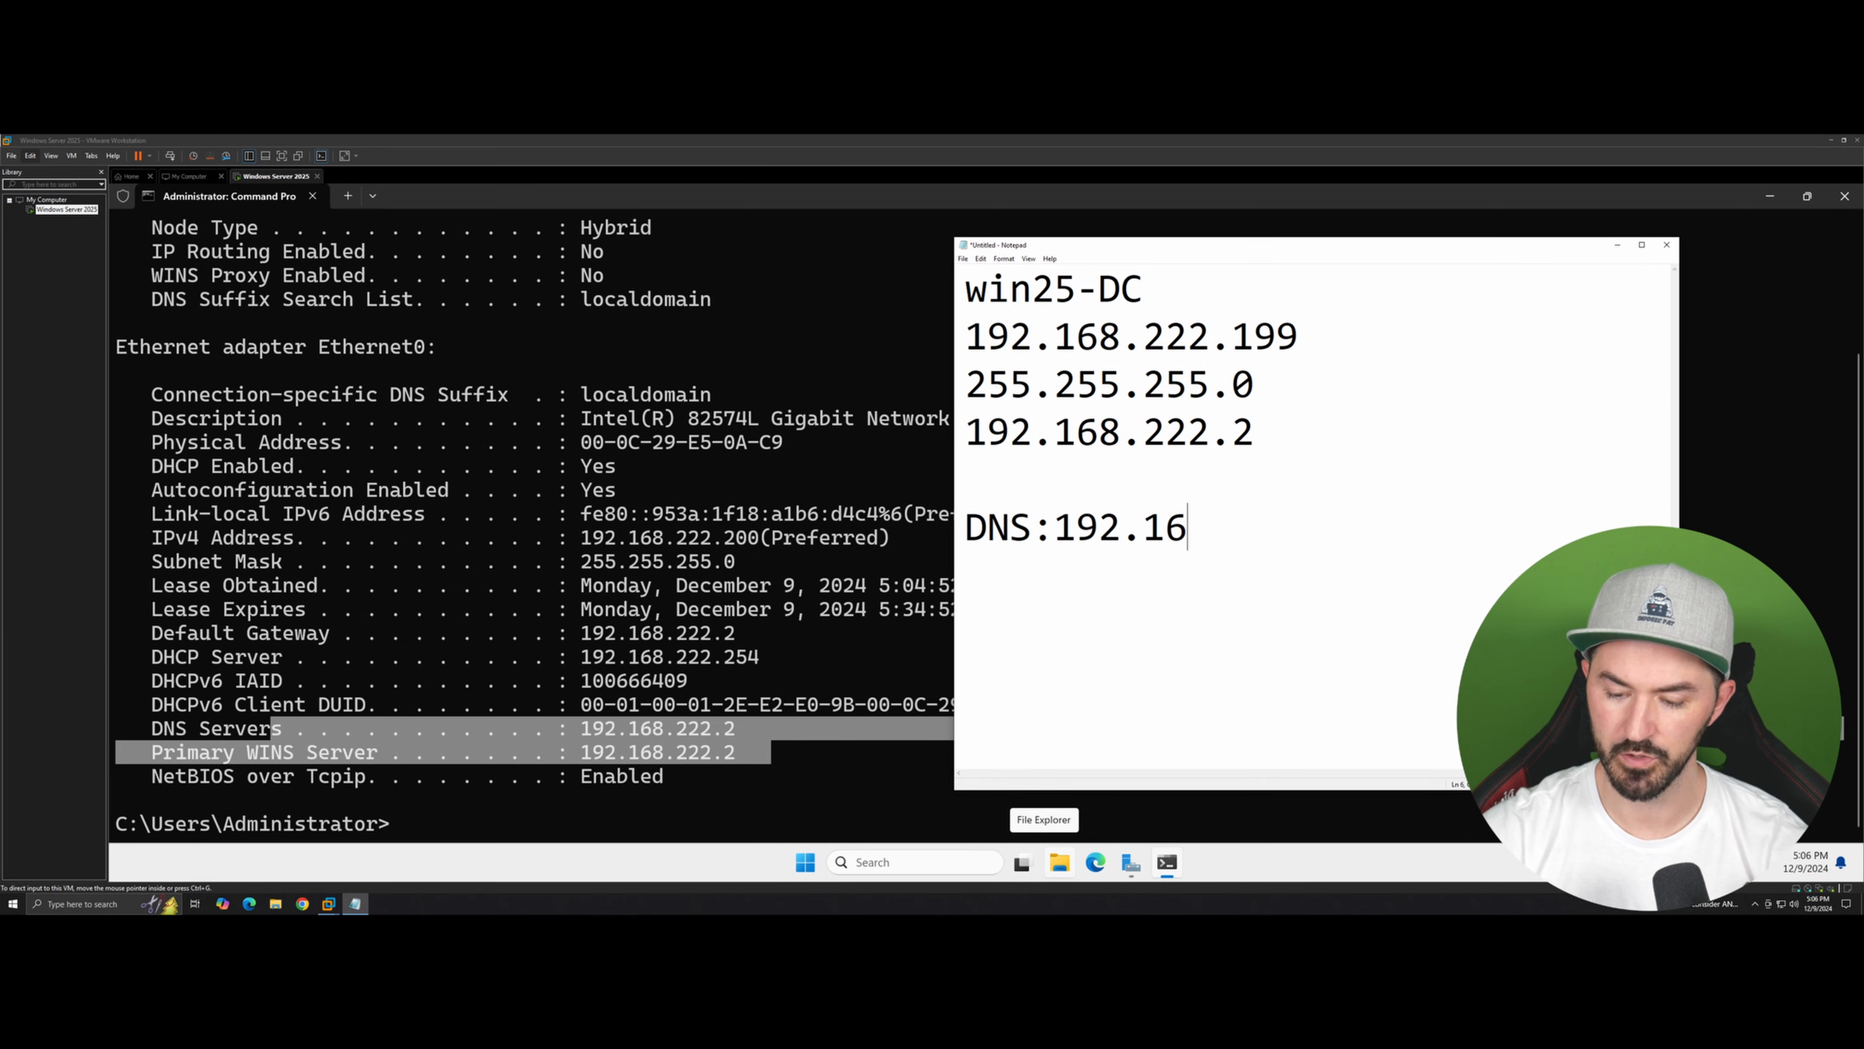
key("Return")
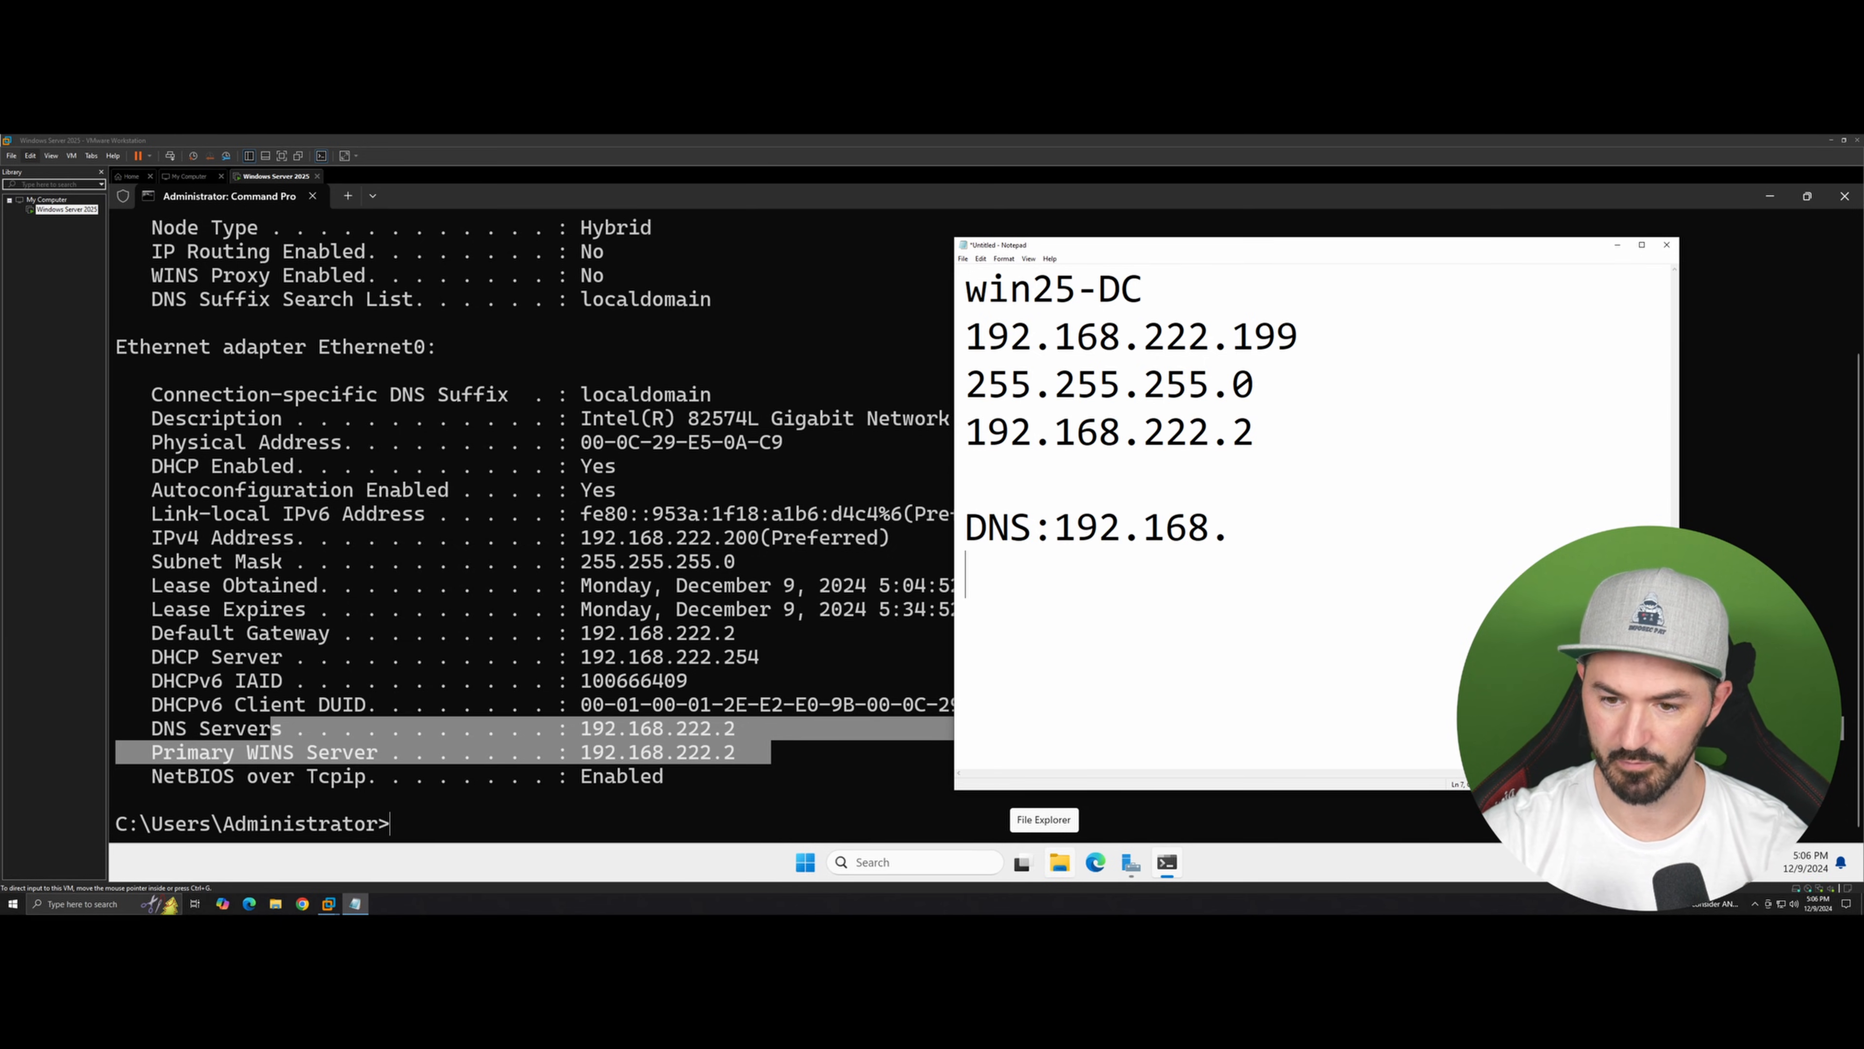
key("BackSpace")
type("22.")
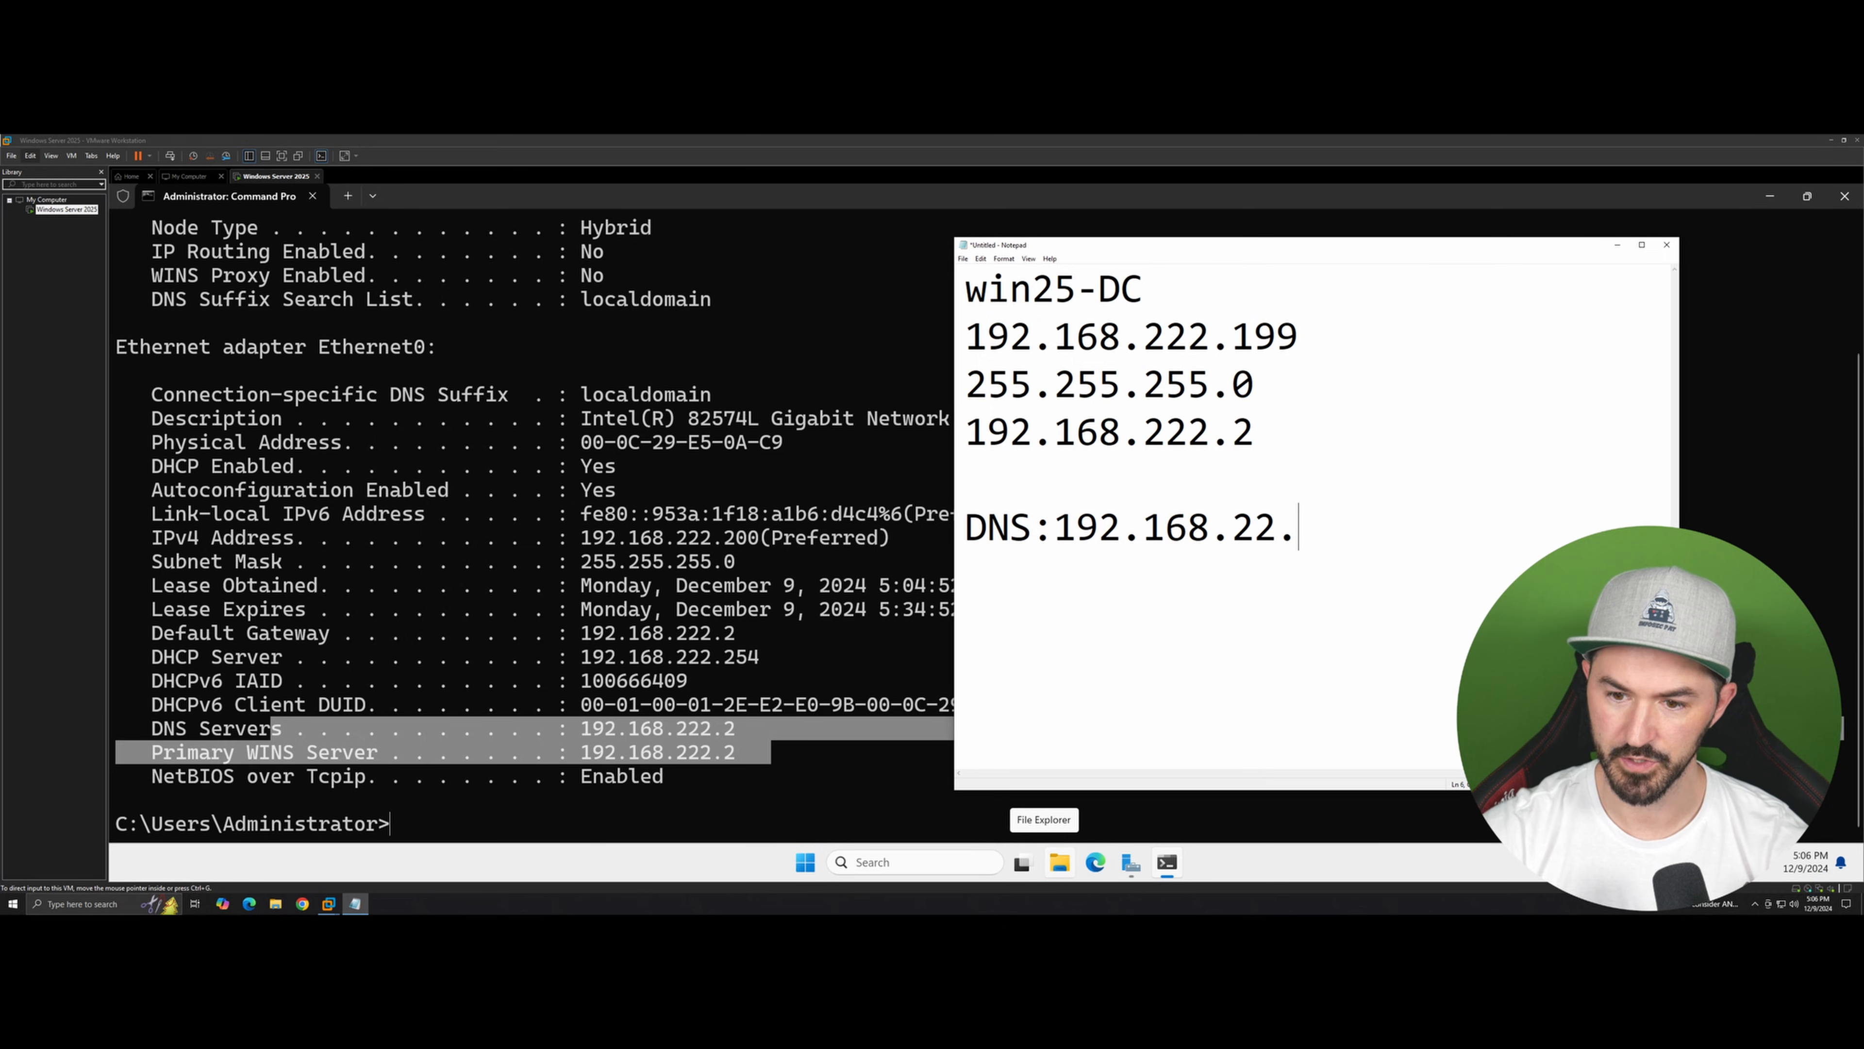
key("BackSpace")
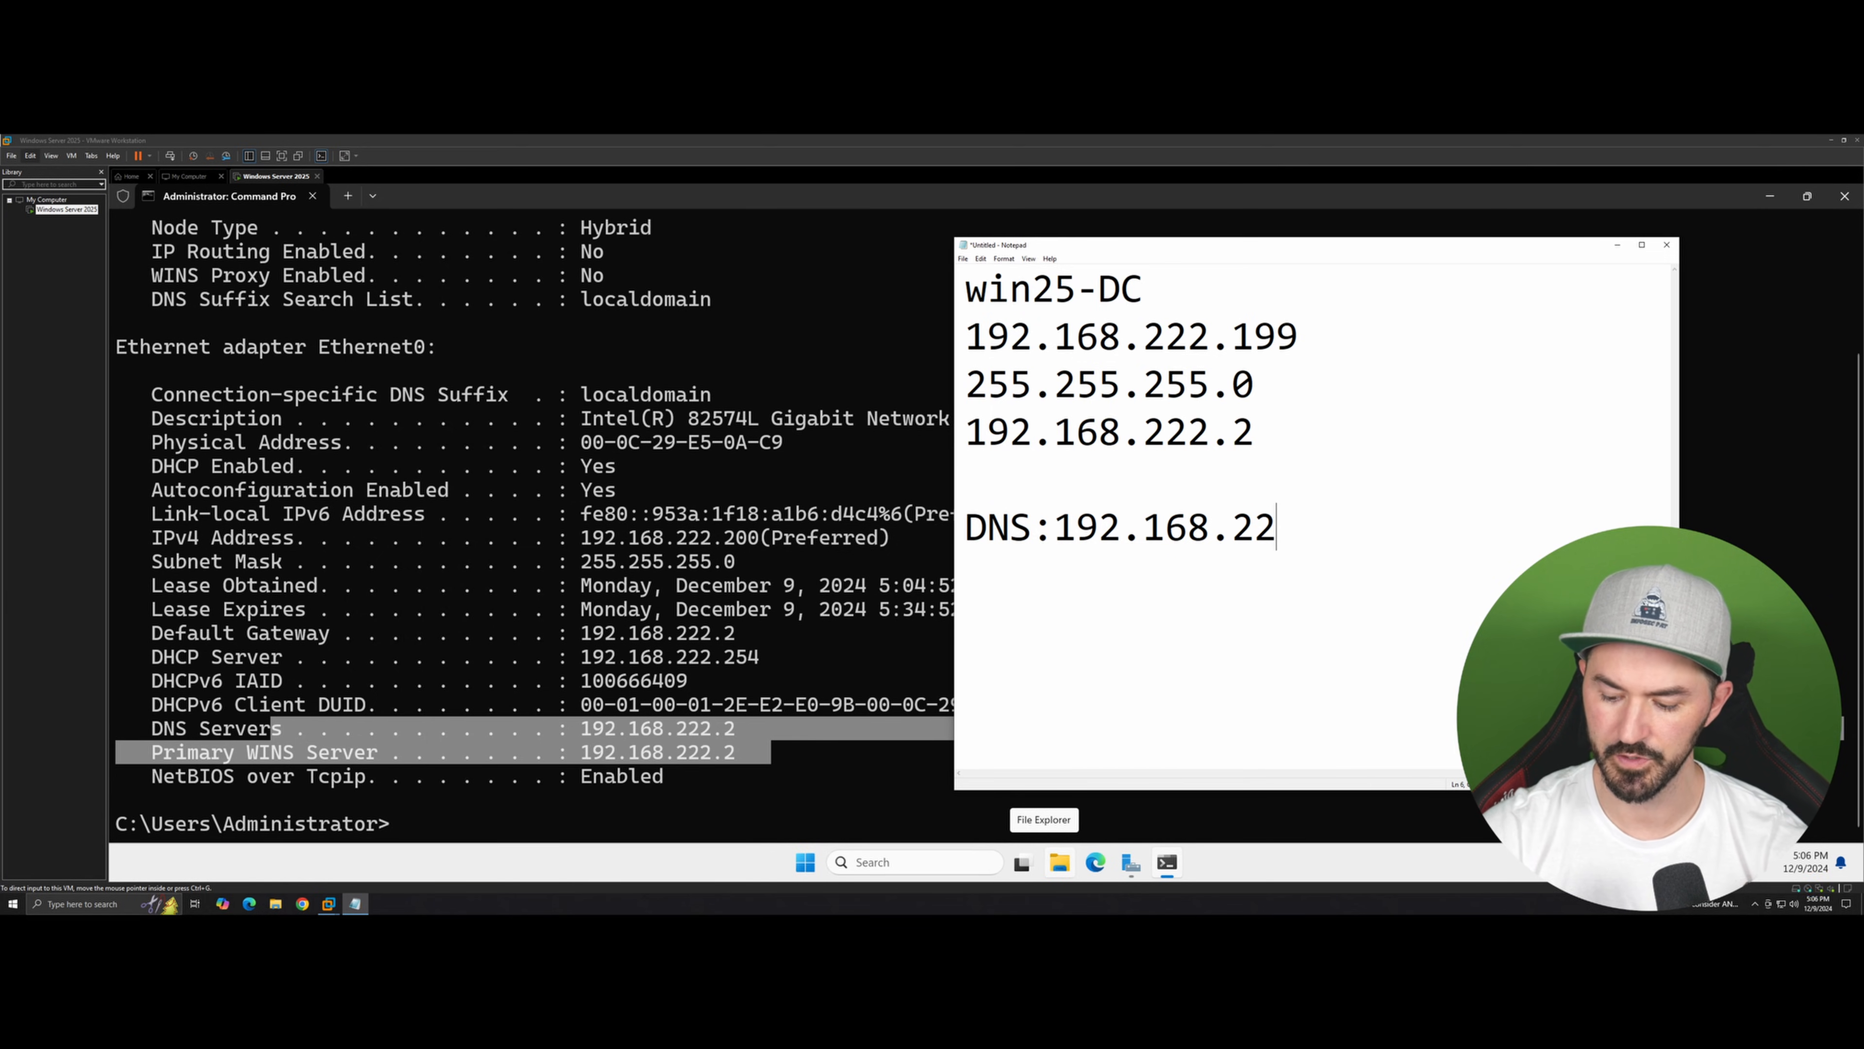
type("2.199")
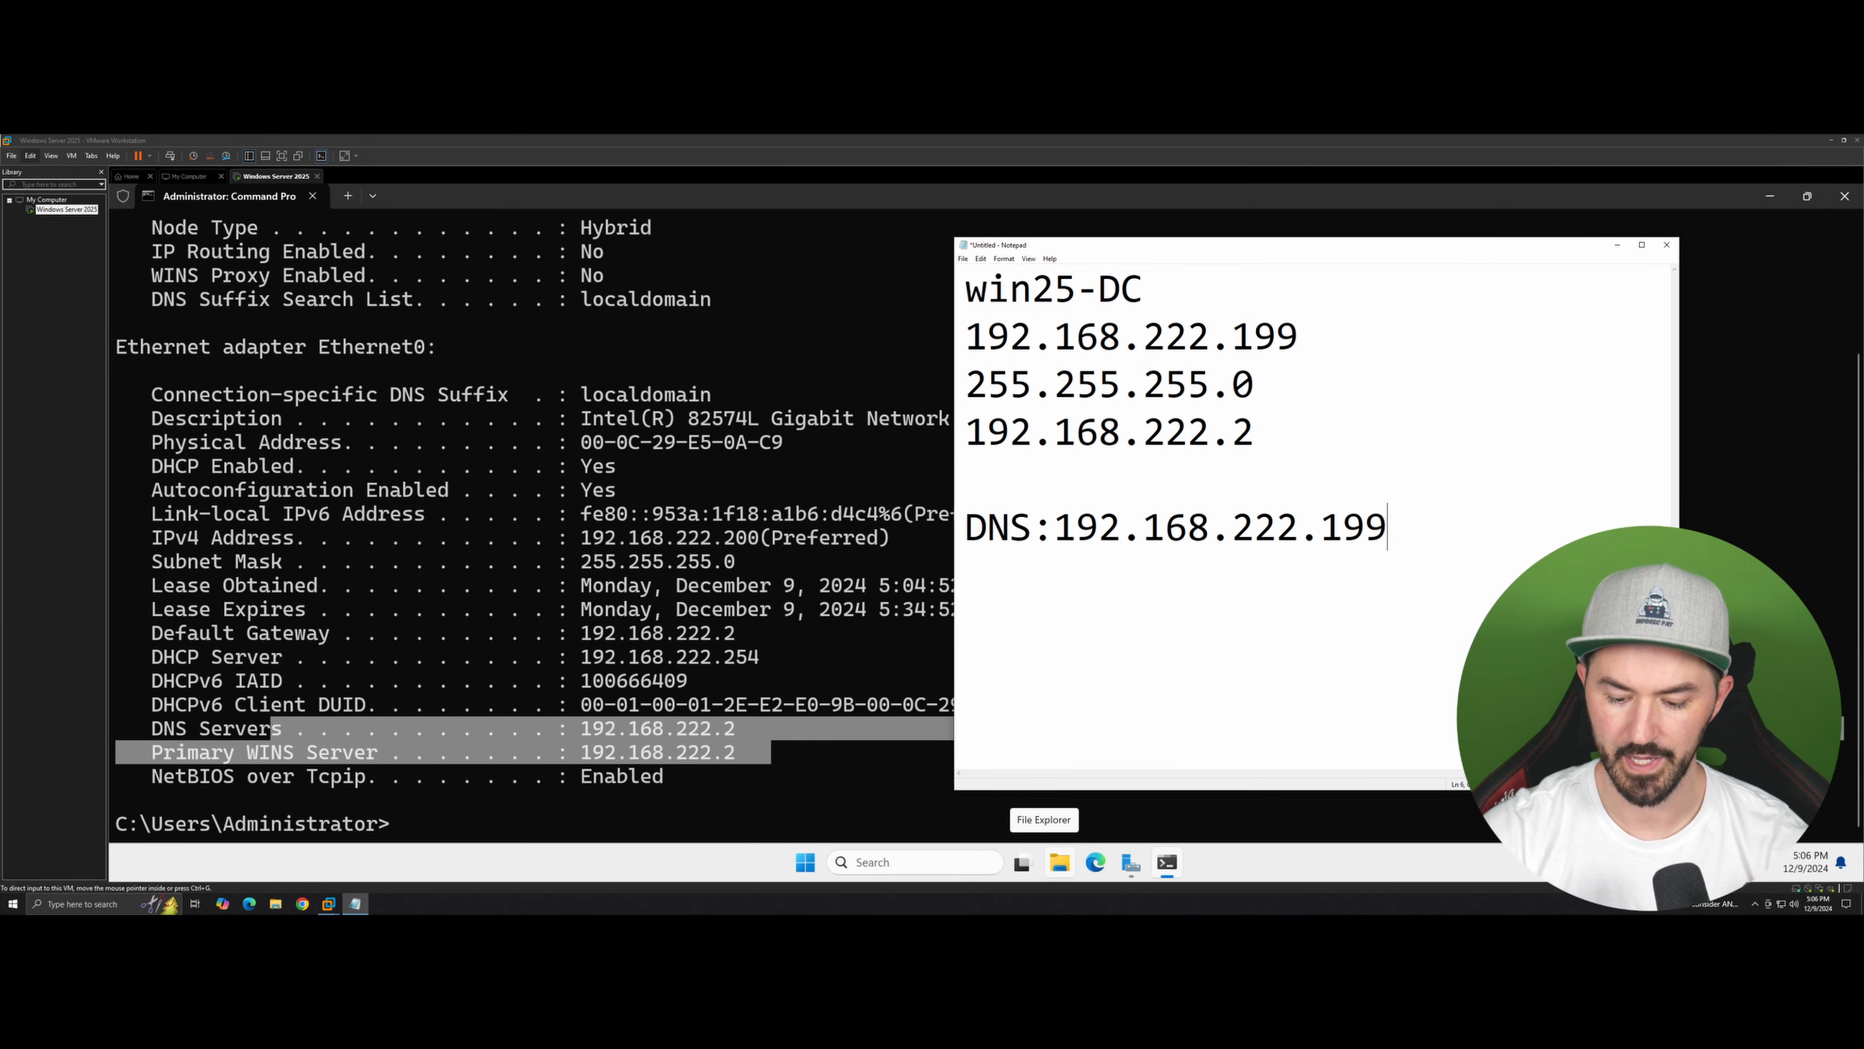
Step: Add a DNS2: 8.8.8.8 line to the note and minimize Notepad
key("Return")
type("DNS")
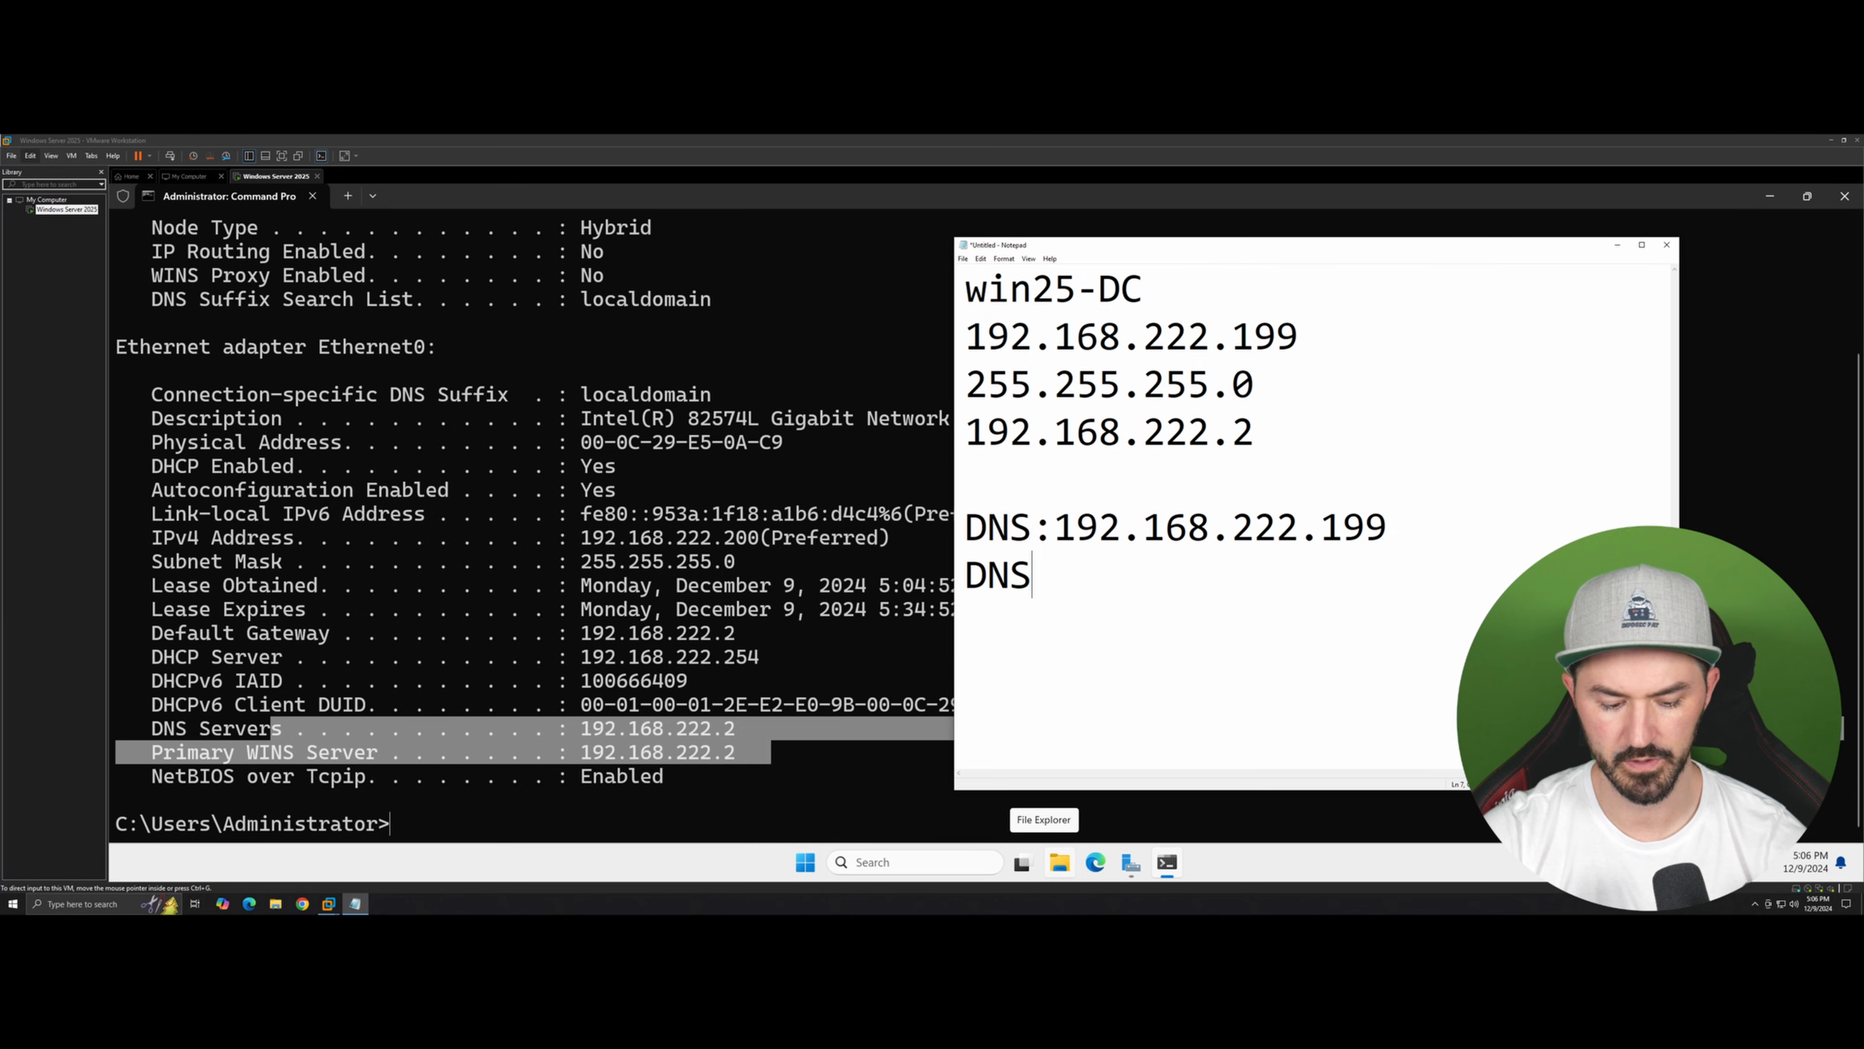
type("2: 8.8.8.8")
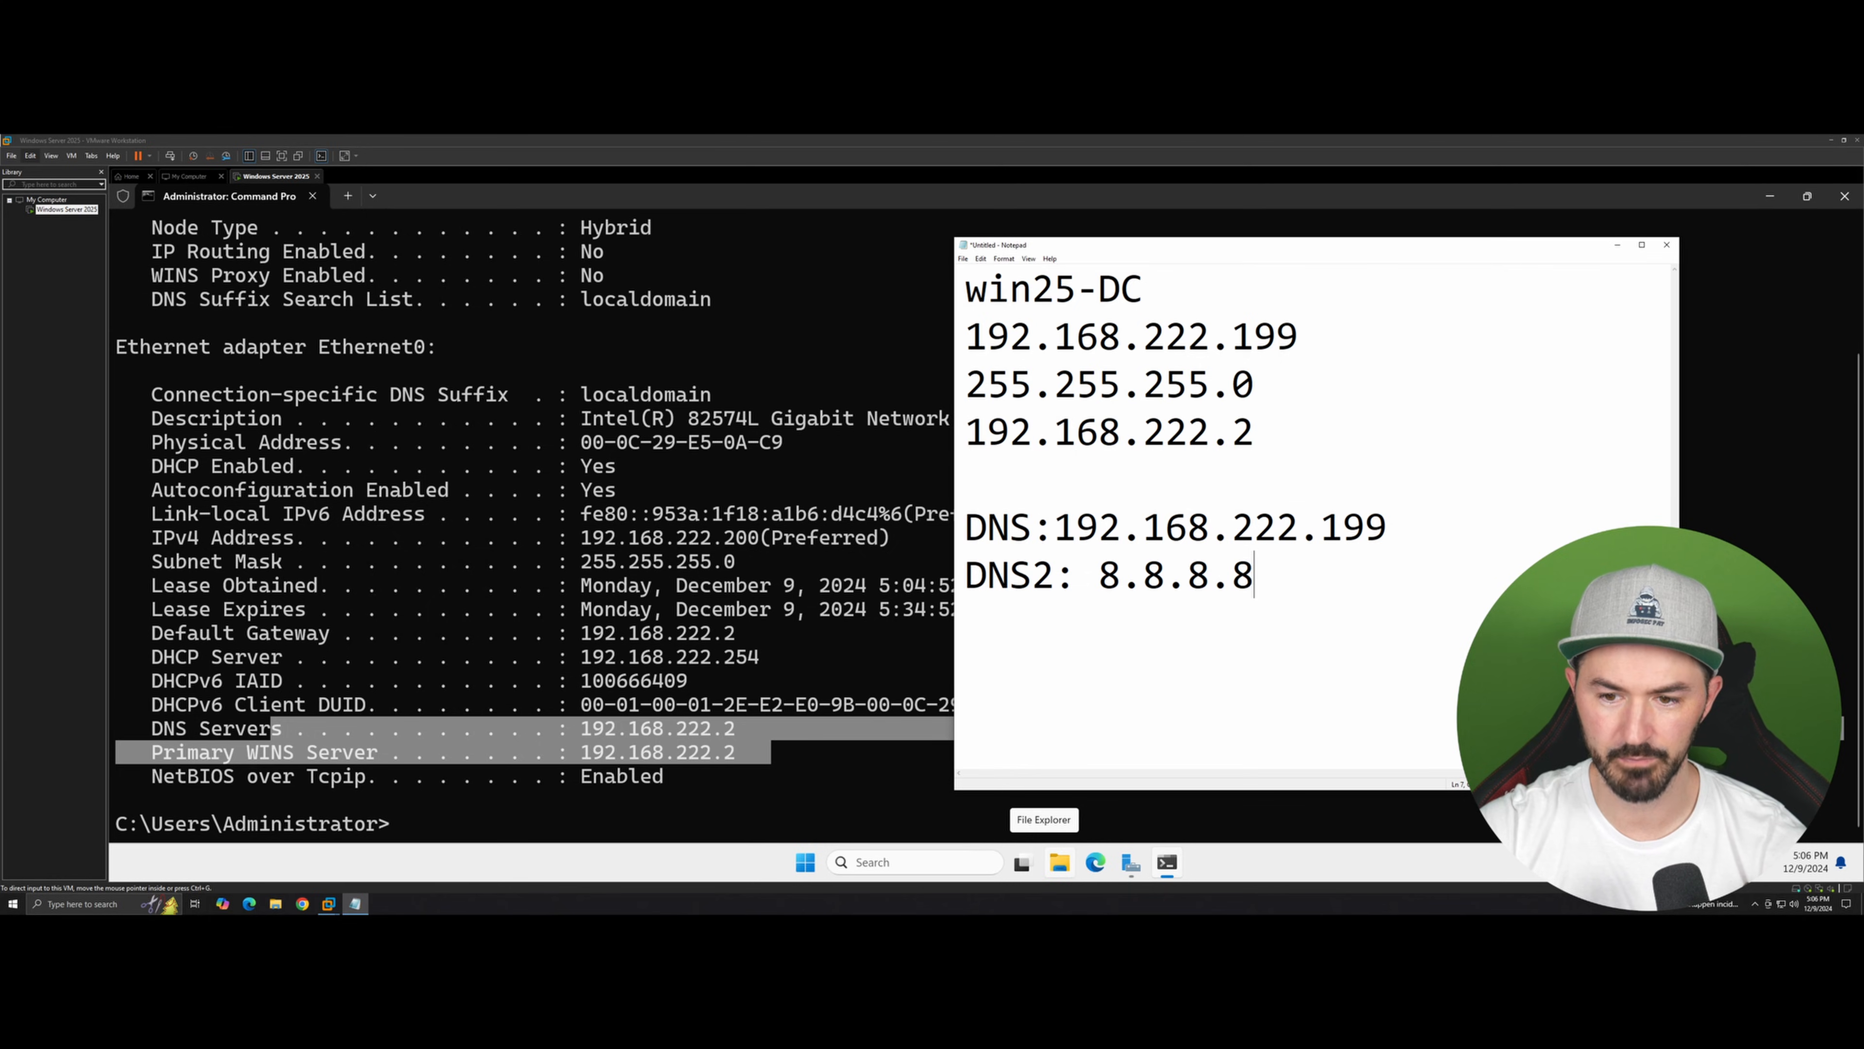
left_click(1617, 245)
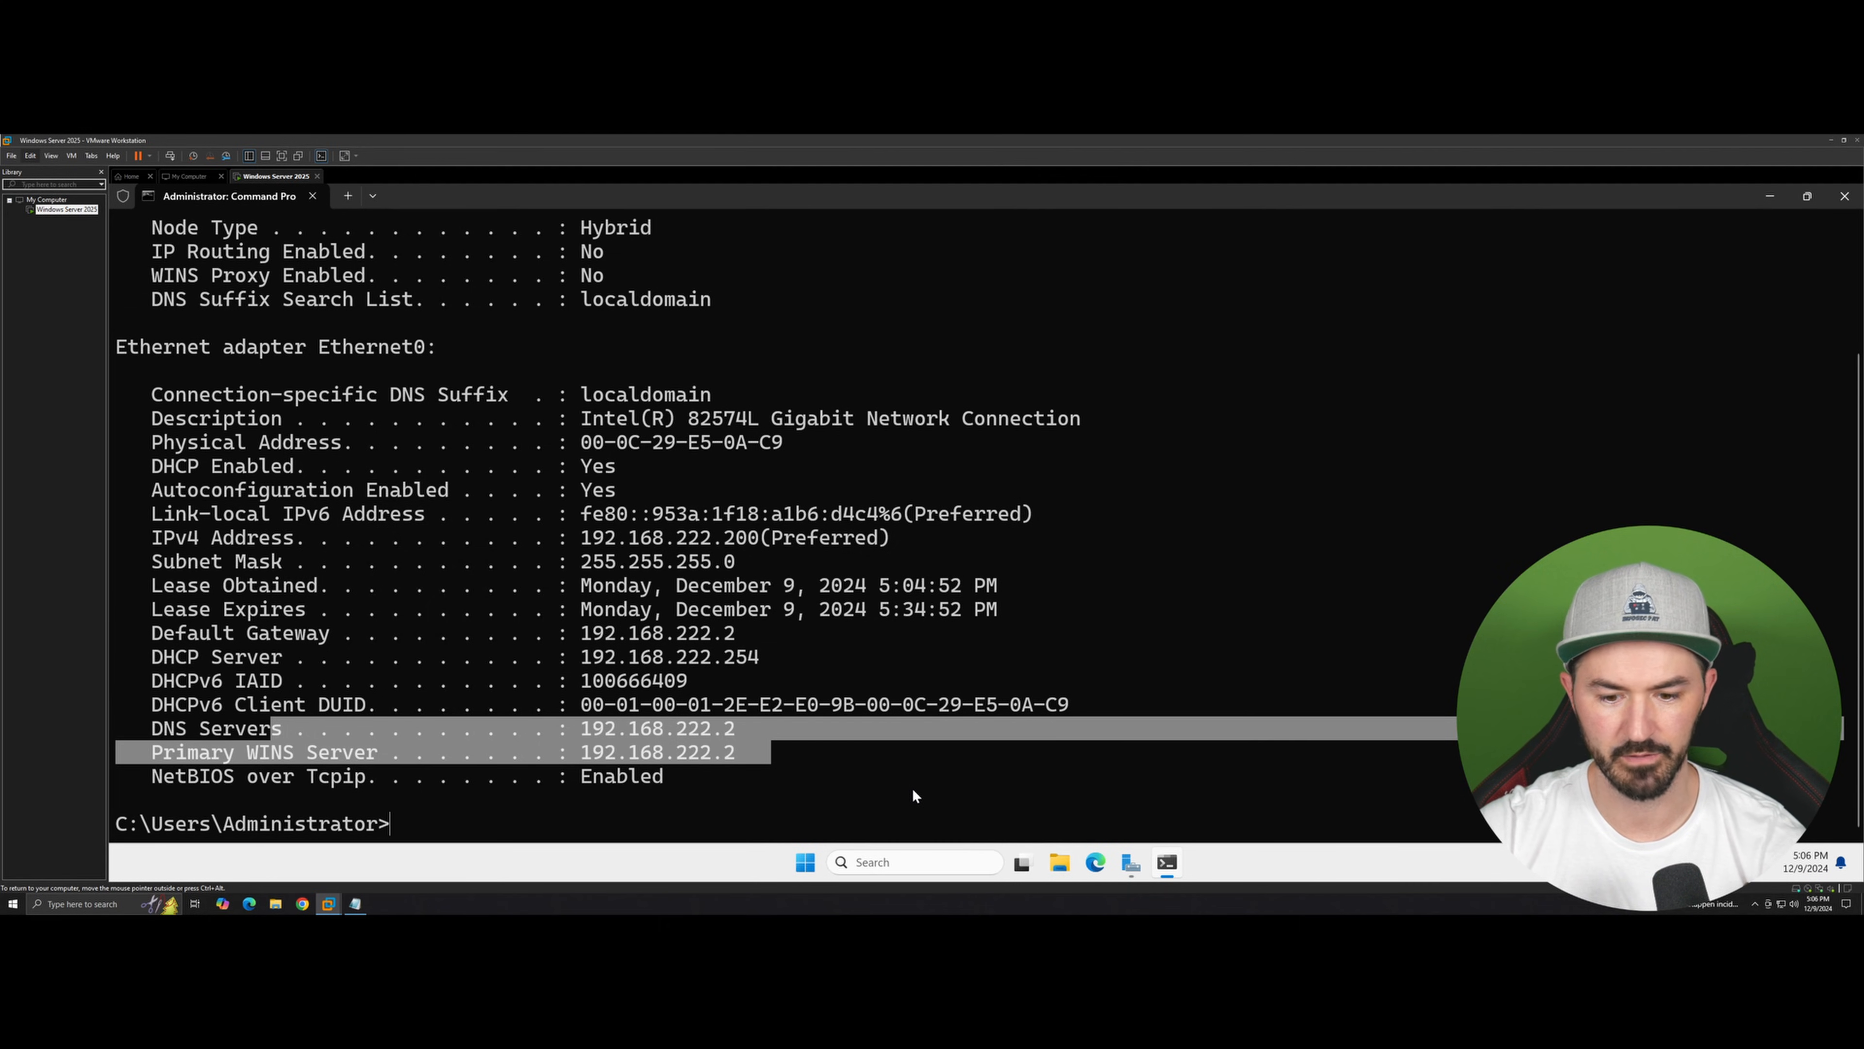
Step: Open the System About page and rename the PC to WIN25-DC
right_click(806, 862)
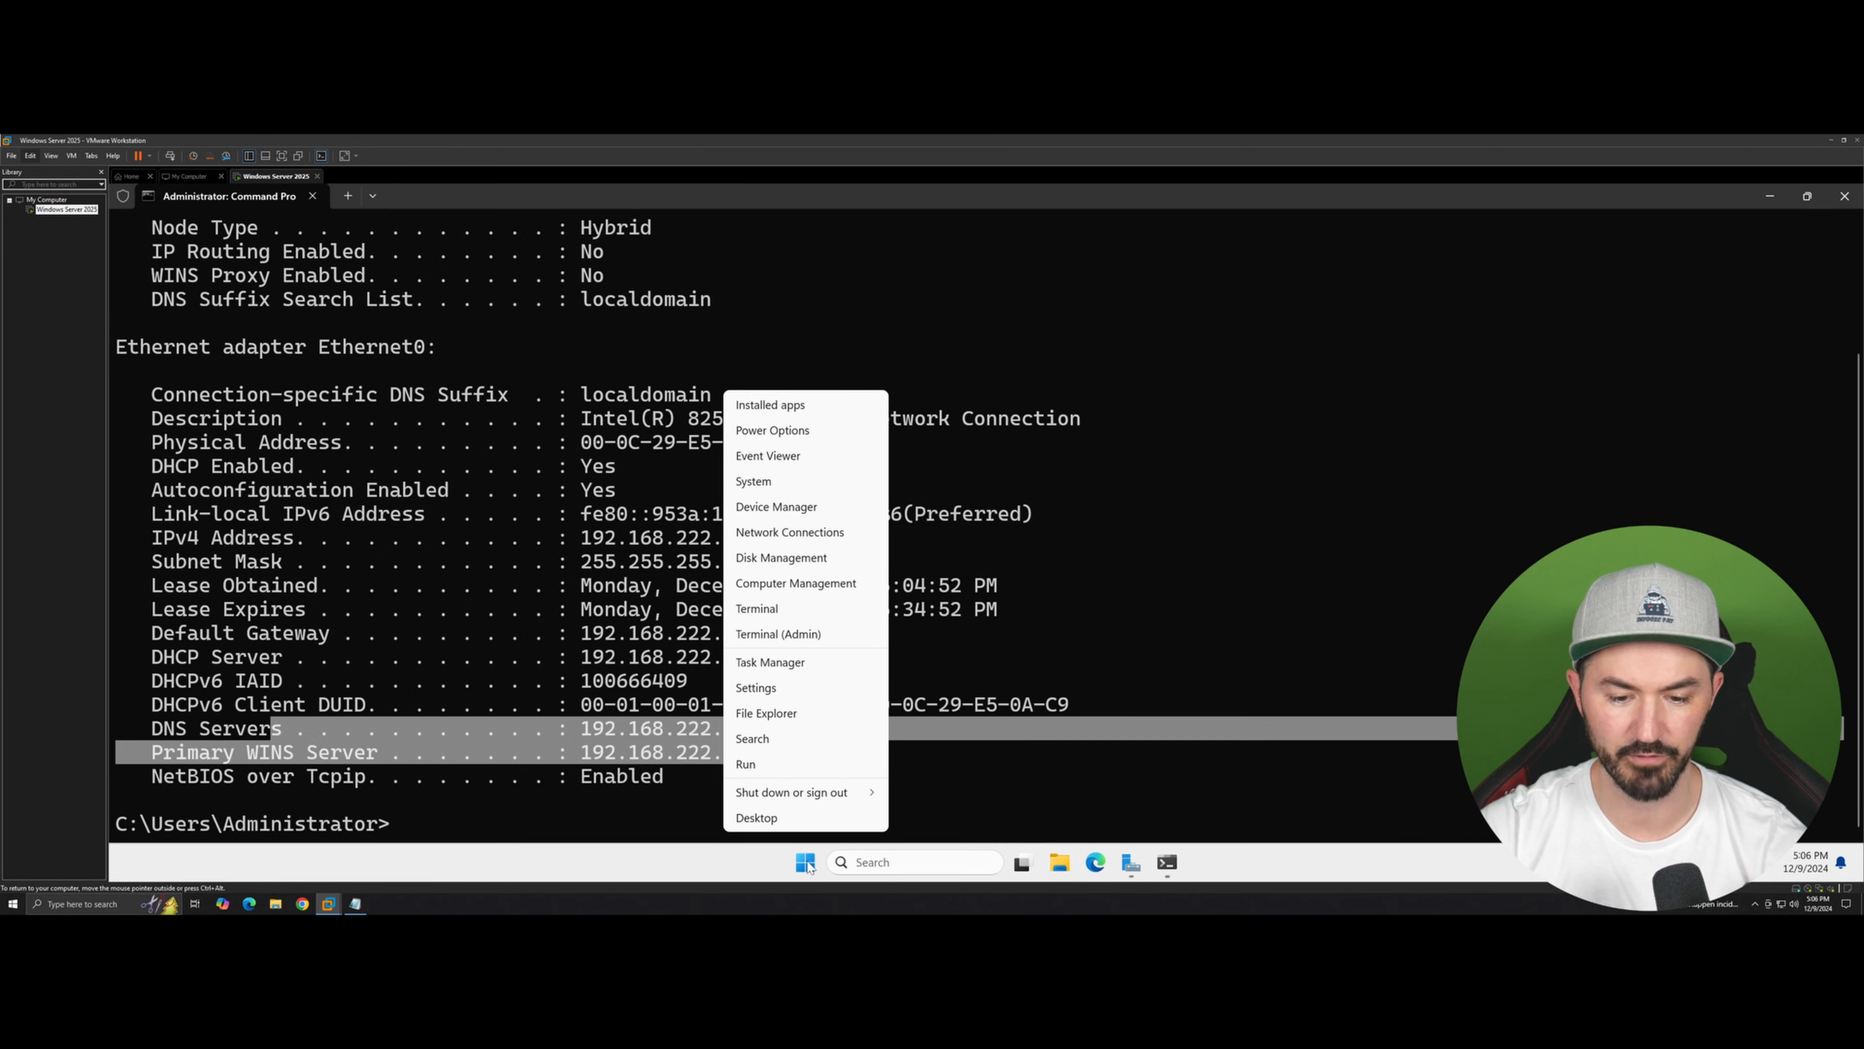
left_click(750, 482)
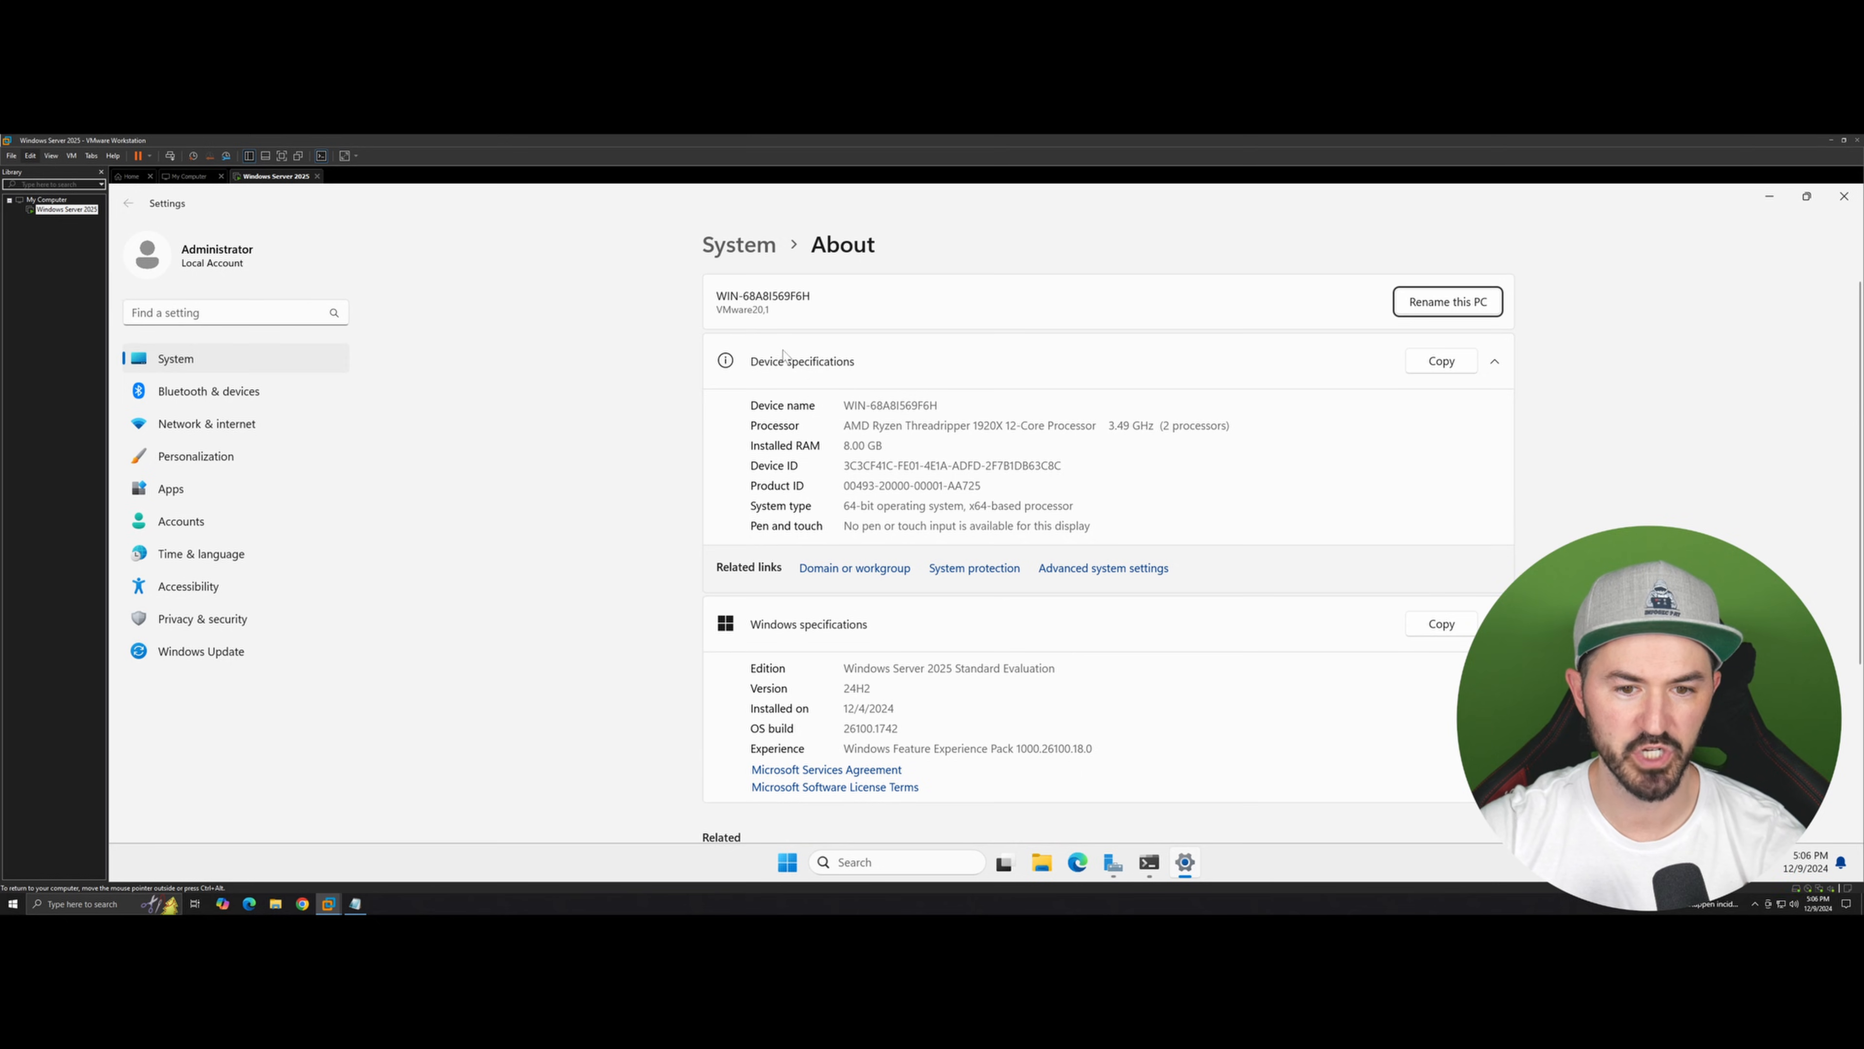
left_click(1411, 308)
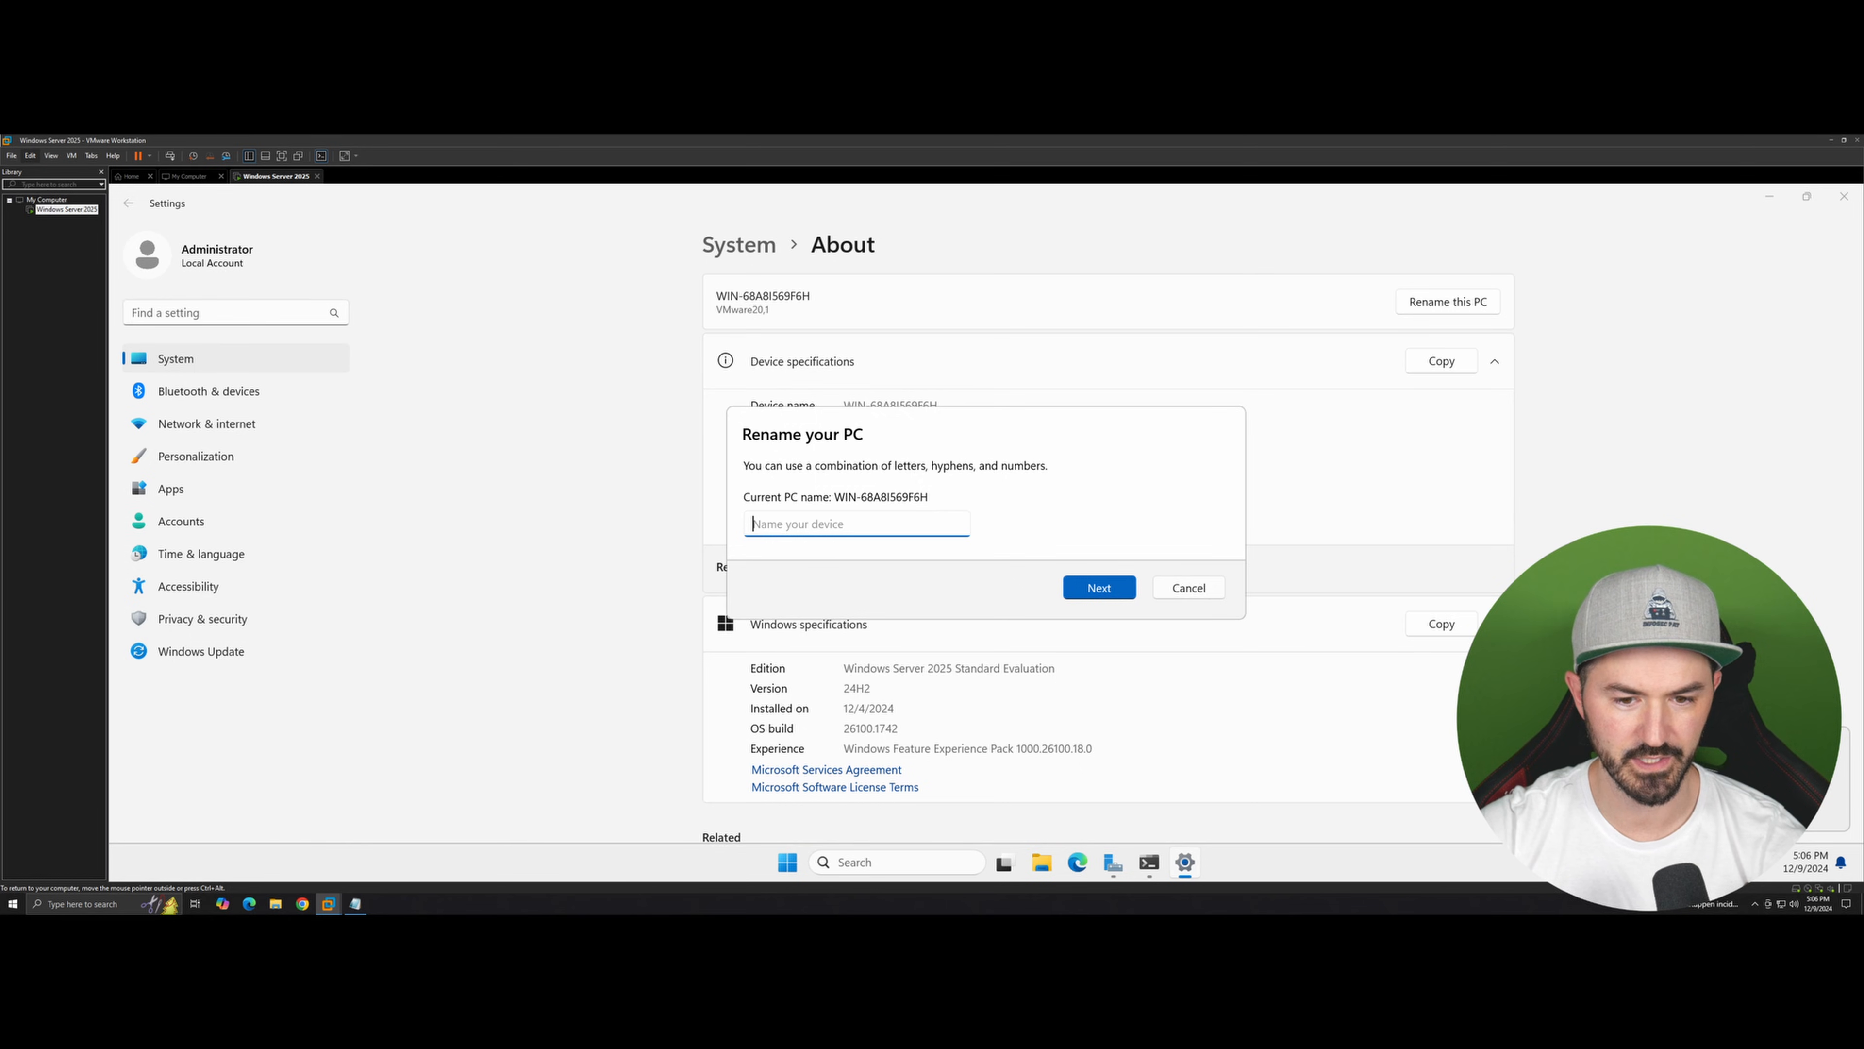
type("WIN")
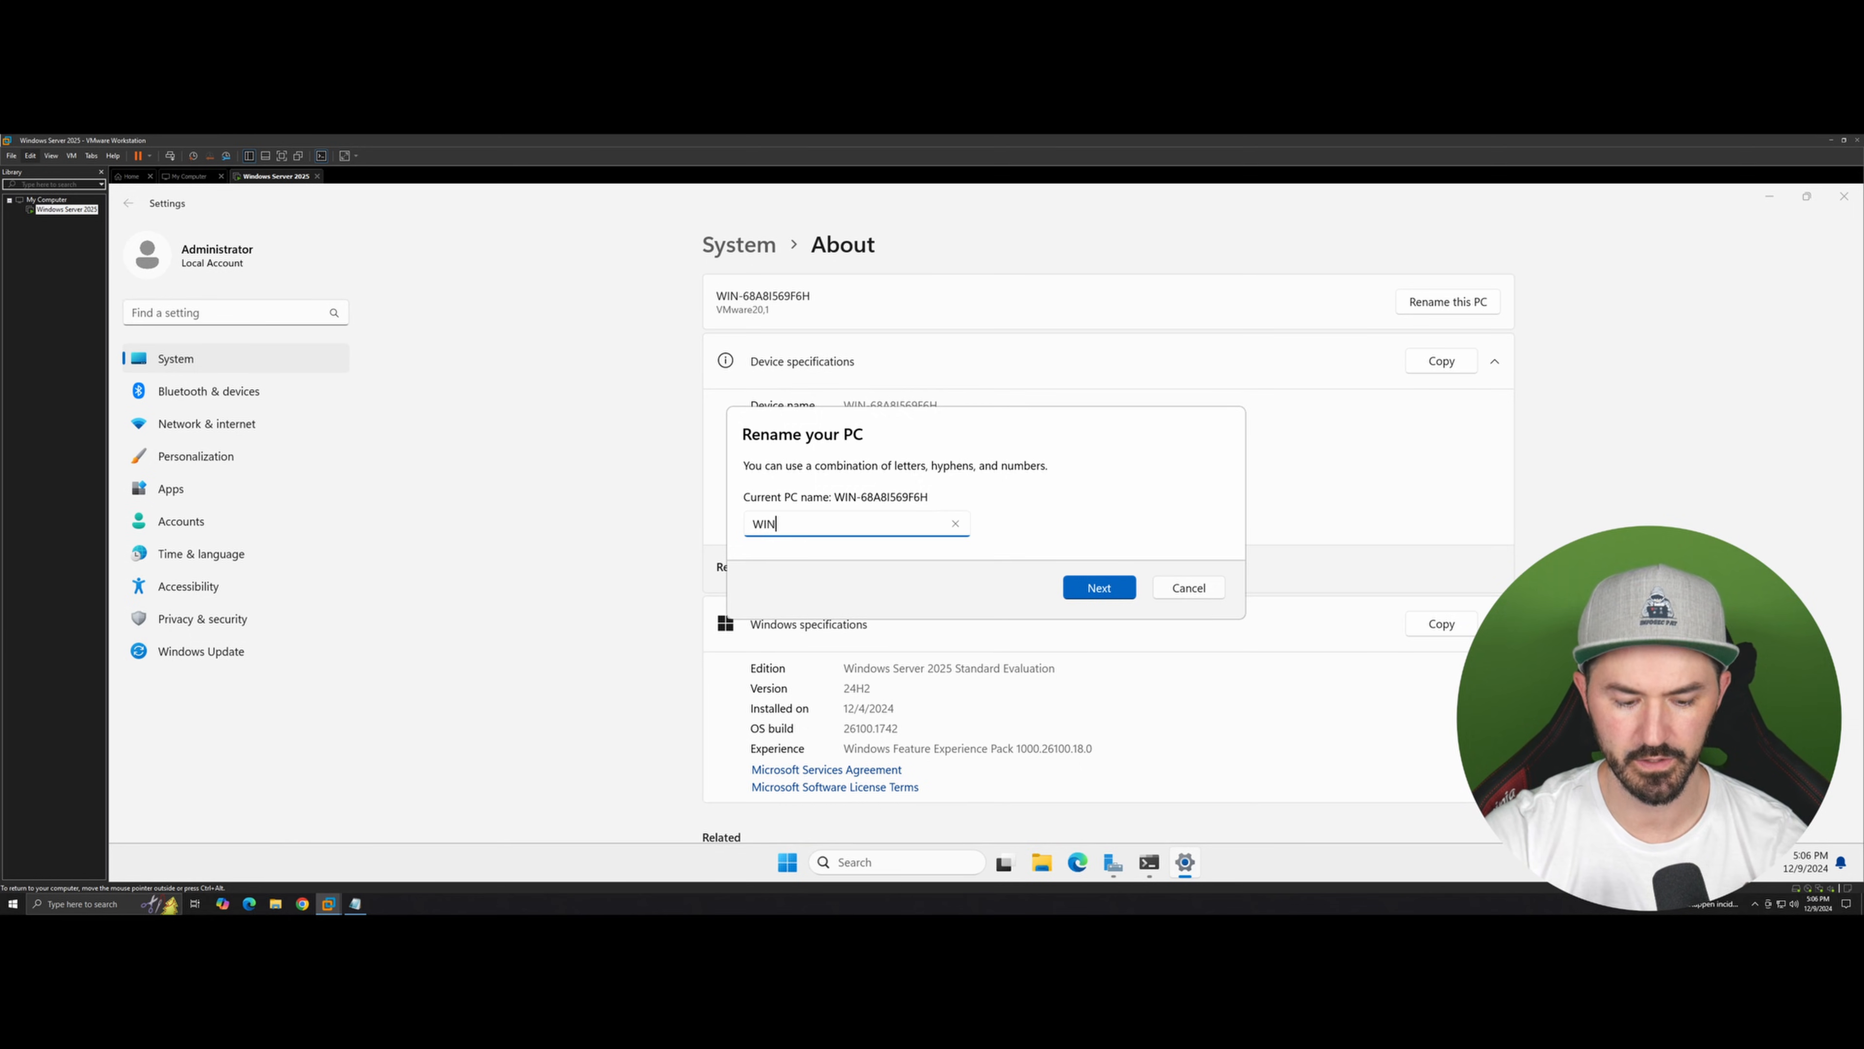
type("25-")
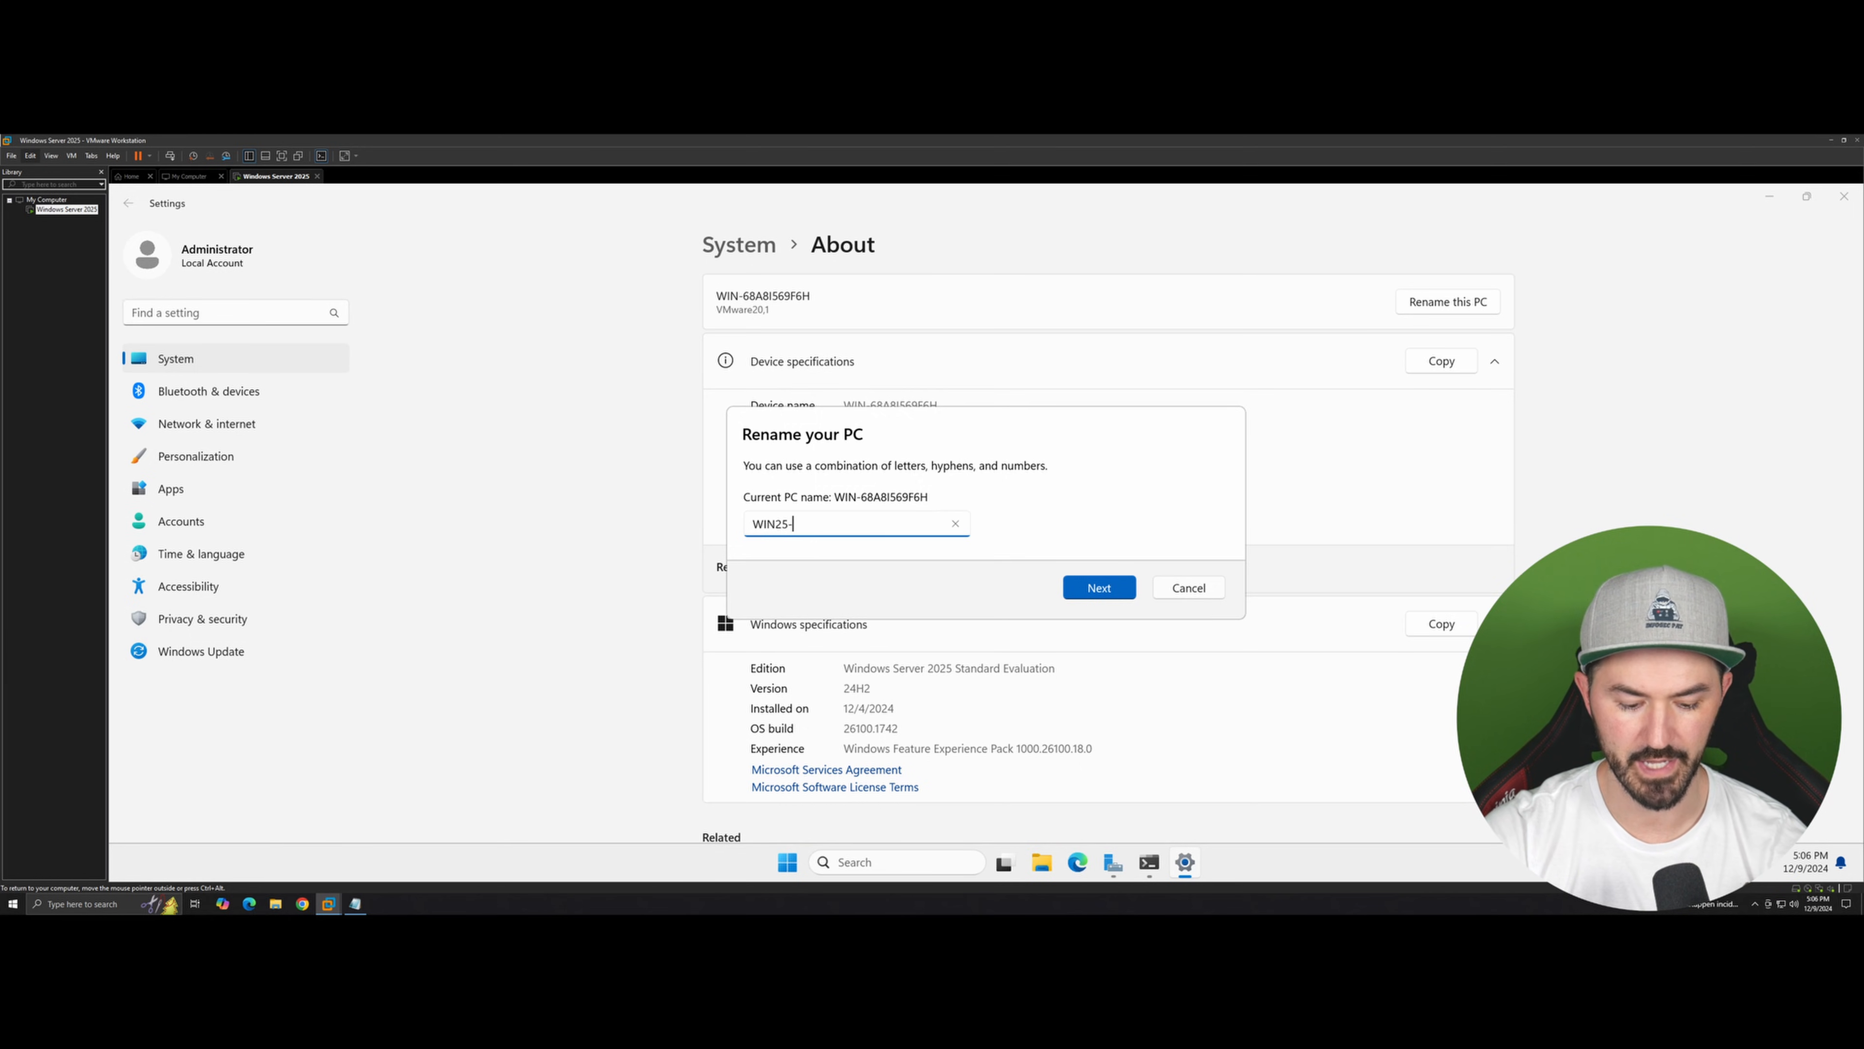
type("DC")
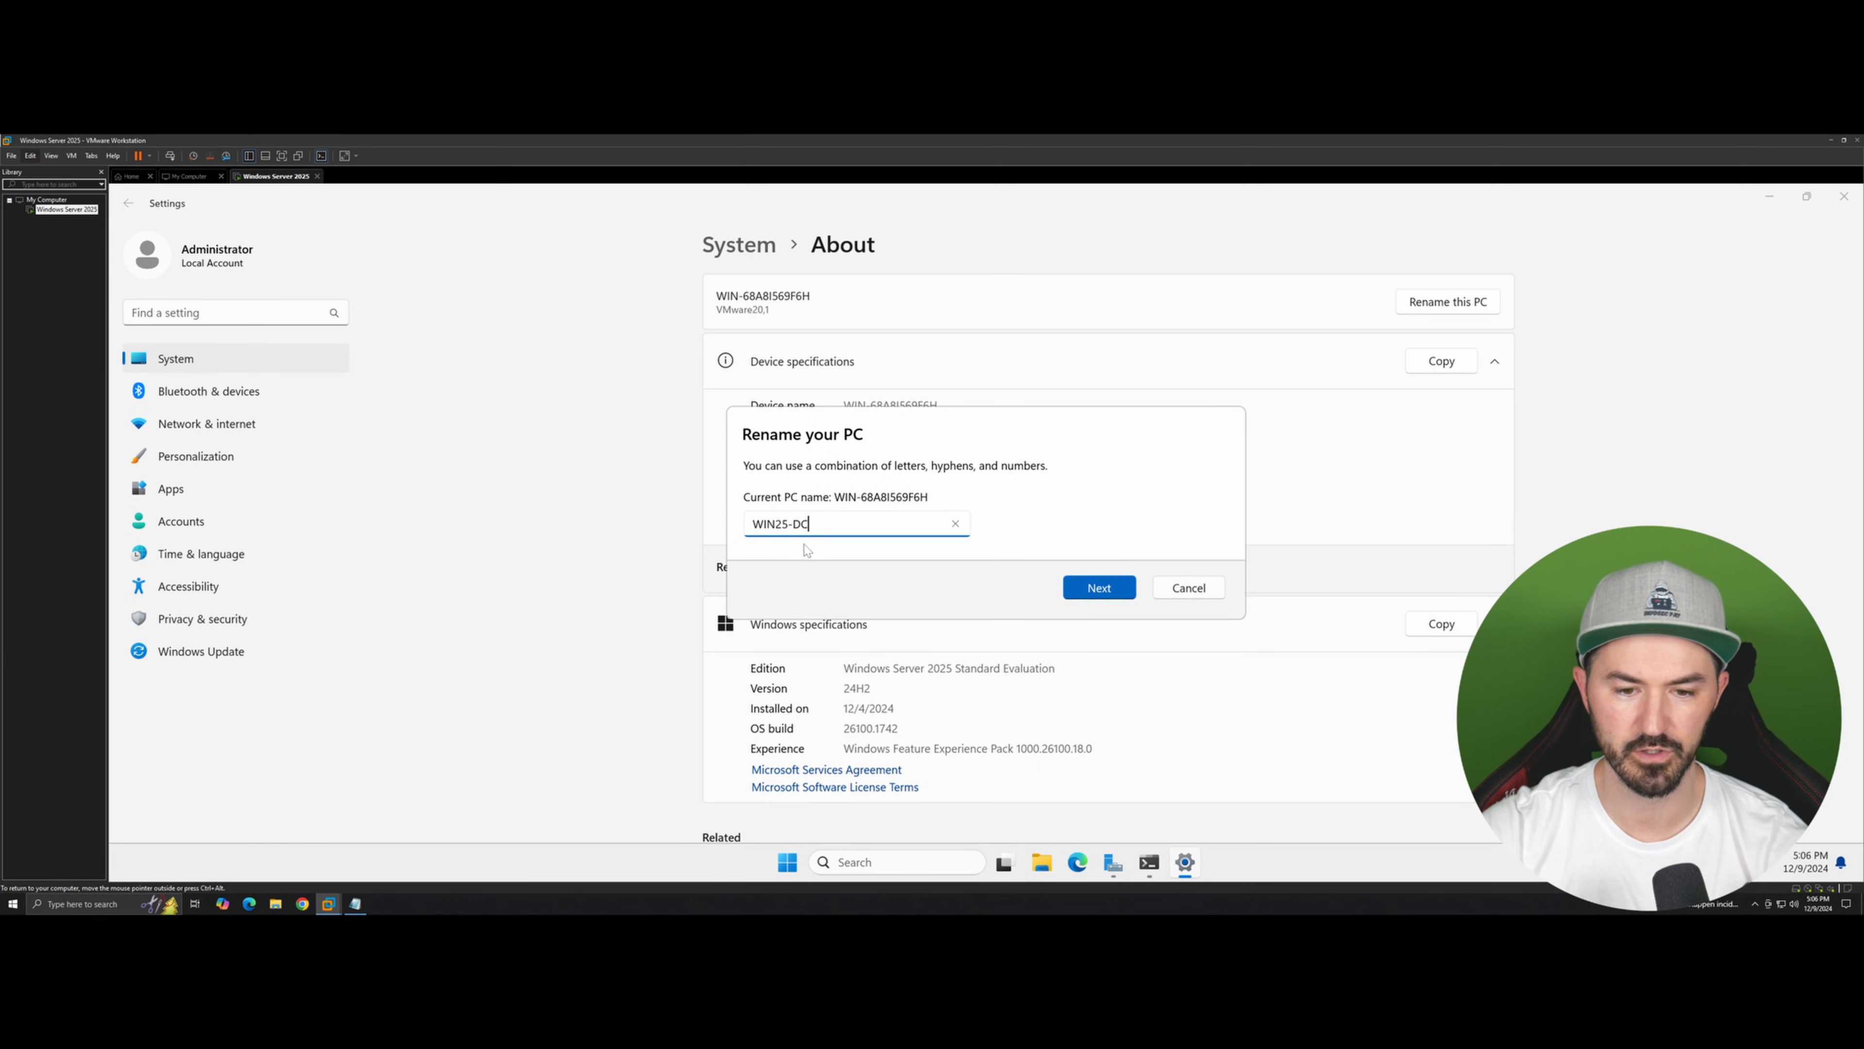
left_click(1090, 587)
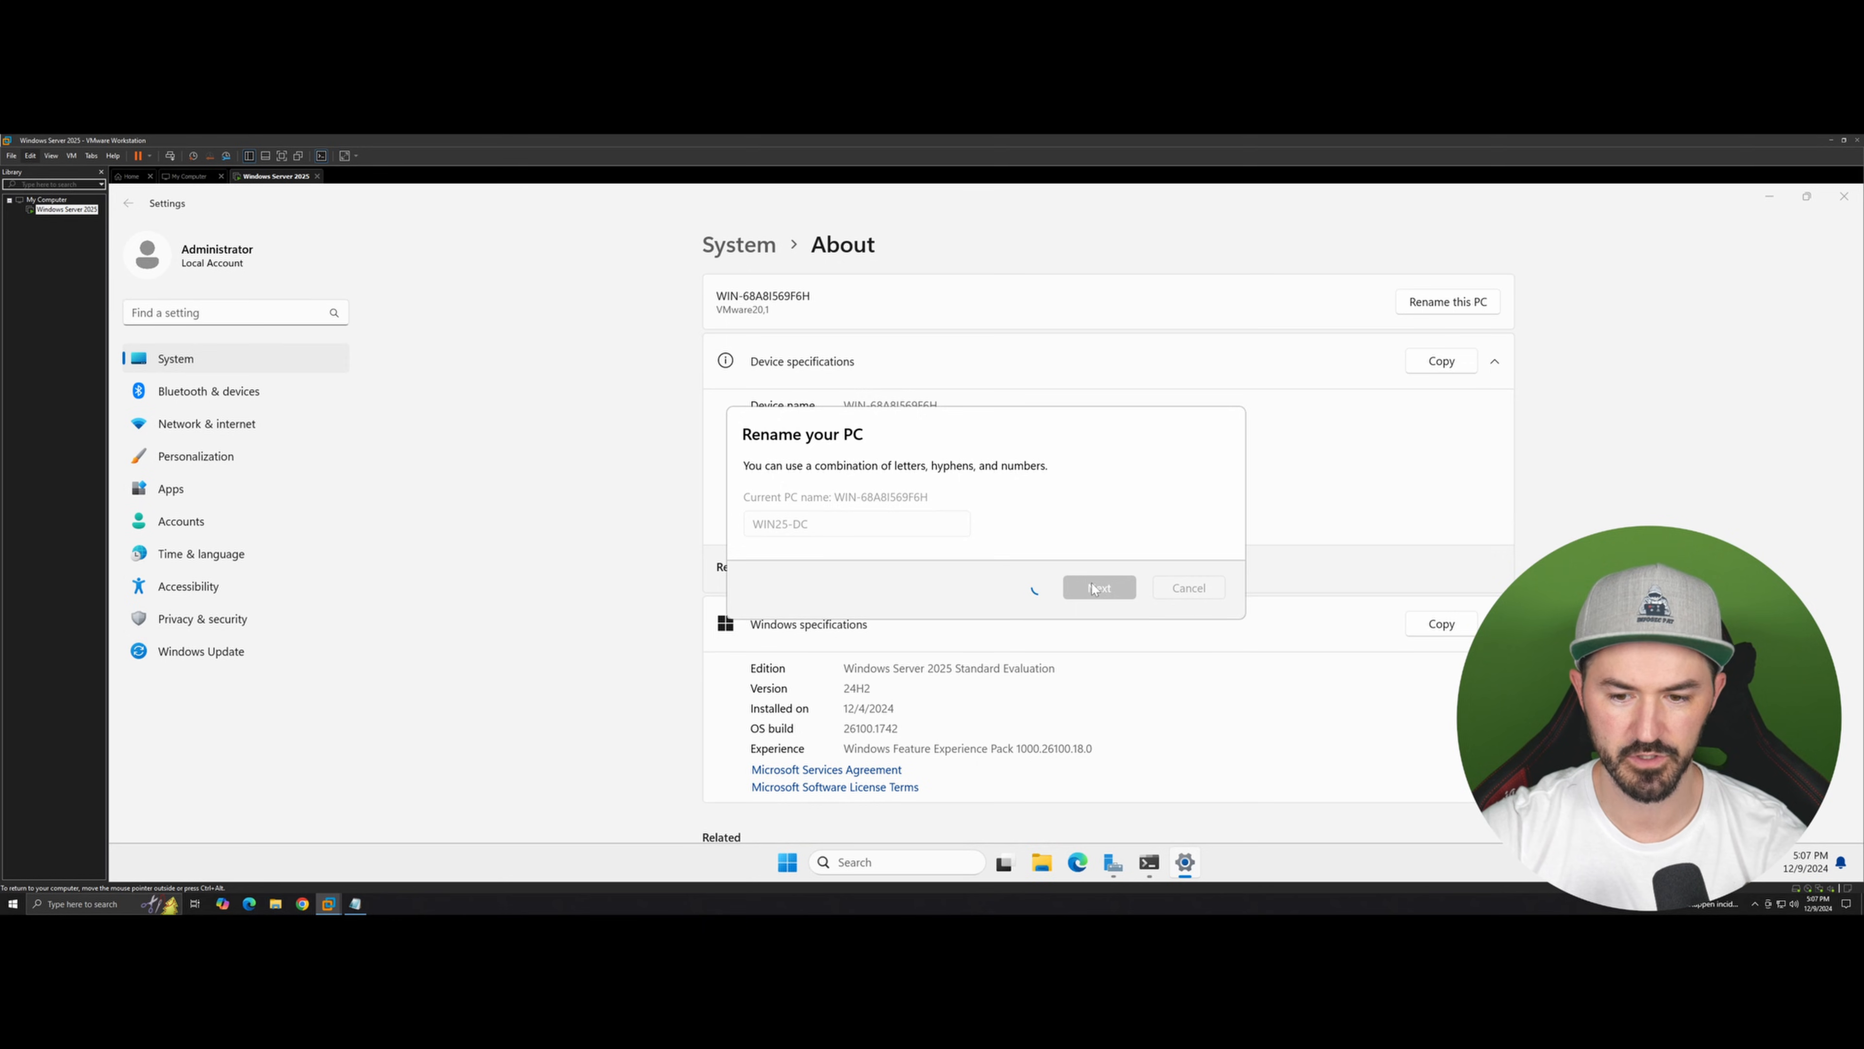
Step: Choose to restart later and close the Settings window
left_click(282, 157)
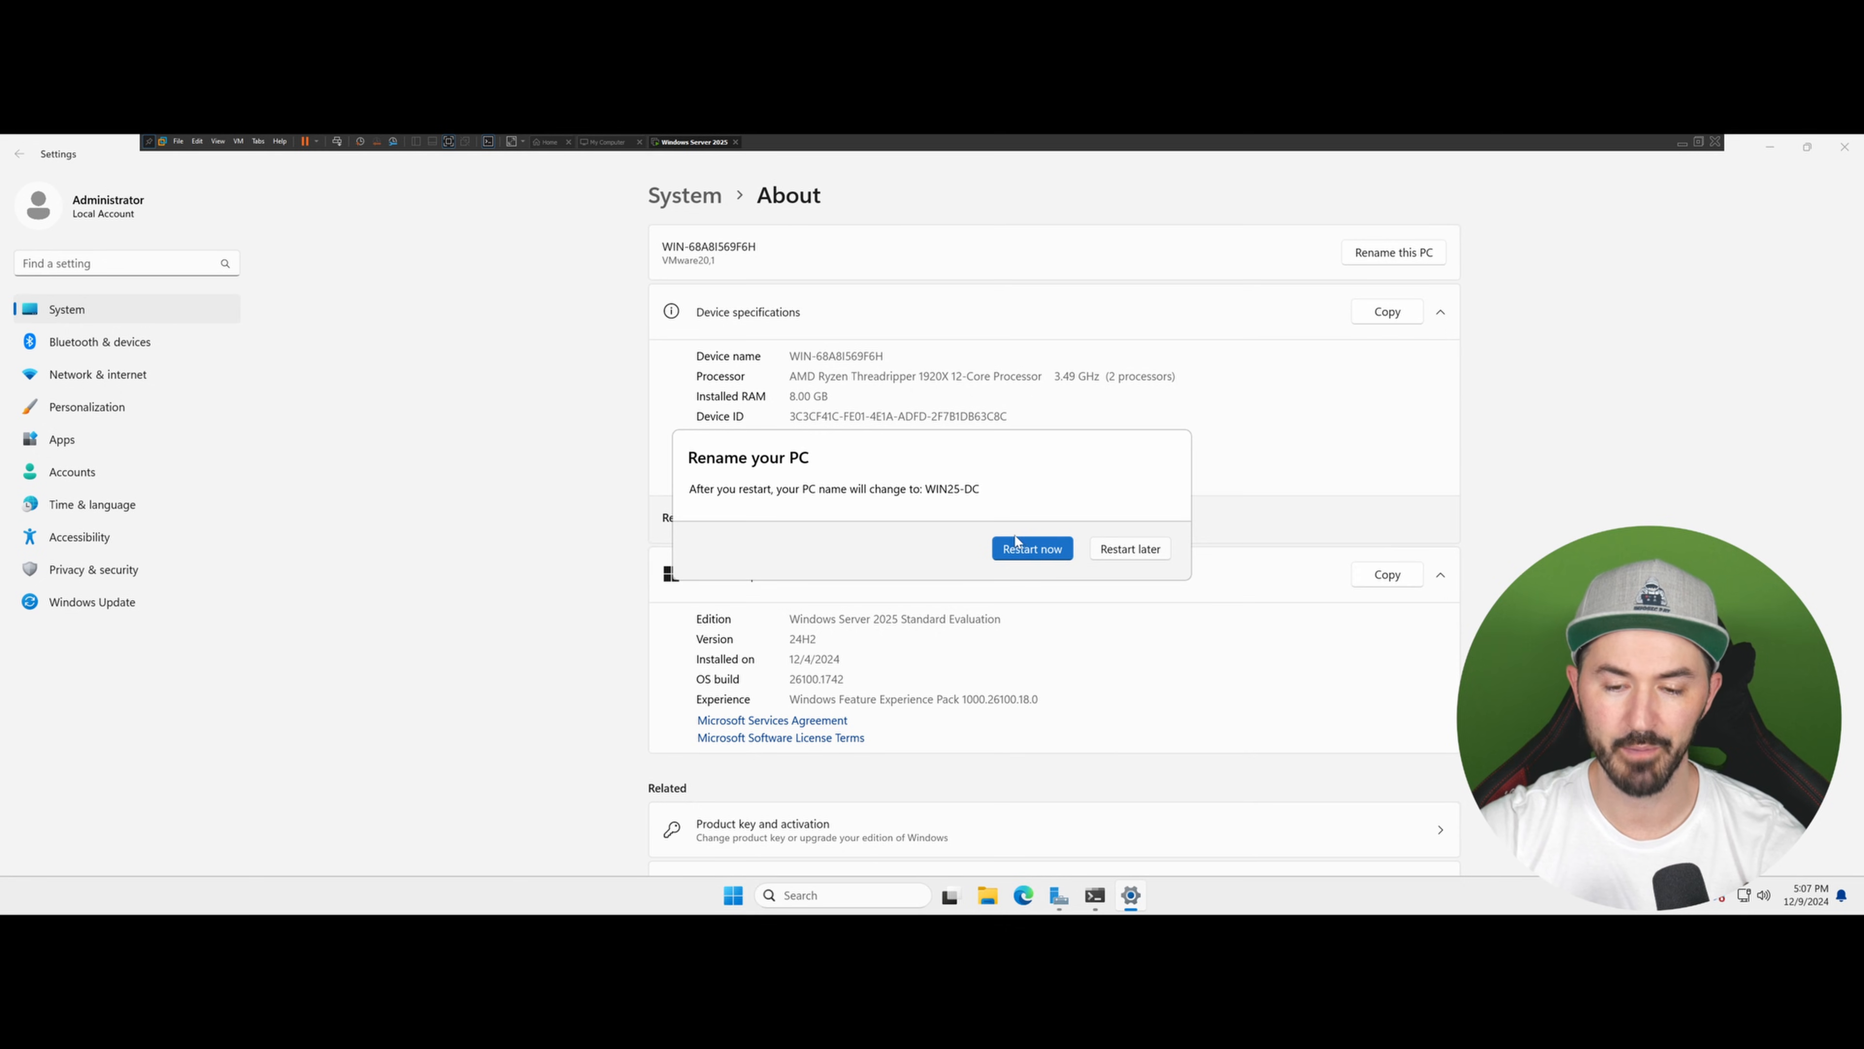
left_click(1126, 556)
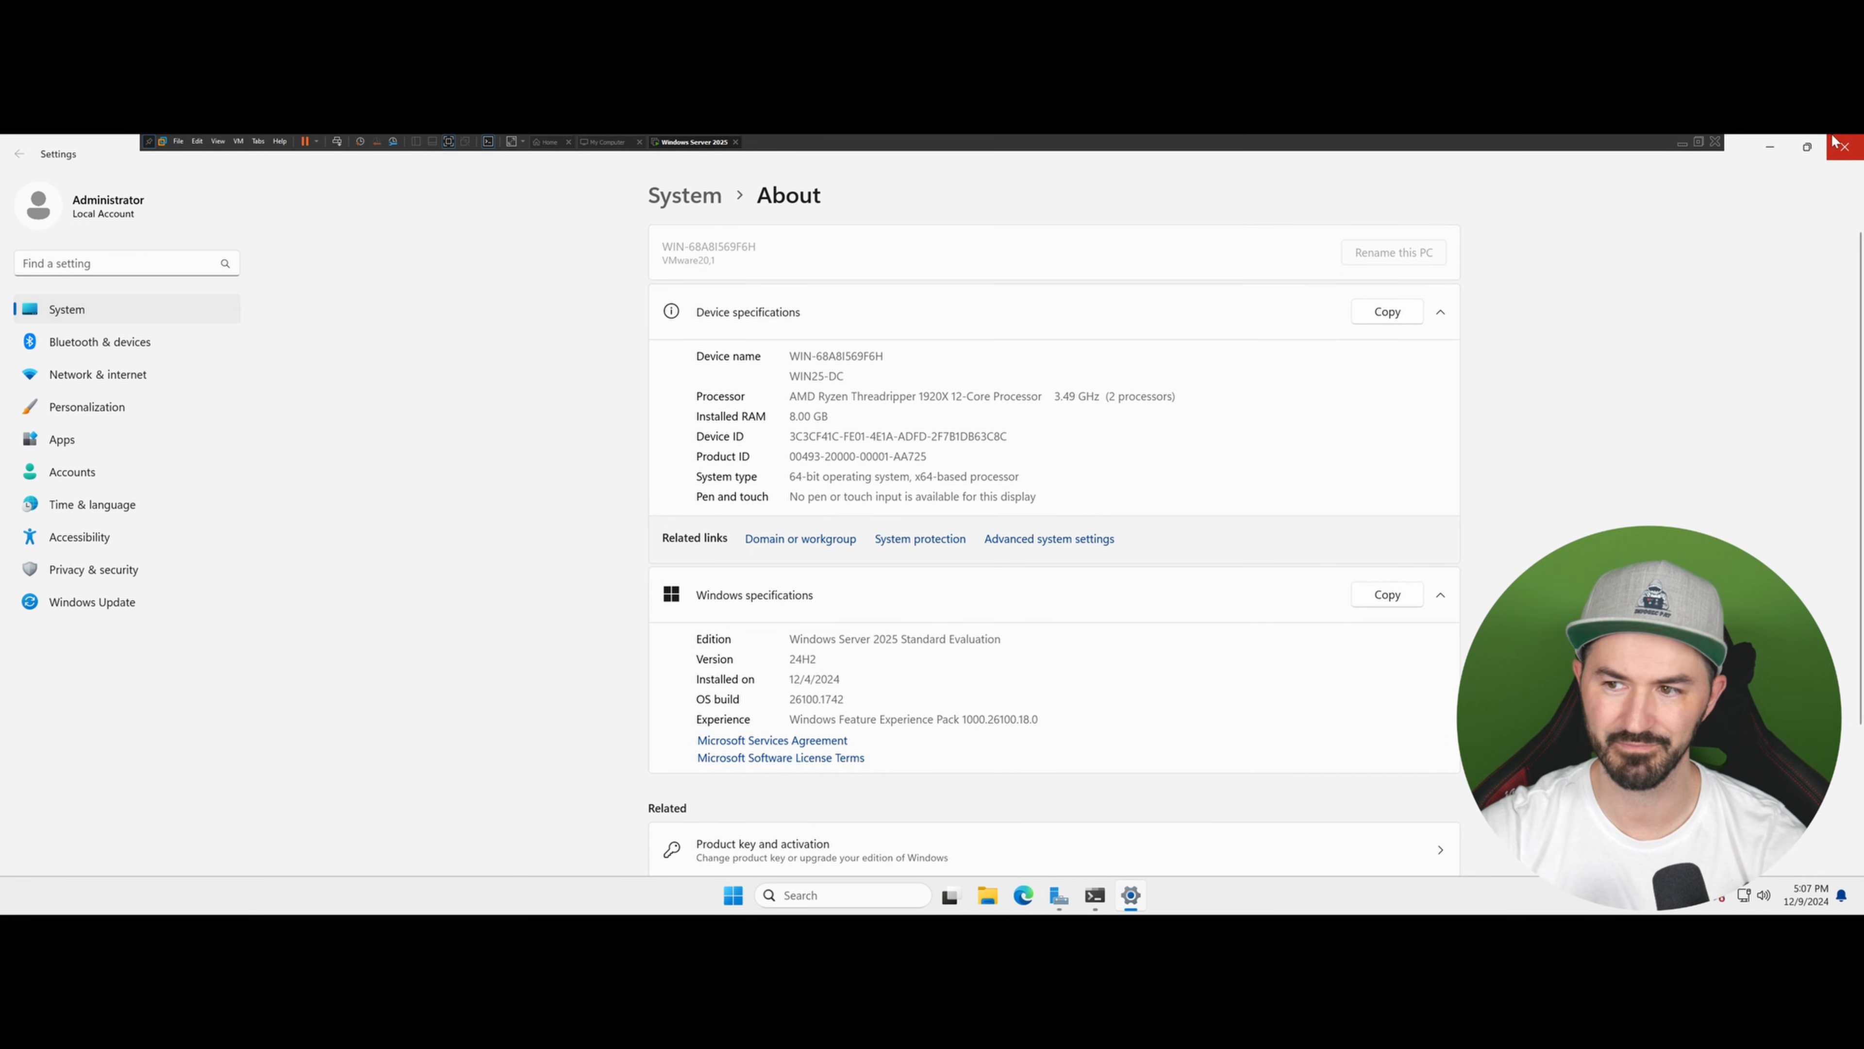
left_click(1844, 146)
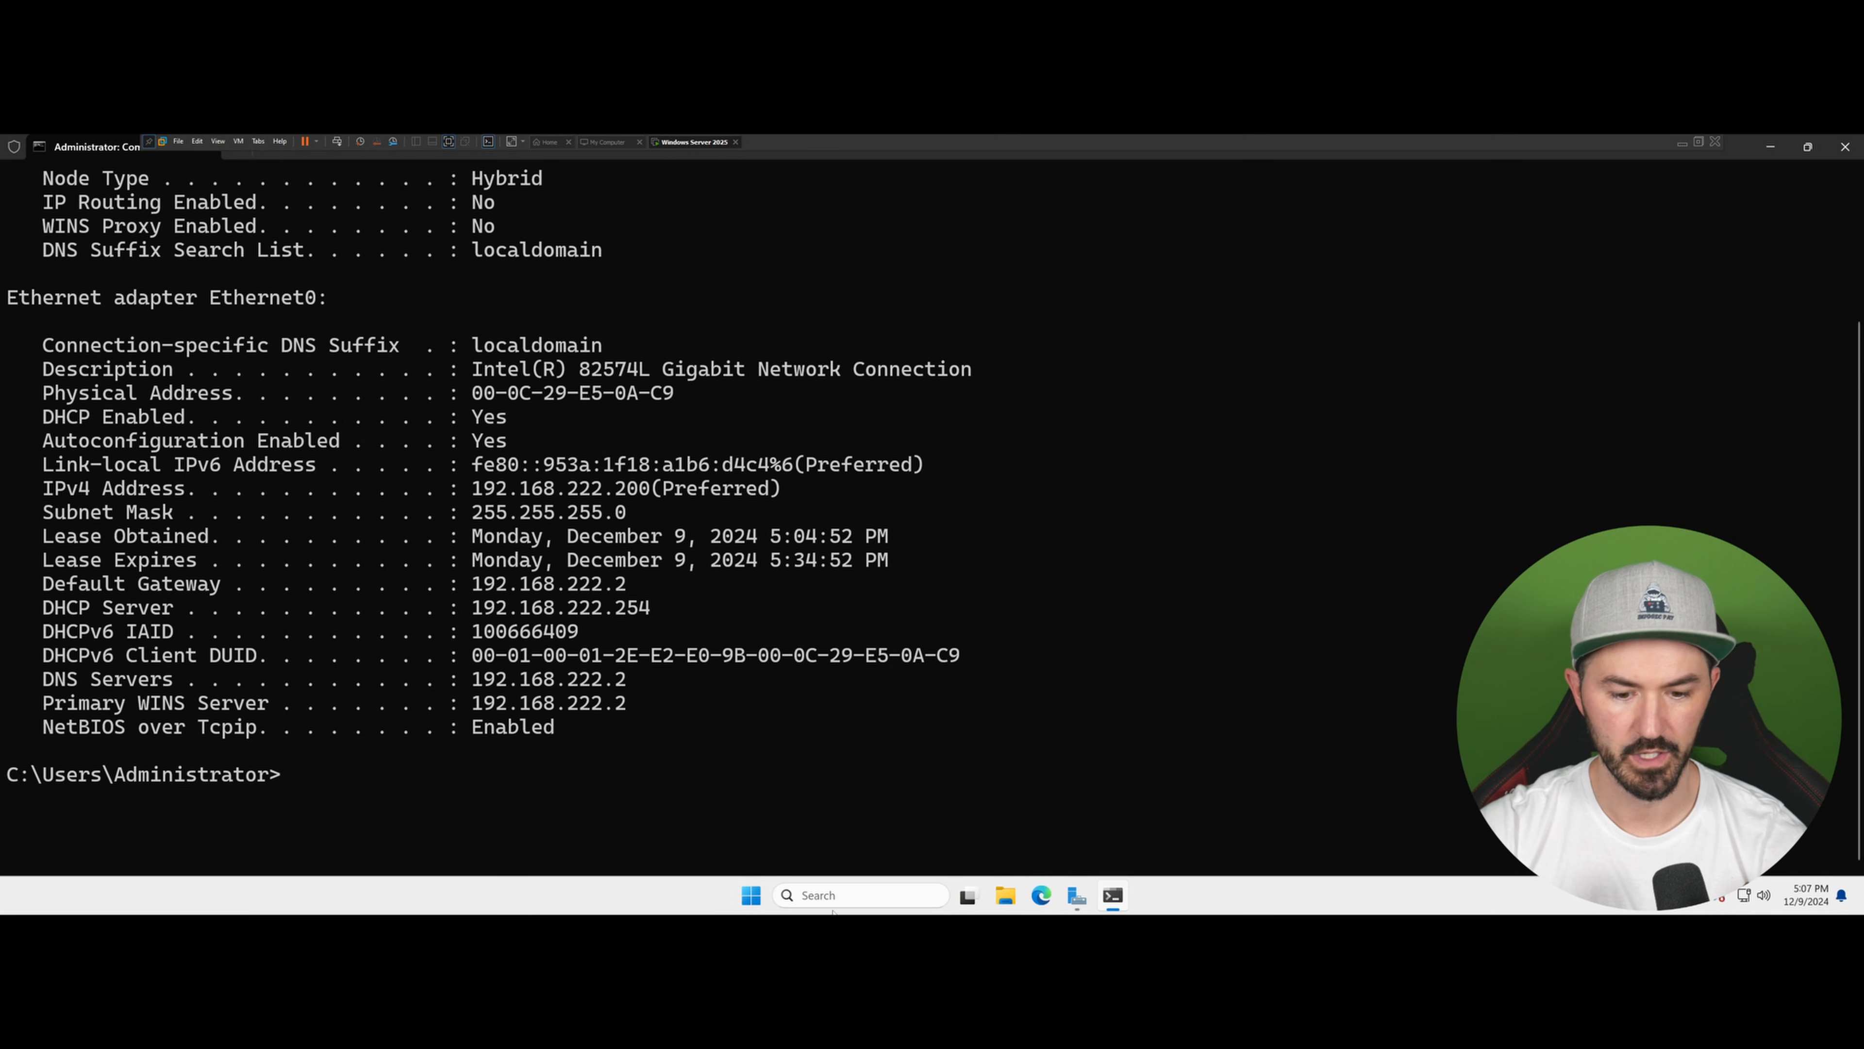
Step: Open Control Panel, switch its view to large icons, and maximize the window
left_click(752, 897)
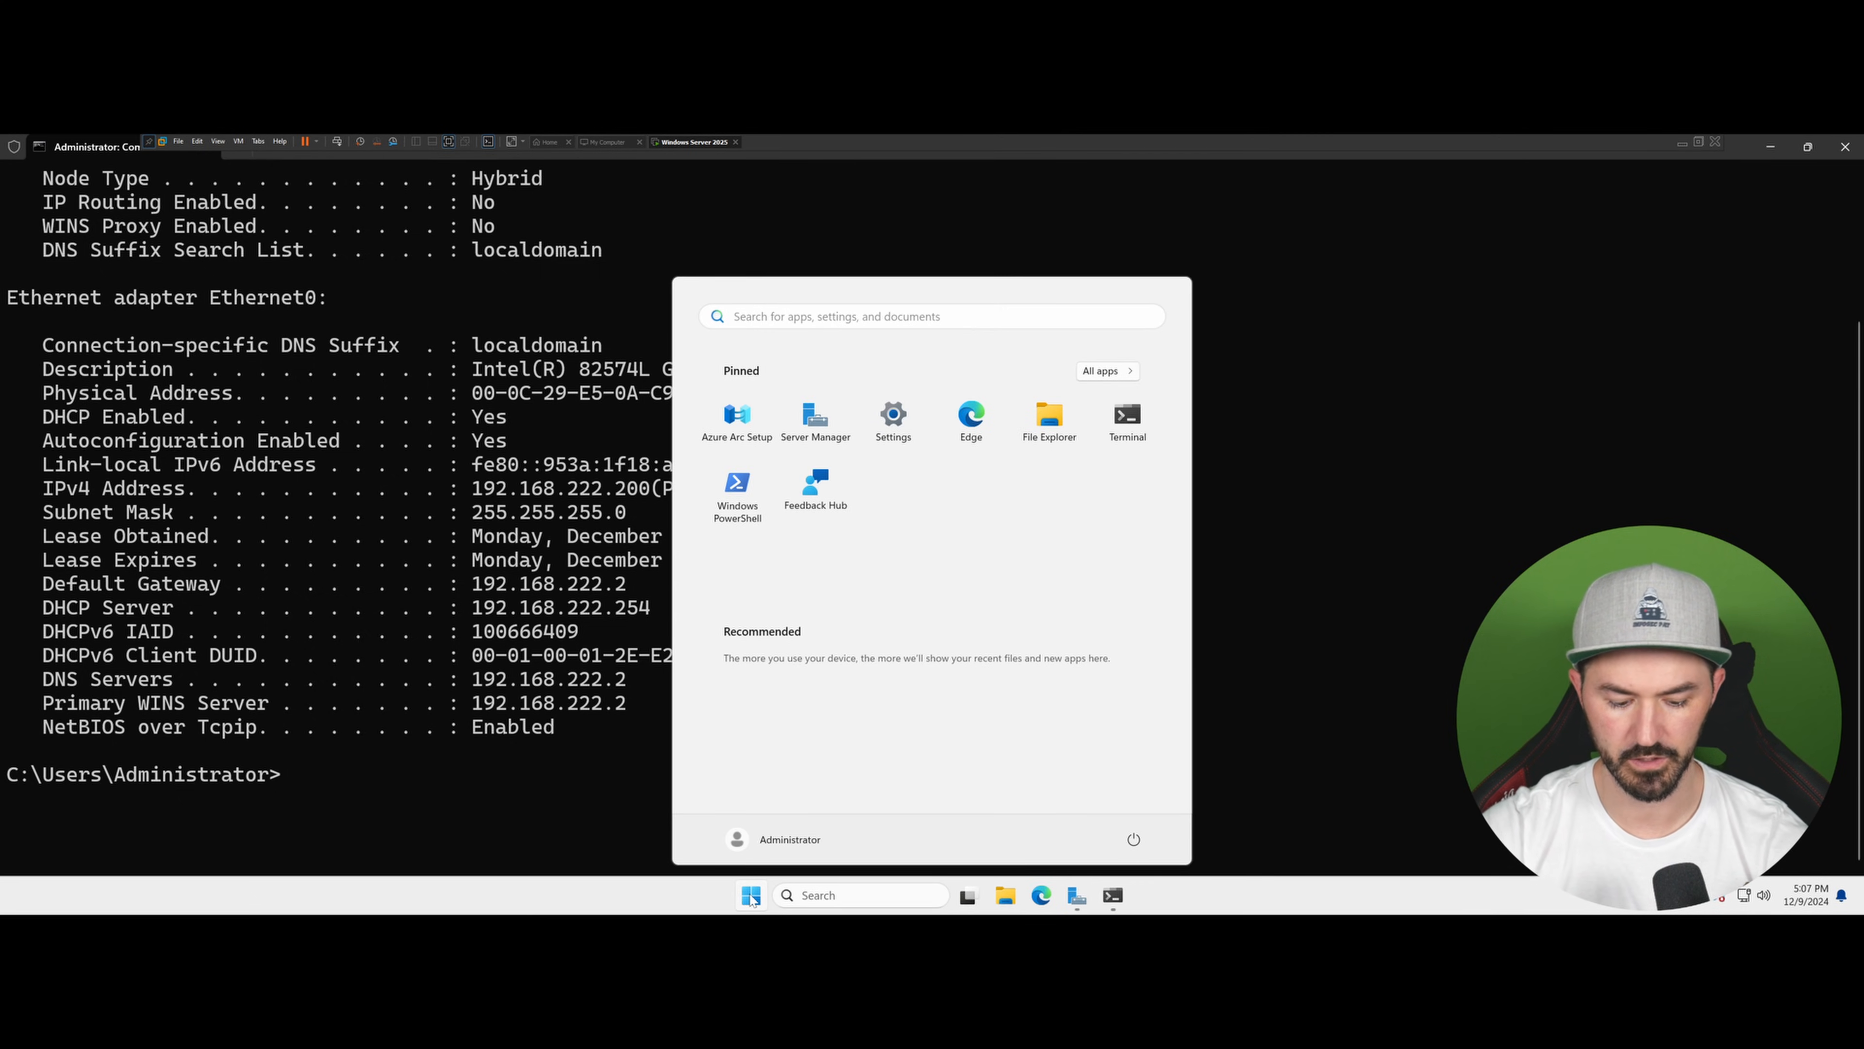
type("con")
key("Return")
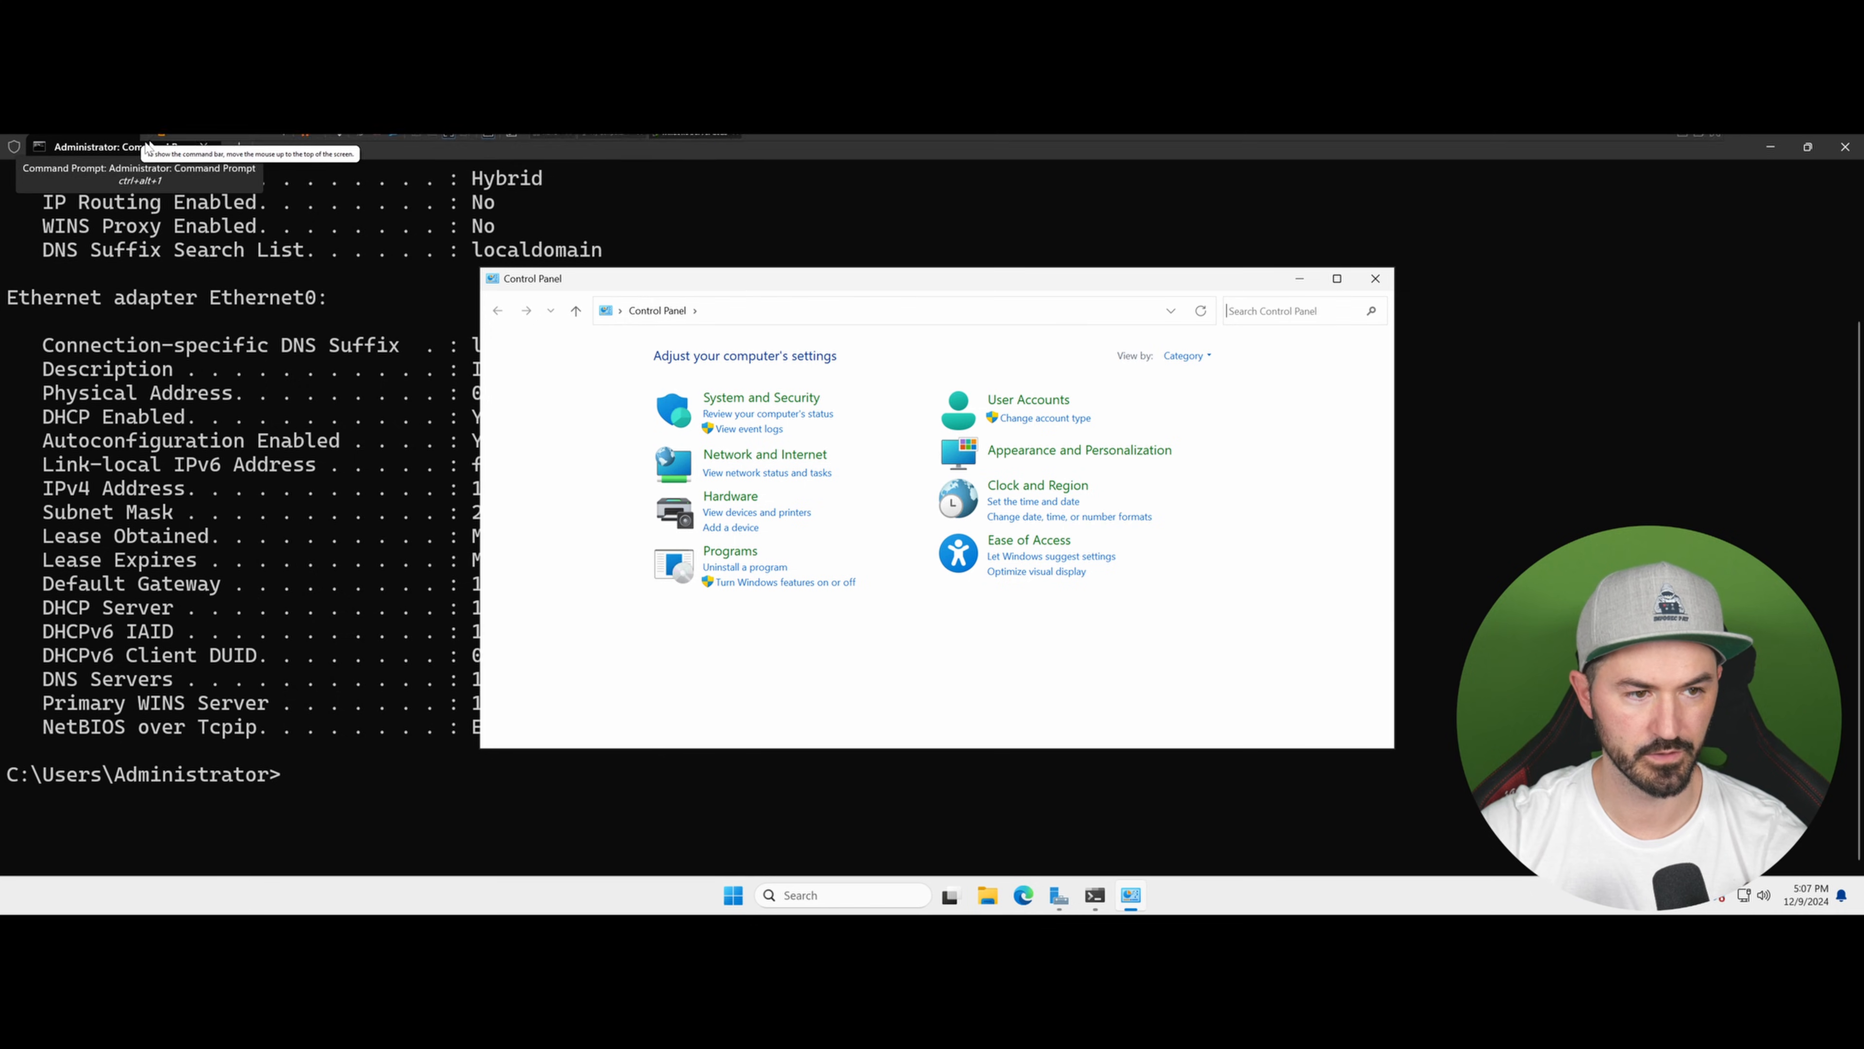
left_click(1187, 356)
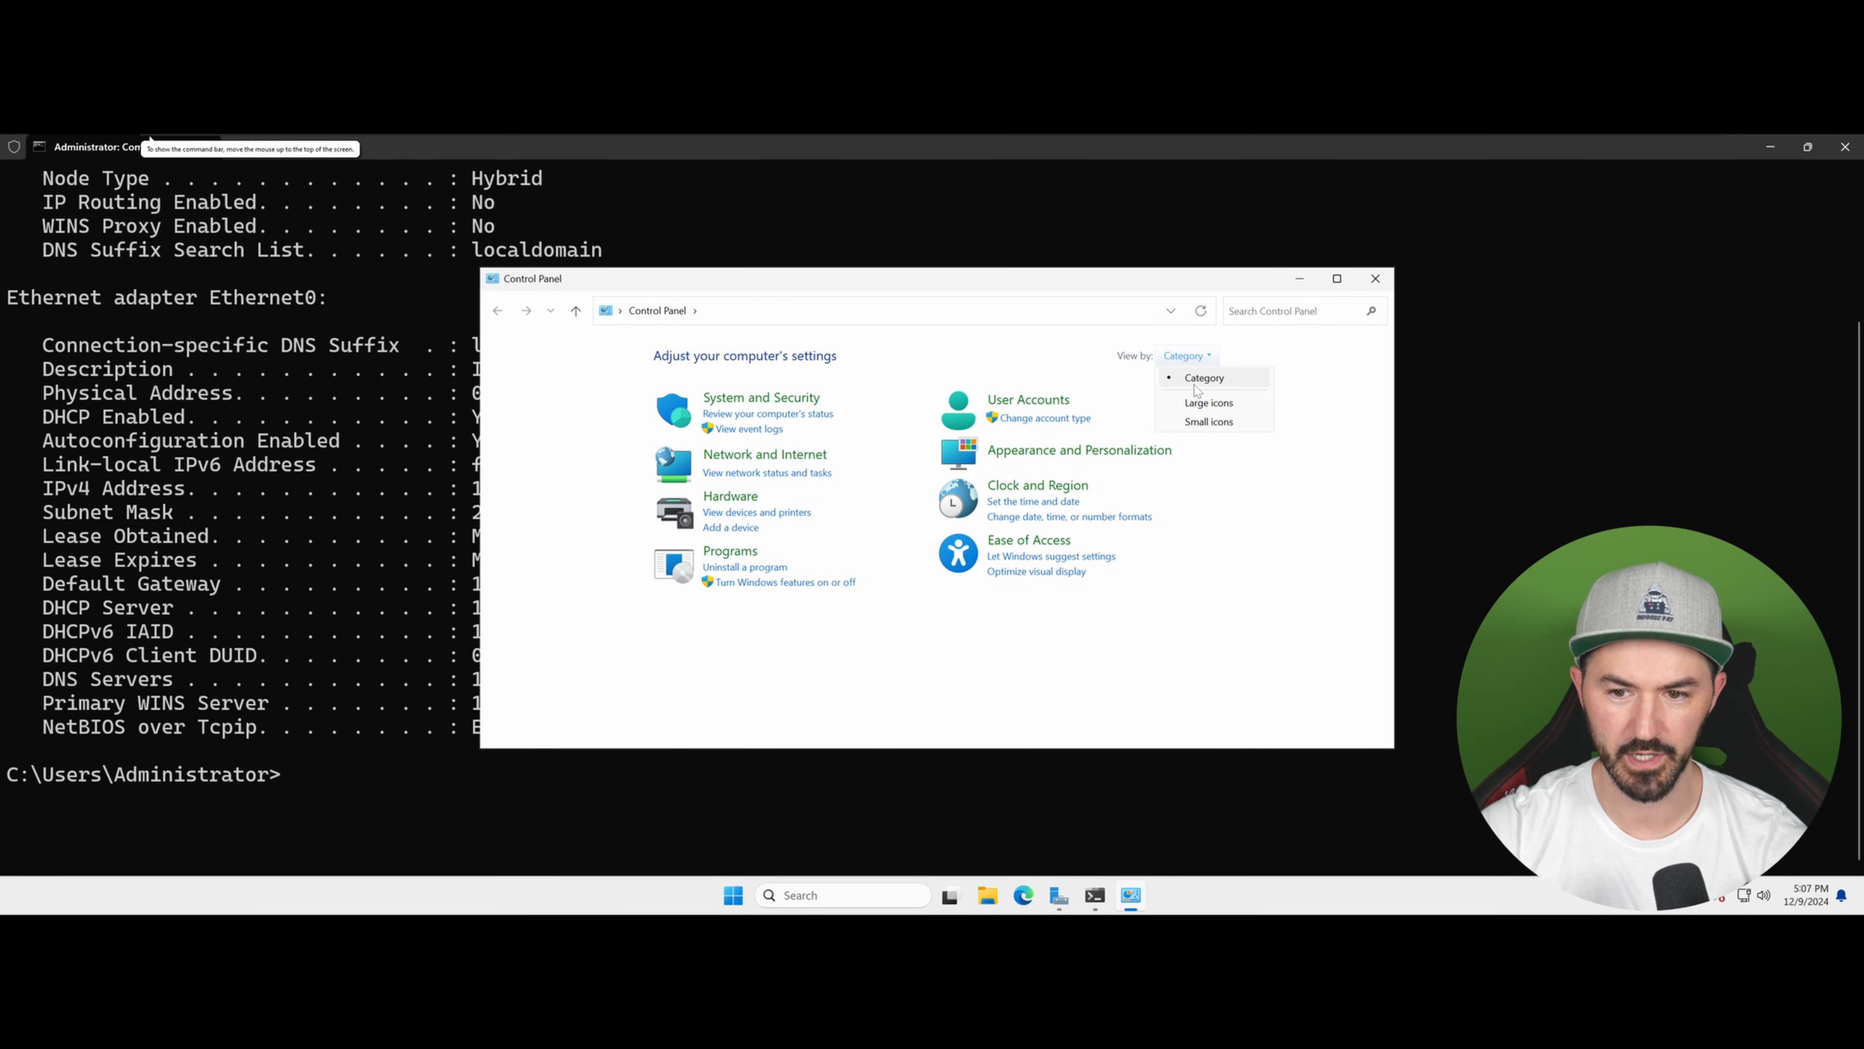
left_click(1193, 403)
left_click(1337, 278)
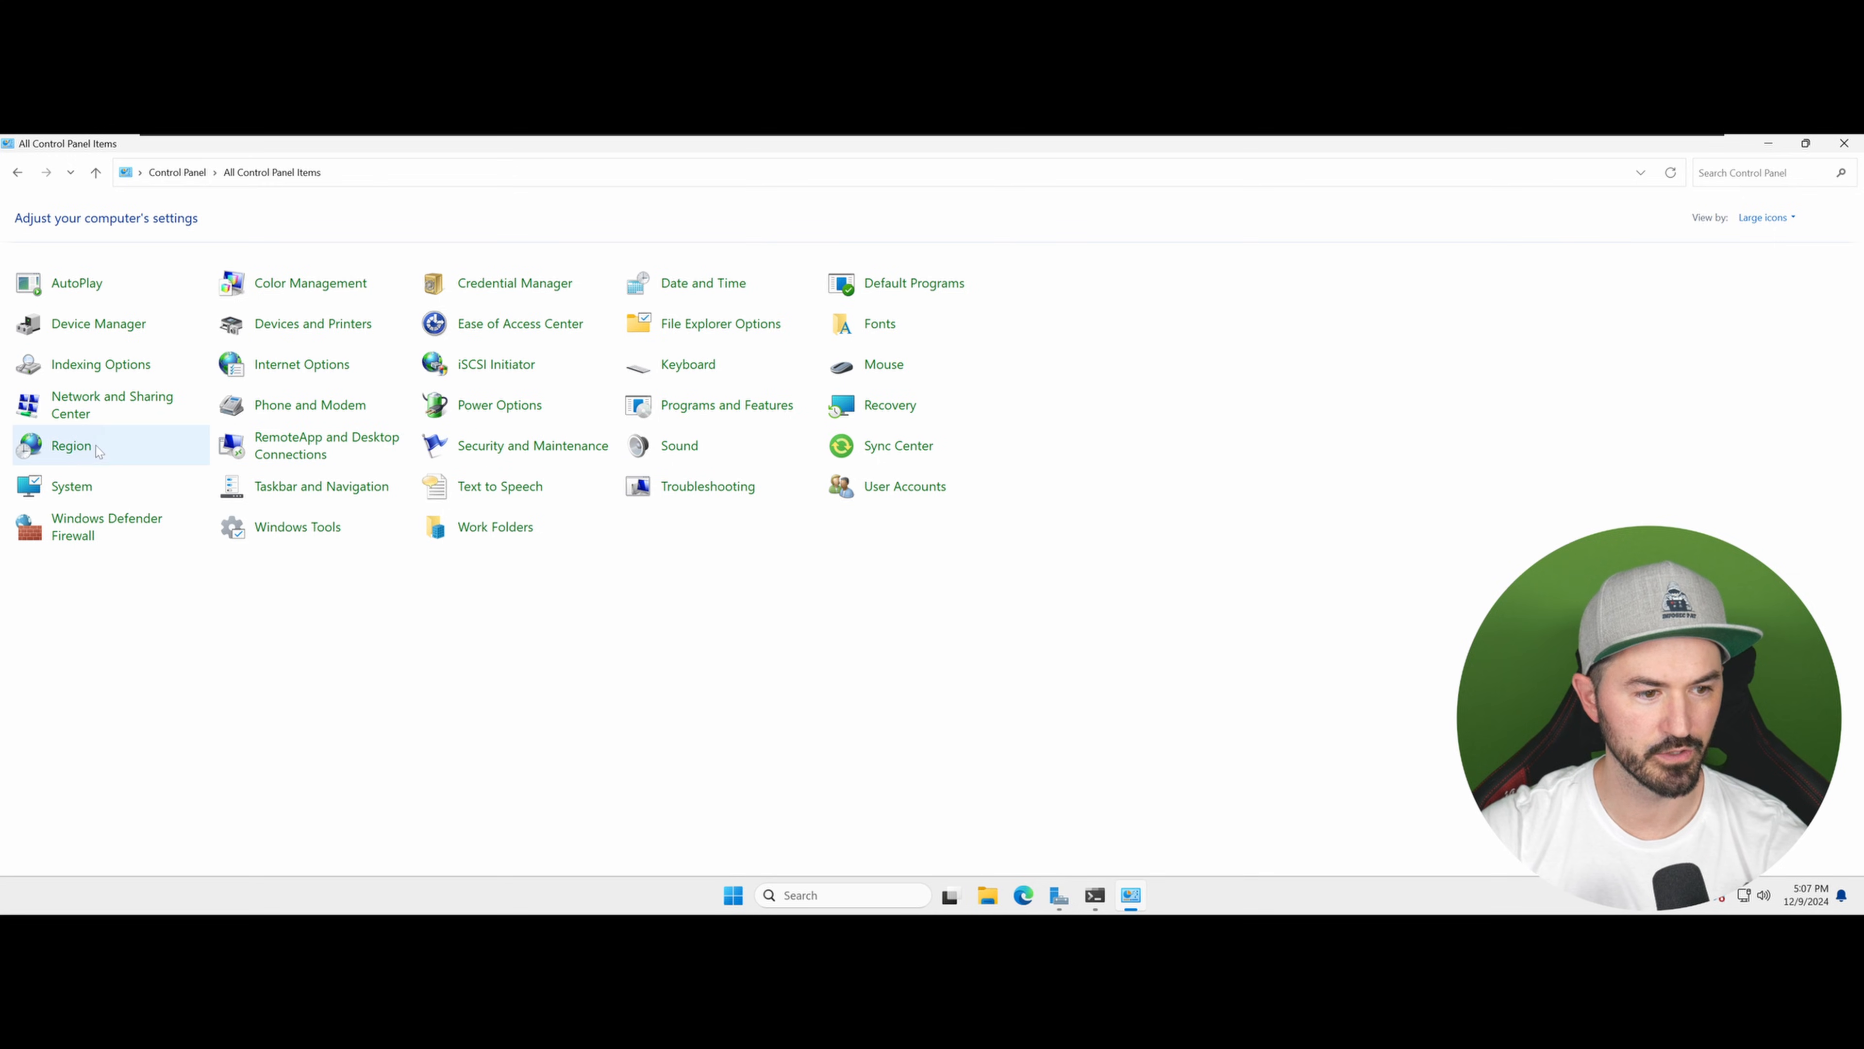
Step: Open the Ethernet0 adapter's status from Network and Sharing Center and examine its connection details
left_click(86, 410)
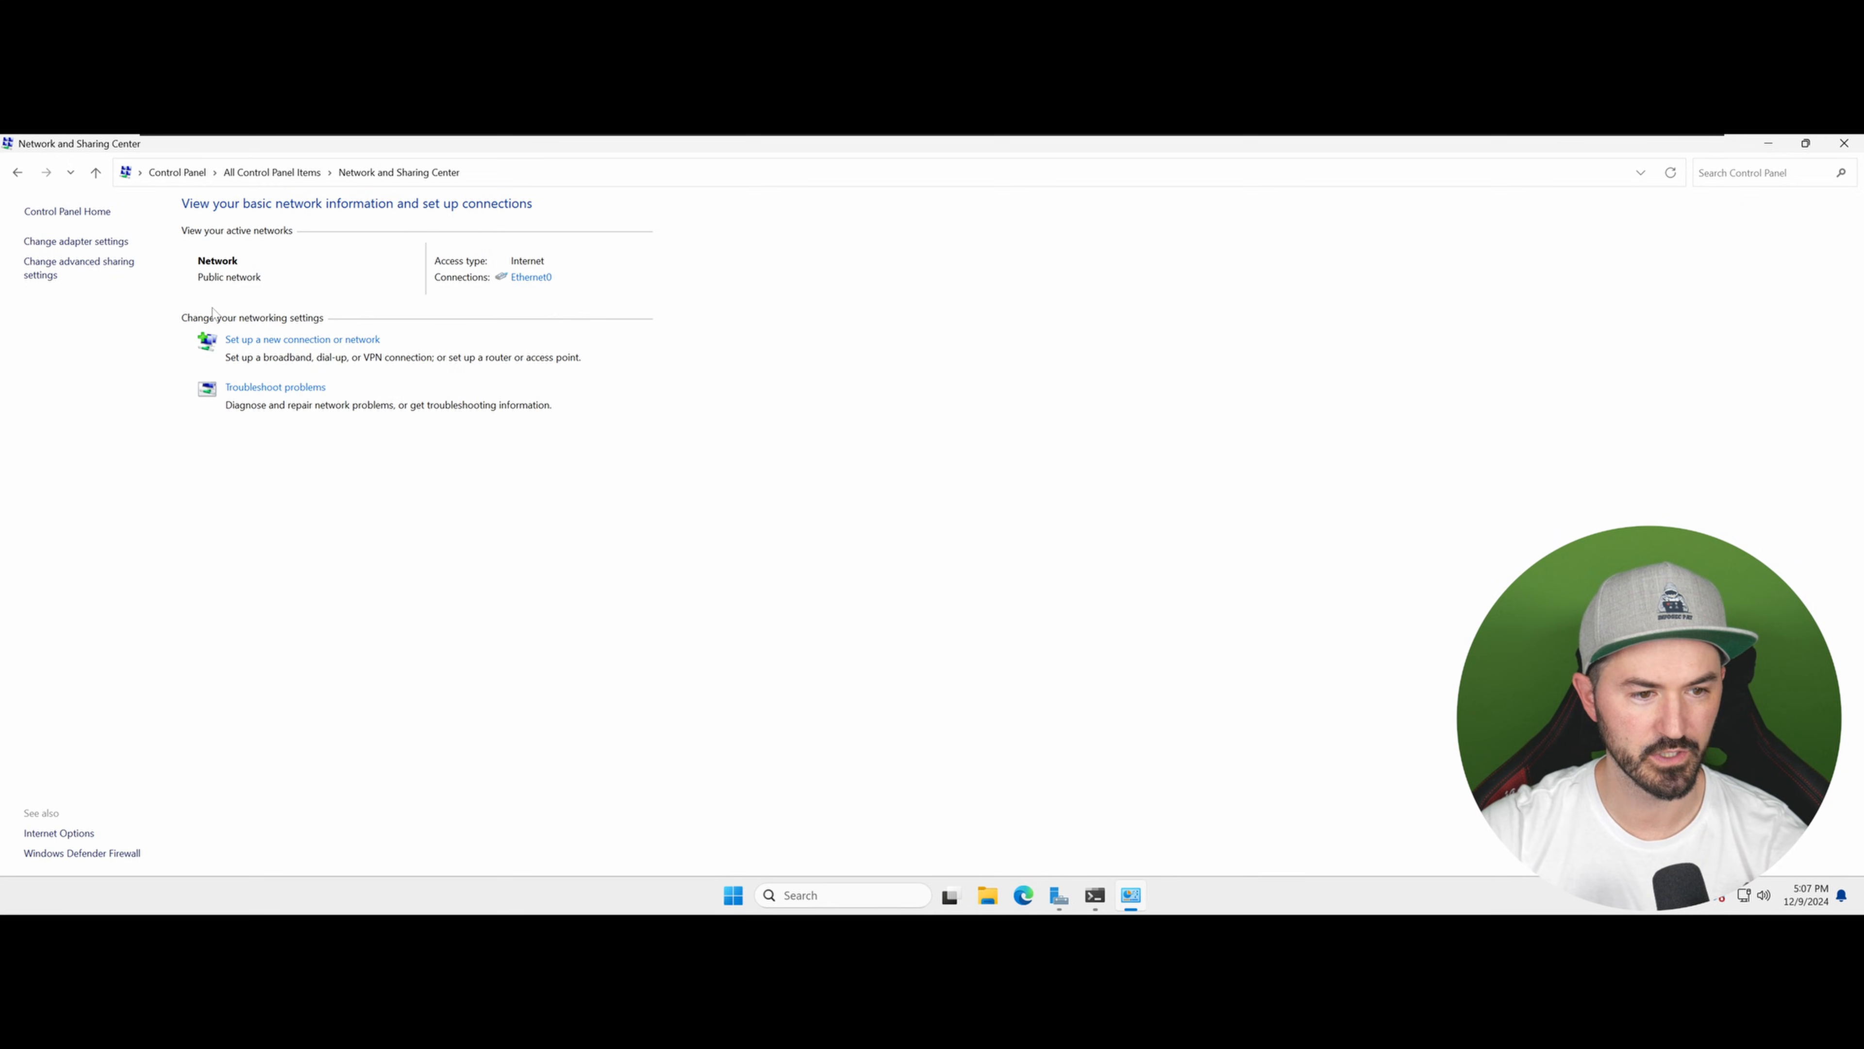
left_click(108, 244)
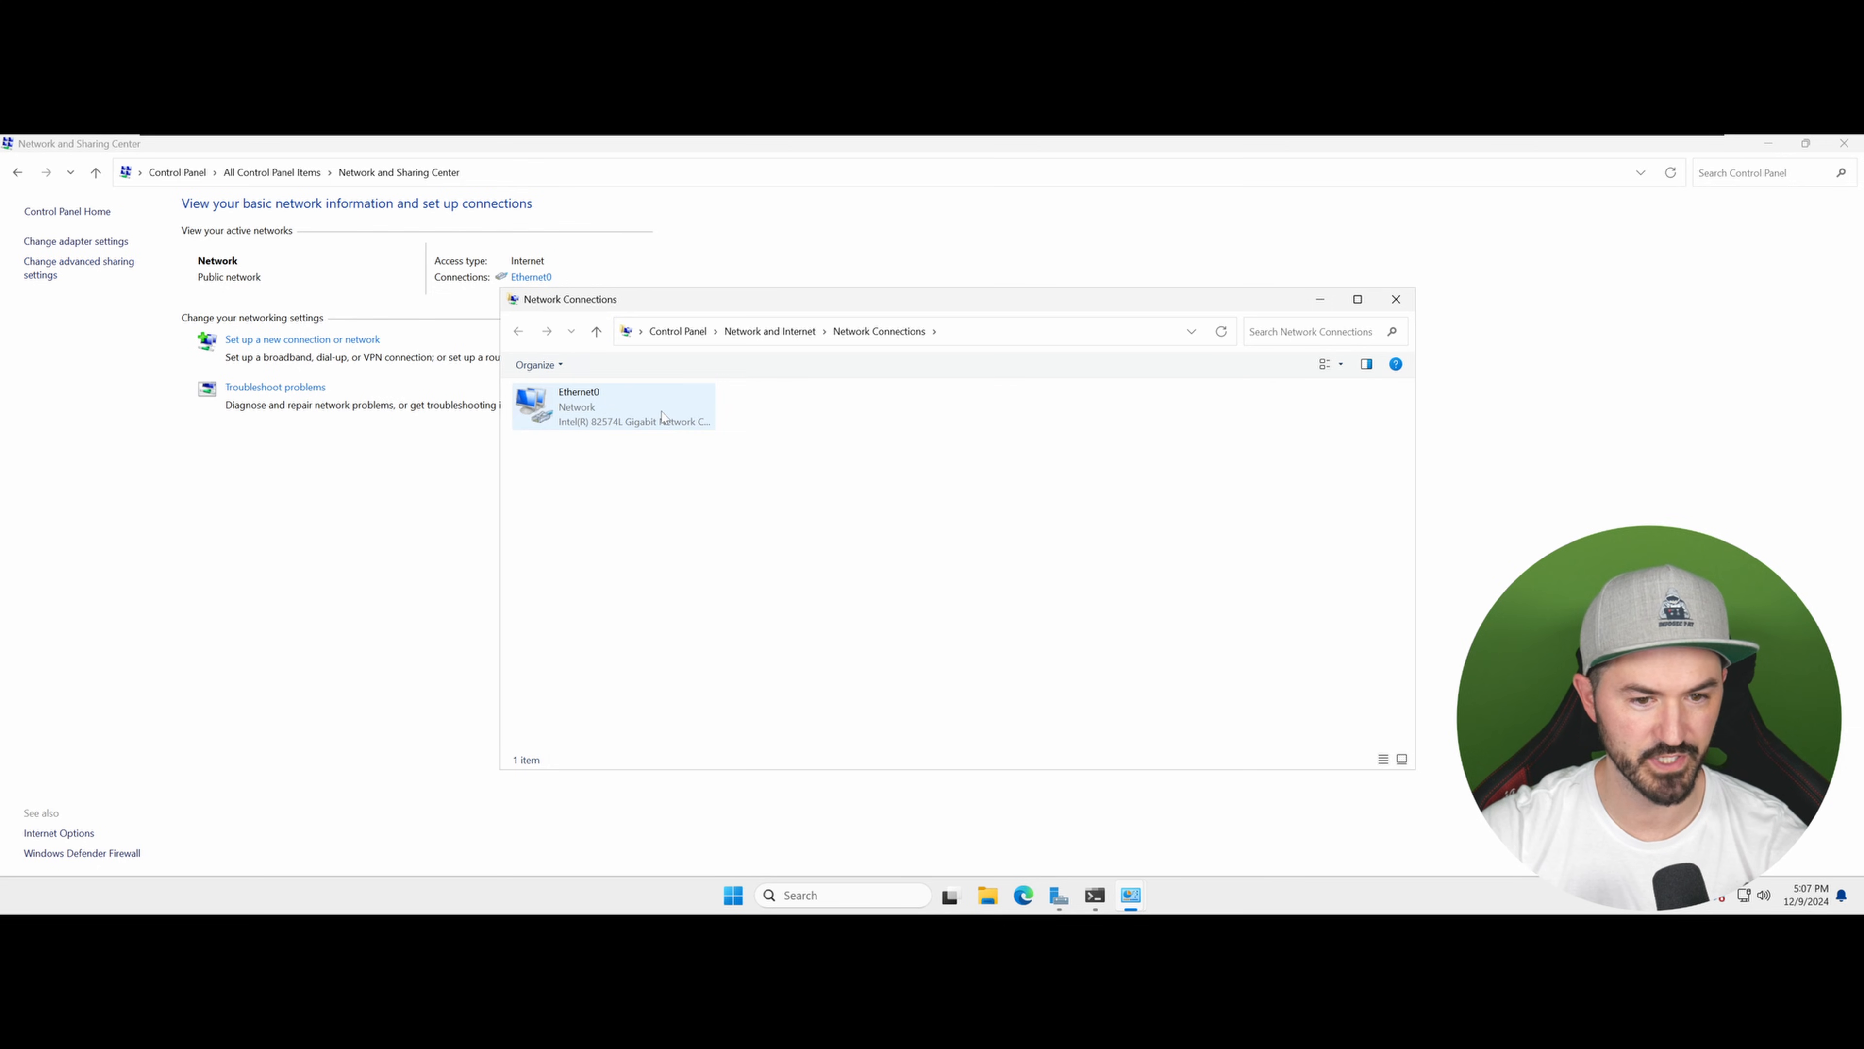
left_click(592, 418)
double_click(592, 419)
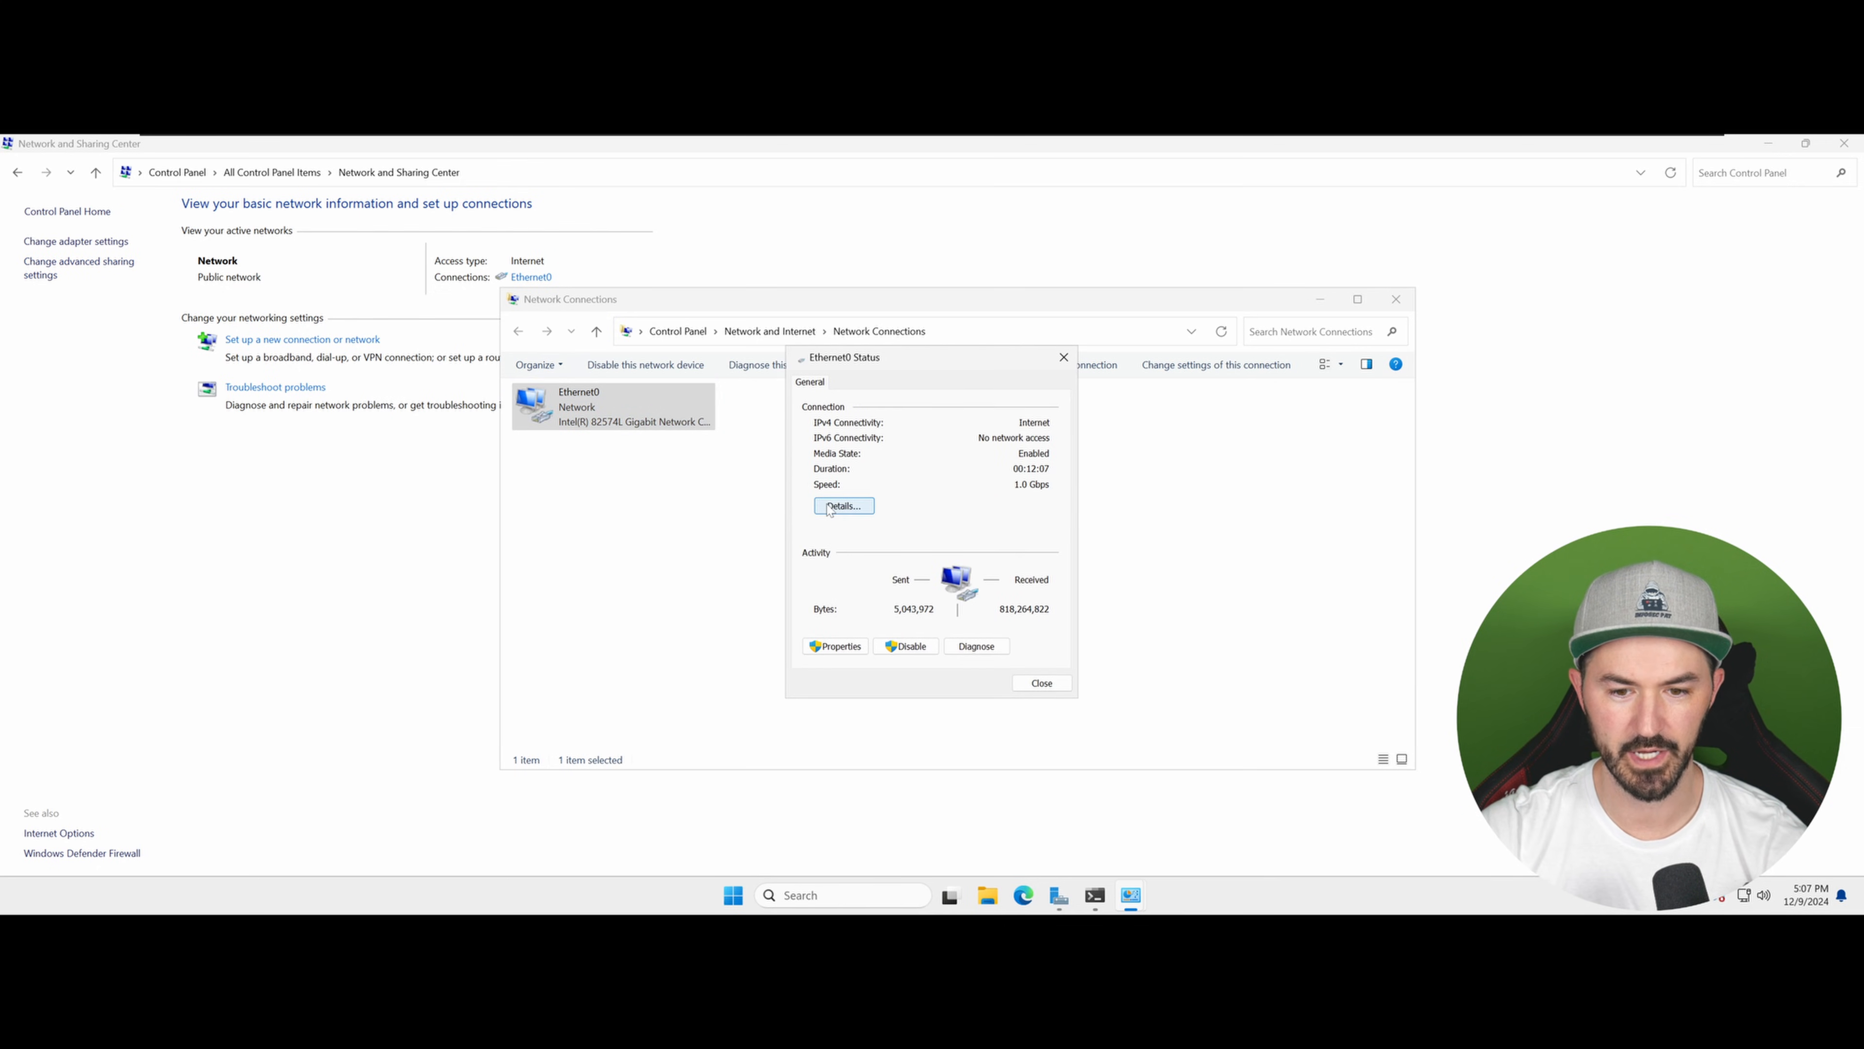
left_click(845, 507)
left_click(976, 492)
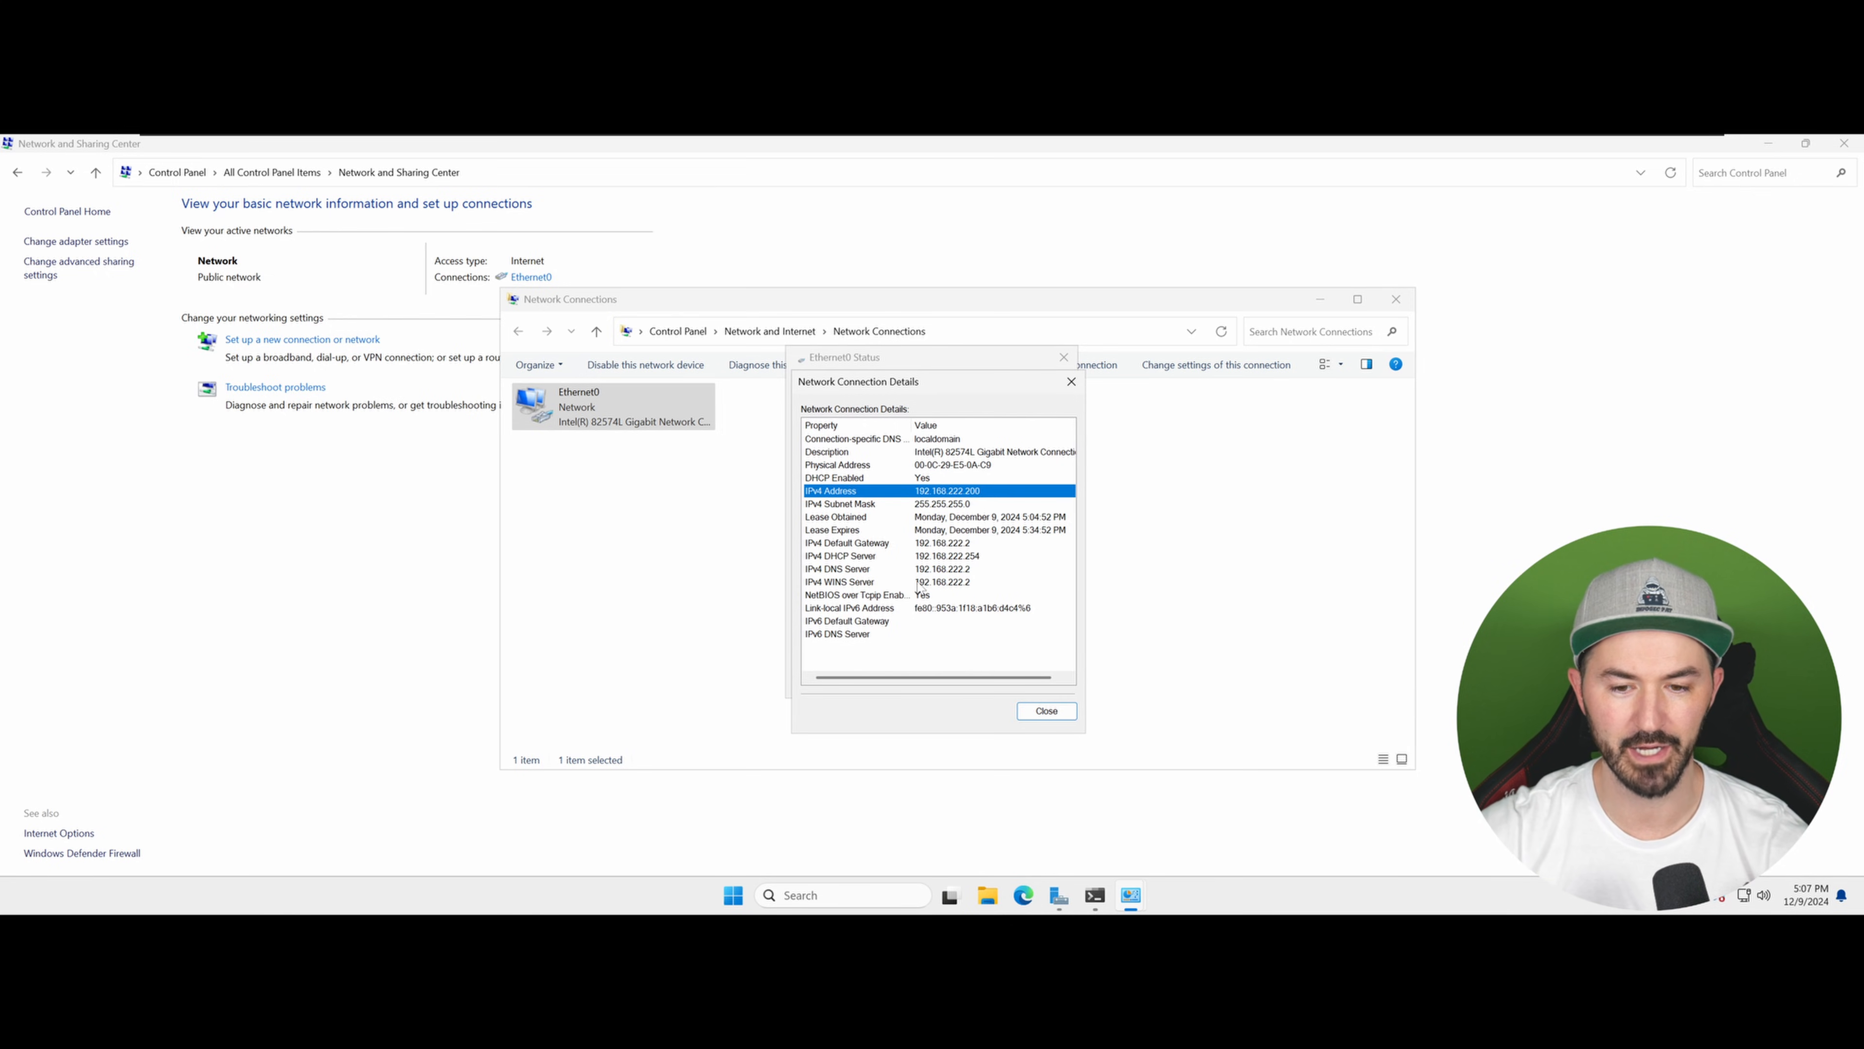
left_click(1071, 382)
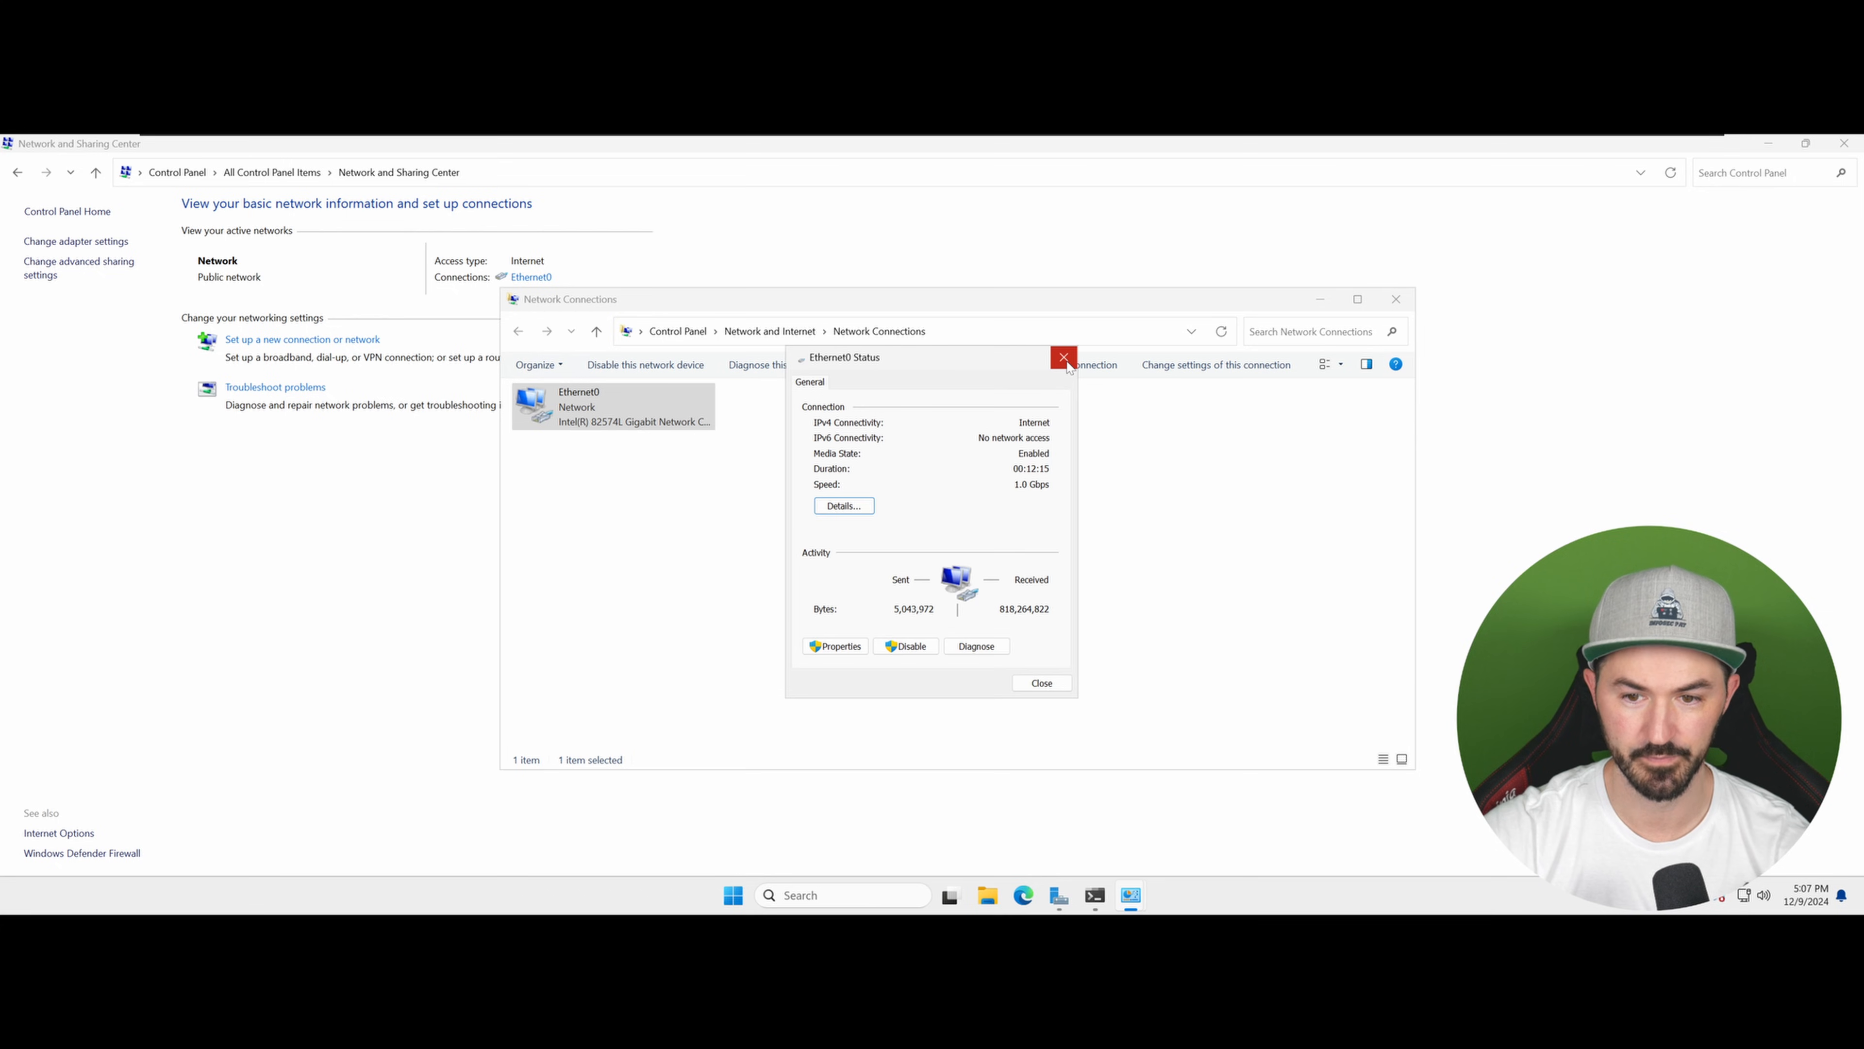
Step: Open the Internet Protocol Version 4 (TCP/IPv4) properties of the Ethernet0 adapter
left_click(835, 646)
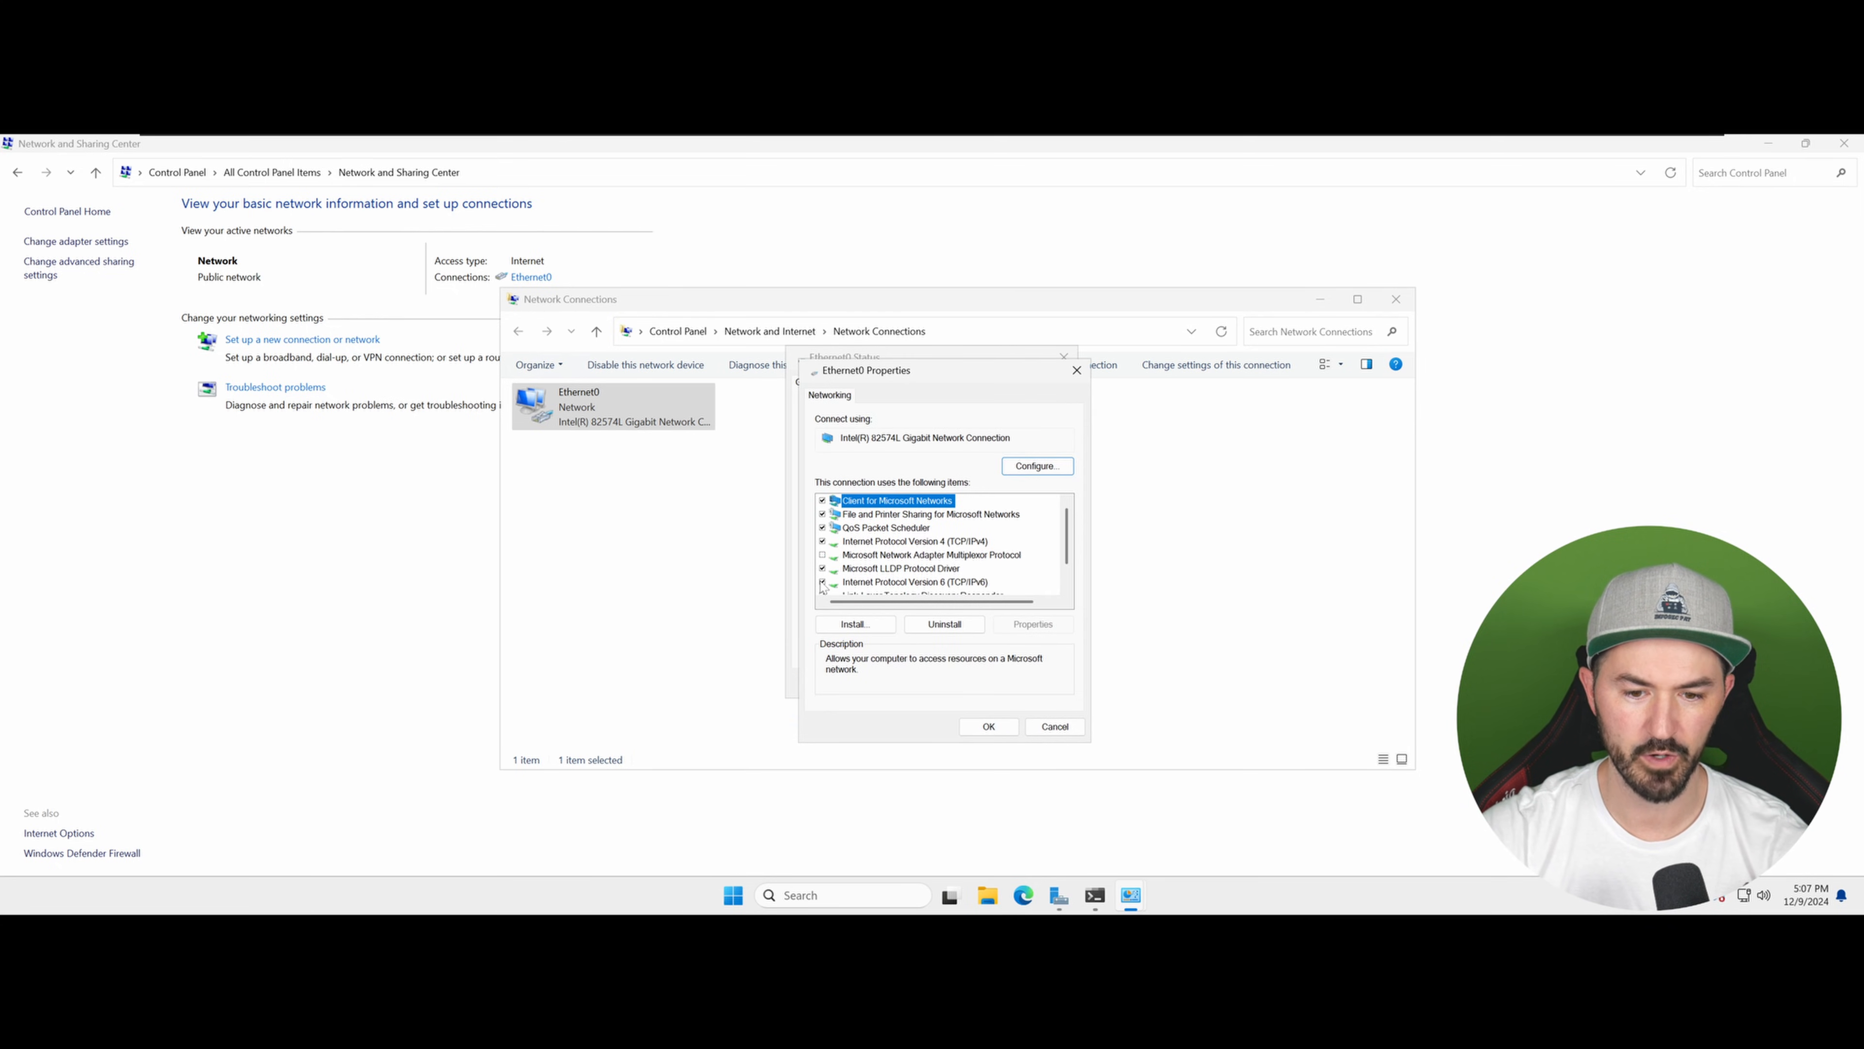
left_click(823, 581)
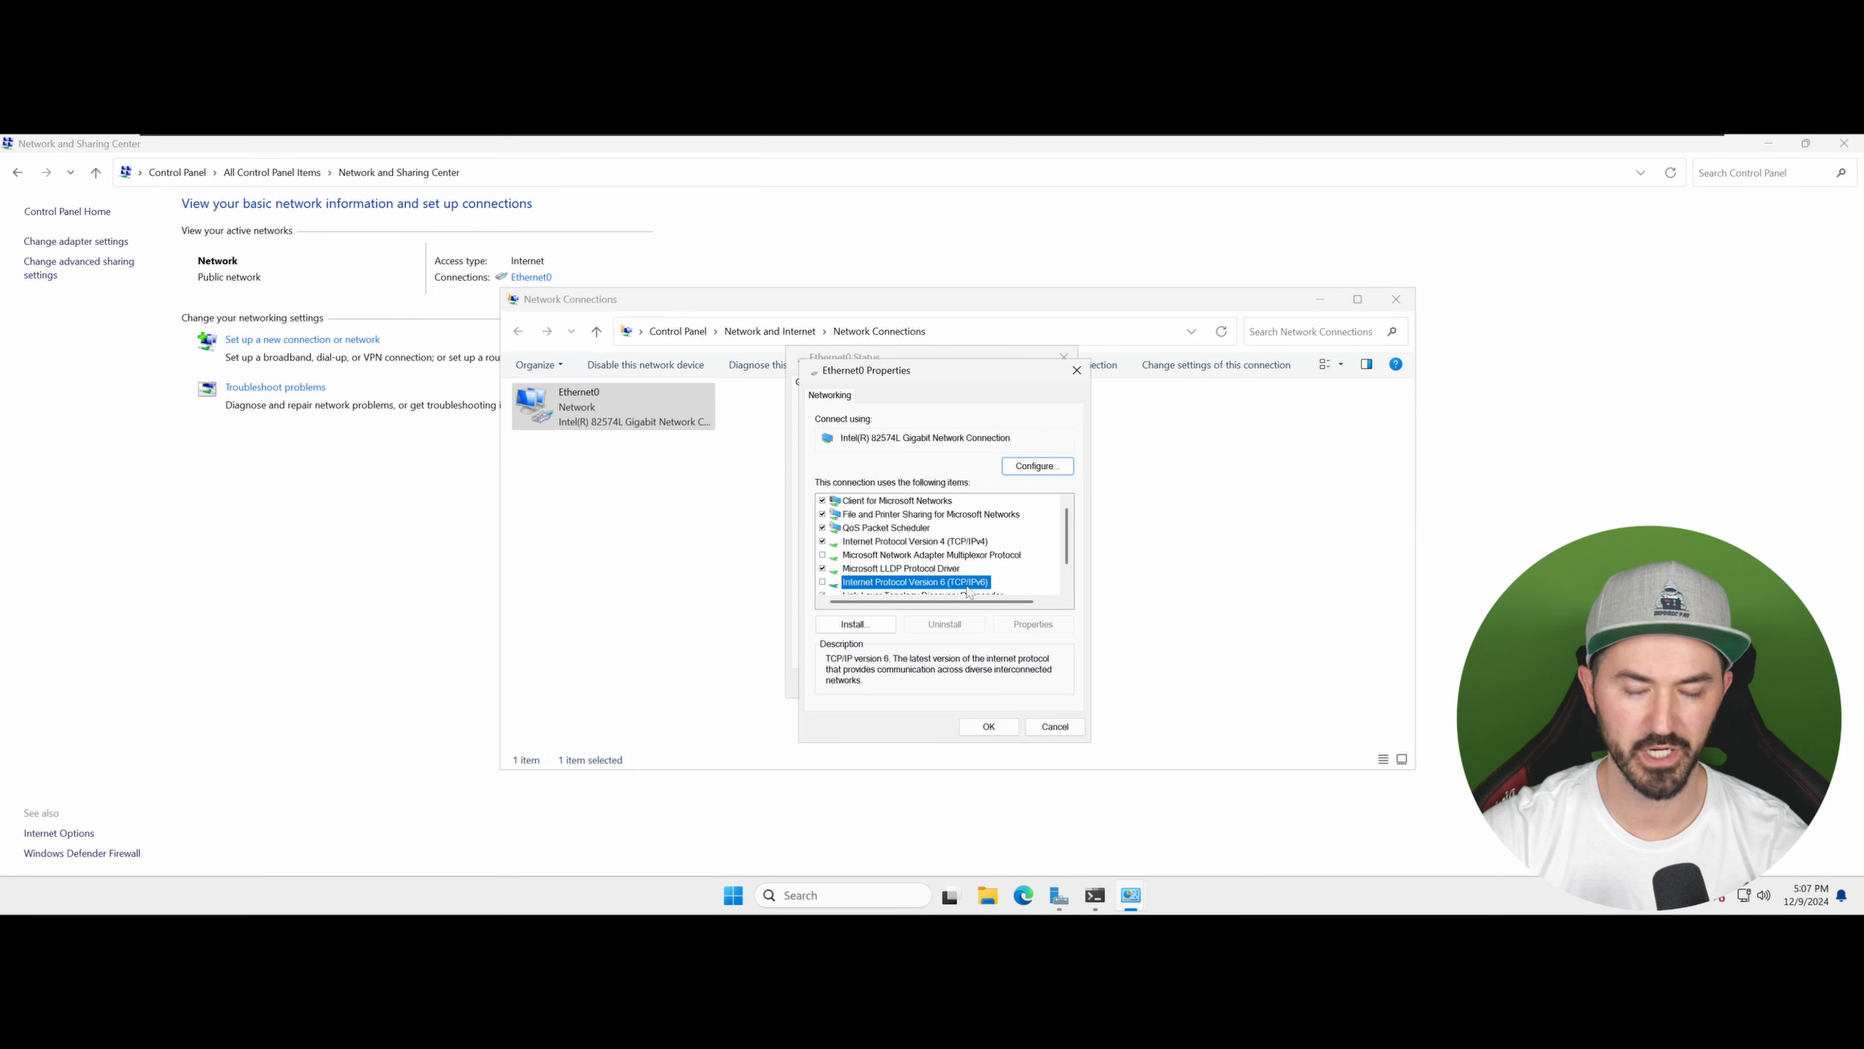
left_click(952, 544)
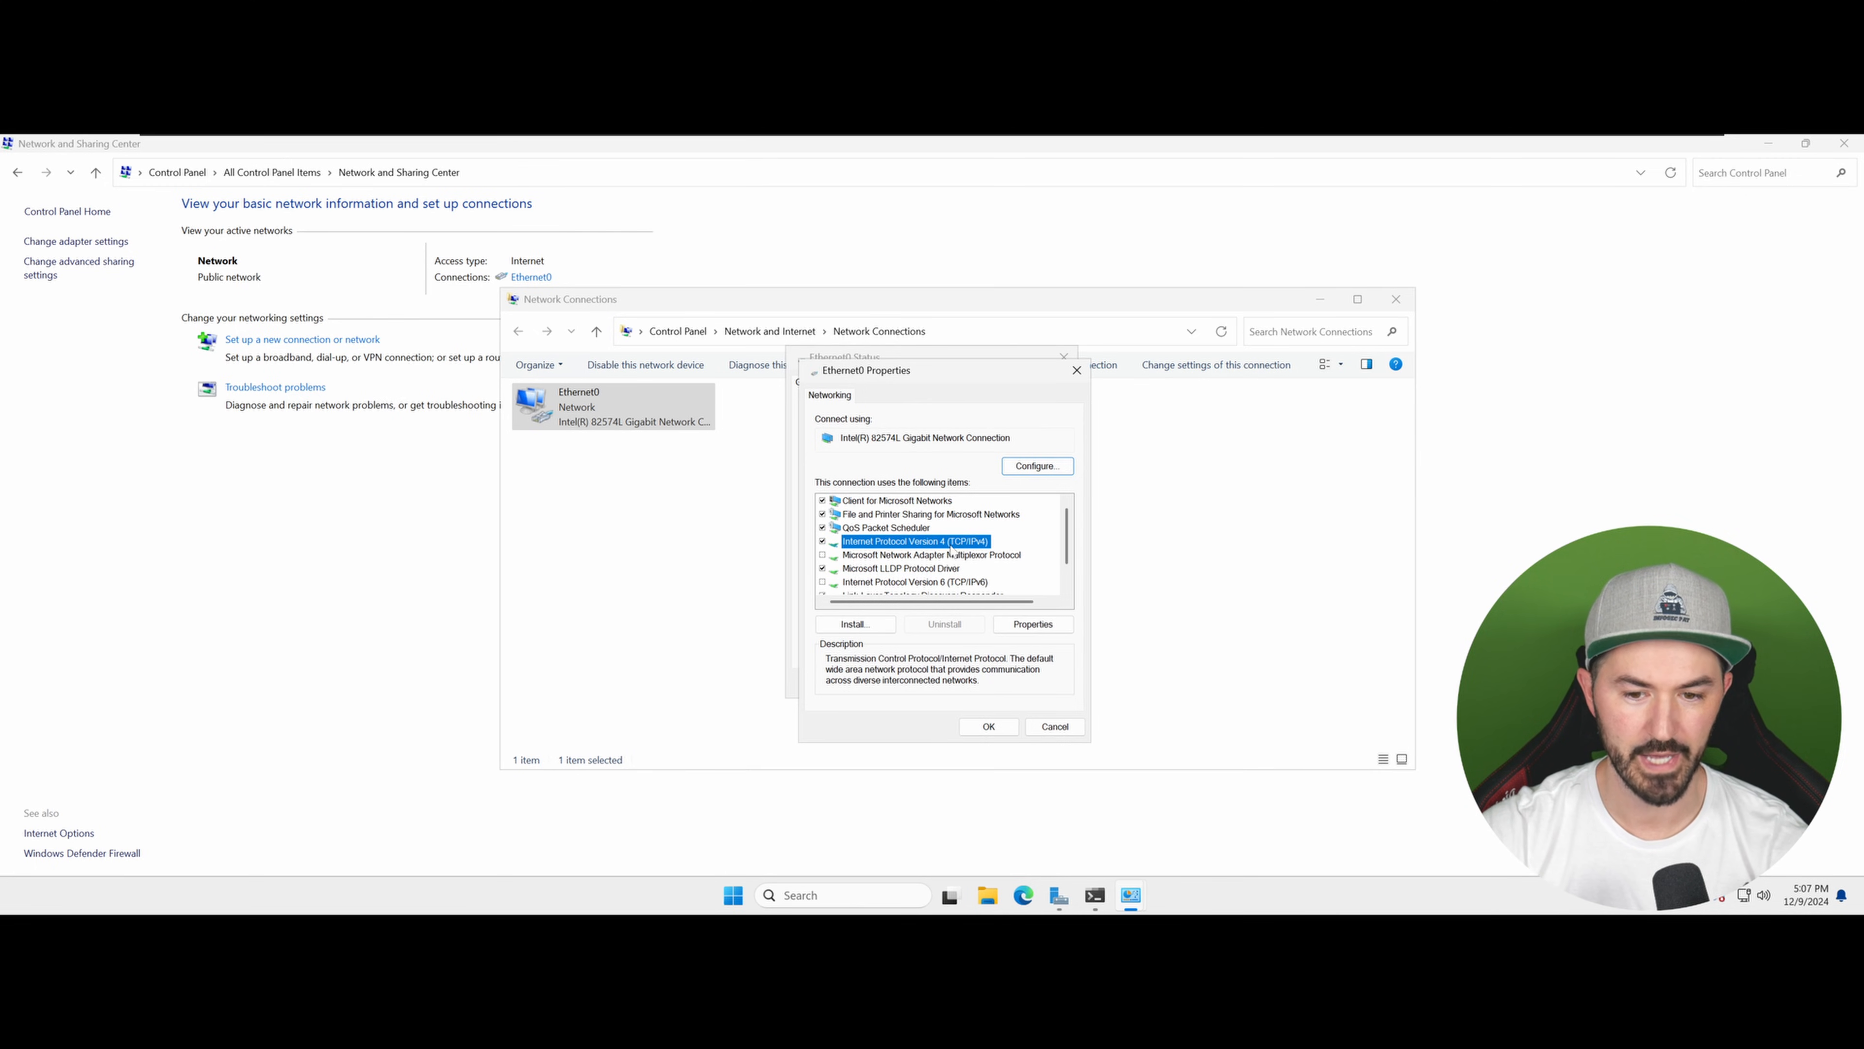
left_click(1029, 623)
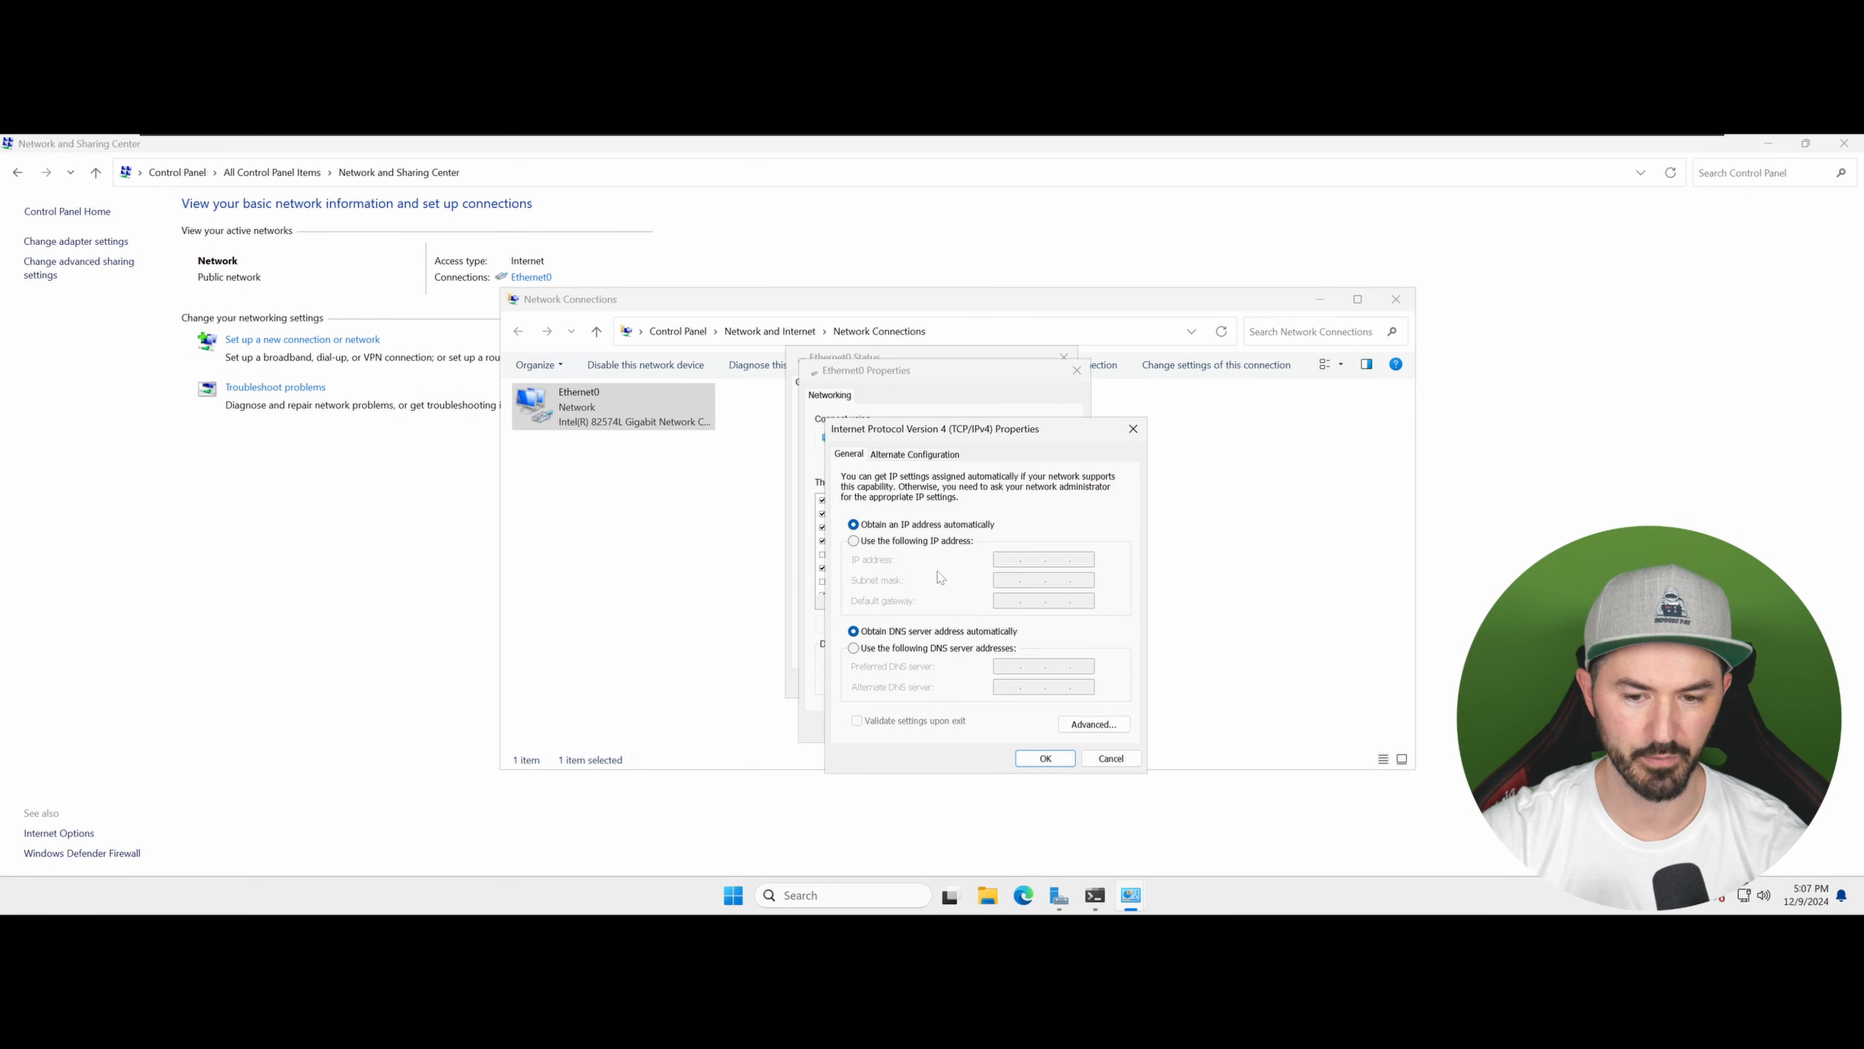
Step: Assign static IP 192.168.222.199, mask 255.255.255.0, gateway 192.168.222.2, and DNS servers 192.168.222.199 and 8.8.8.8
left_click(892, 542)
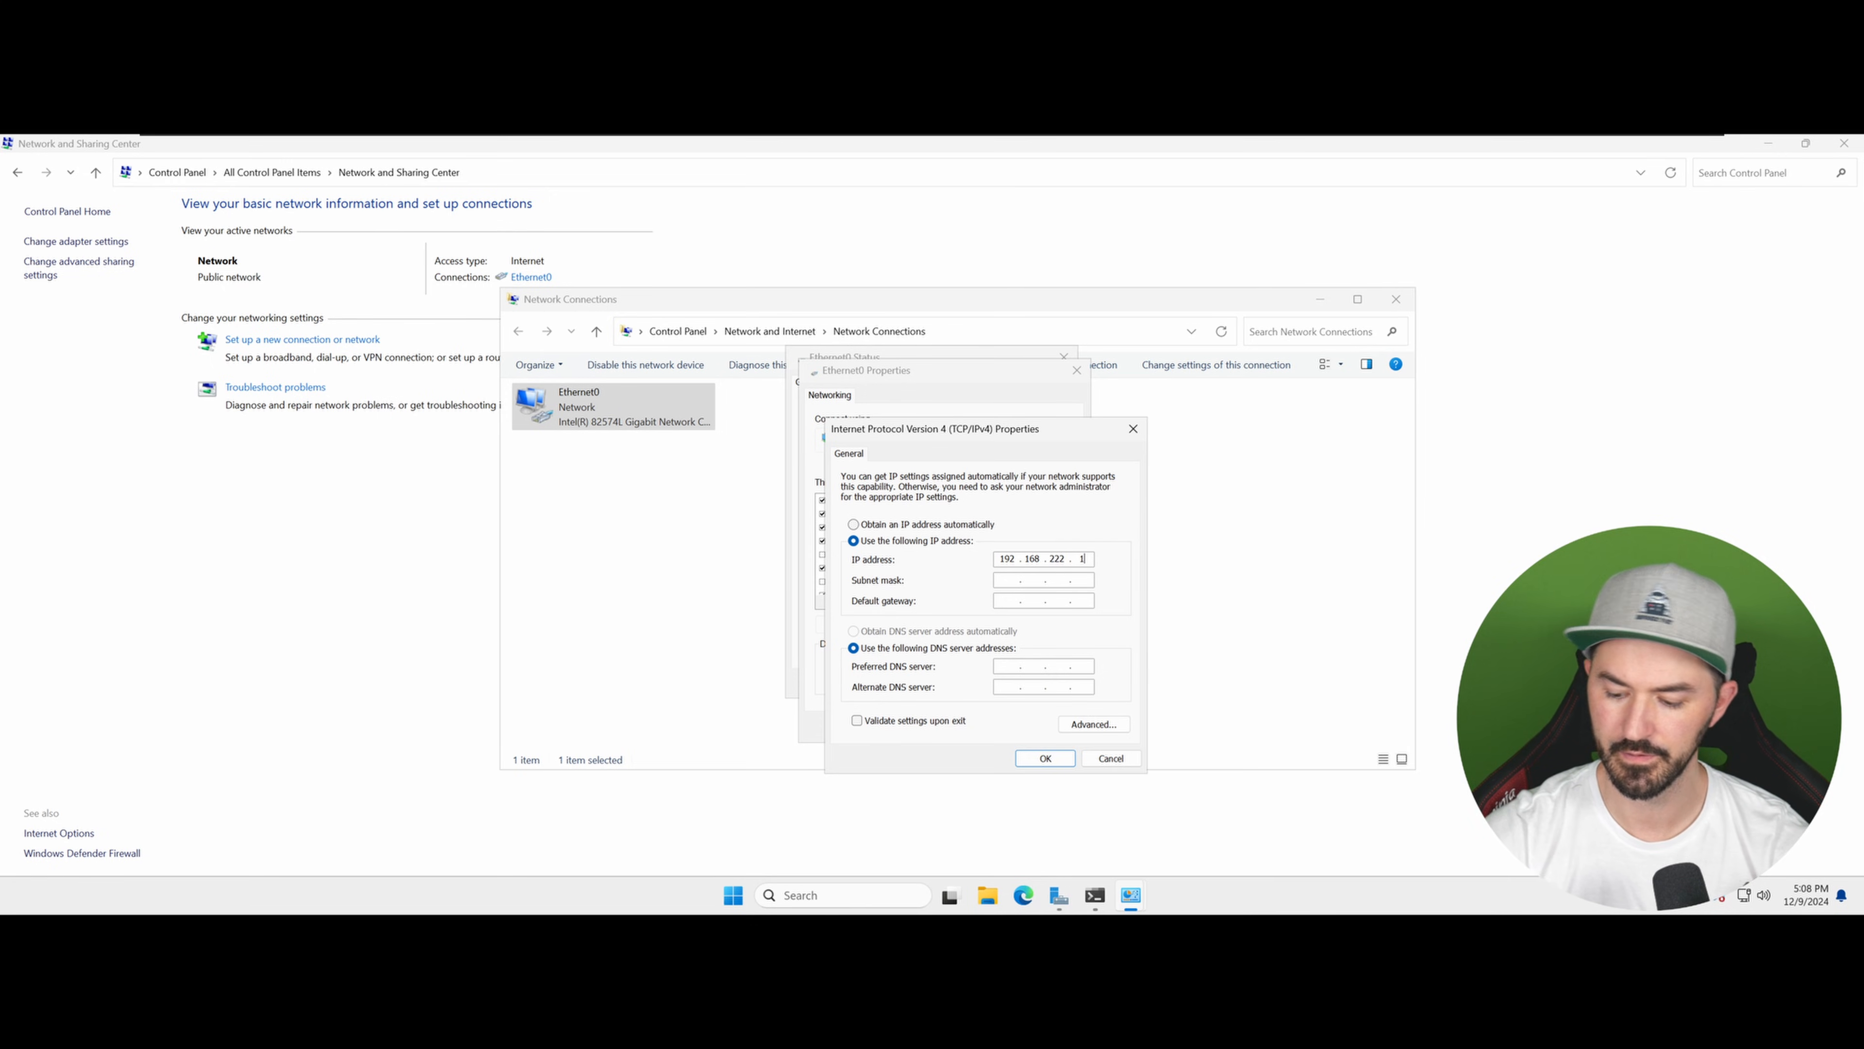
type("99")
key("Tab")
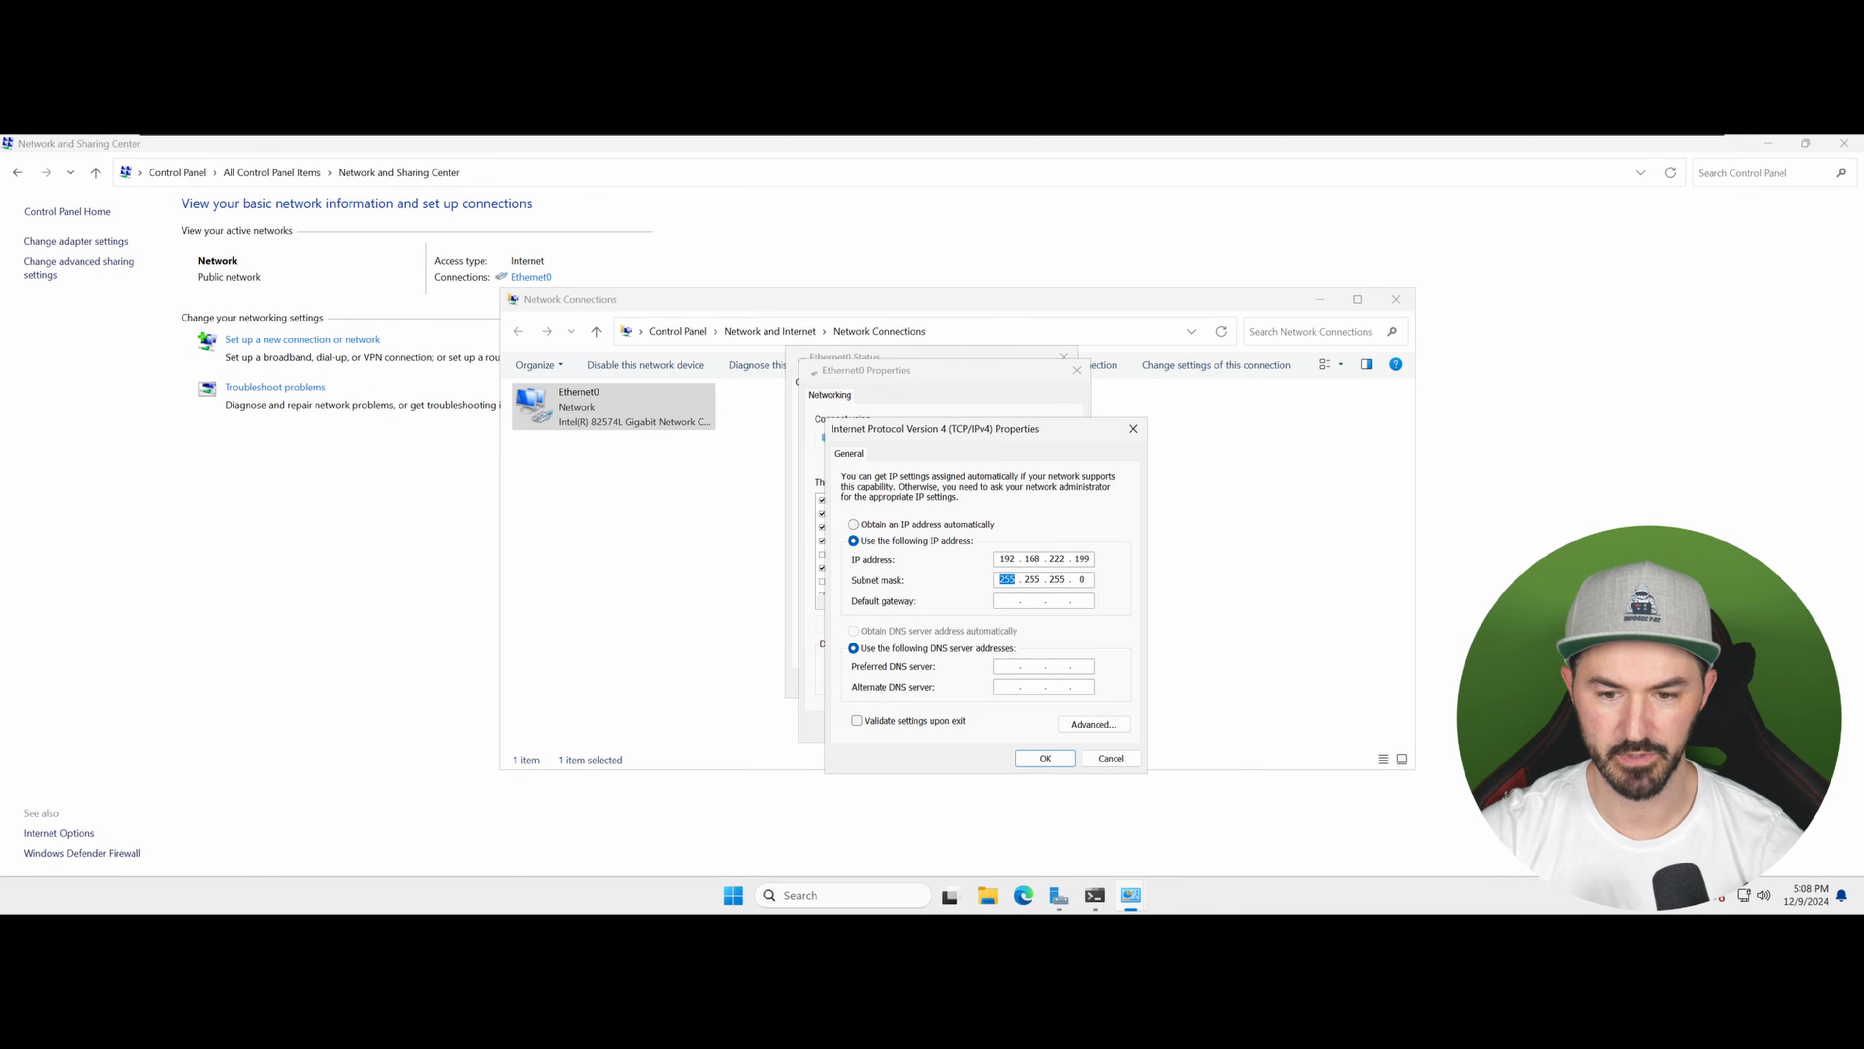
key("Tab")
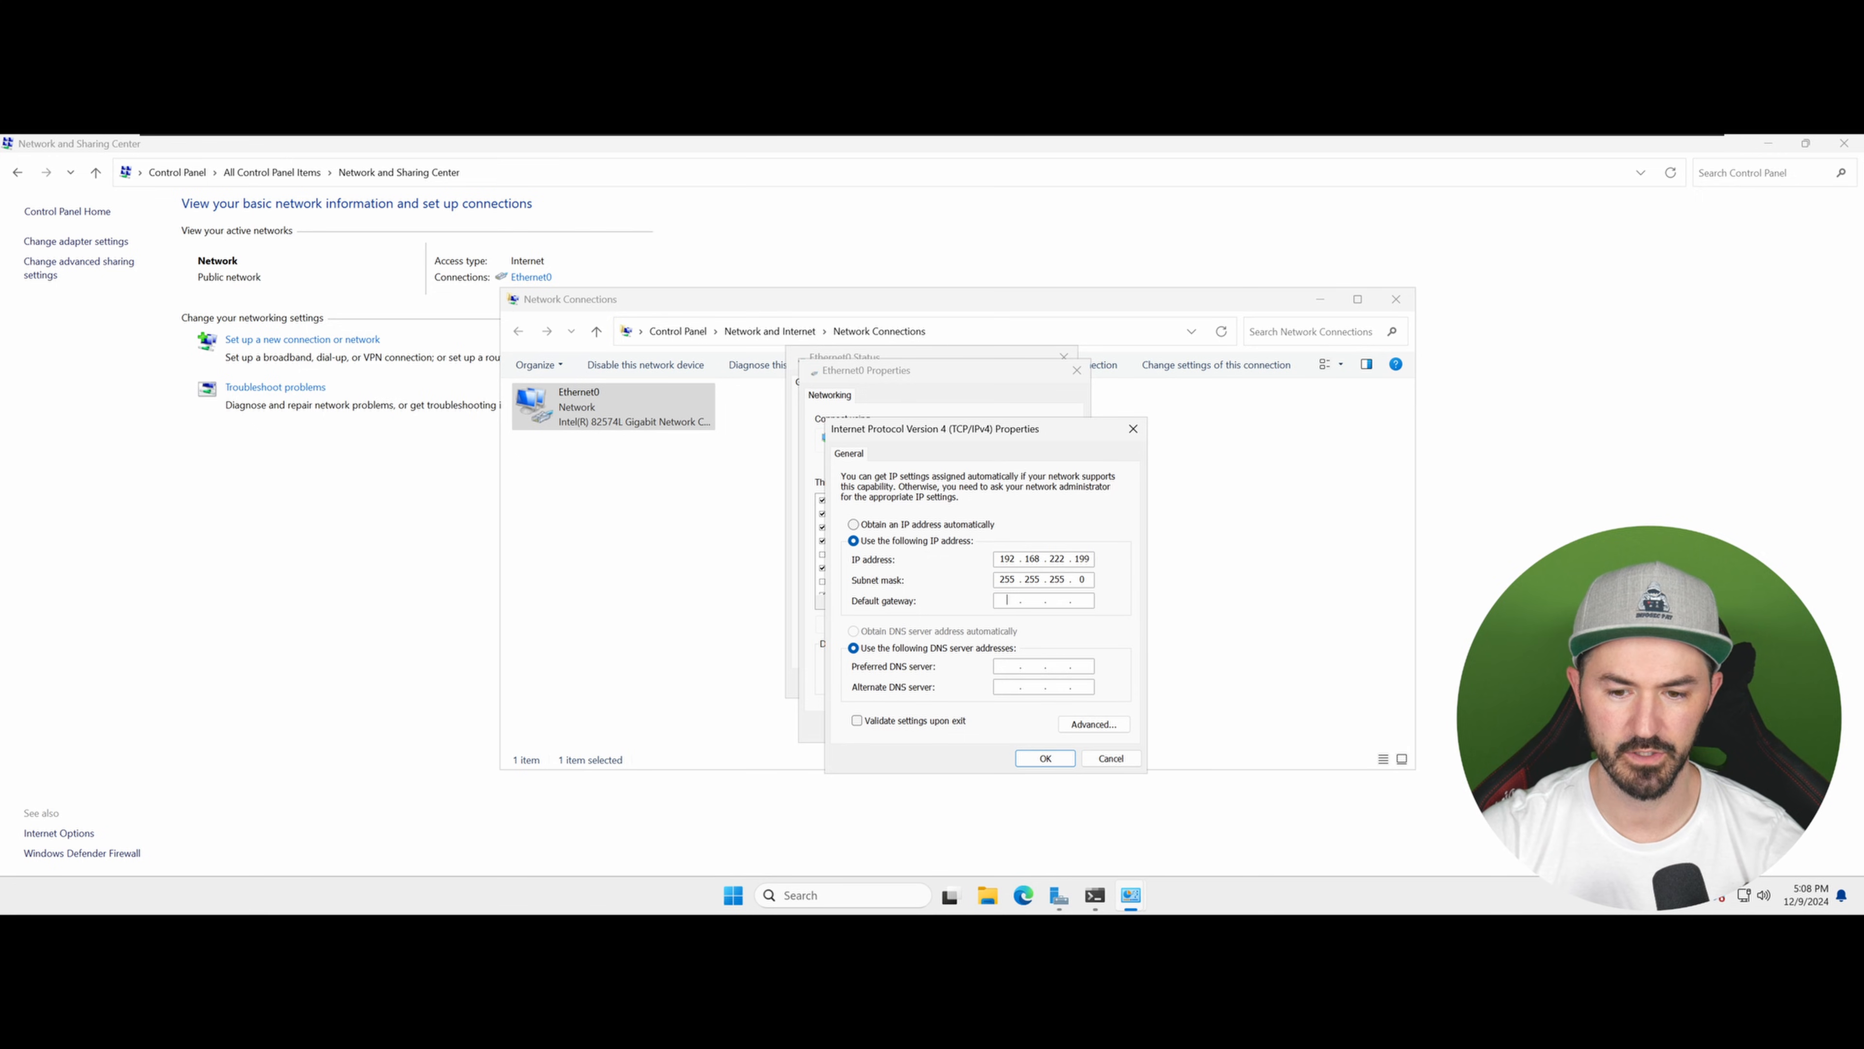
type("192 . 168 . 222 . 2")
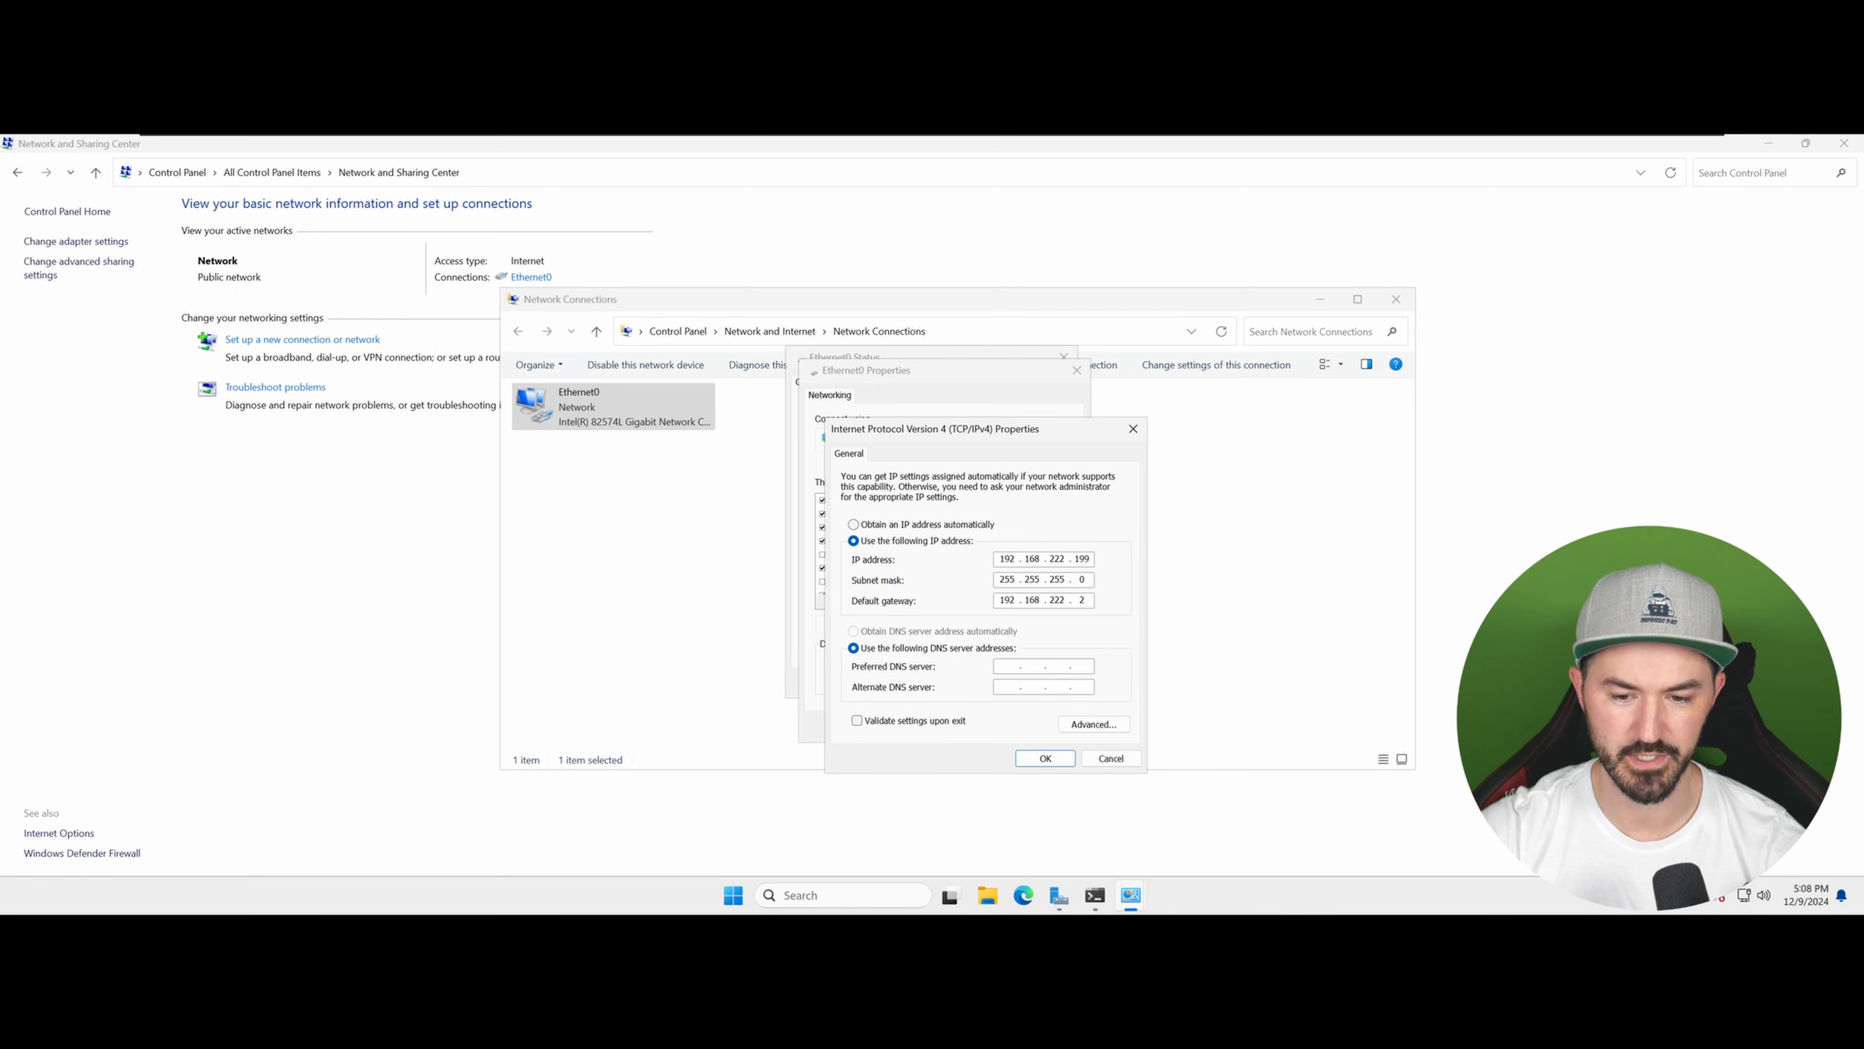
left_click(1007, 666)
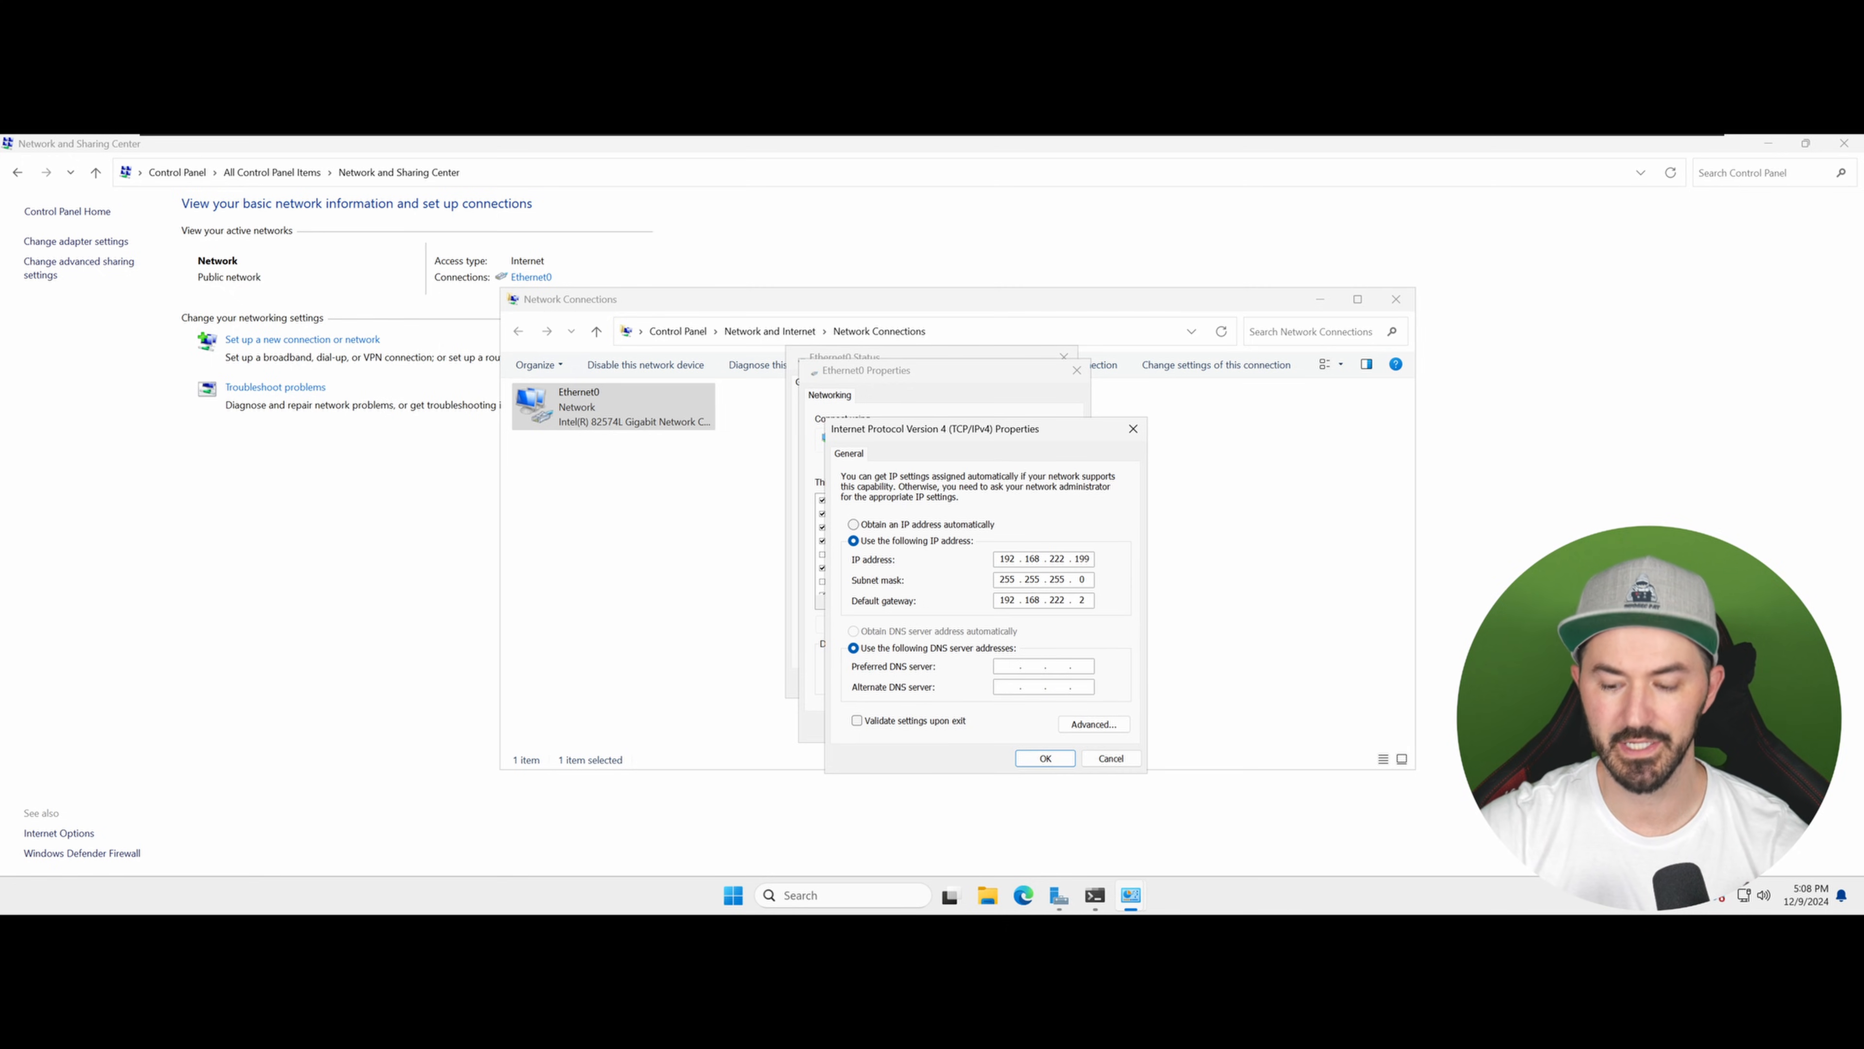
type("192 . ")
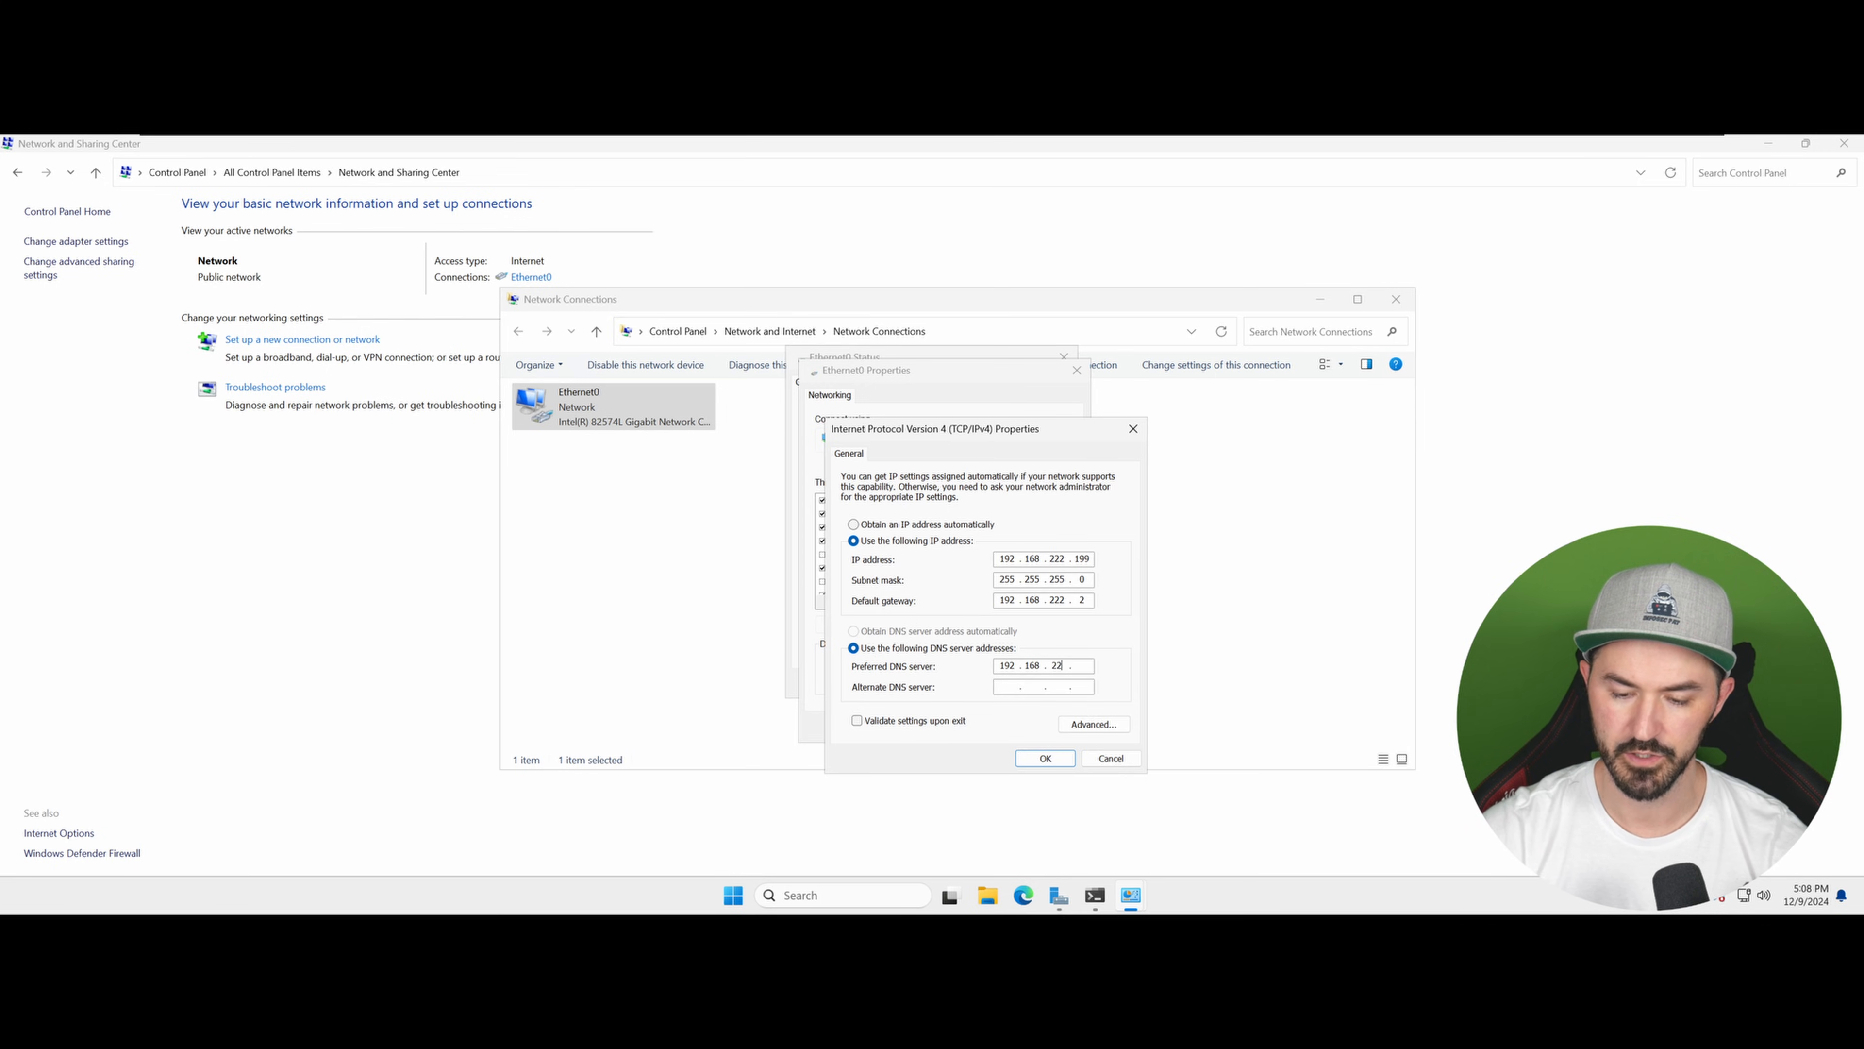
type("168 . 222 . 199")
key("Tab")
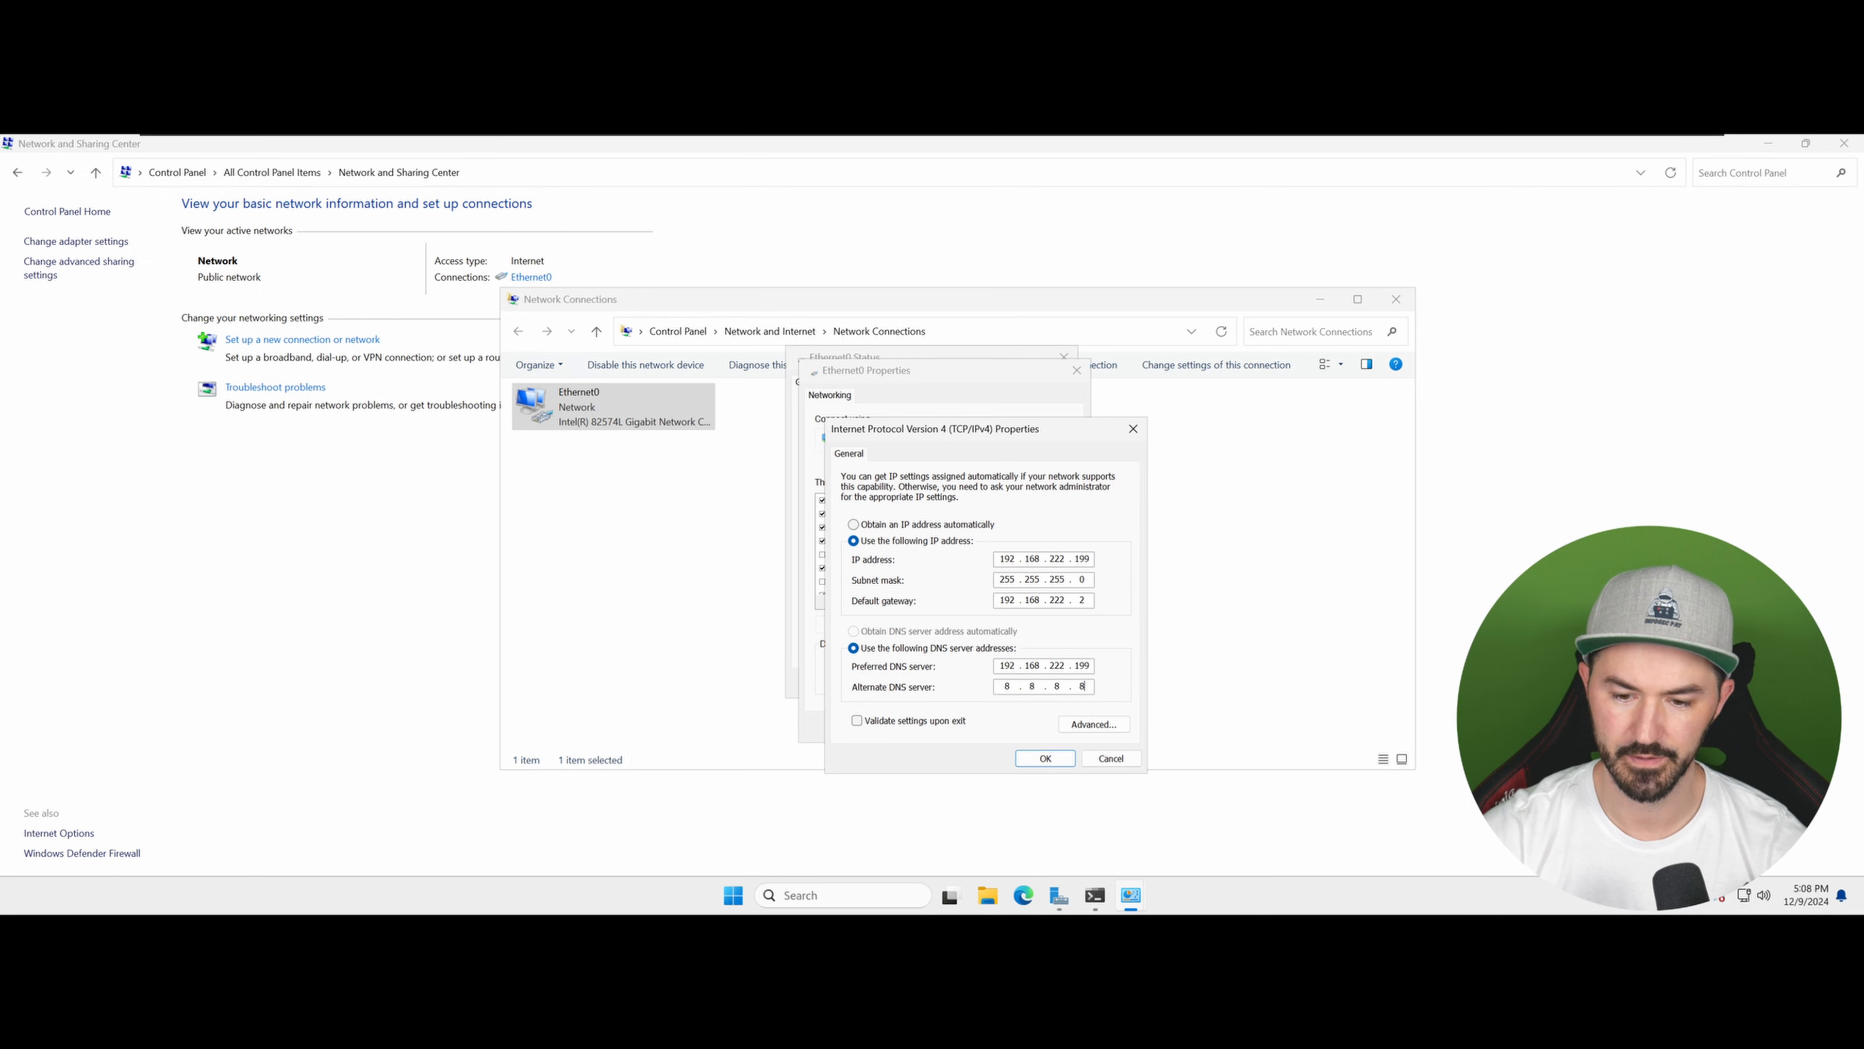
Step: Enable validating settings on exit, apply the IPv4 settings, and cancel the network diagnostics
left_click(943, 721)
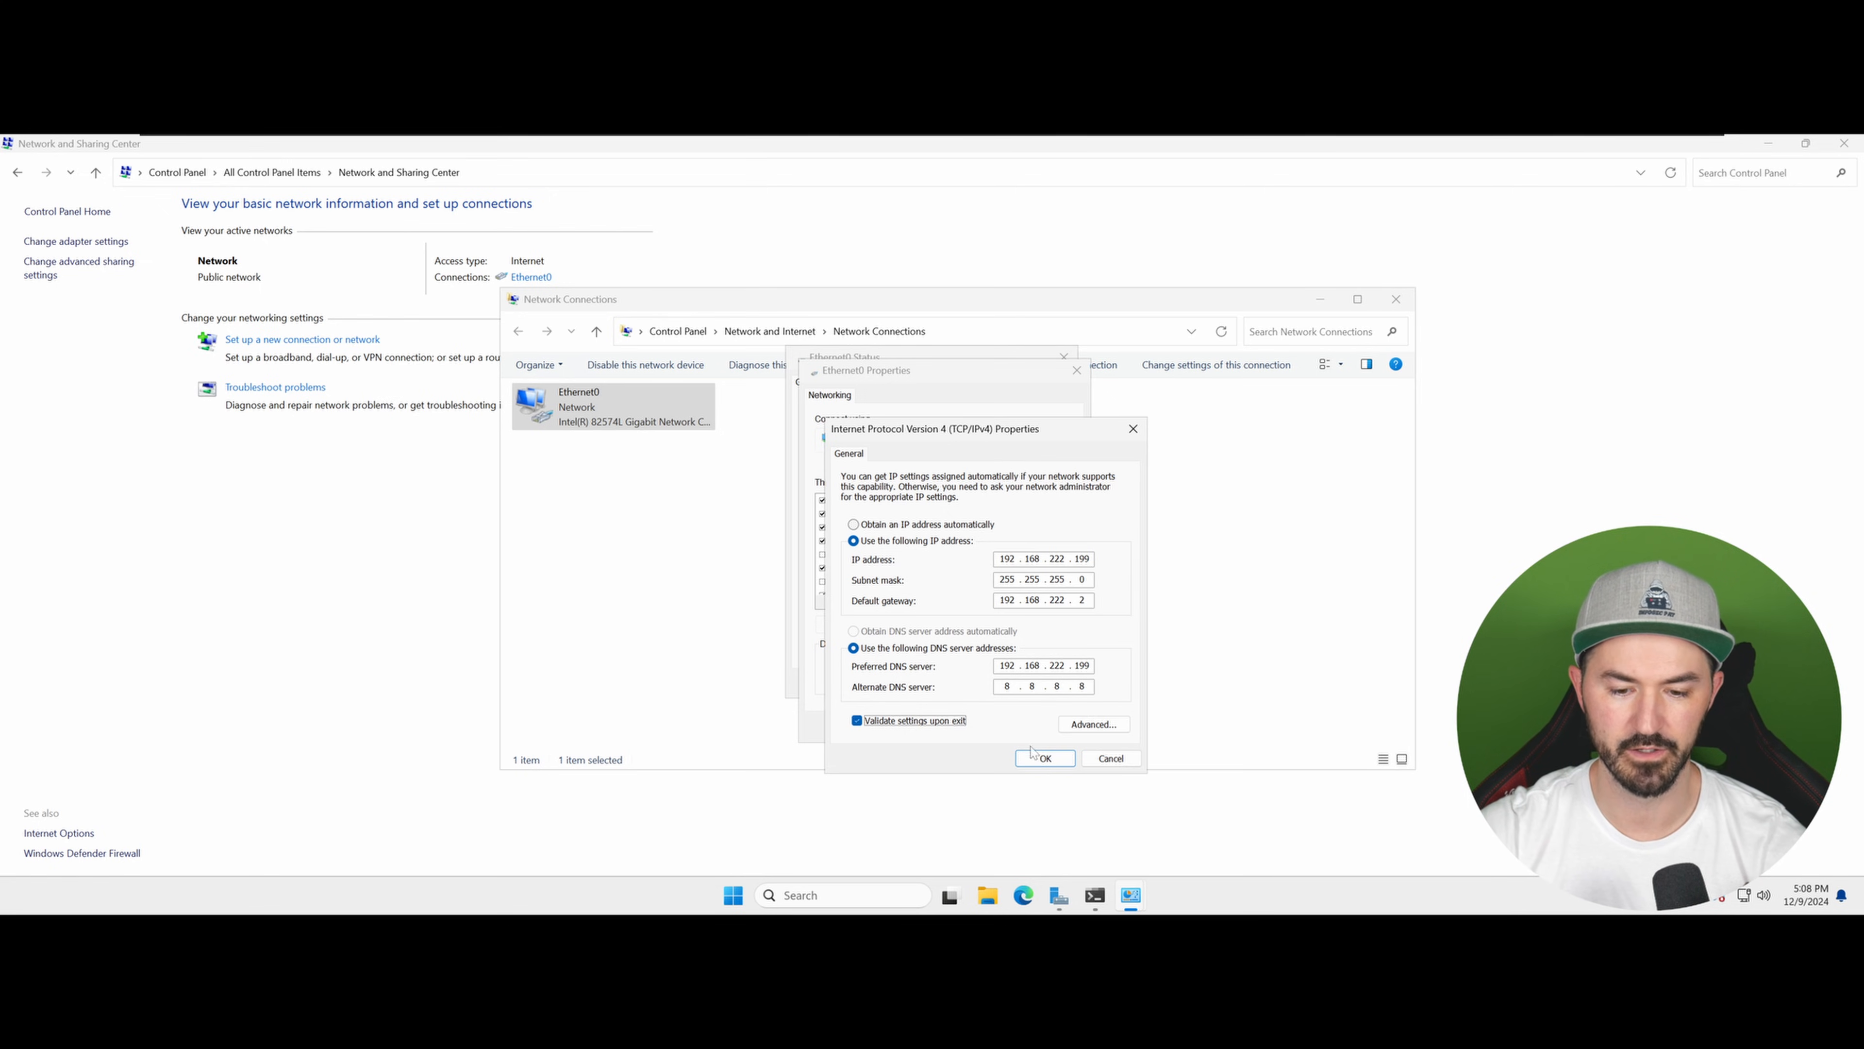
left_click(1046, 759)
left_click(989, 726)
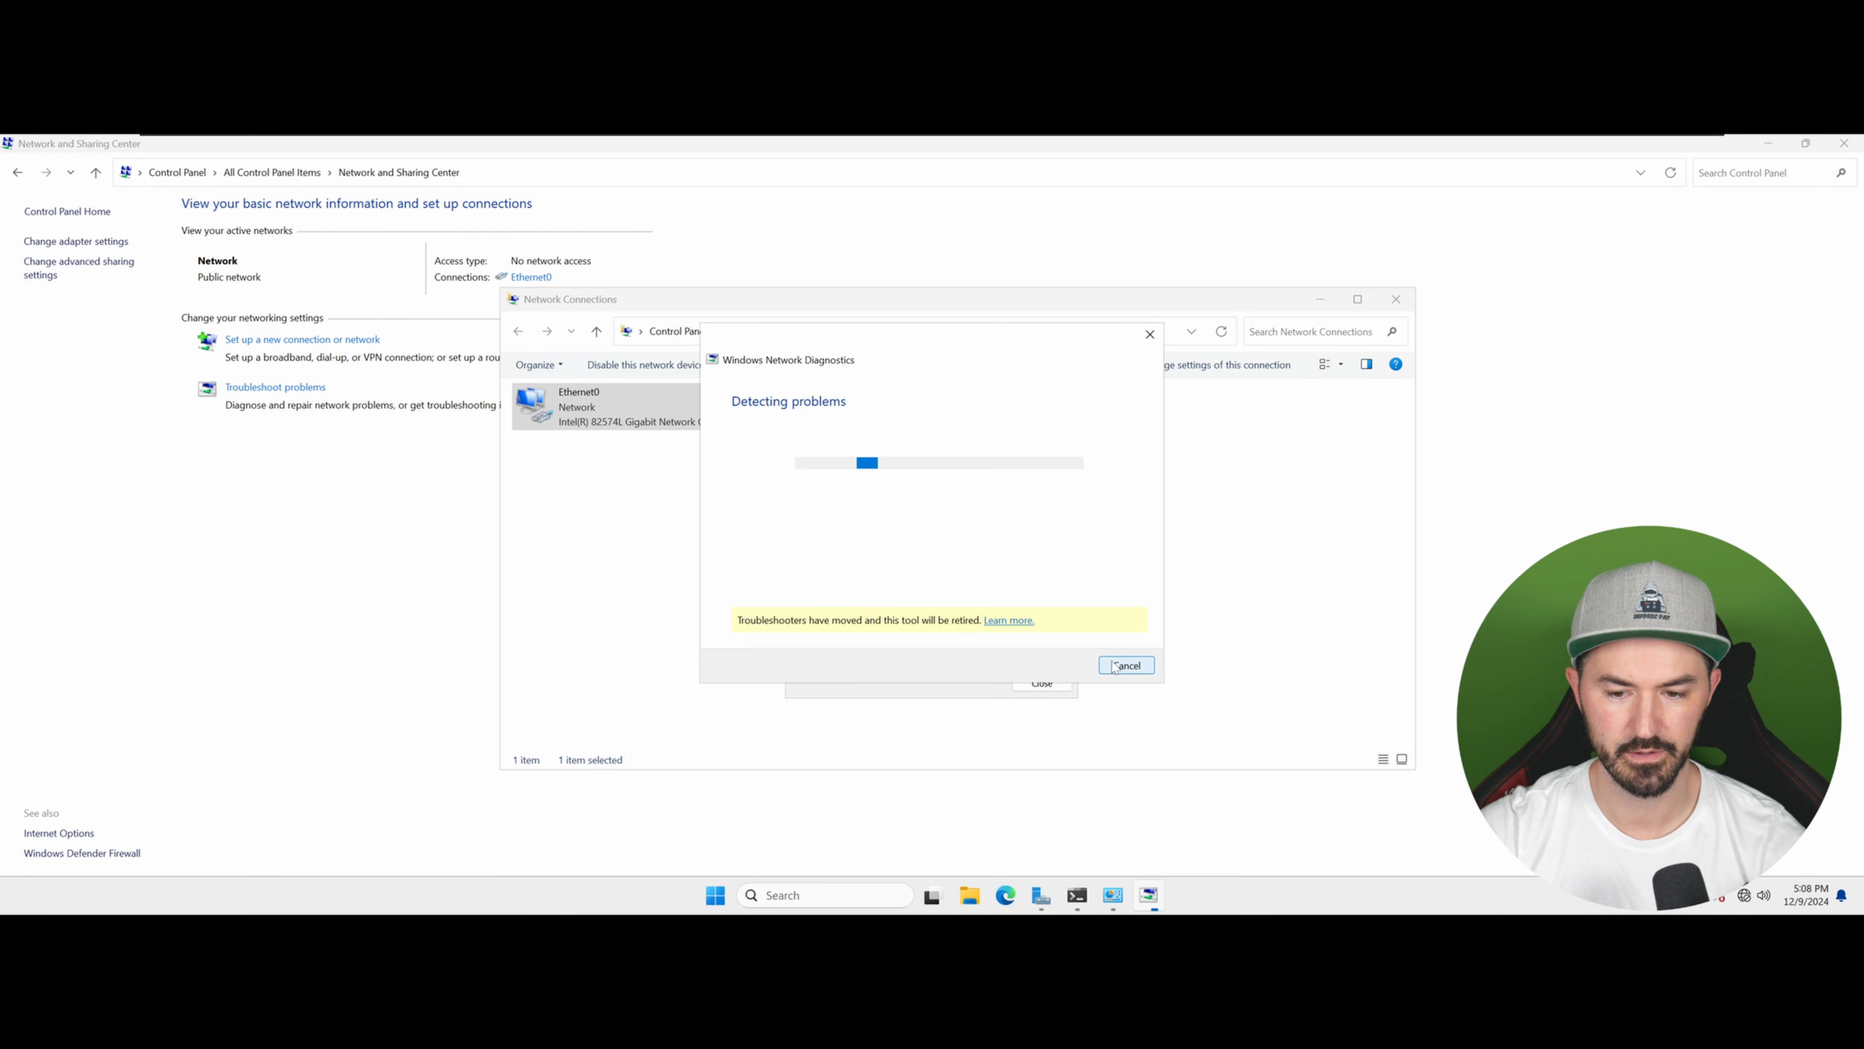
left_click(1127, 664)
left_click(1042, 683)
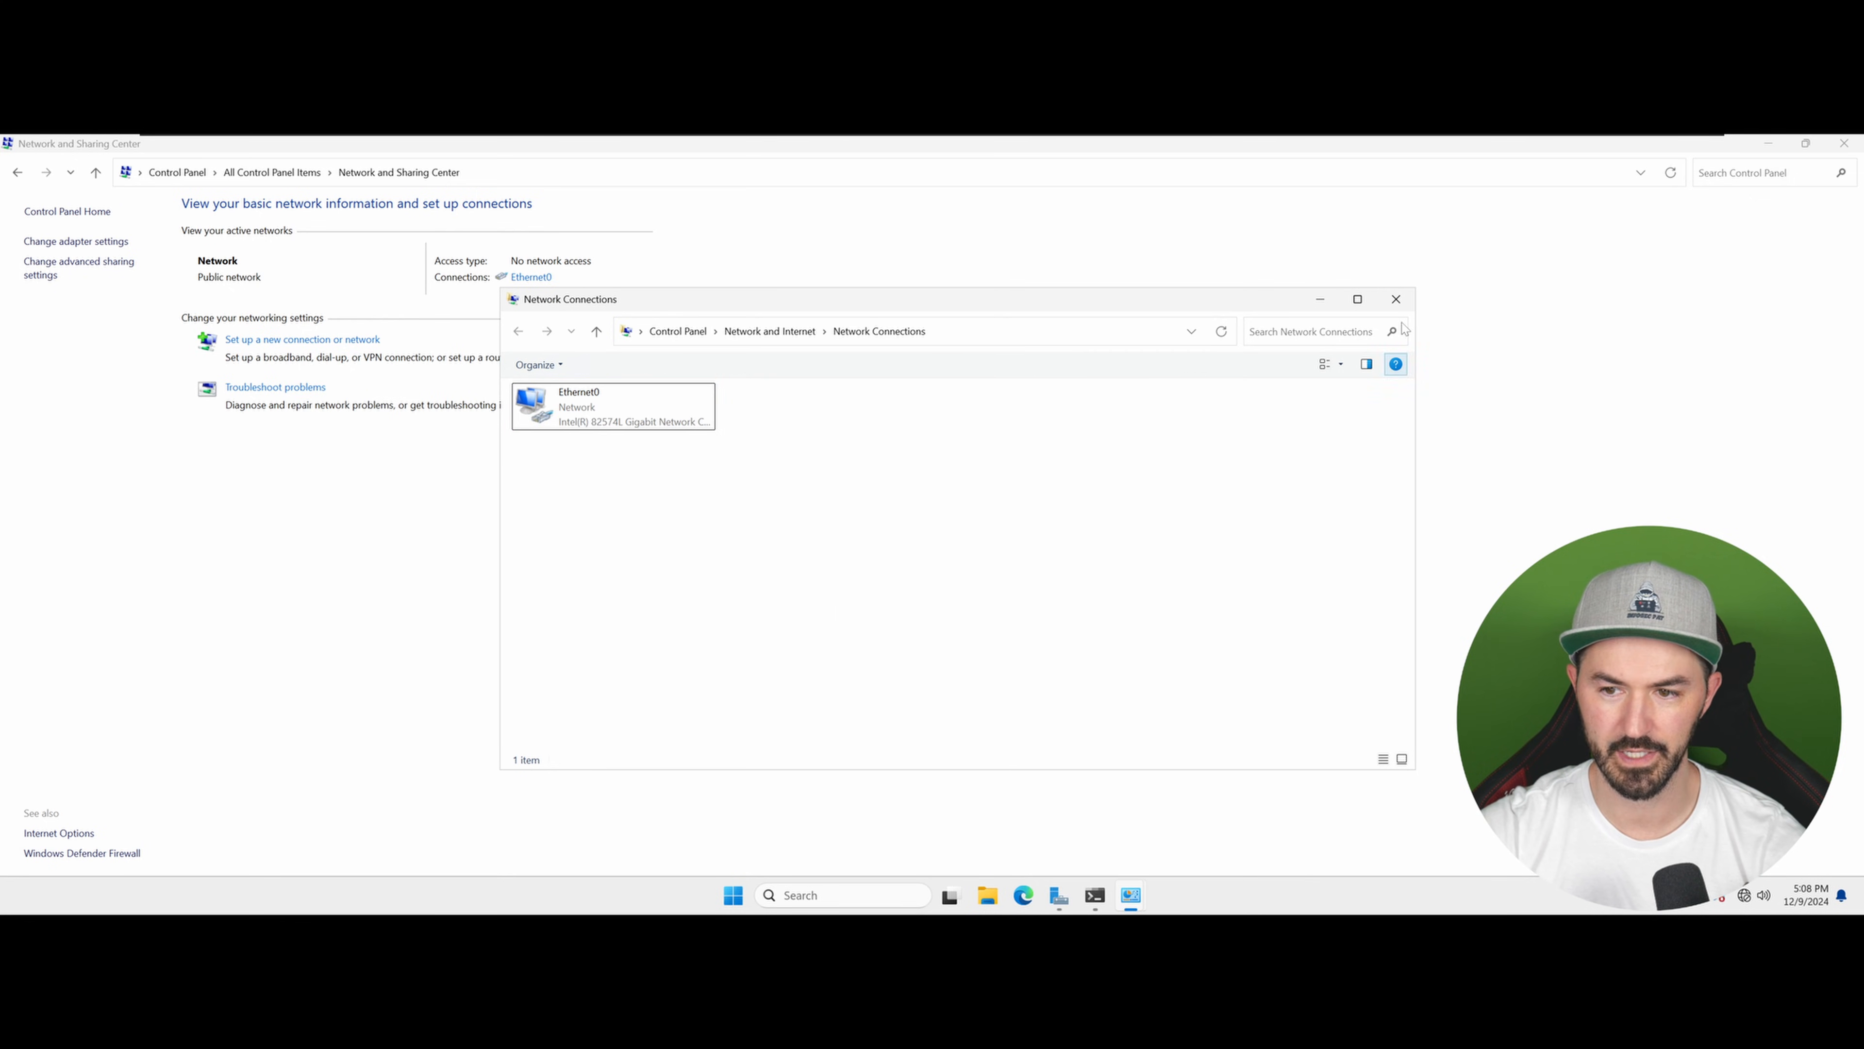
Step: Close Network Connections and return to the command prompt
left_click(1395, 299)
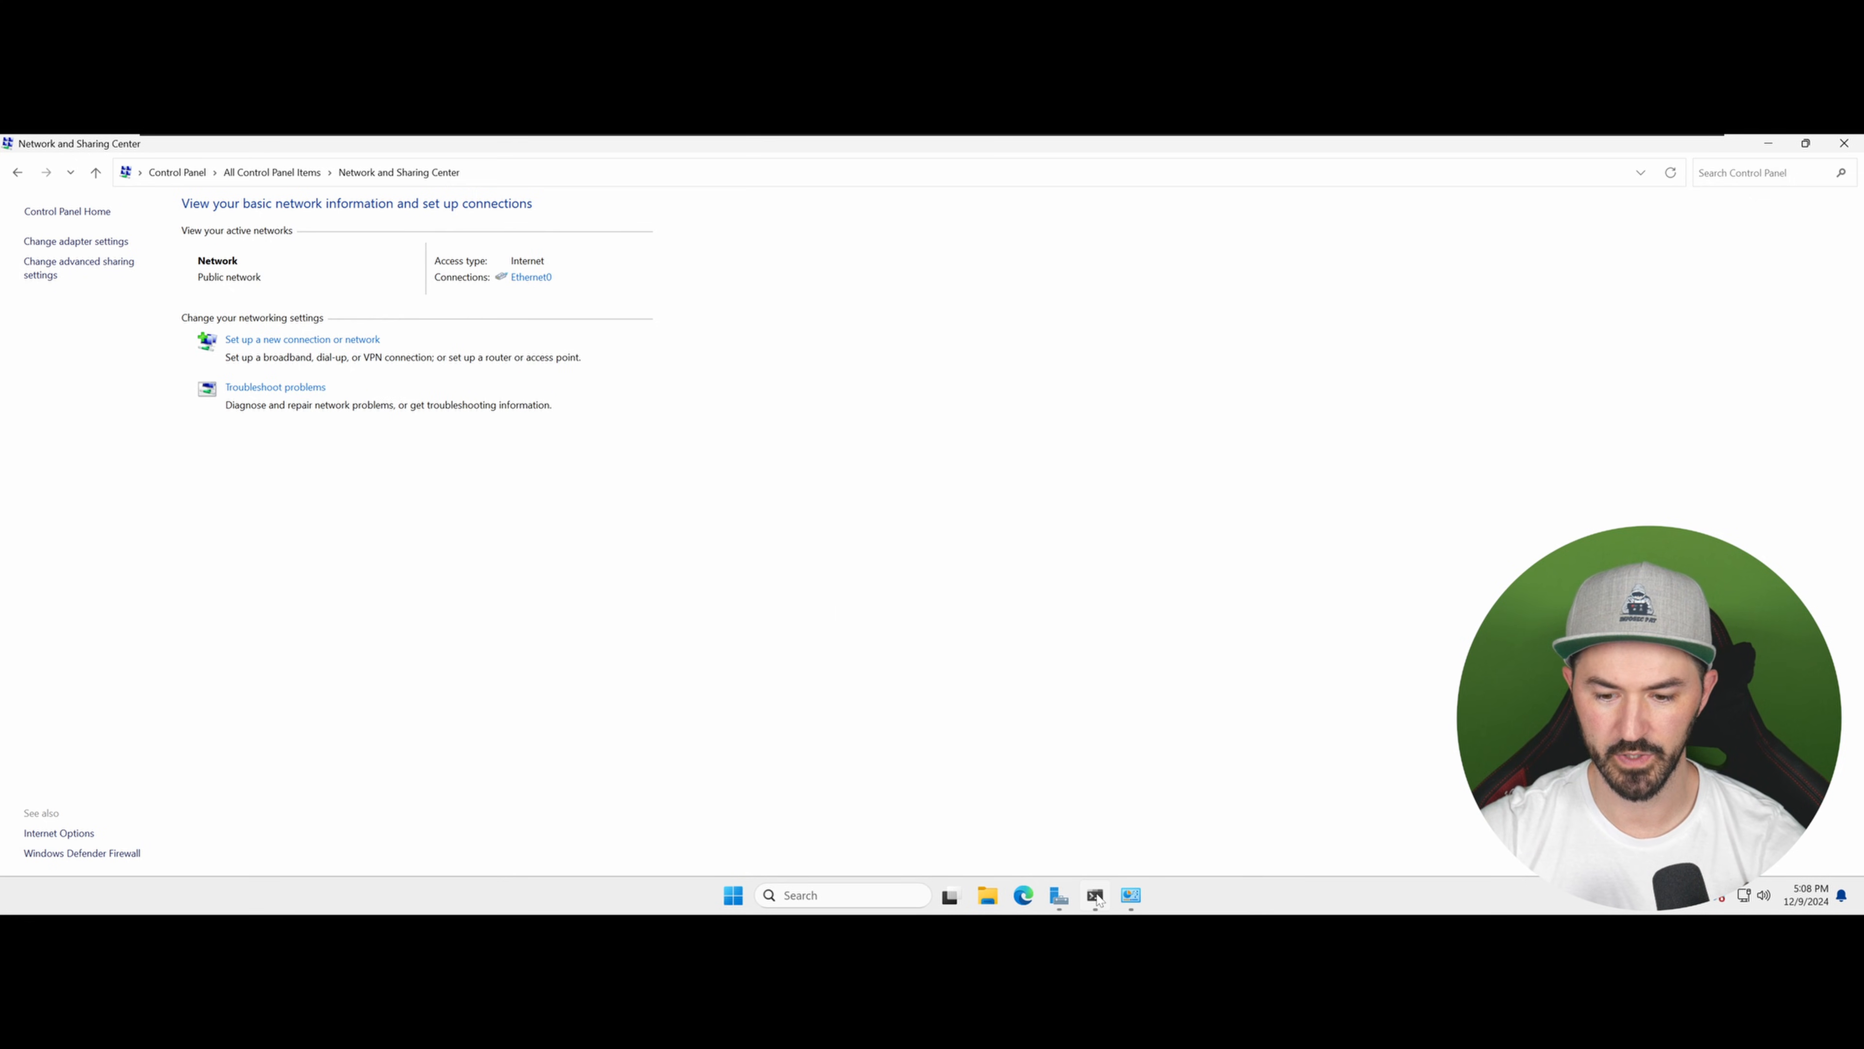
left_click(1093, 893)
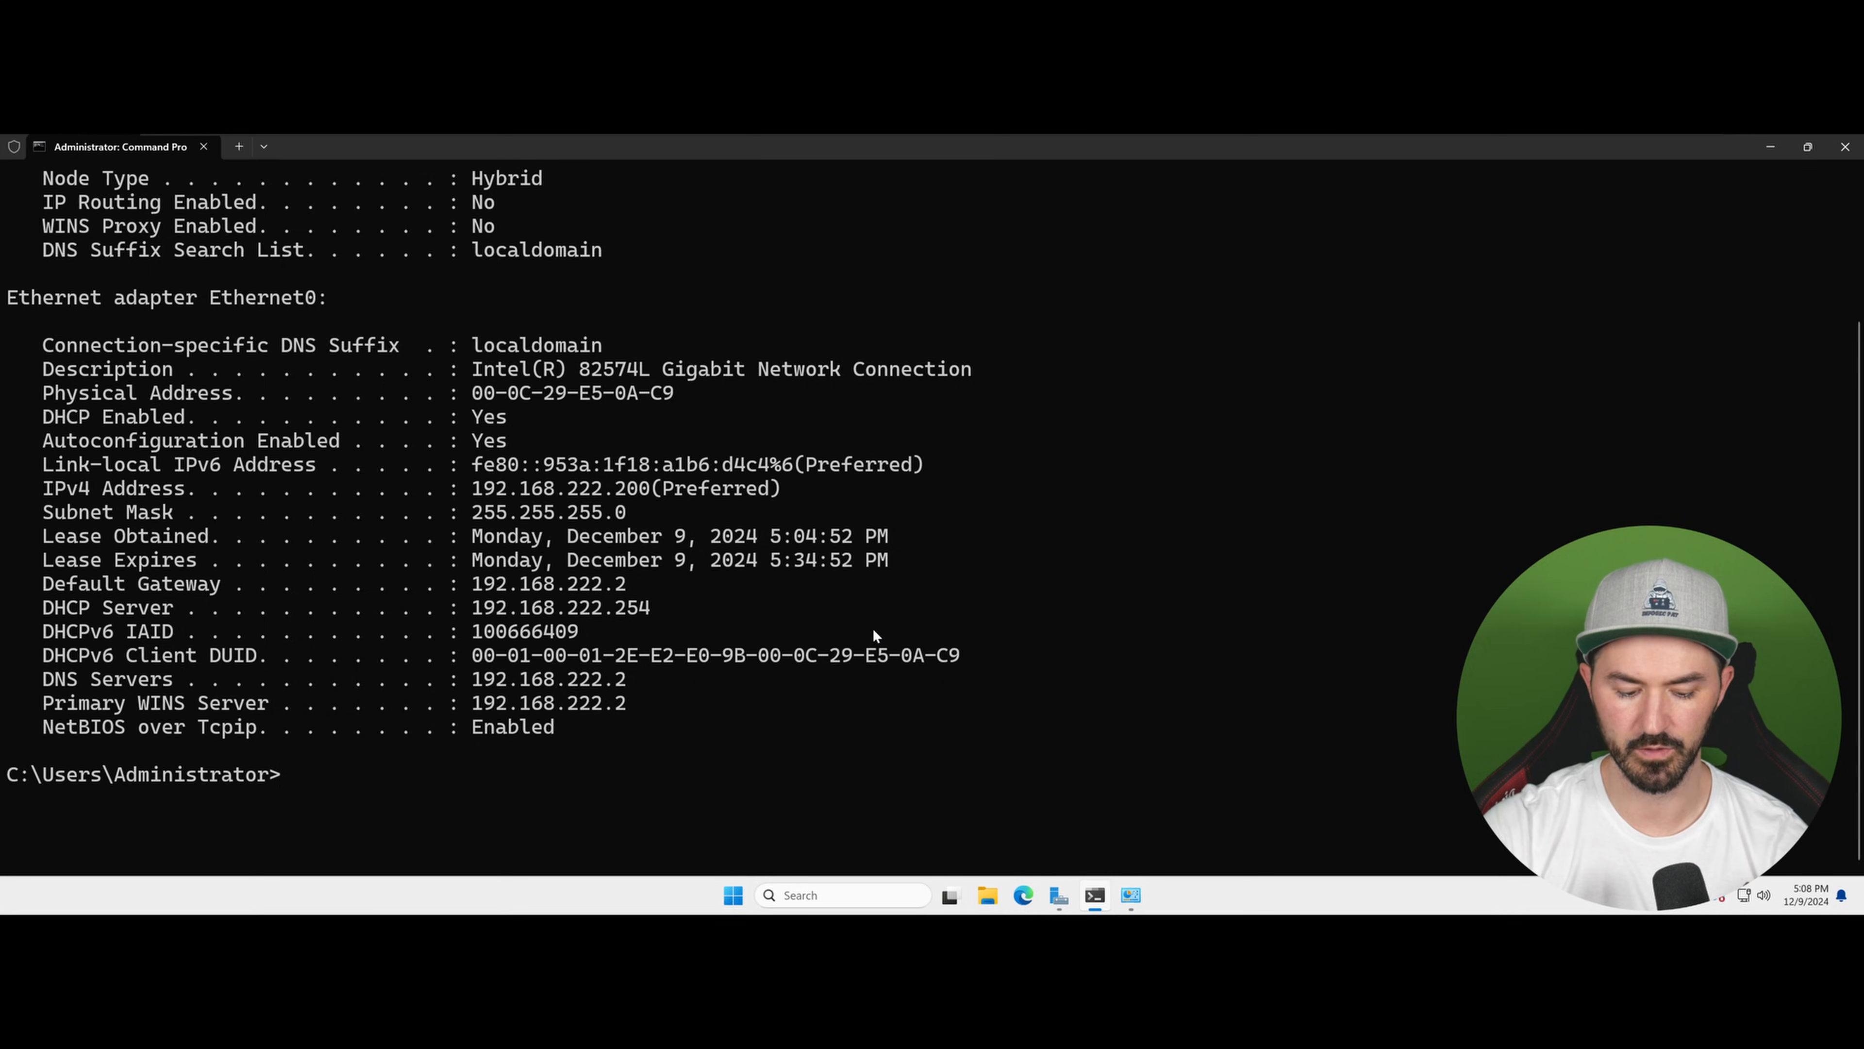
Step: Clear the console and display the full IP configuration to check the static address, gateway and DNS settings
type("cls")
key("Return")
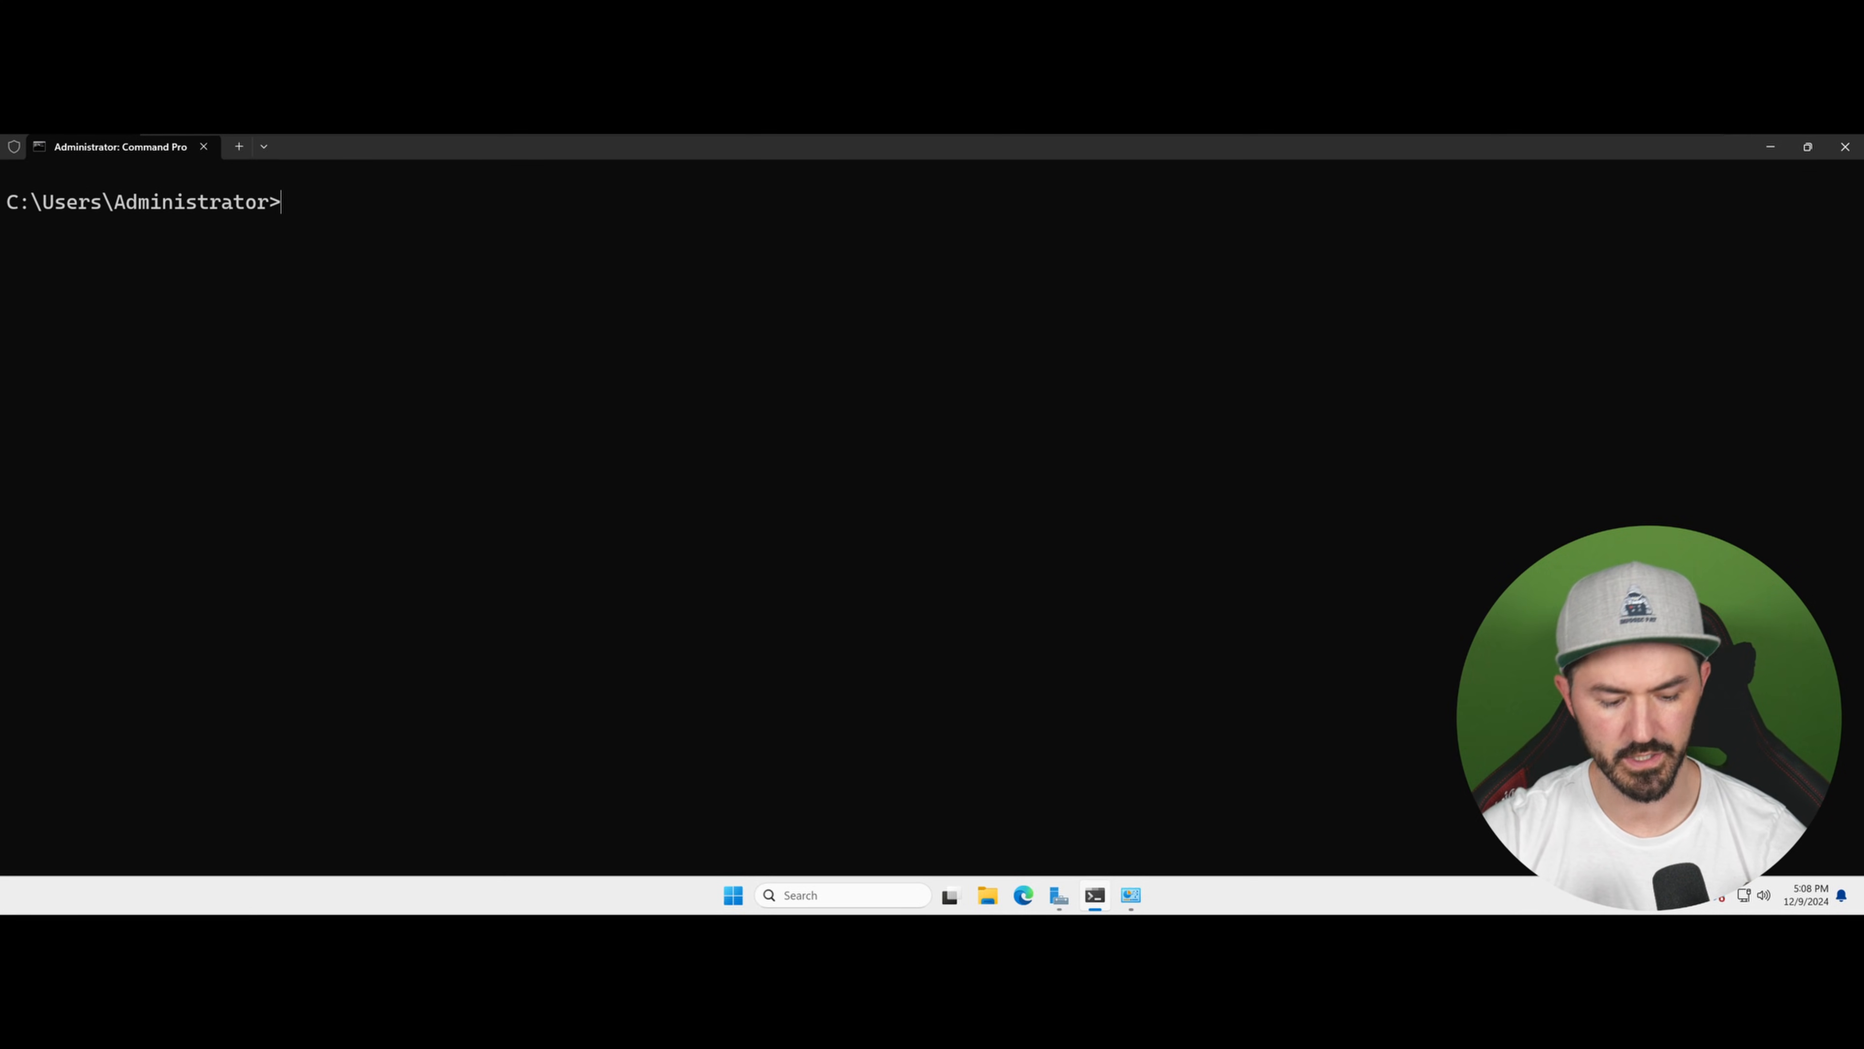
type("ipconfig /all")
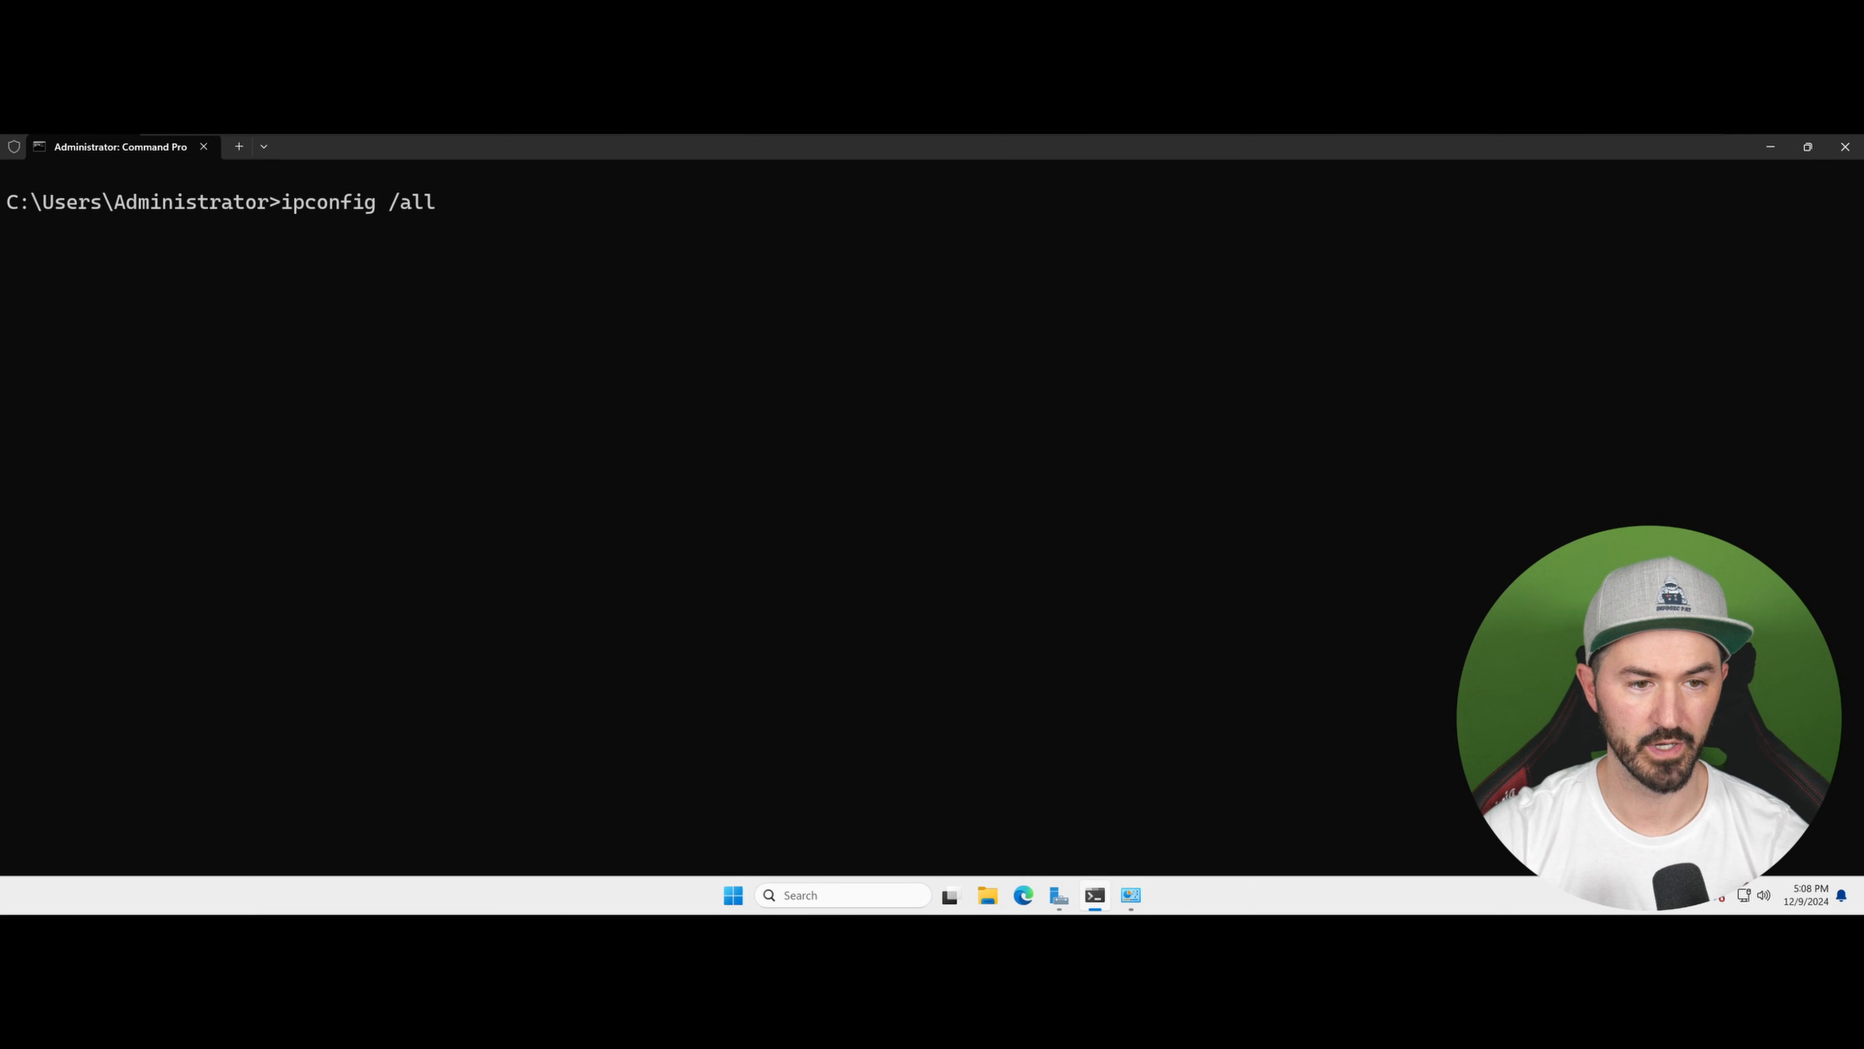
key("Return")
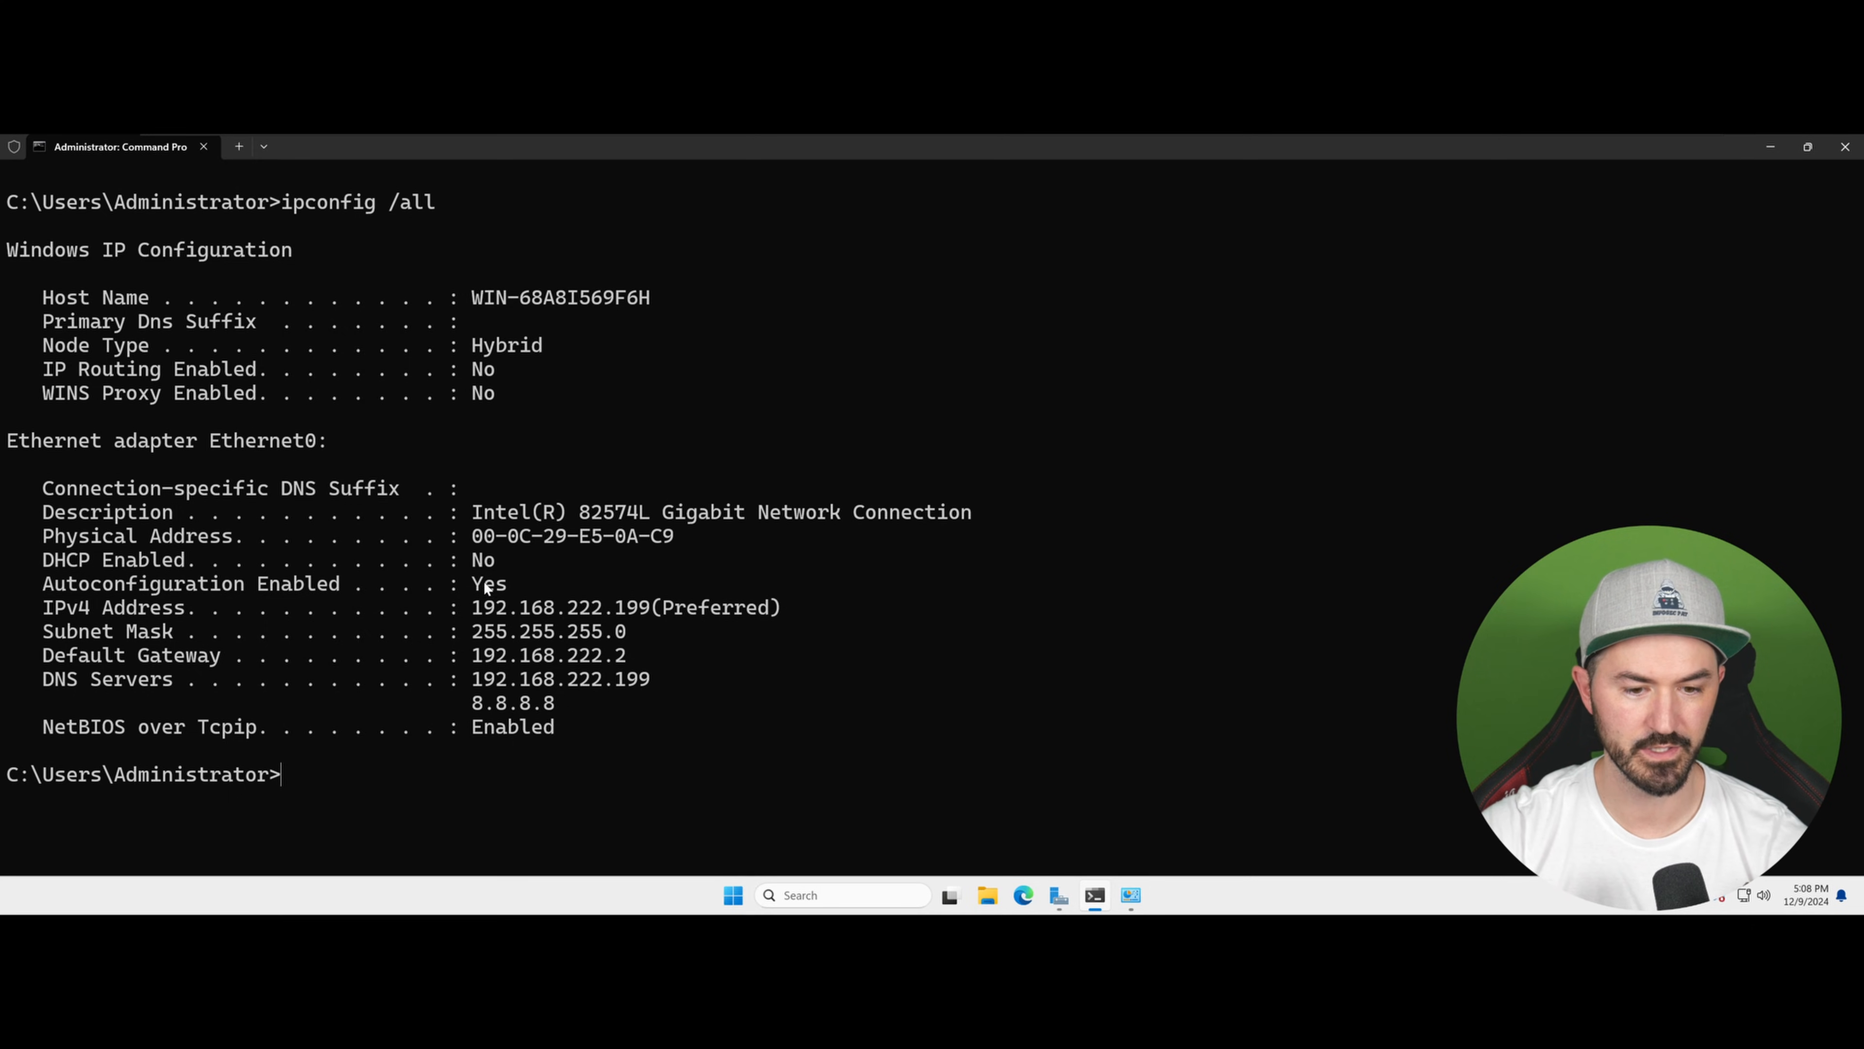
left_click_drag(473, 603, 718, 709)
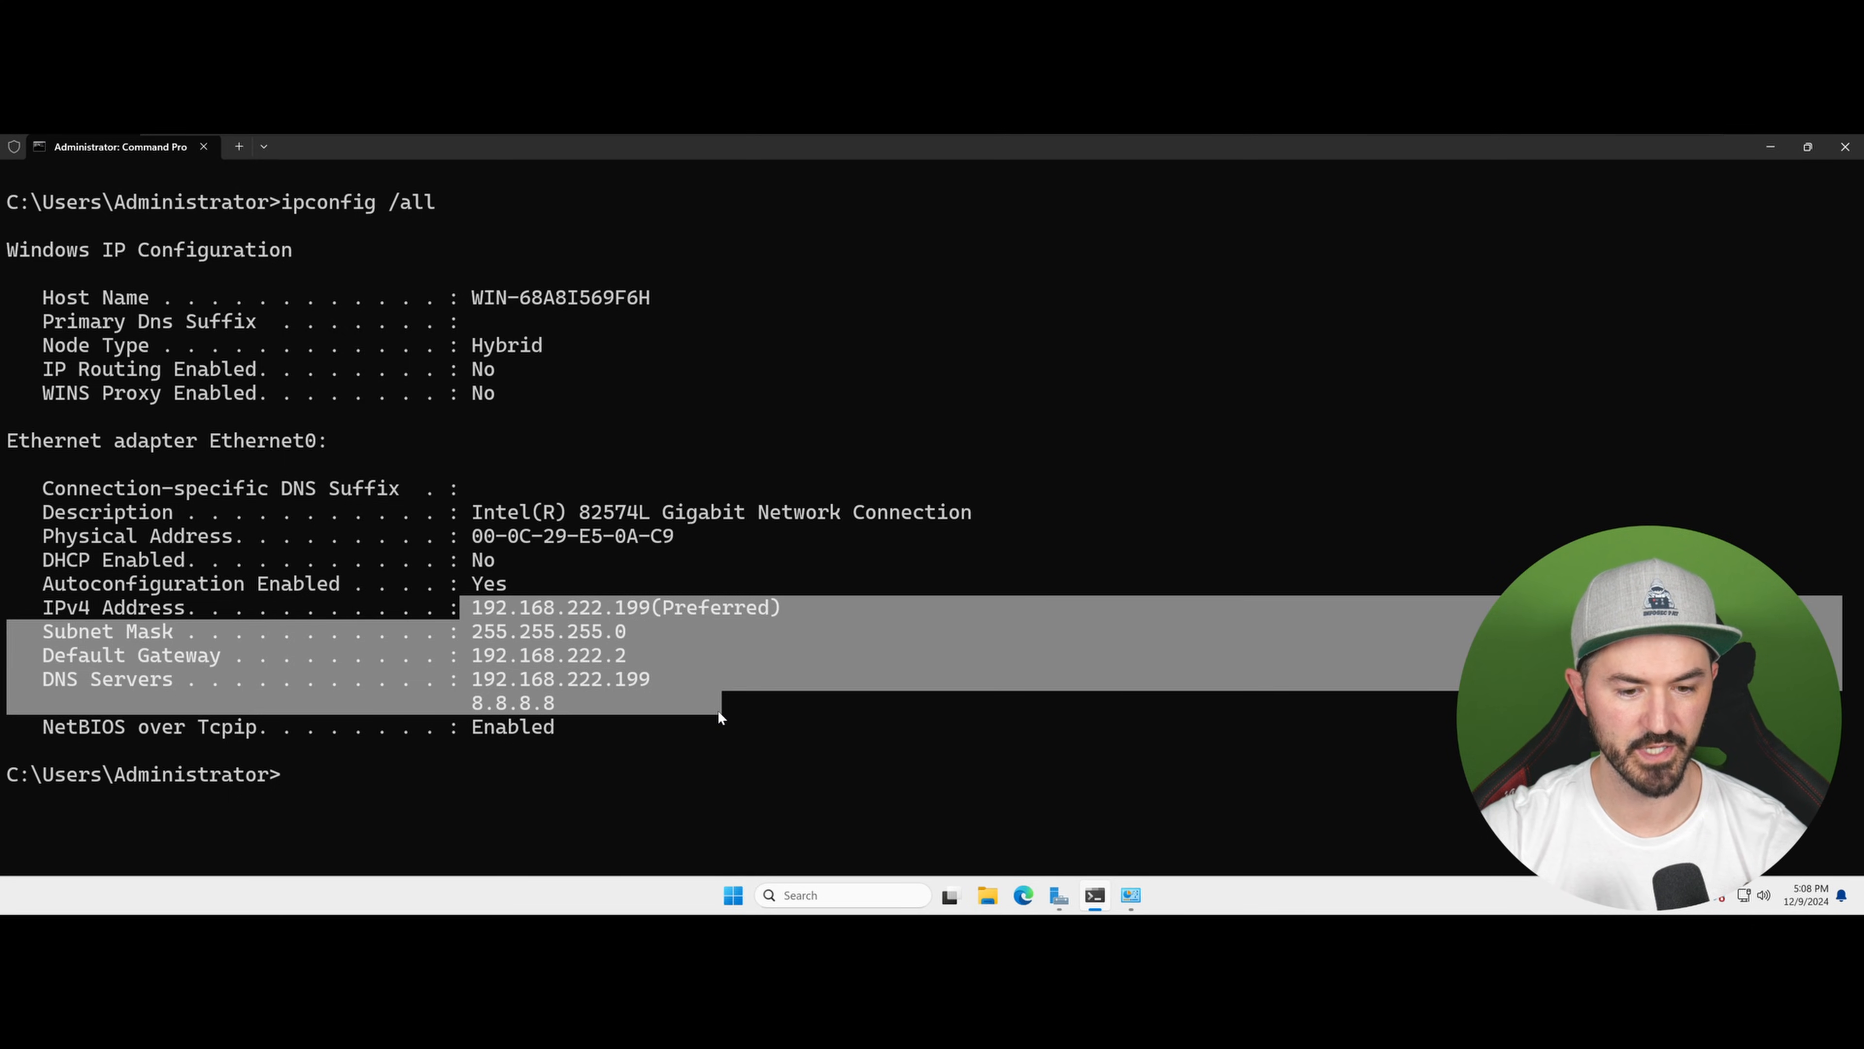
Step: Ping google.com to test internet connectivity and stop the ping
left_click(774, 711)
type("ping g")
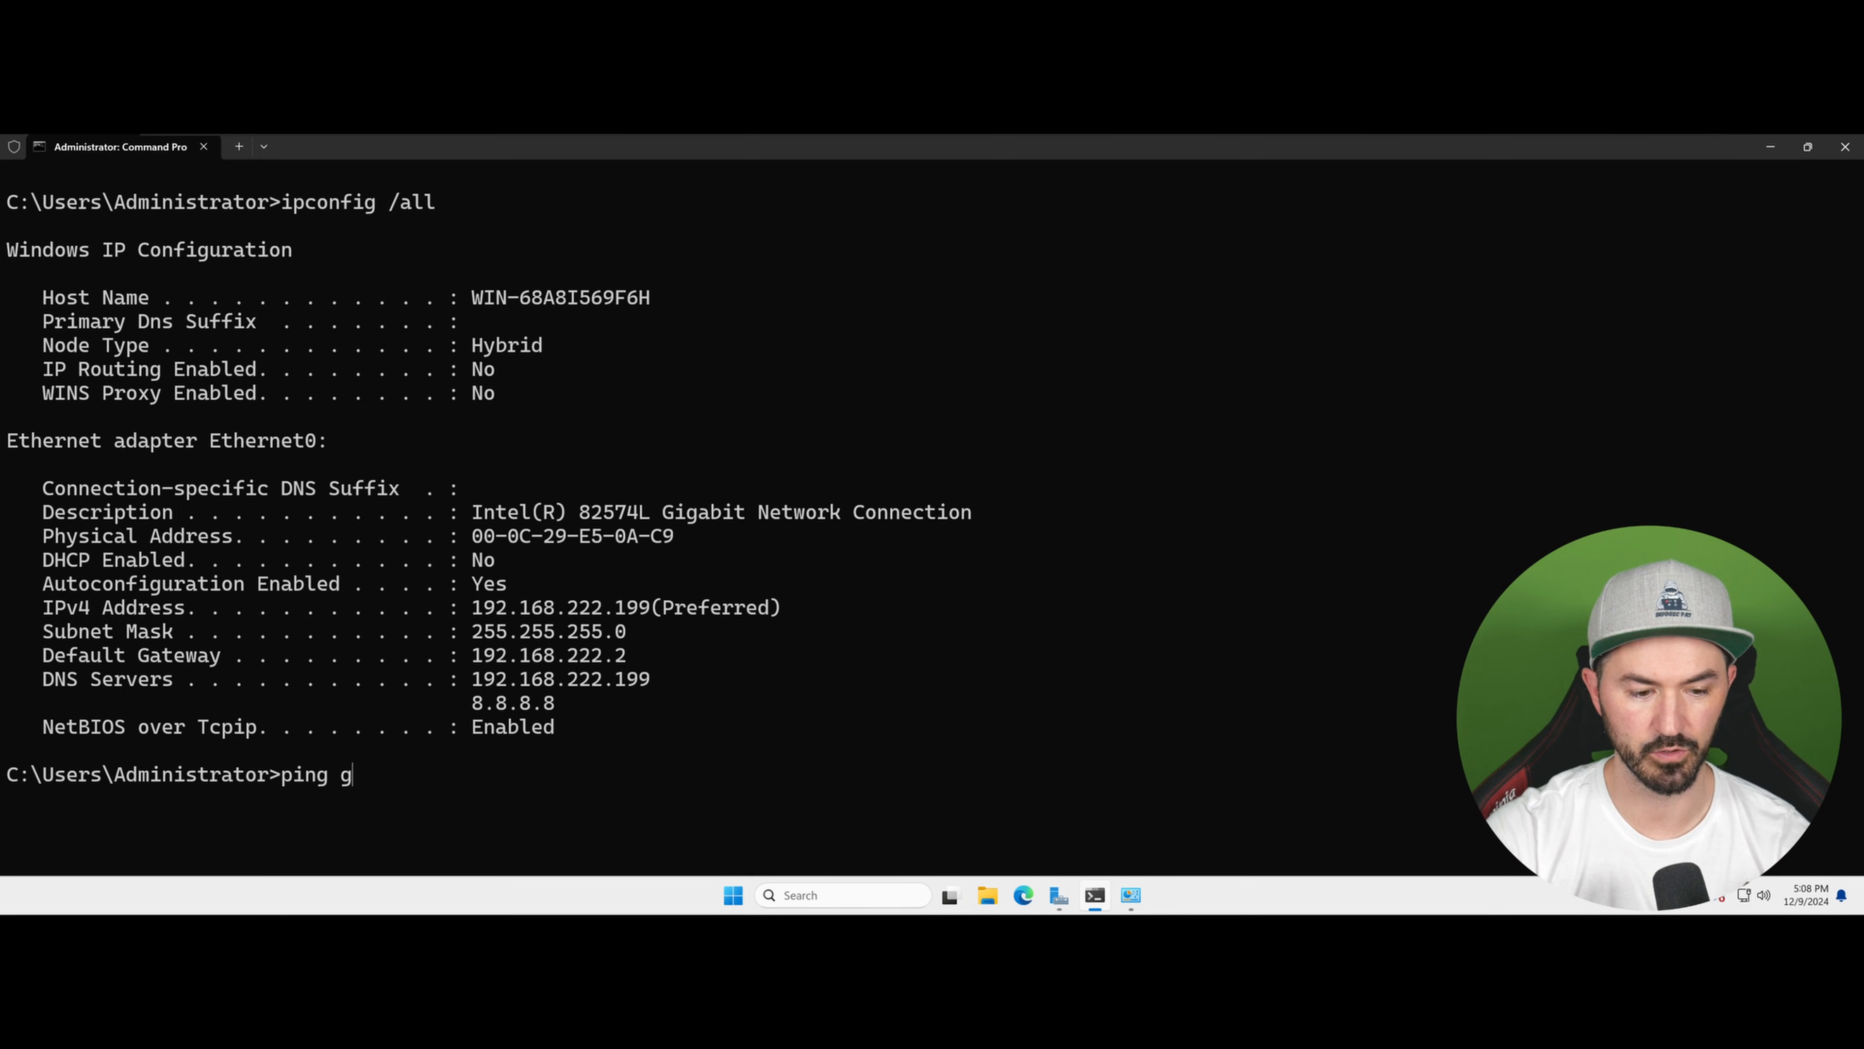
type("oogle.com")
key("Return")
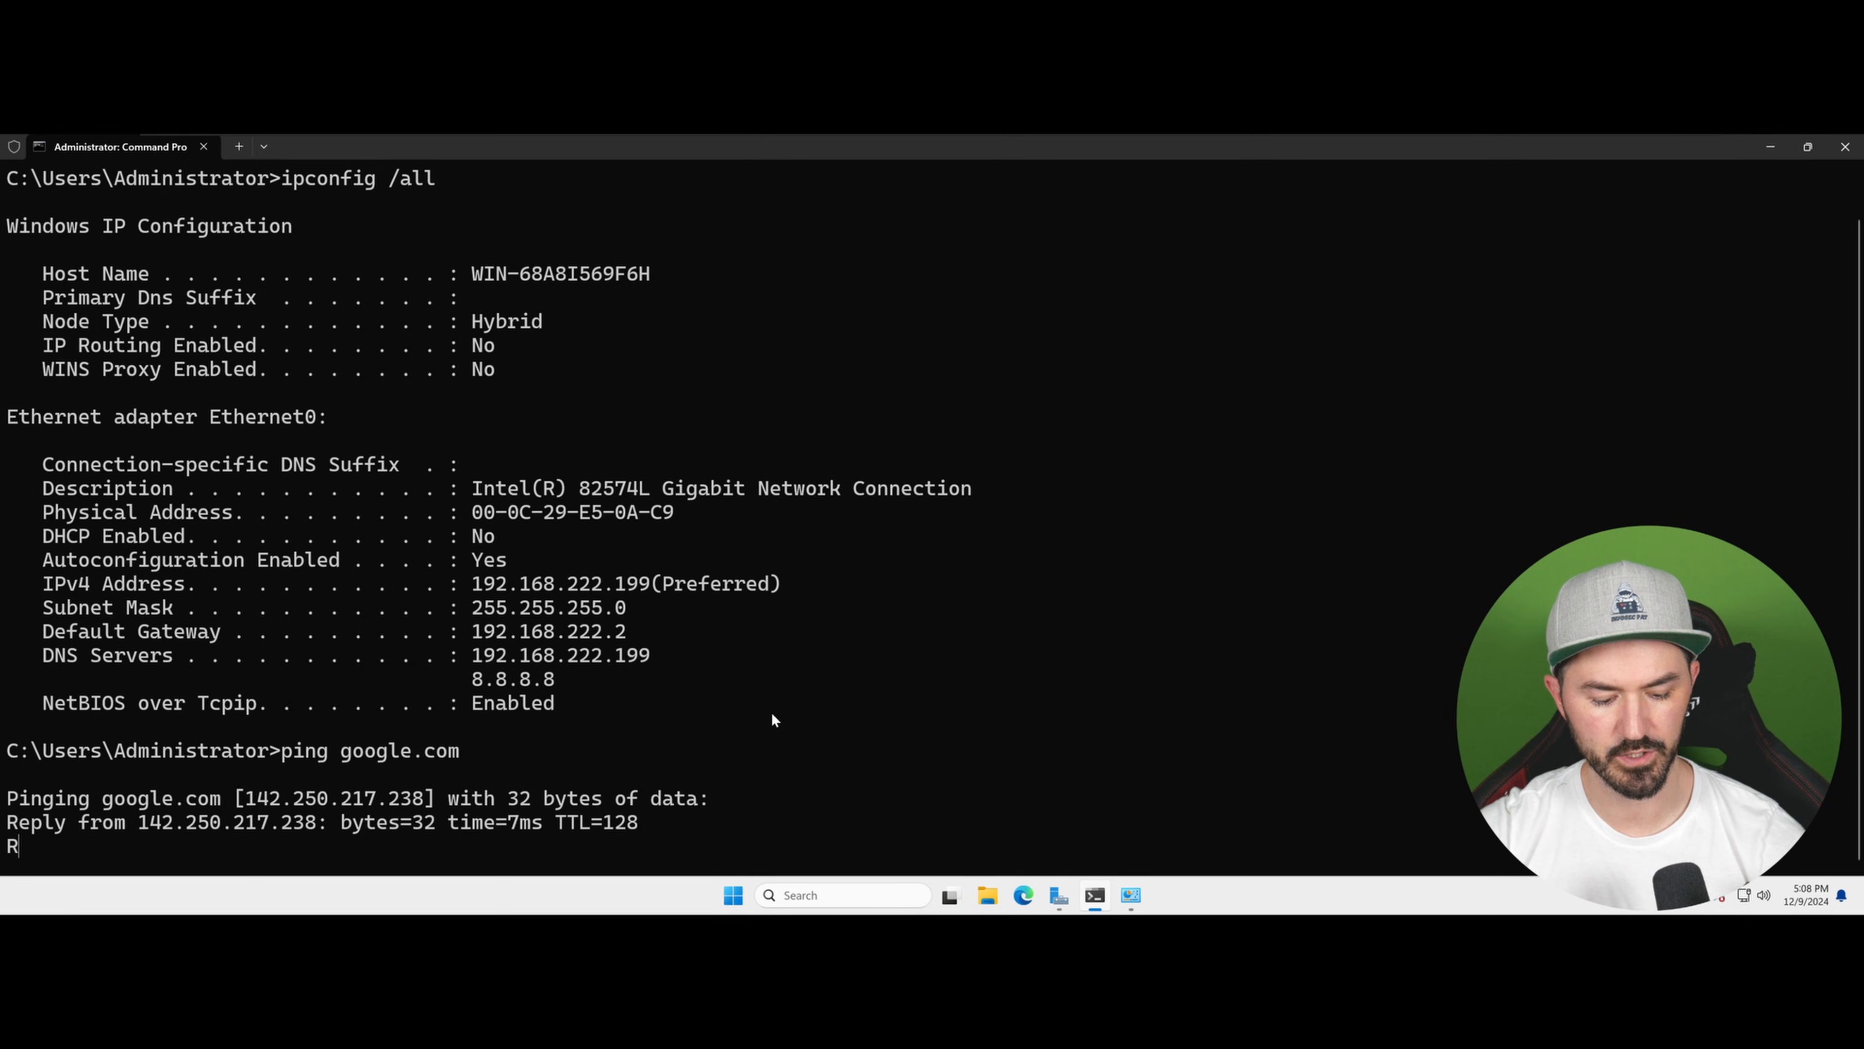
key("ctrl+c")
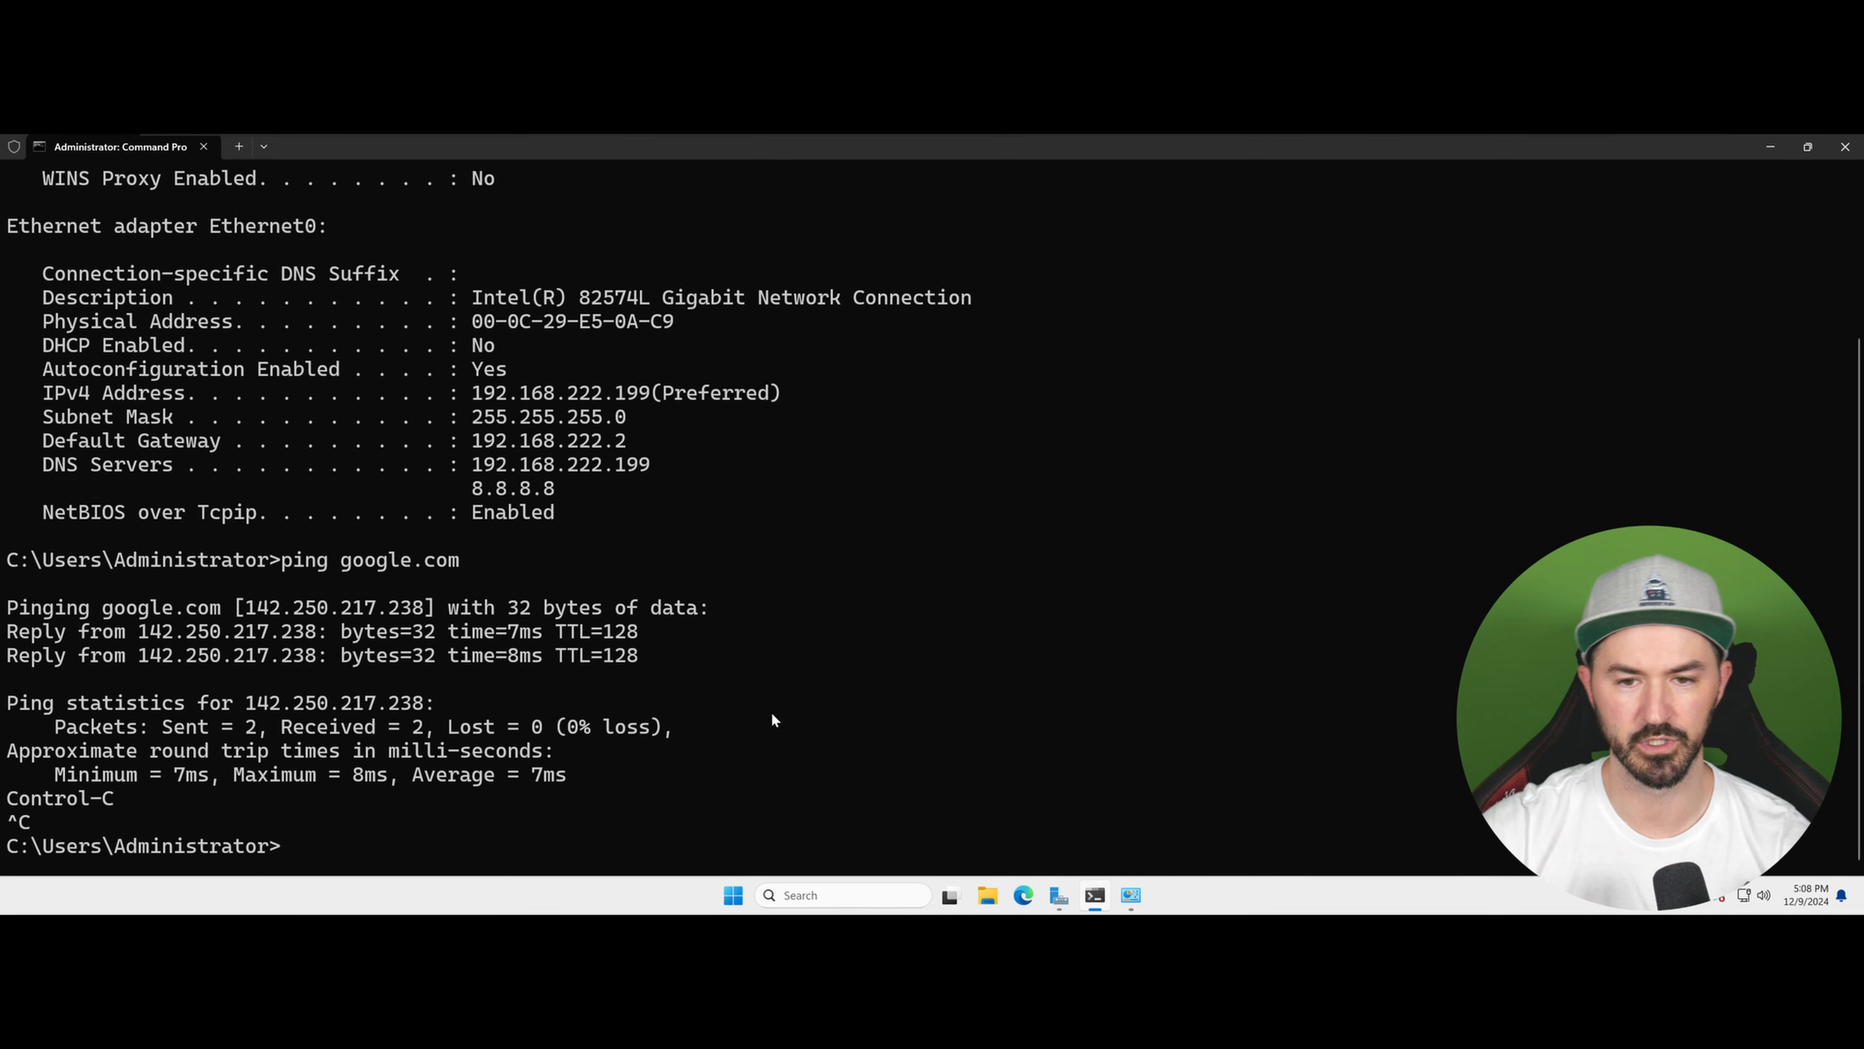
Step: Restart the server, accepting the default shutdown reason
right_click(734, 893)
mouse_move(766, 828)
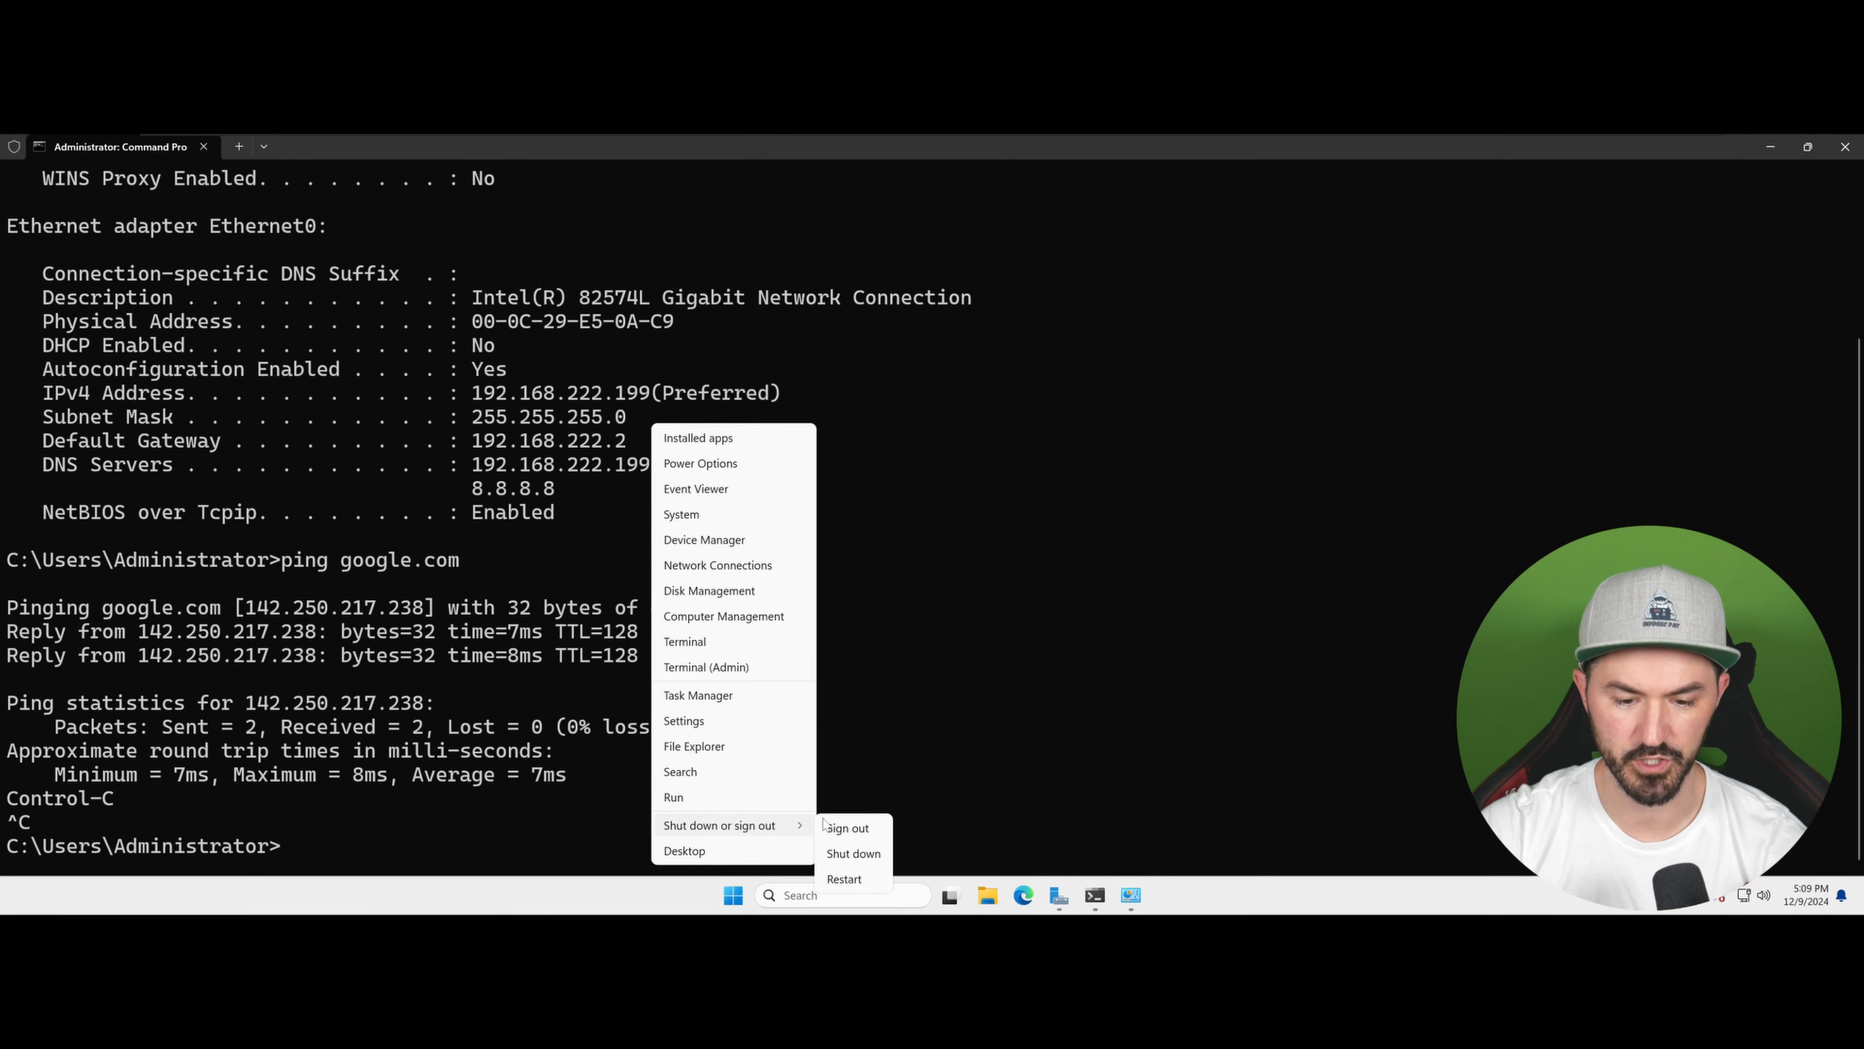
left_click(836, 882)
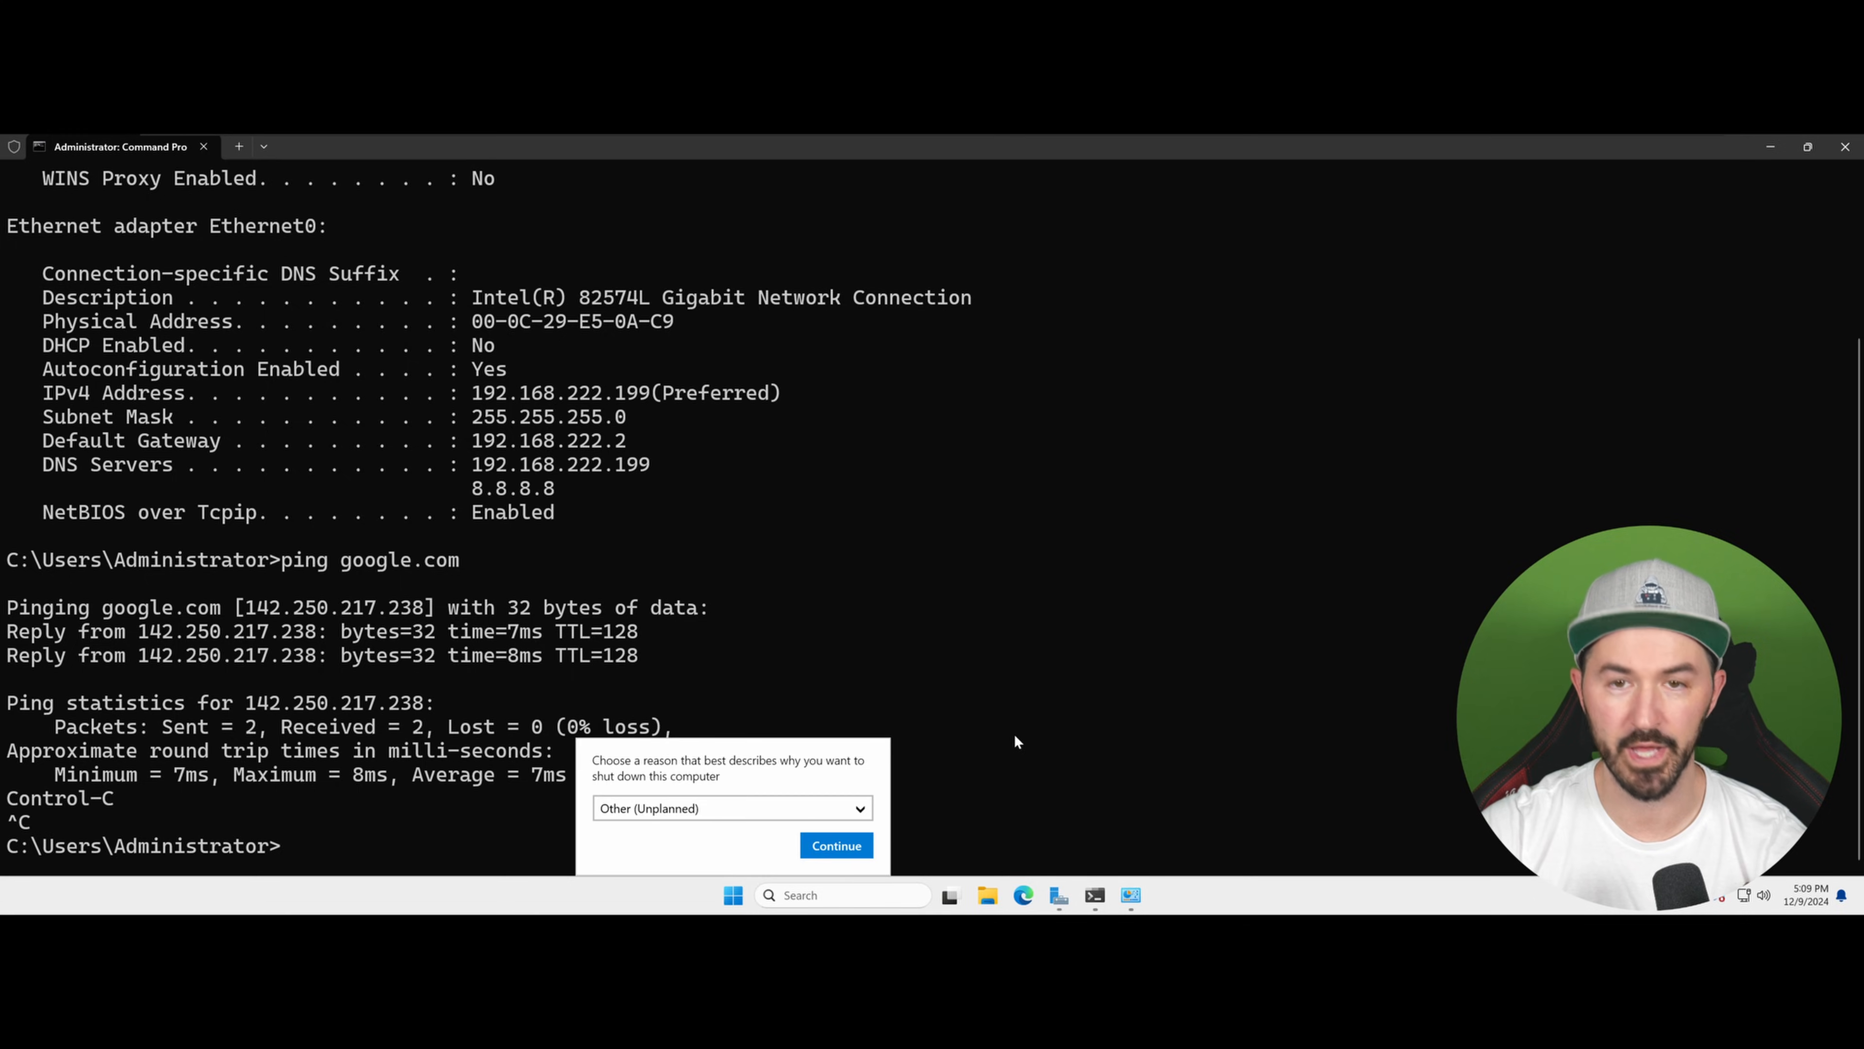
left_click(852, 846)
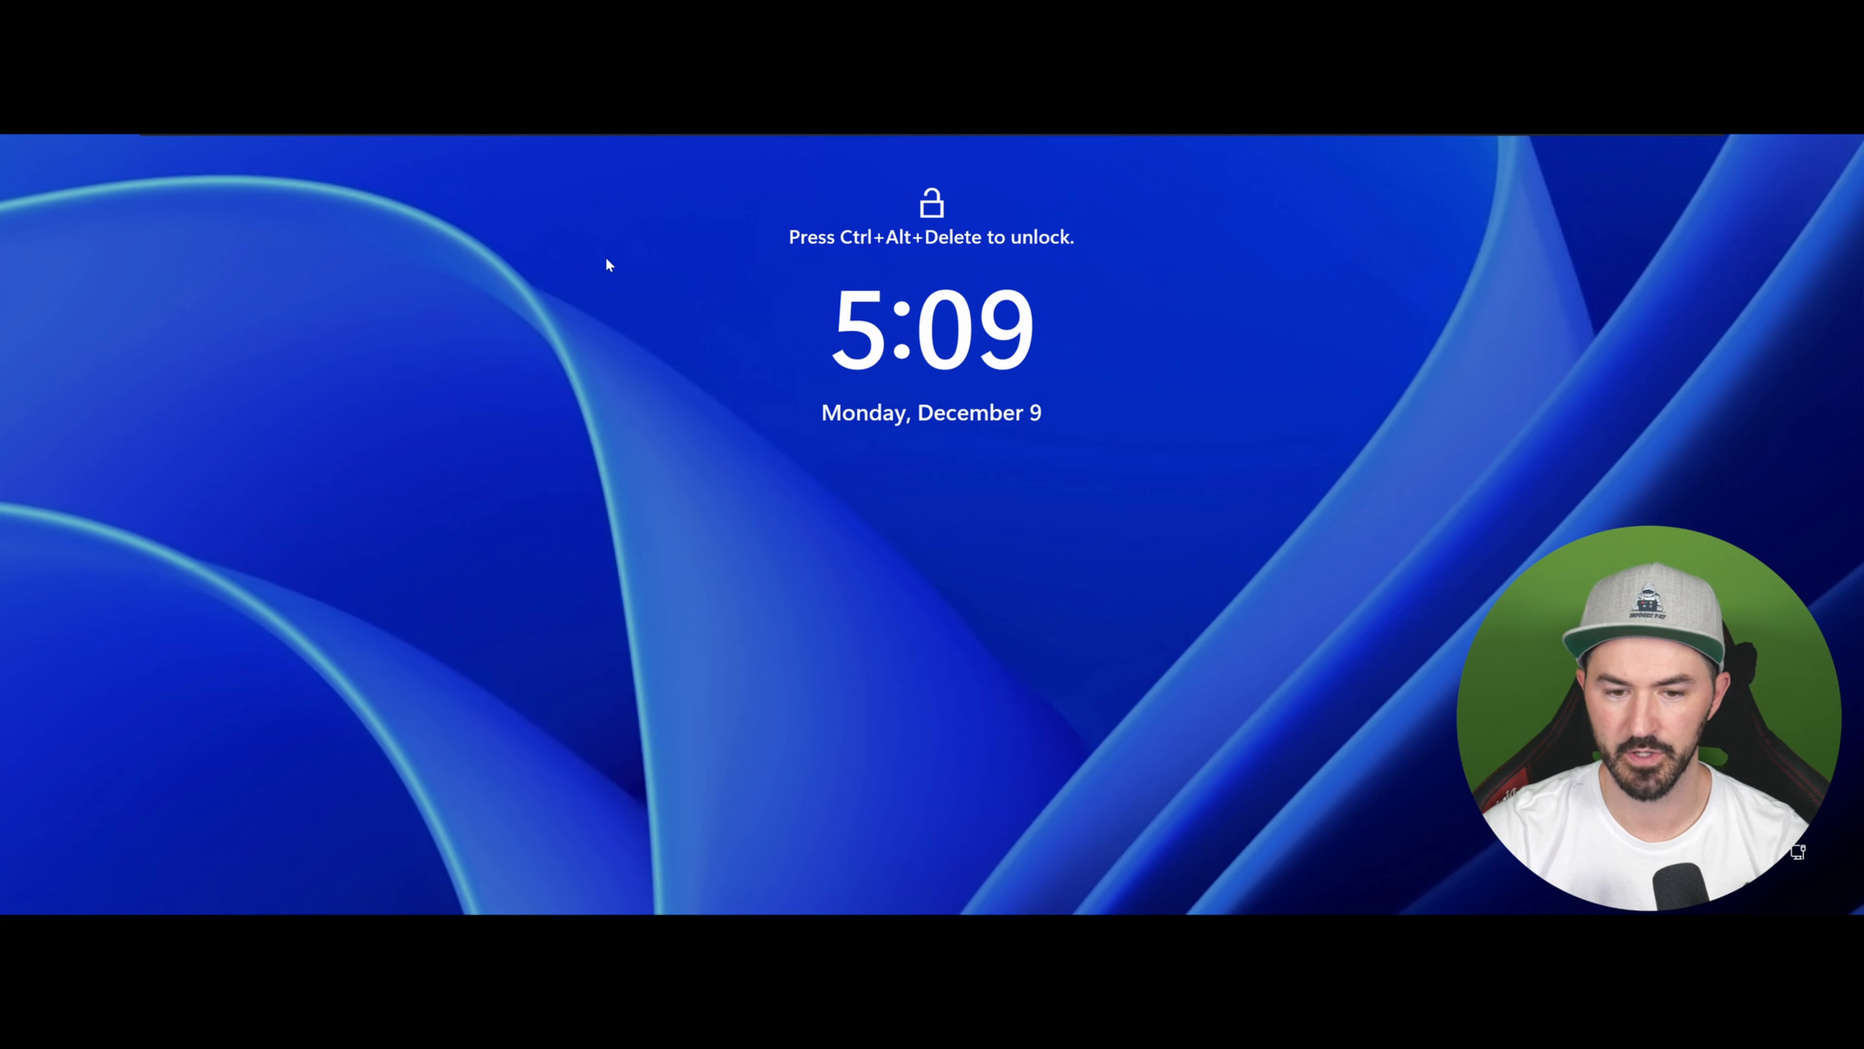
Step: Send Ctrl+Alt+Delete to the VM and sign in as Administrator with the account password
mouse_move(612, 136)
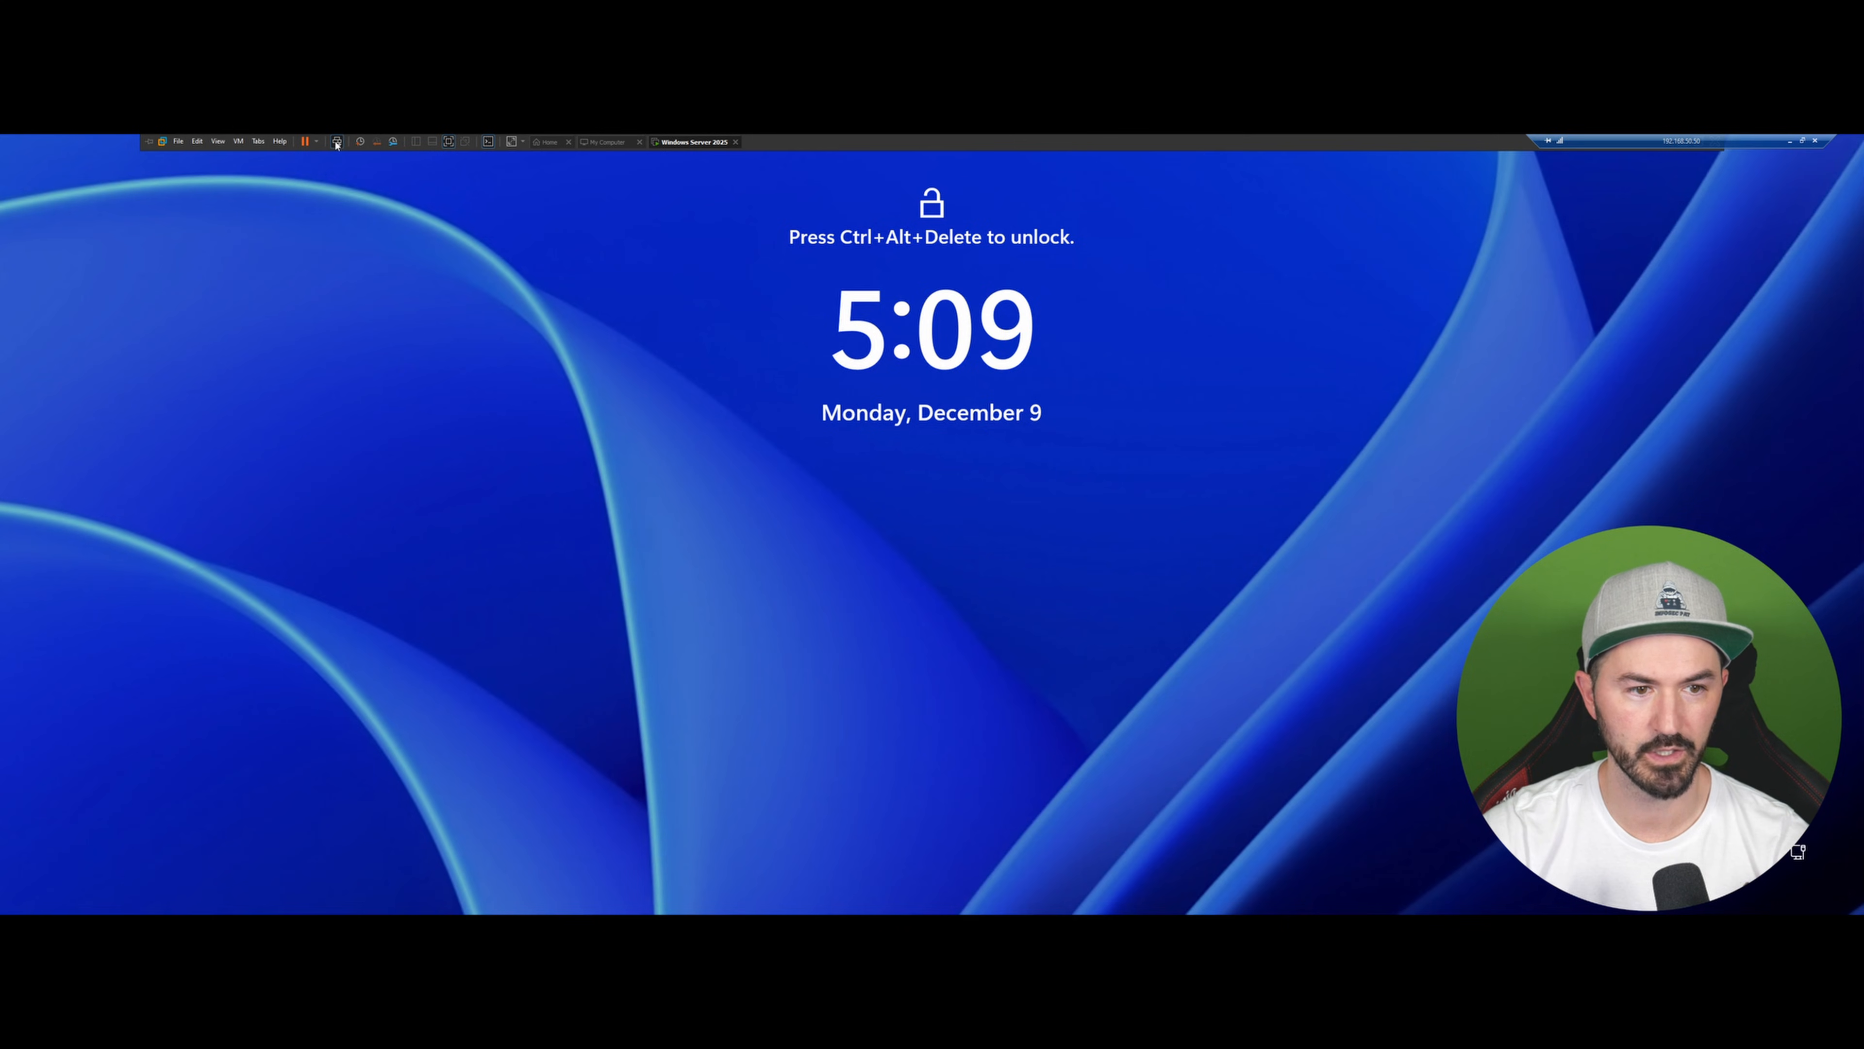
left_click(336, 142)
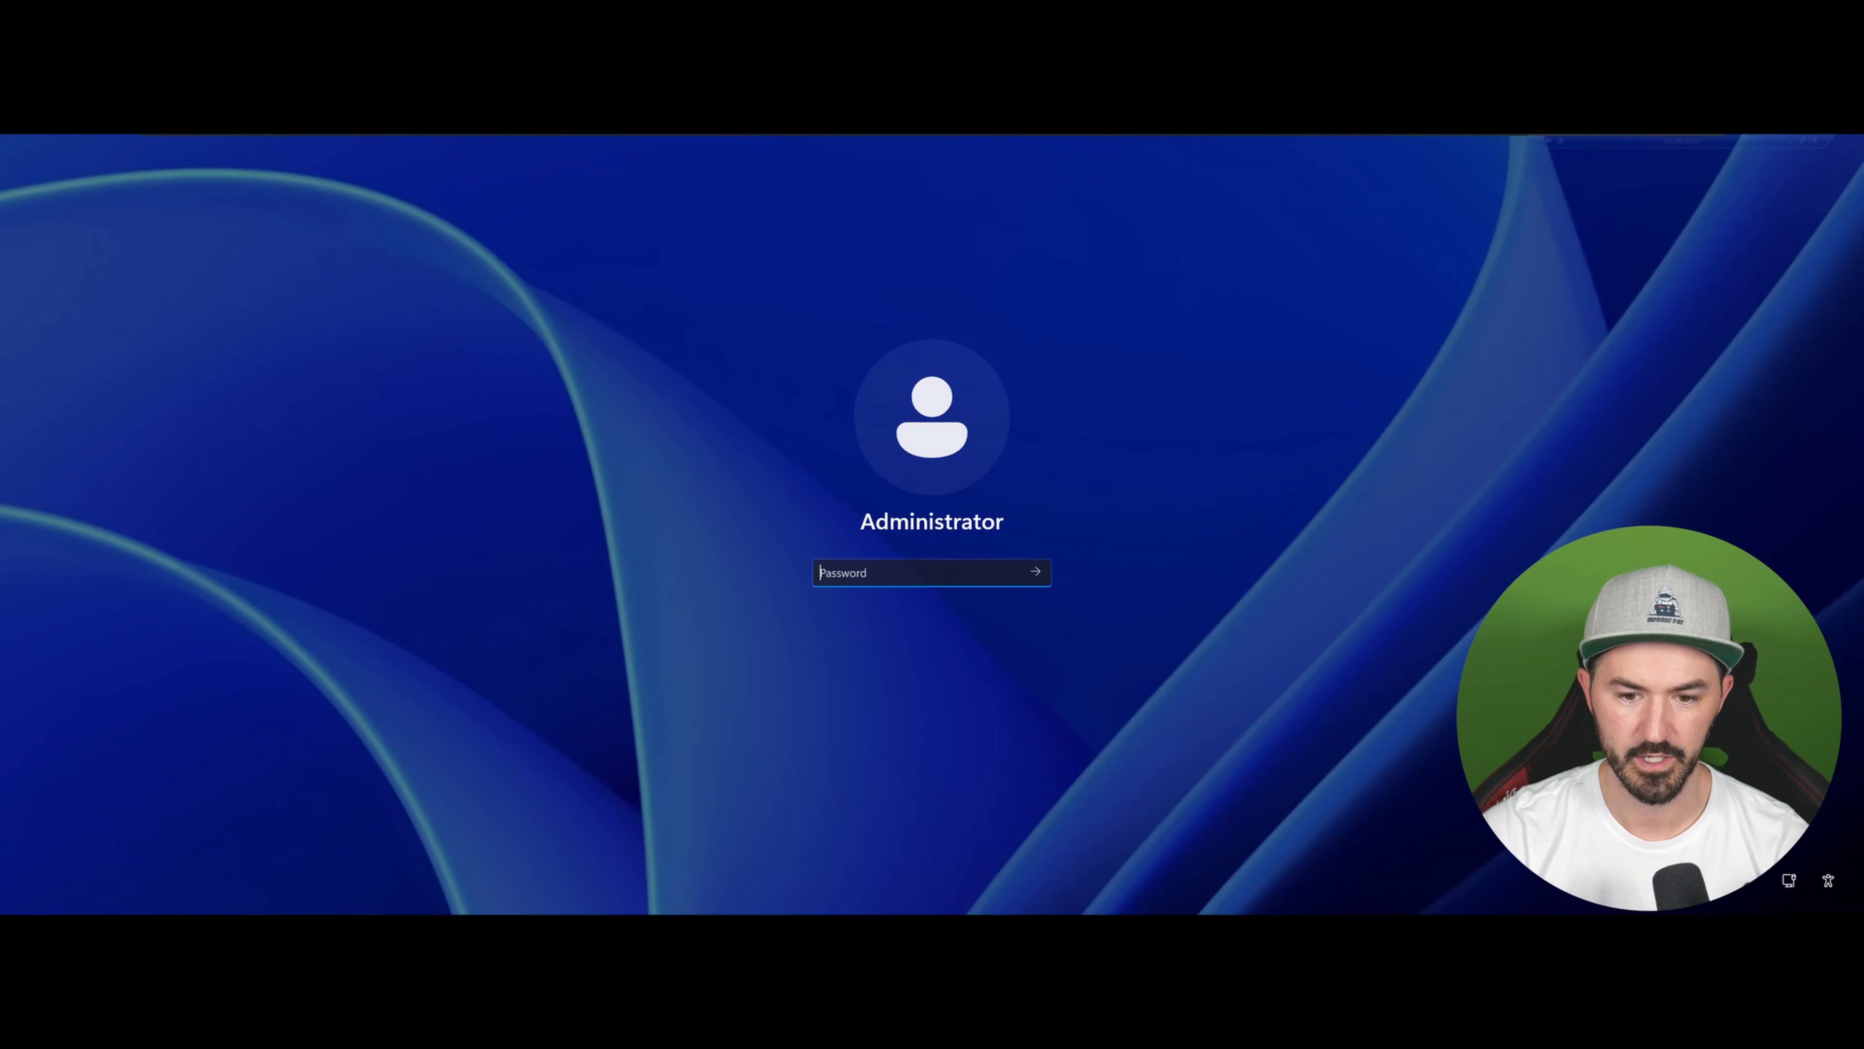
type("•••••••••")
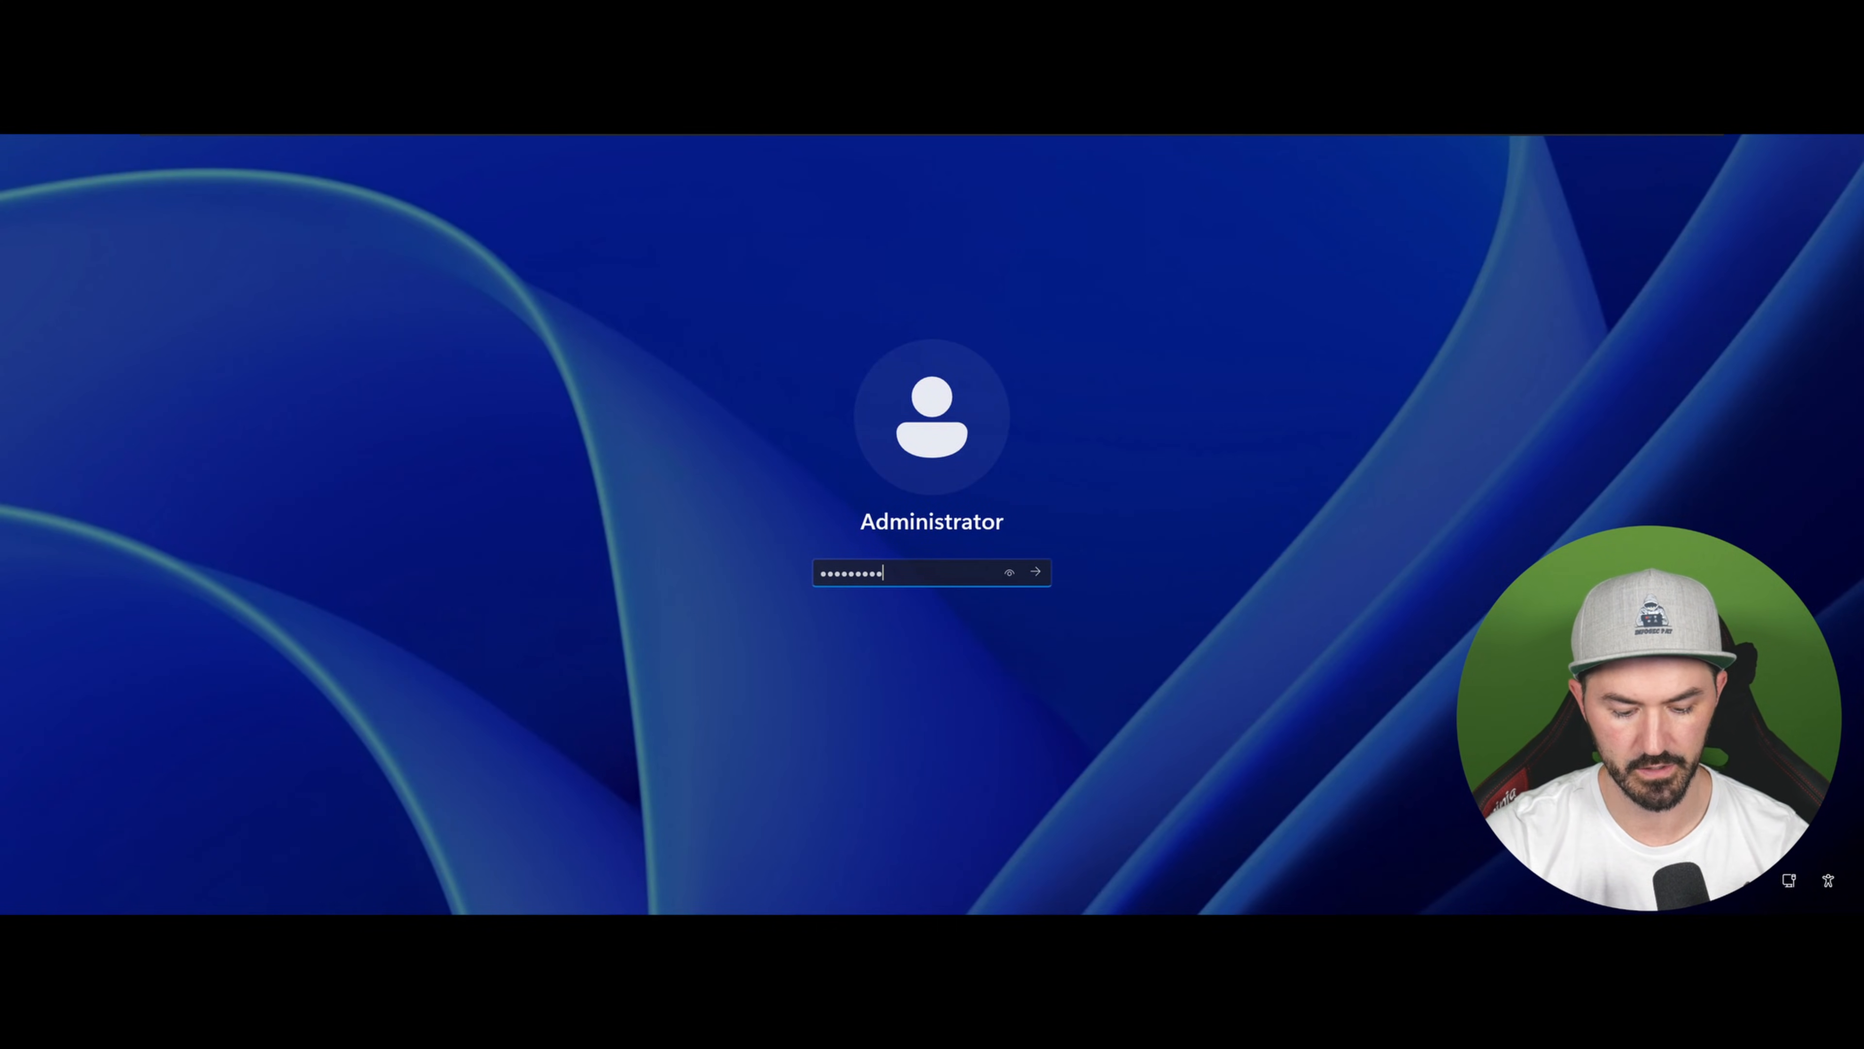
type("•••••")
key("Return")
key("Return")
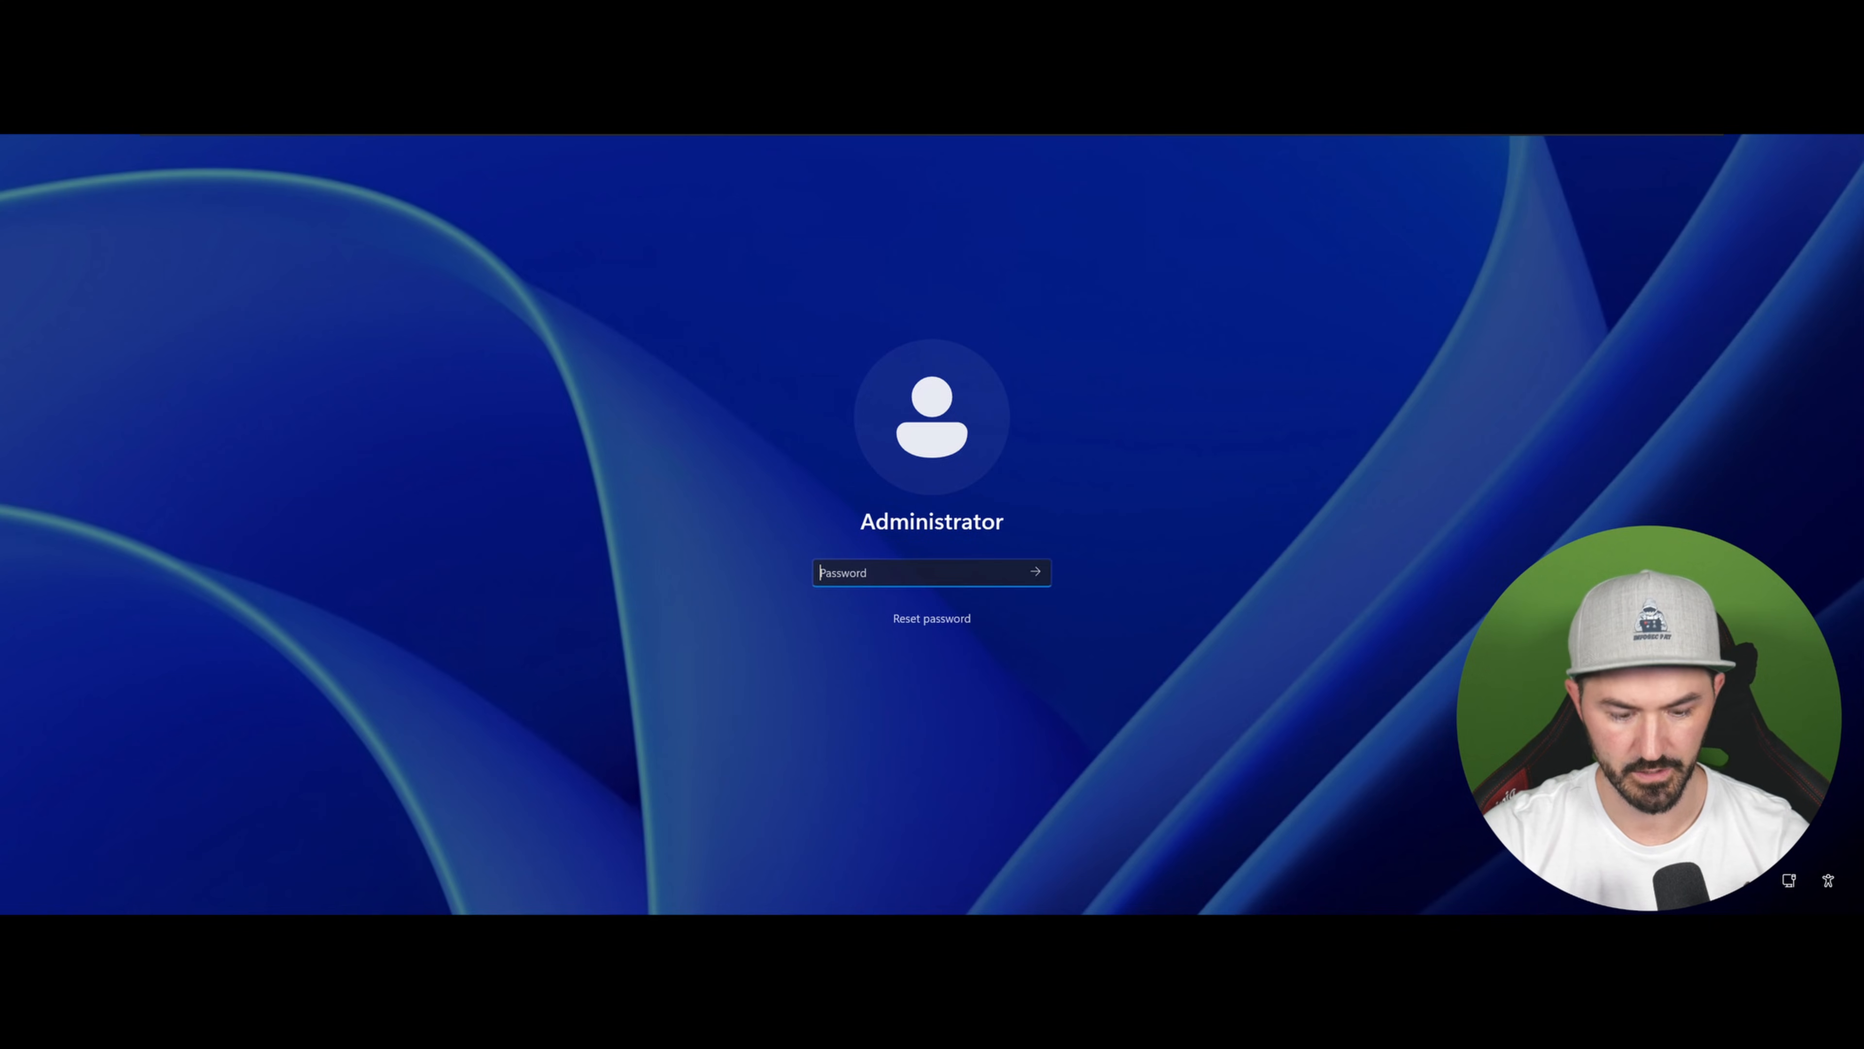
type("••••••••••••")
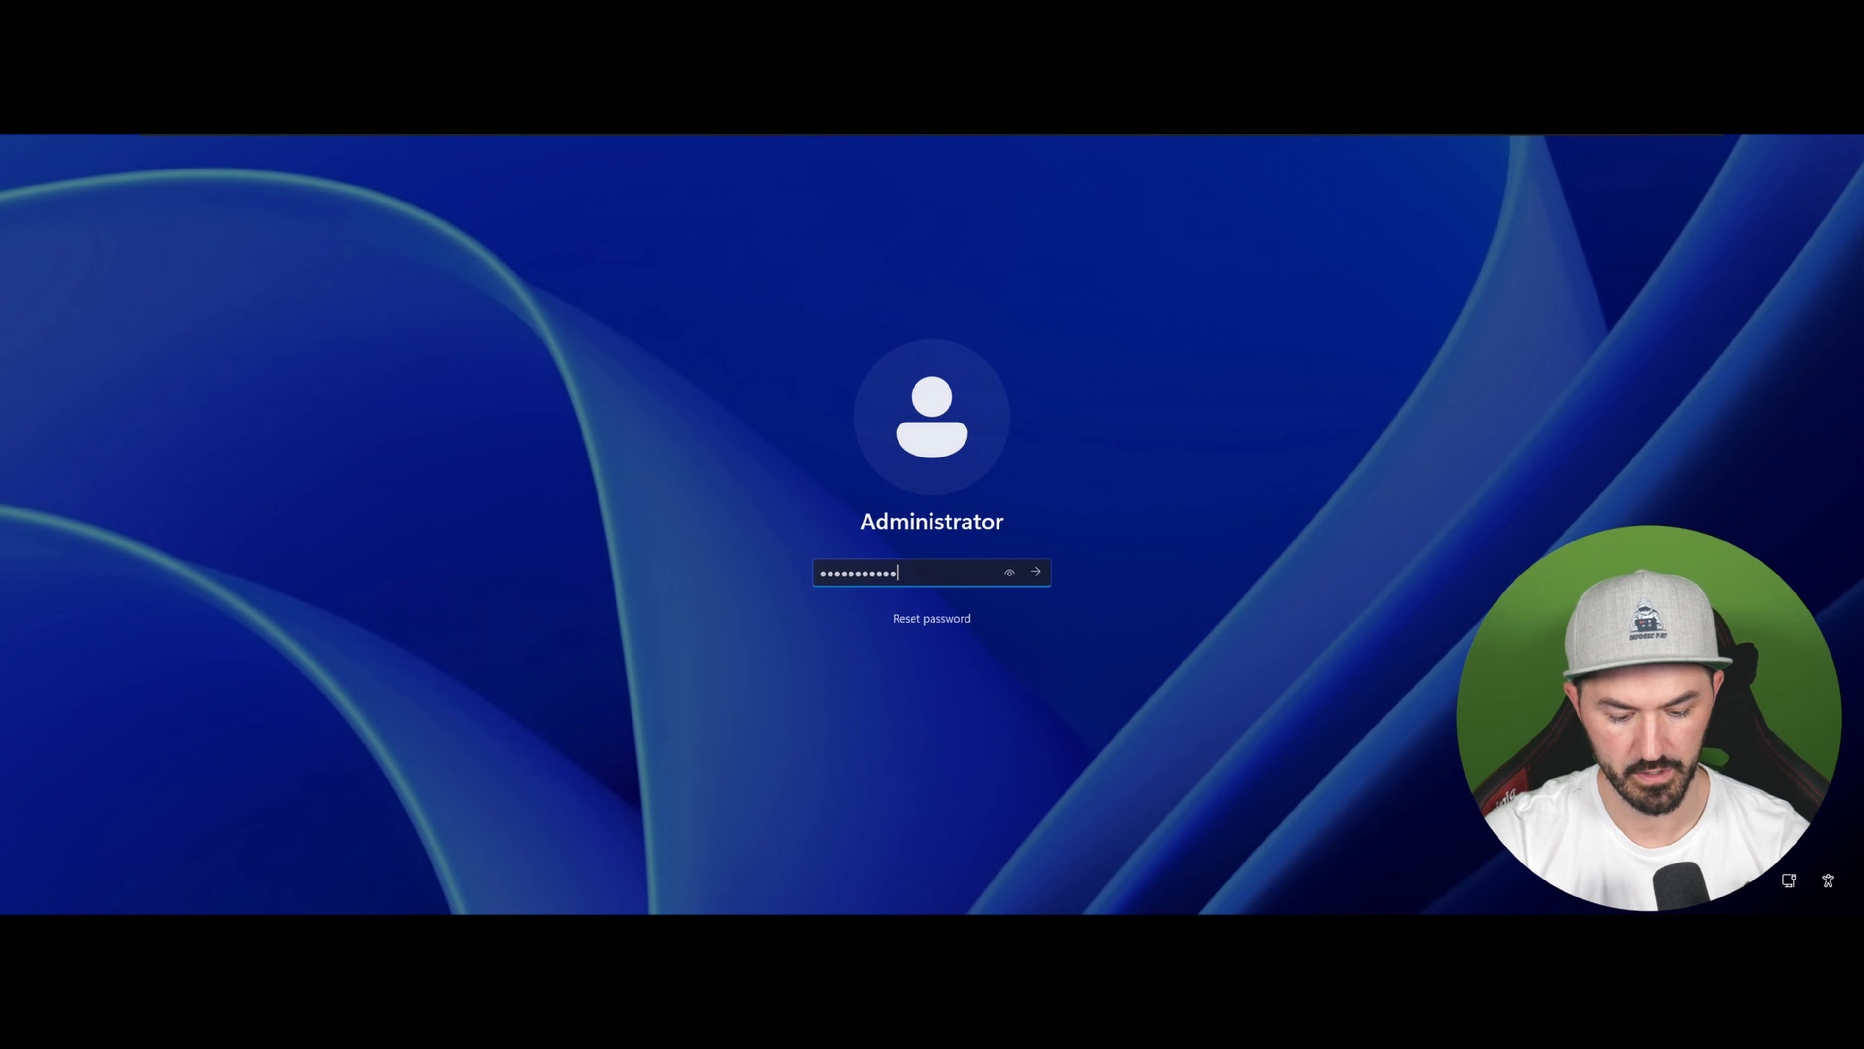
key("Return")
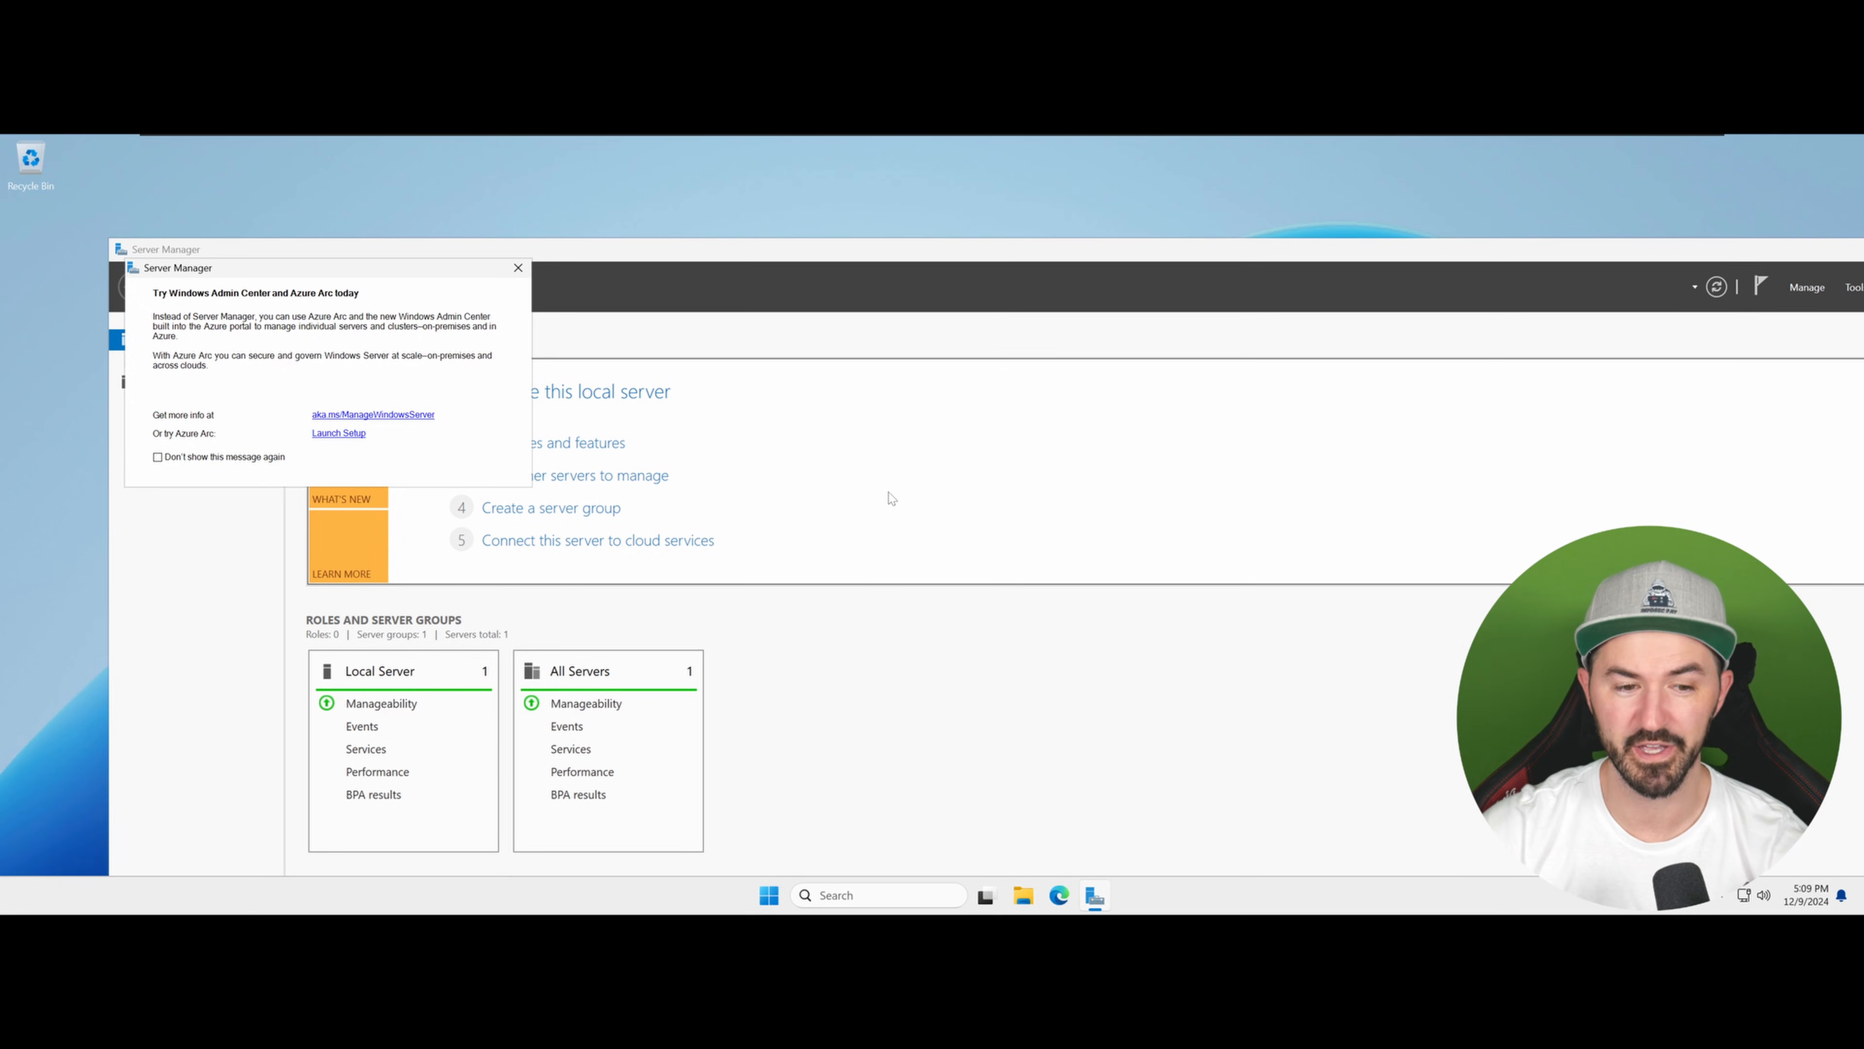
Step: Close the startup notice and open the Local Server view in a maximized Server Manager
left_click(518, 267)
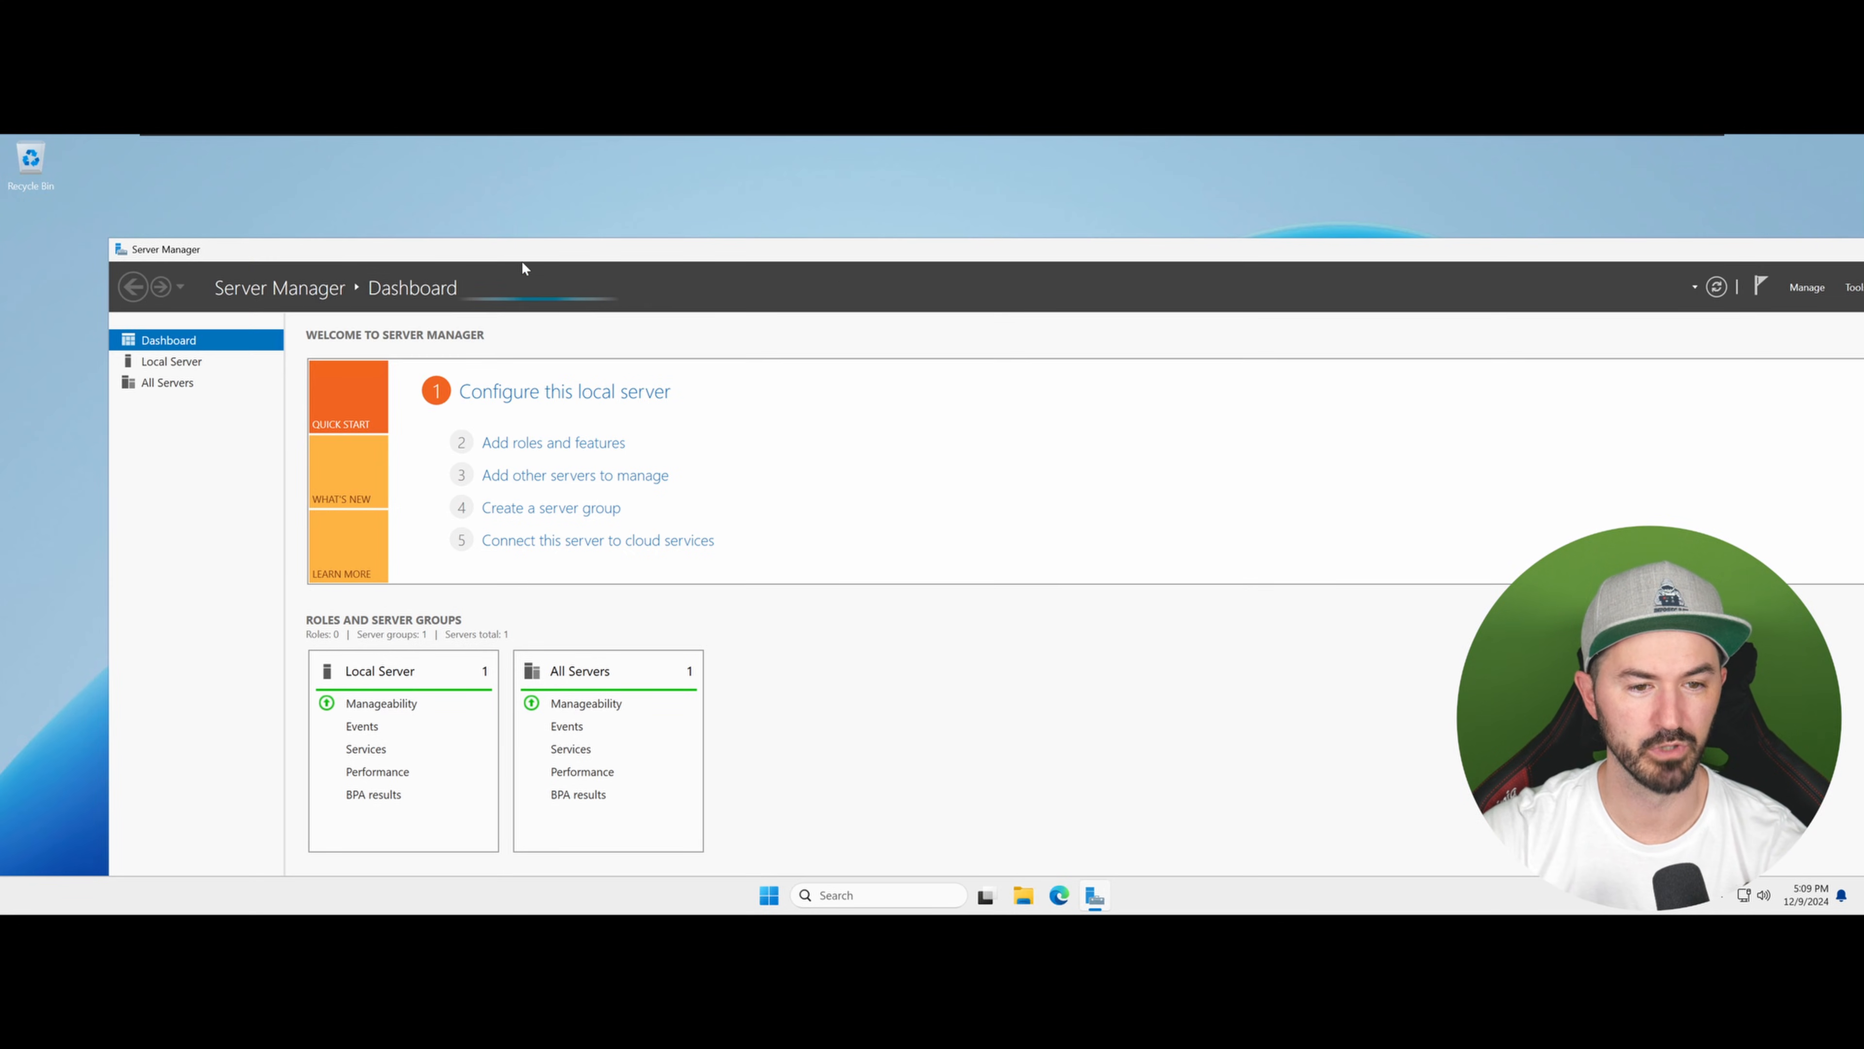
double_click(970, 246)
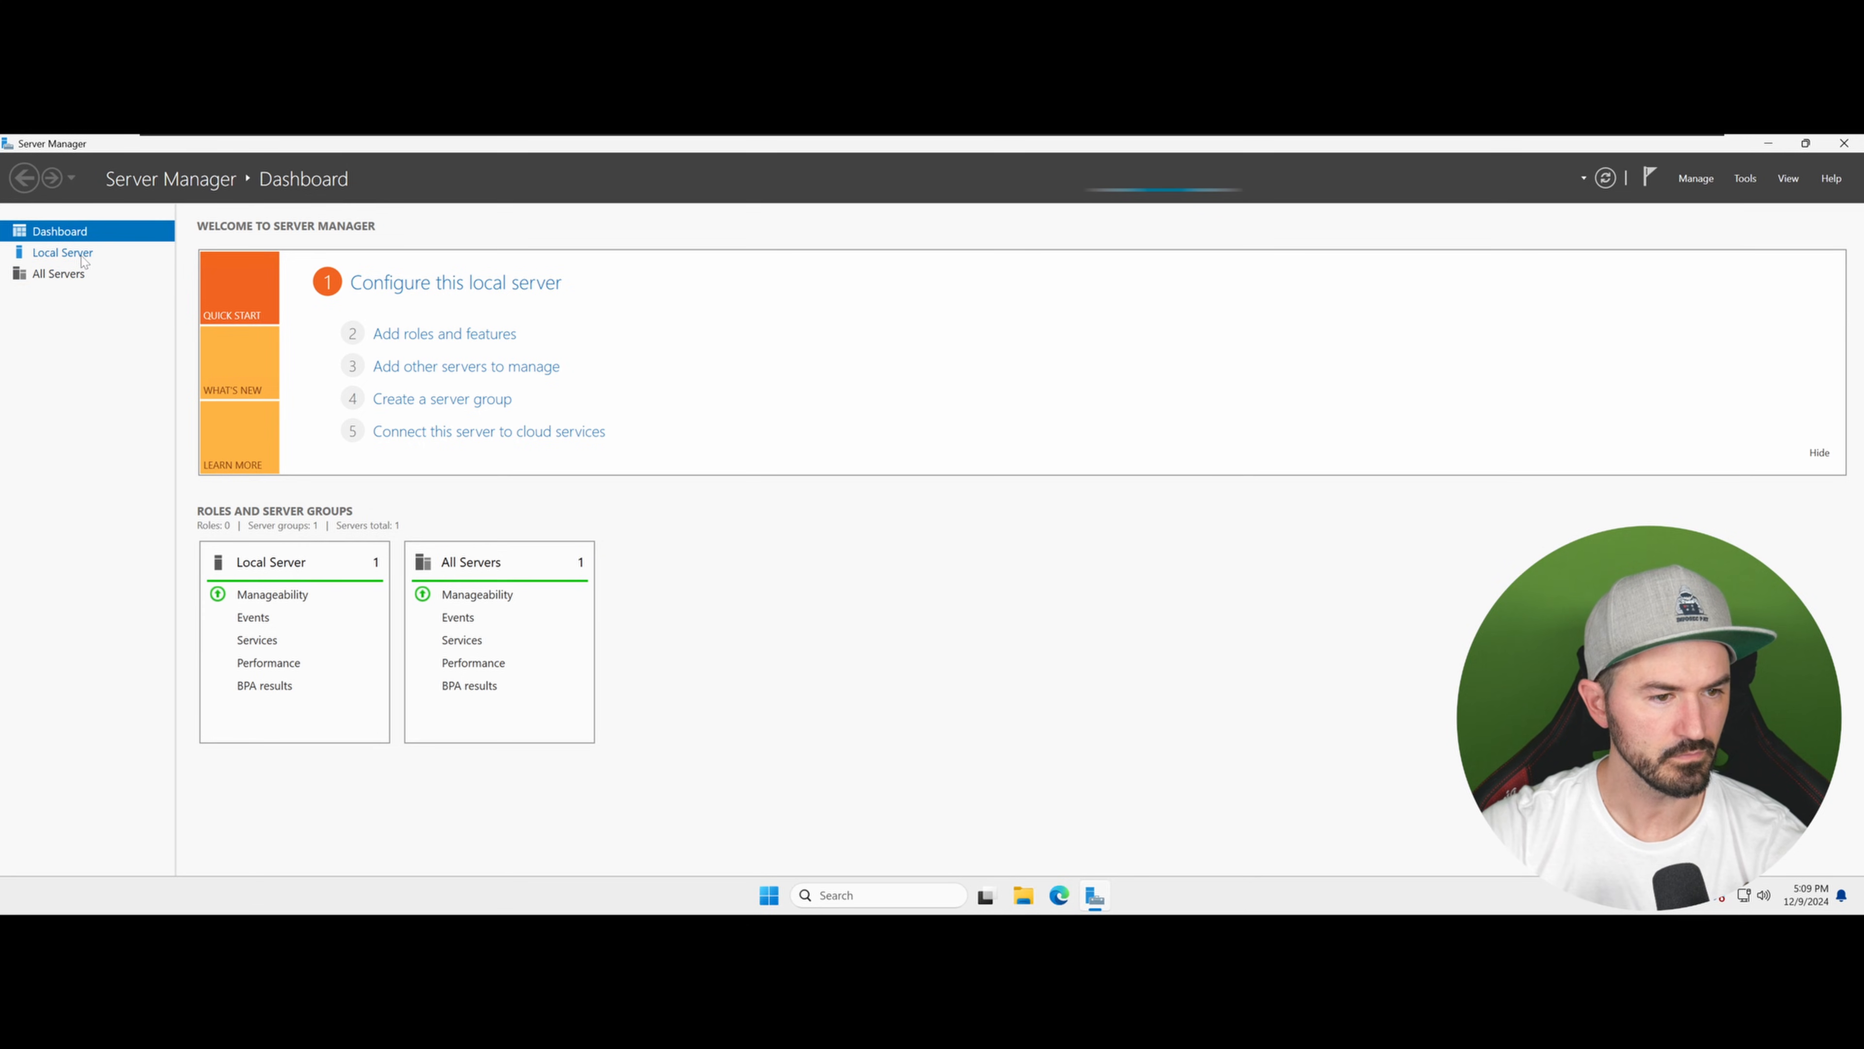
left_click(63, 253)
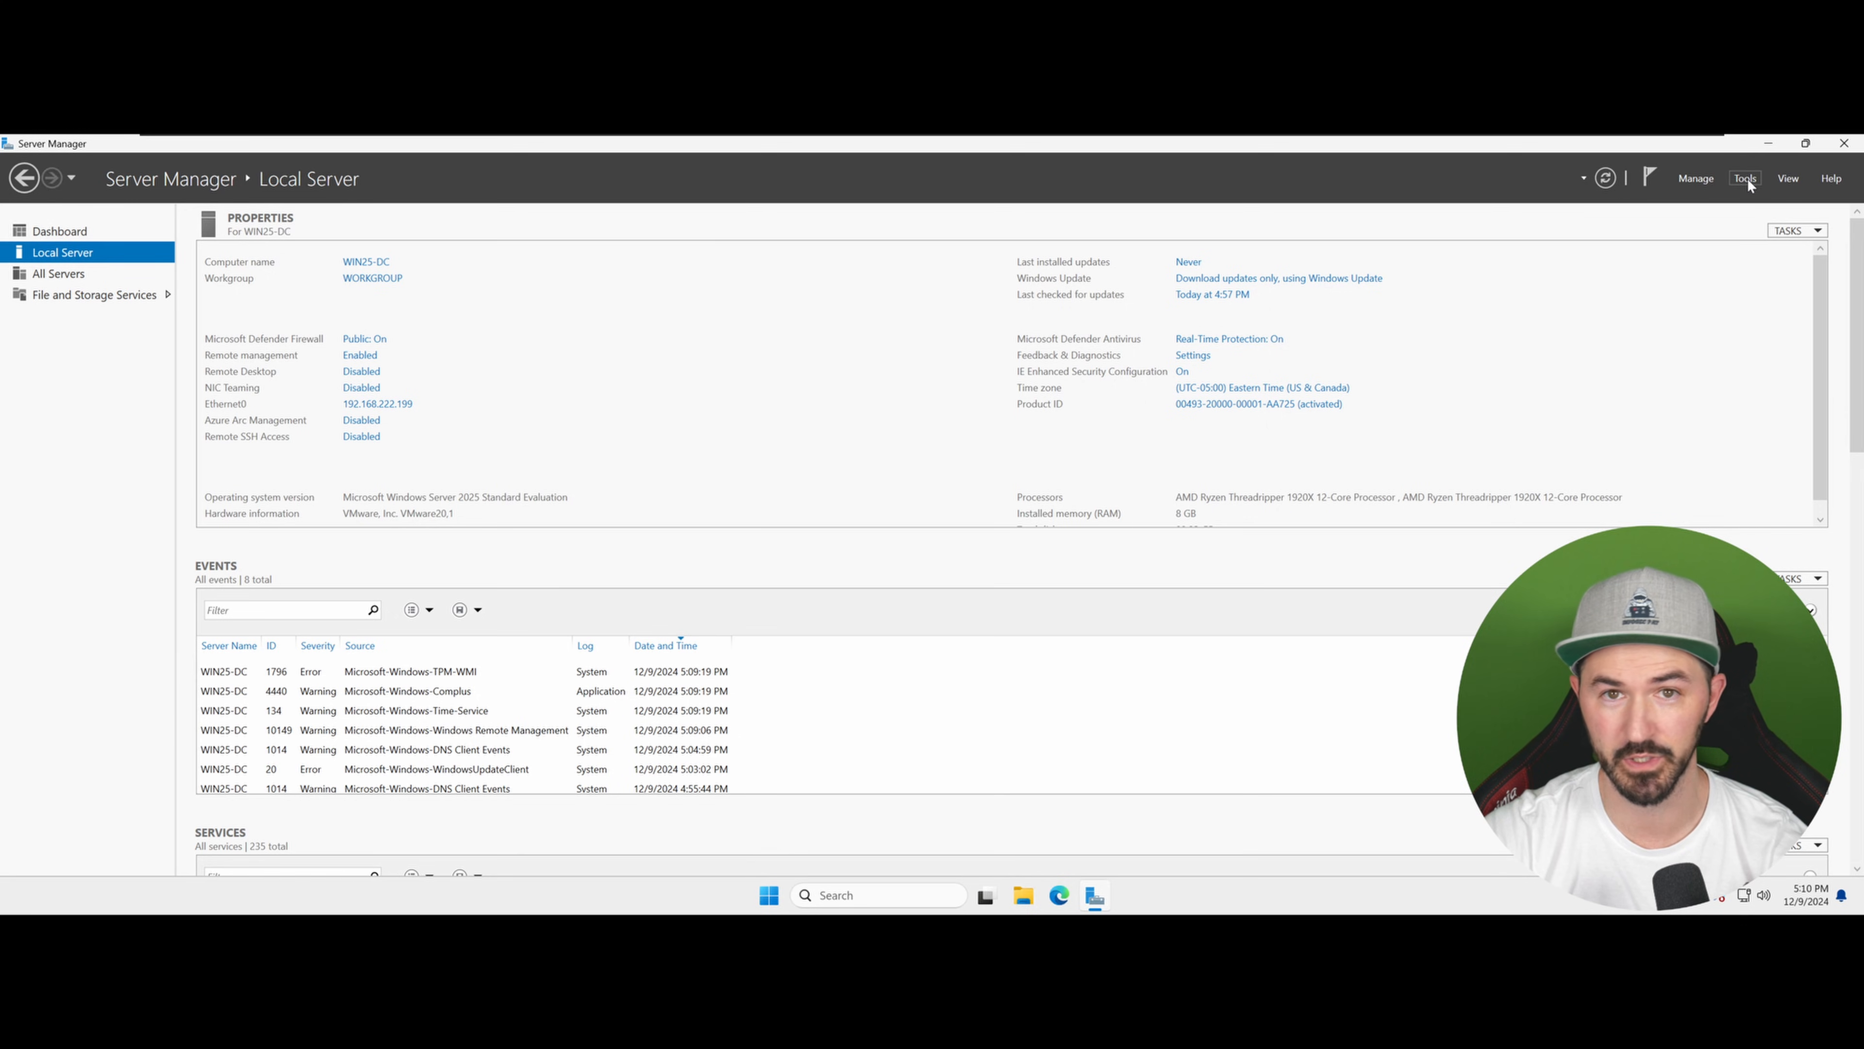
Step: Start the Add Roles and Features wizard for a role-based installation on the WIN25-DC server
left_click(1699, 184)
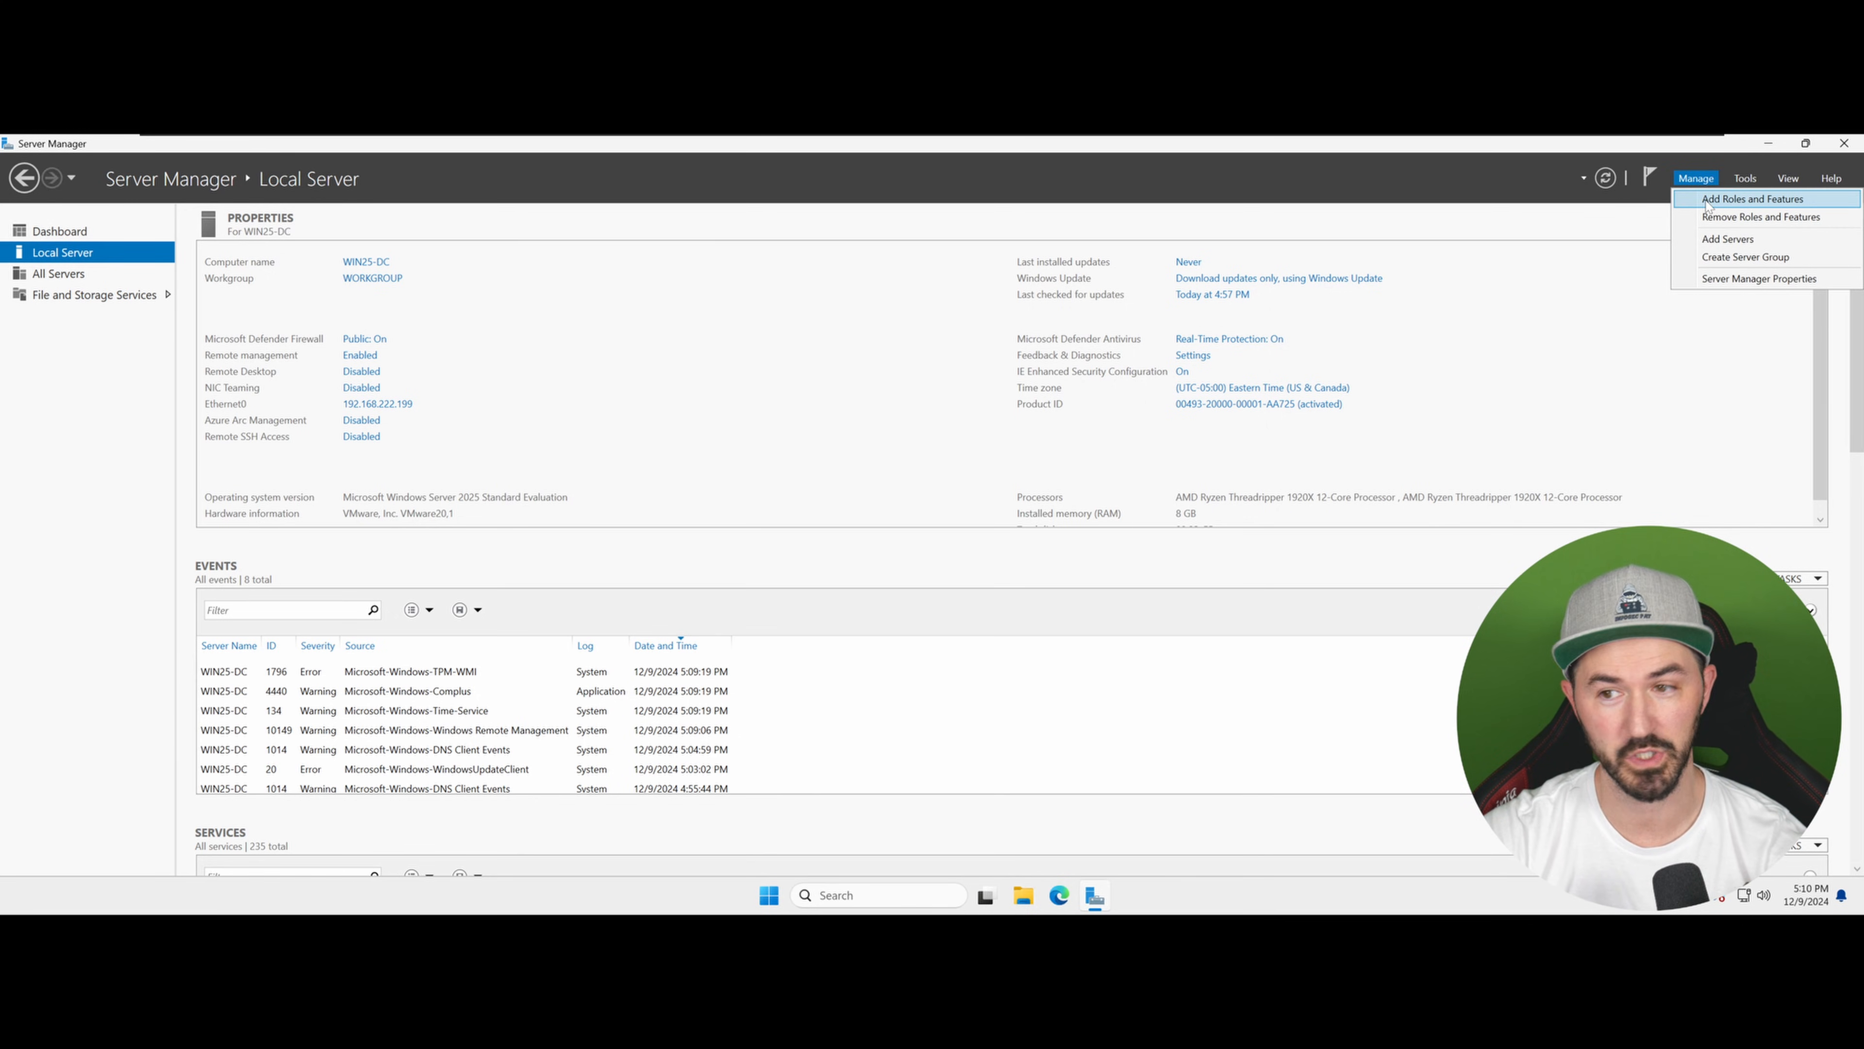
left_click(1751, 199)
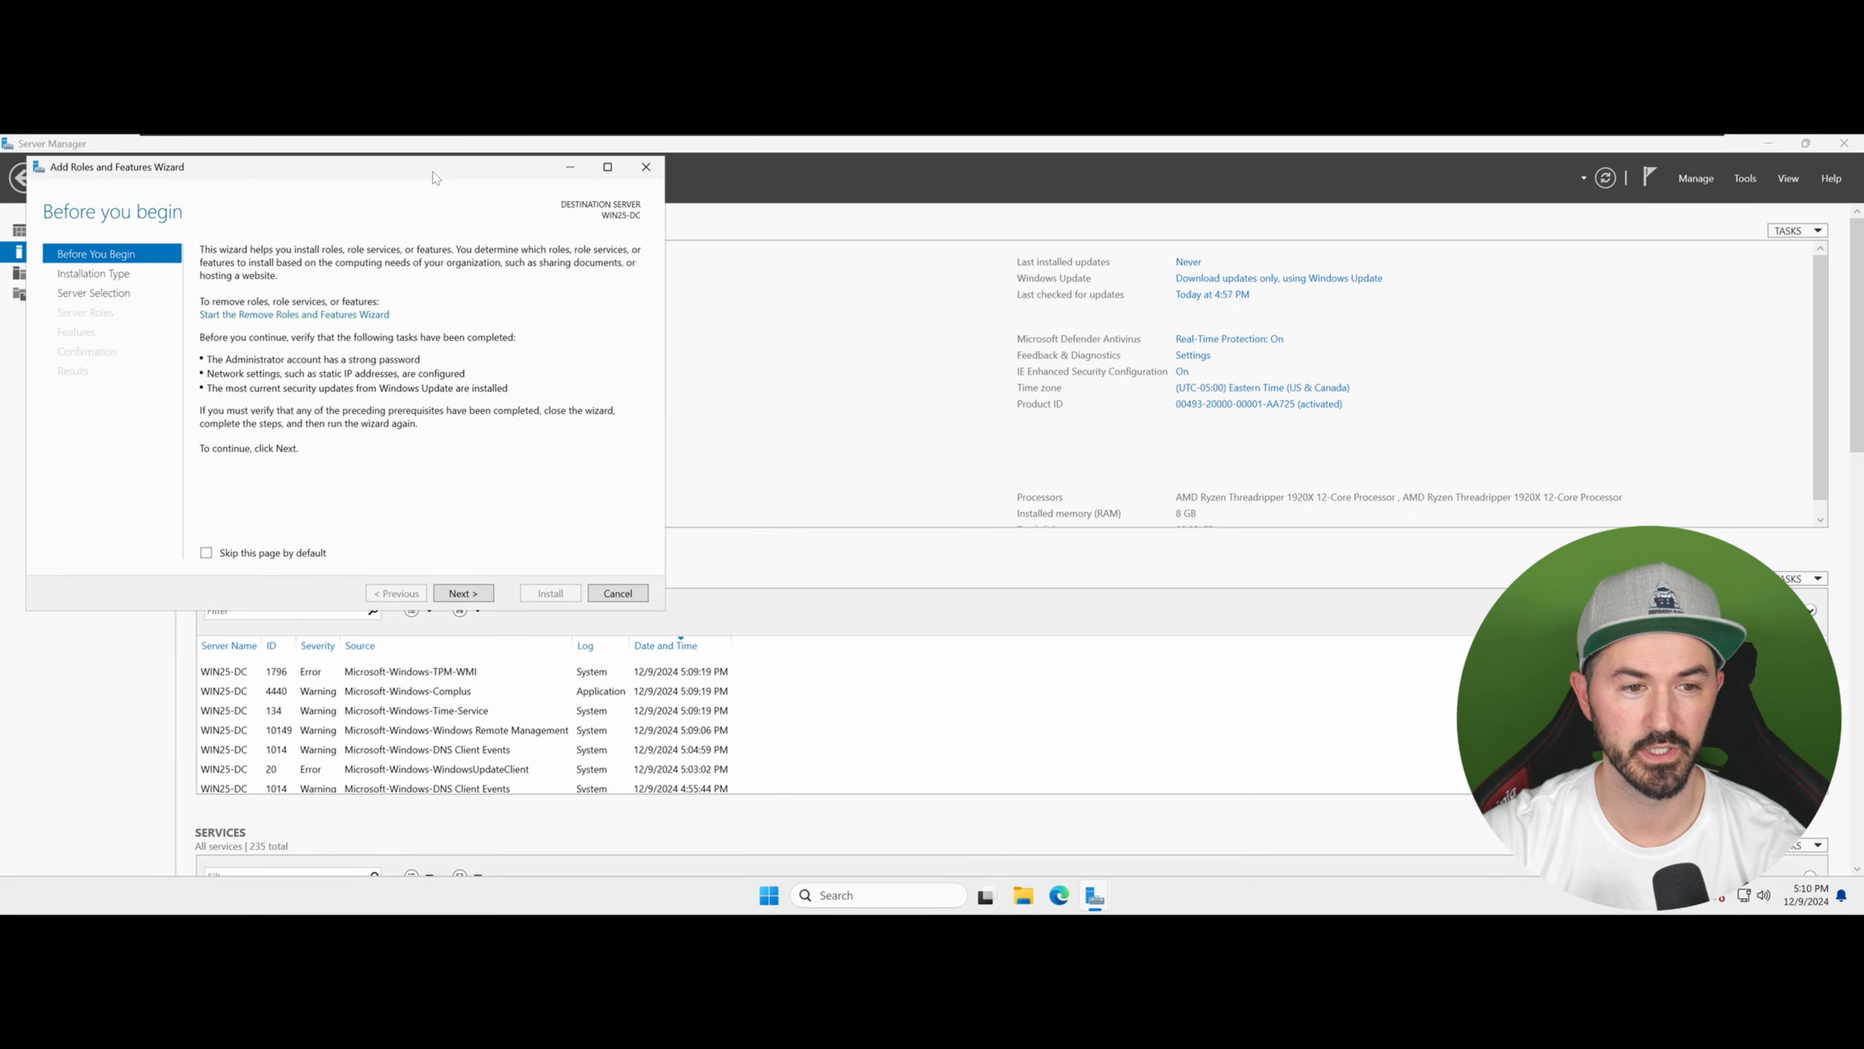
left_click_drag(432, 172, 761, 199)
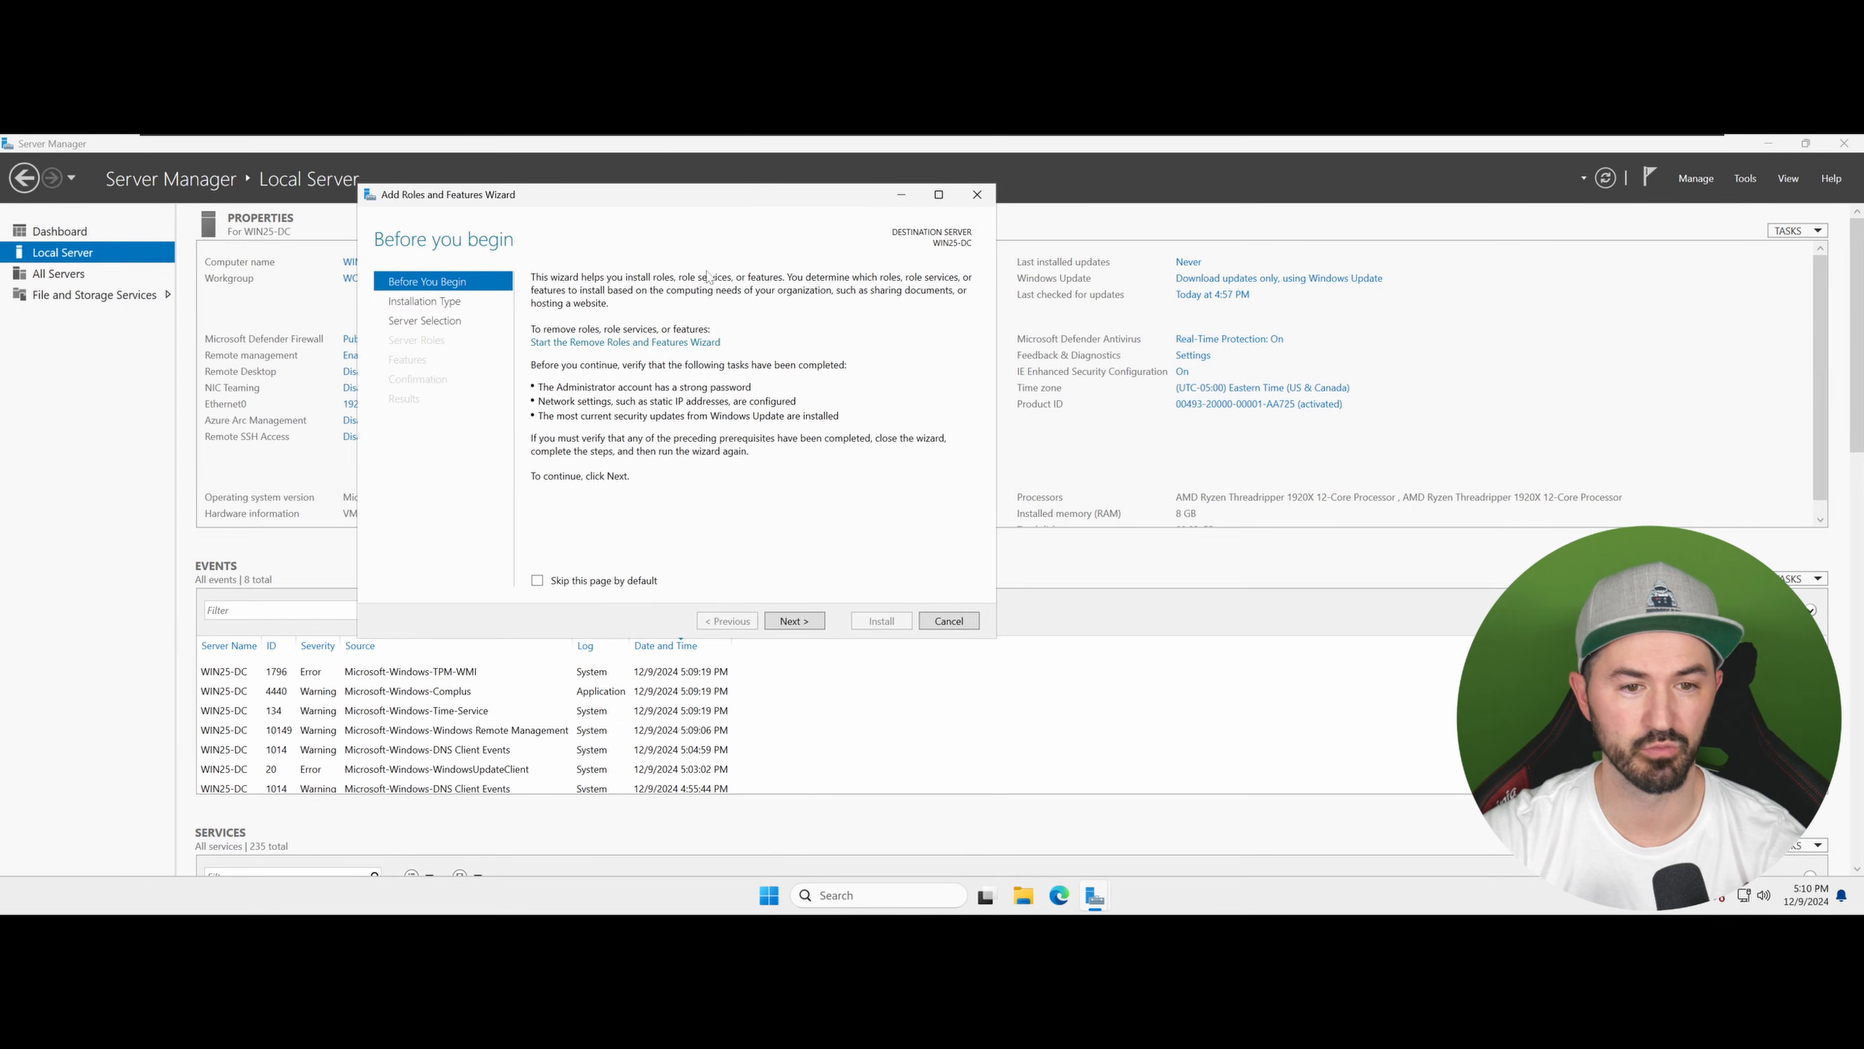
left_click(789, 619)
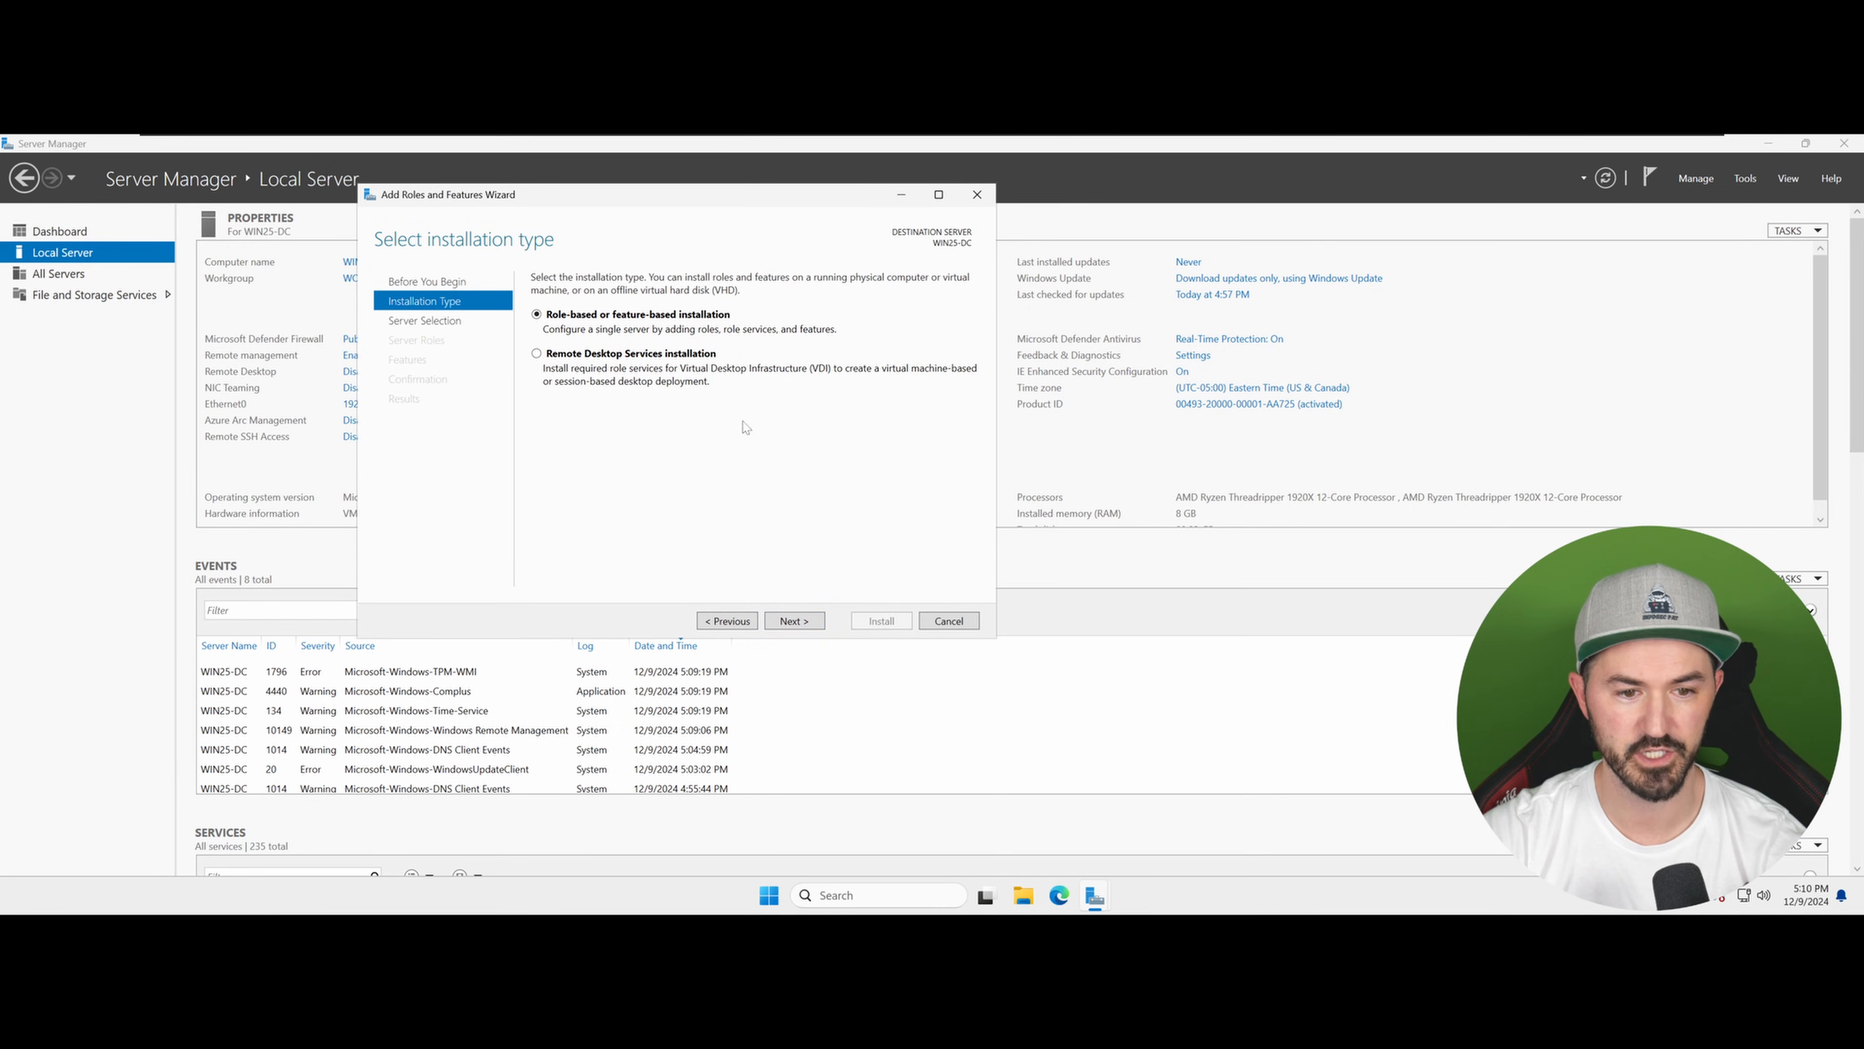
left_click(792, 623)
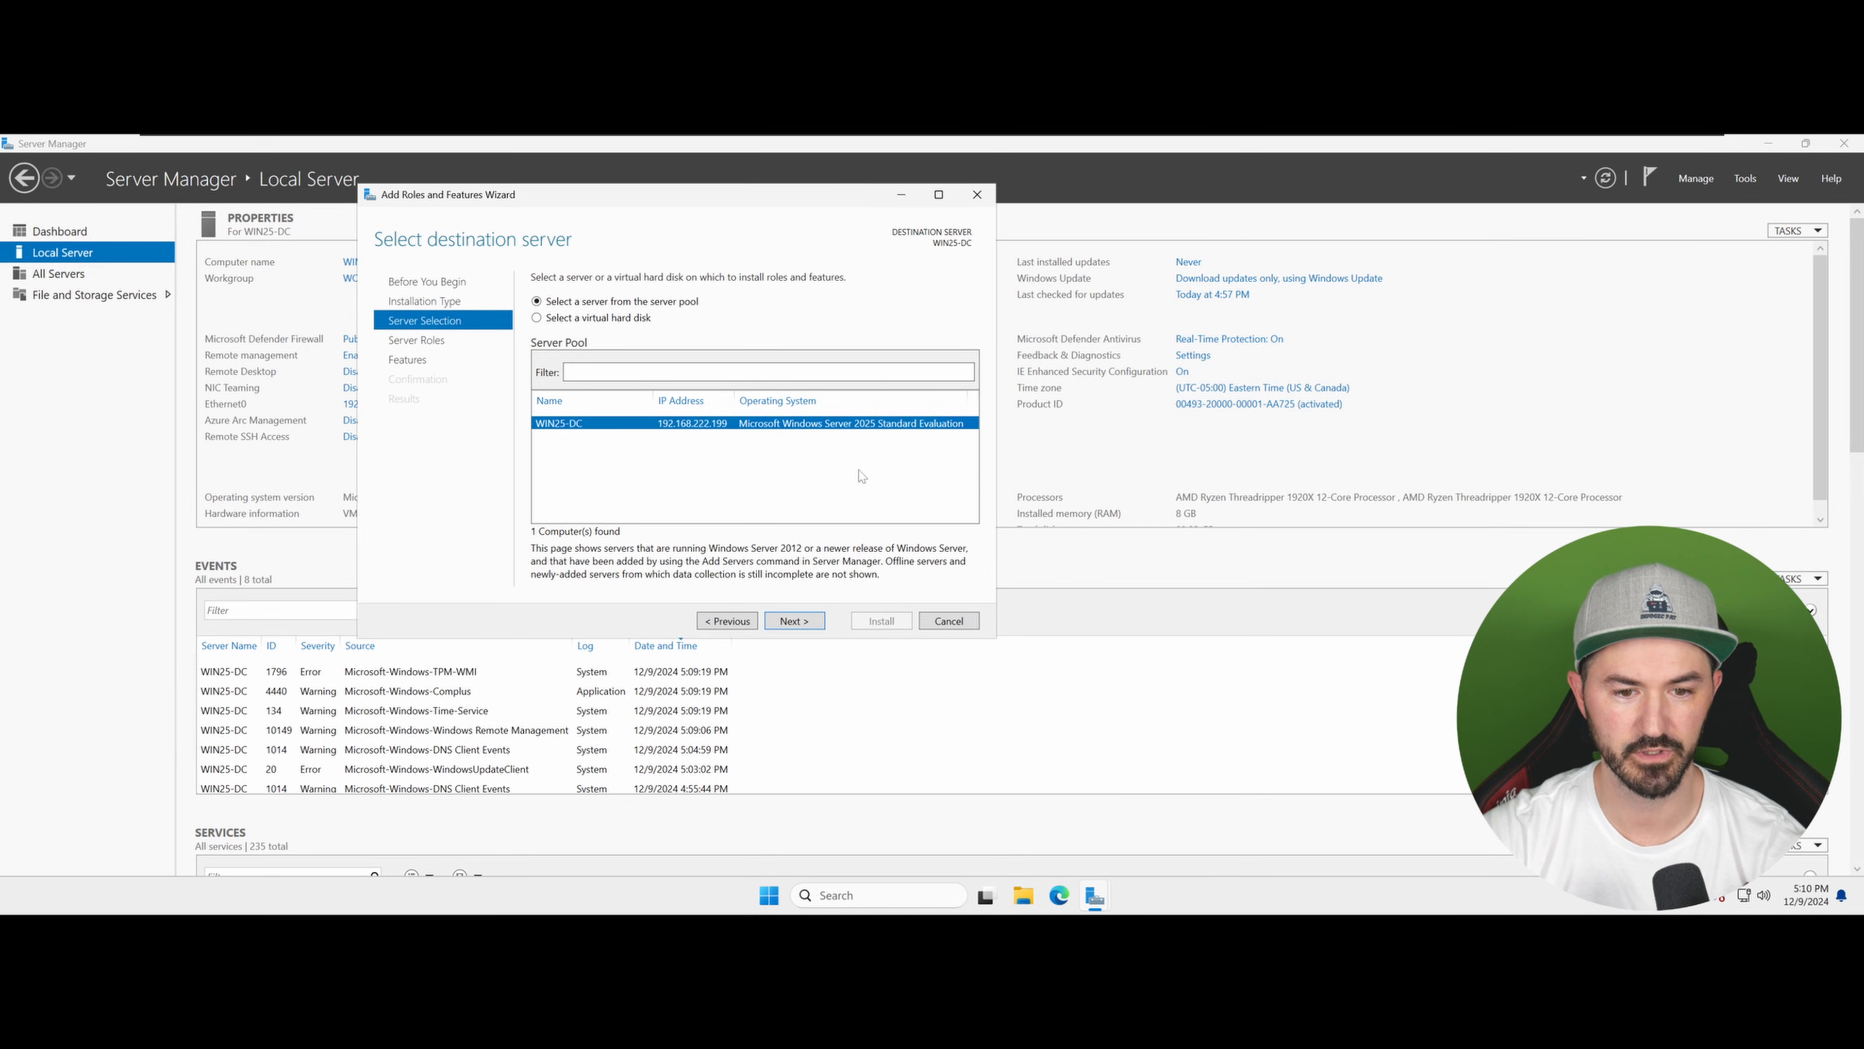
left_click(799, 623)
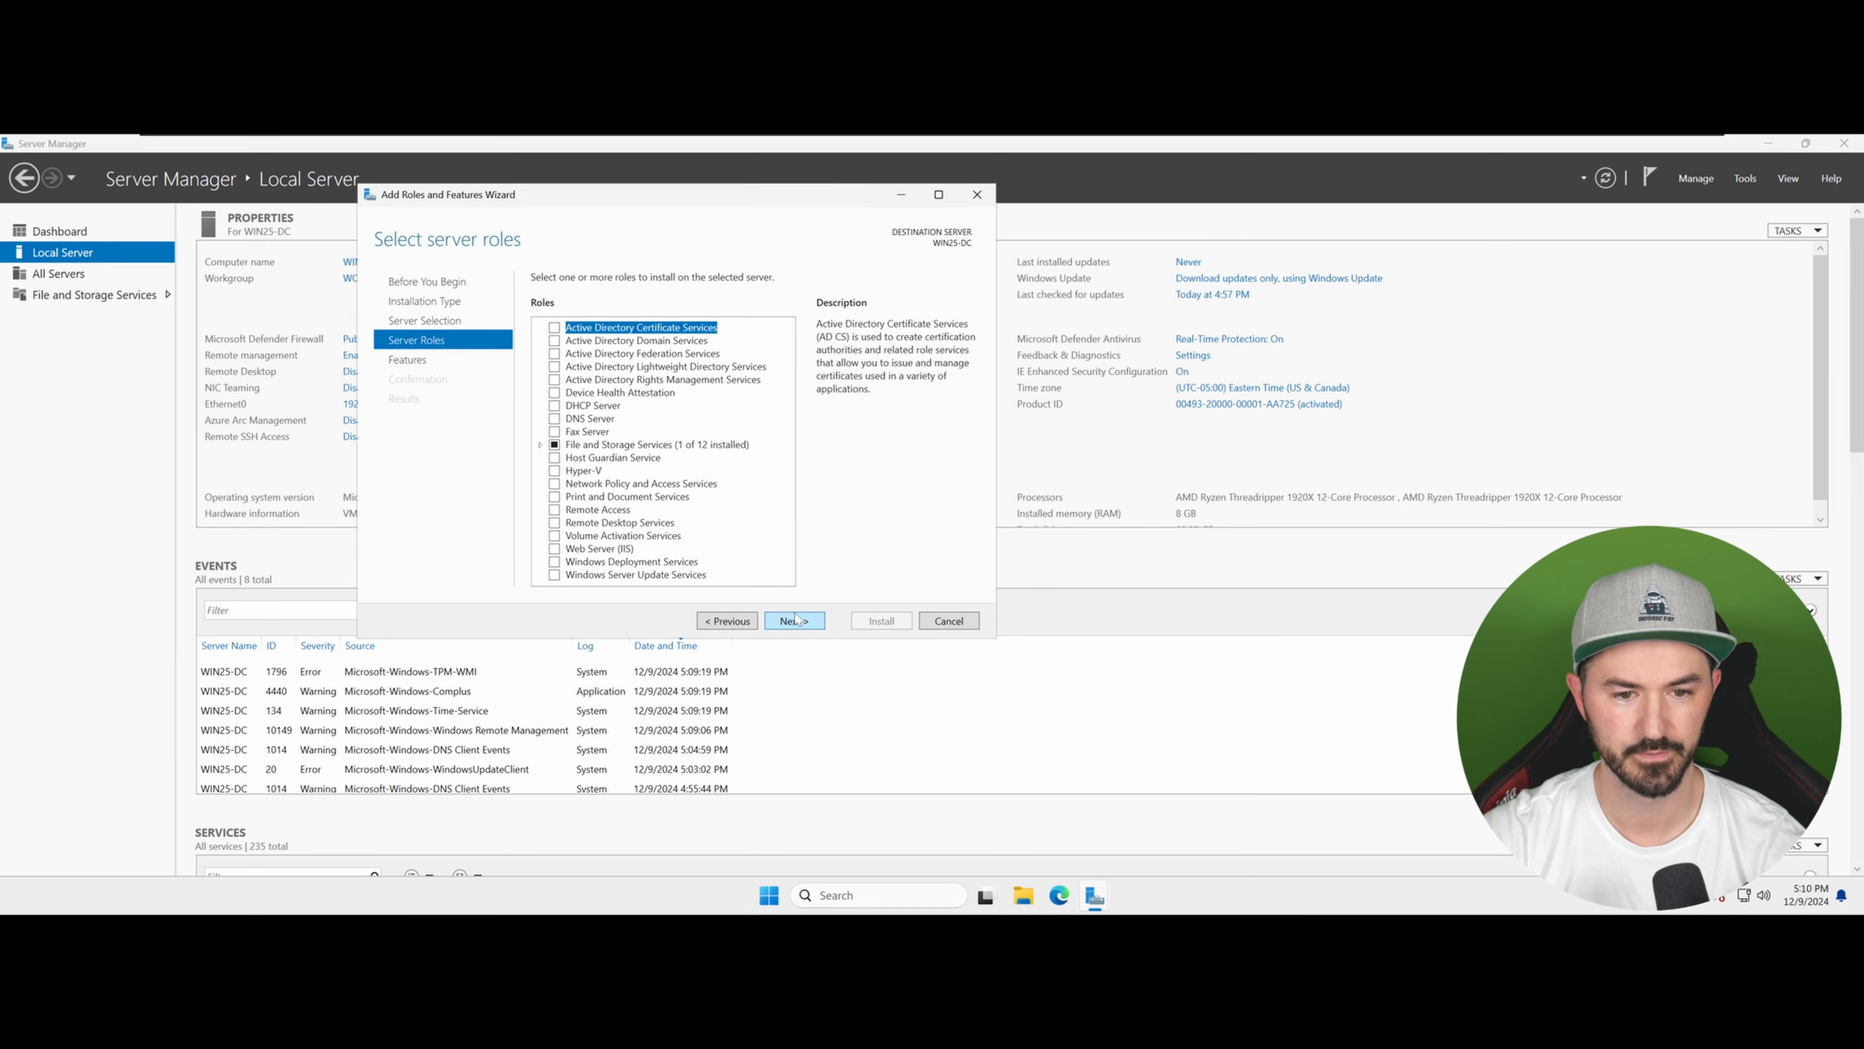
Step: Select the Active Directory Domain Services role with its required features and install it
left_click(554, 342)
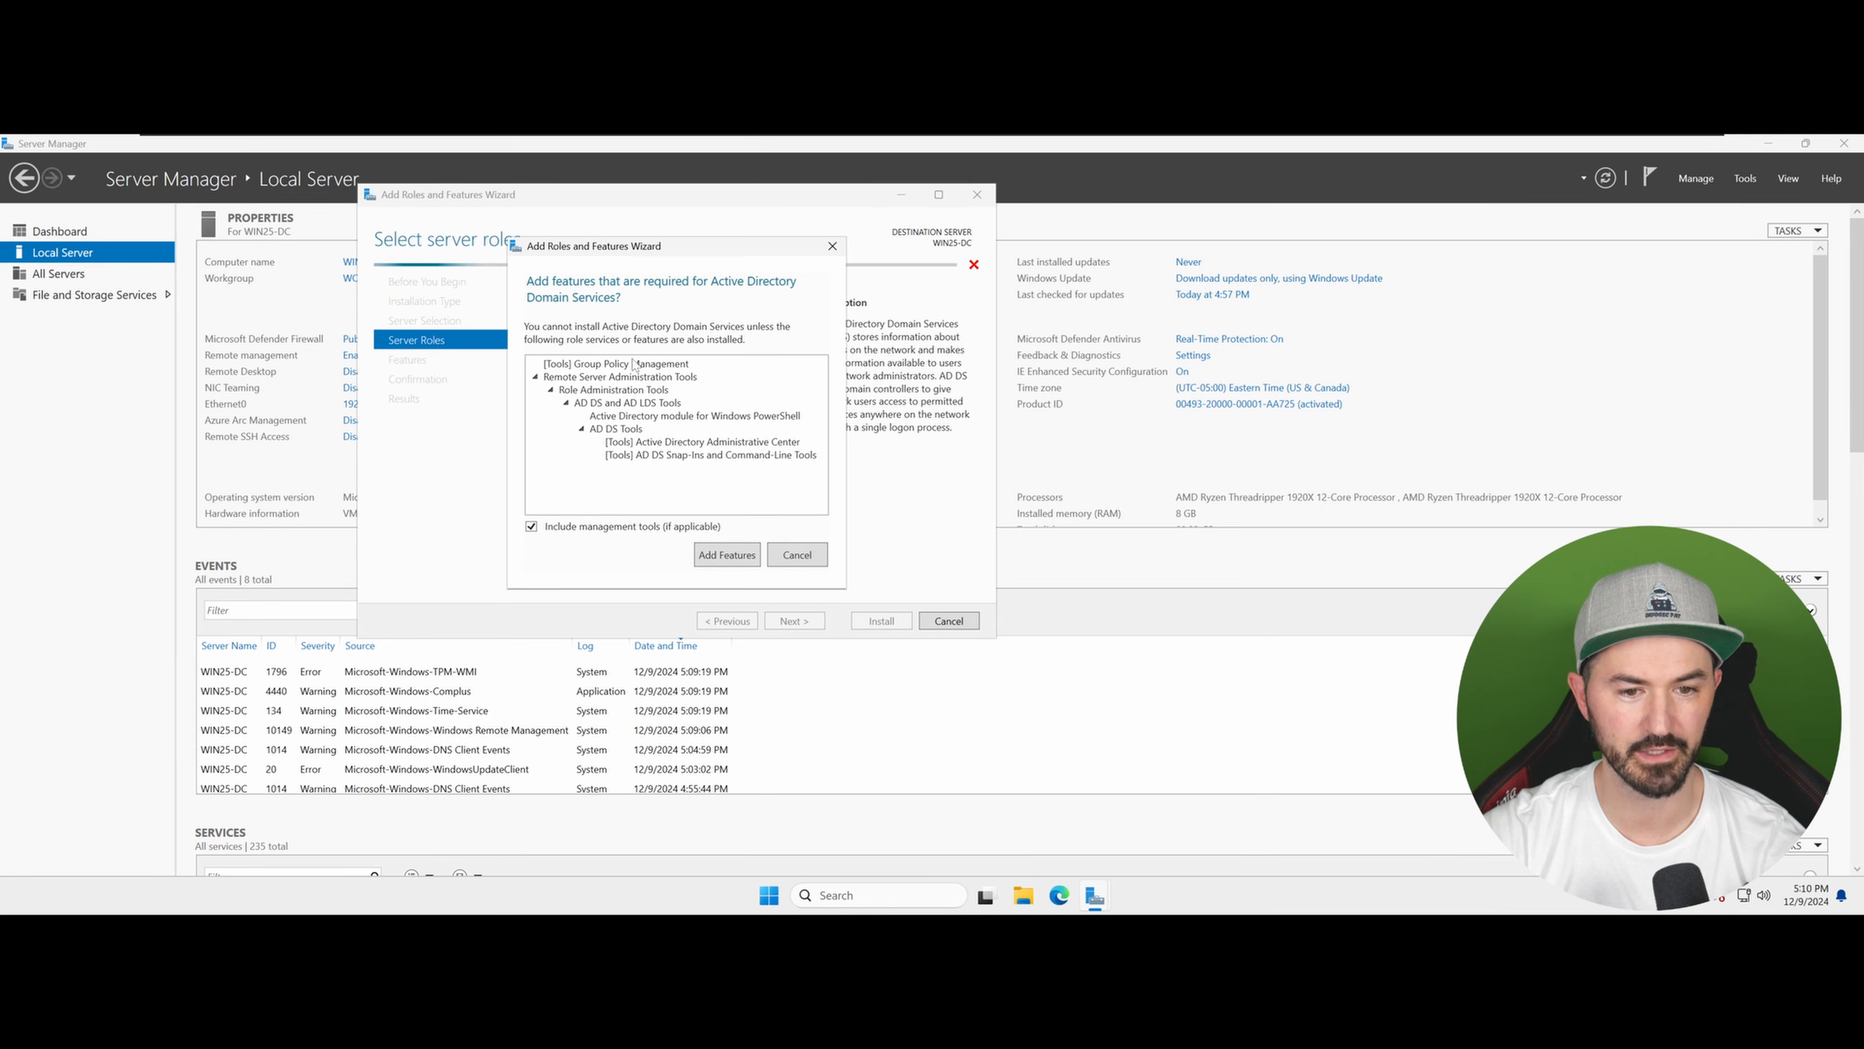
left_click(739, 560)
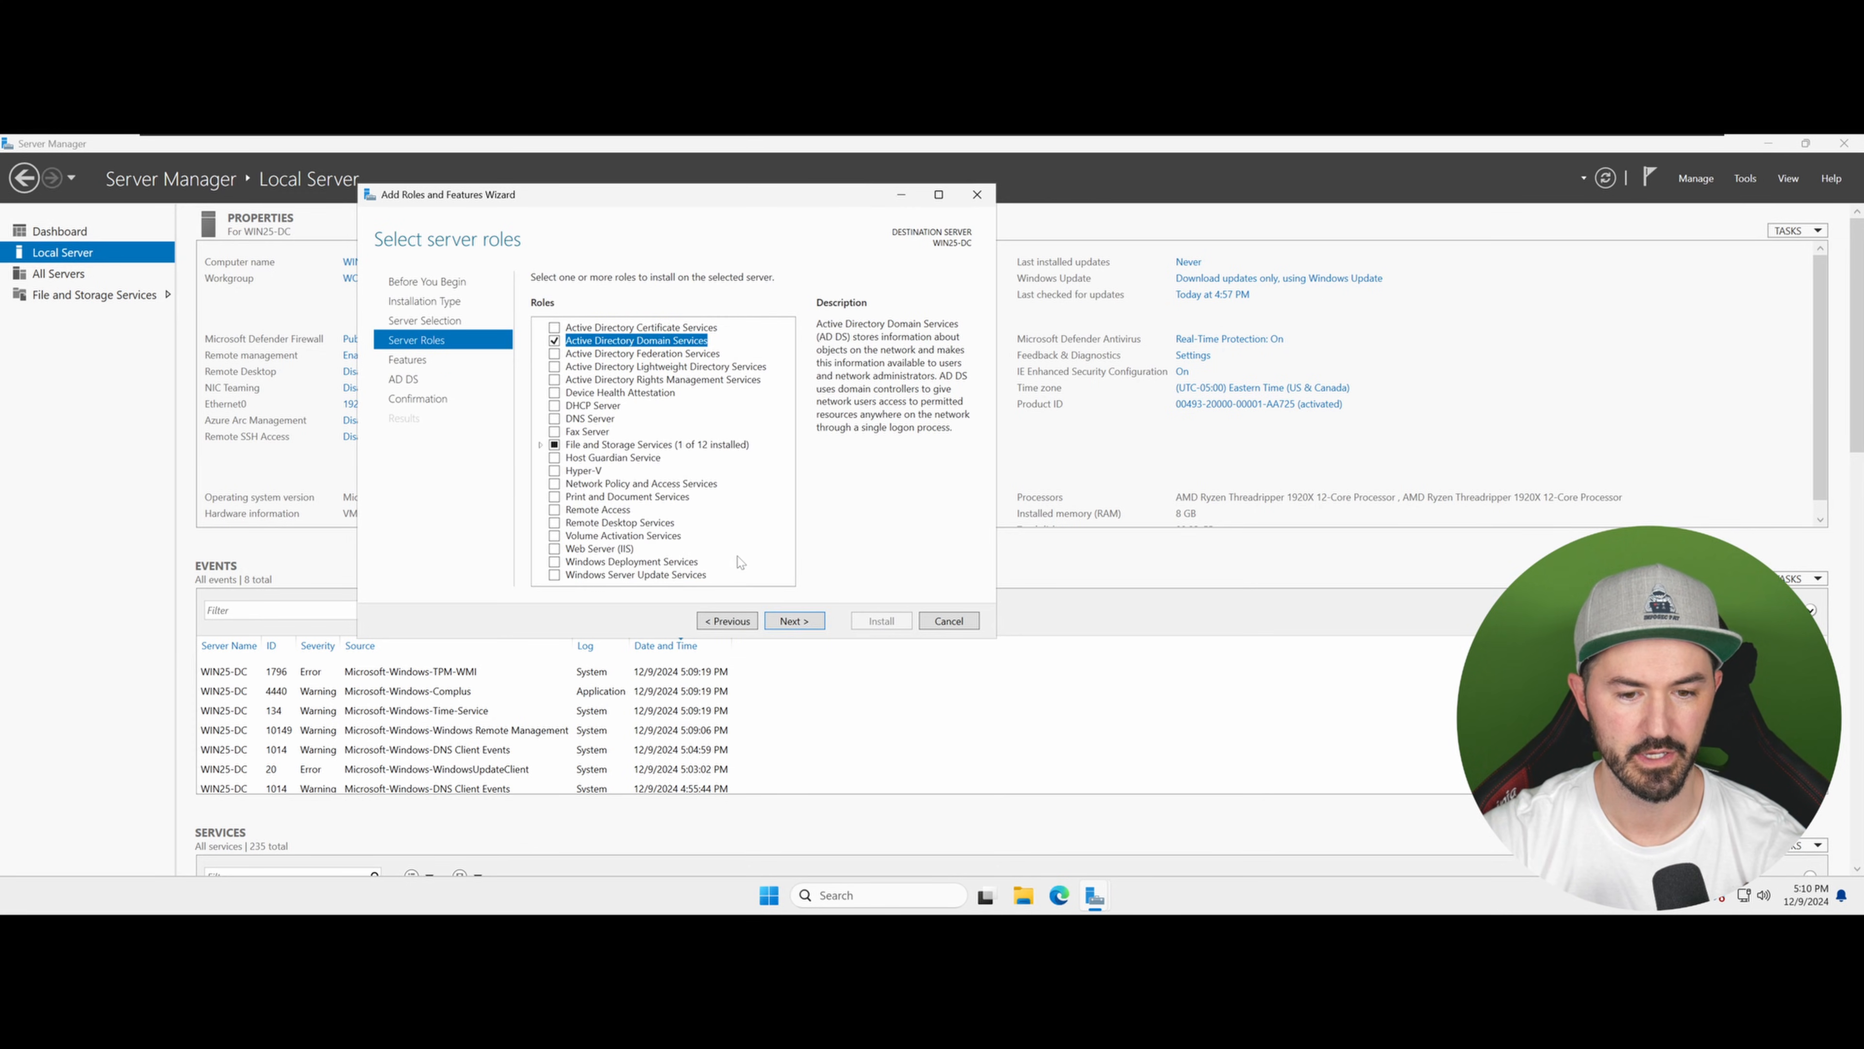
left_click(793, 621)
left_click(793, 621)
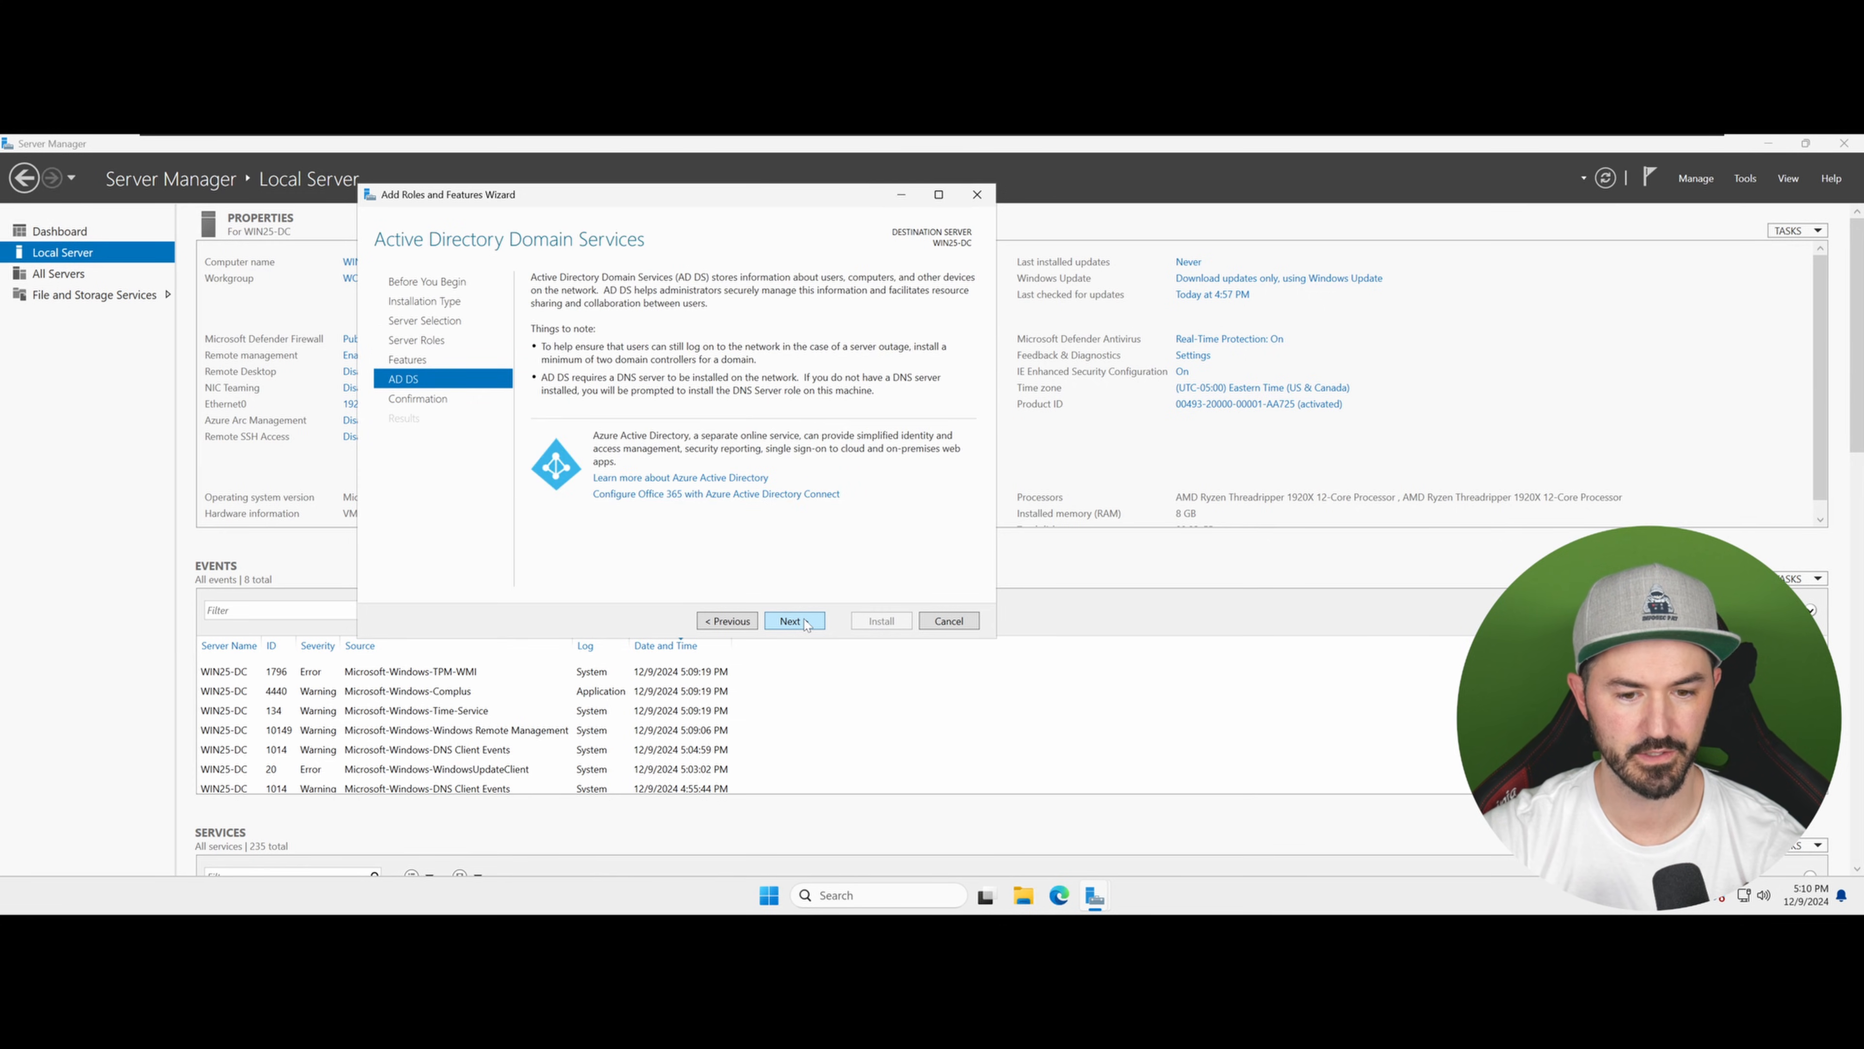
left_click(805, 622)
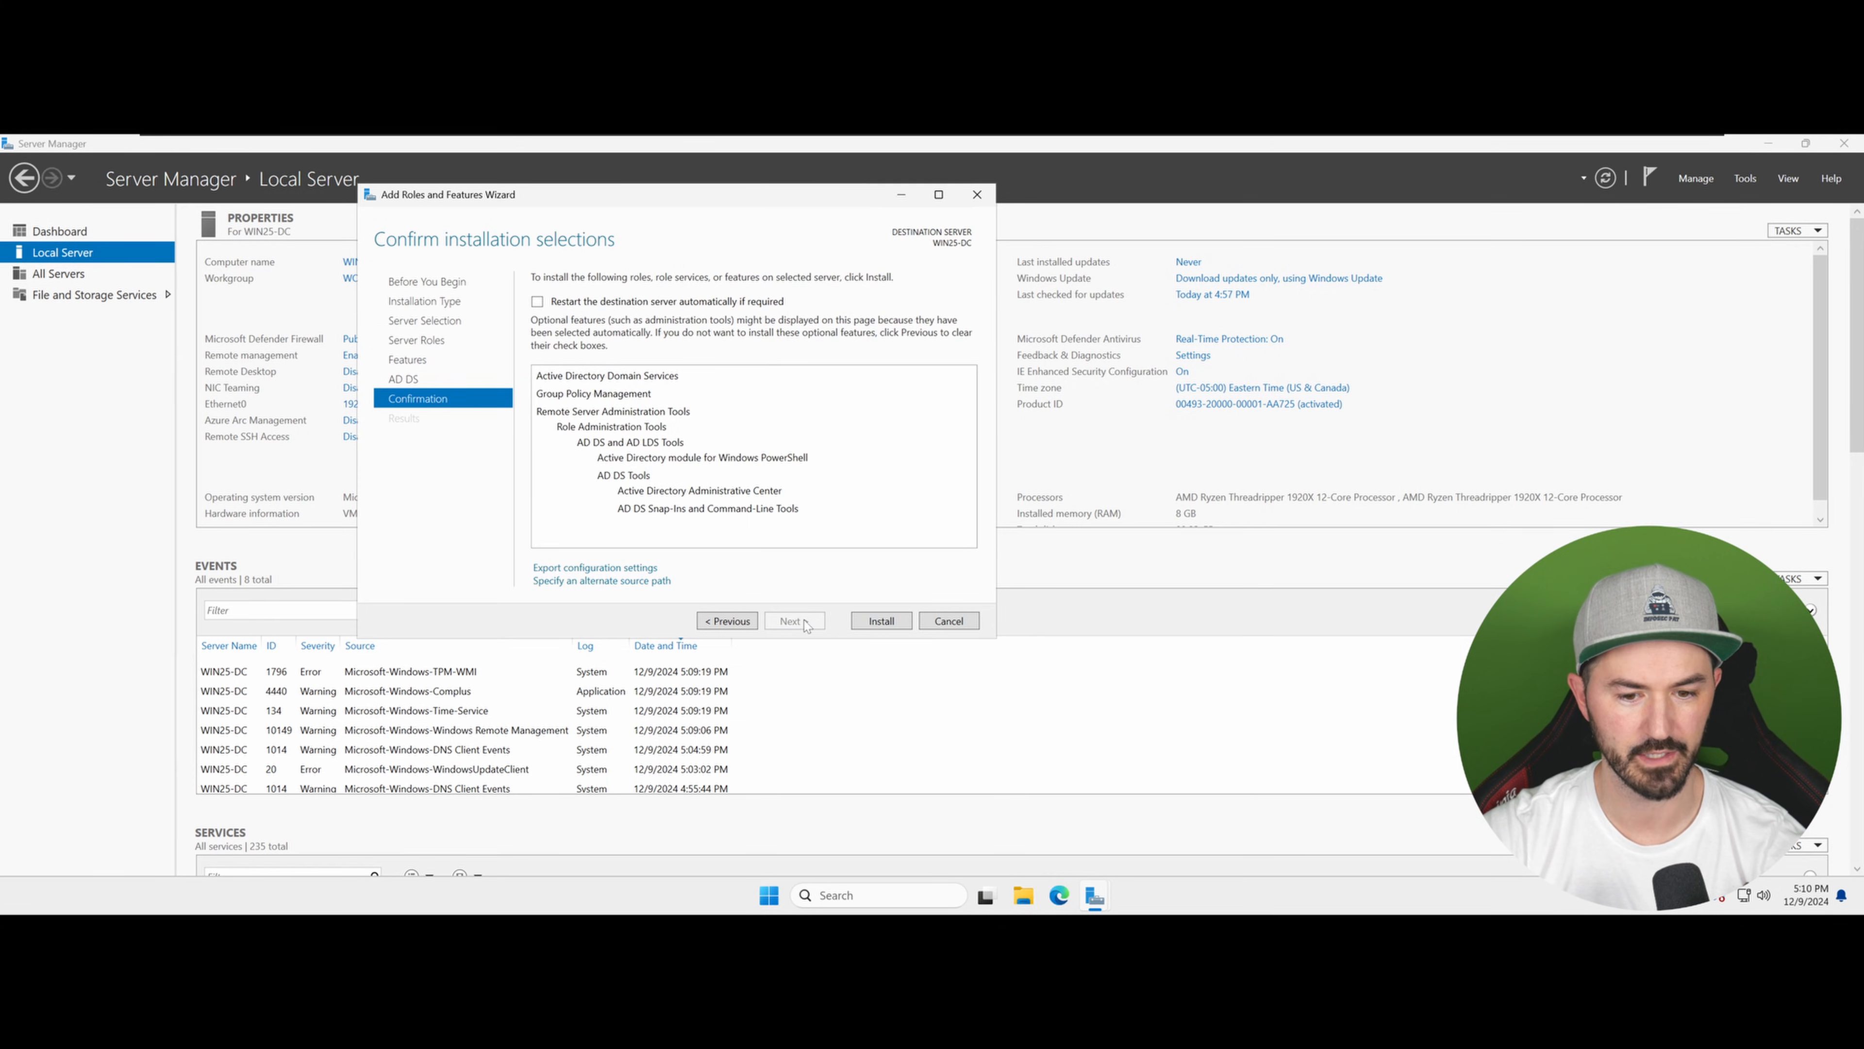
left_click(878, 625)
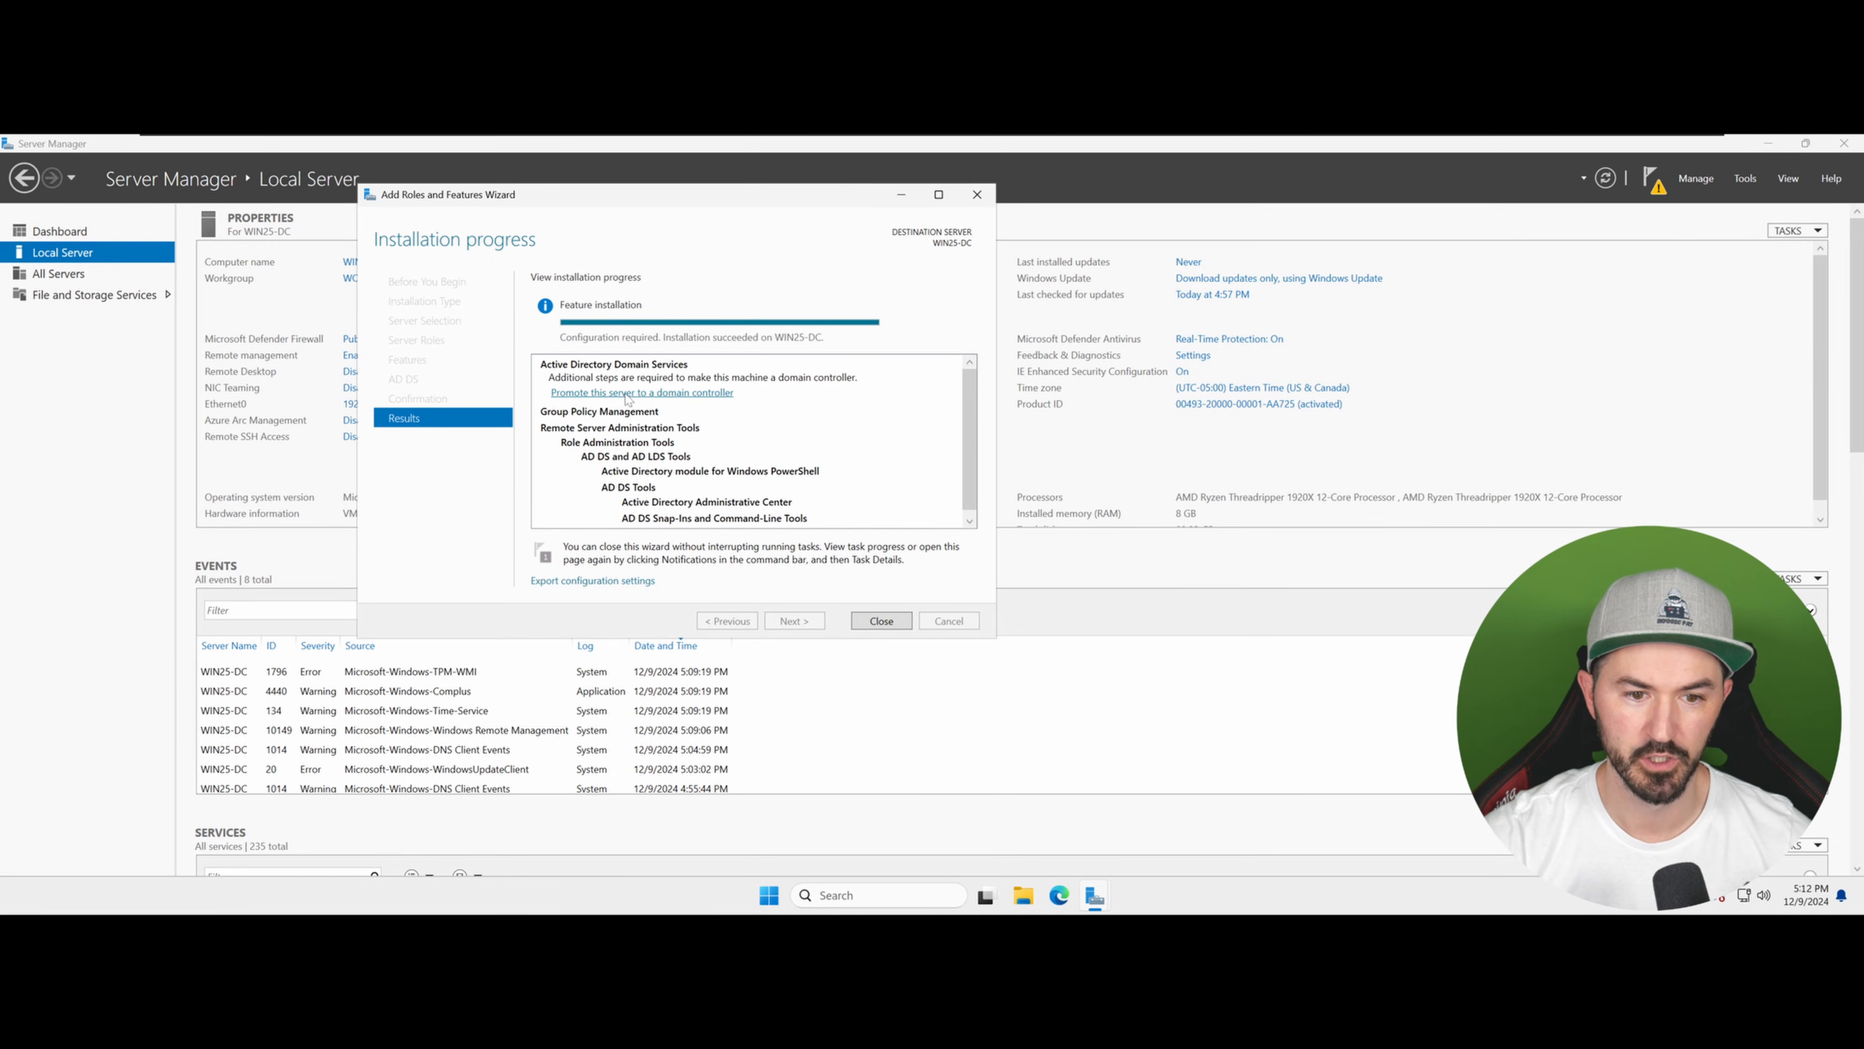
Step: Launch the domain controller promotion and choose to add a new forest with the root domain name infosecpat.local
left_click(645, 394)
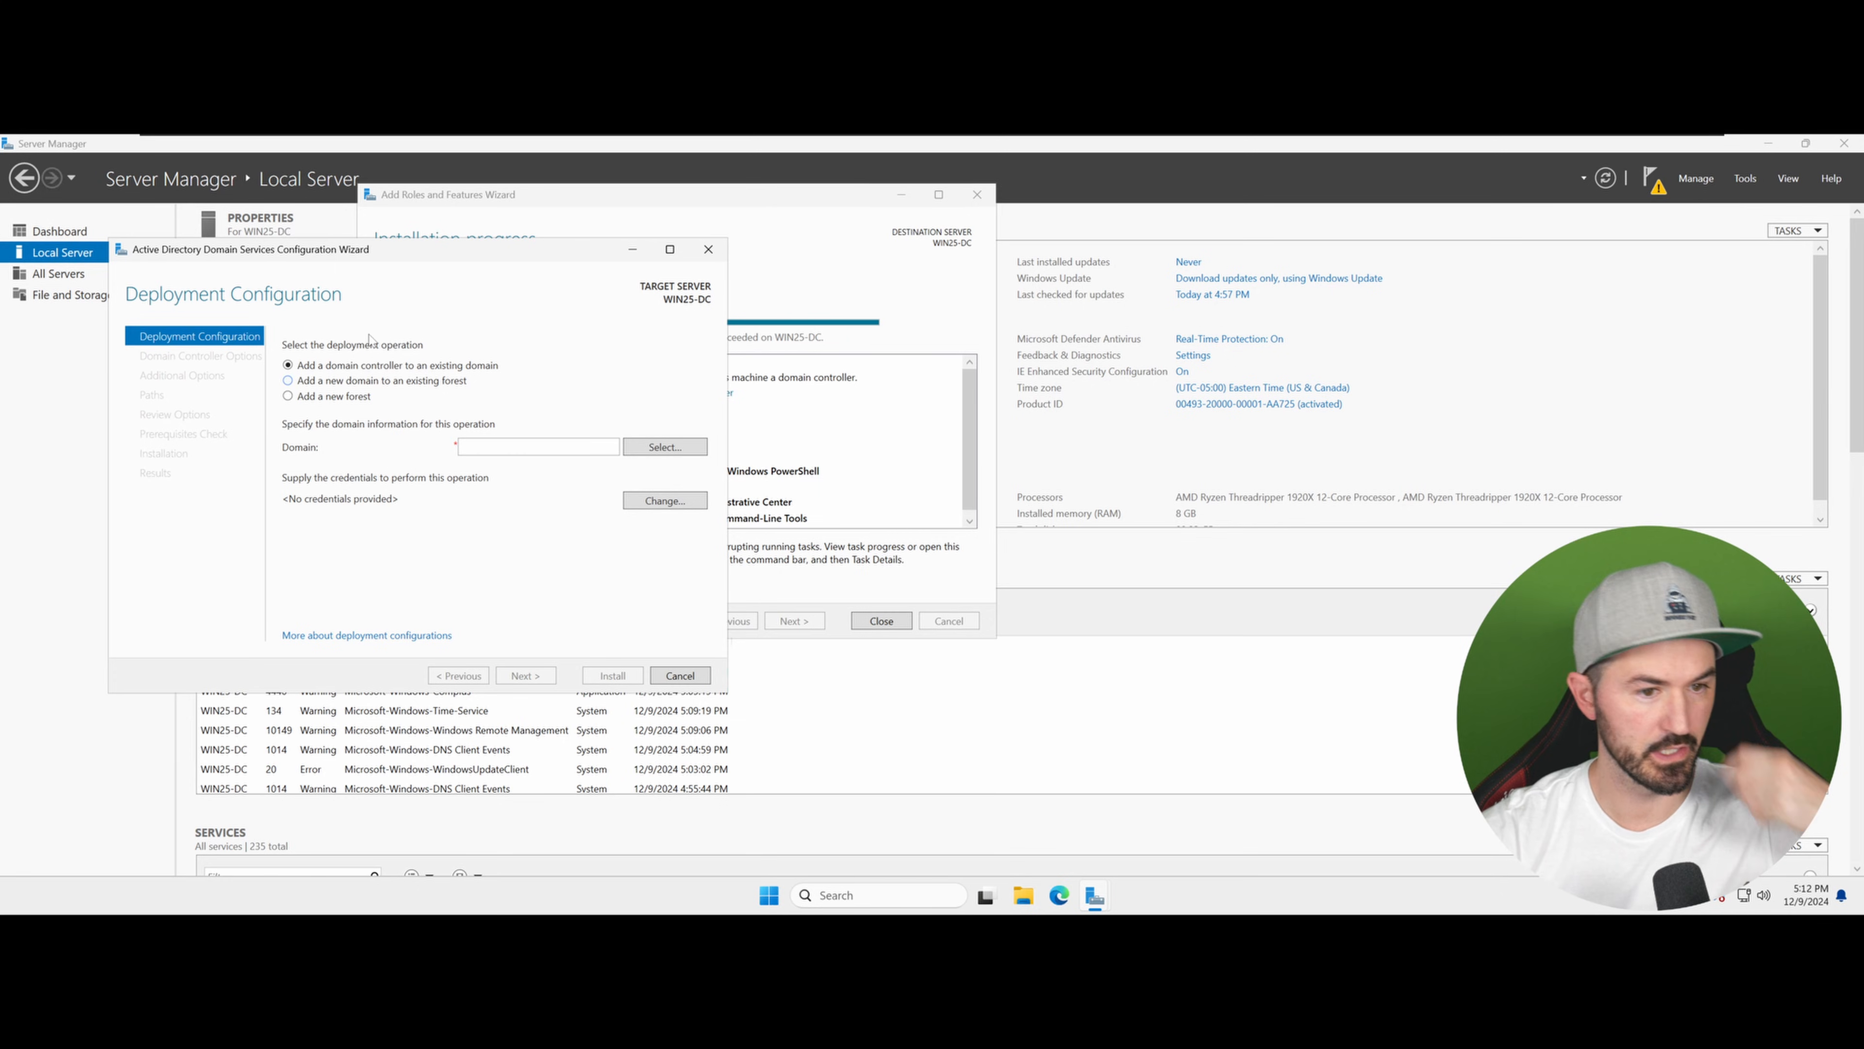
left_click_drag(422, 249, 653, 254)
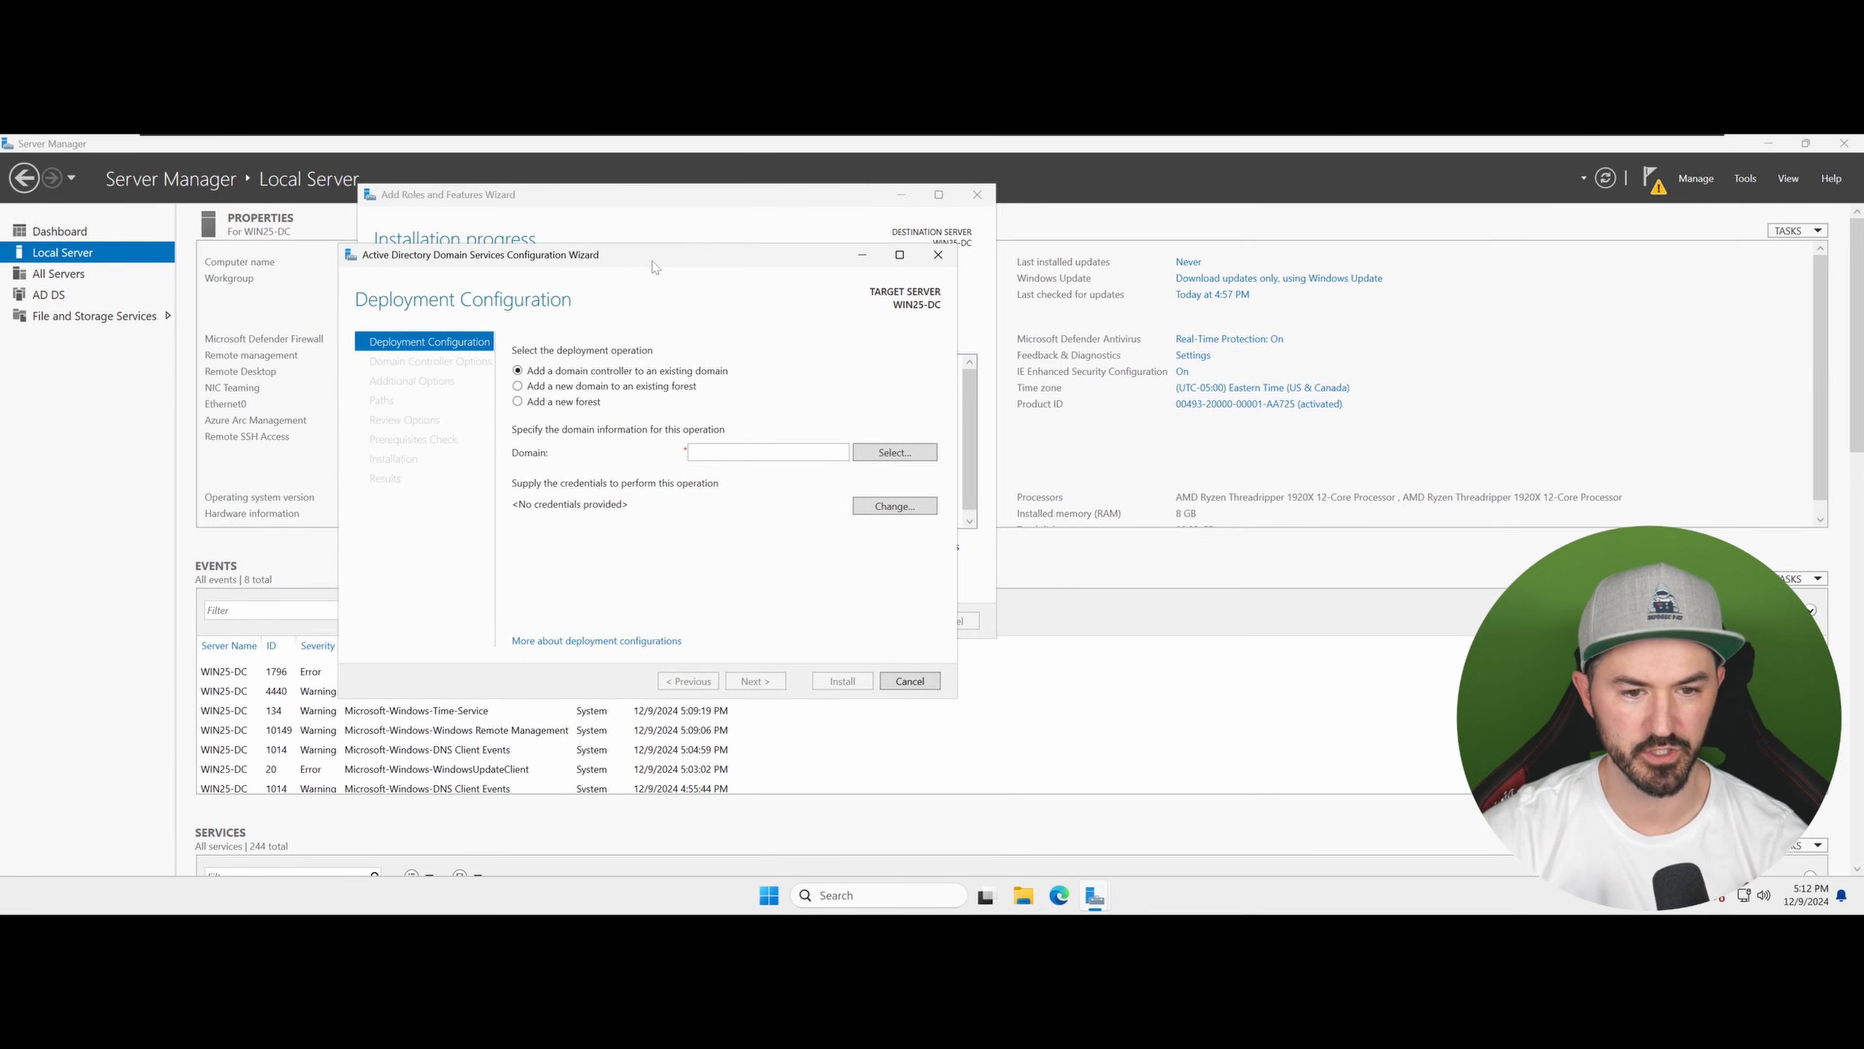
left_click(519, 402)
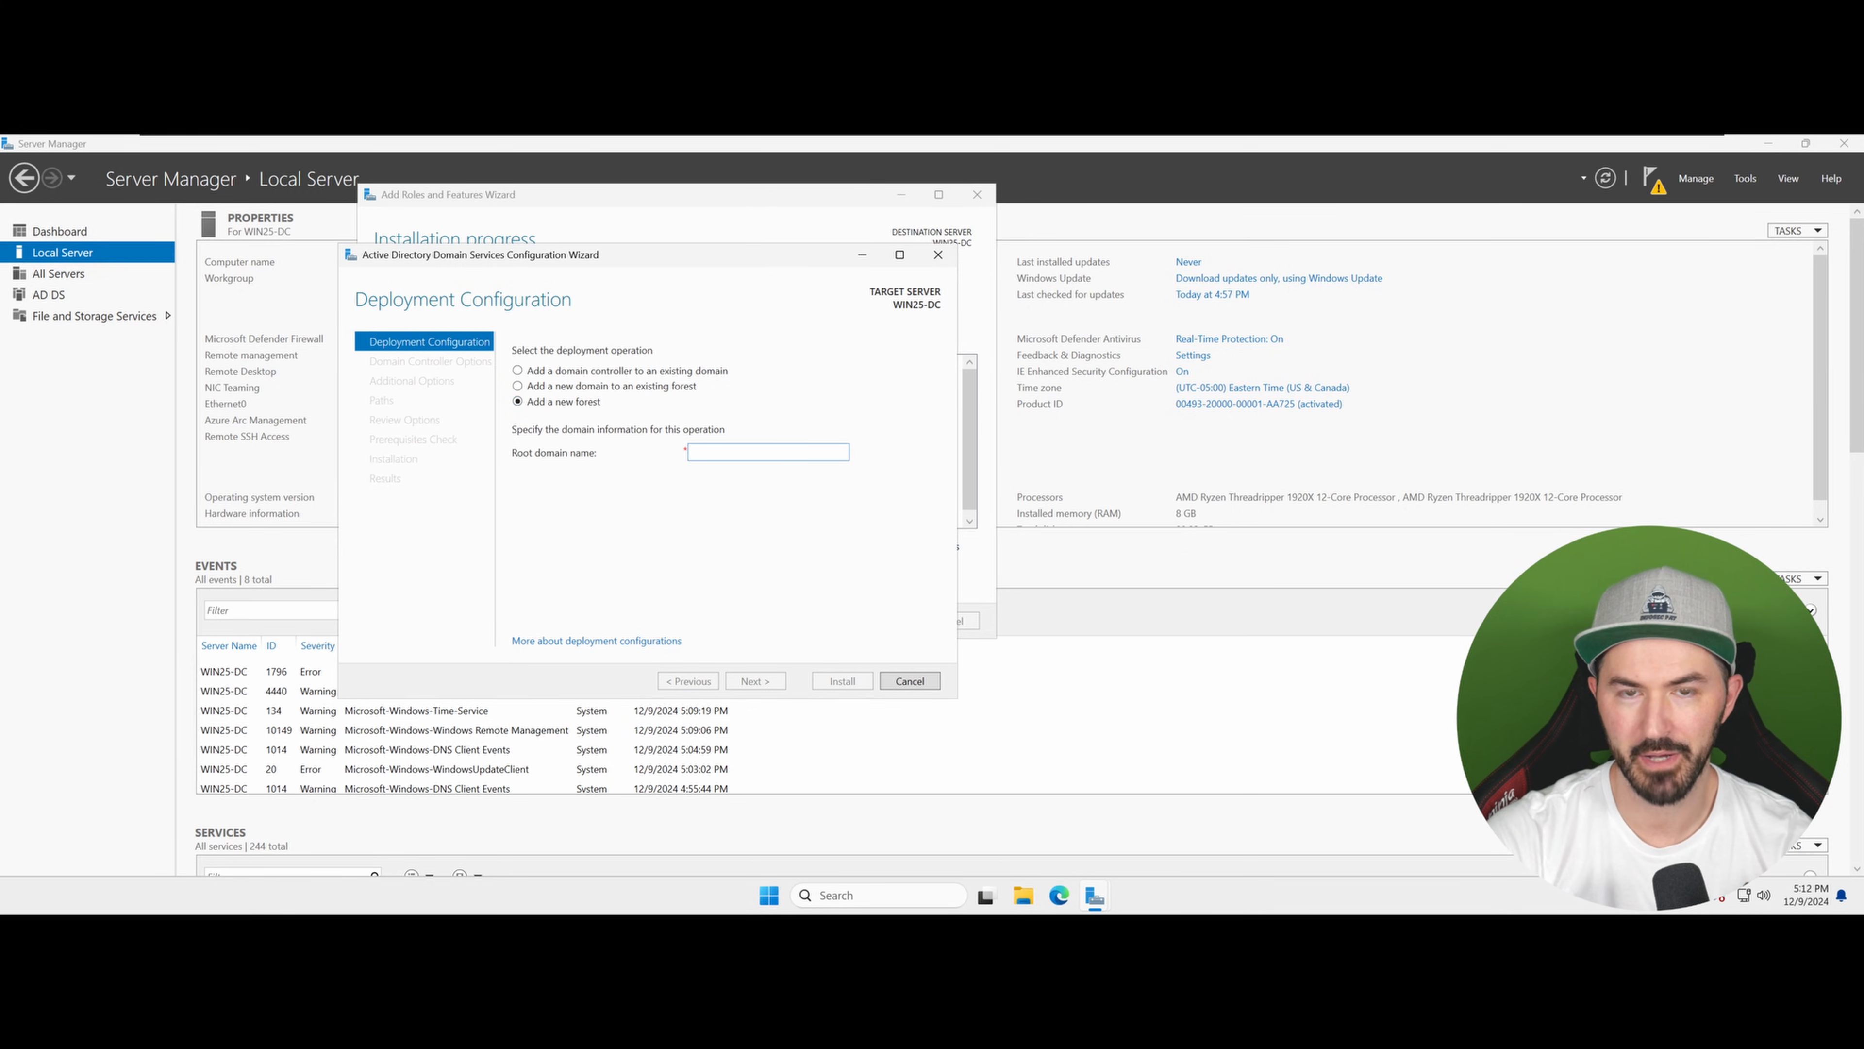
type("infosecpat")
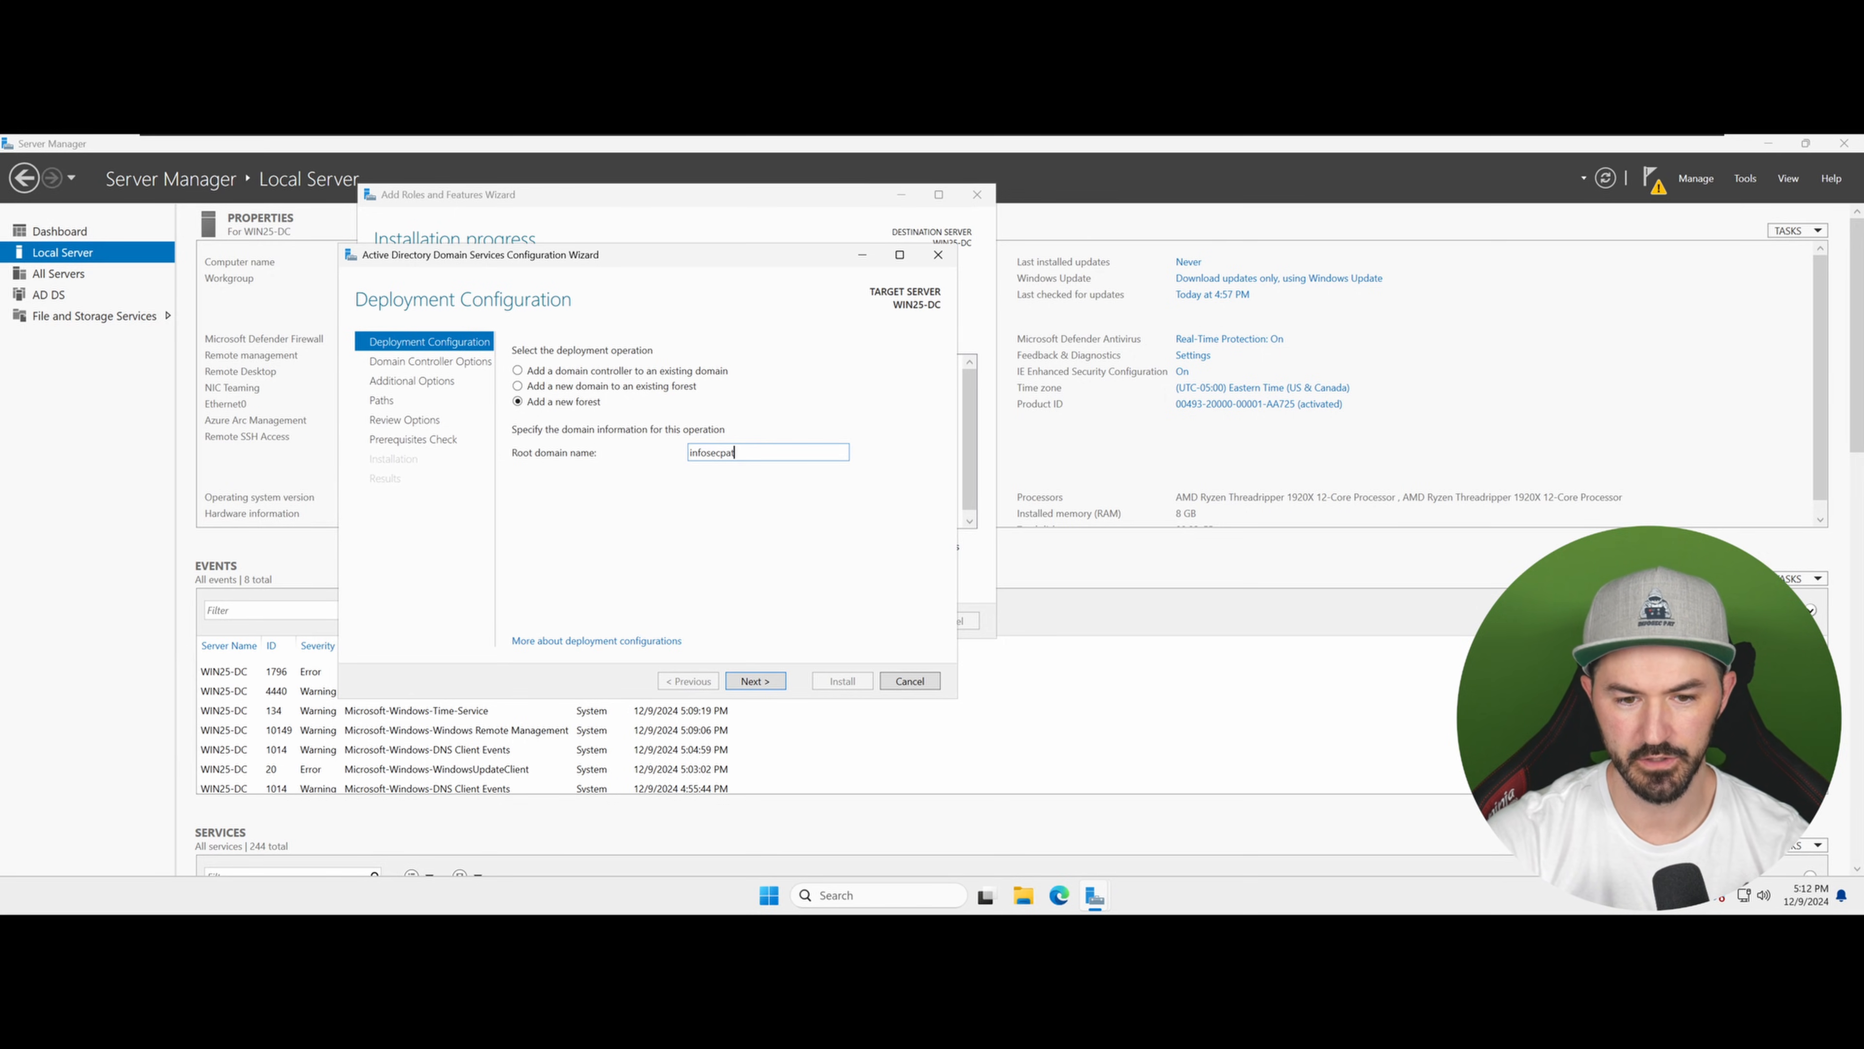
type(".local")
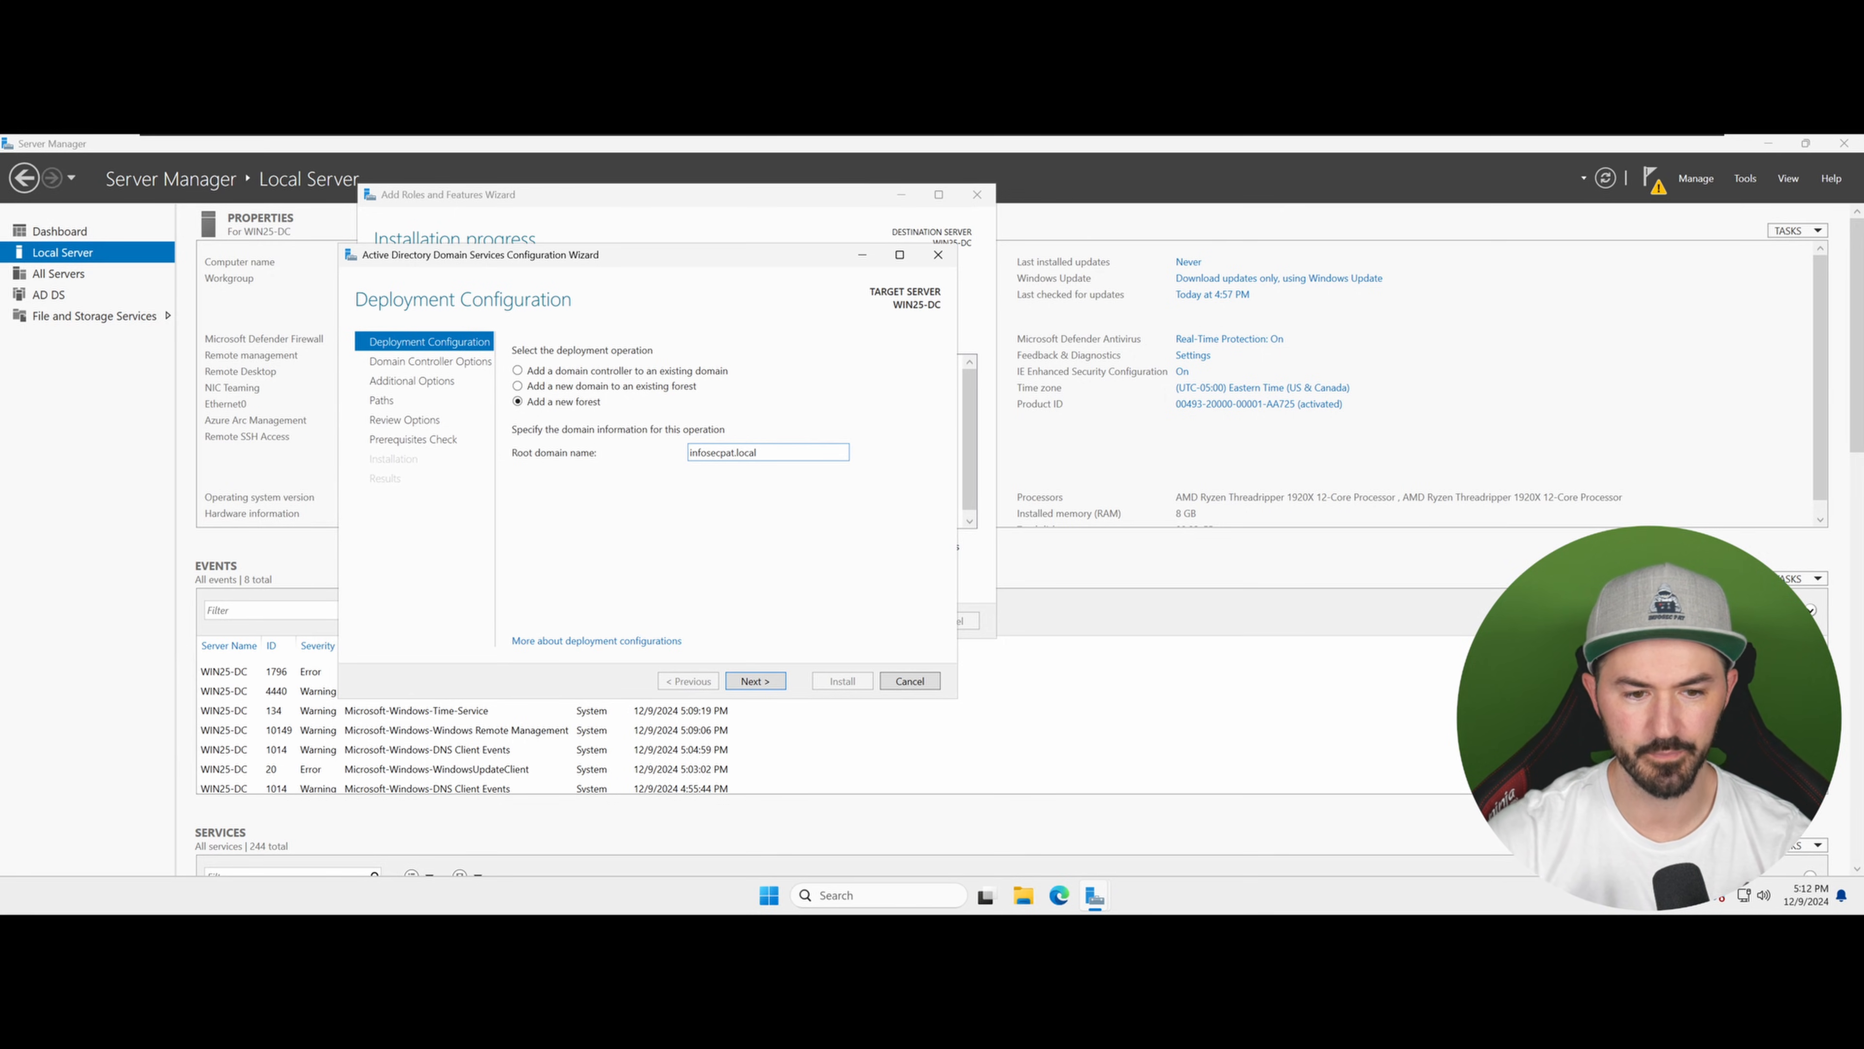
left_click(767, 685)
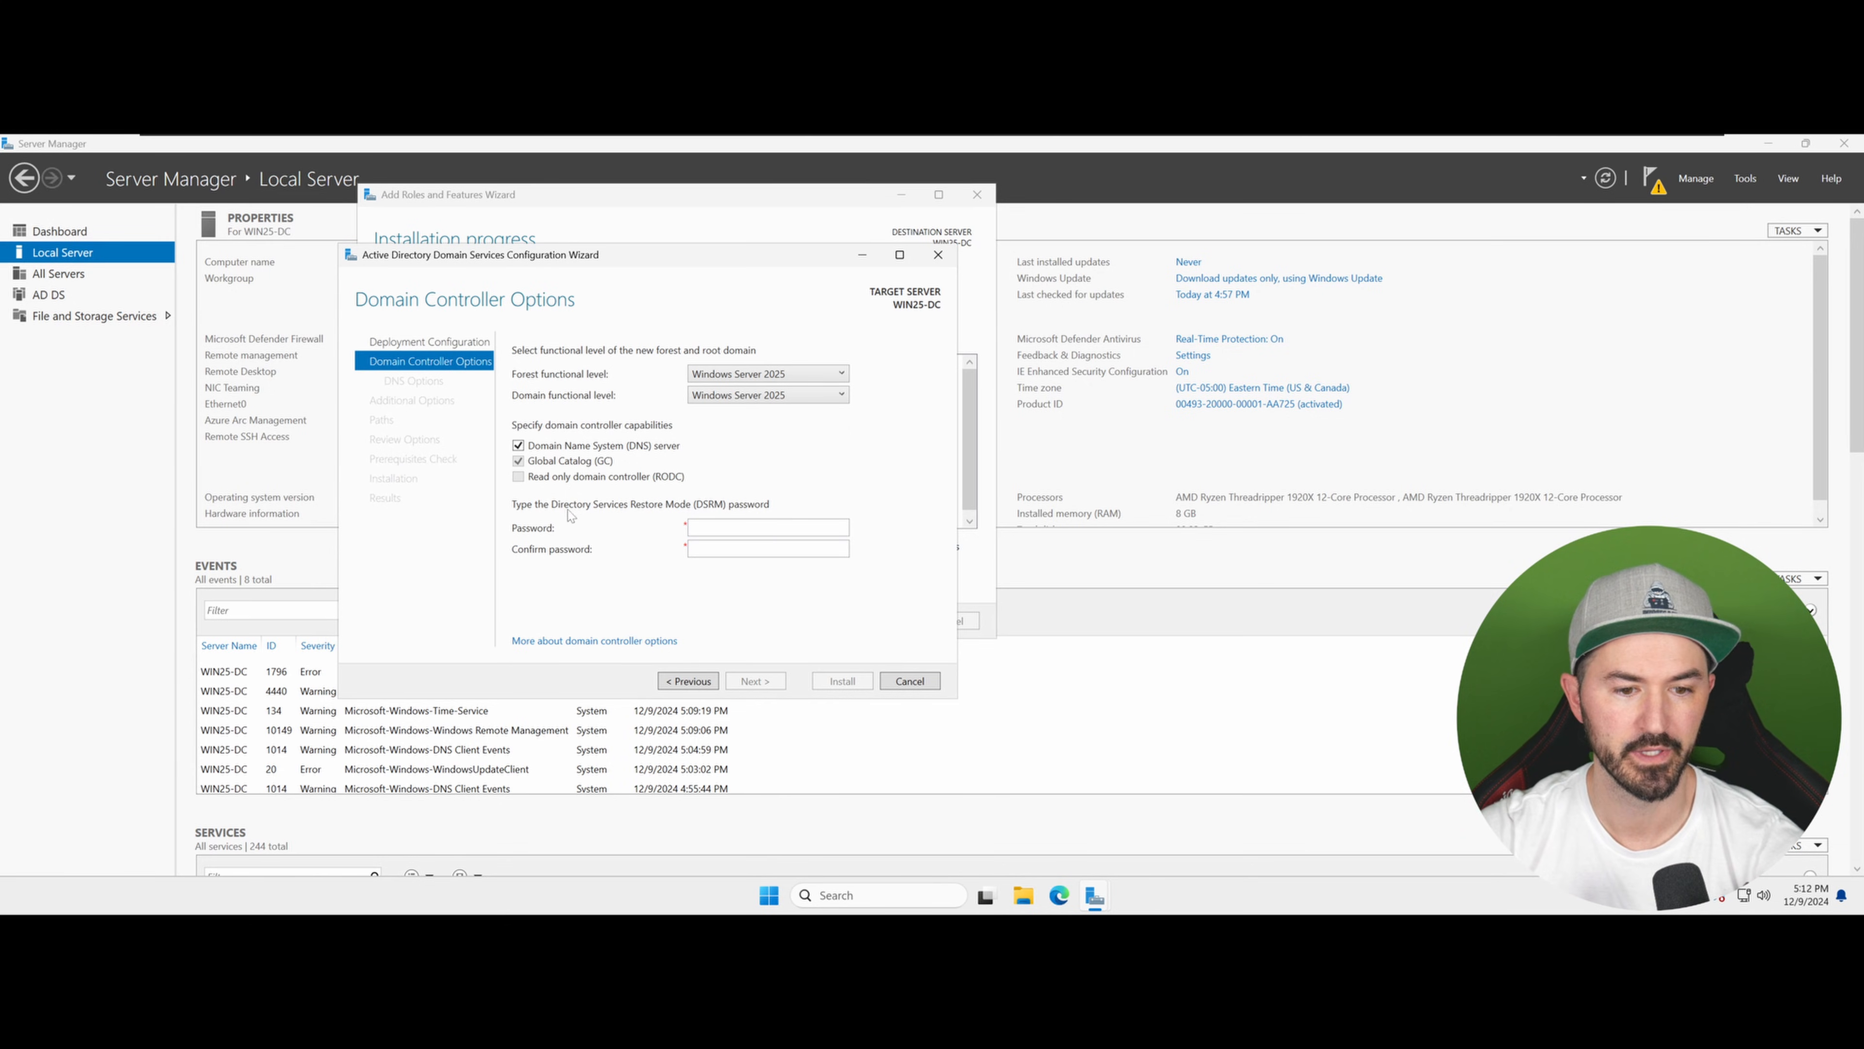
Step: Enter and confirm the Directory Services Restore Mode password, keeping the default domain controller options
left_click(703, 526)
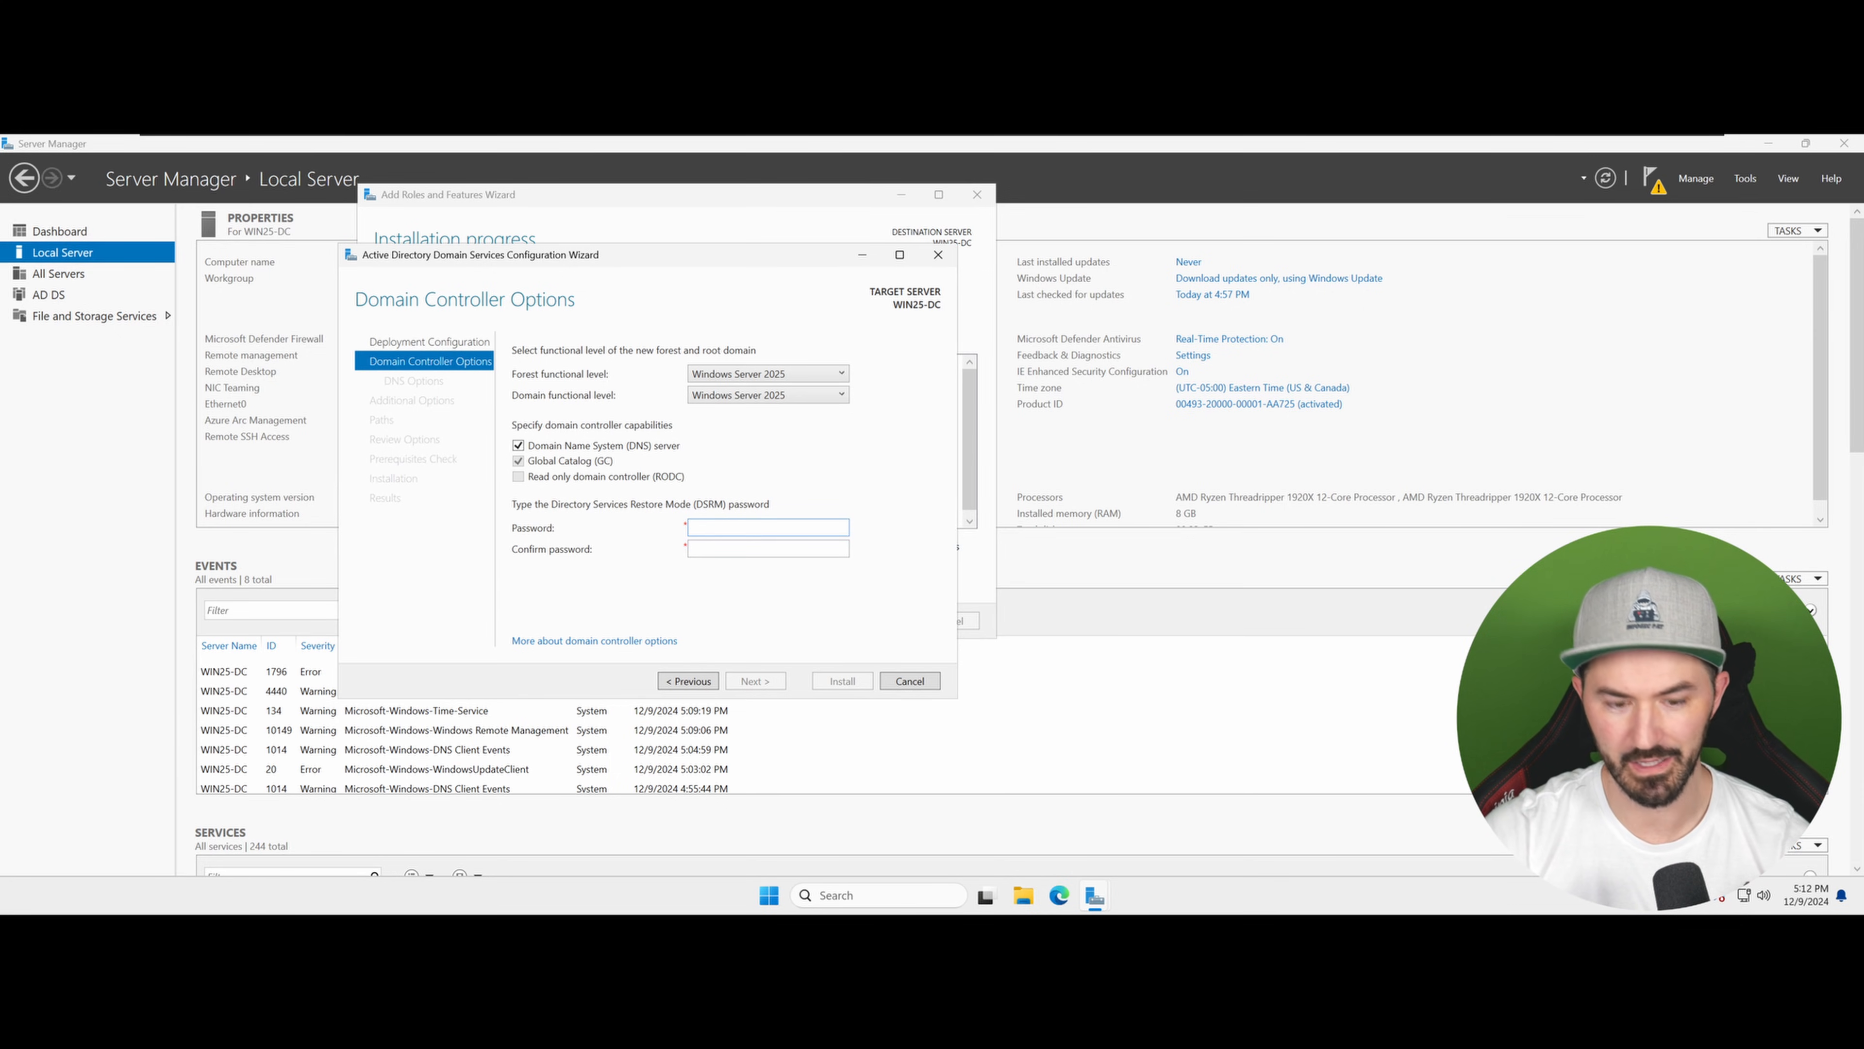
type("P")
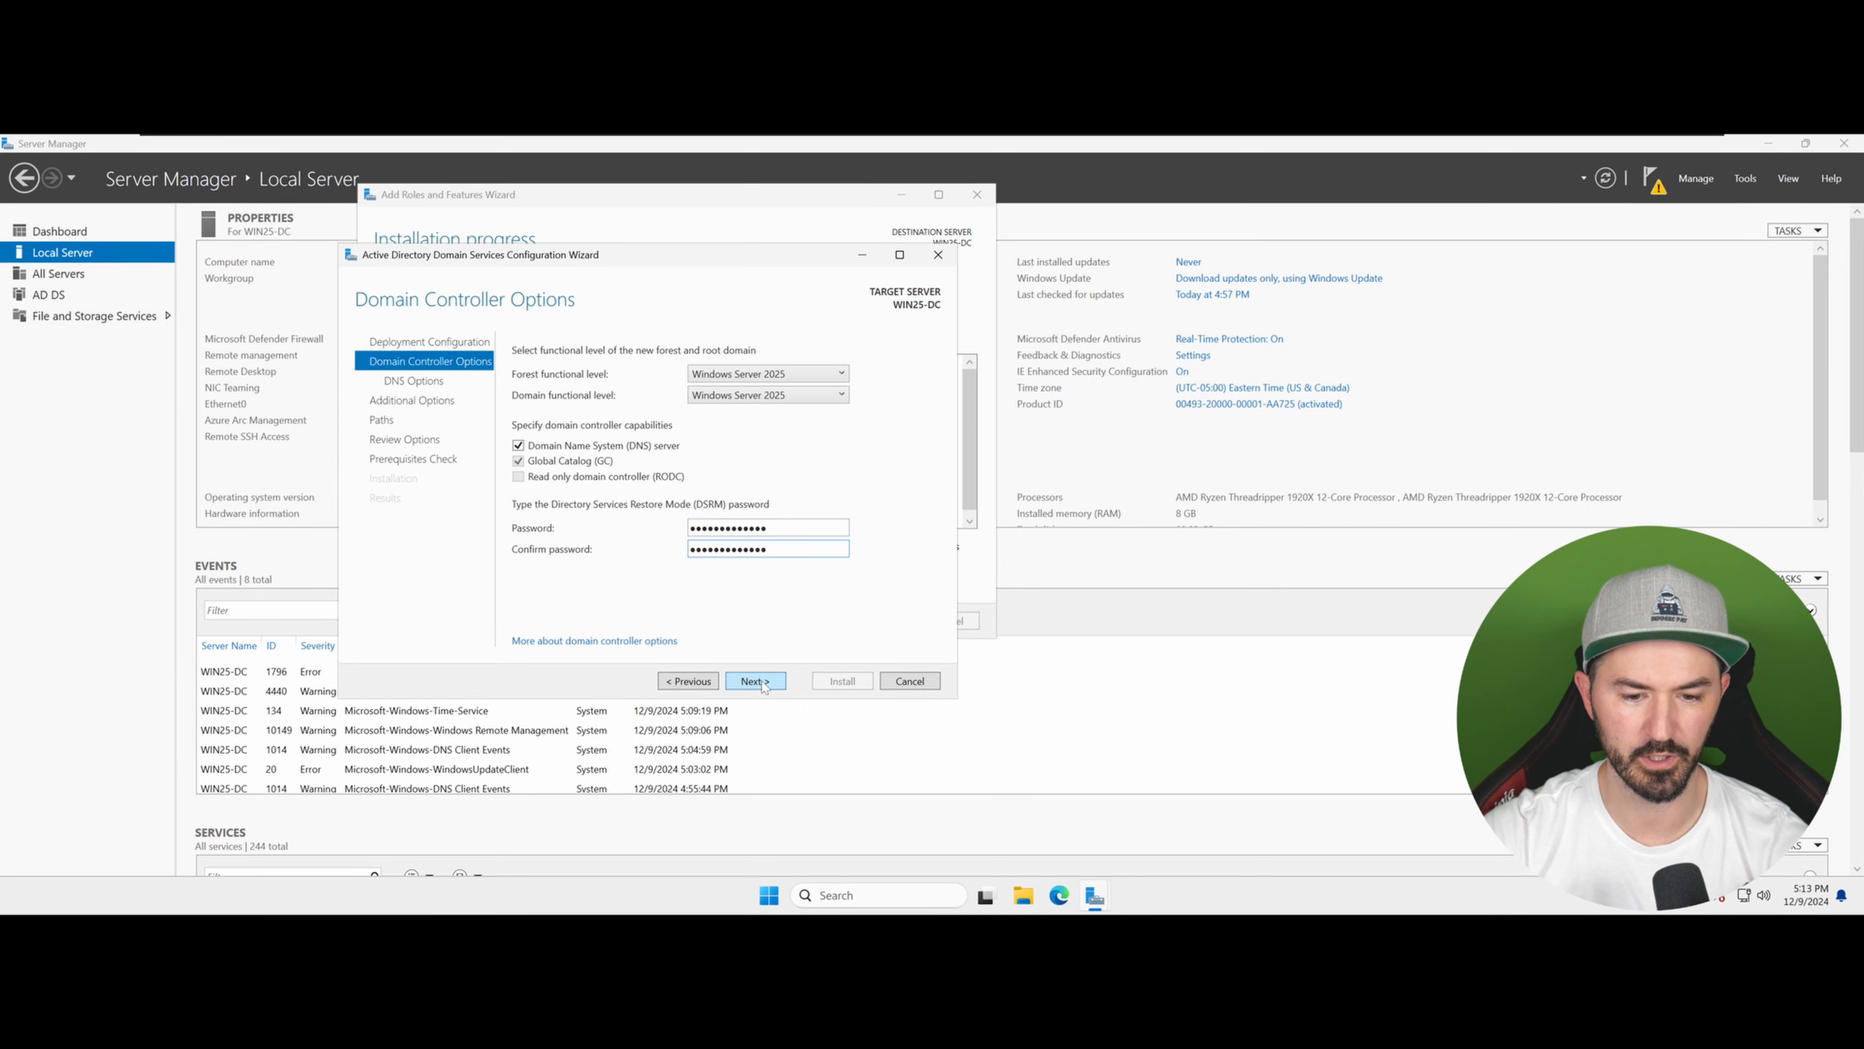
left_click(760, 683)
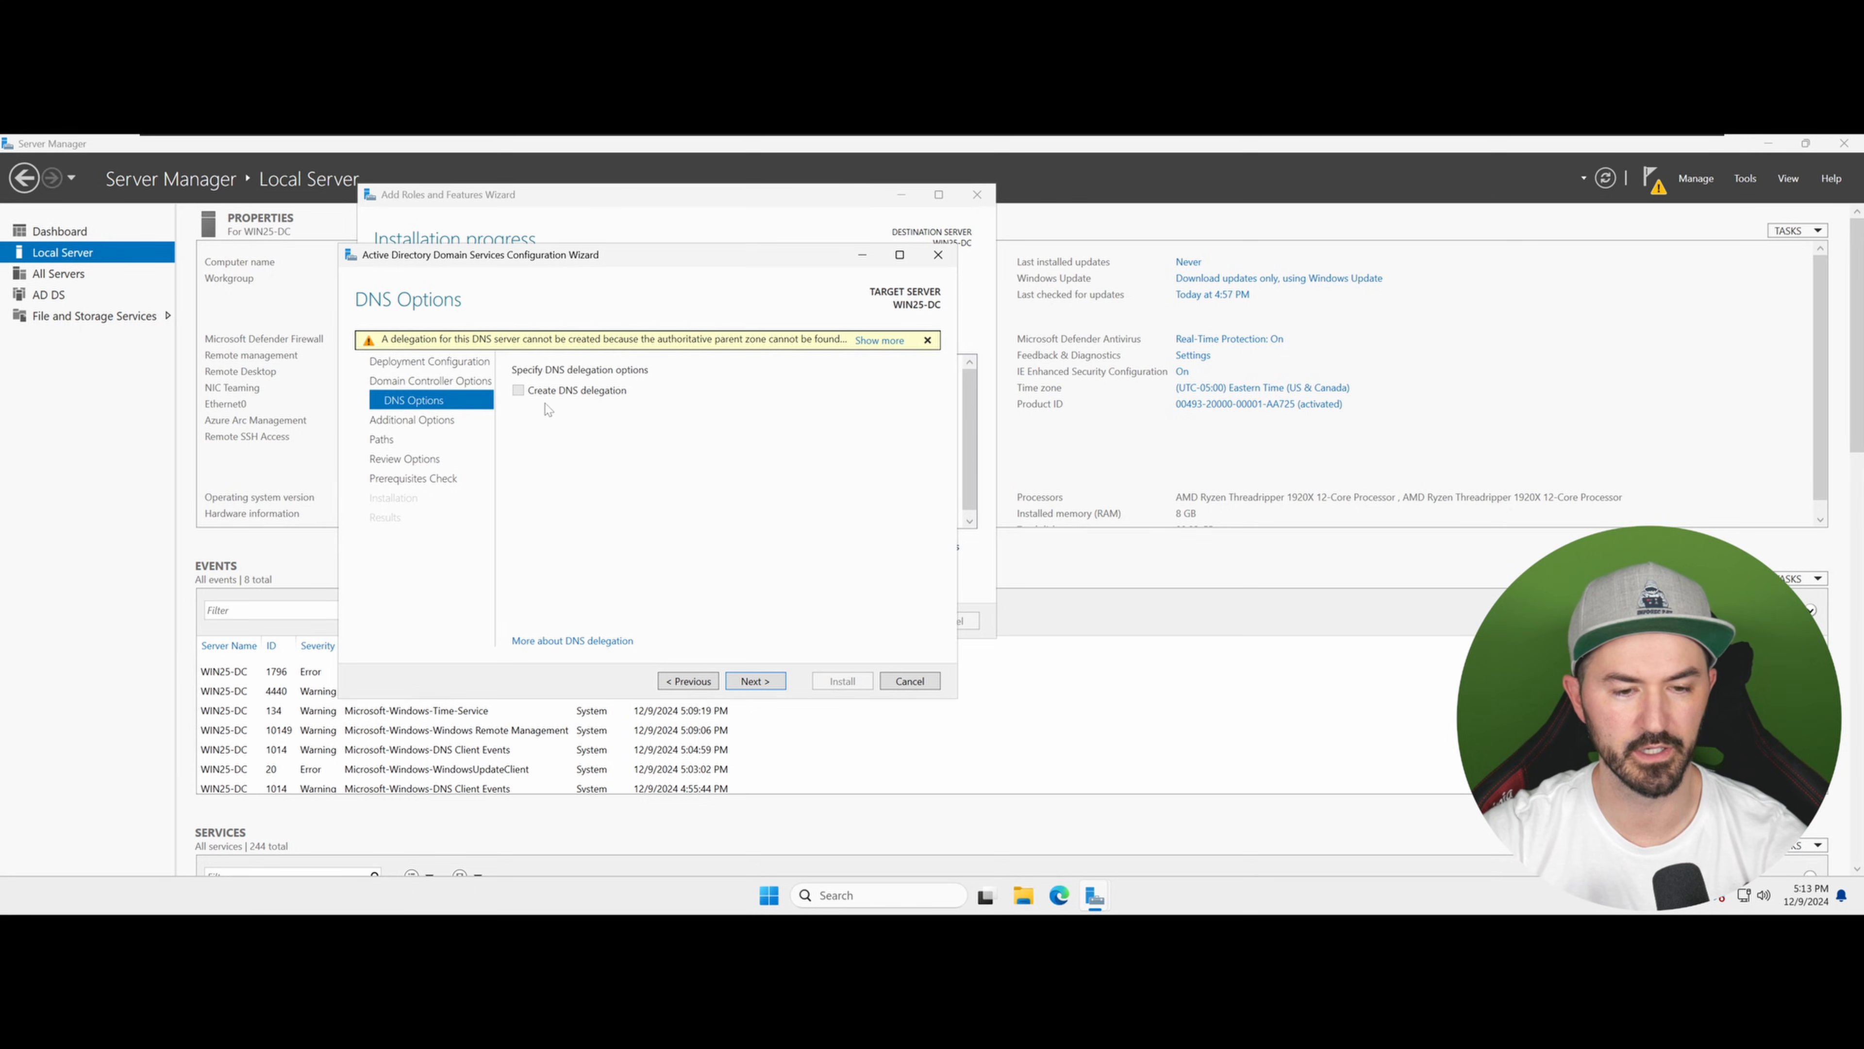
Step: Accept the default DNS options, NetBIOS name INFOSECPAT and database, log and SYSVOL paths through the review page
left_click(756, 687)
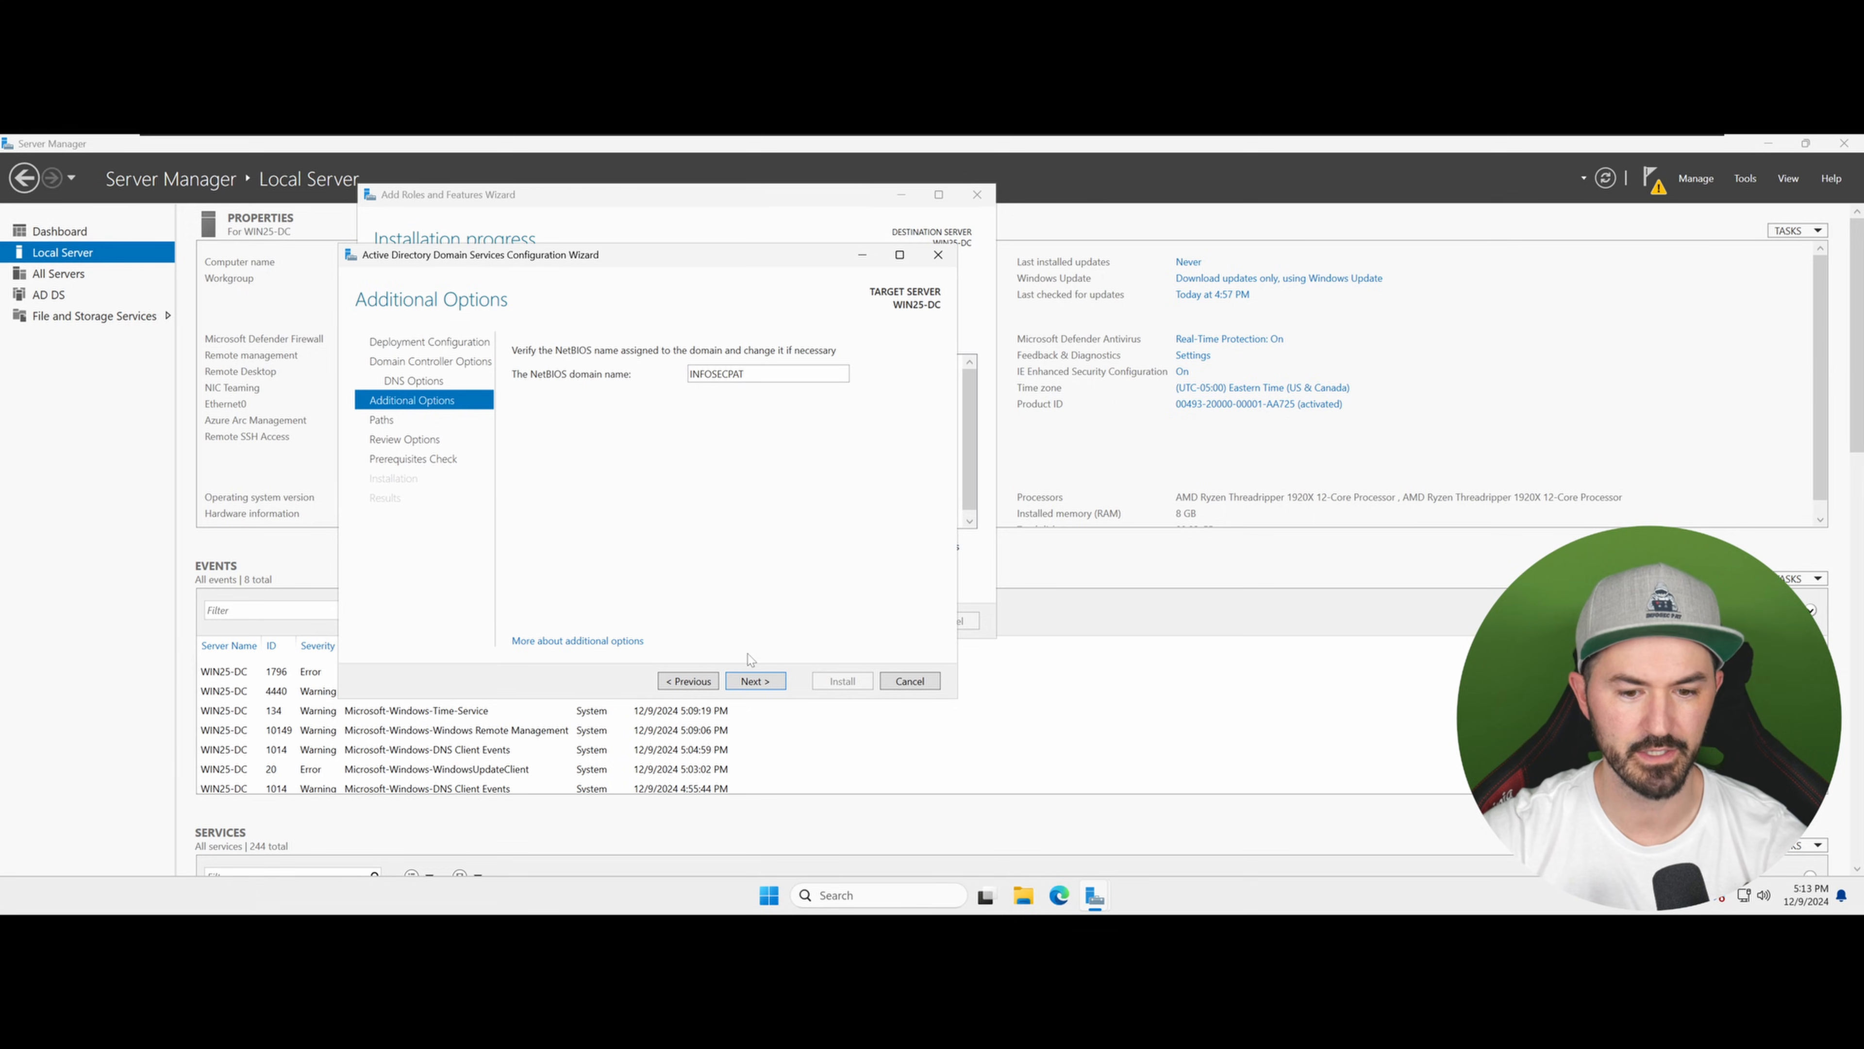
left_click(755, 681)
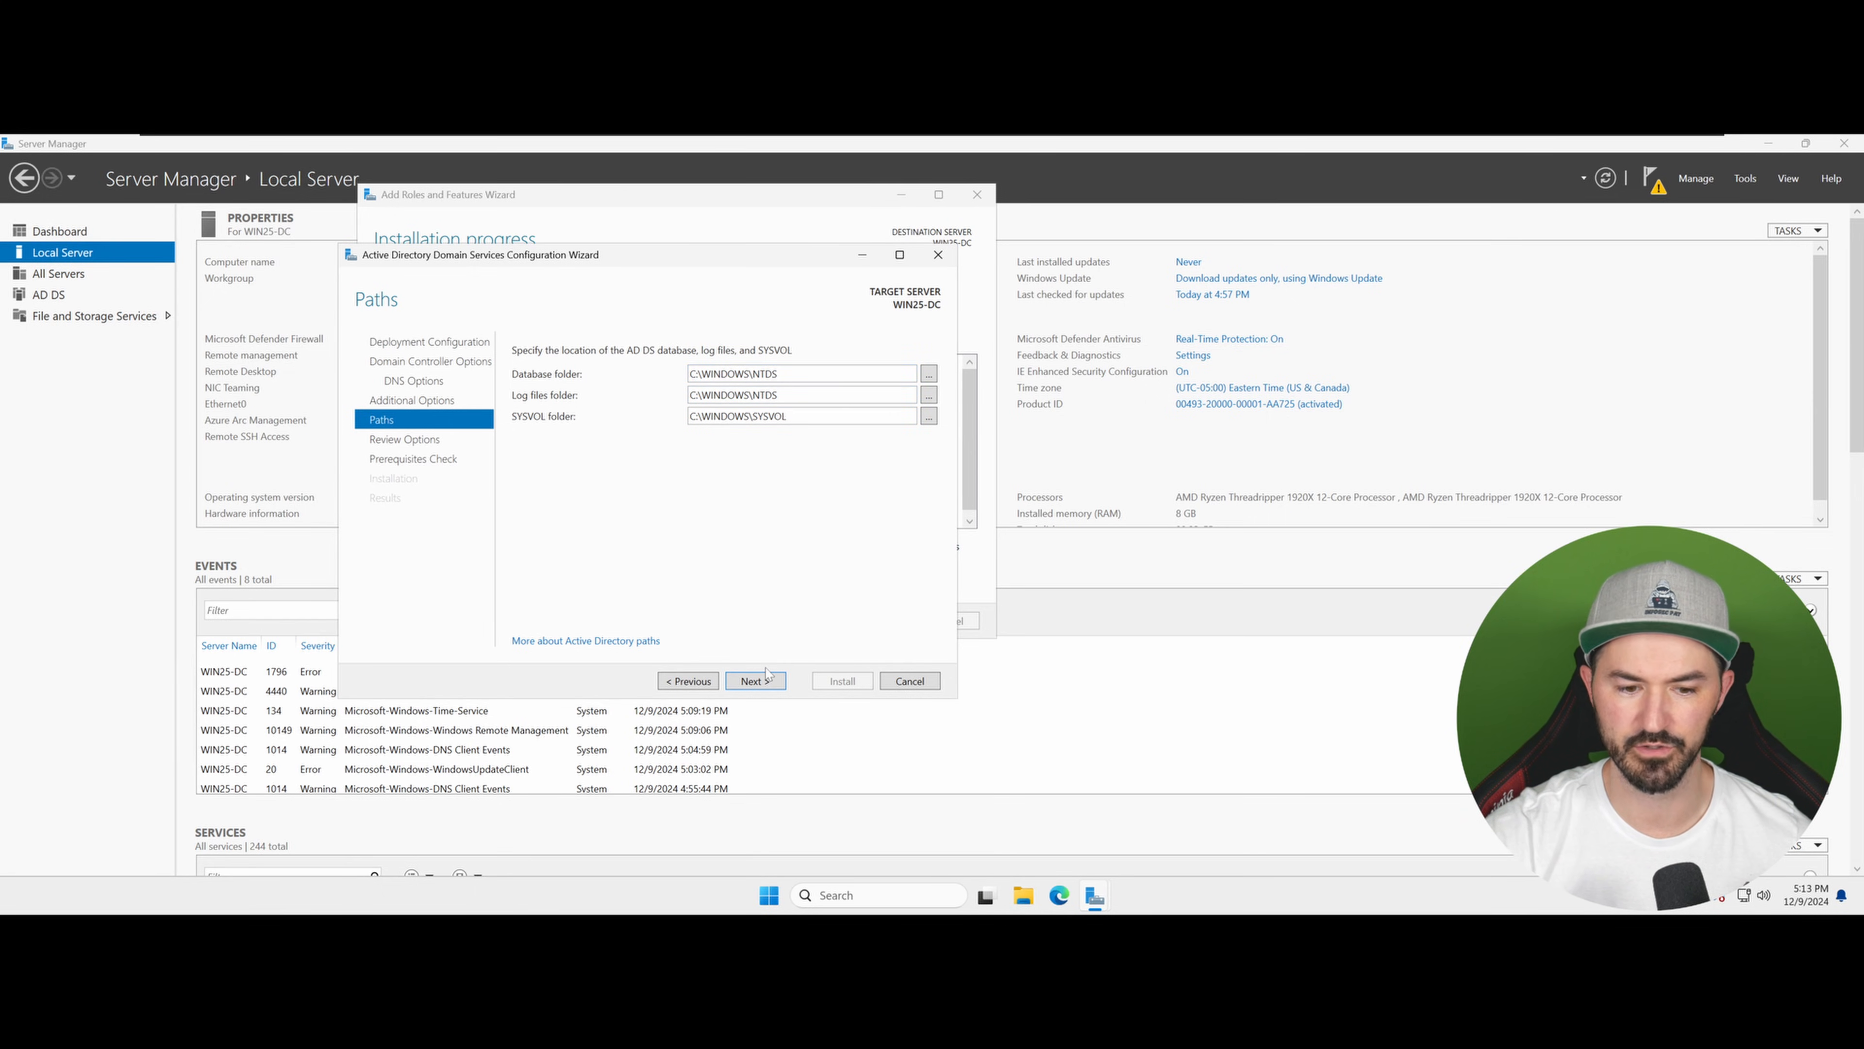
left_click(761, 687)
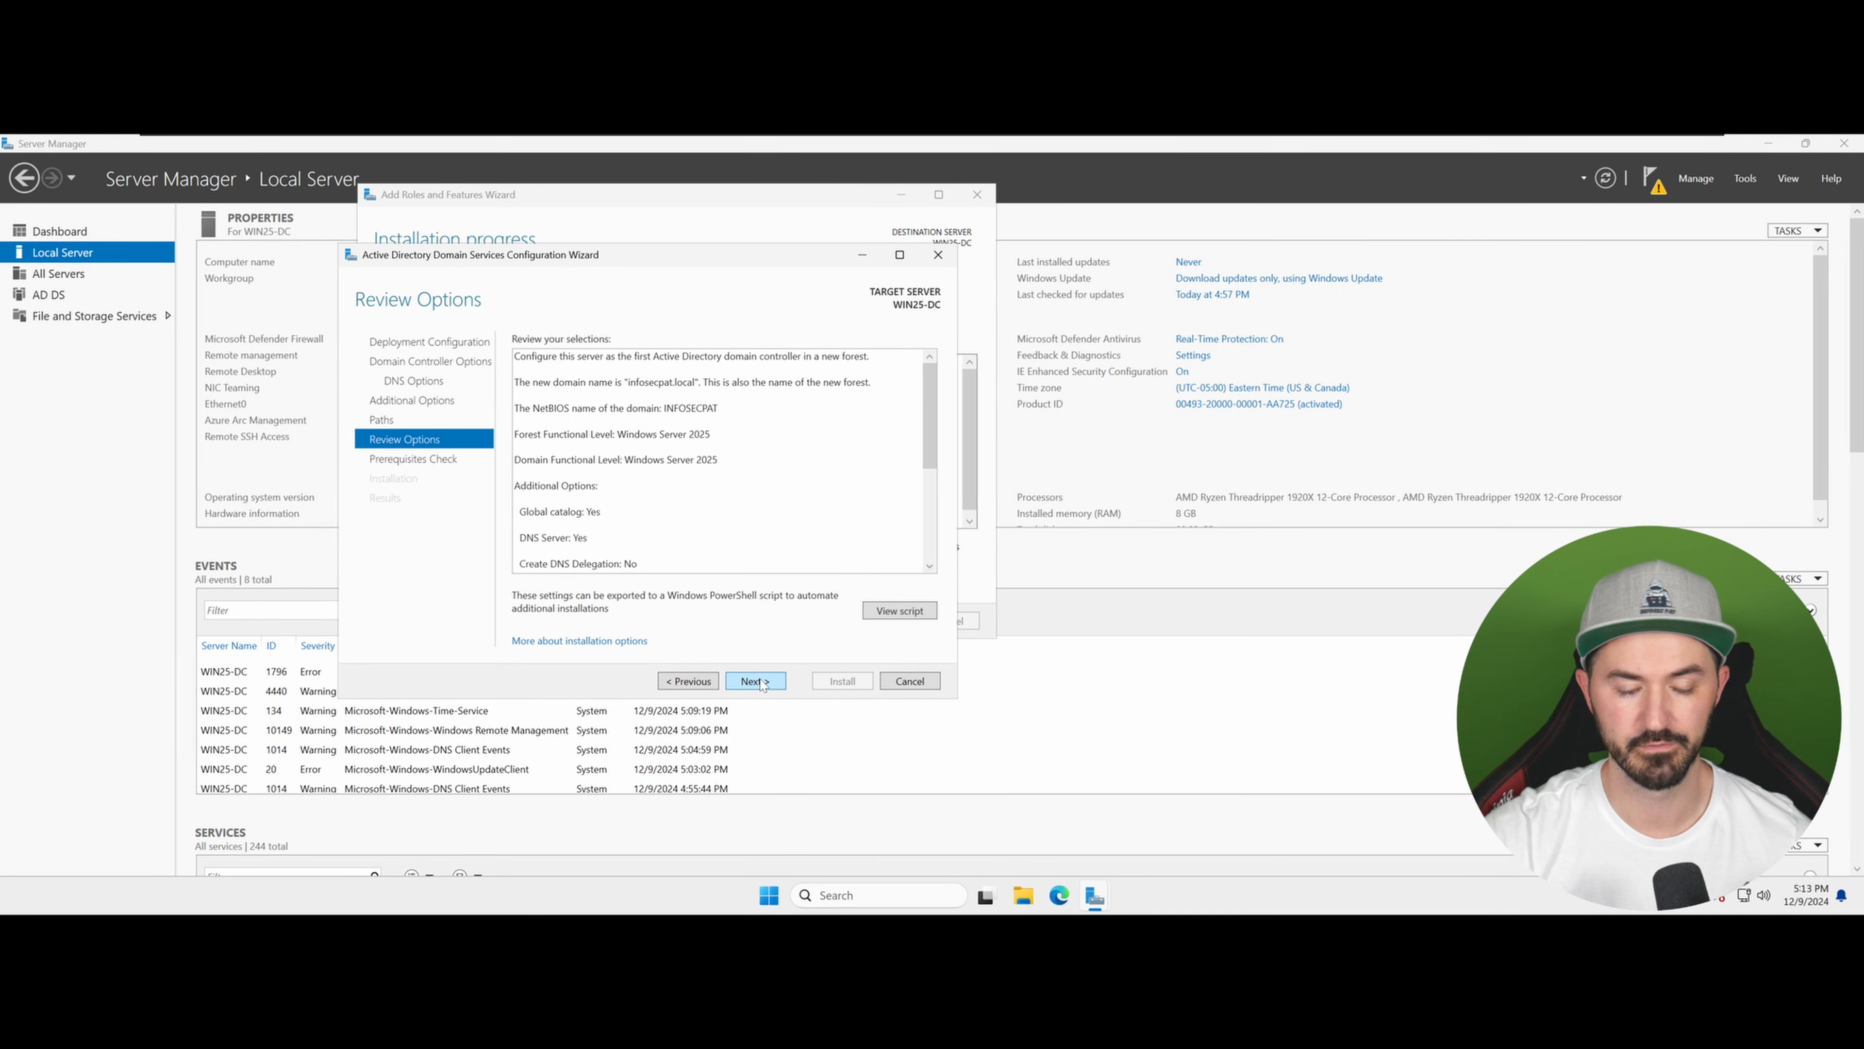
left_click(764, 683)
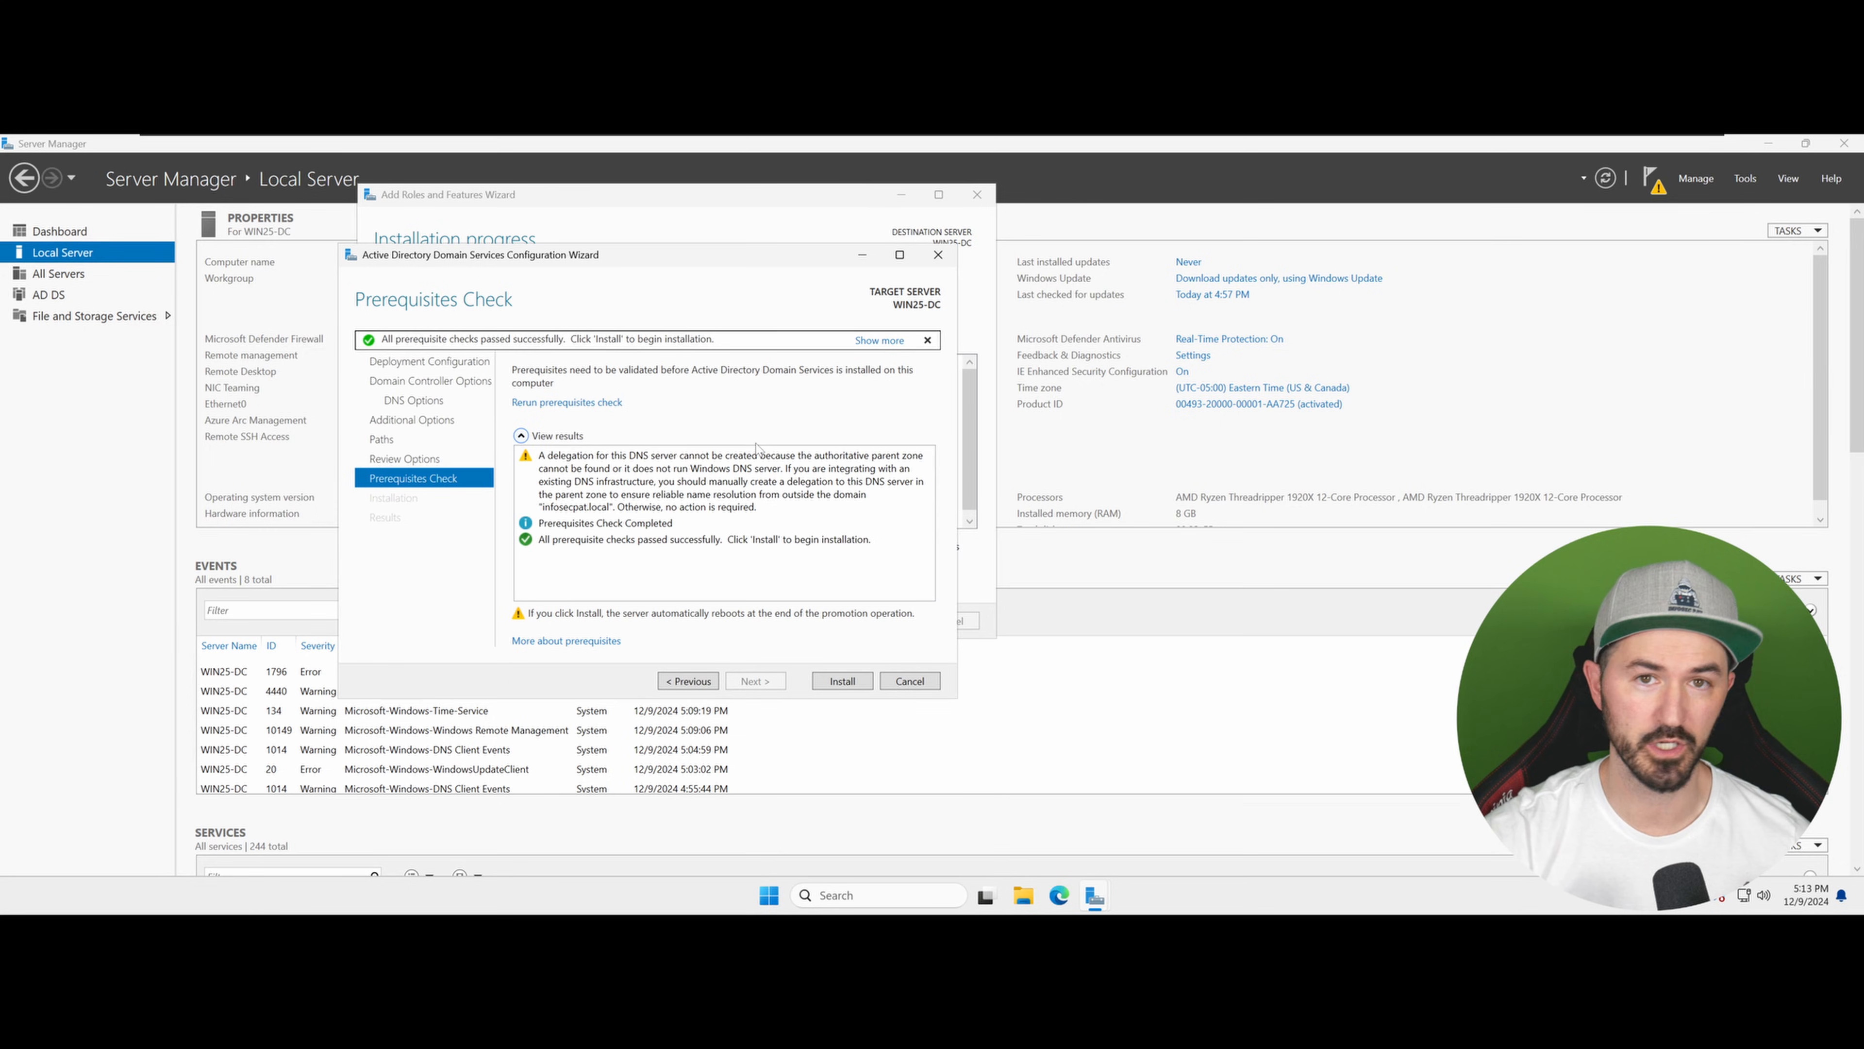
Step: Install the new forest, then close the sign-out notice and both wizard windows
left_click(842, 681)
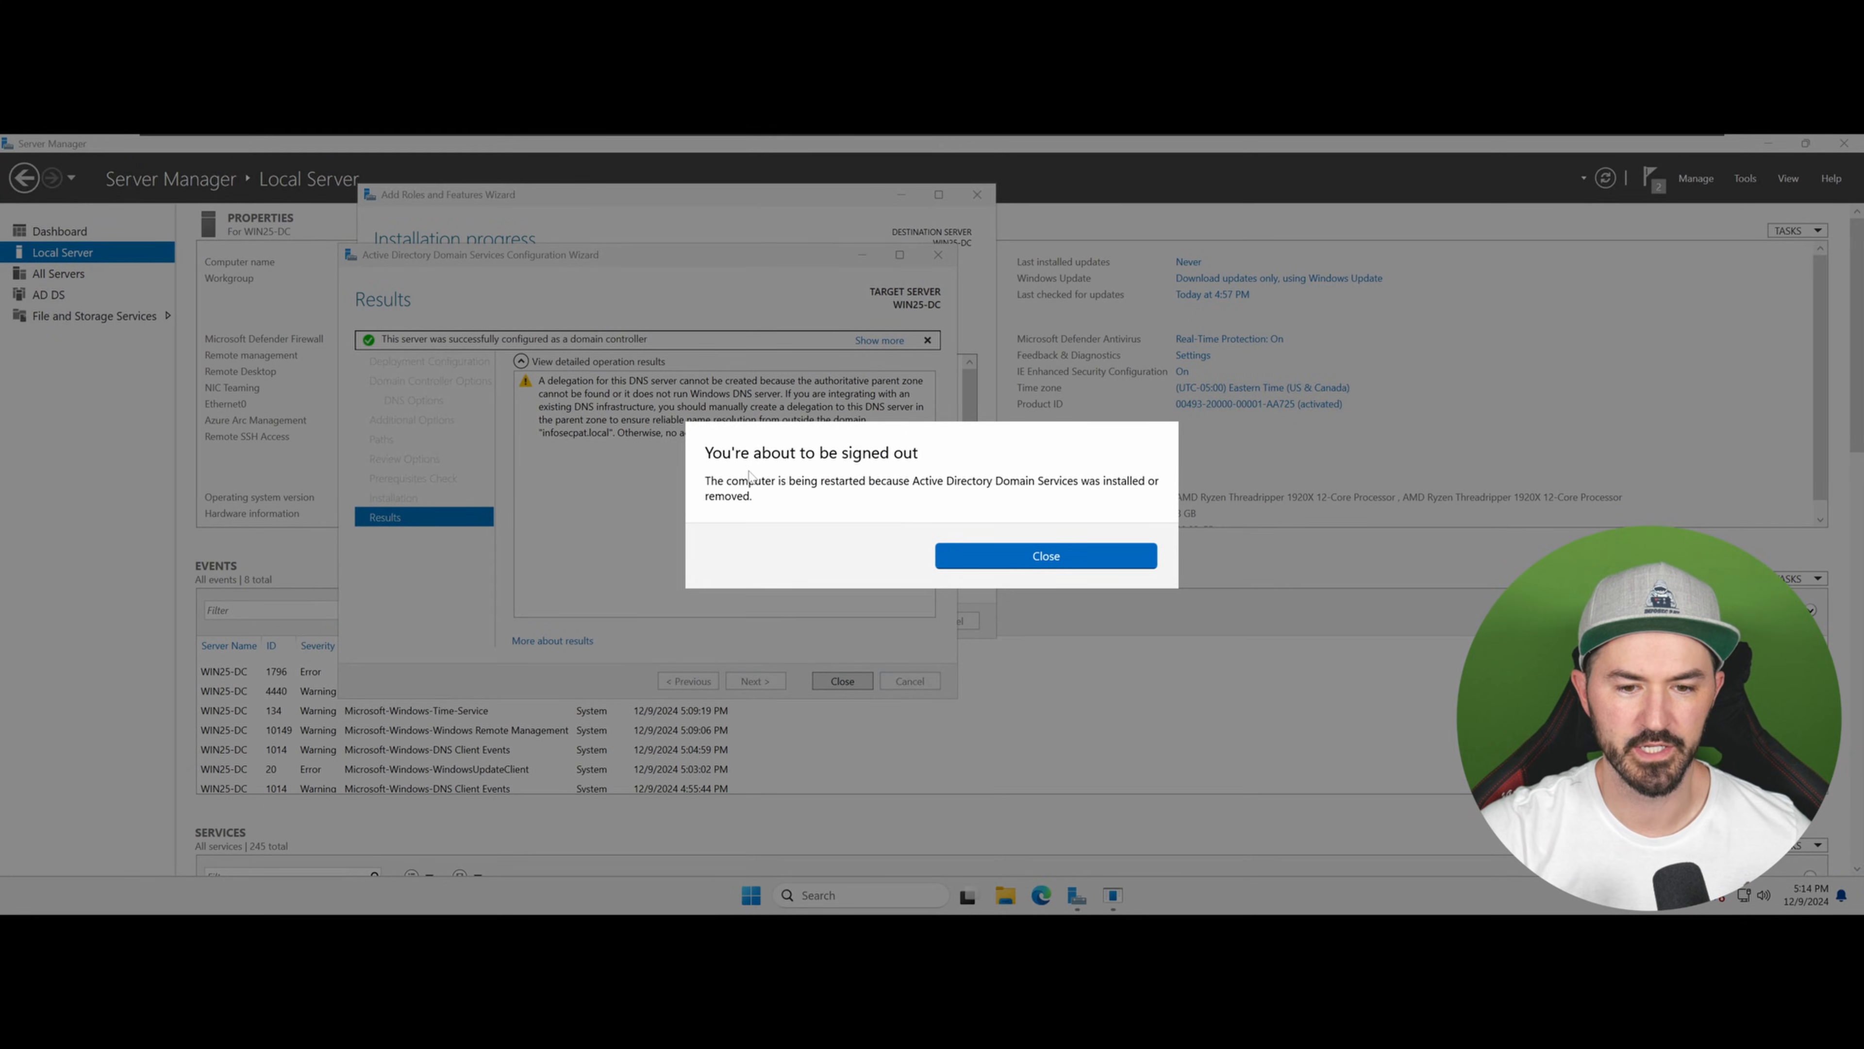
left_click(1058, 566)
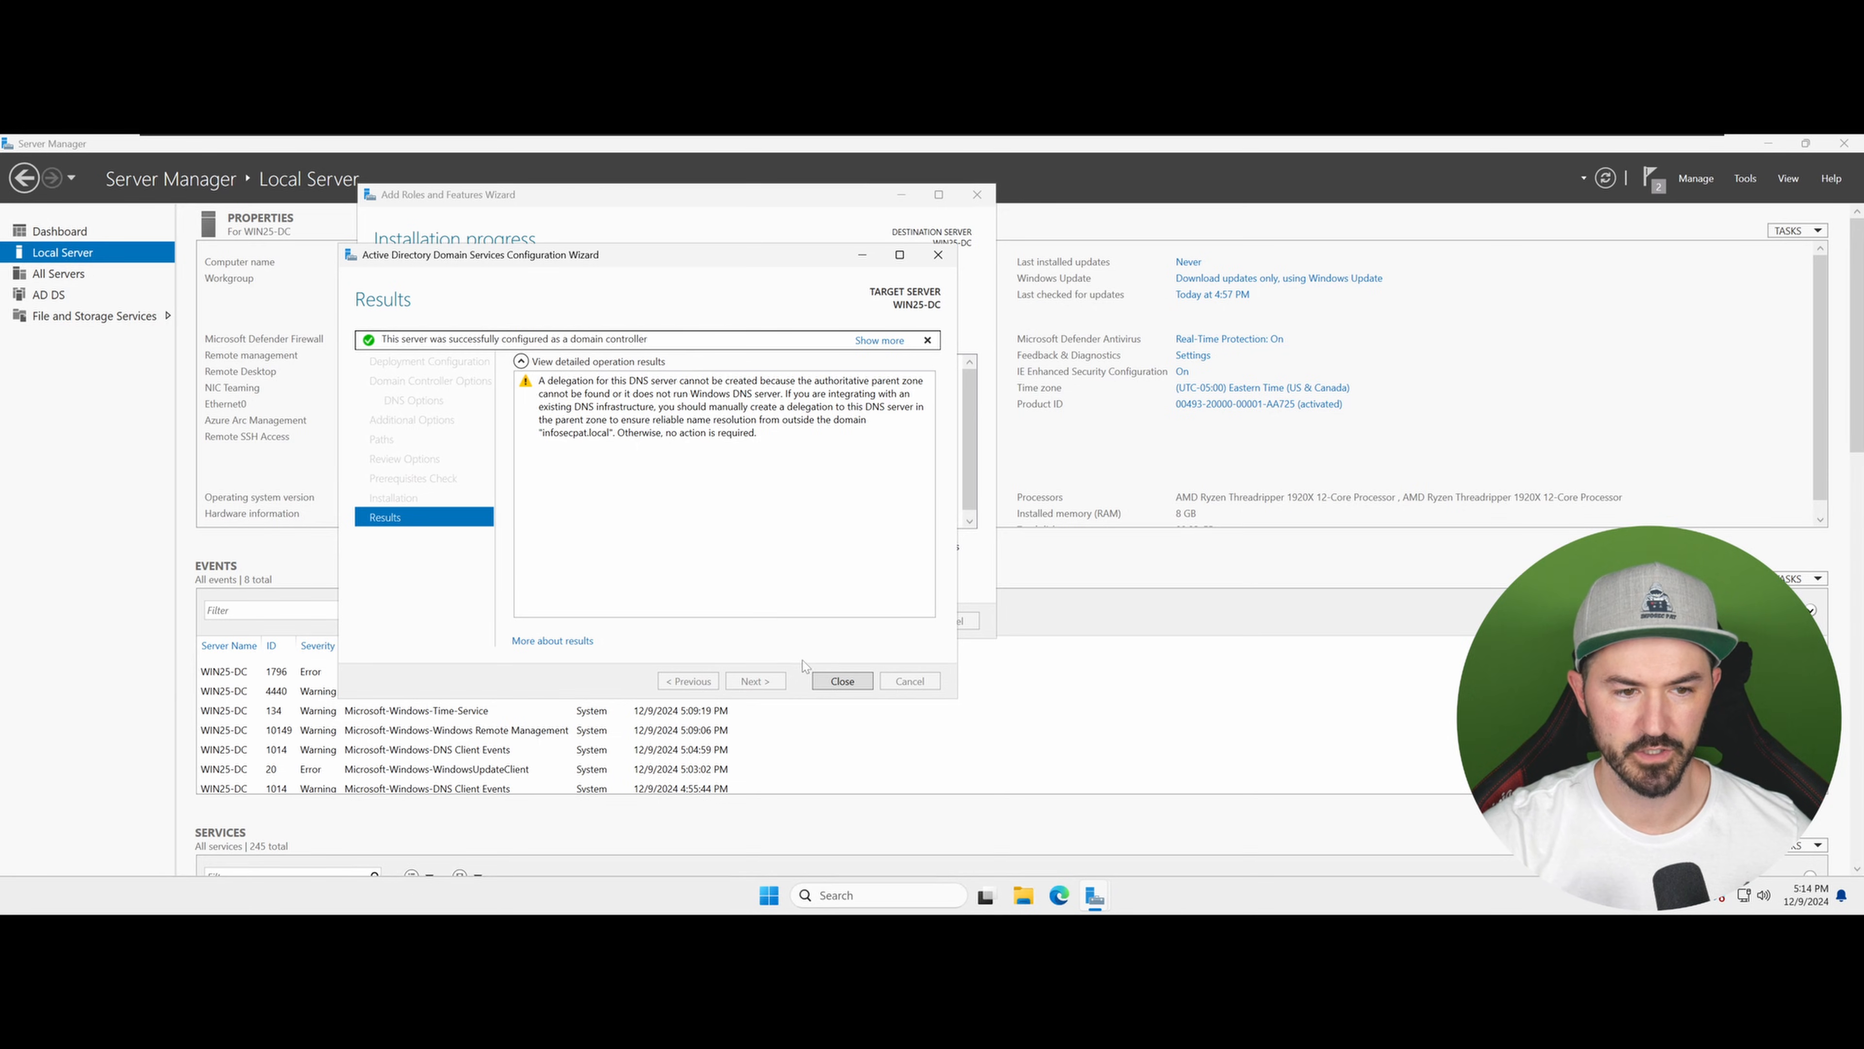
left_click(841, 681)
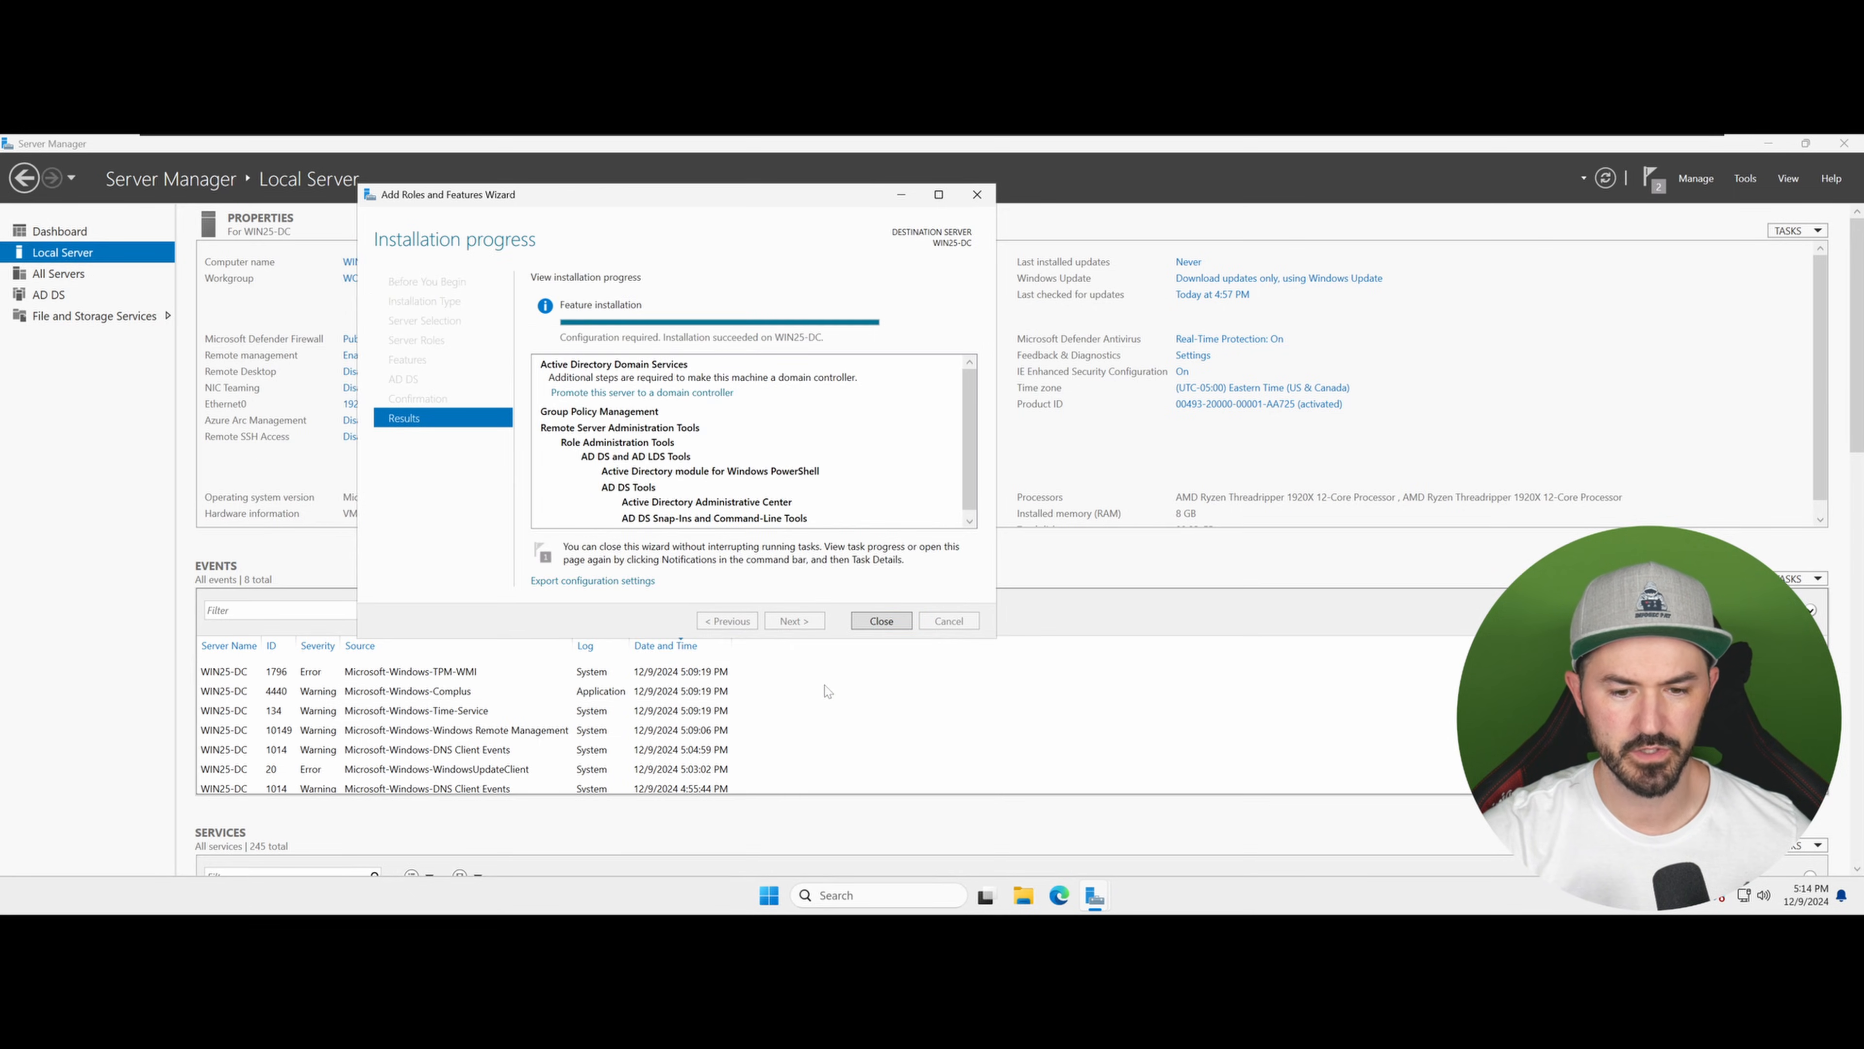
left_click(880, 624)
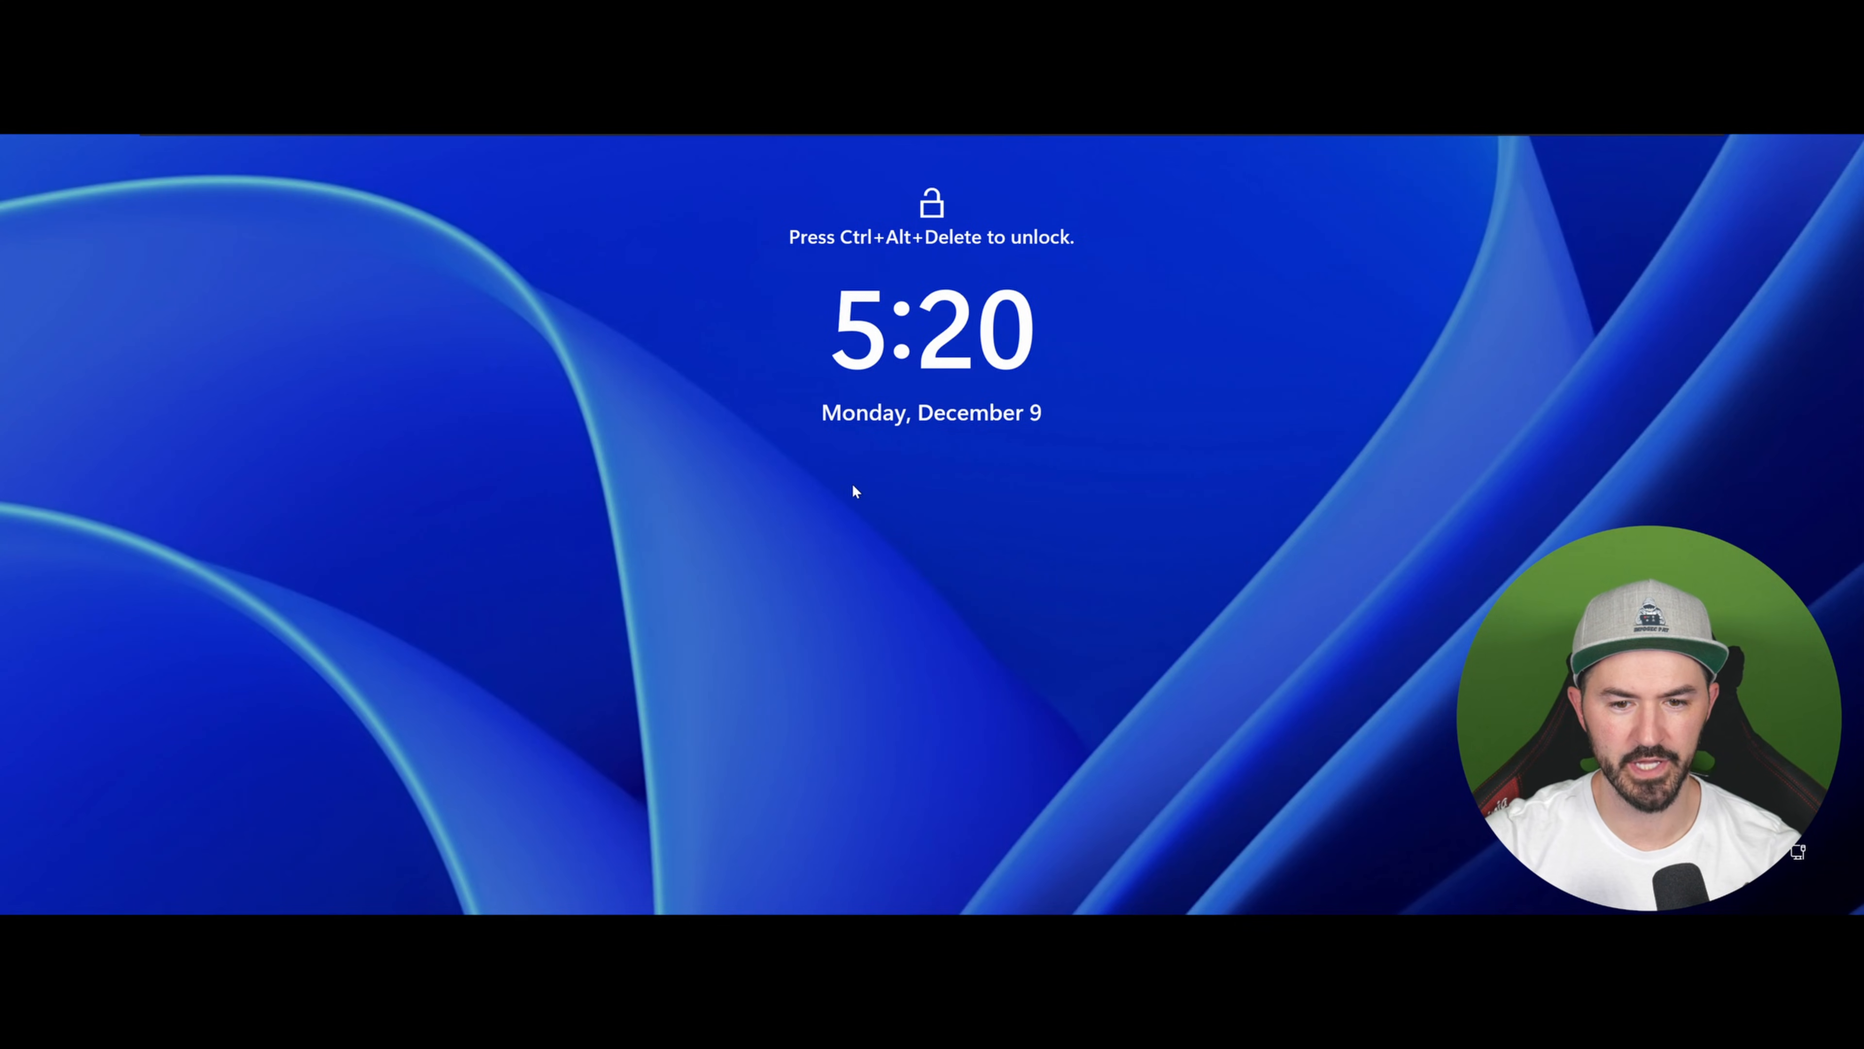
Step: After the restart, send Ctrl+Alt+Delete and sign in as INFOSECPAT\Administrator with the account password
mouse_move(354, 143)
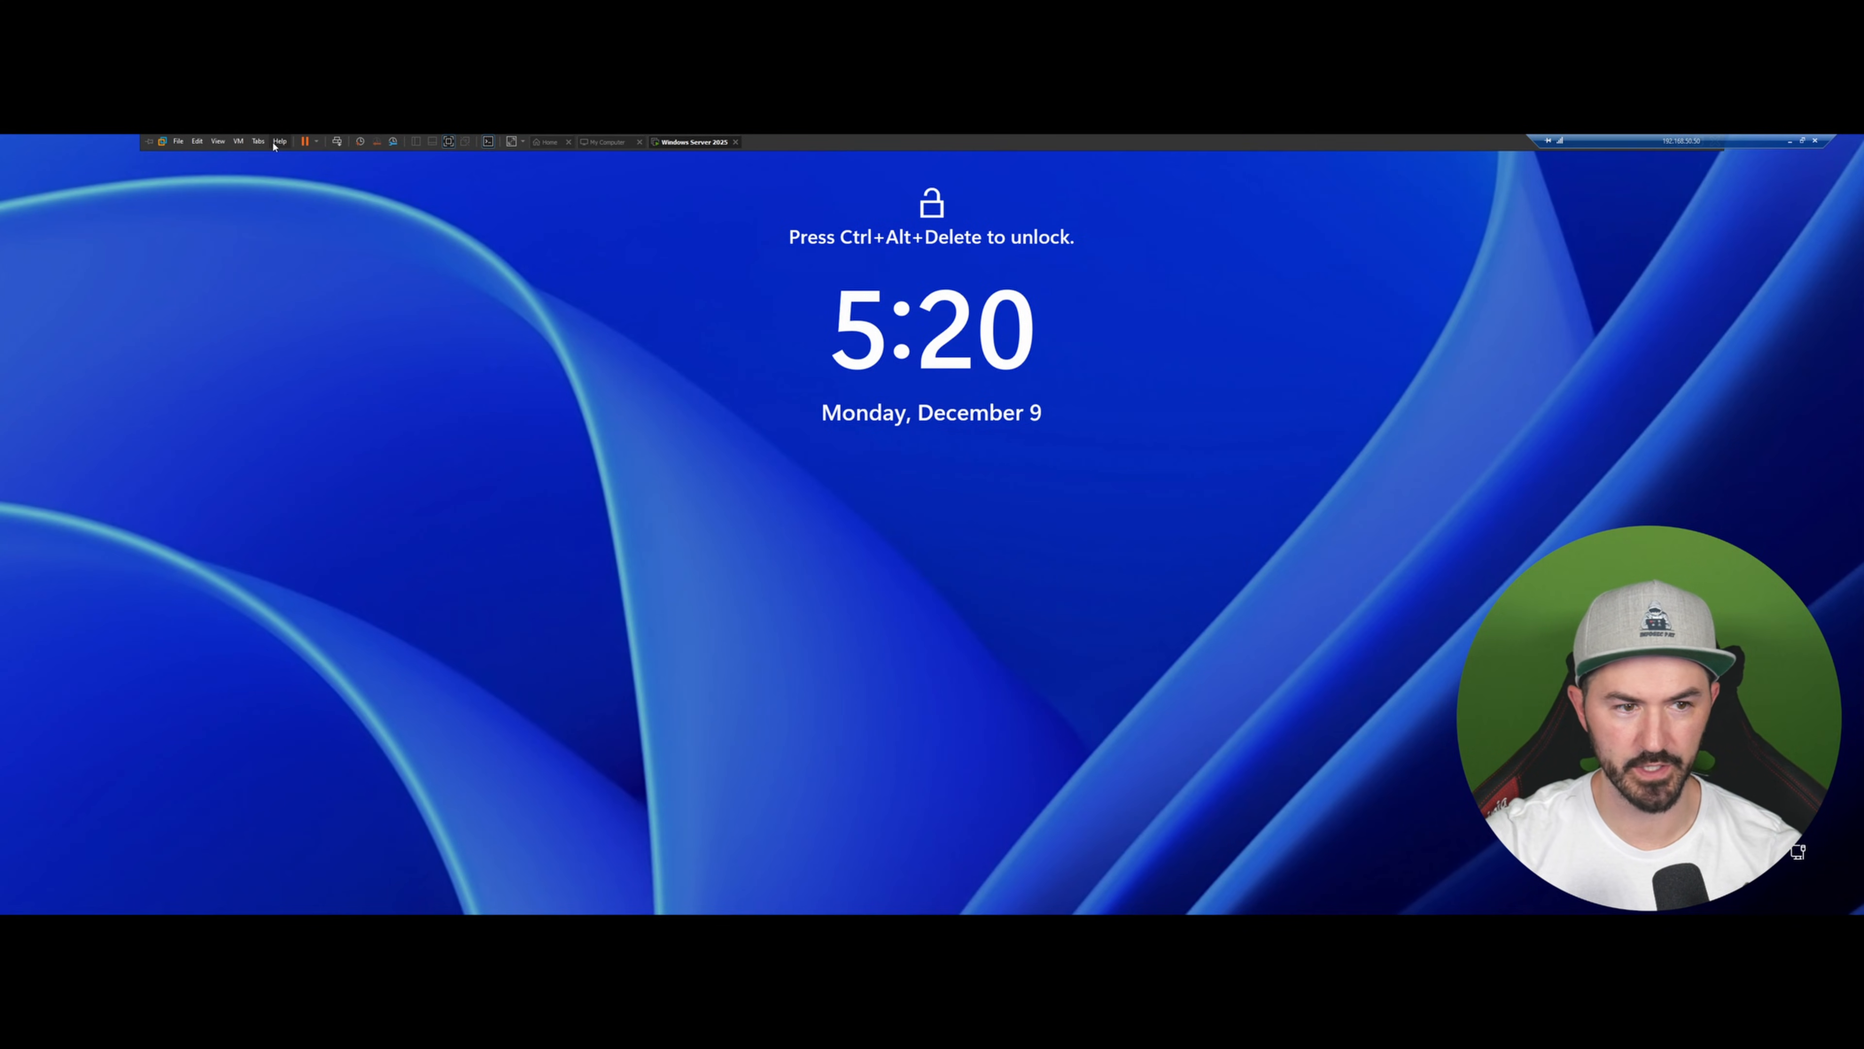
left_click(337, 142)
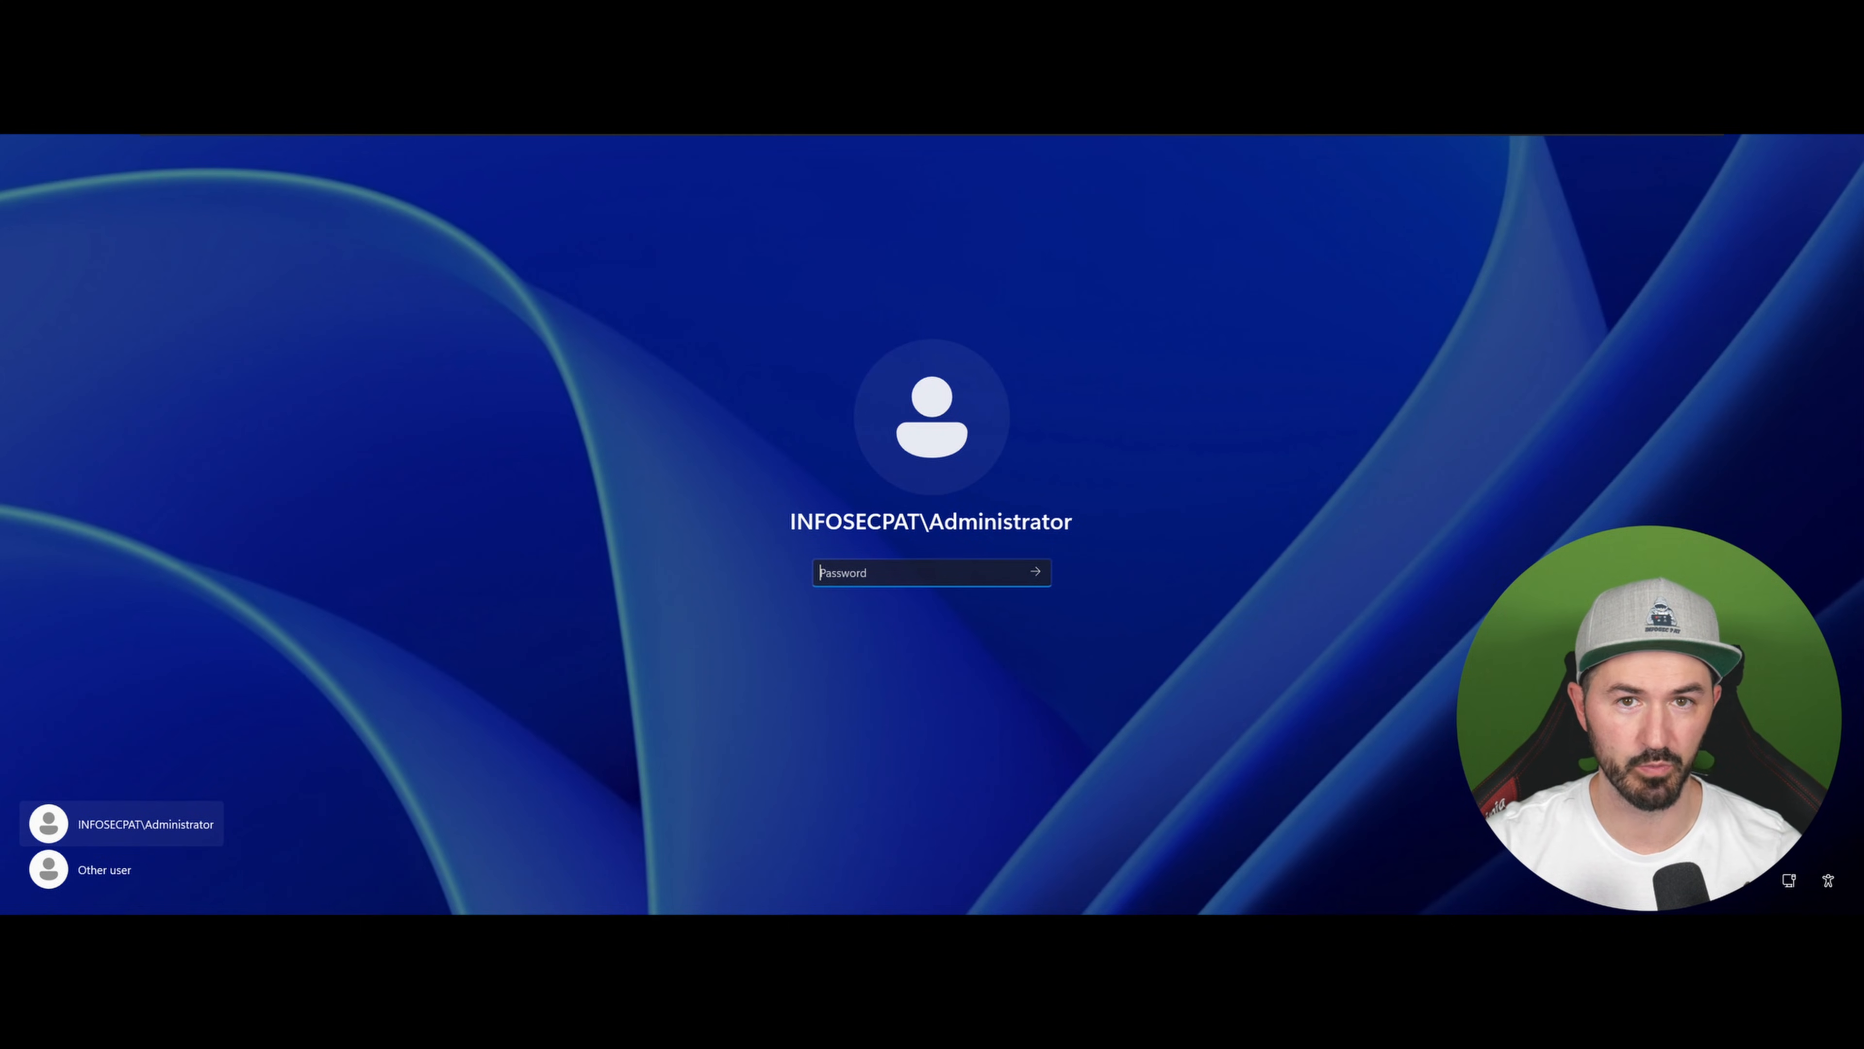
type("••")
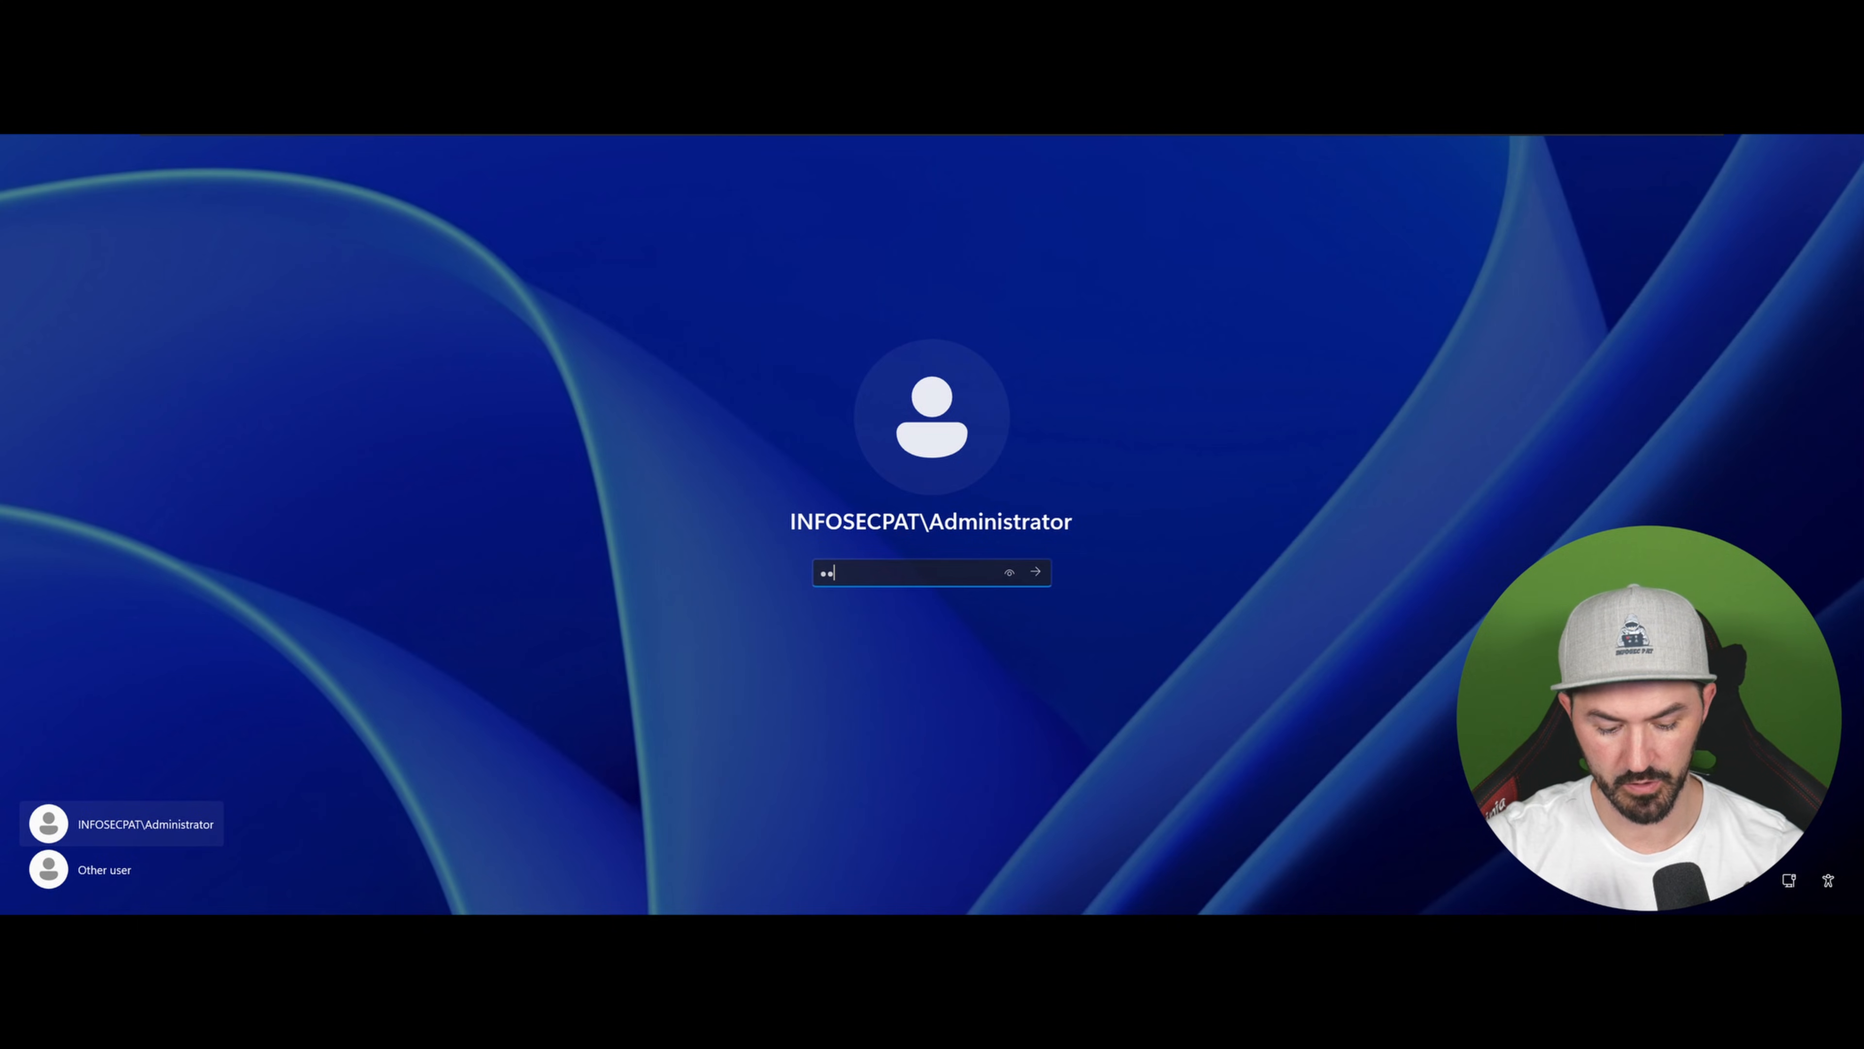
type("•••••••••••")
key("Return")
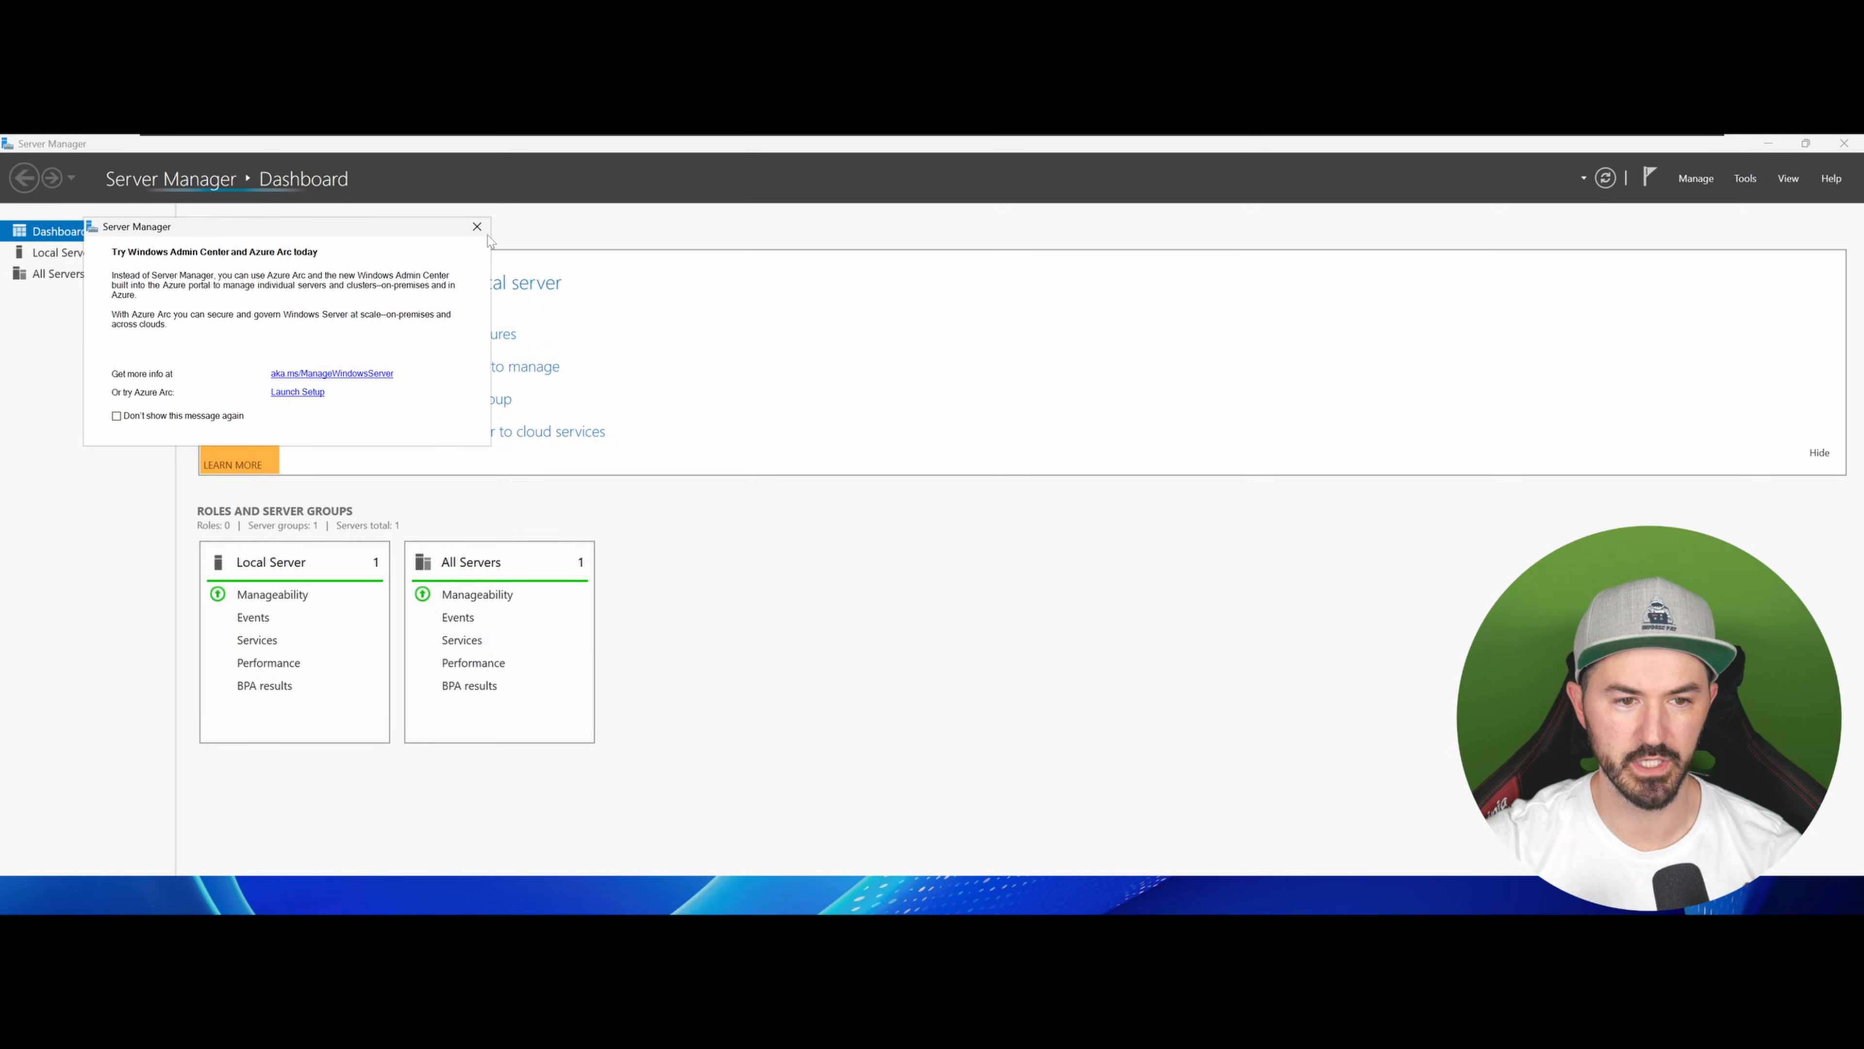
Step: Close the startup notice and review the Local Server and All Servers views before returning to the Dashboard
left_click(477, 227)
left_click(74, 253)
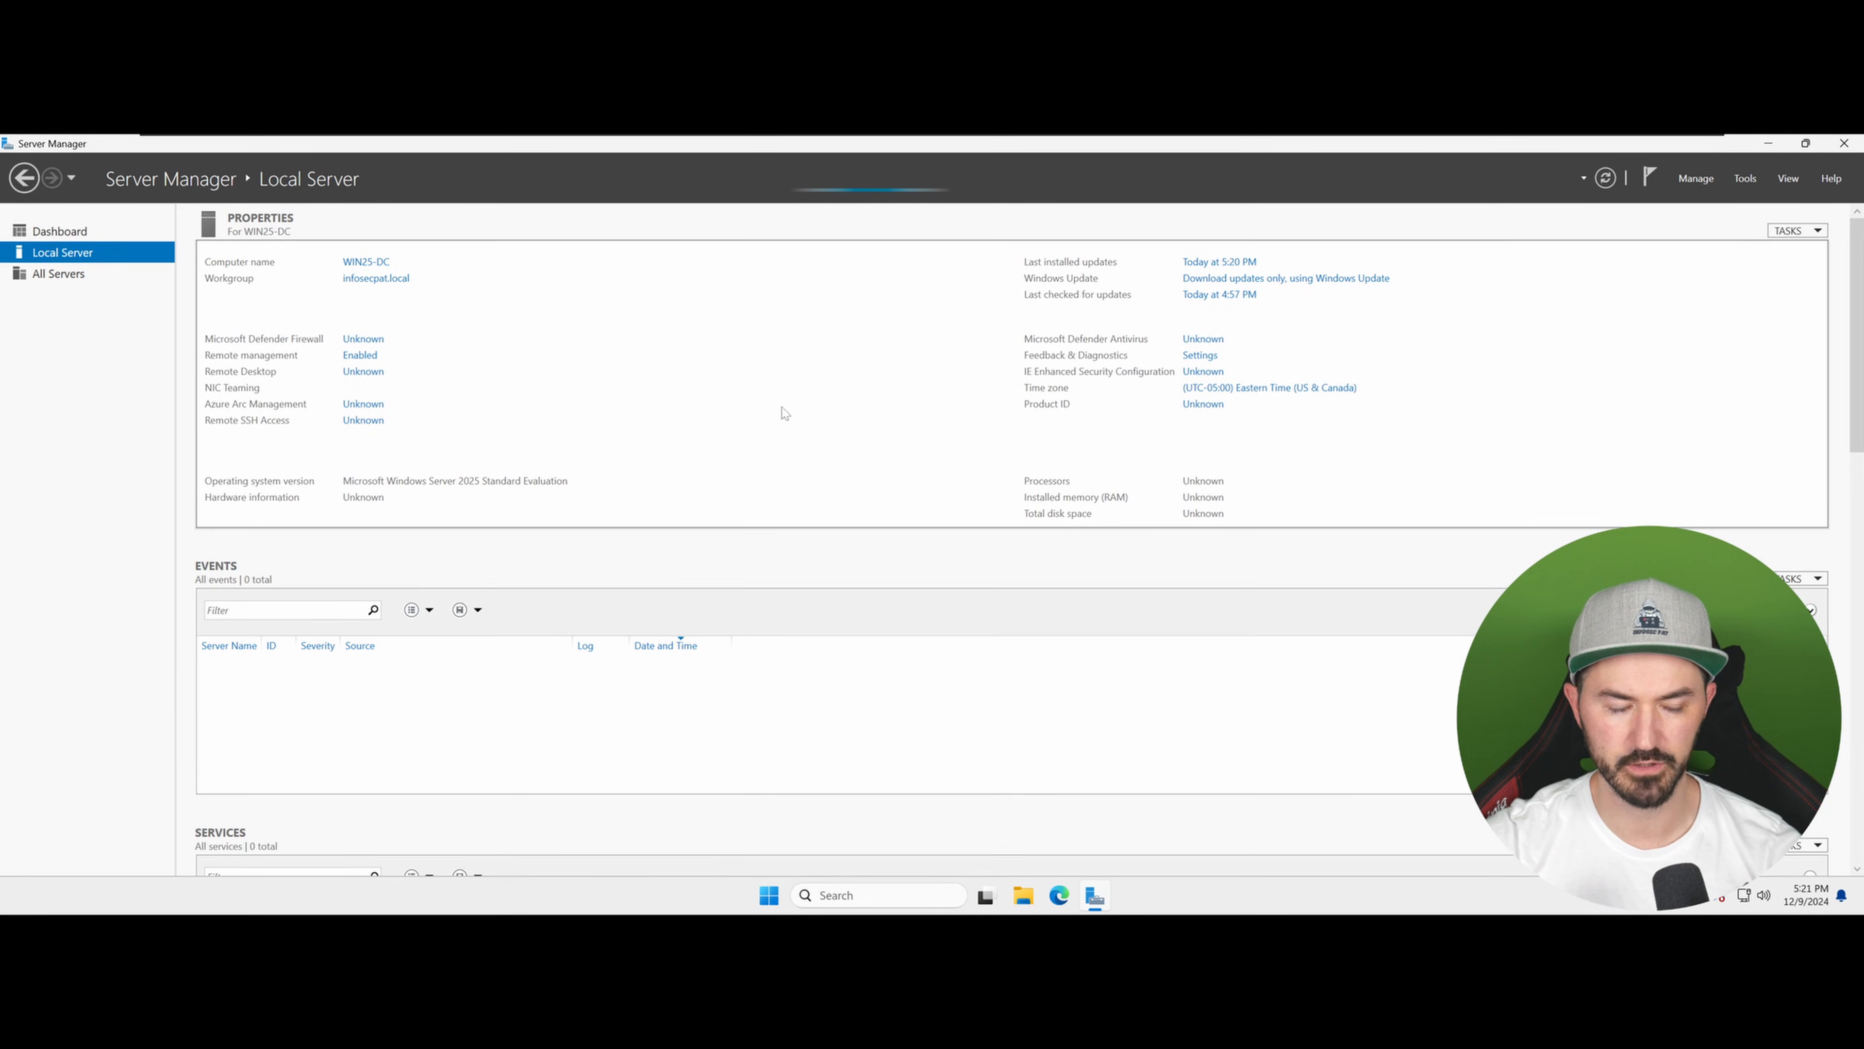
left_click(73, 273)
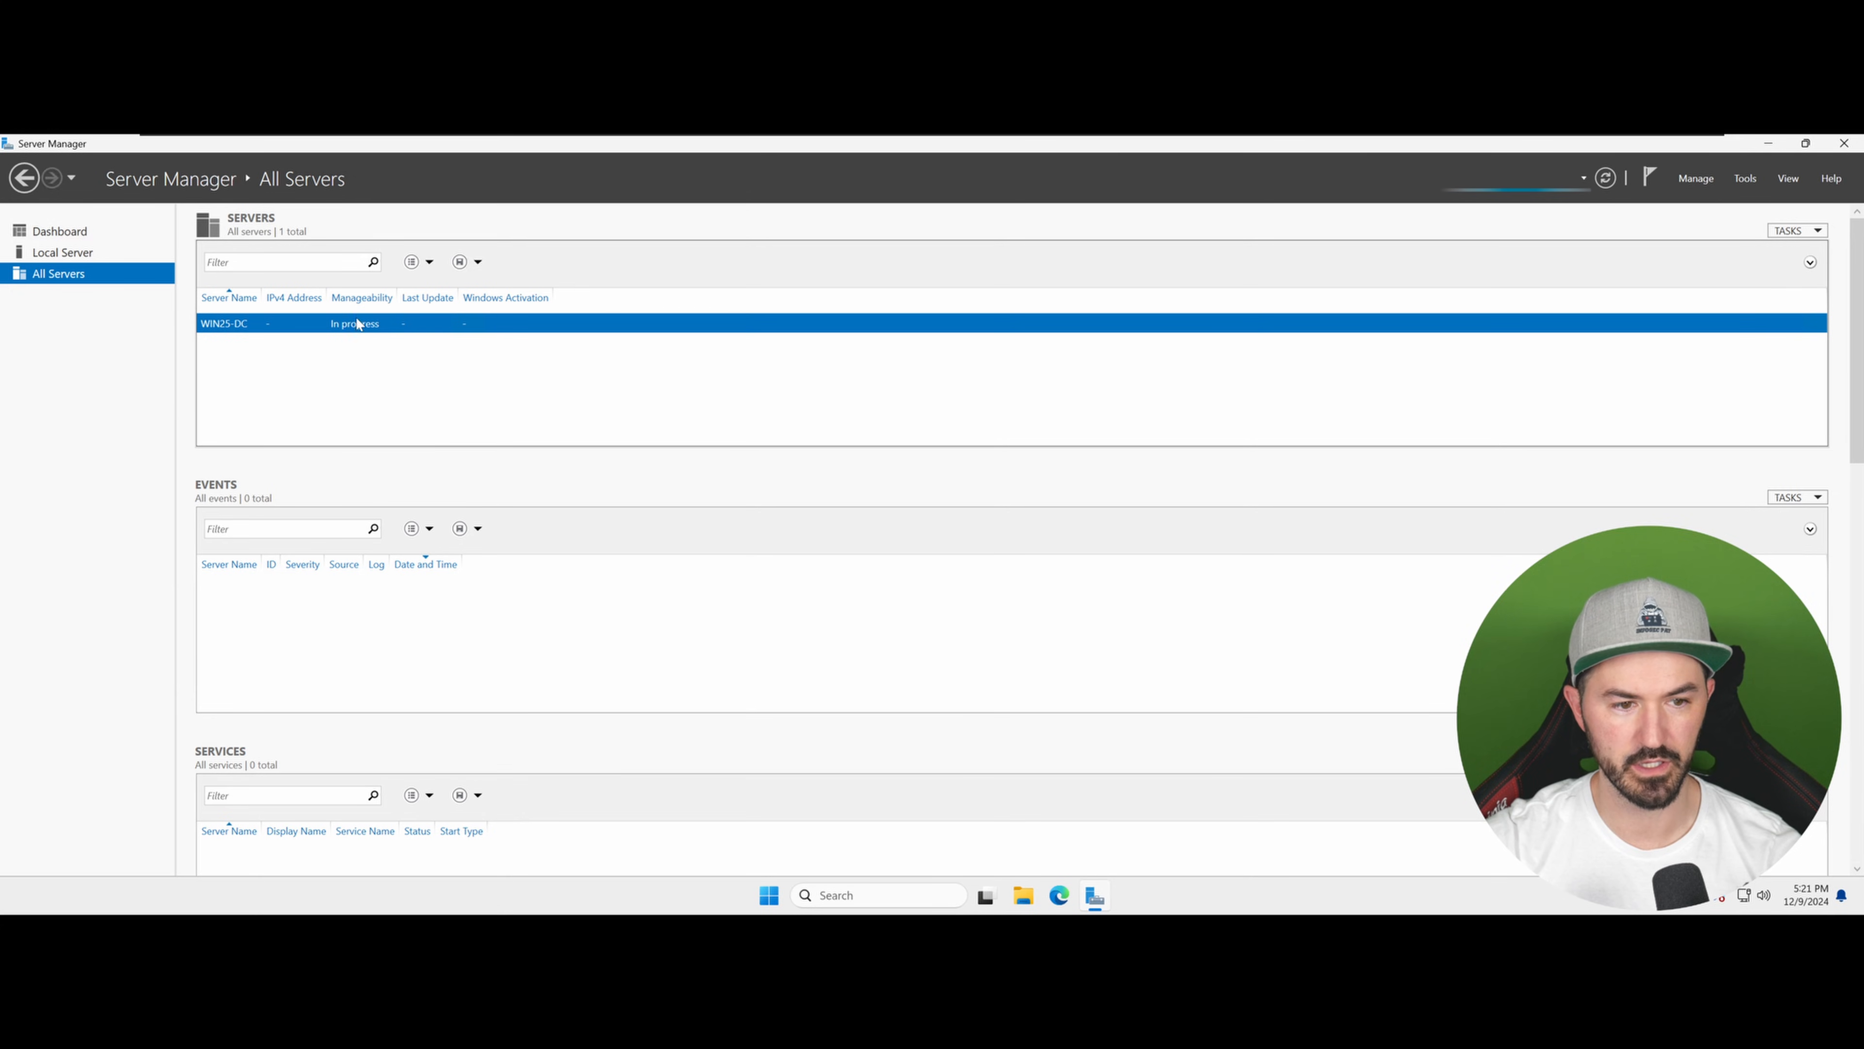
left_click(66, 230)
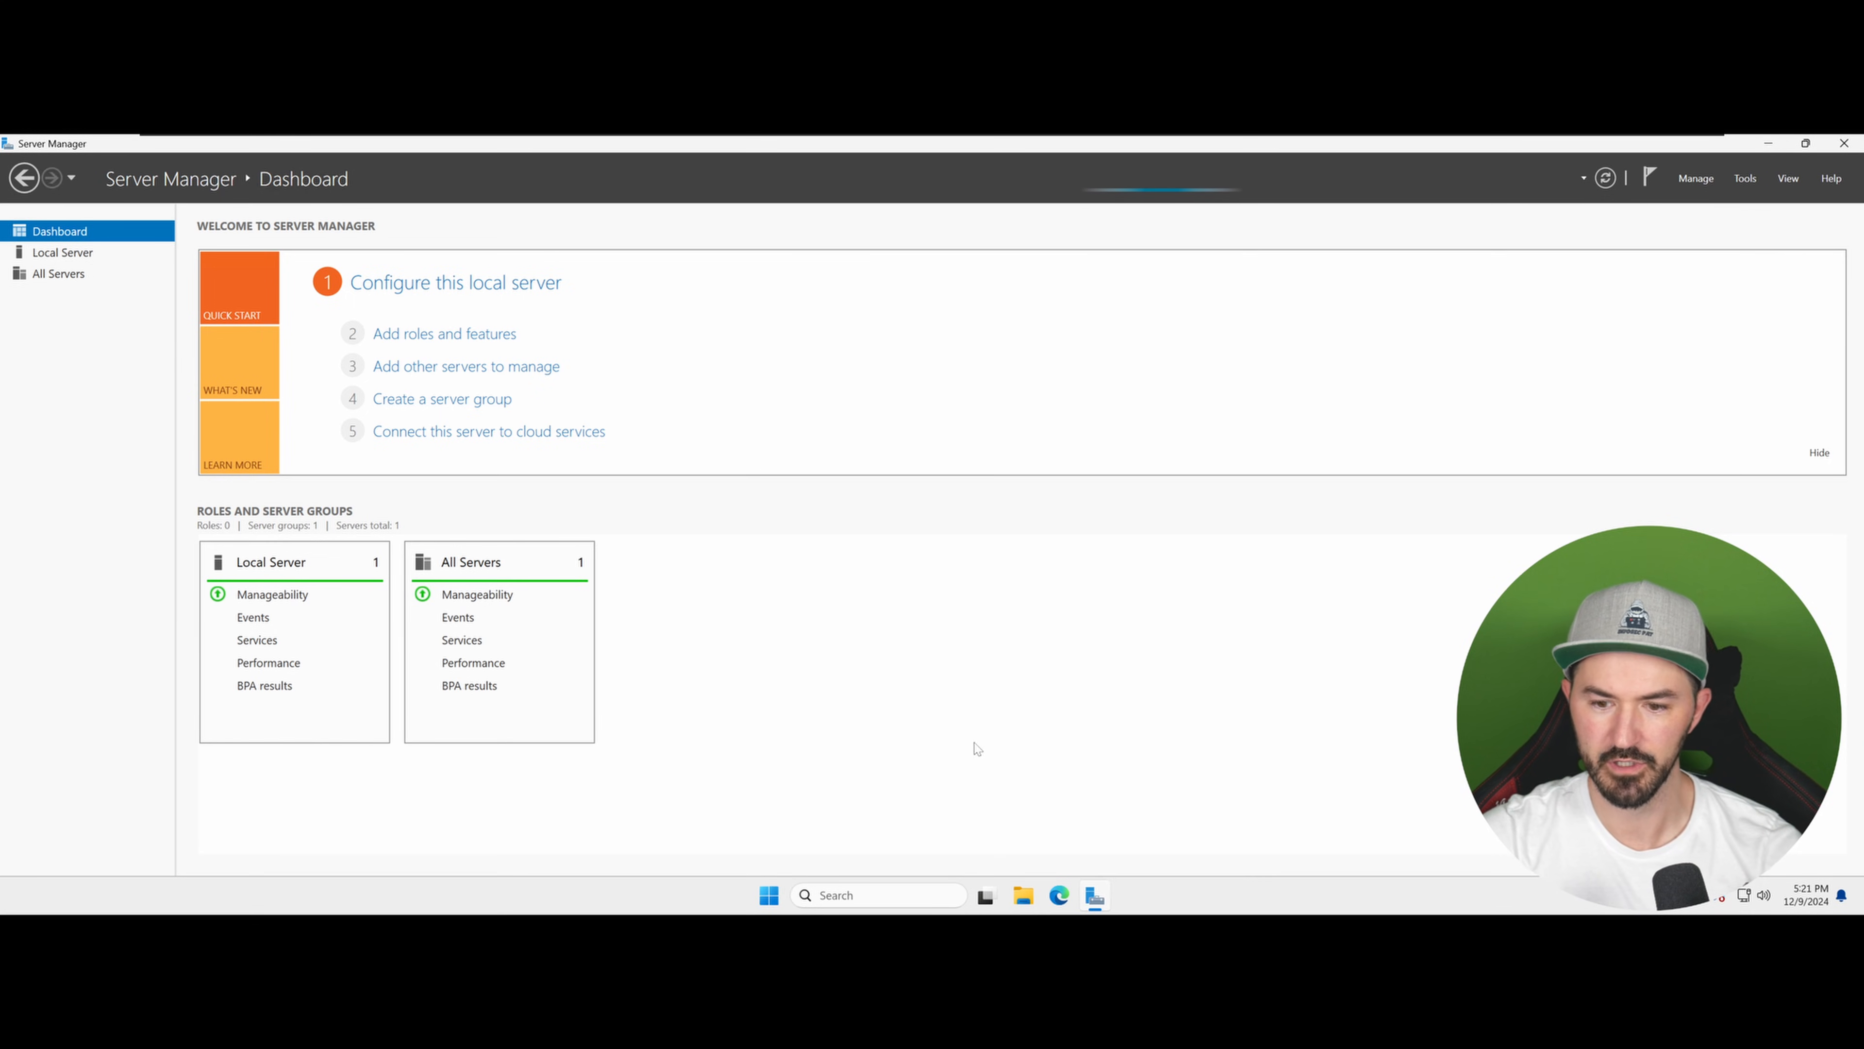
Step: Open Active Directory Users and Computers from the Start search, maximize it, widen its Name column and pin it to the taskbar
left_click(769, 895)
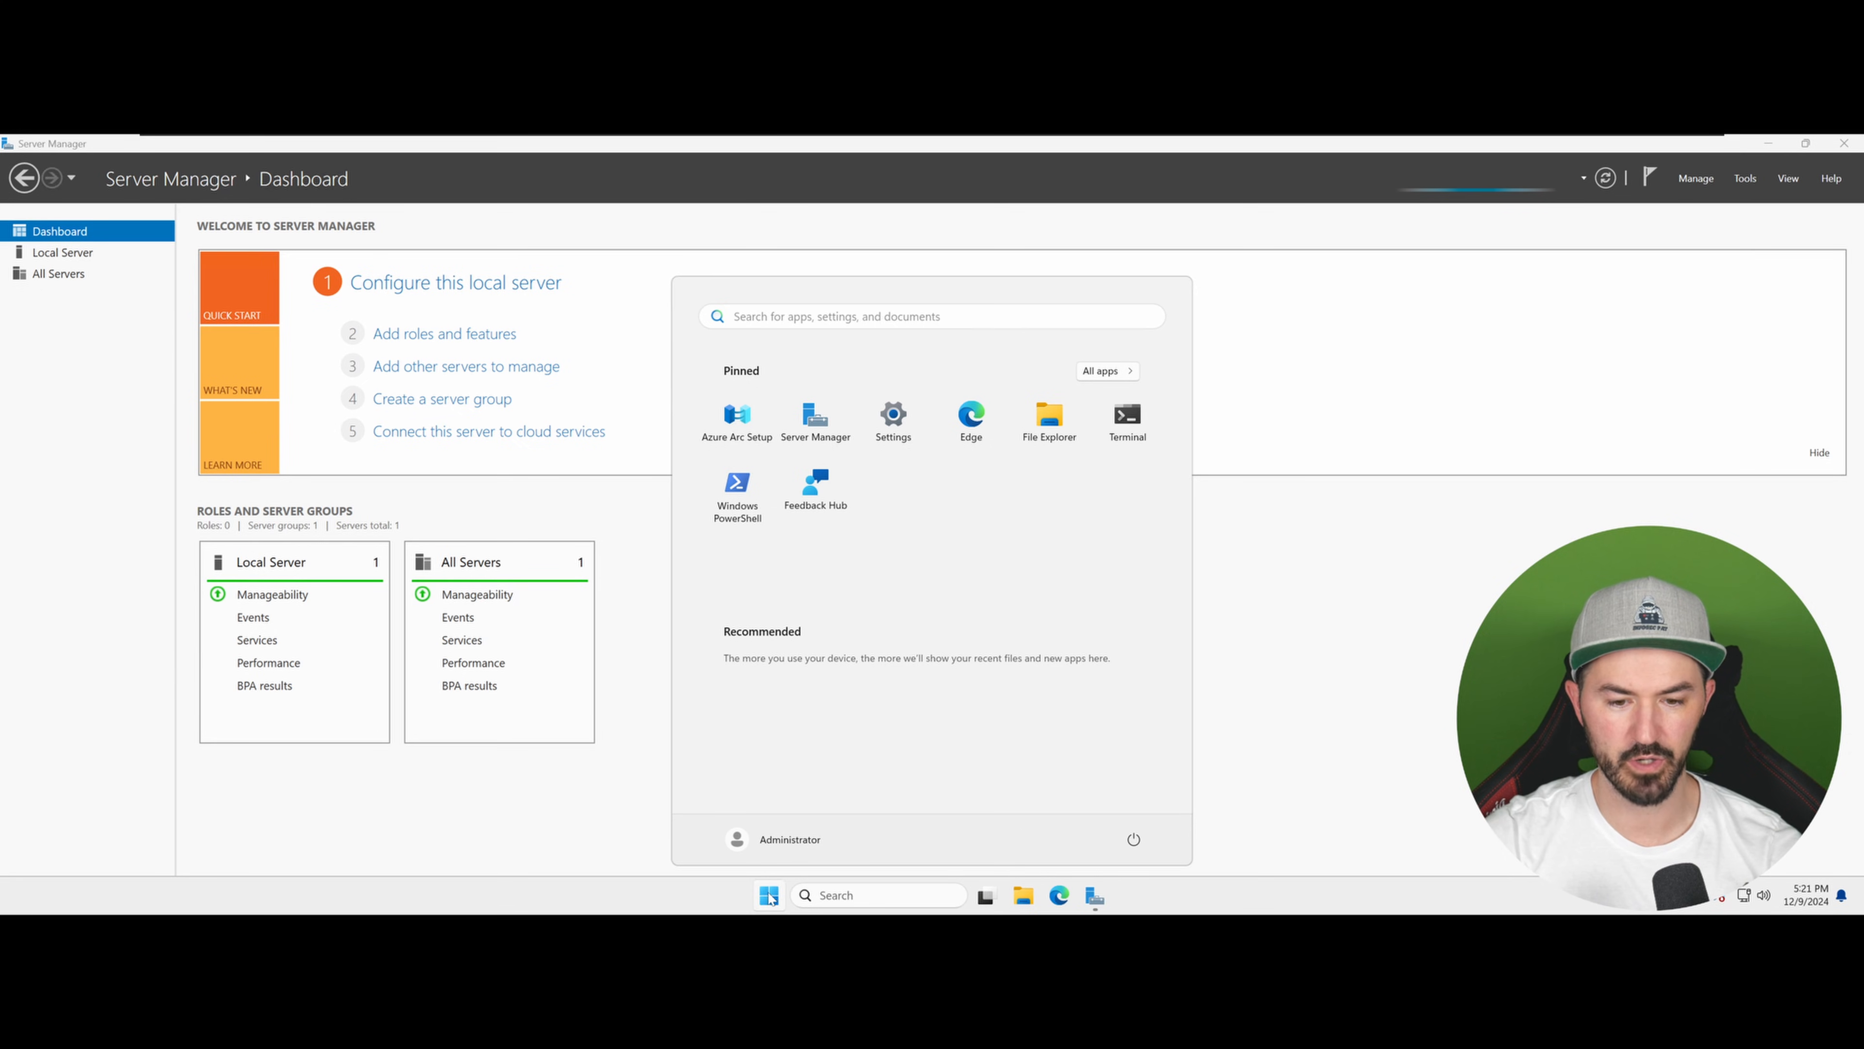
type("act")
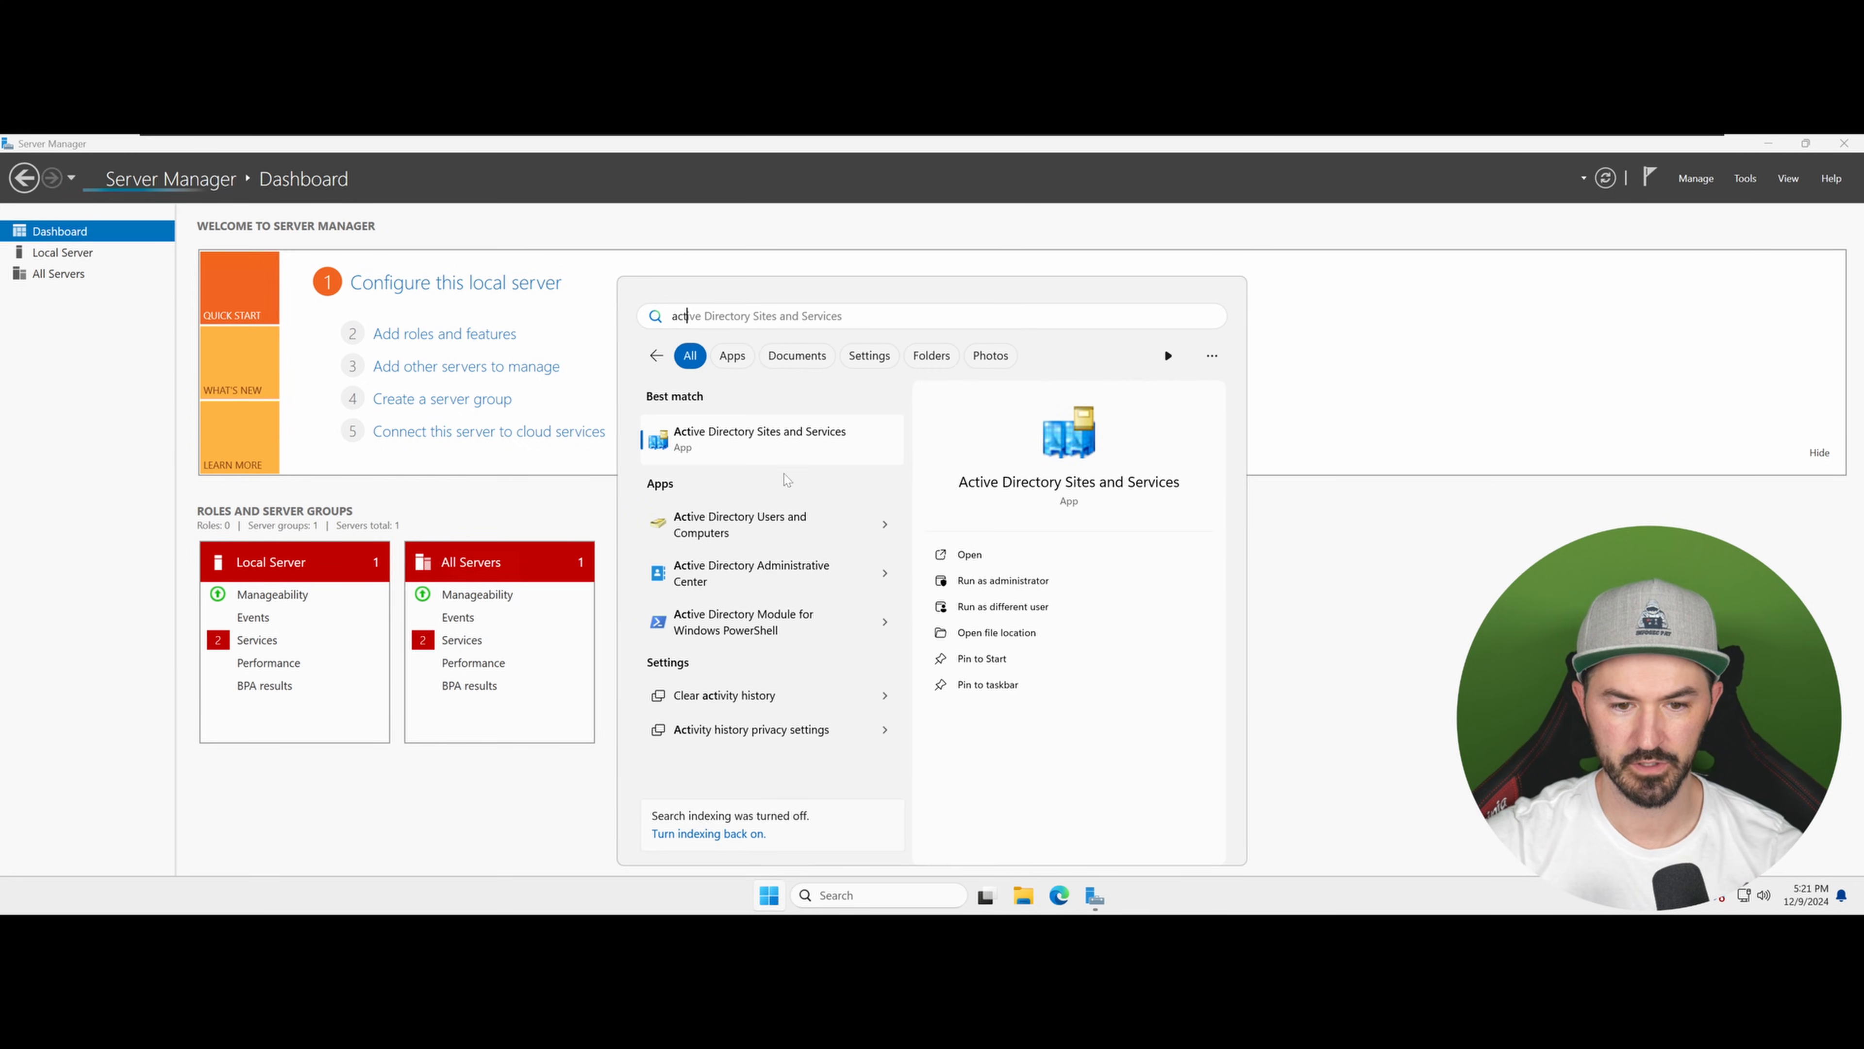
left_click(755, 528)
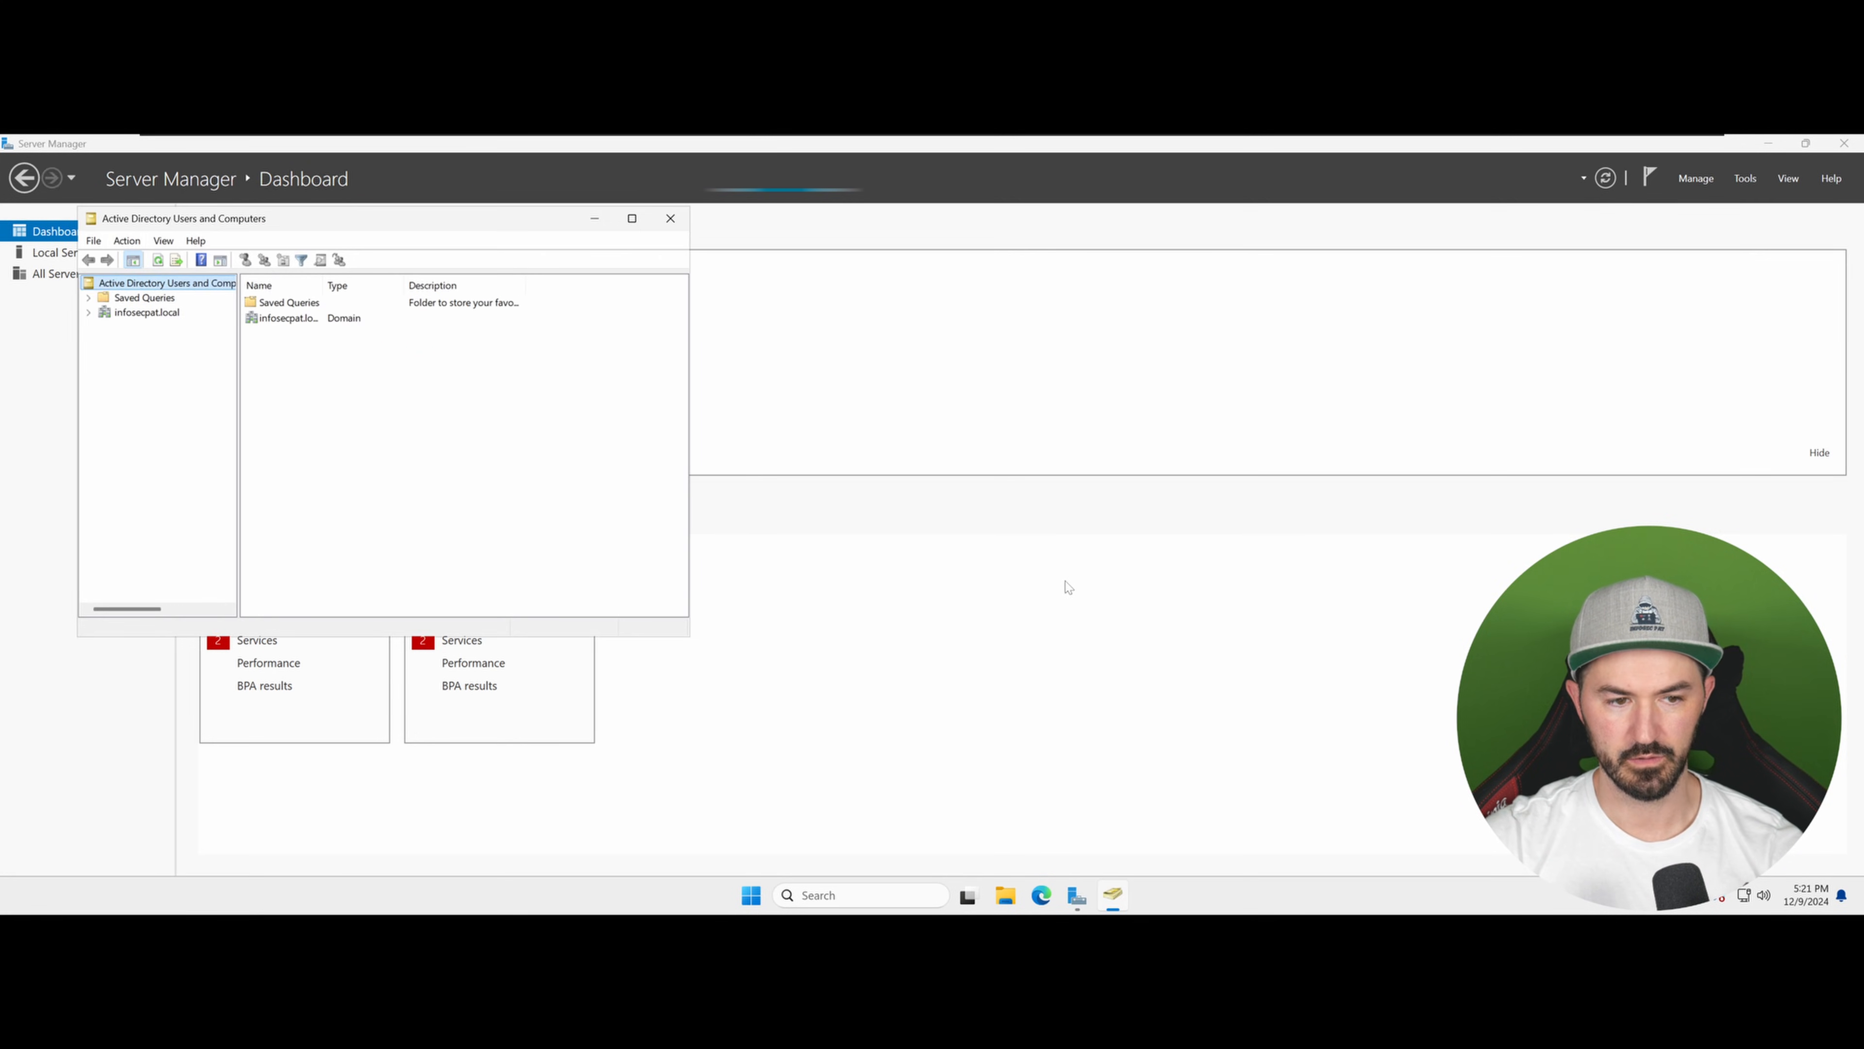
double_click(449, 221)
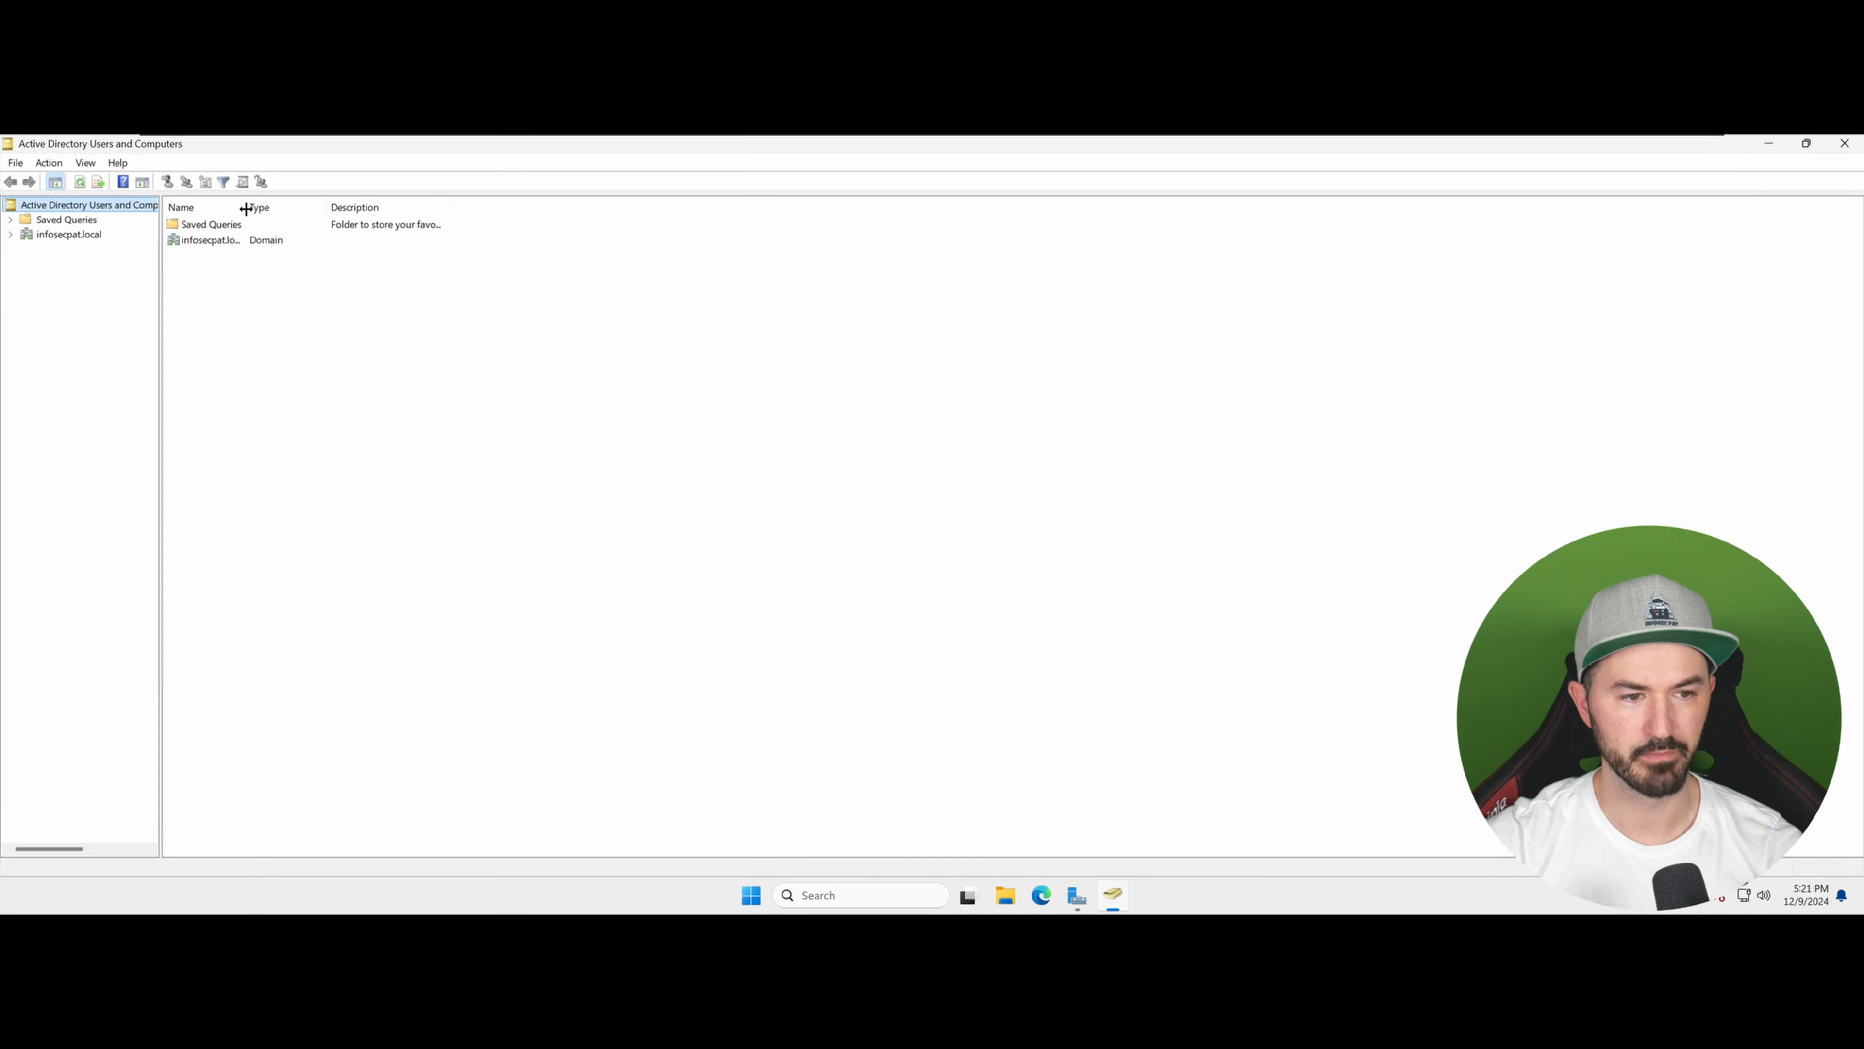
left_click_drag(246, 207, 416, 207)
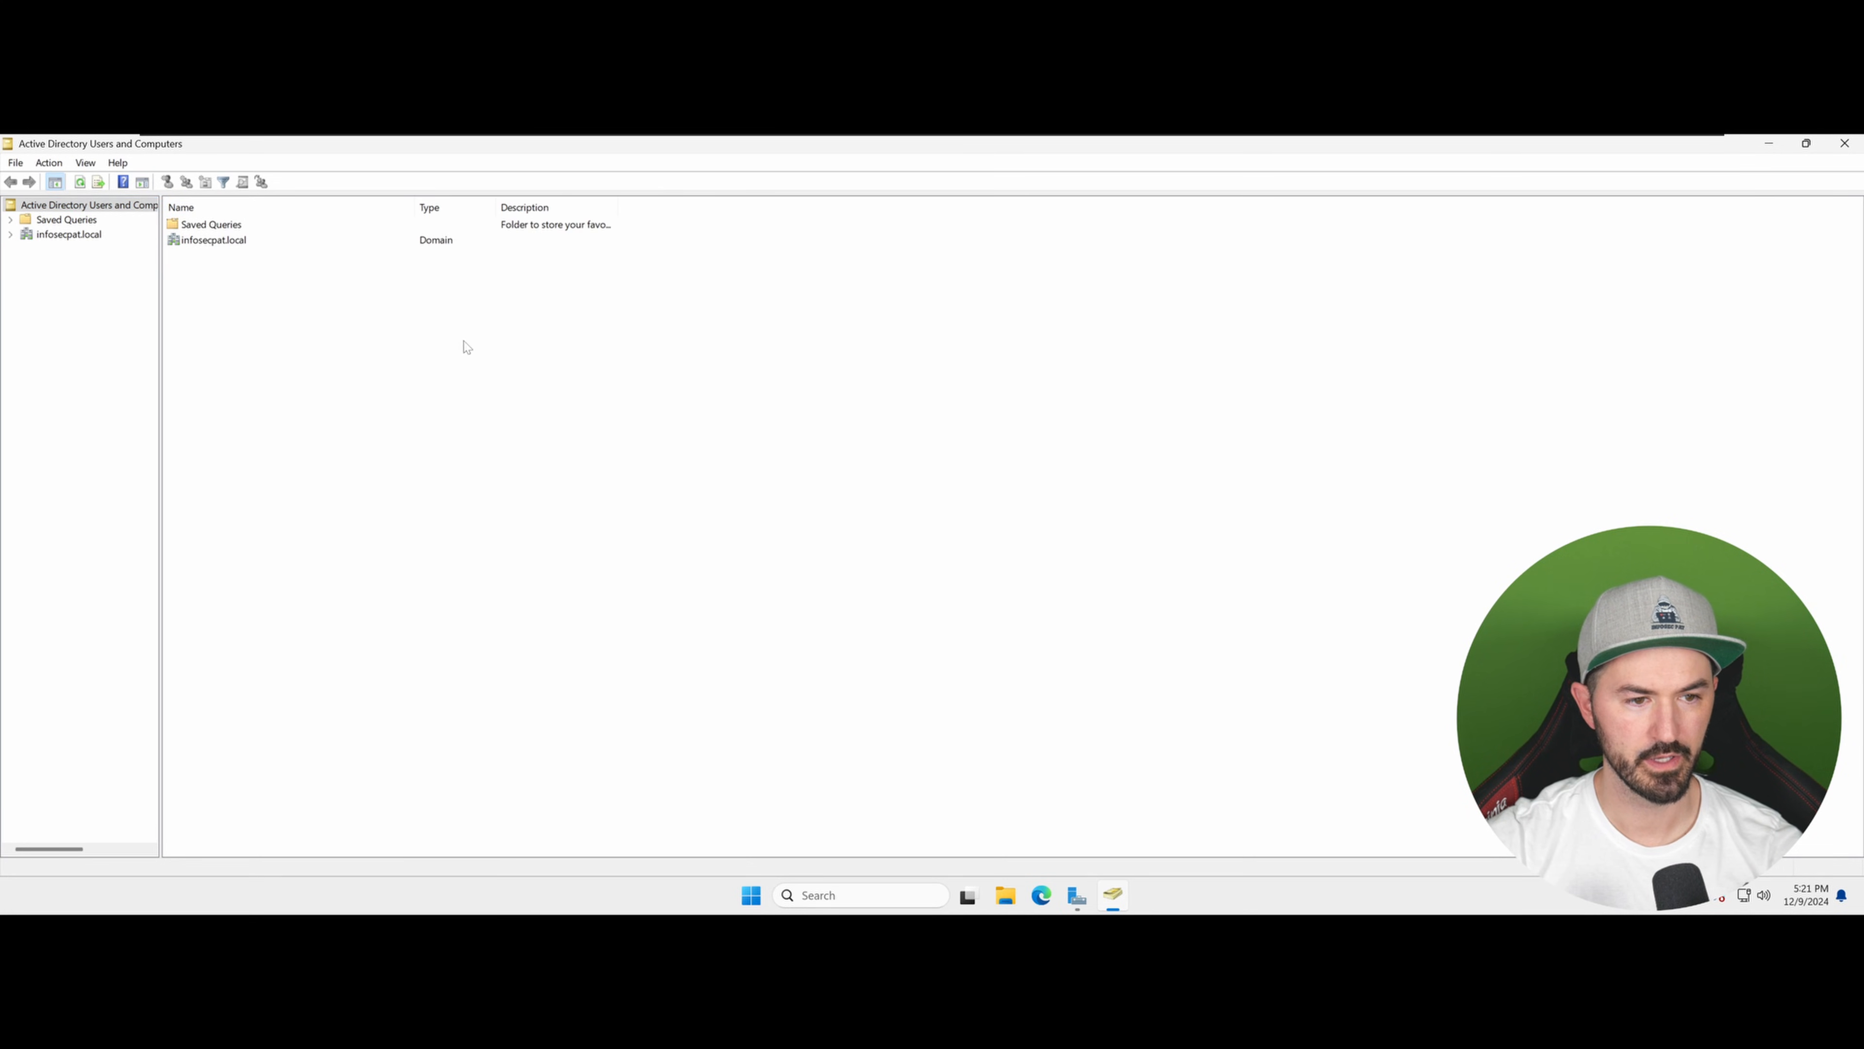
right_click(1113, 900)
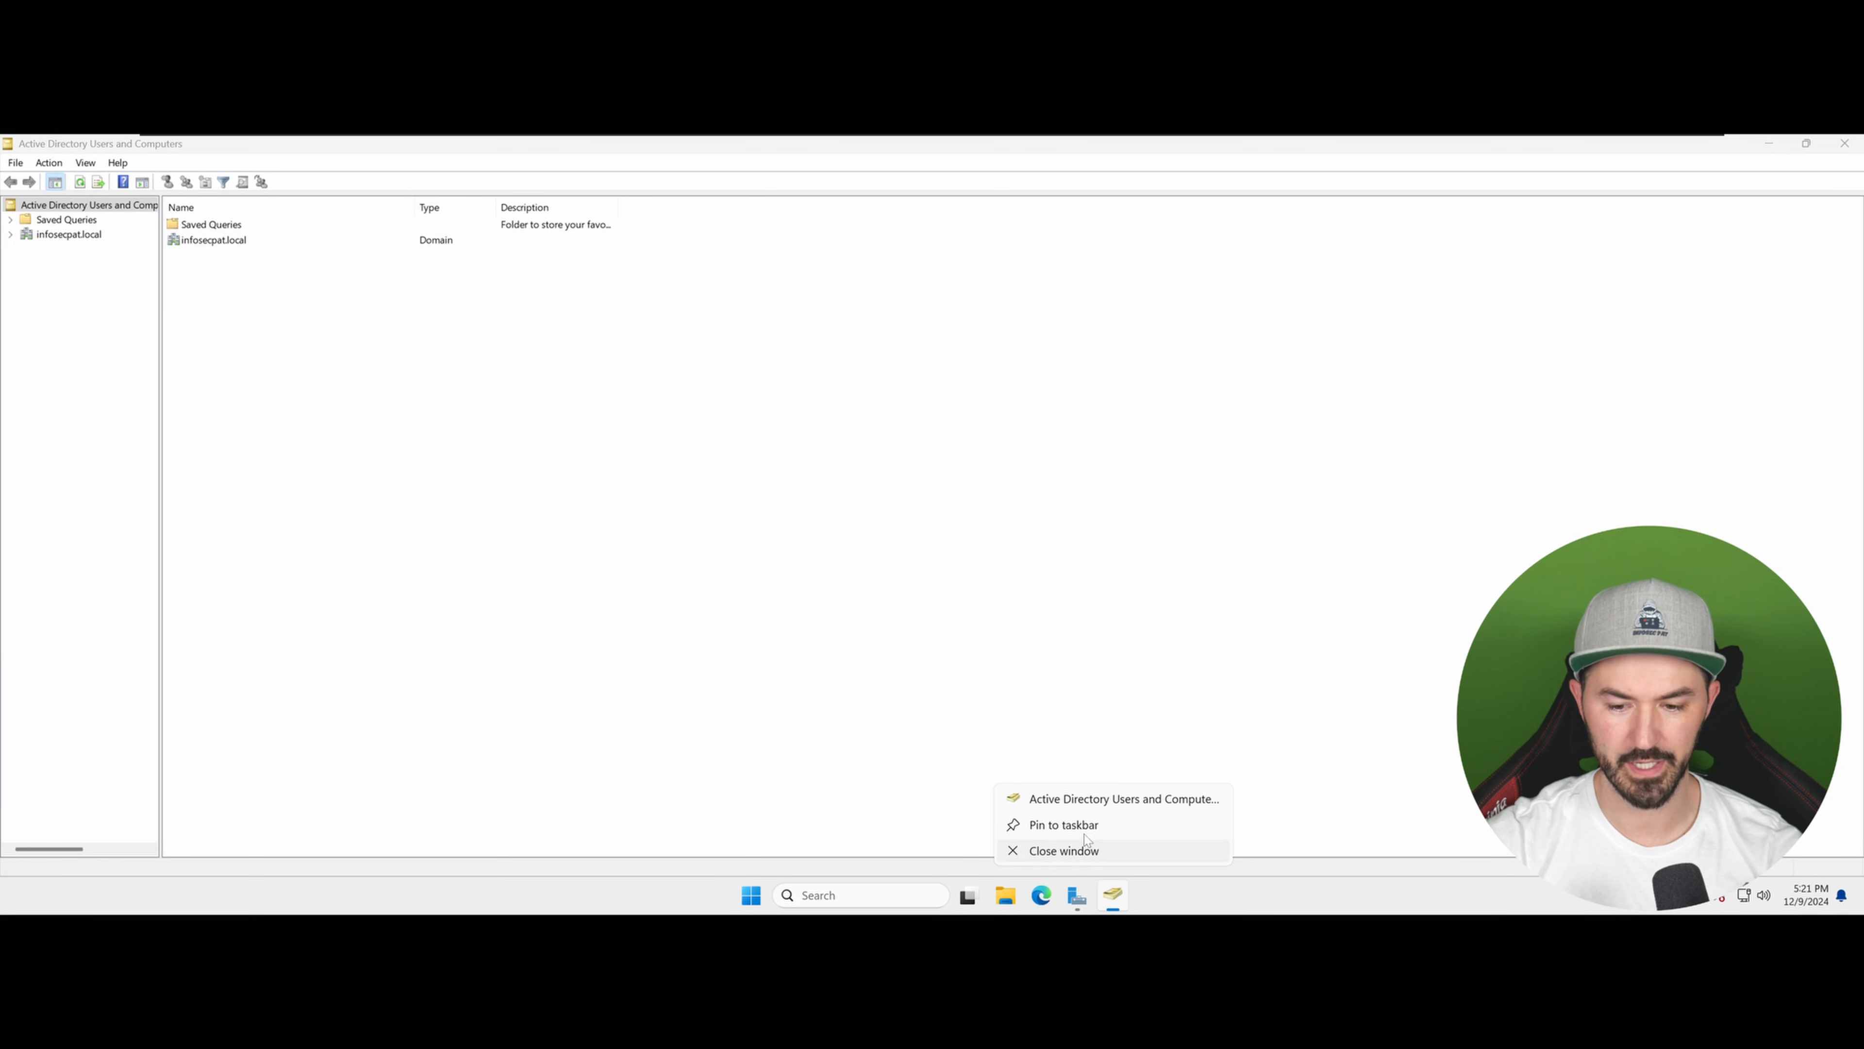
left_click(1075, 825)
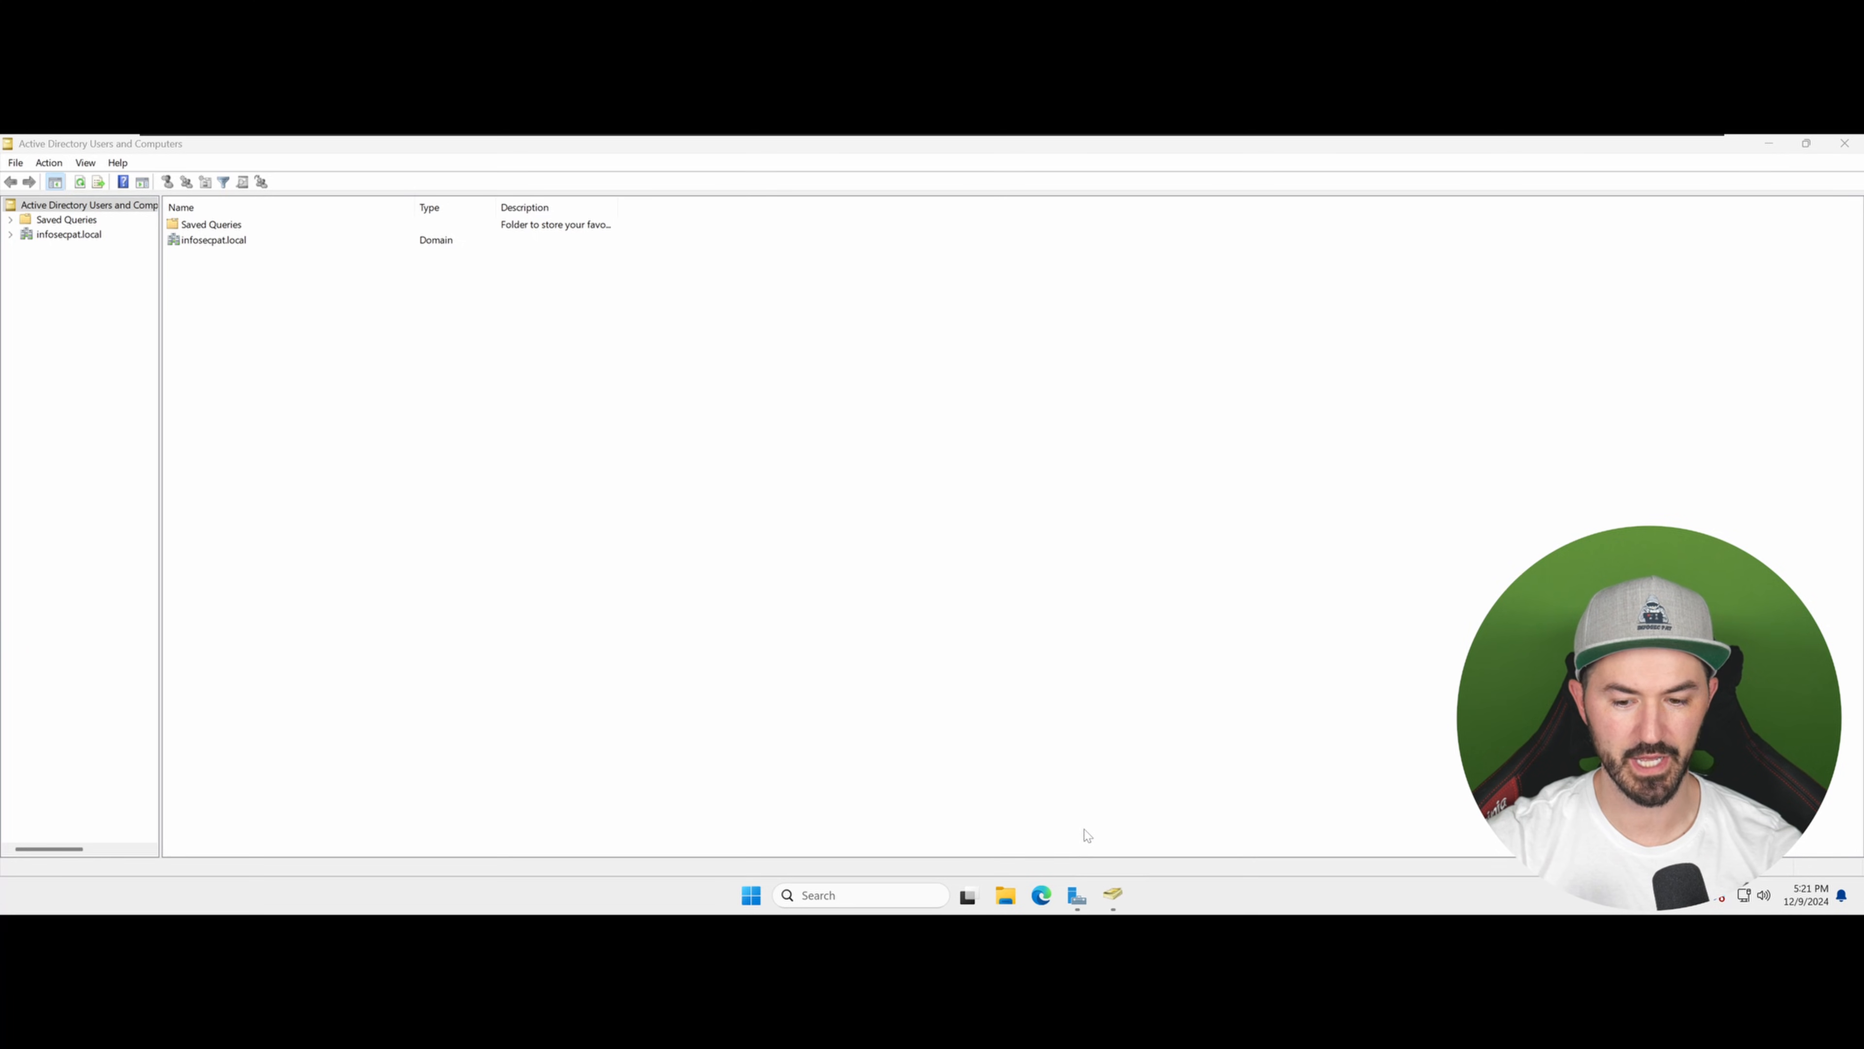
Step: Expand the infosecpat.local domain and inspect the Domain Controllers container for WIN25-DC
left_click(74, 234)
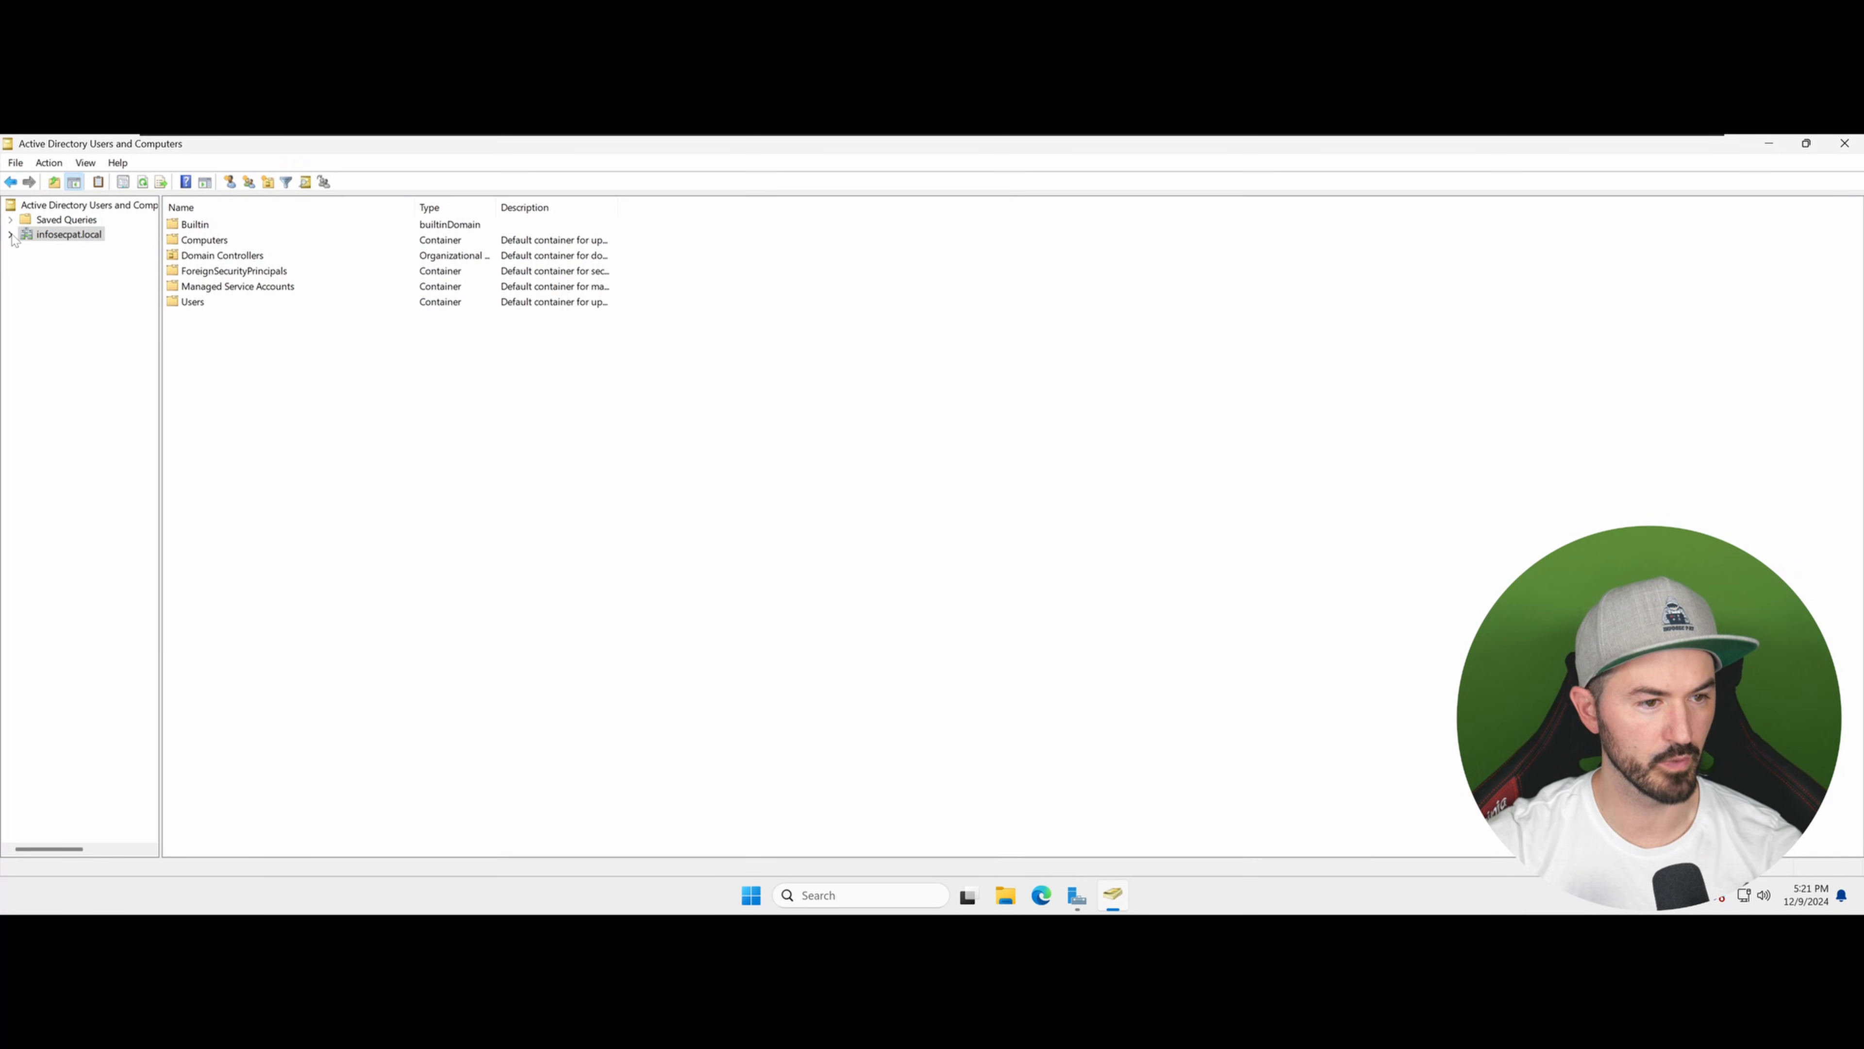
left_click(10, 235)
left_click(62, 279)
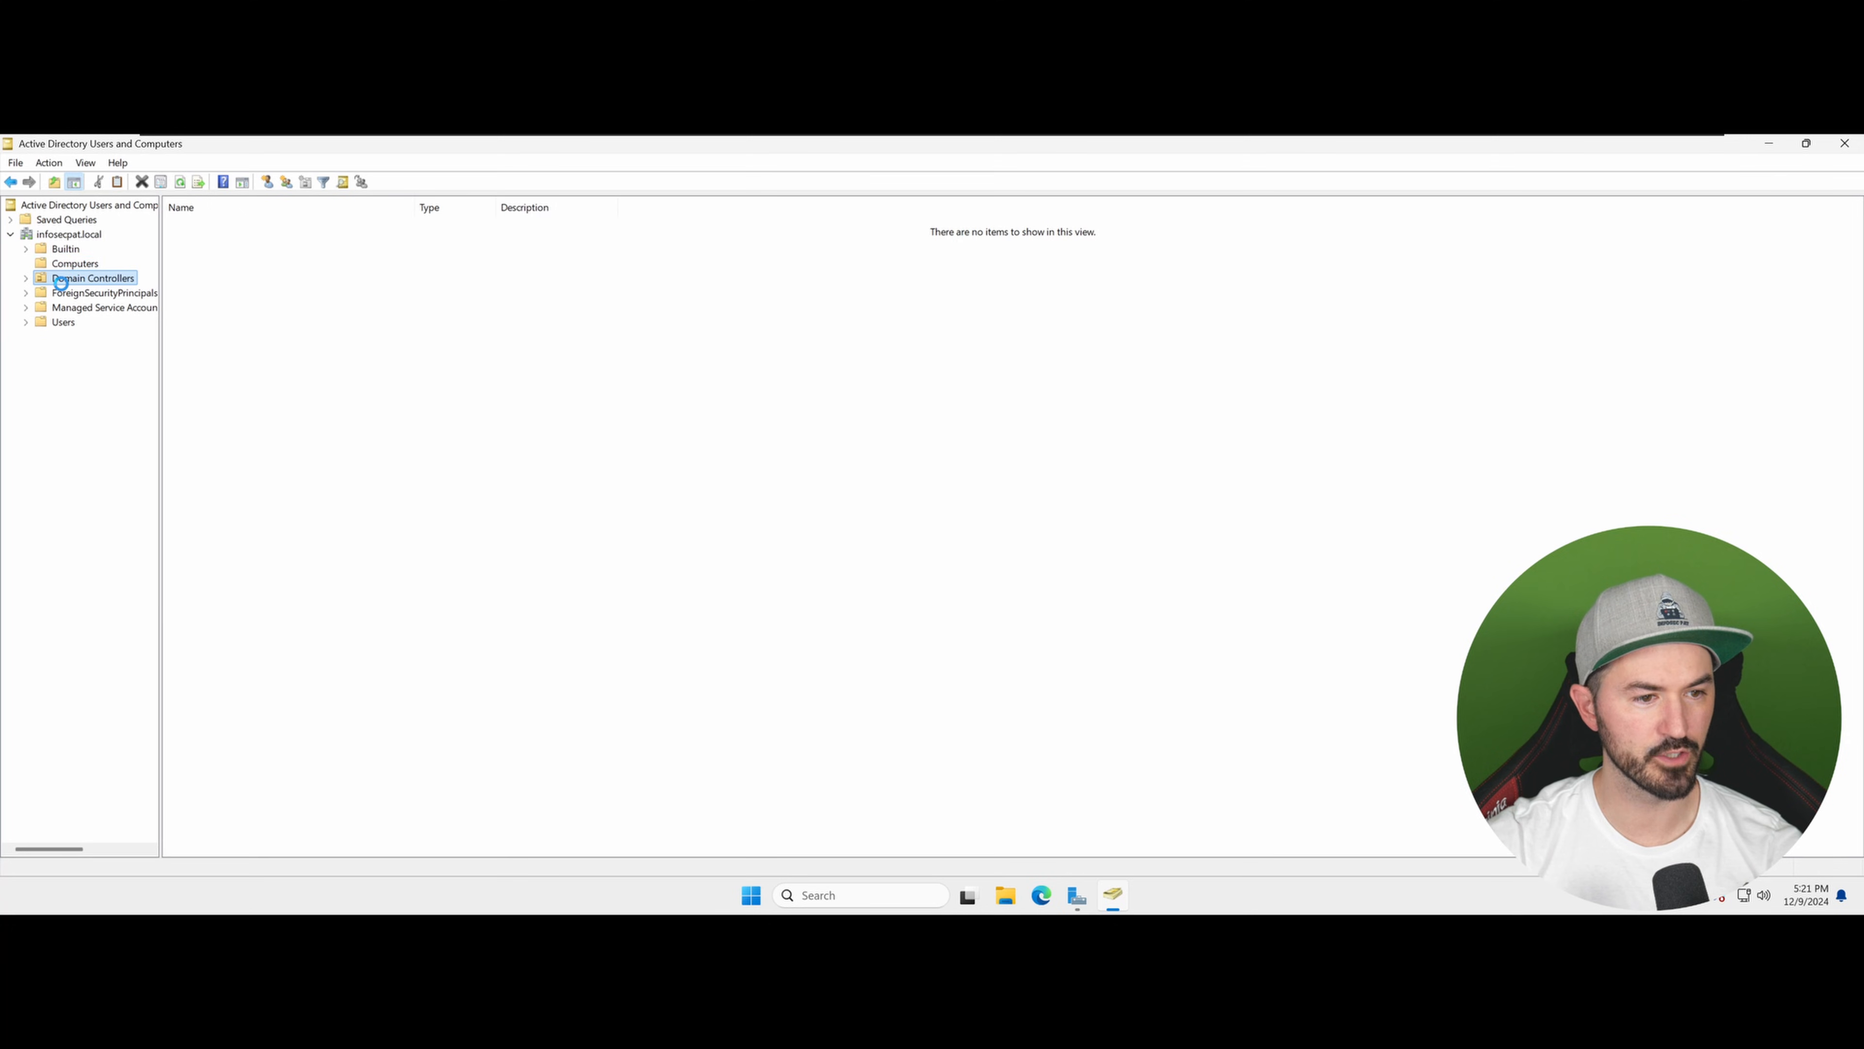
left_click(217, 226)
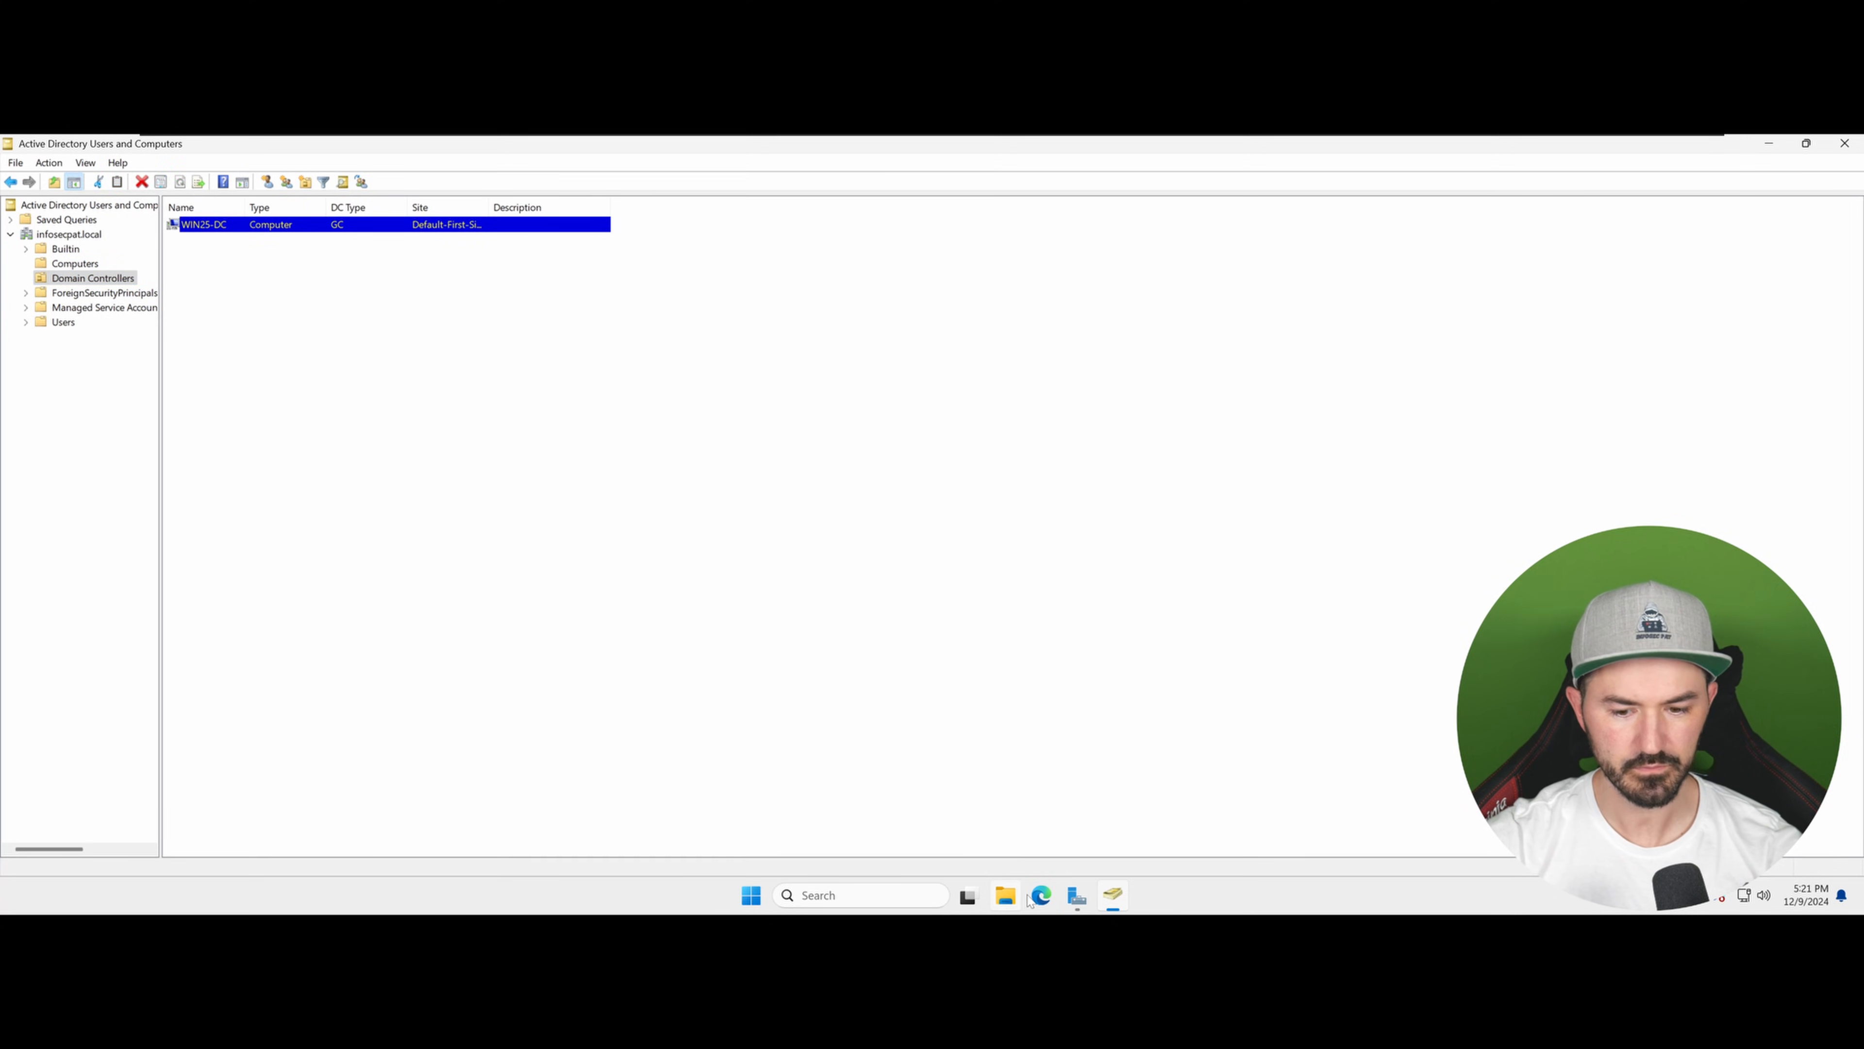
Step: Open DNS Manager from the Start search, pin it to the taskbar and maximize its window
left_click(763, 898)
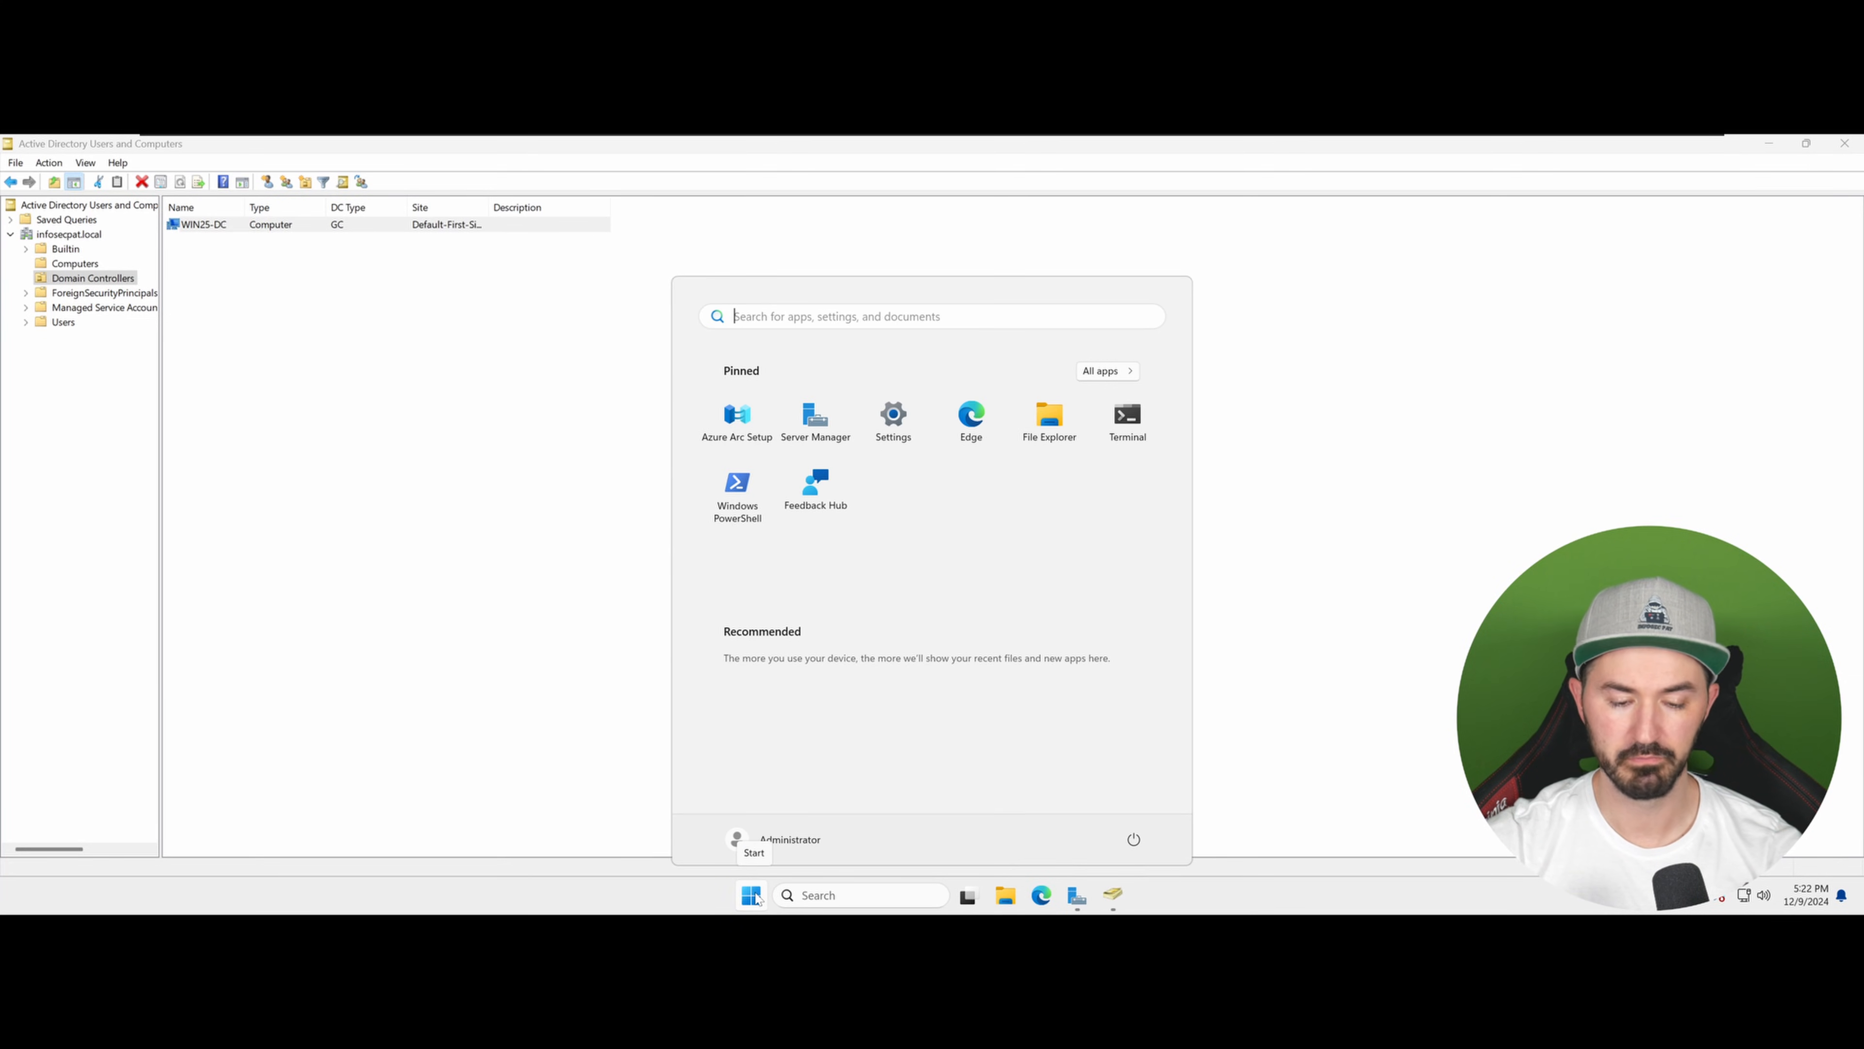
right_click(756, 897)
key("Escape")
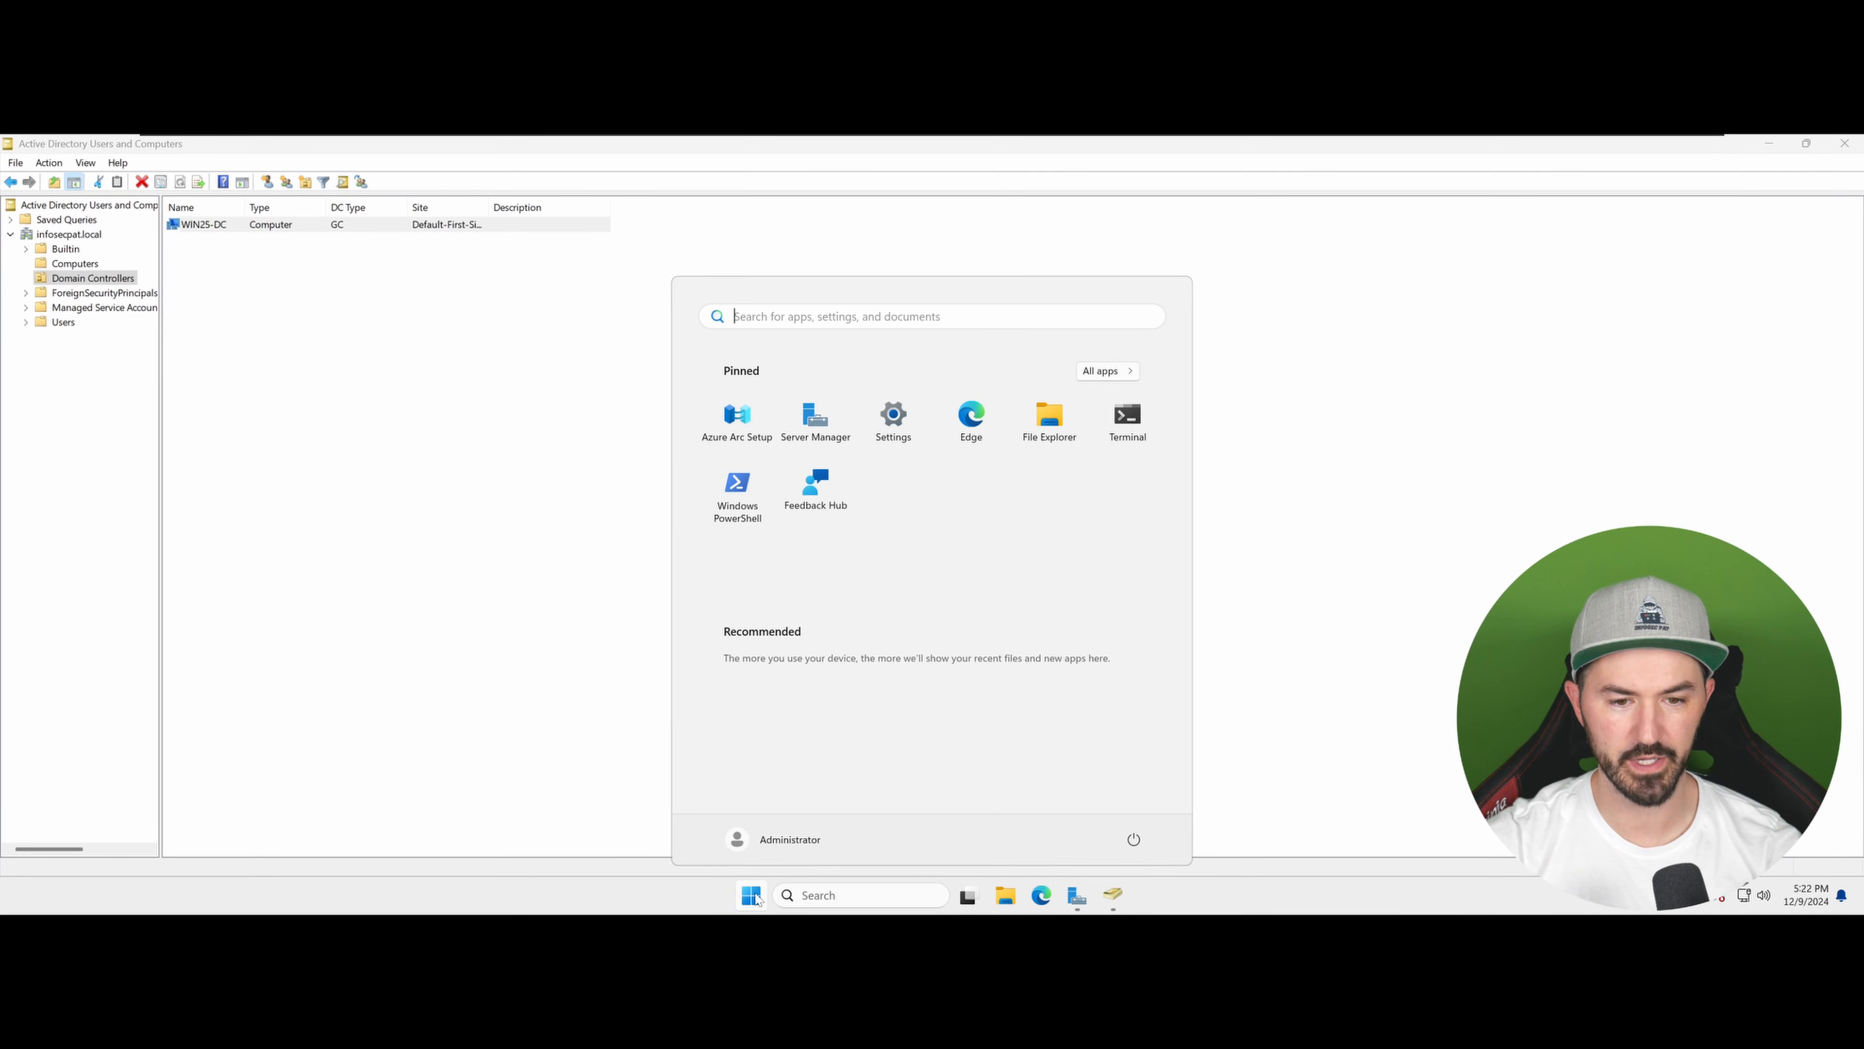
left_click(841, 892)
type("dns")
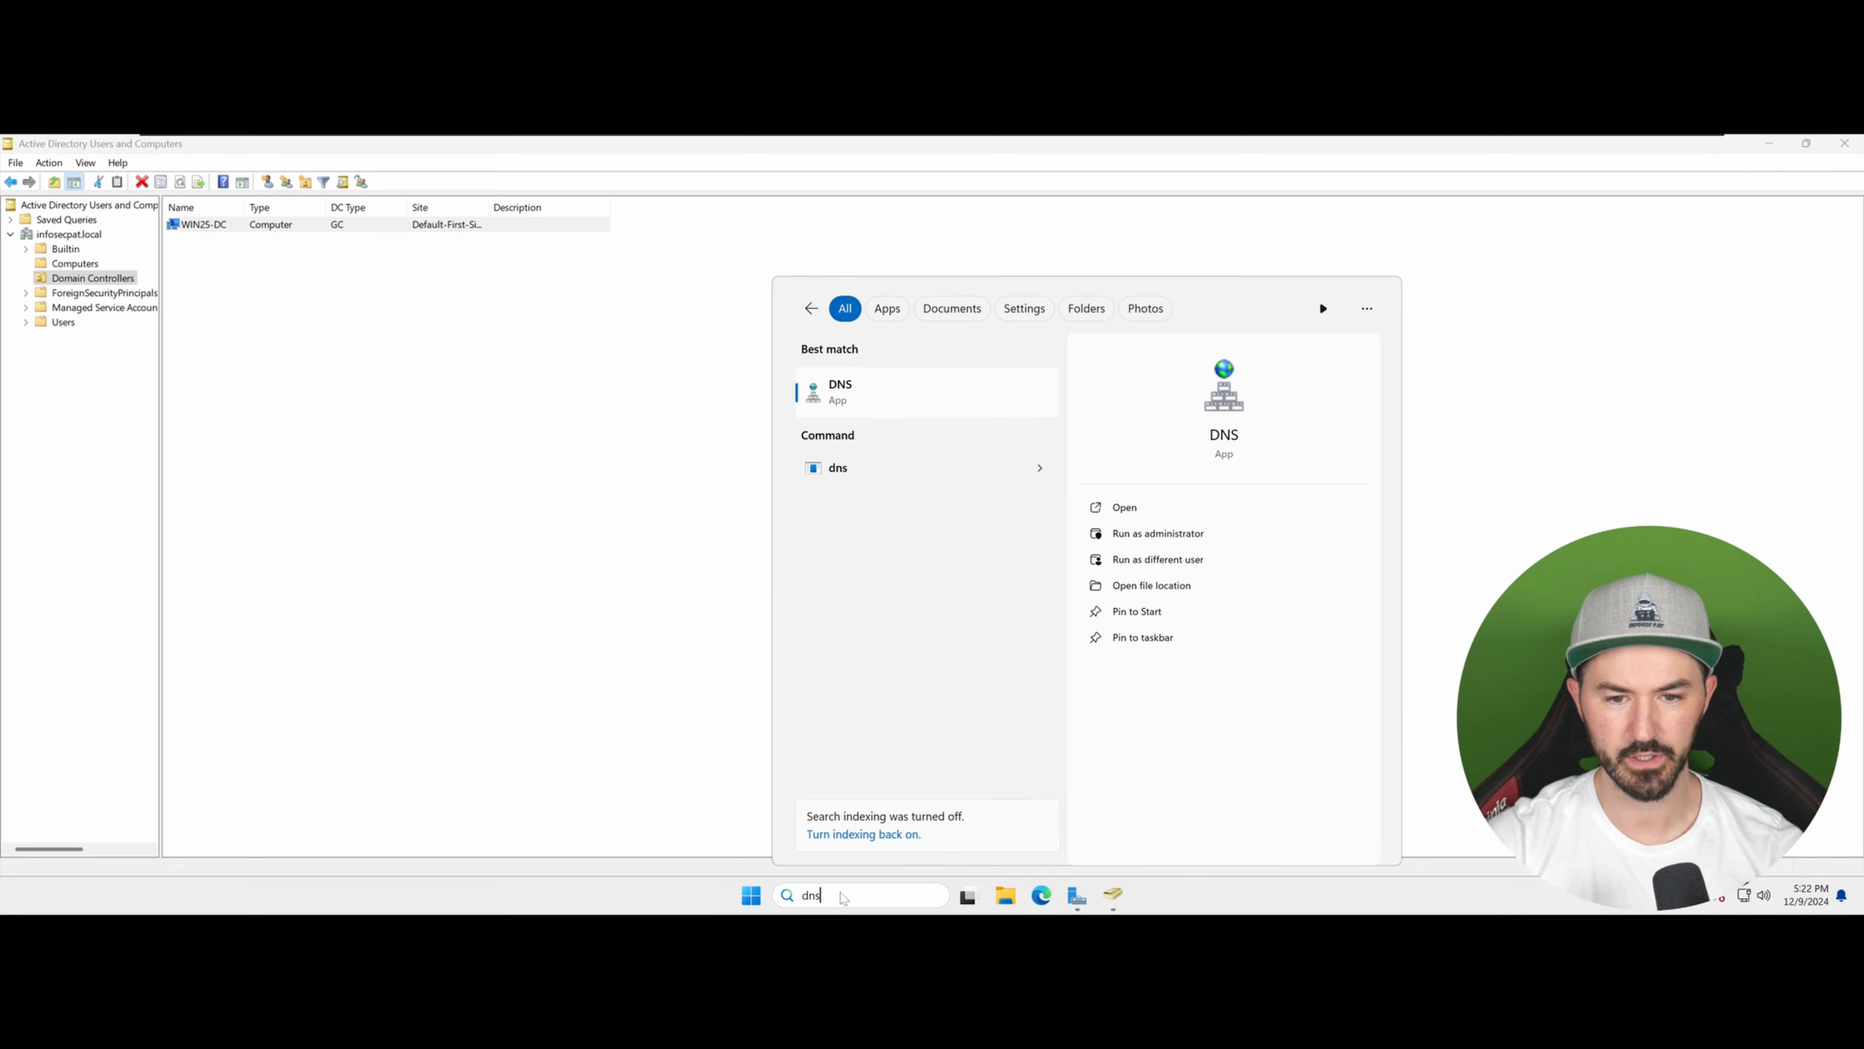
key("Return")
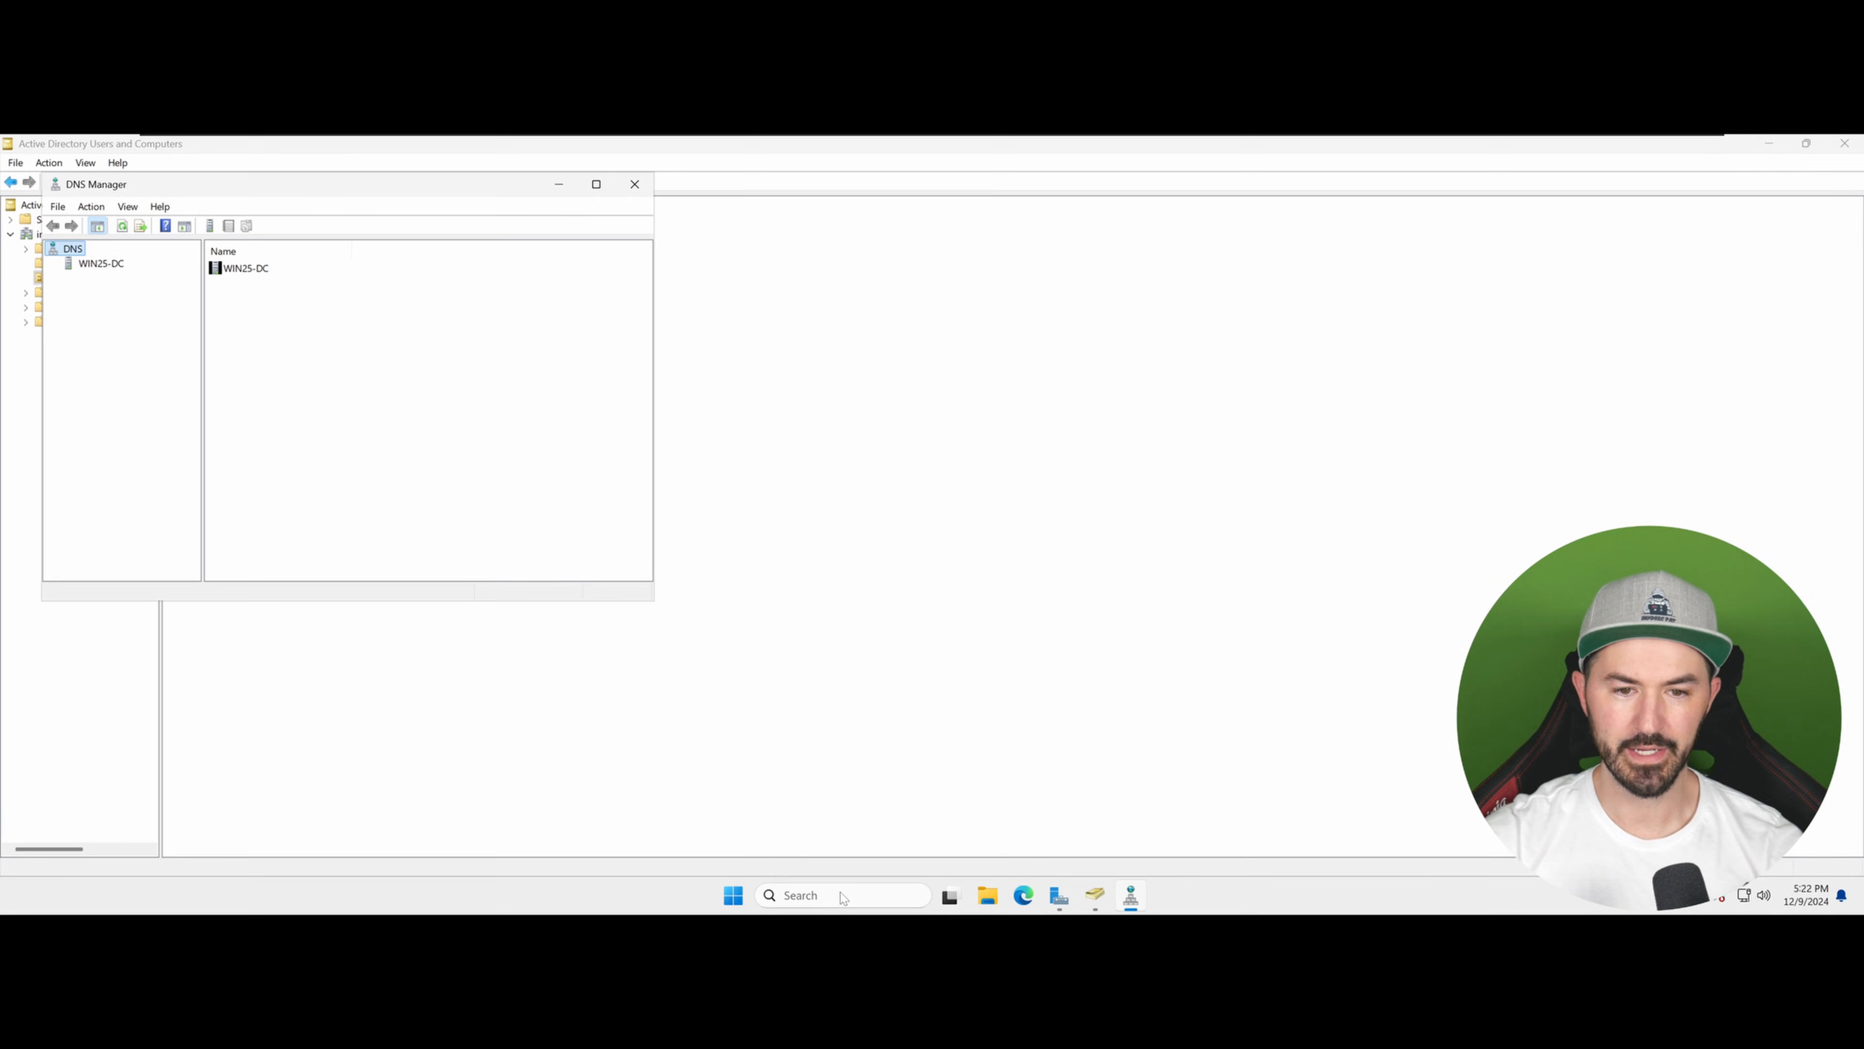
right_click(1131, 896)
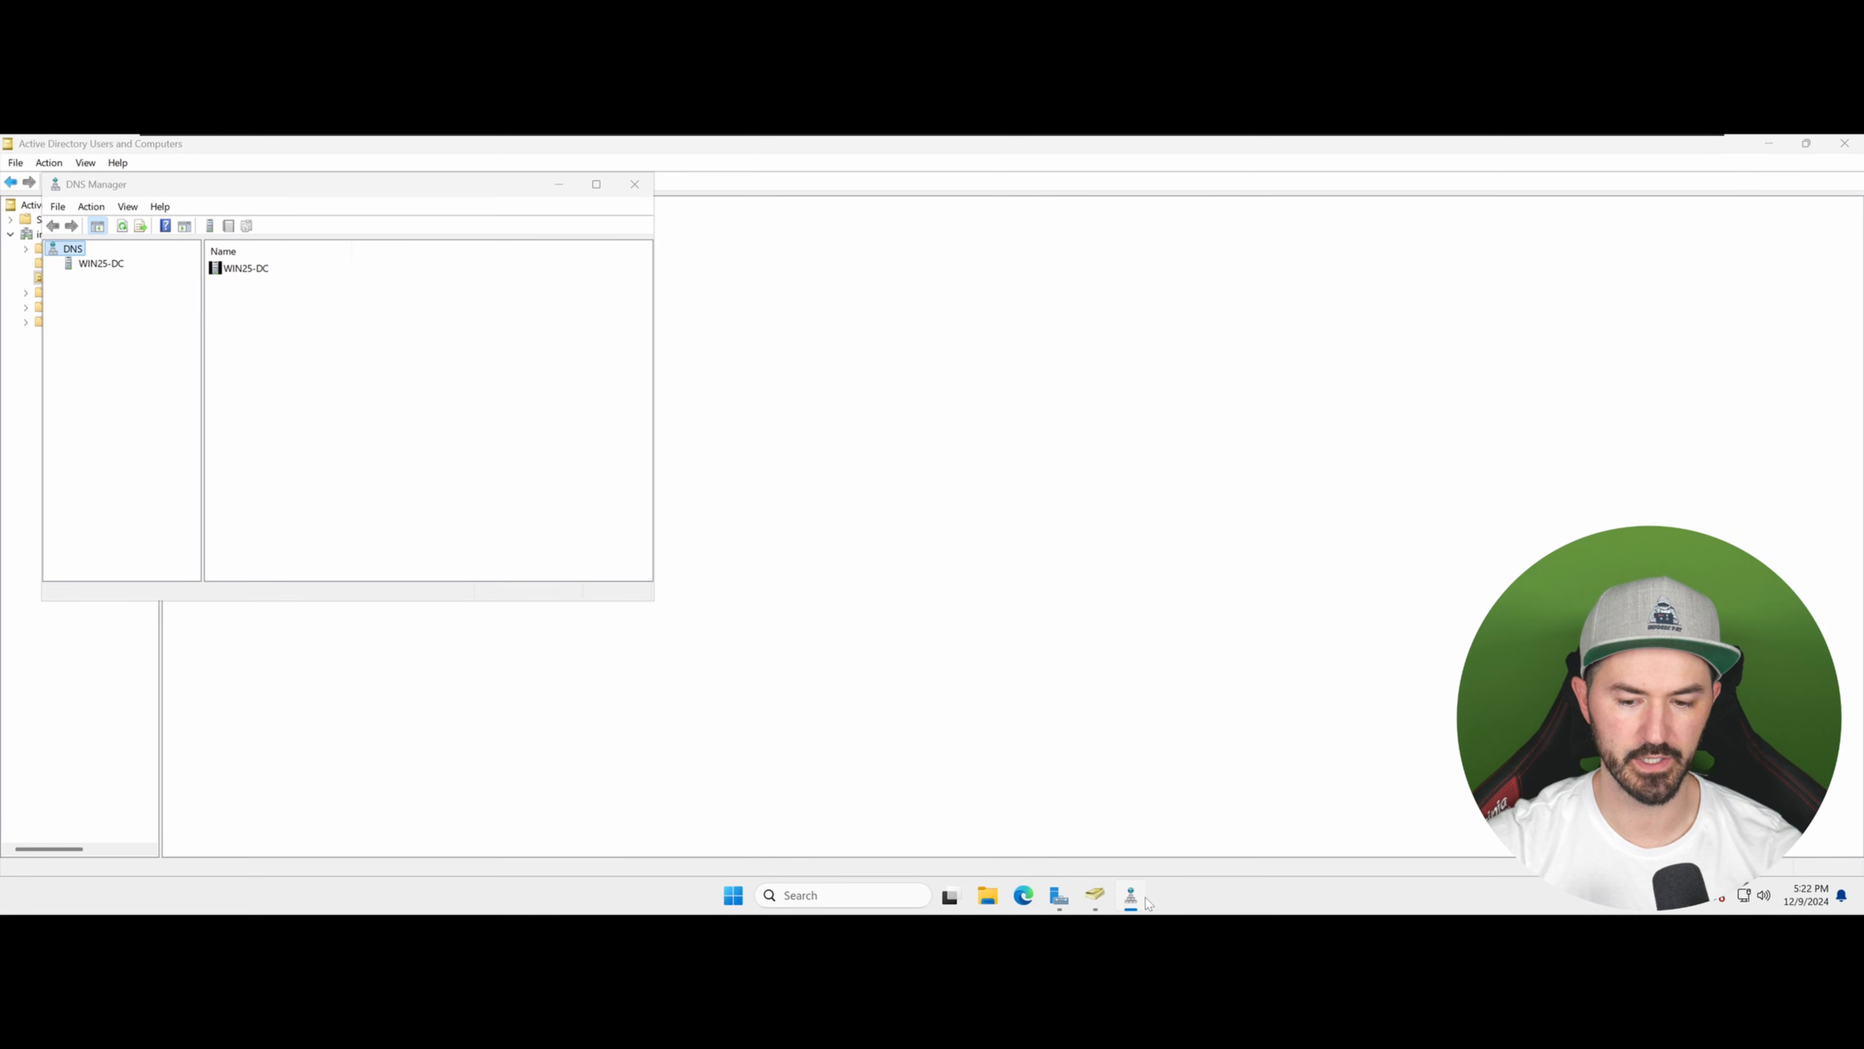
left_click(1082, 824)
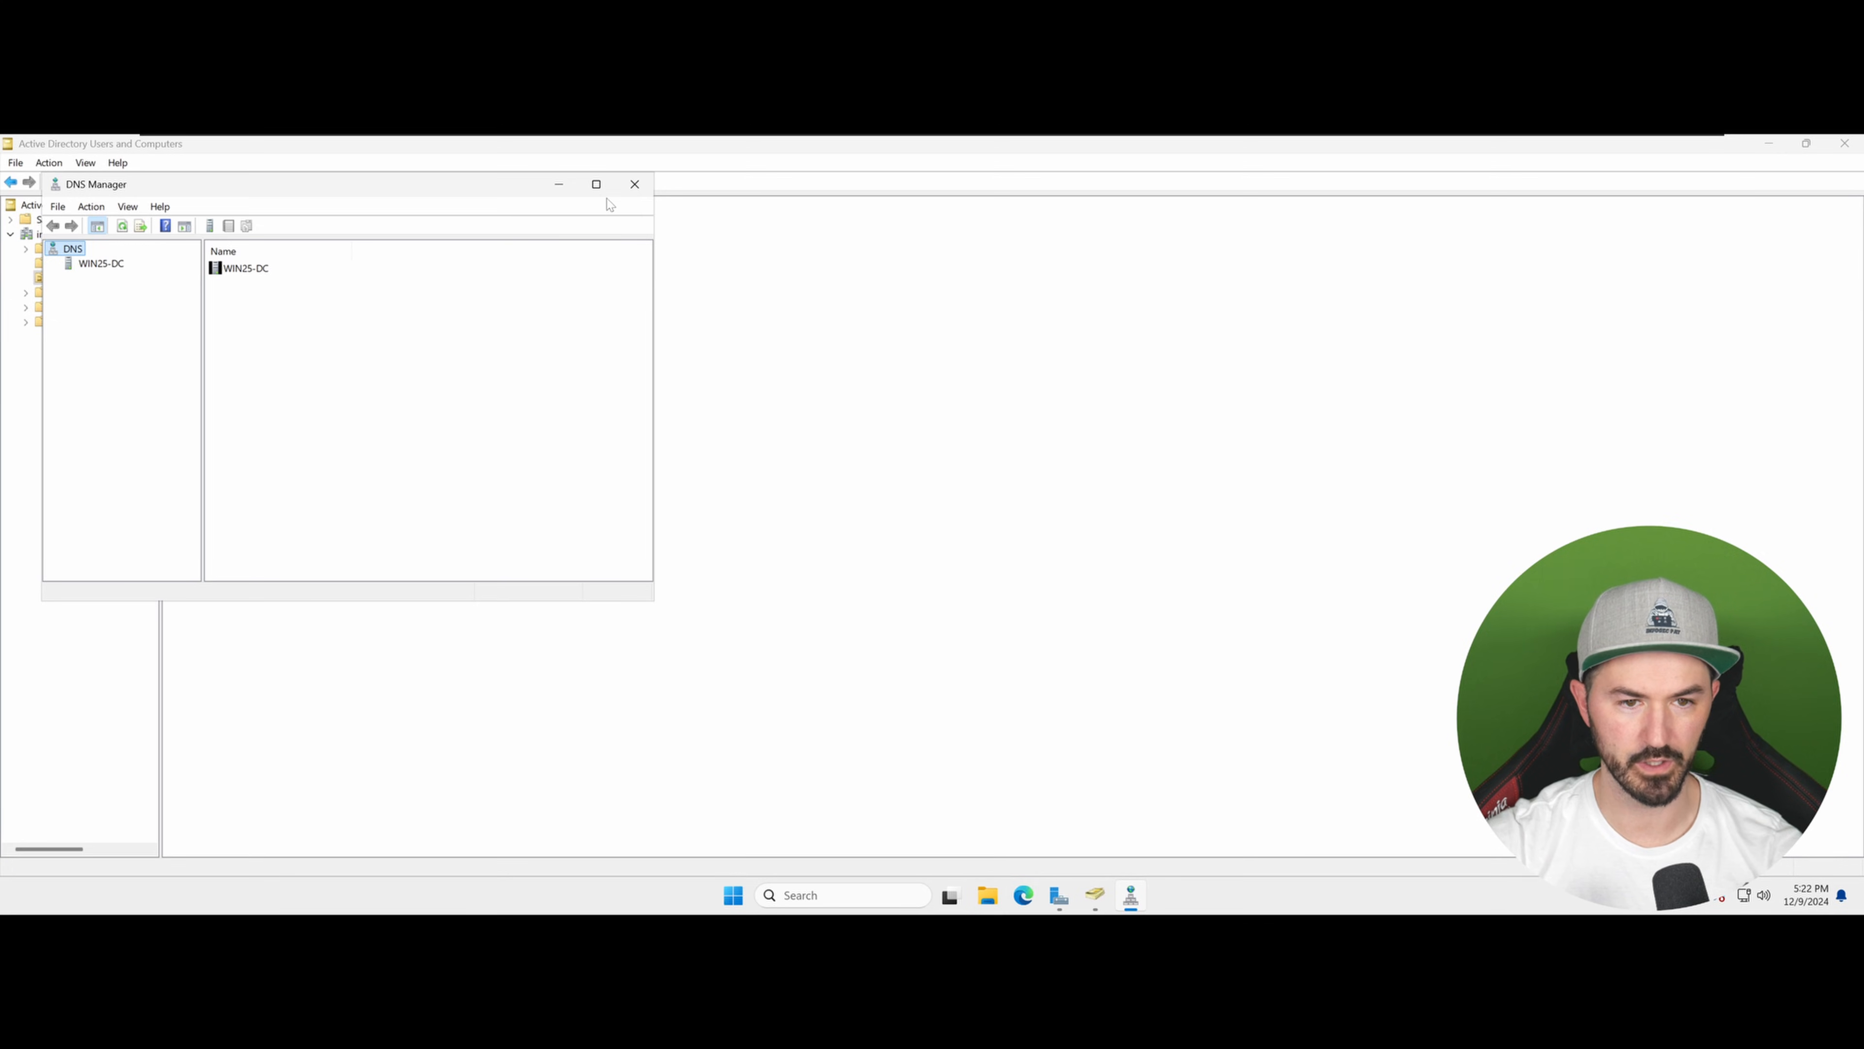
left_click(596, 185)
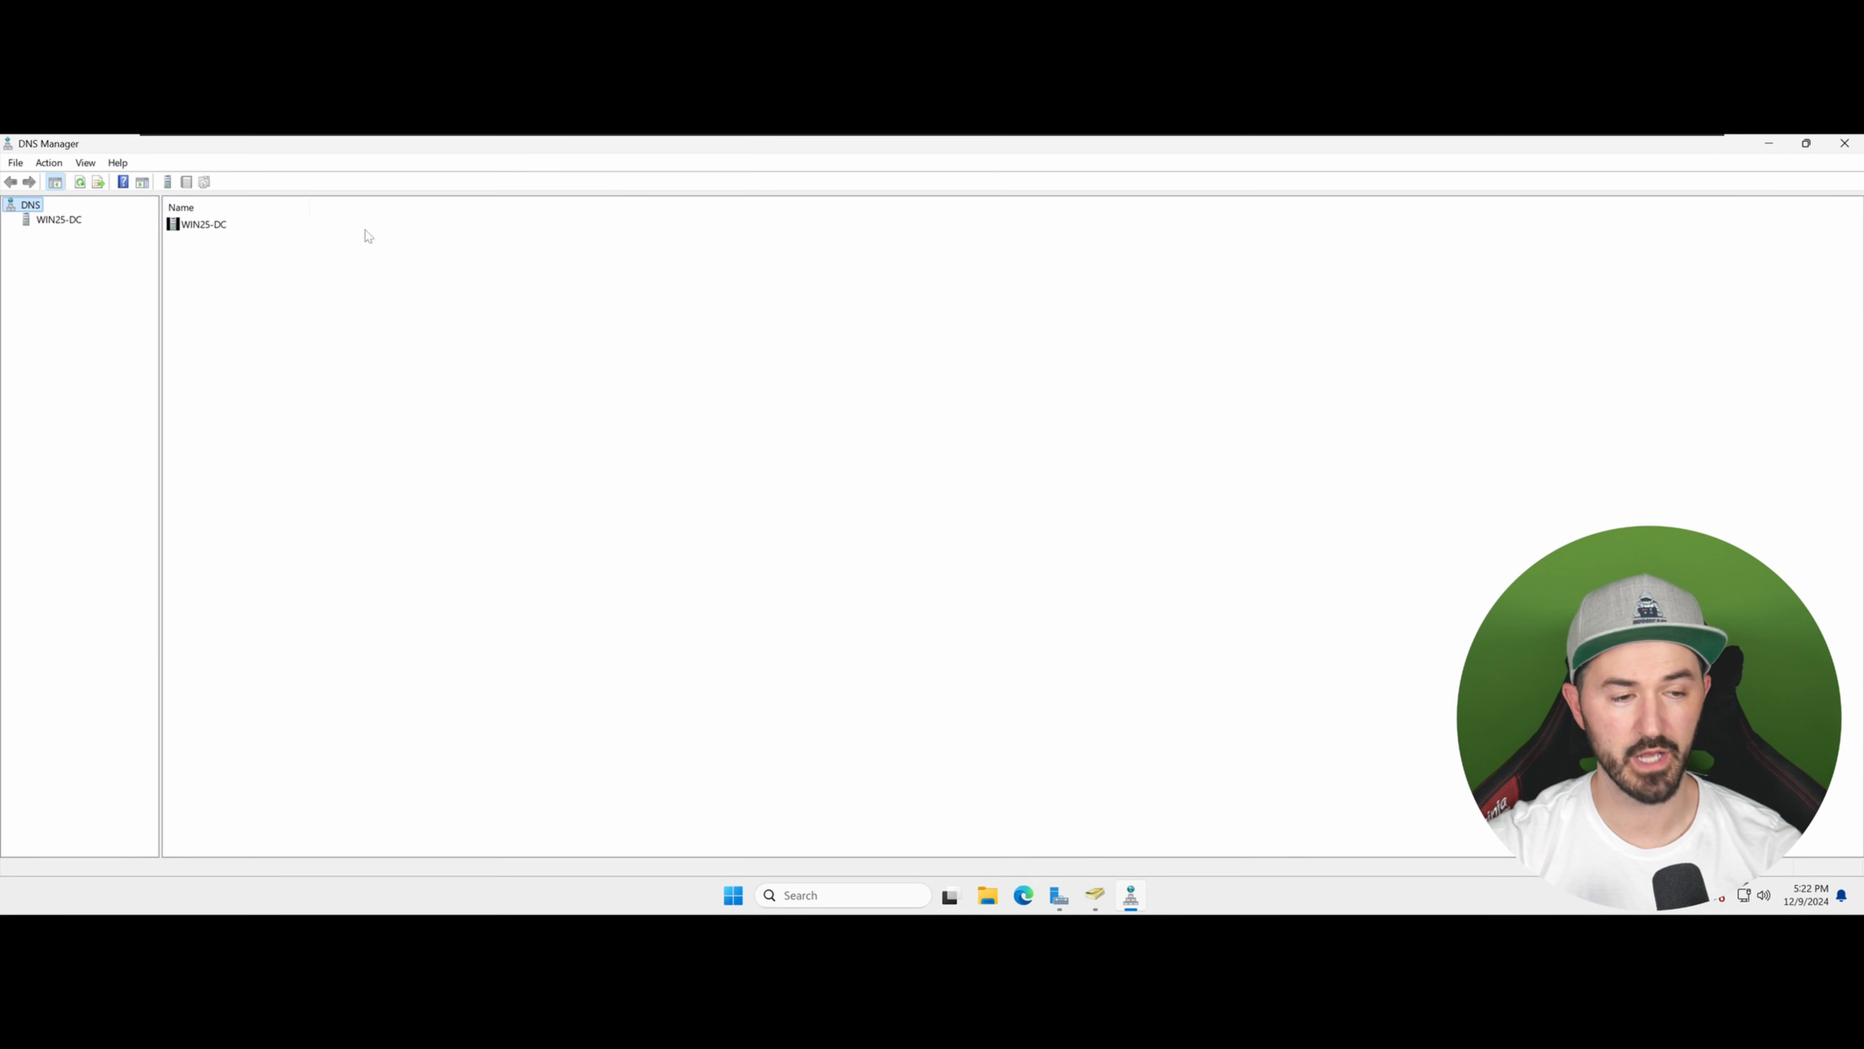
Step: Browse the WIN25-DC server's forward lookup zones, including the infosecpat.local zone records, and the Reverse Lookup Zones folder
double_click(203, 224)
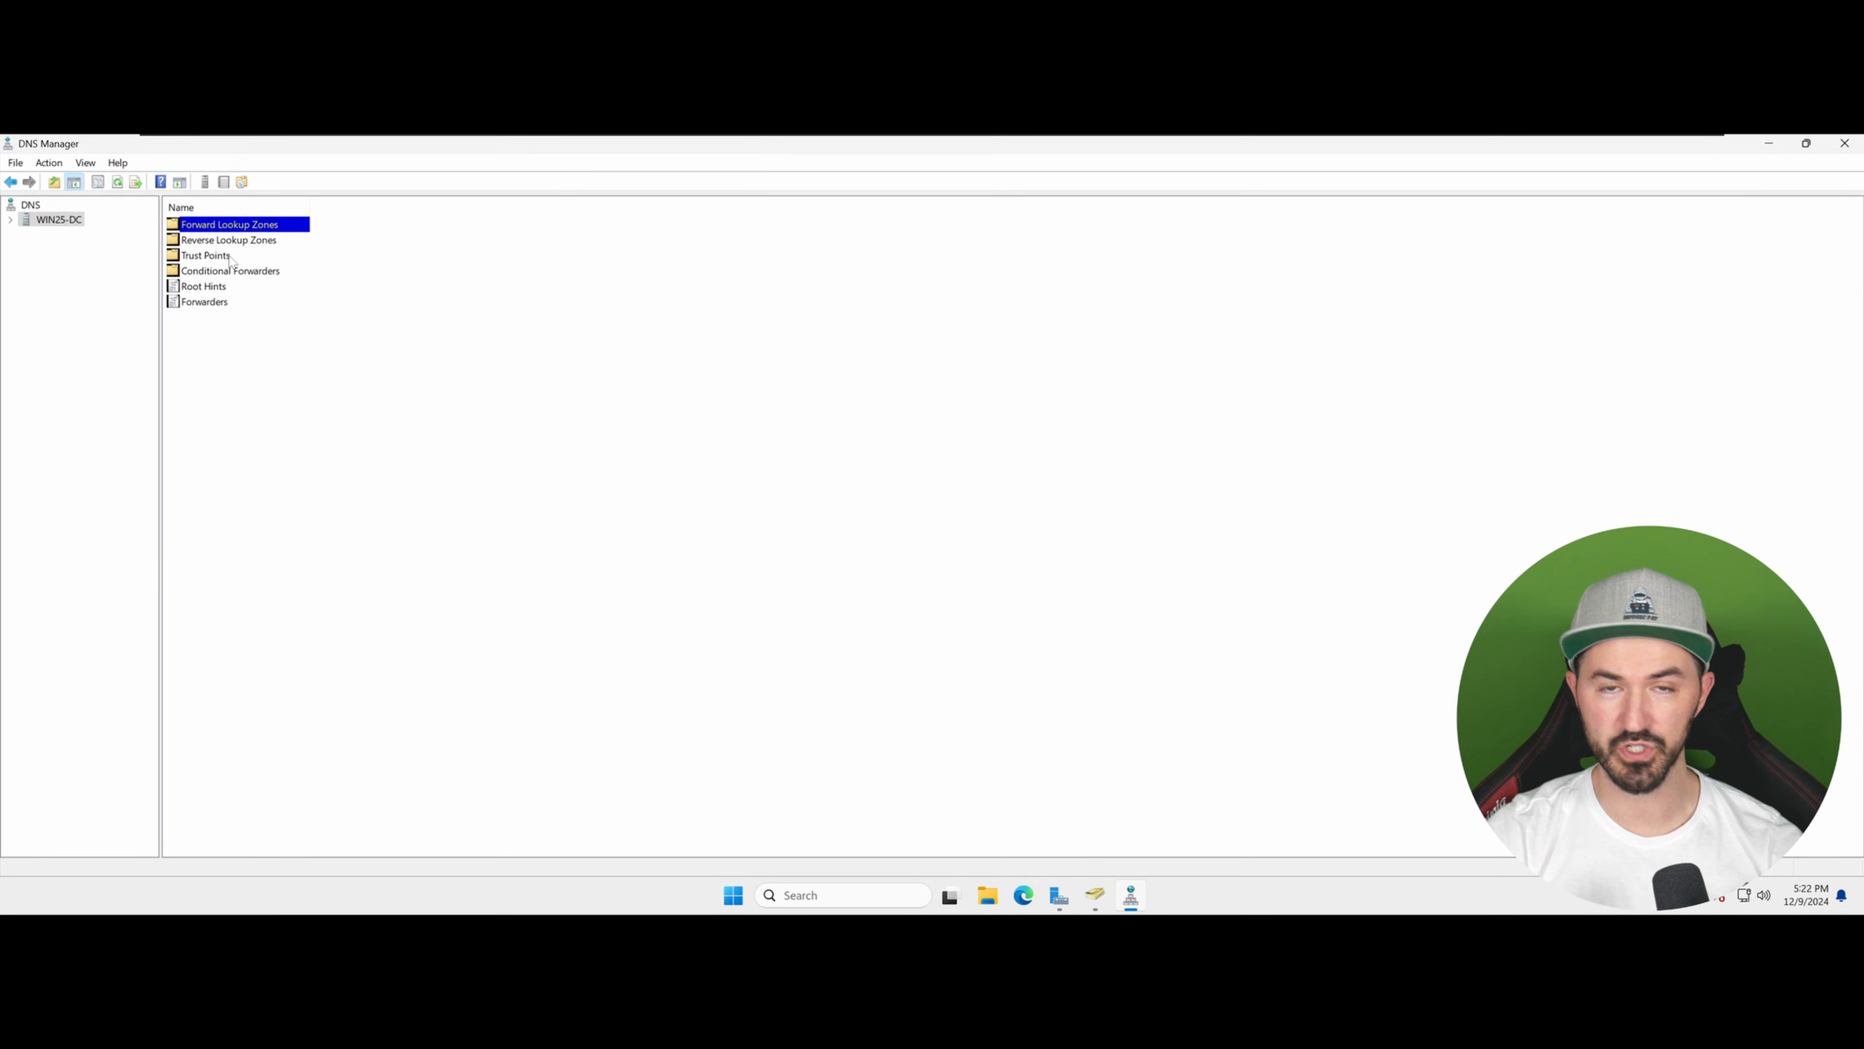
left_click(10, 220)
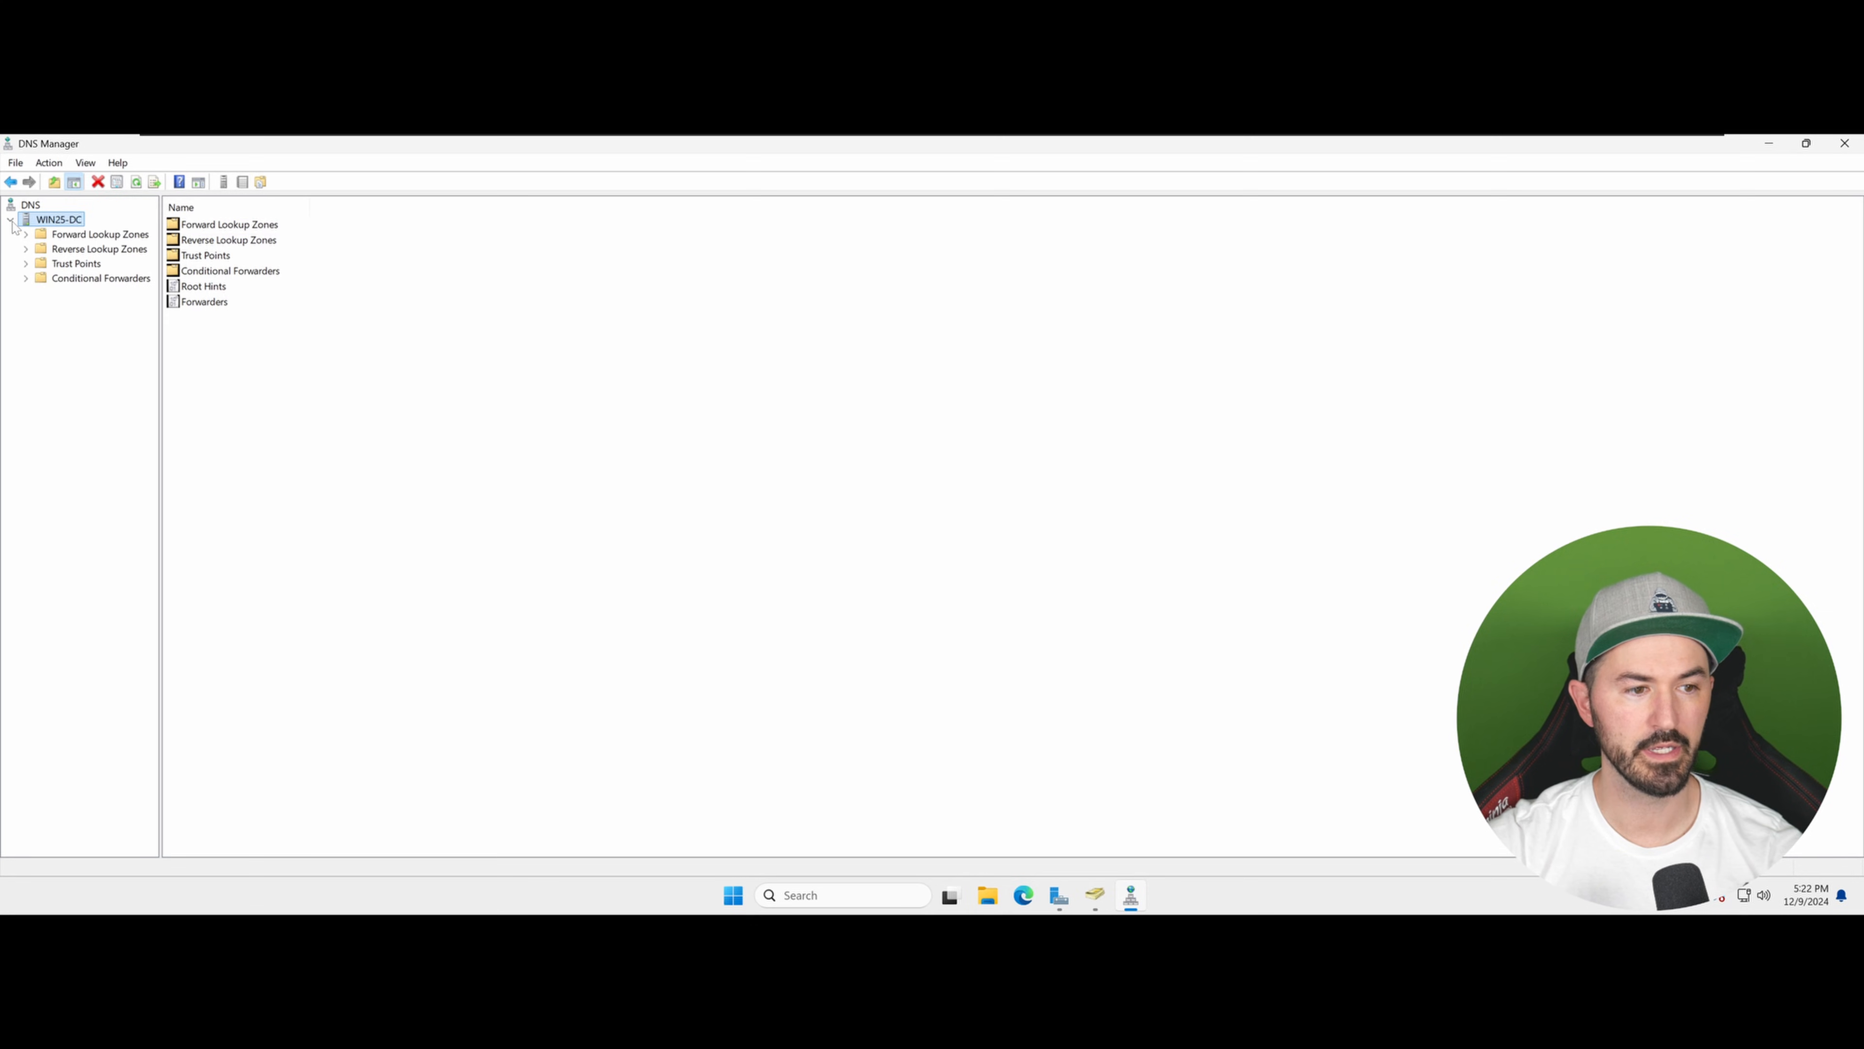
left_click(59, 236)
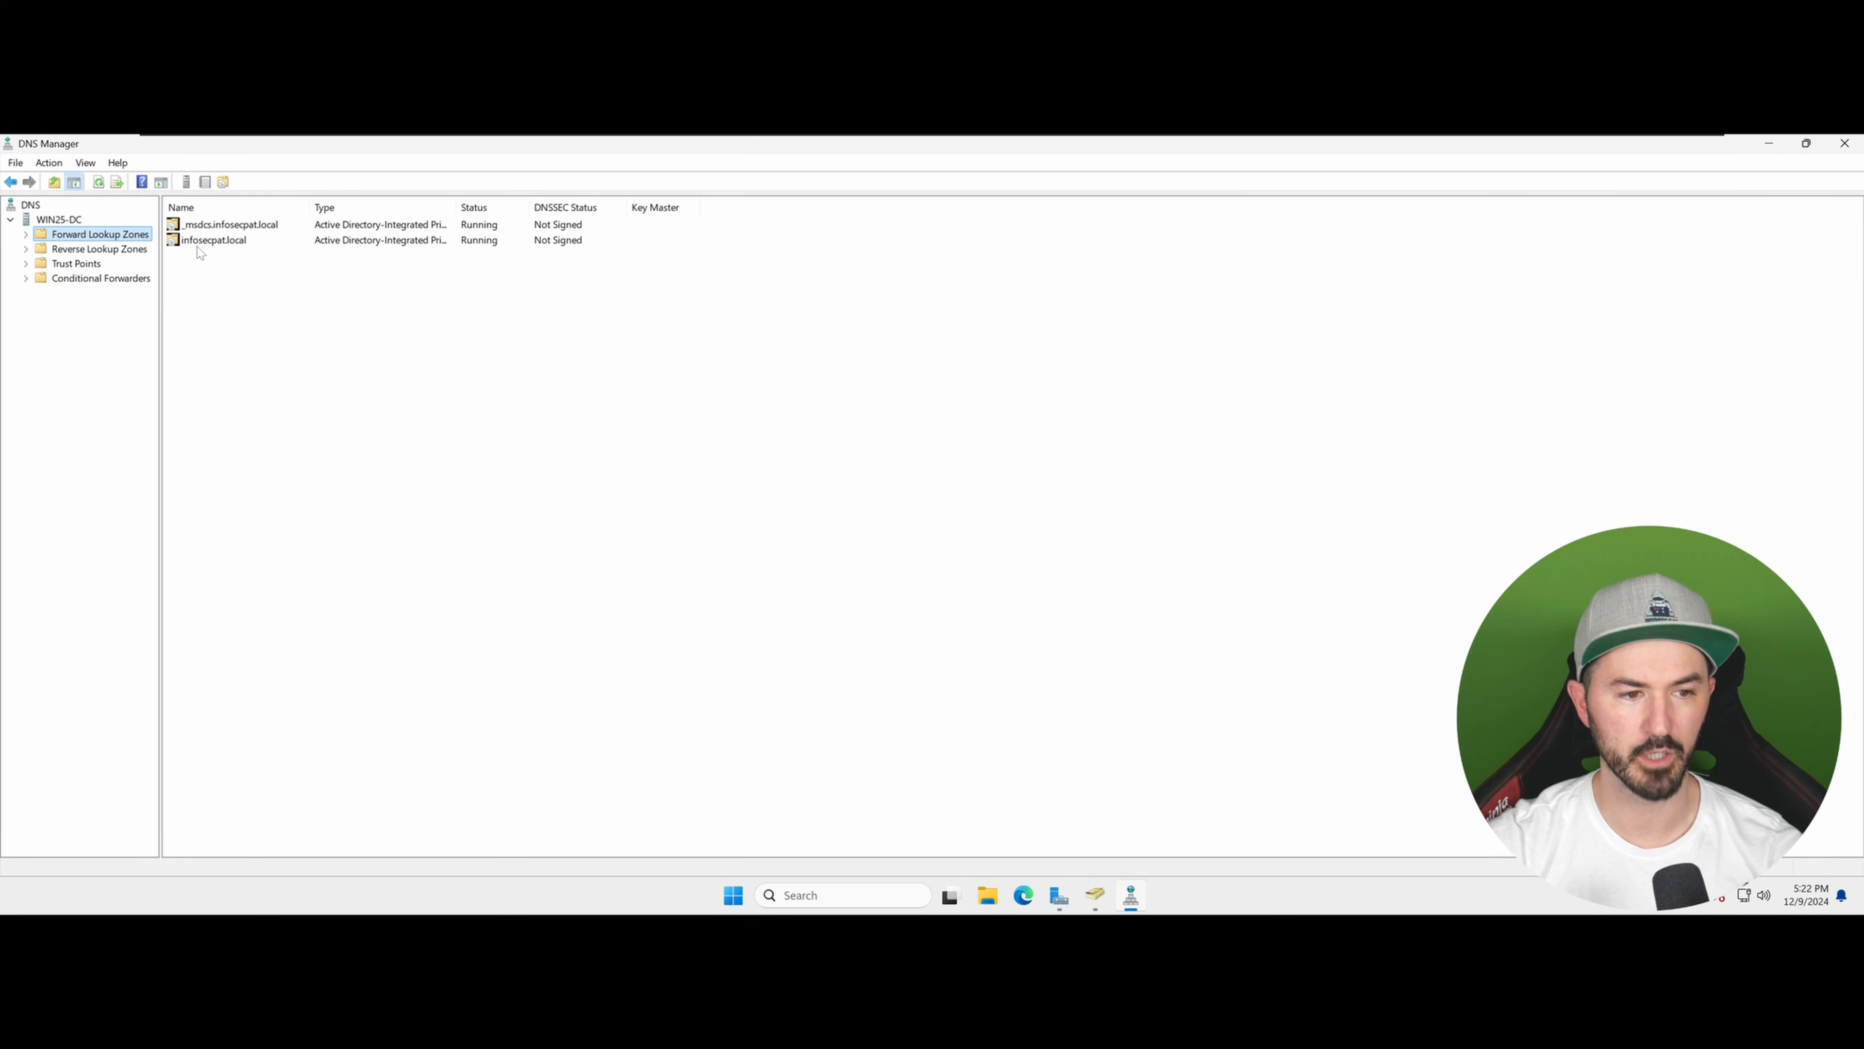
double_click(202, 240)
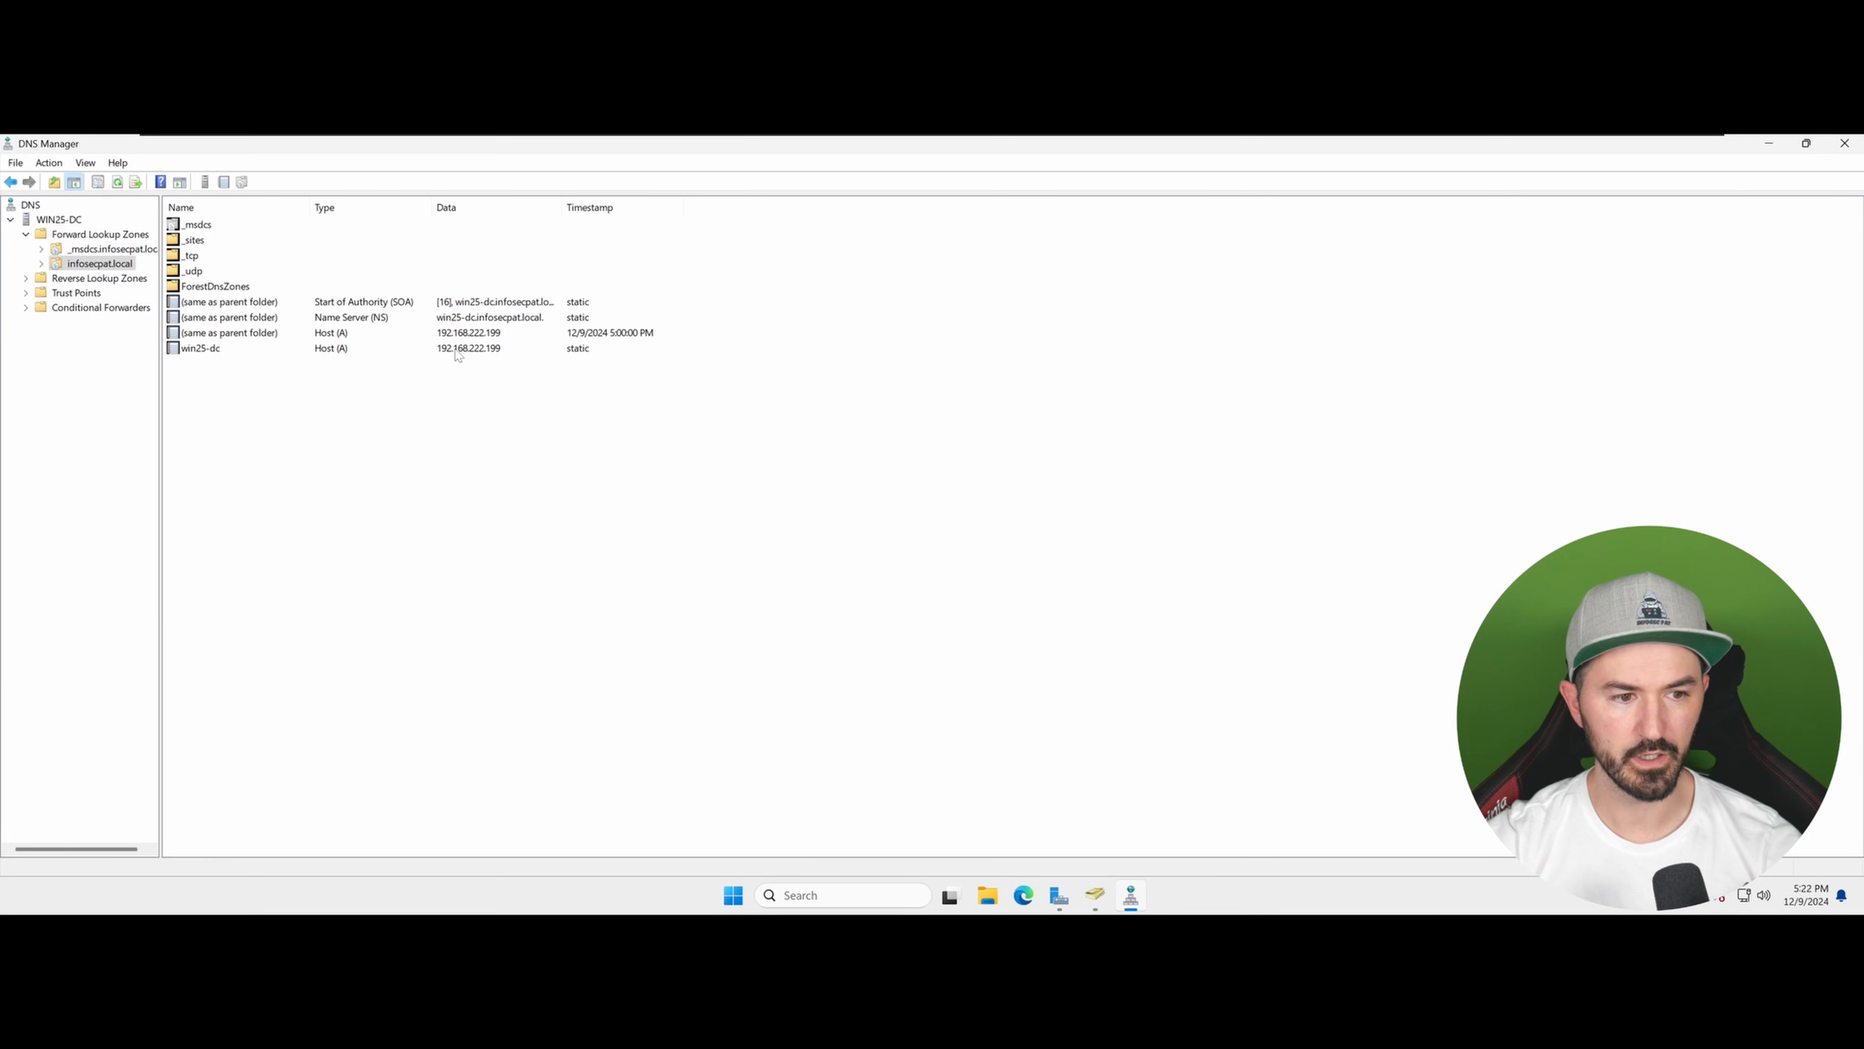
left_click(119, 292)
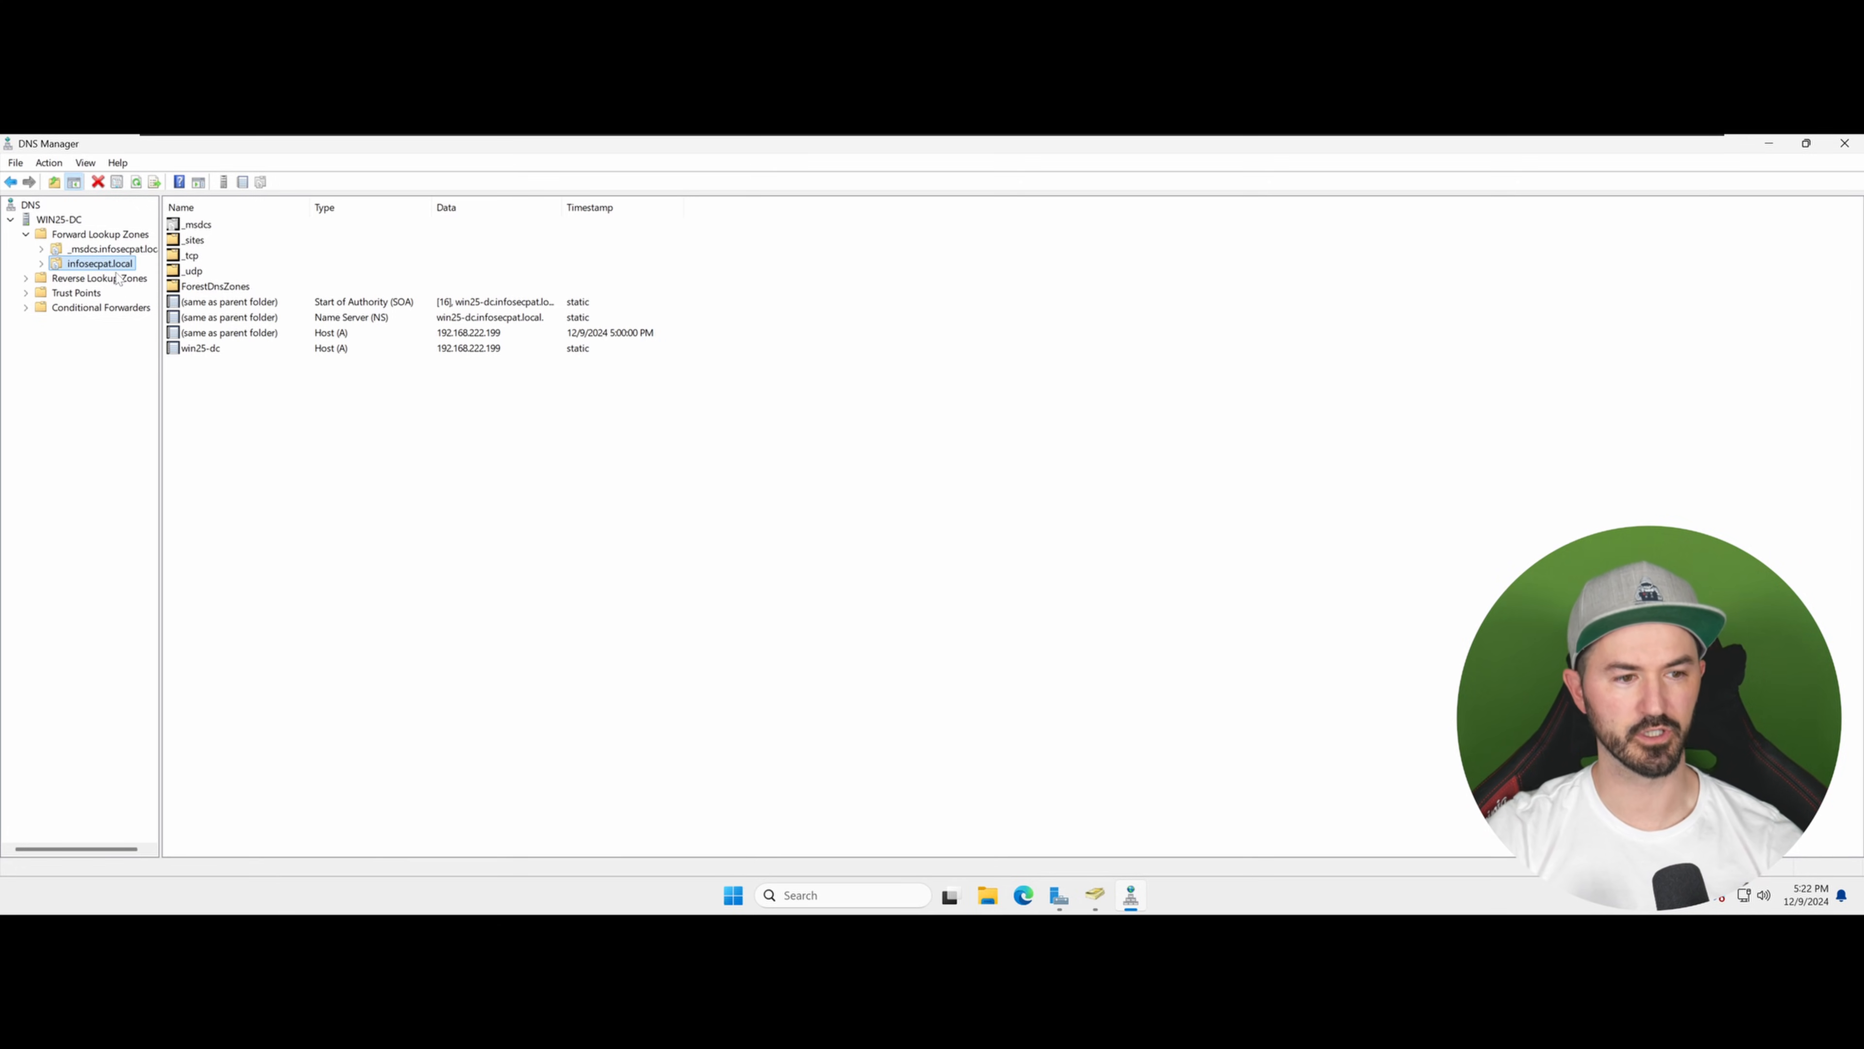
left_click(120, 281)
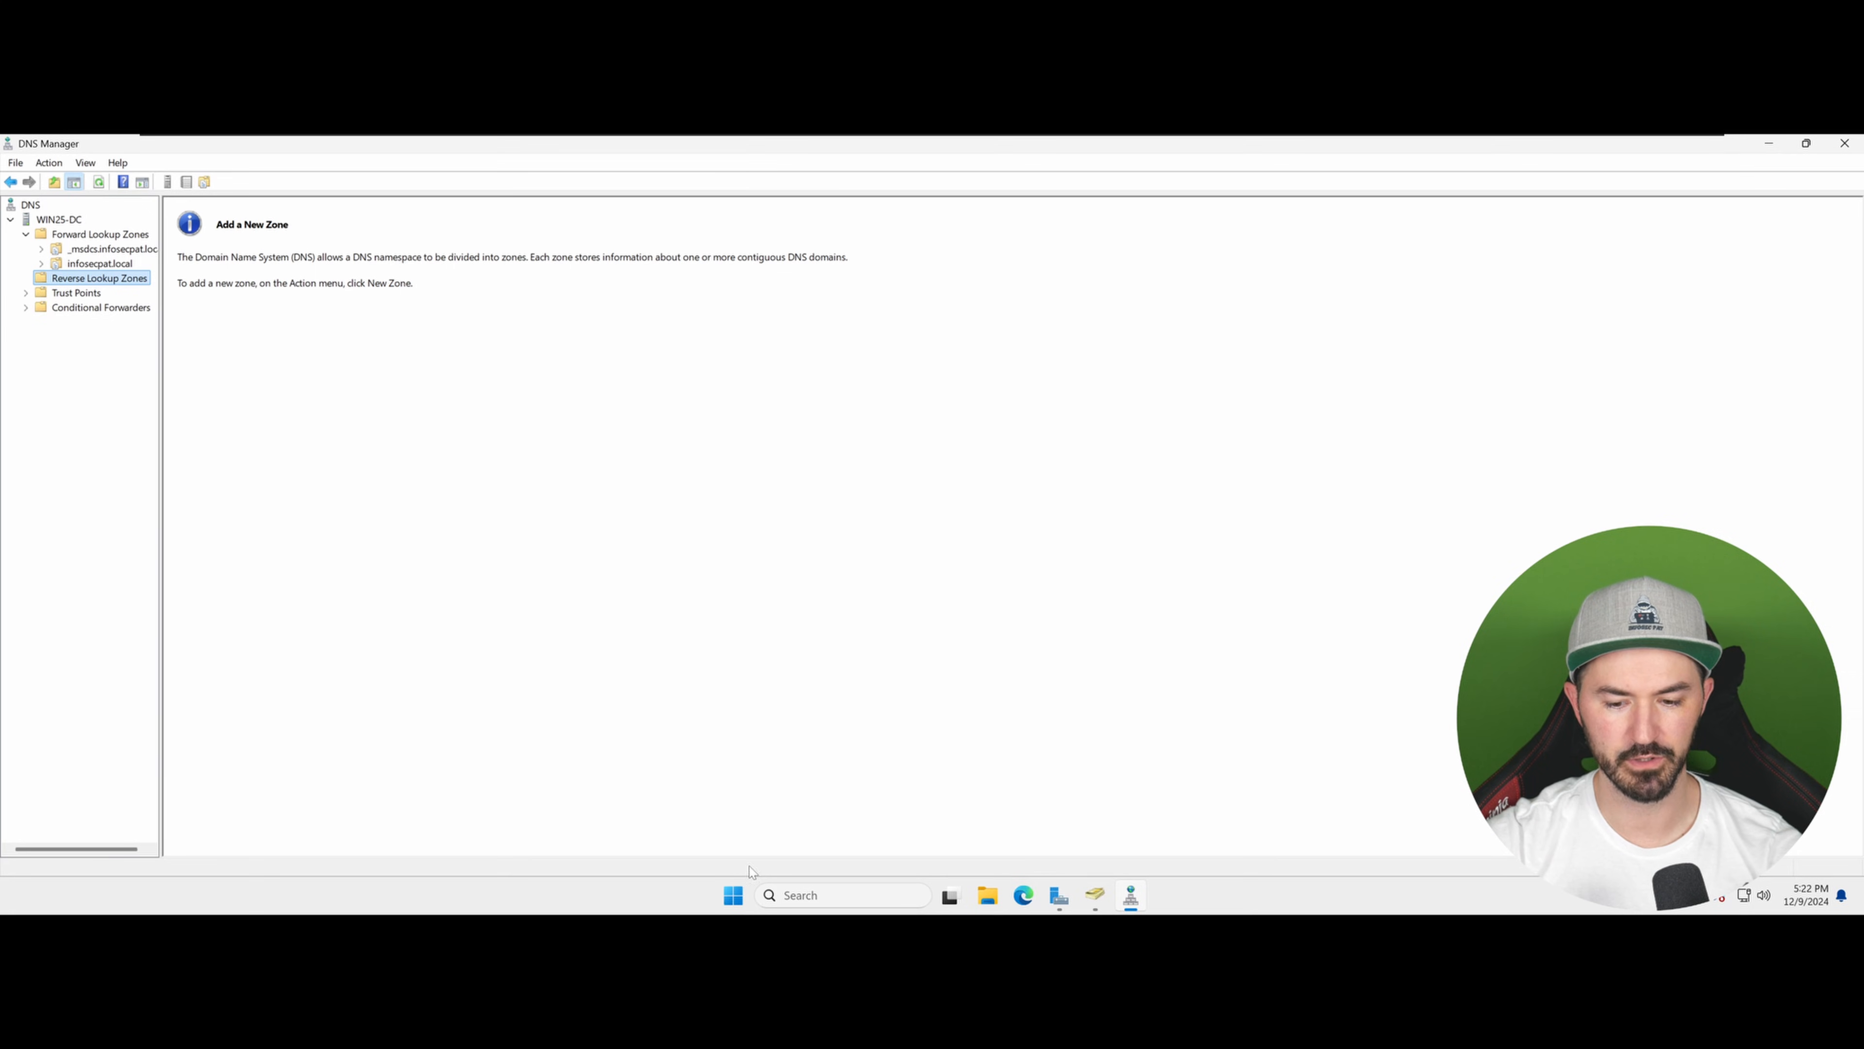
Step: Launch nslookup from the WIN25-DC server and set the query type with set type=a
right_click(79, 221)
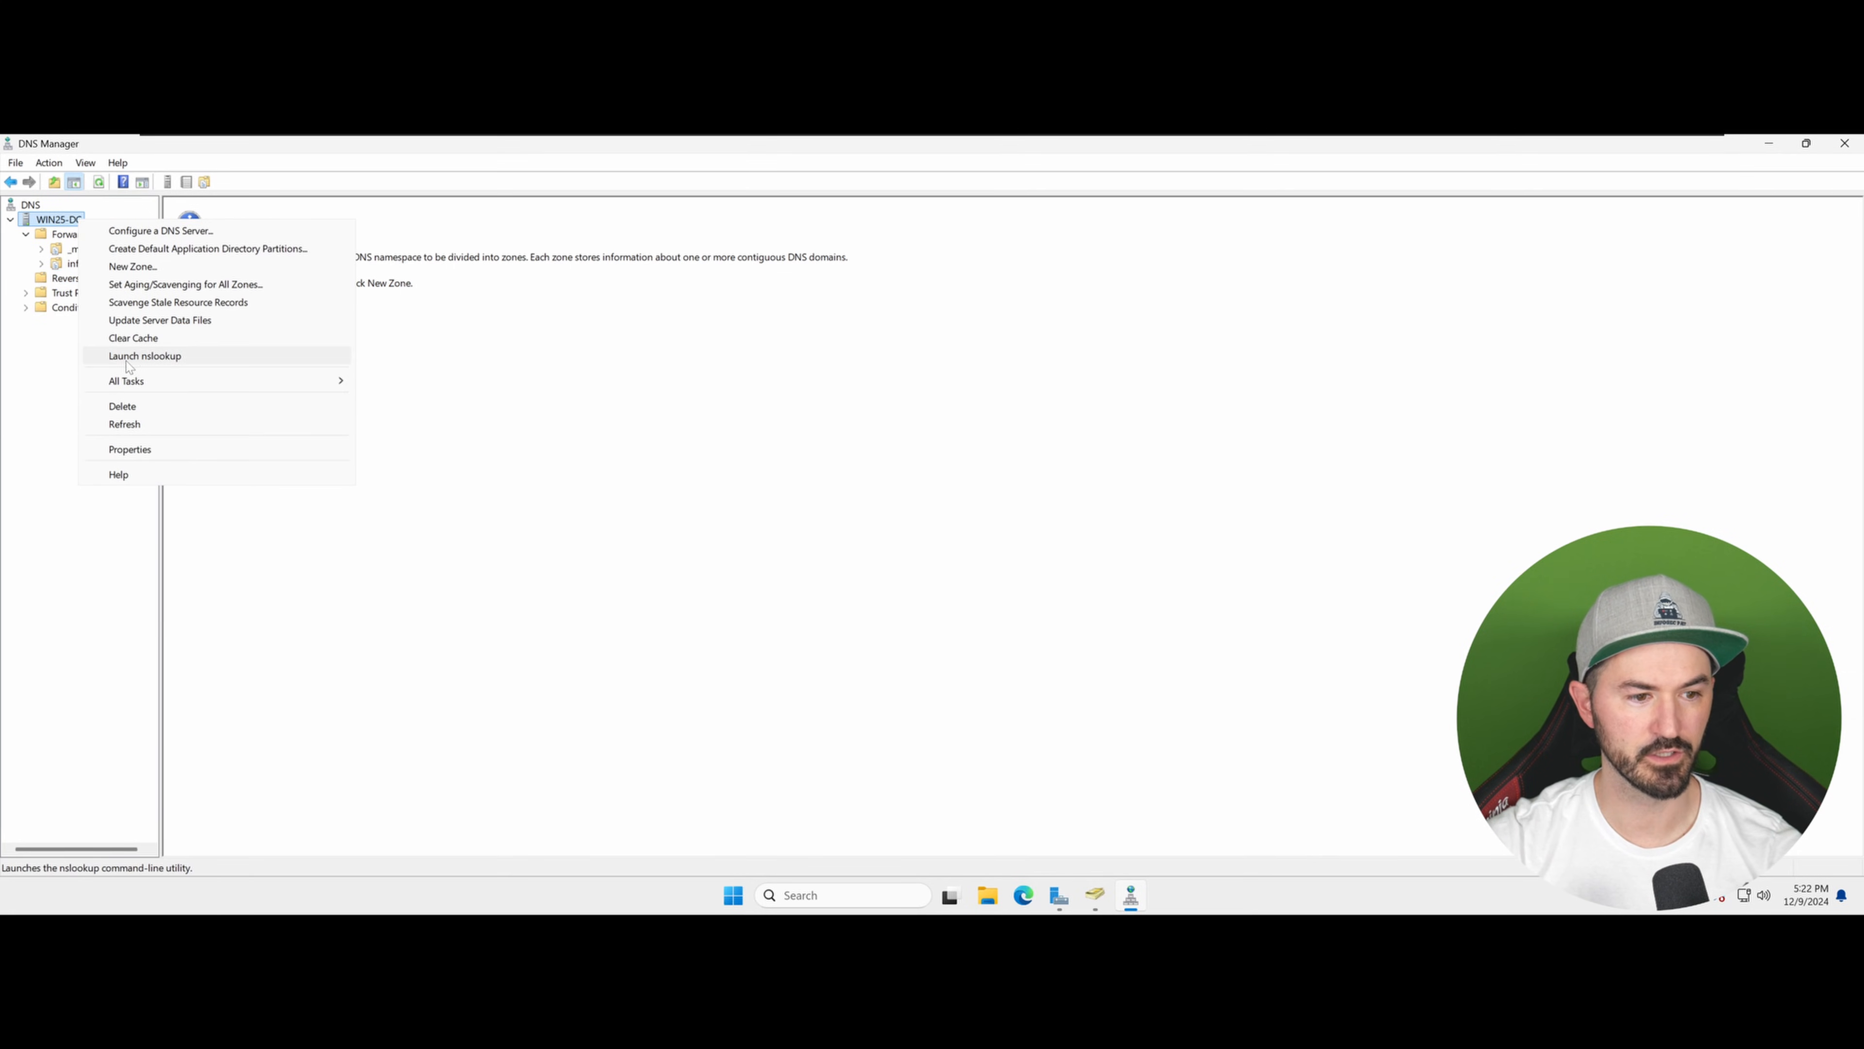
left_click(164, 358)
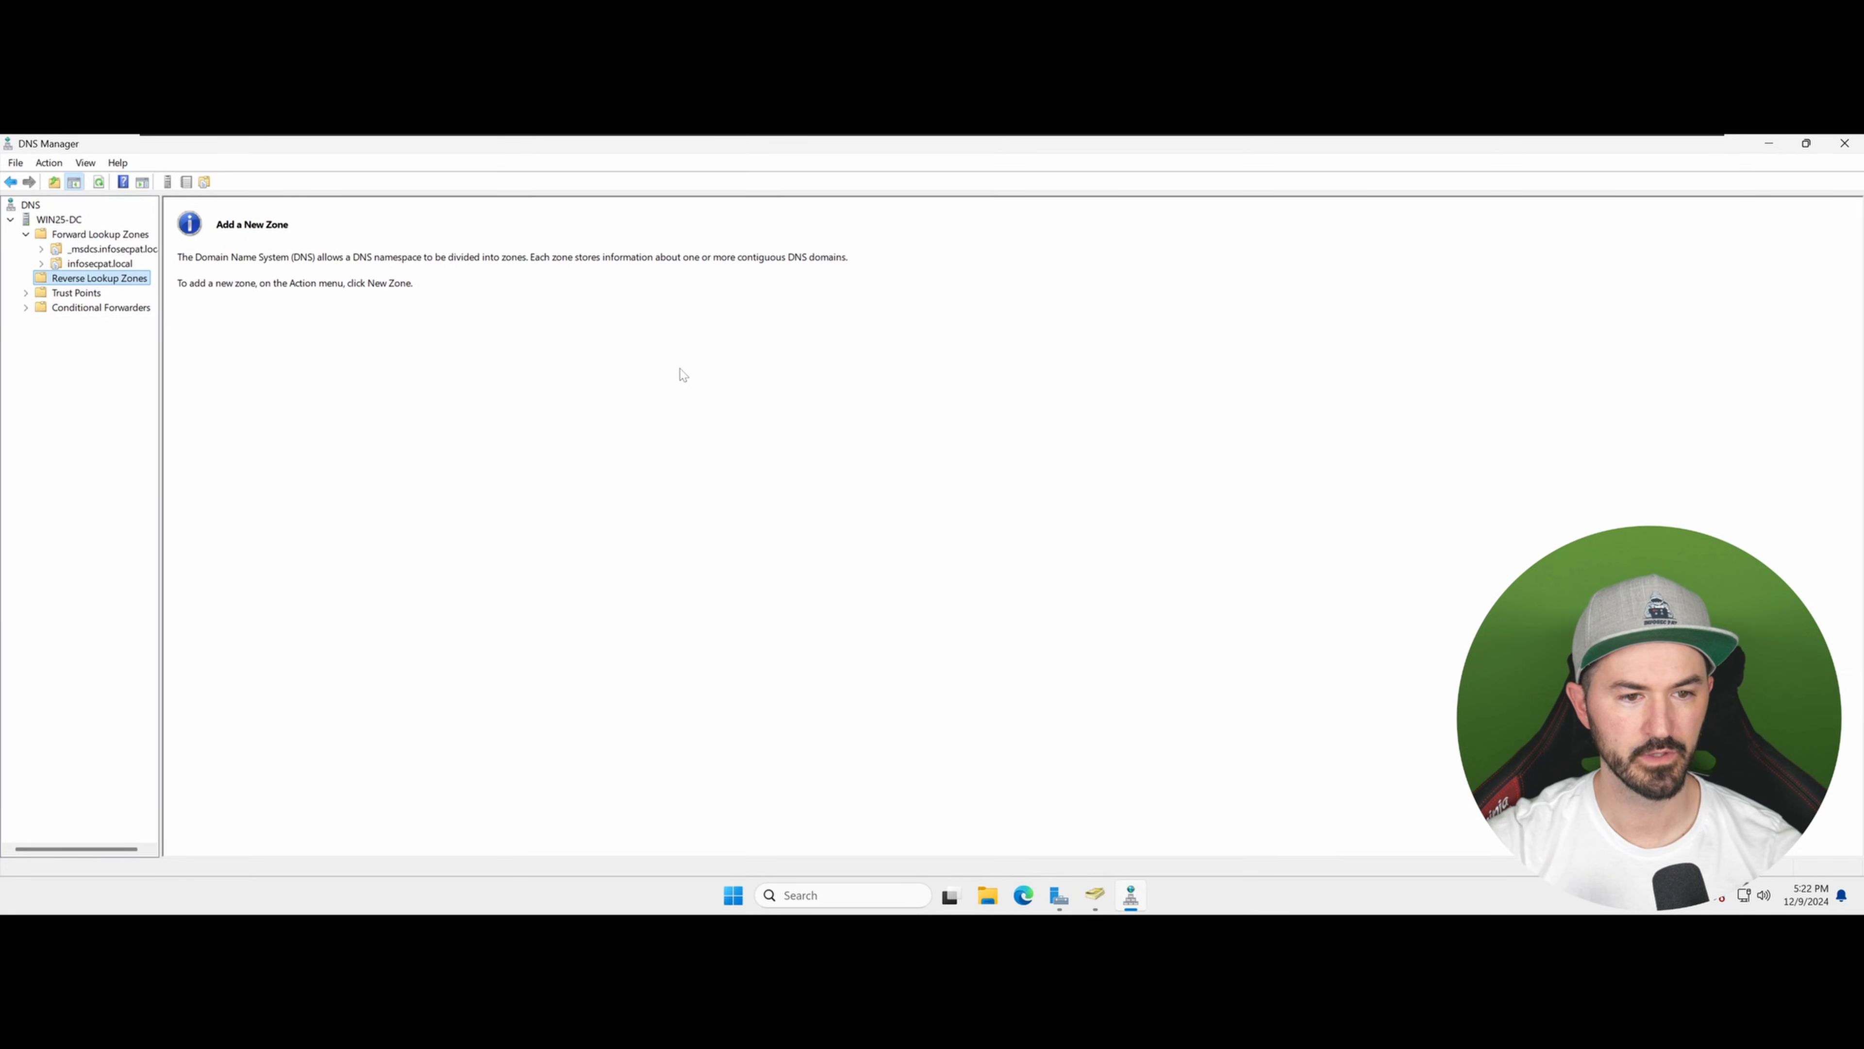
left_click_drag(573, 284, 961, 290)
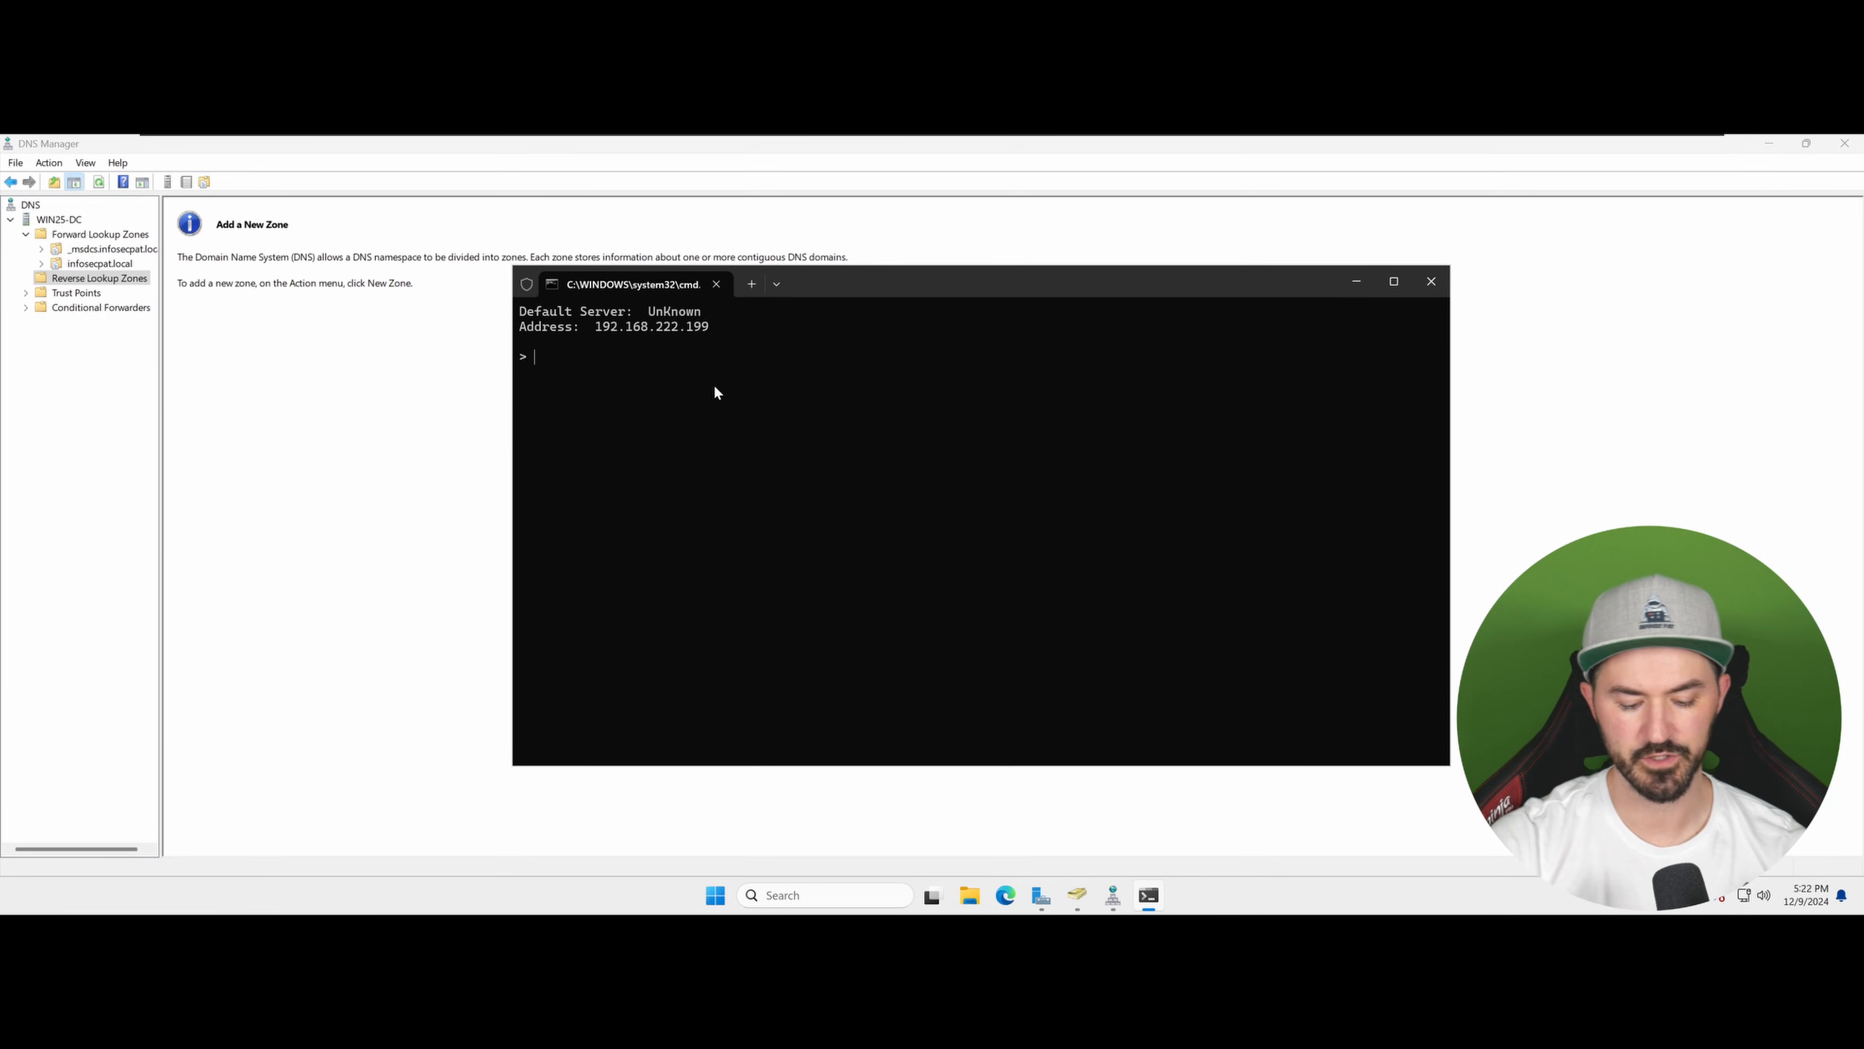
type("set")
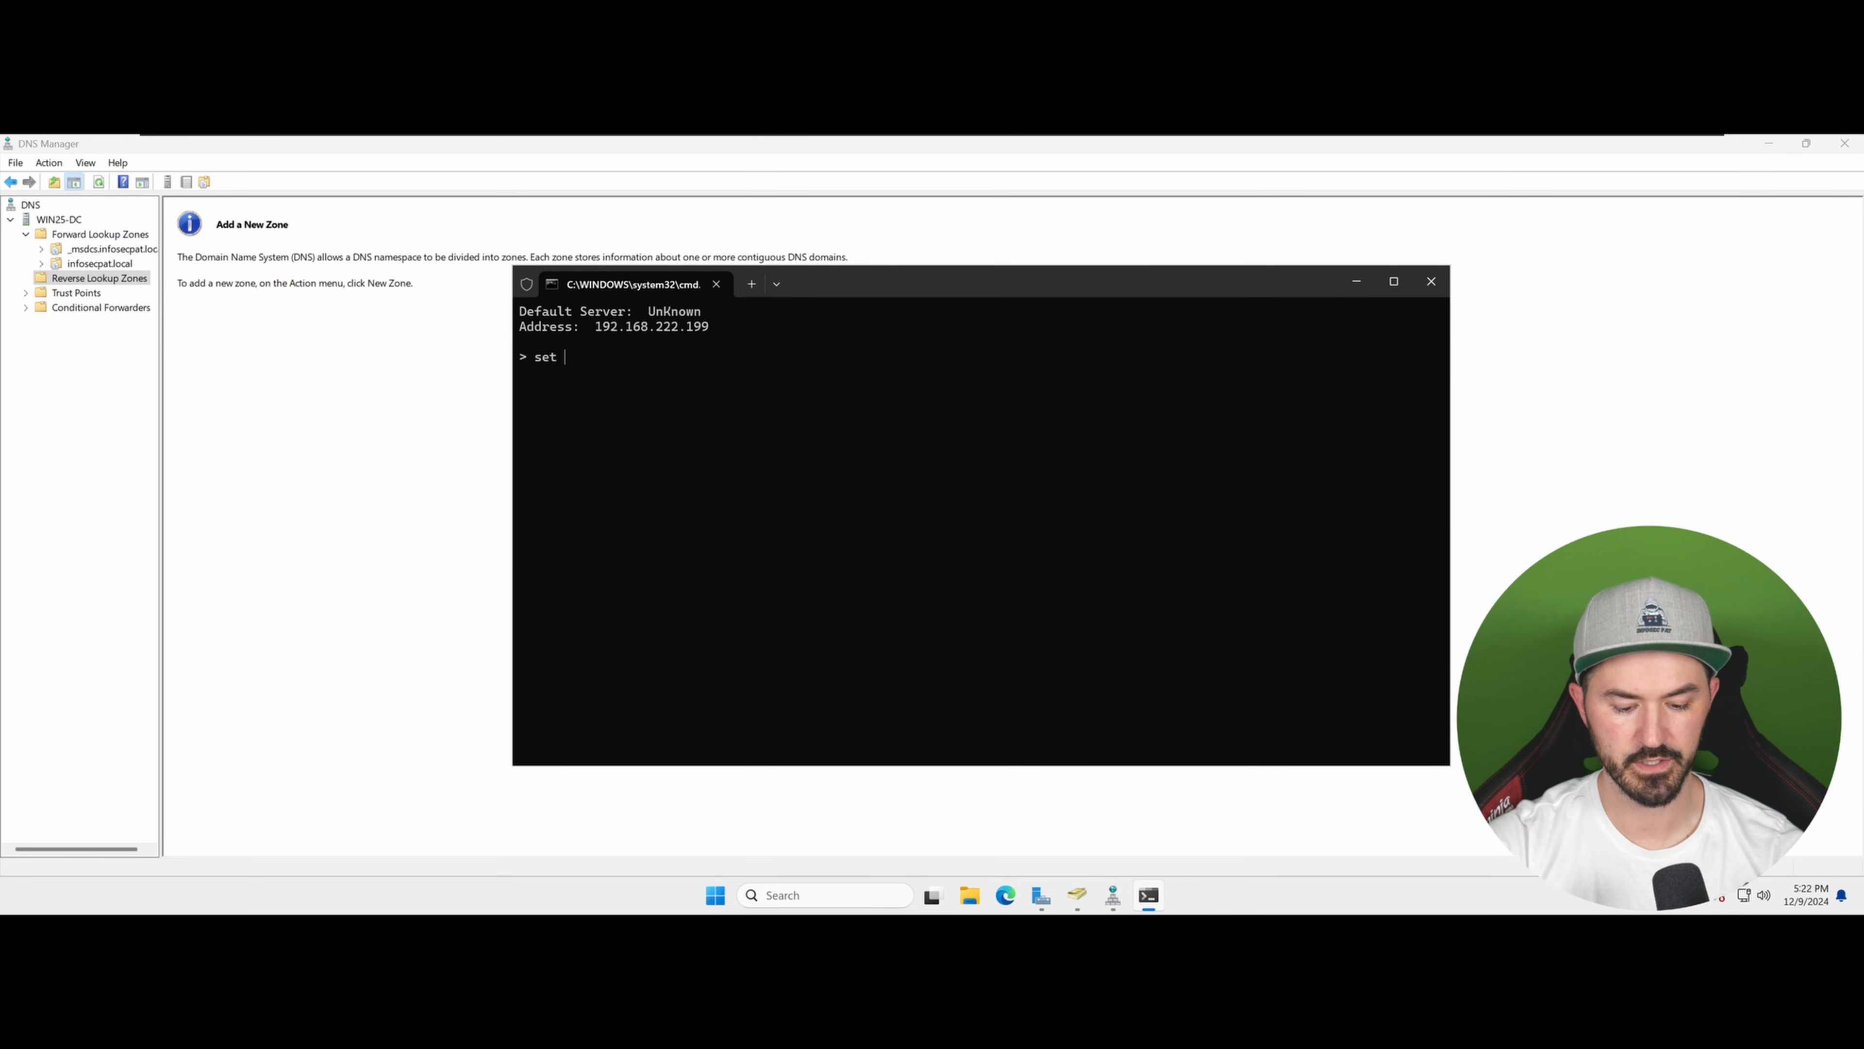
scroll(733, 488, "up", 3, "ctrl")
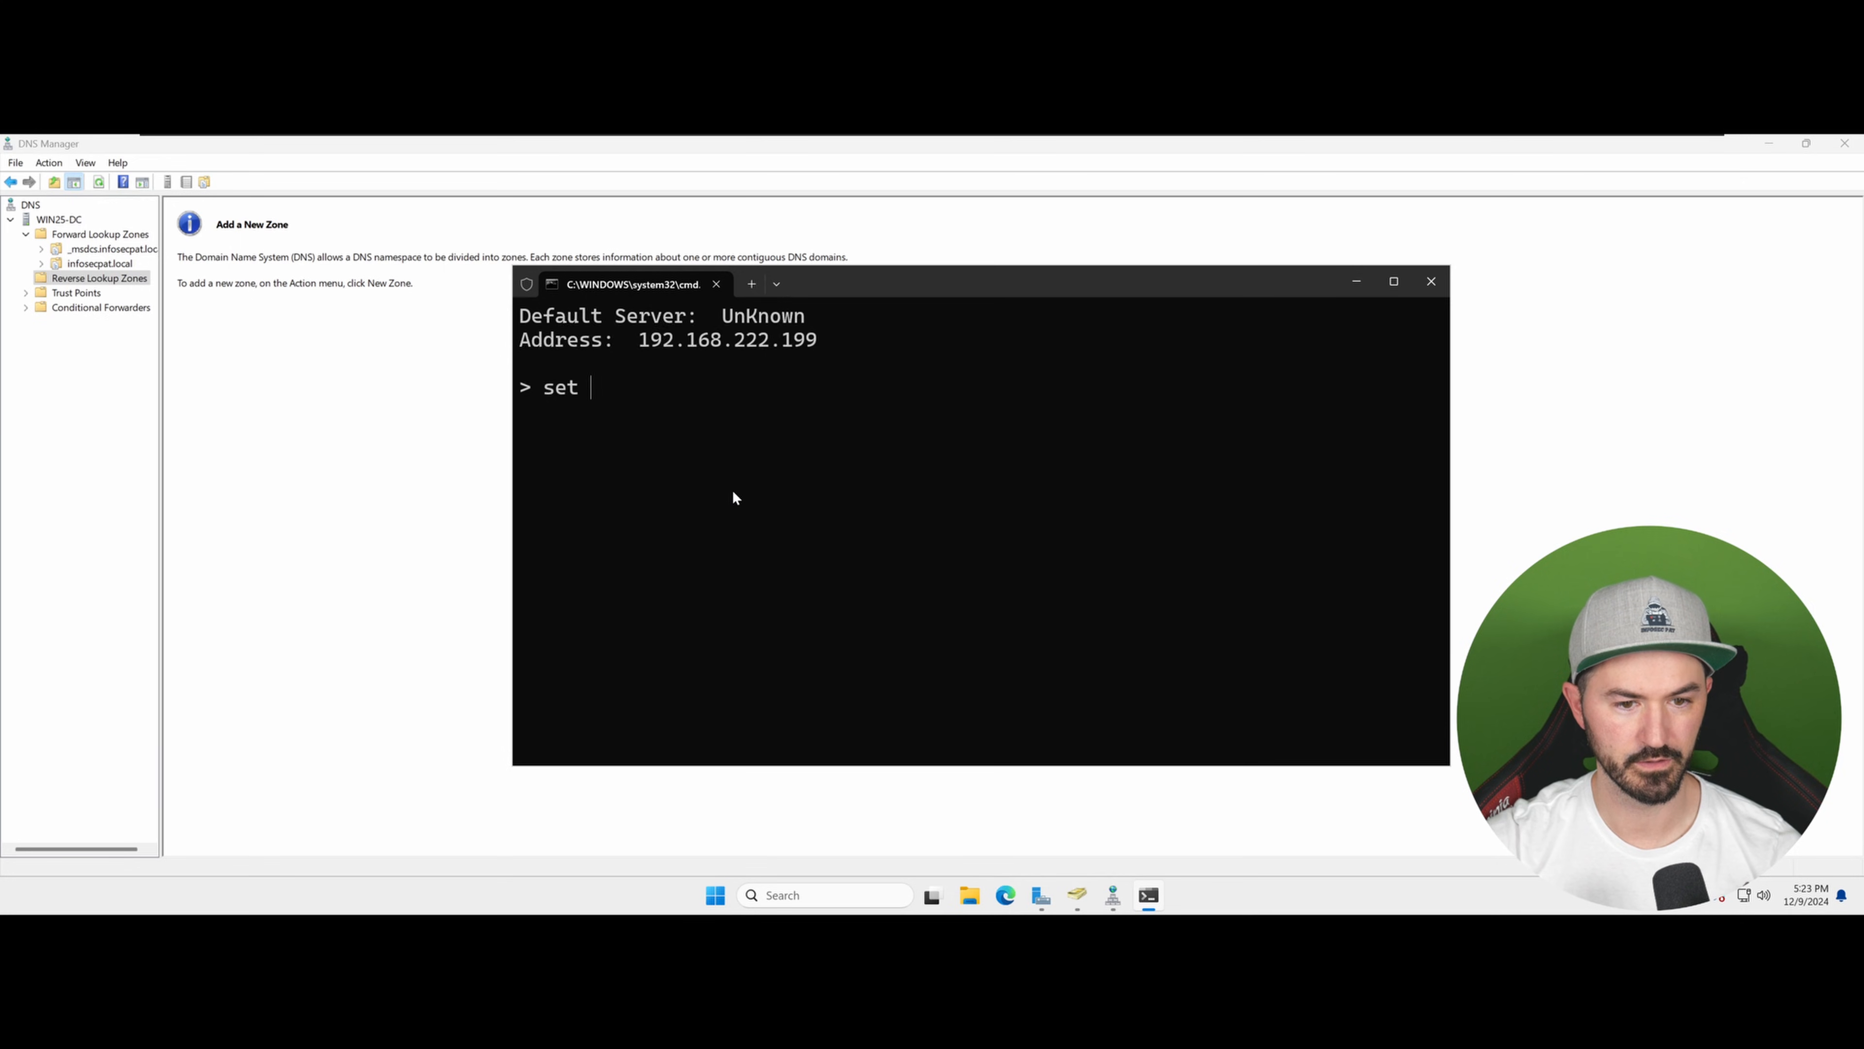
left_click_drag(872, 287, 729, 247)
type("t ")
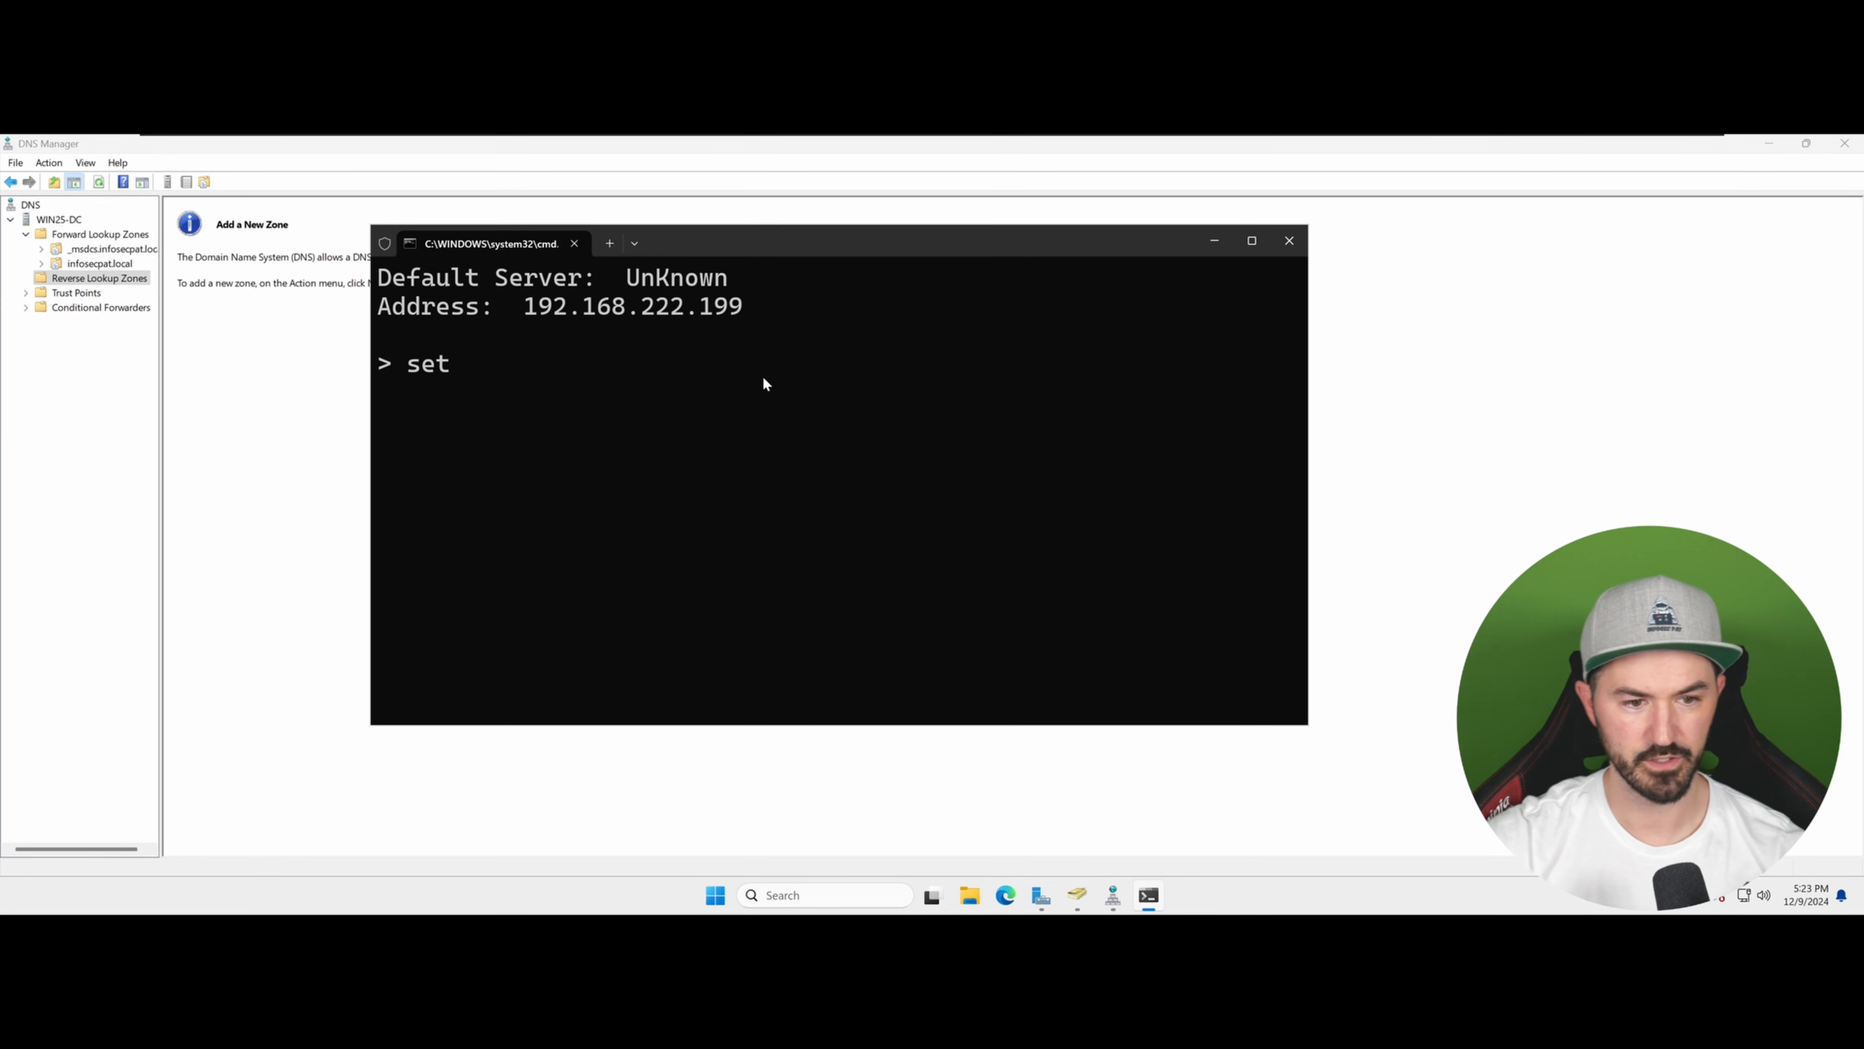
type("t")
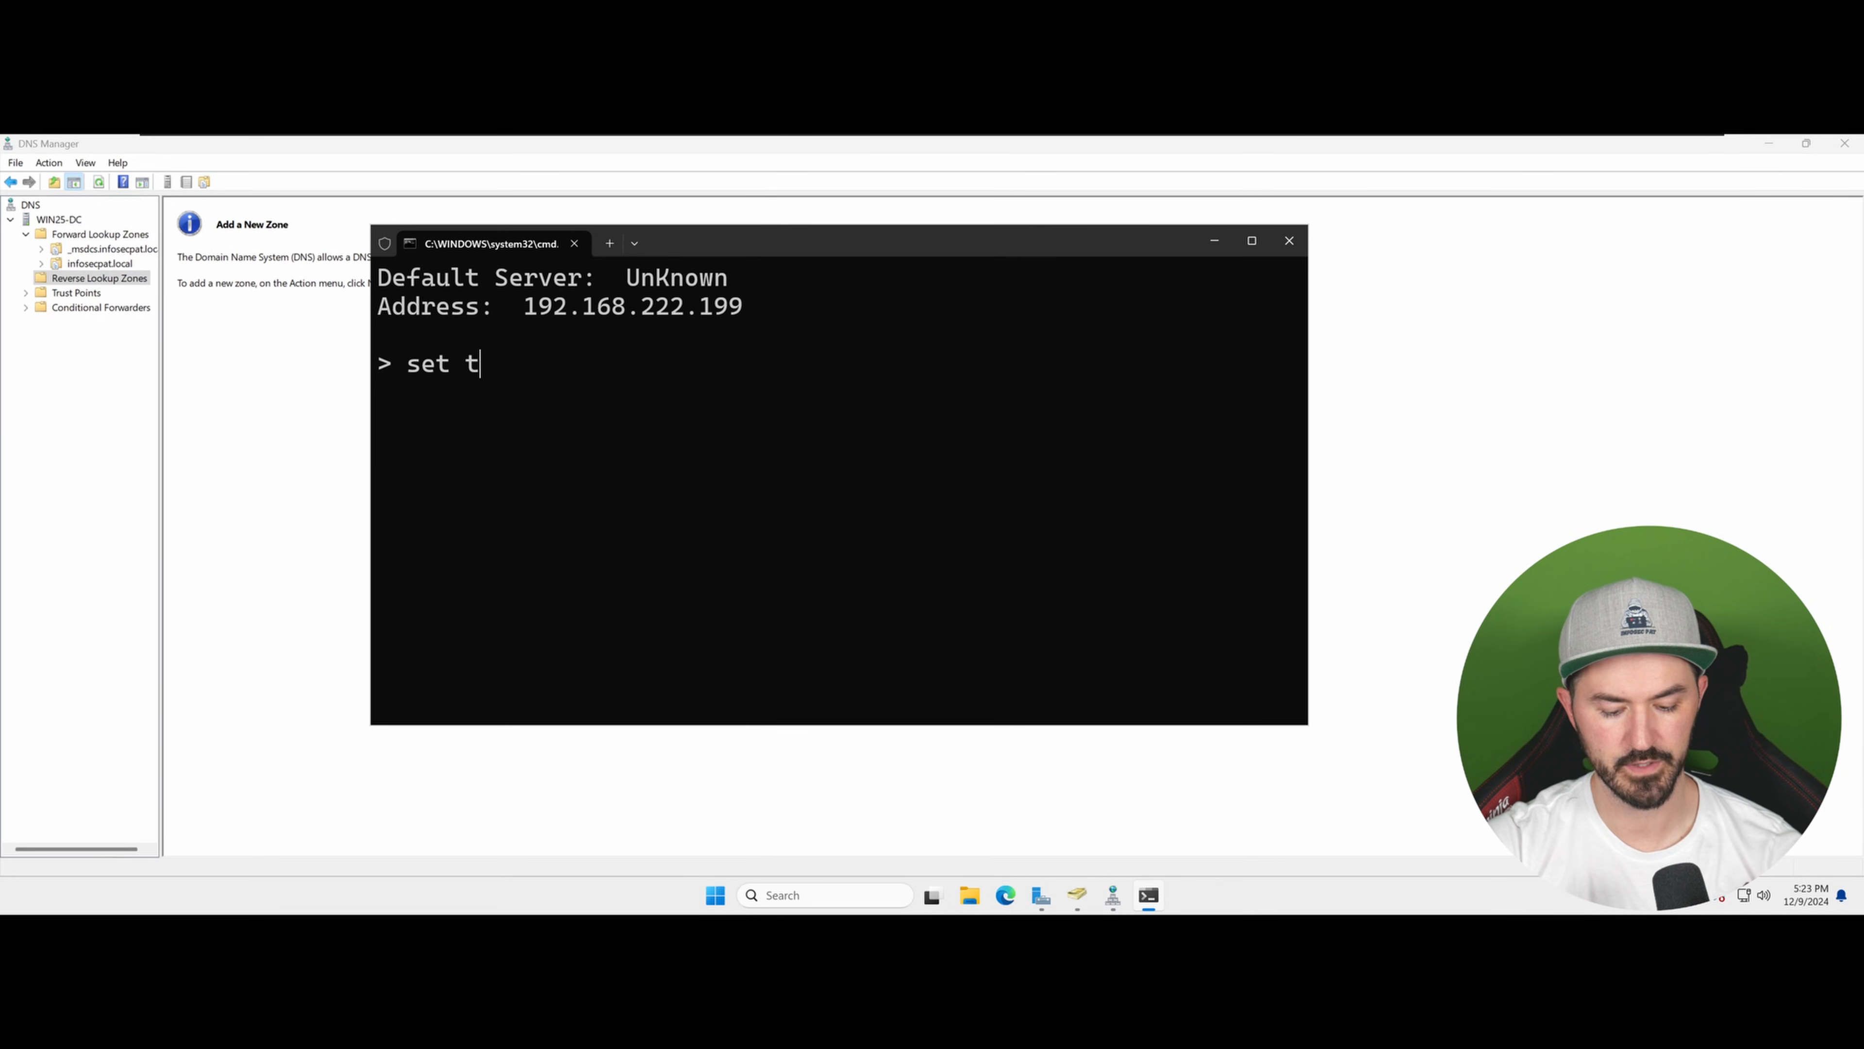
type("ype")
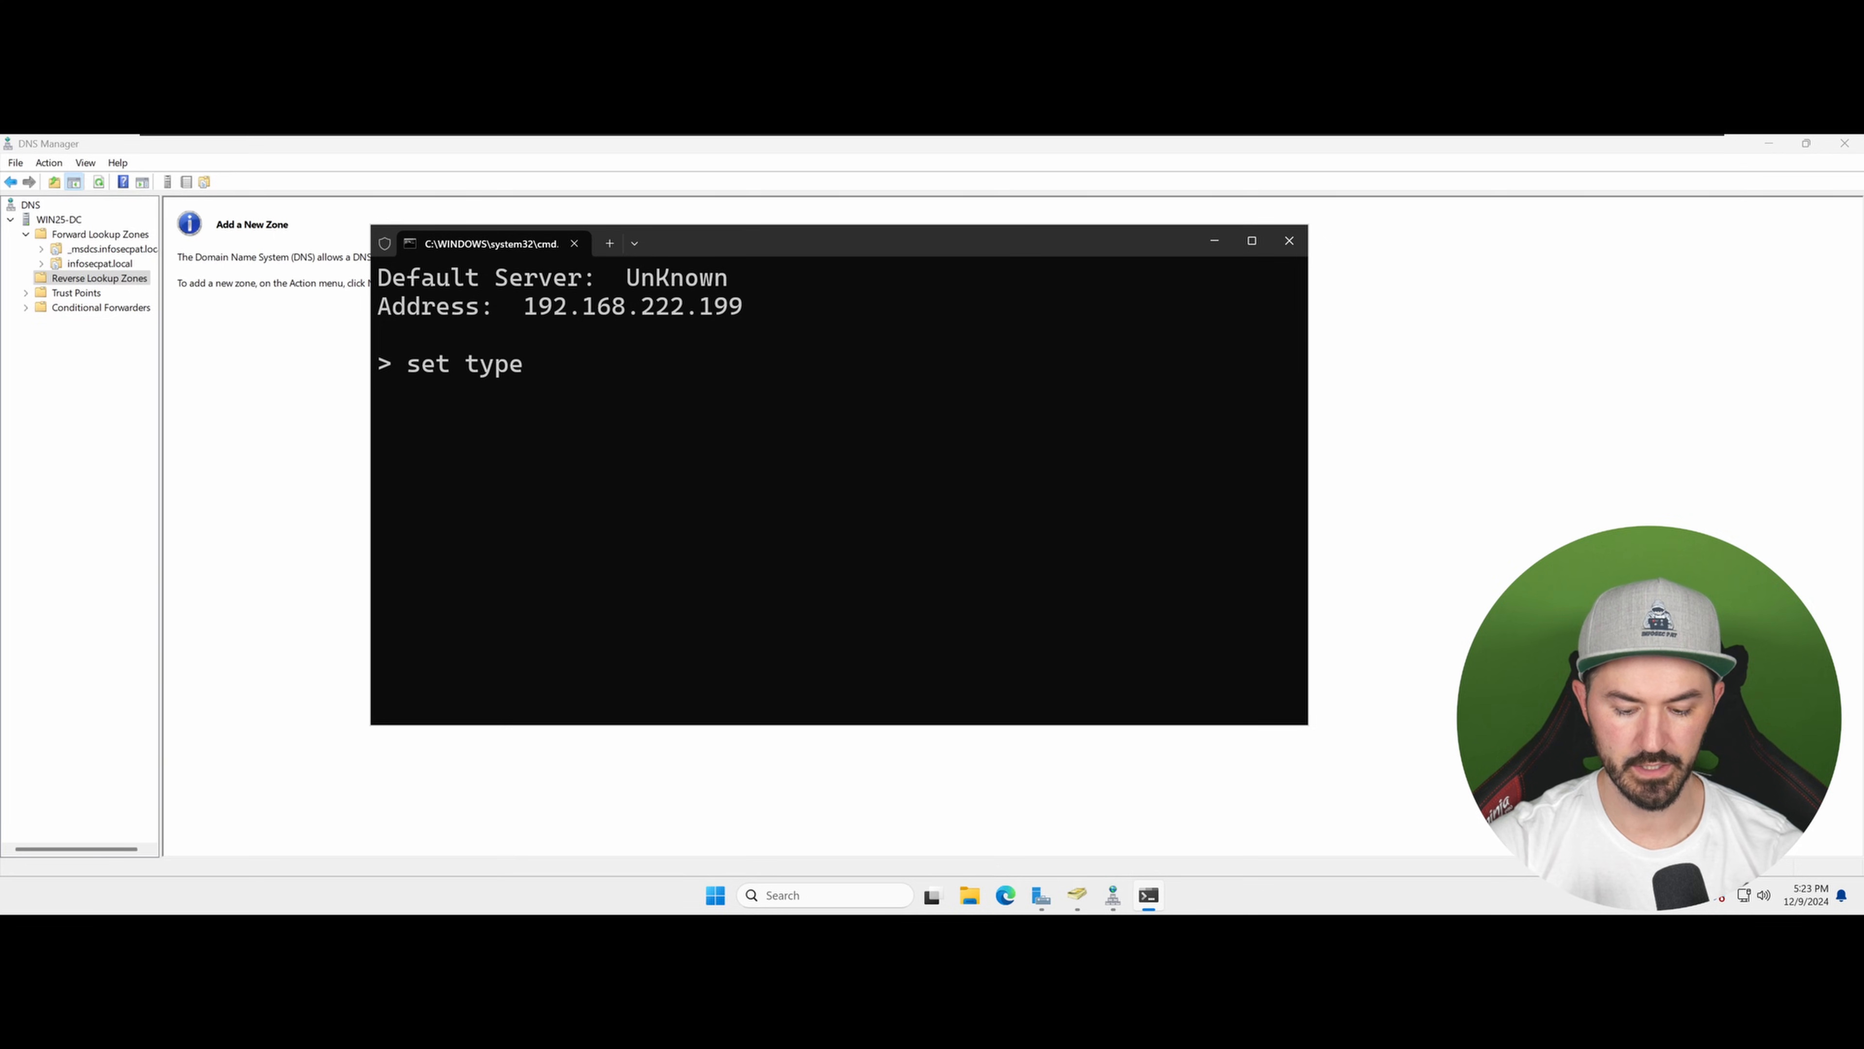
type("=a")
key("Return")
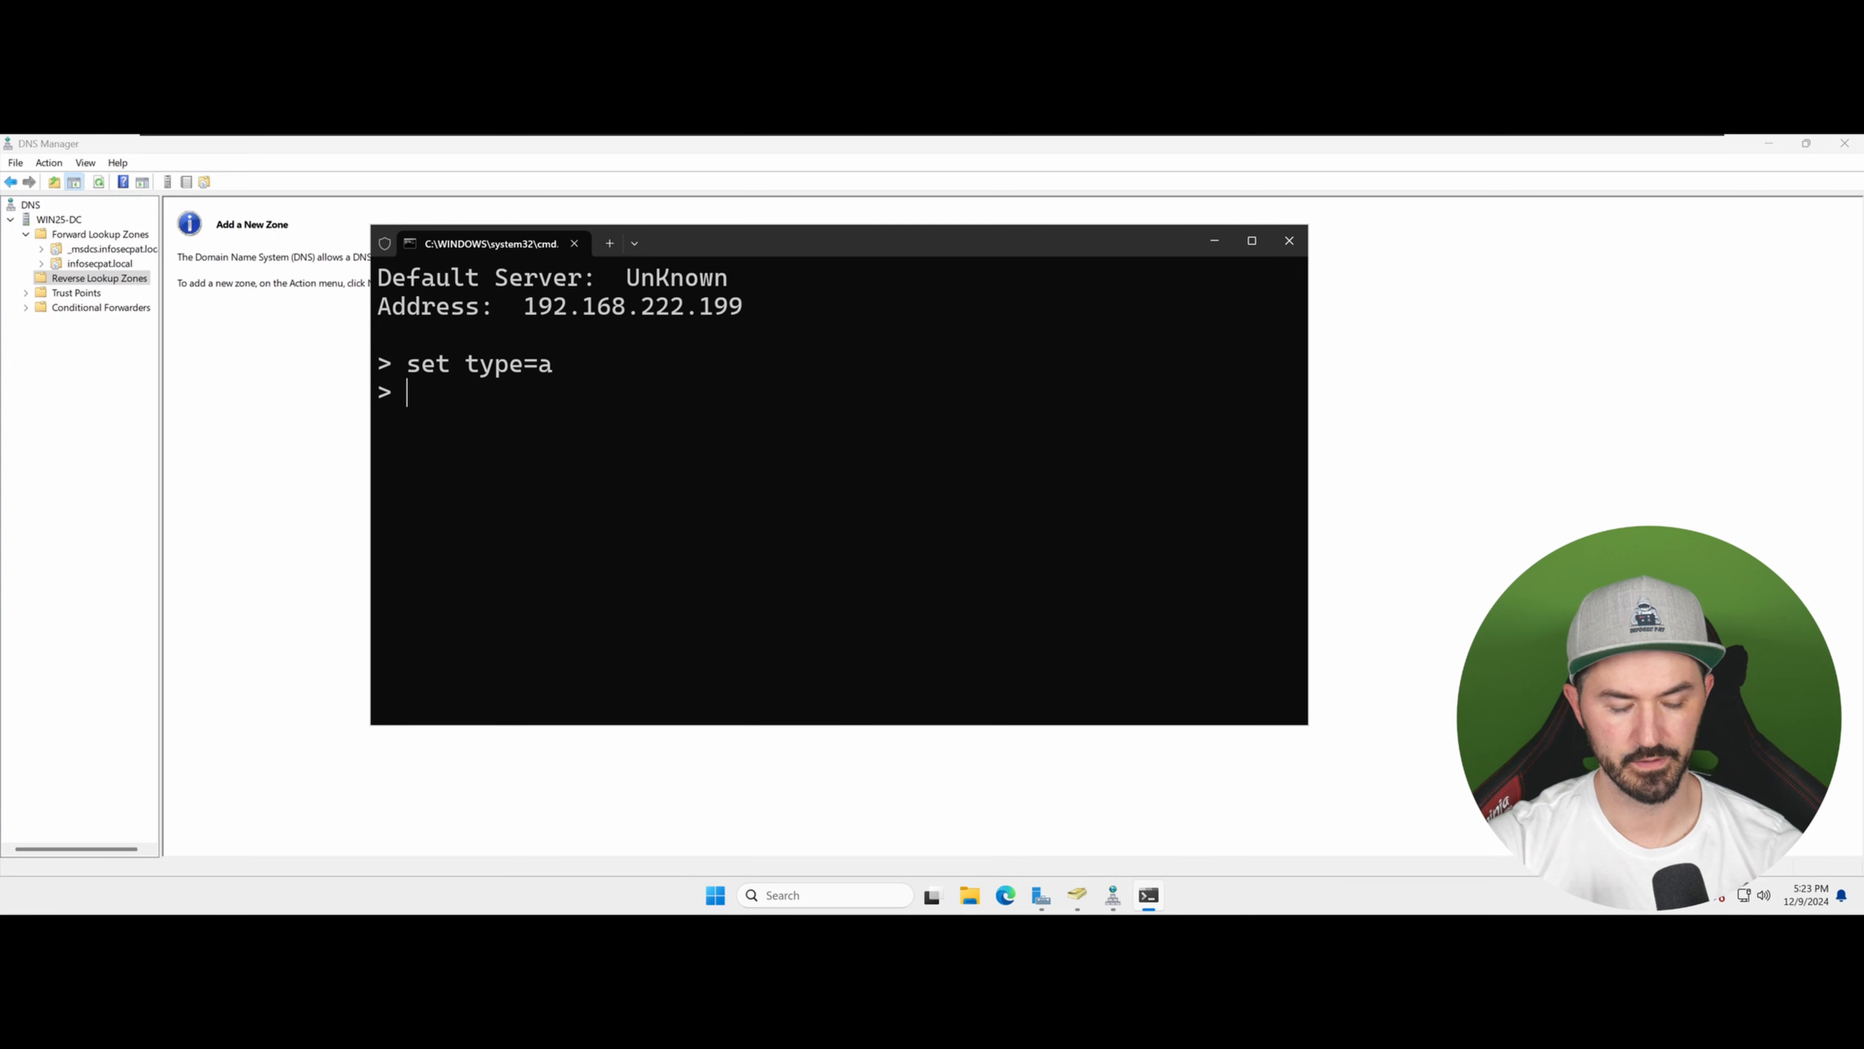
Step: Look up win25-dc in nslookup, highlight the returned name and address, and close the window
type("win")
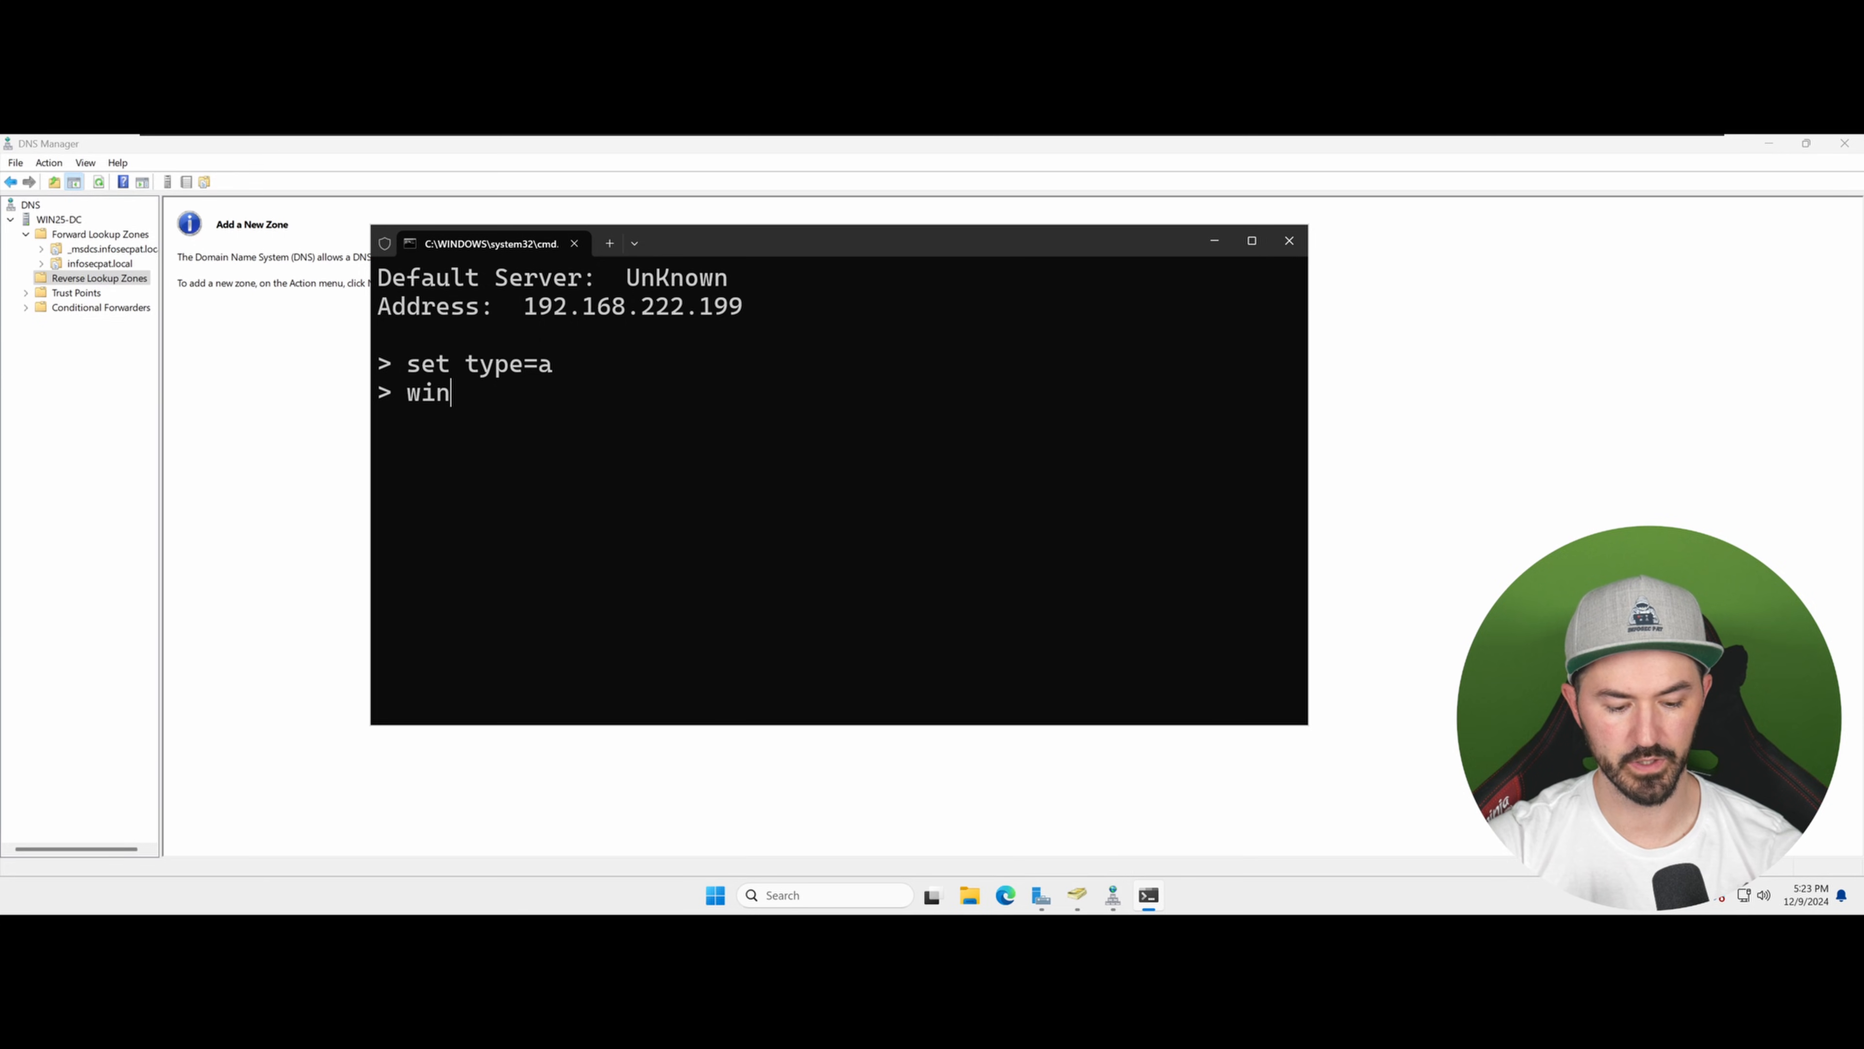
type("25-dc")
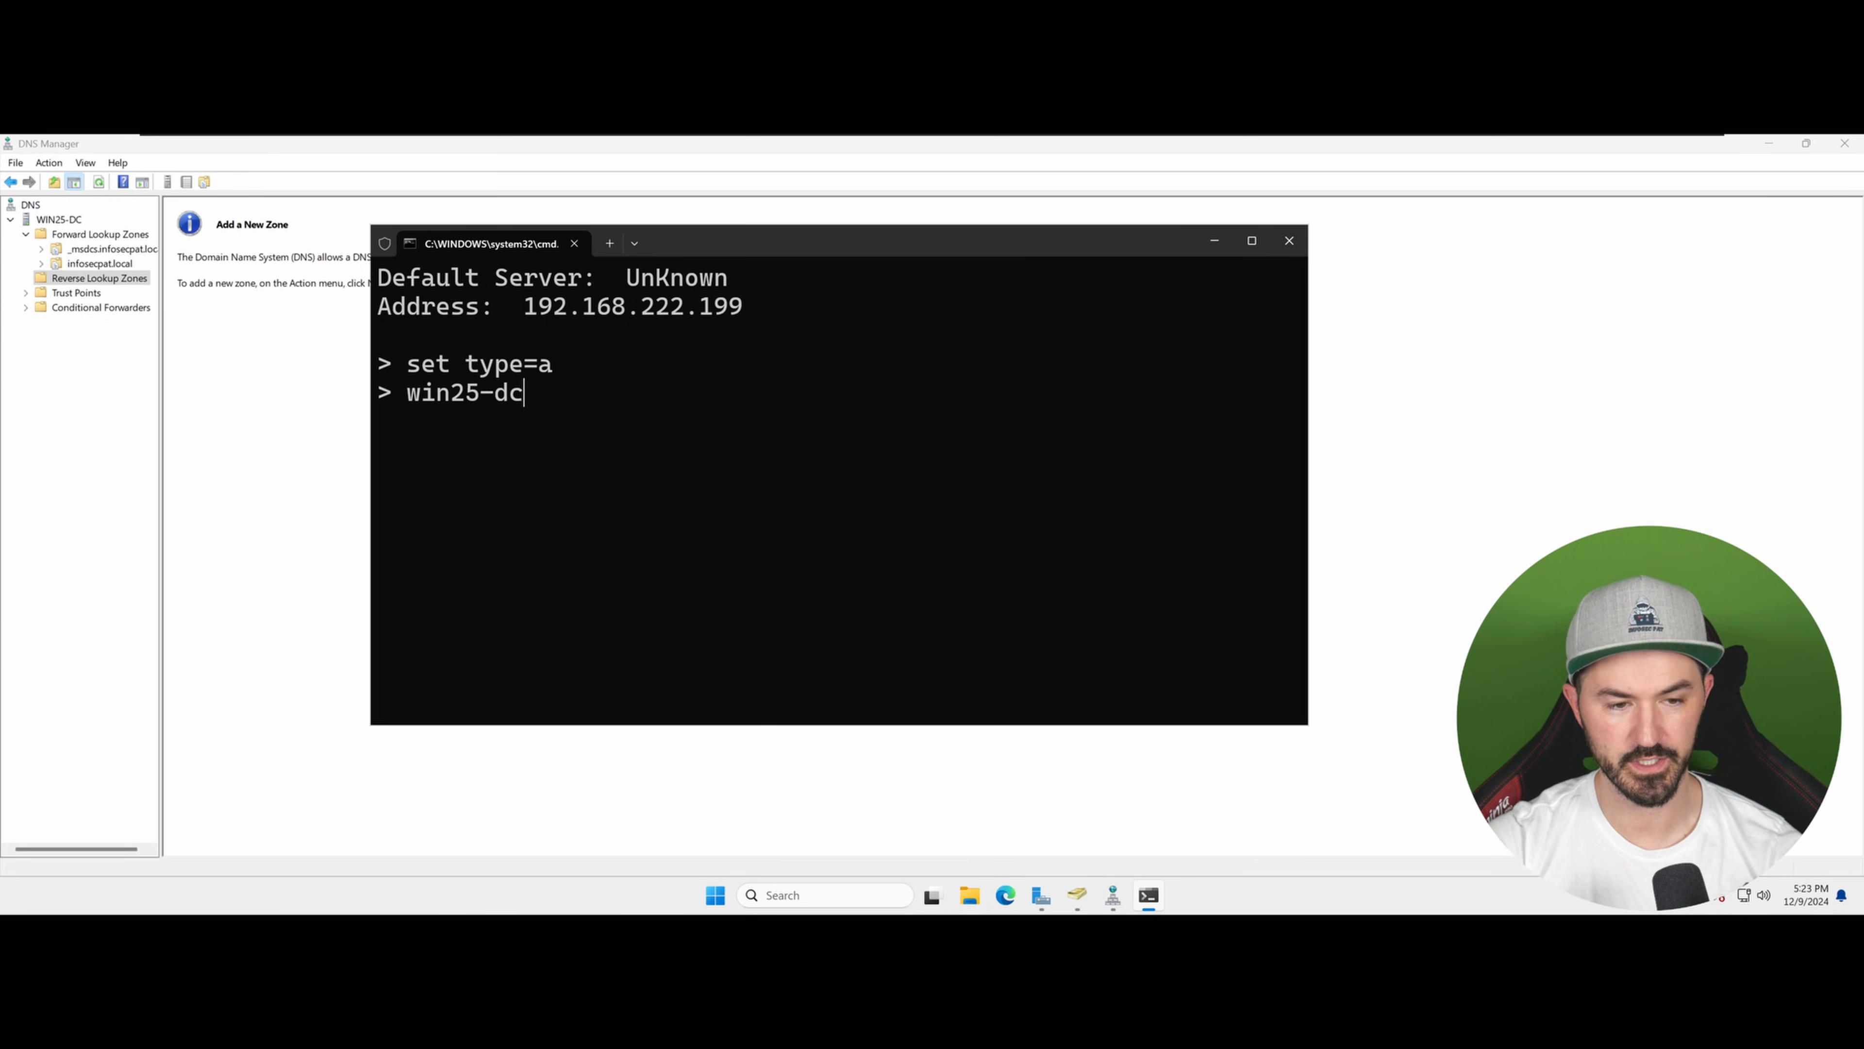
key("Return")
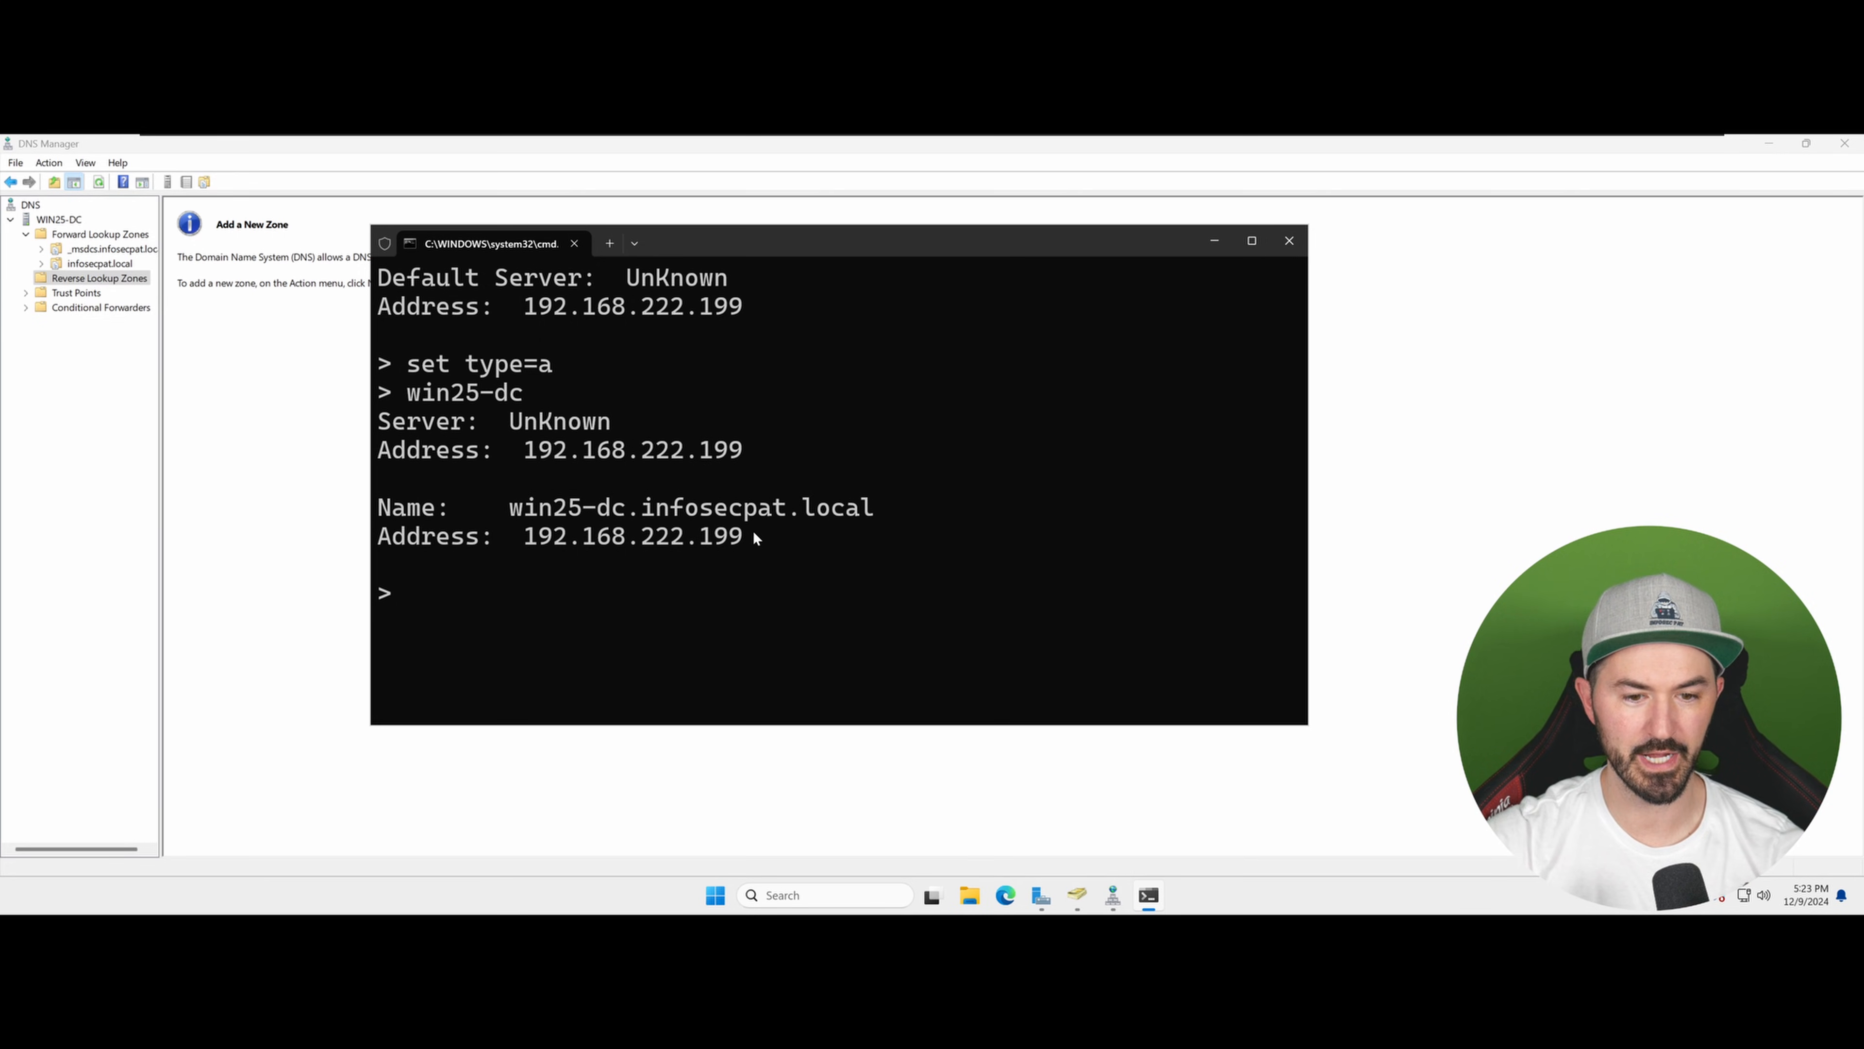
left_click_drag(756, 536, 396, 487)
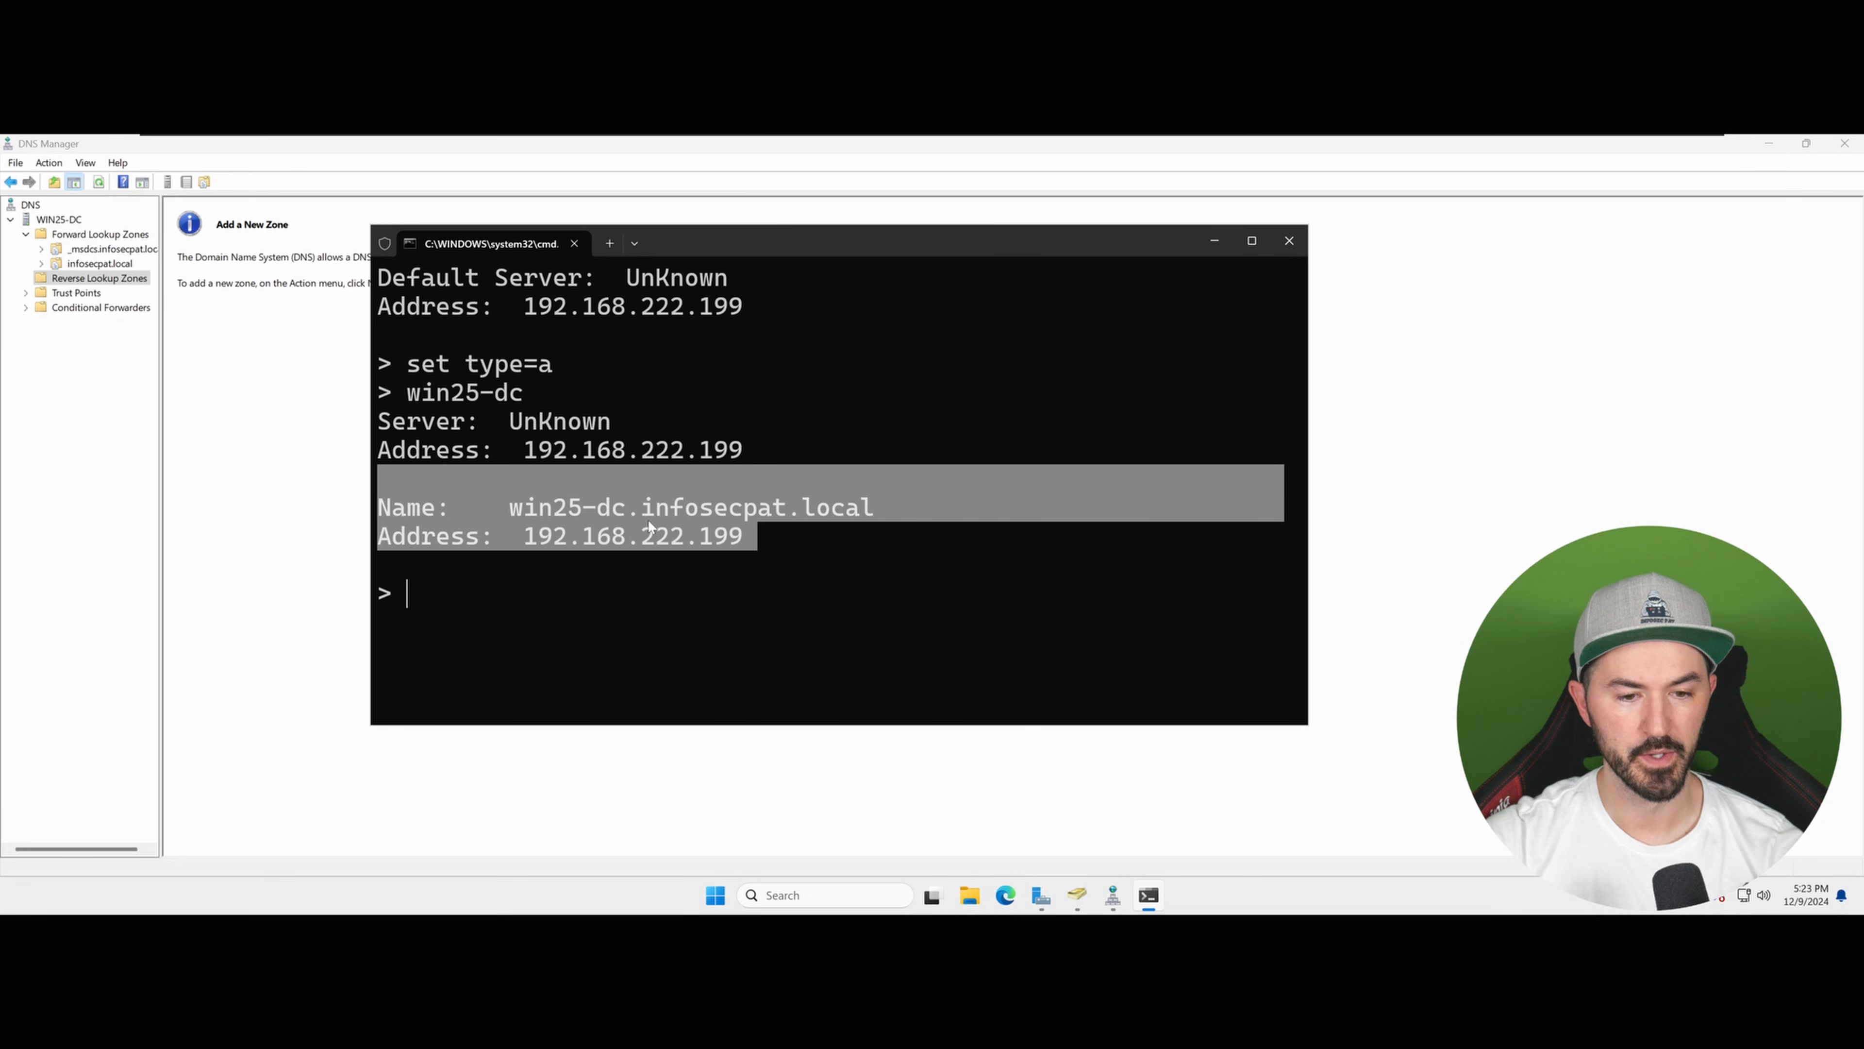
left_click(818, 517)
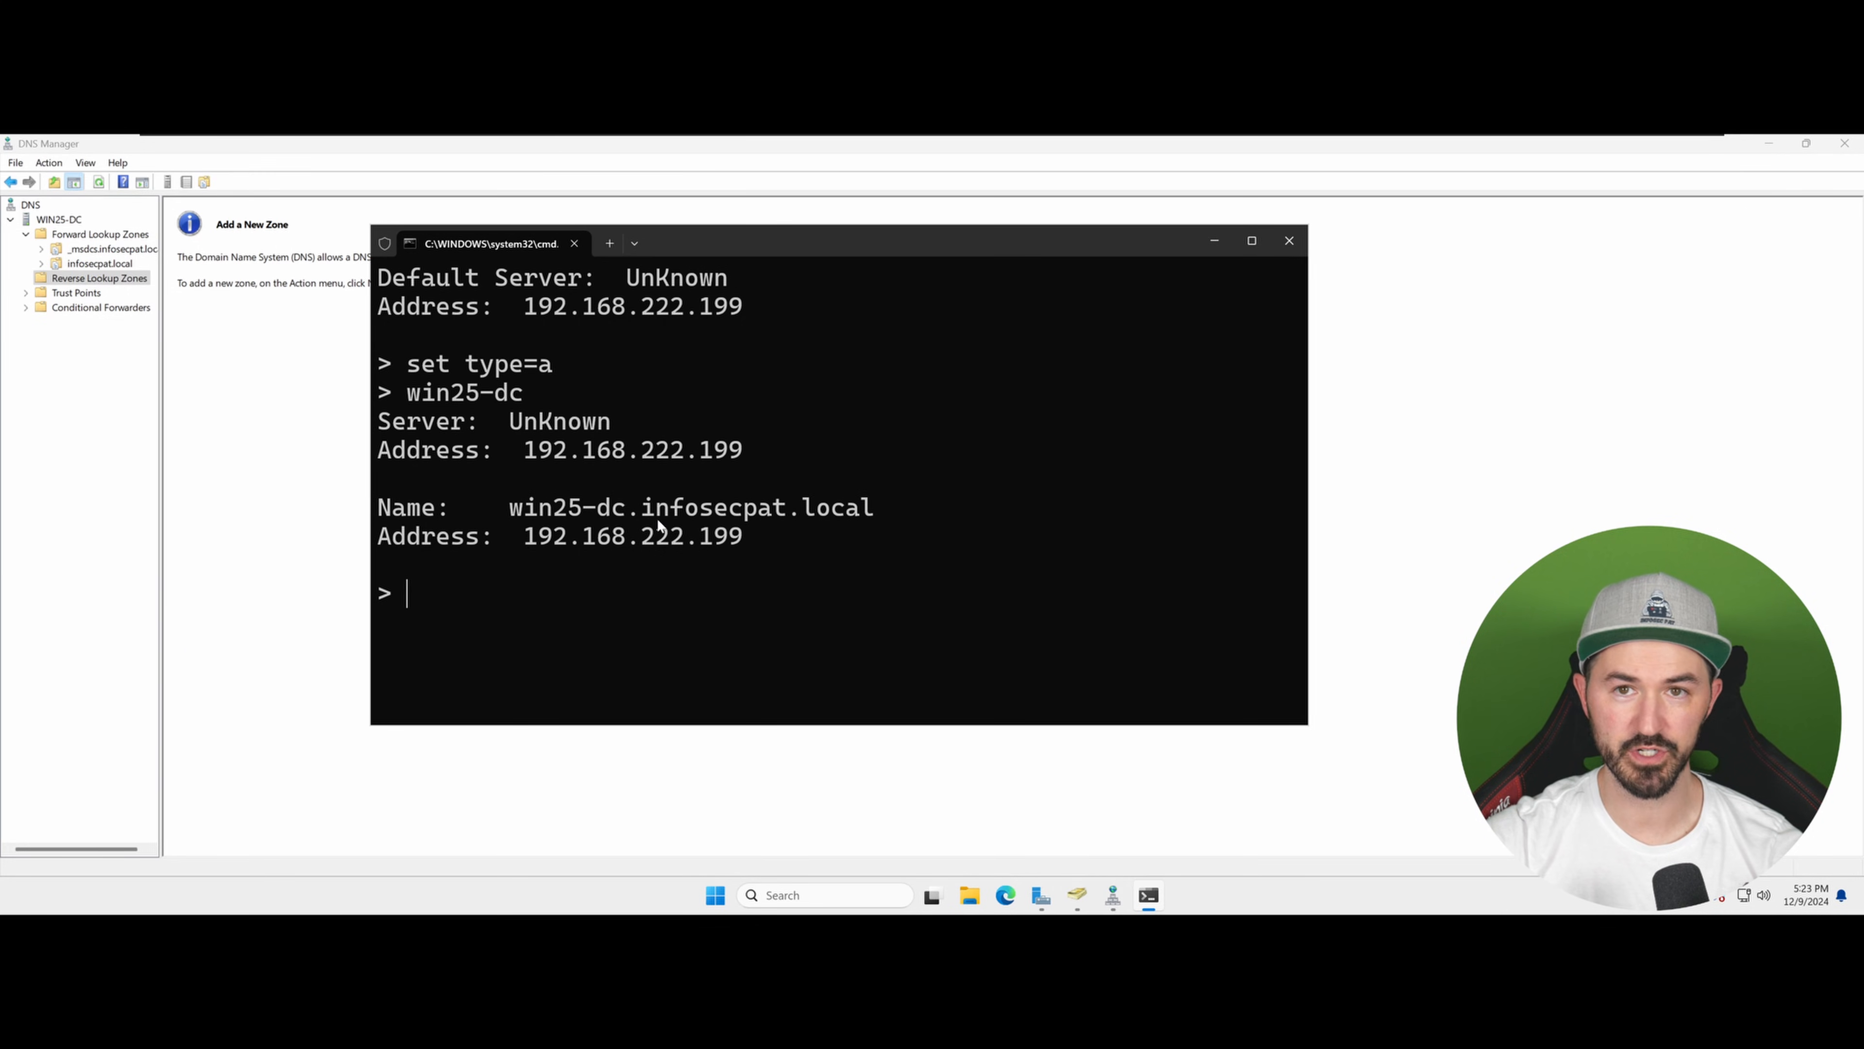
left_click(1292, 239)
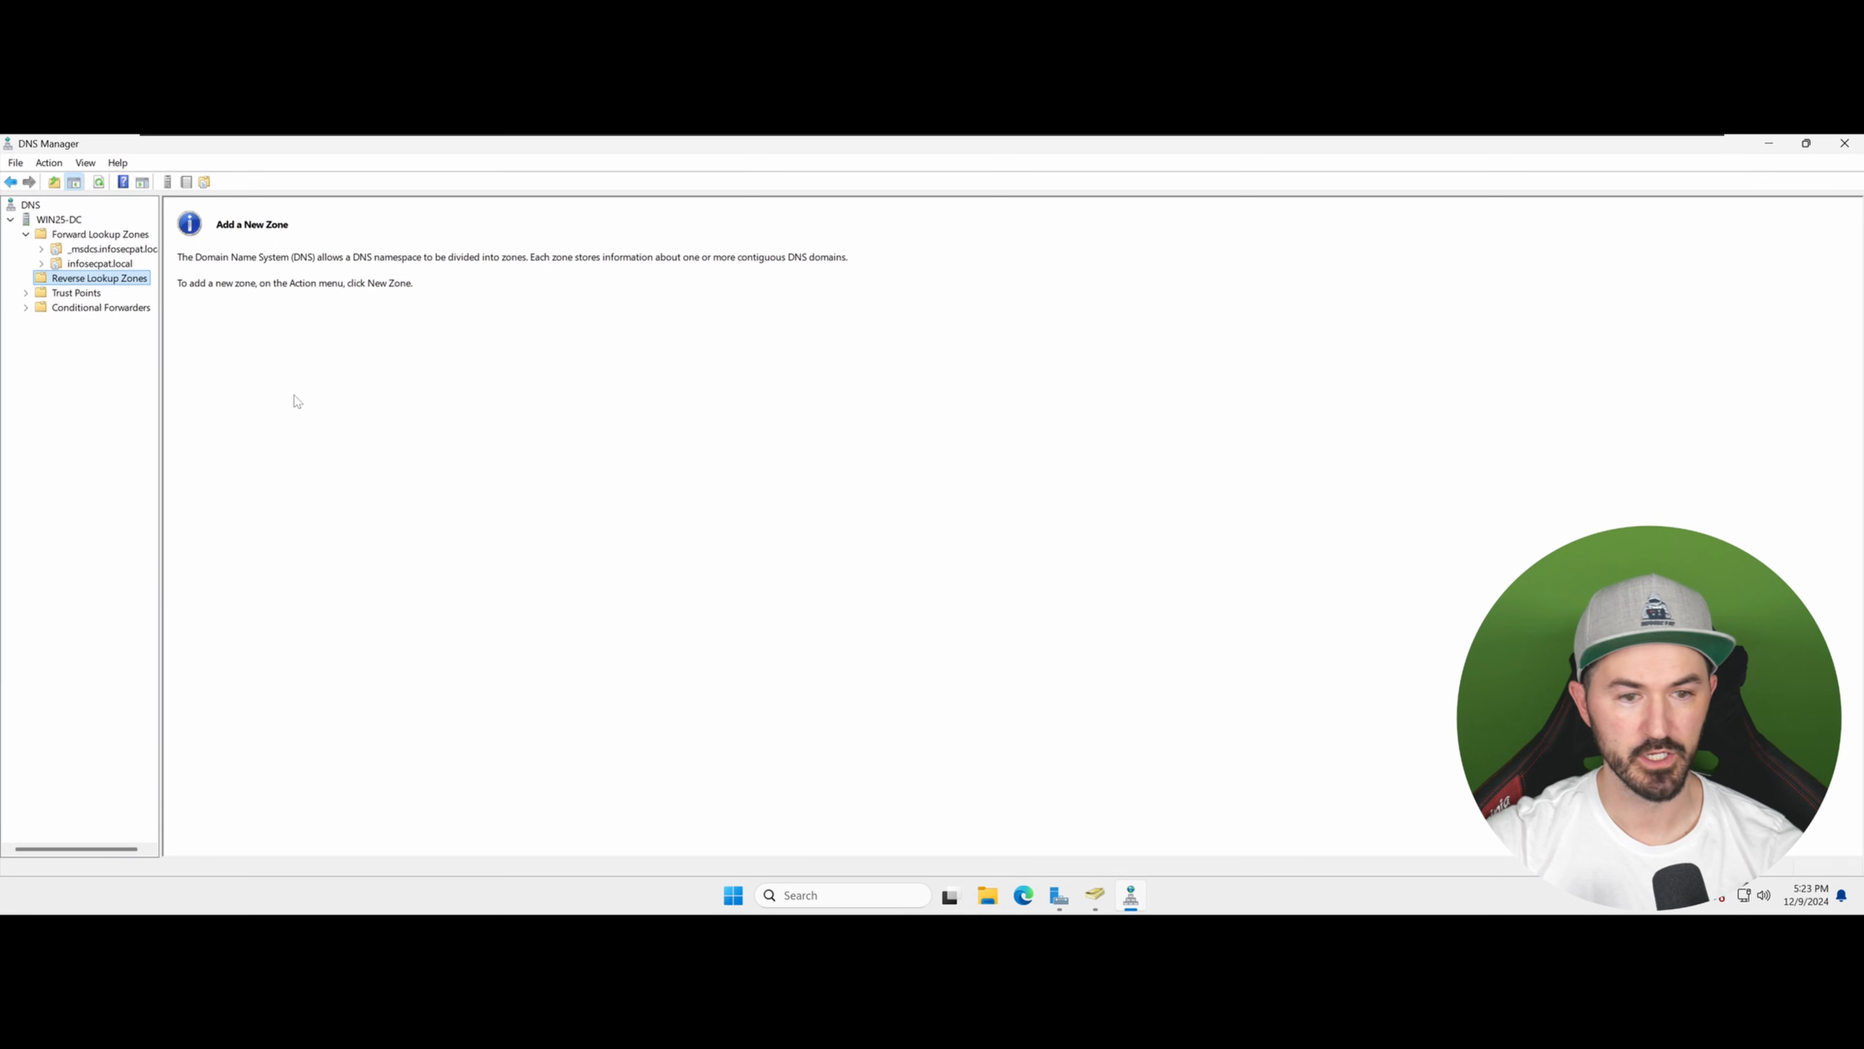
Step: Start a new reverse lookup zone as an Active Directory-integrated primary IPv4 zone
right_click(116, 281)
left_click(151, 288)
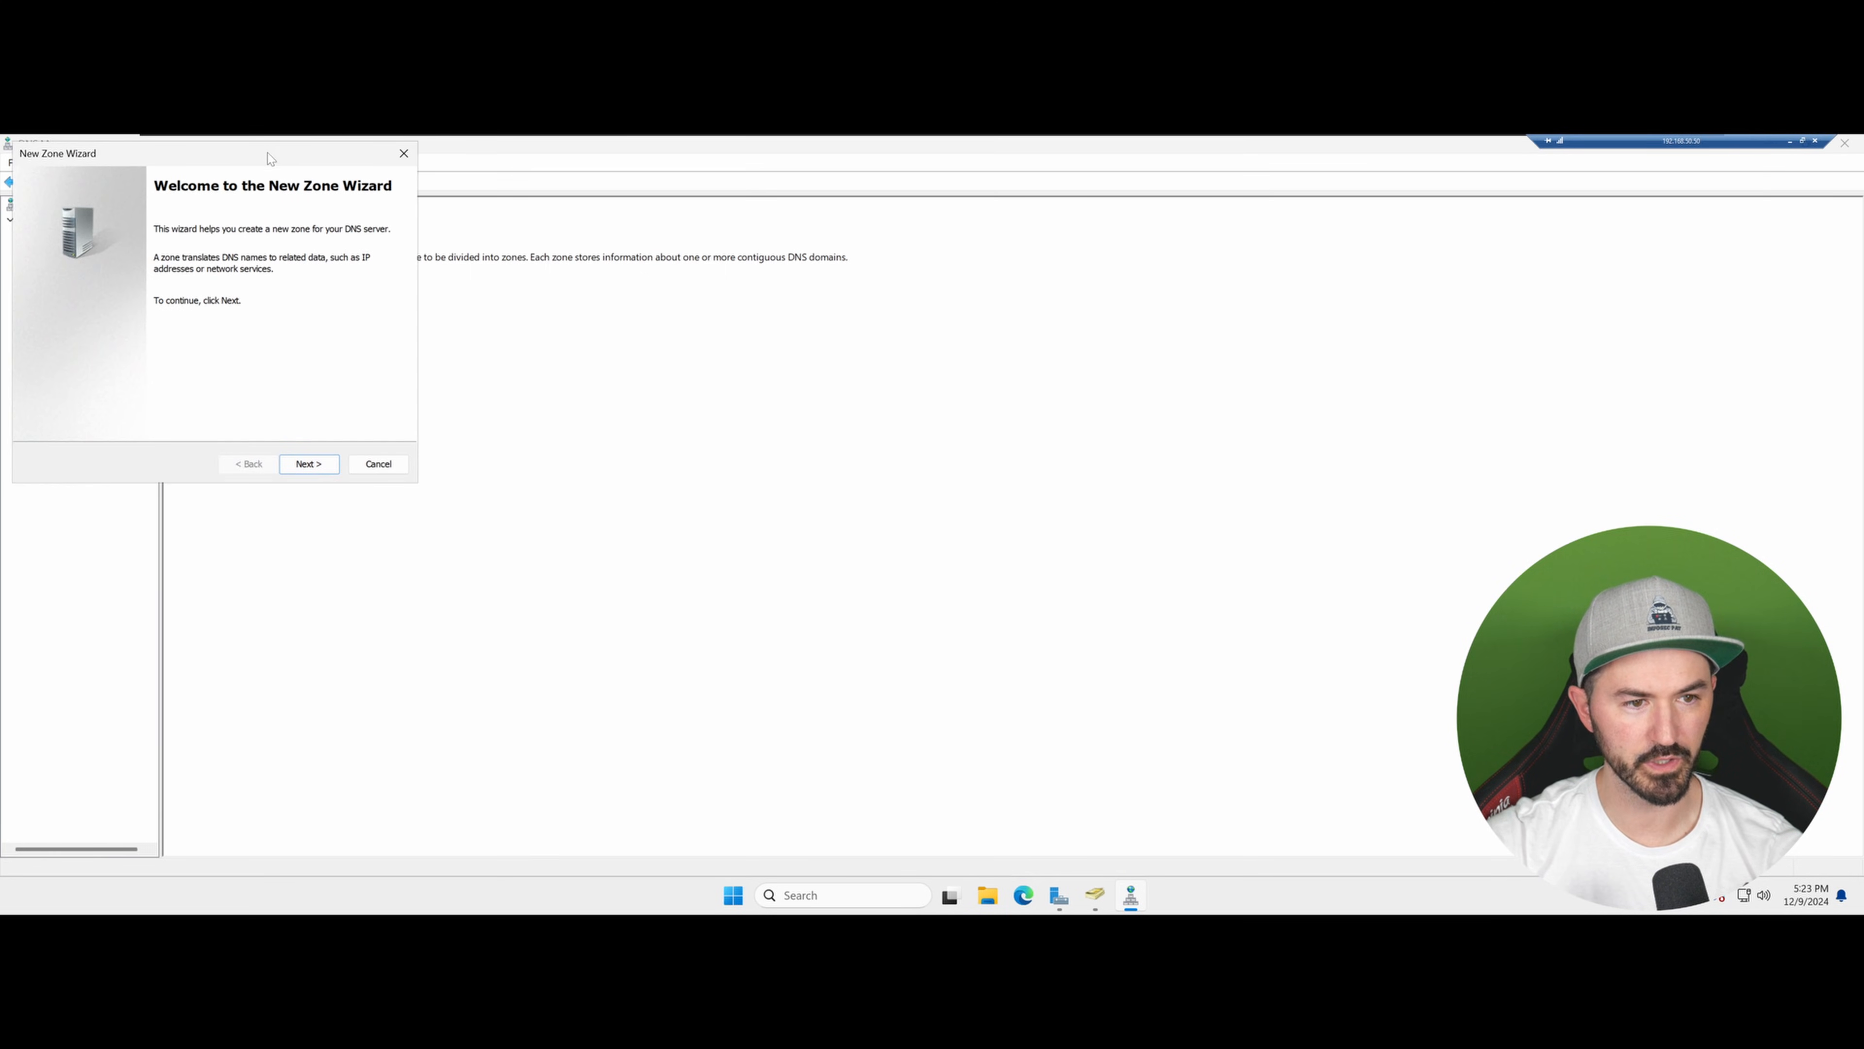
left_click_drag(277, 152, 623, 316)
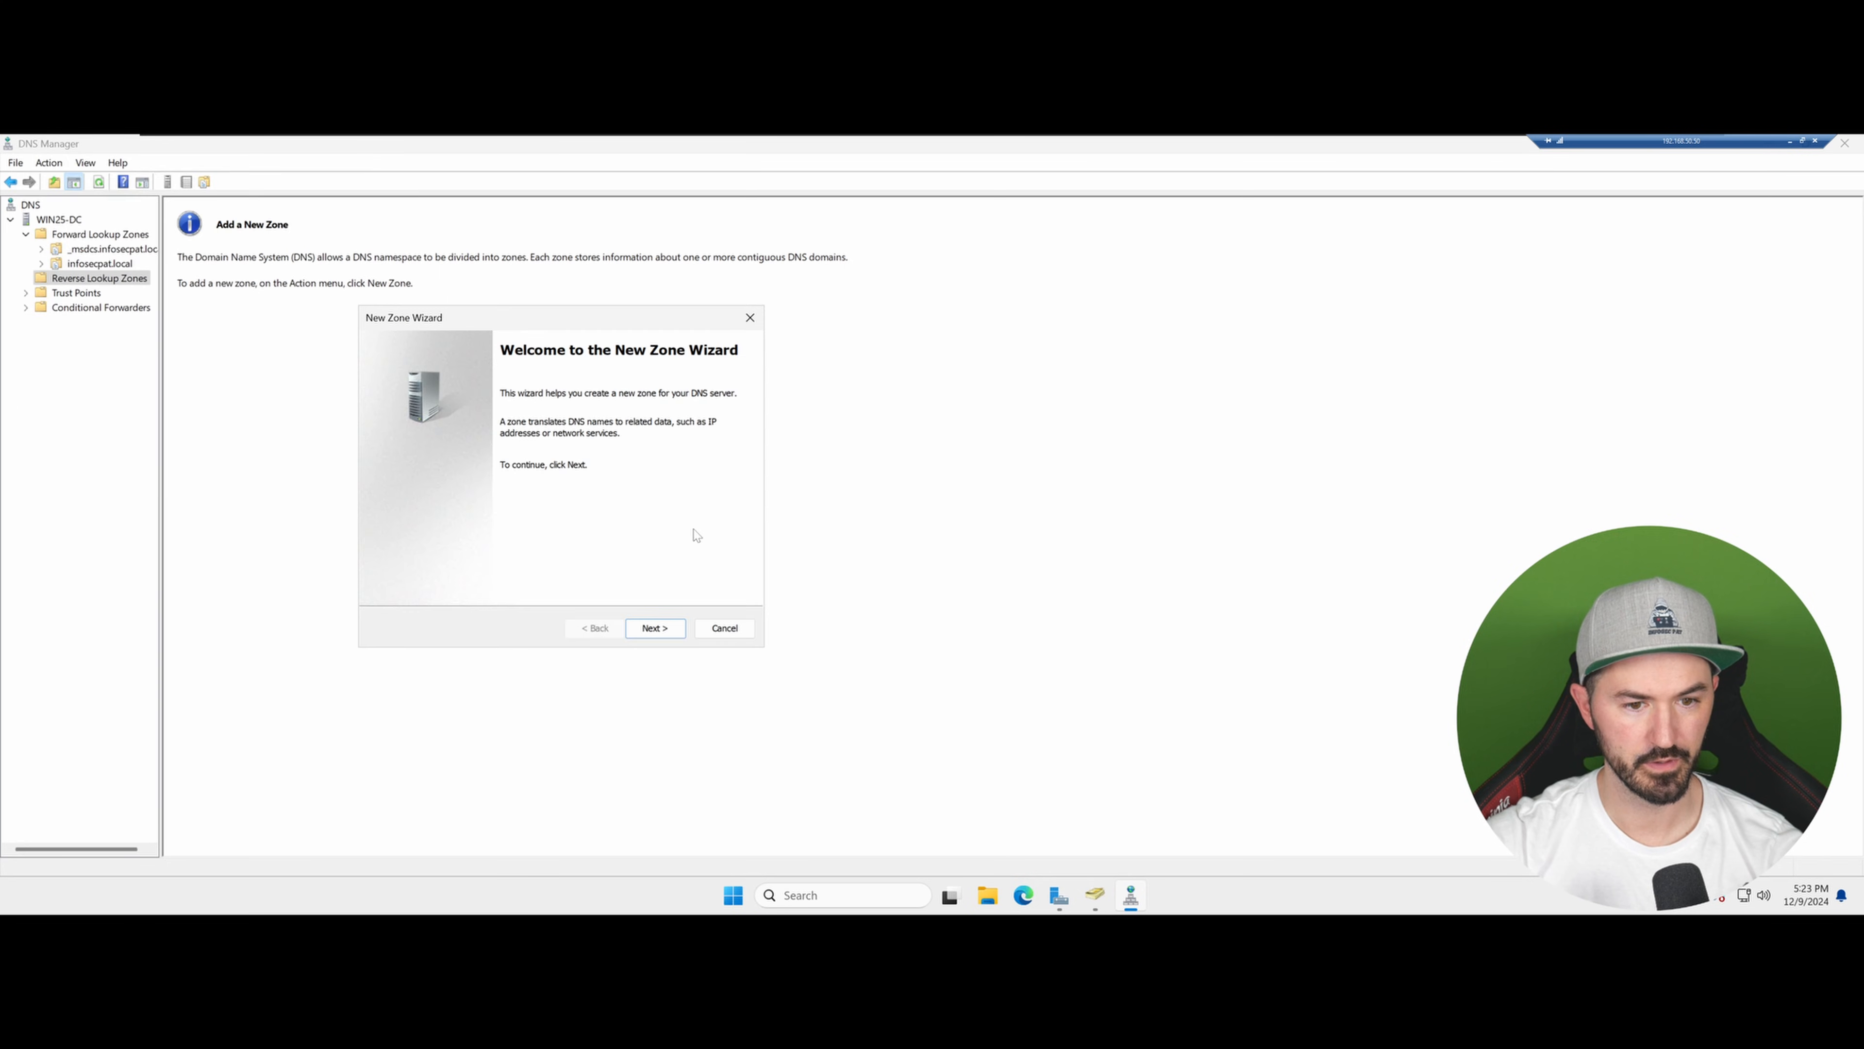
left_click(644, 634)
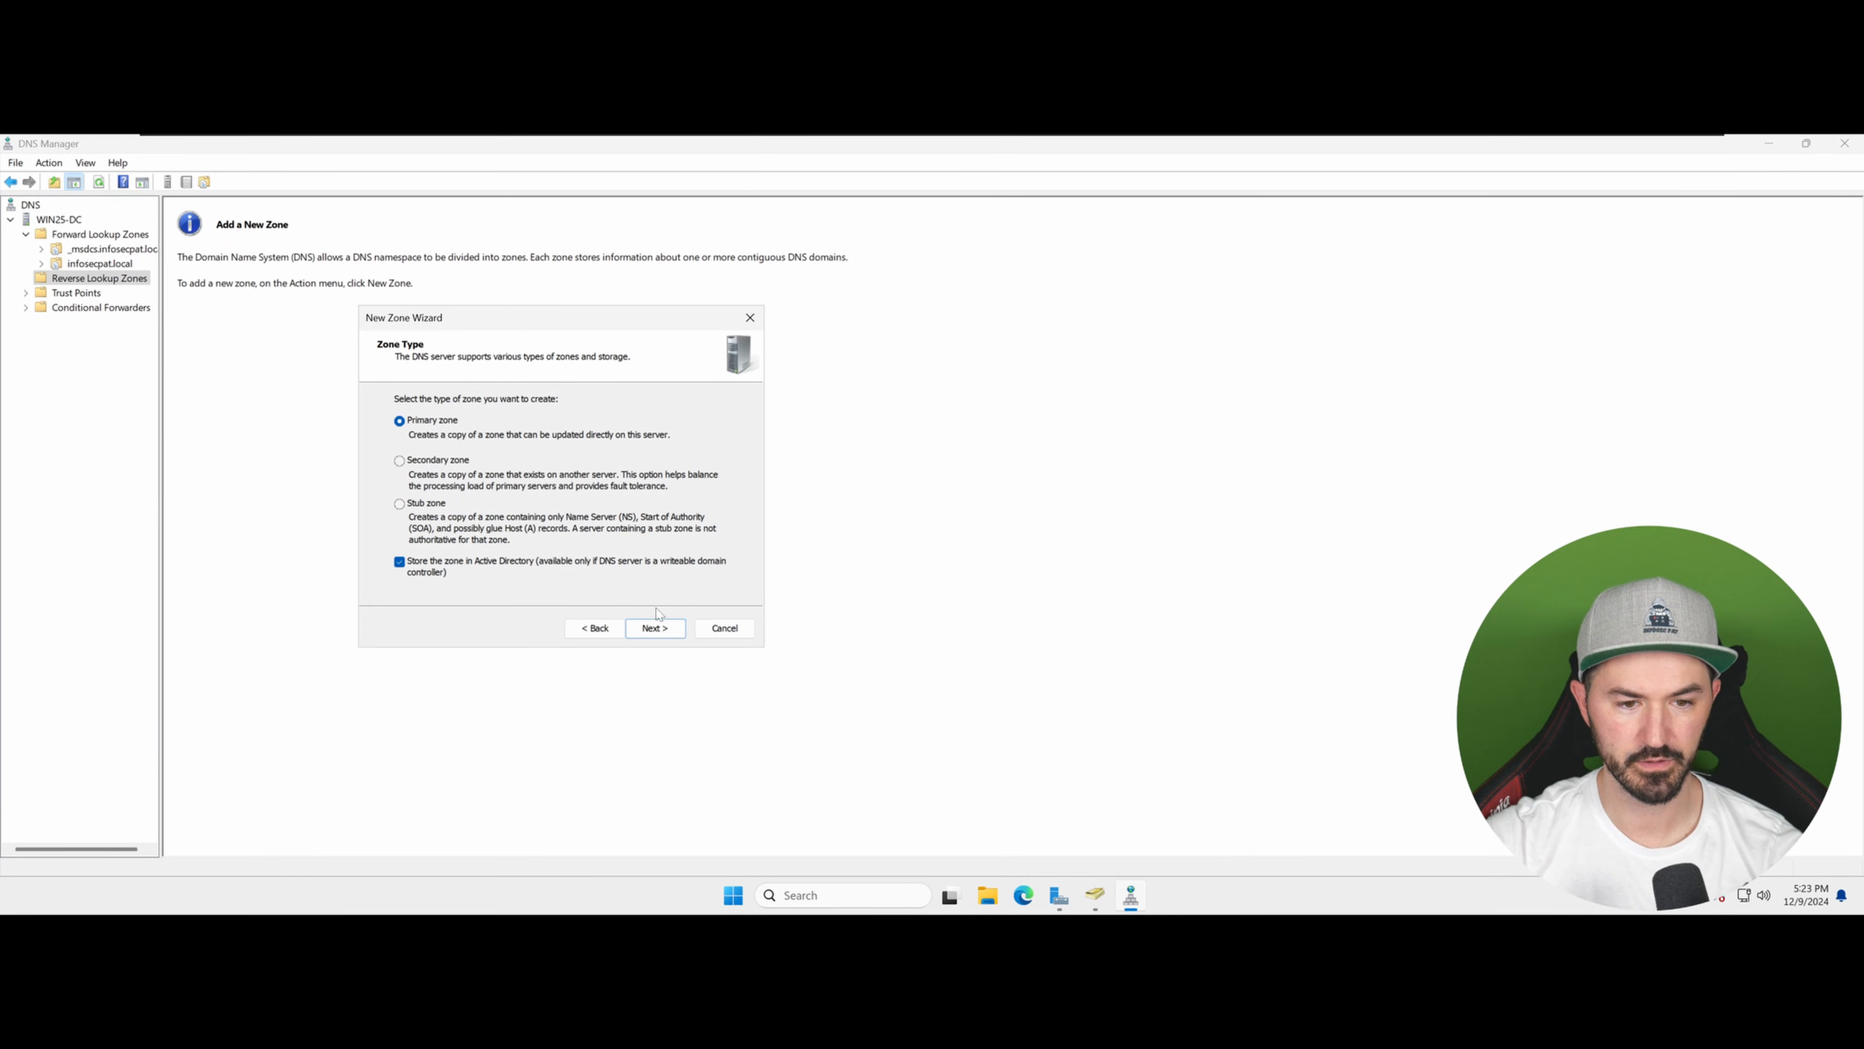
left_click(657, 633)
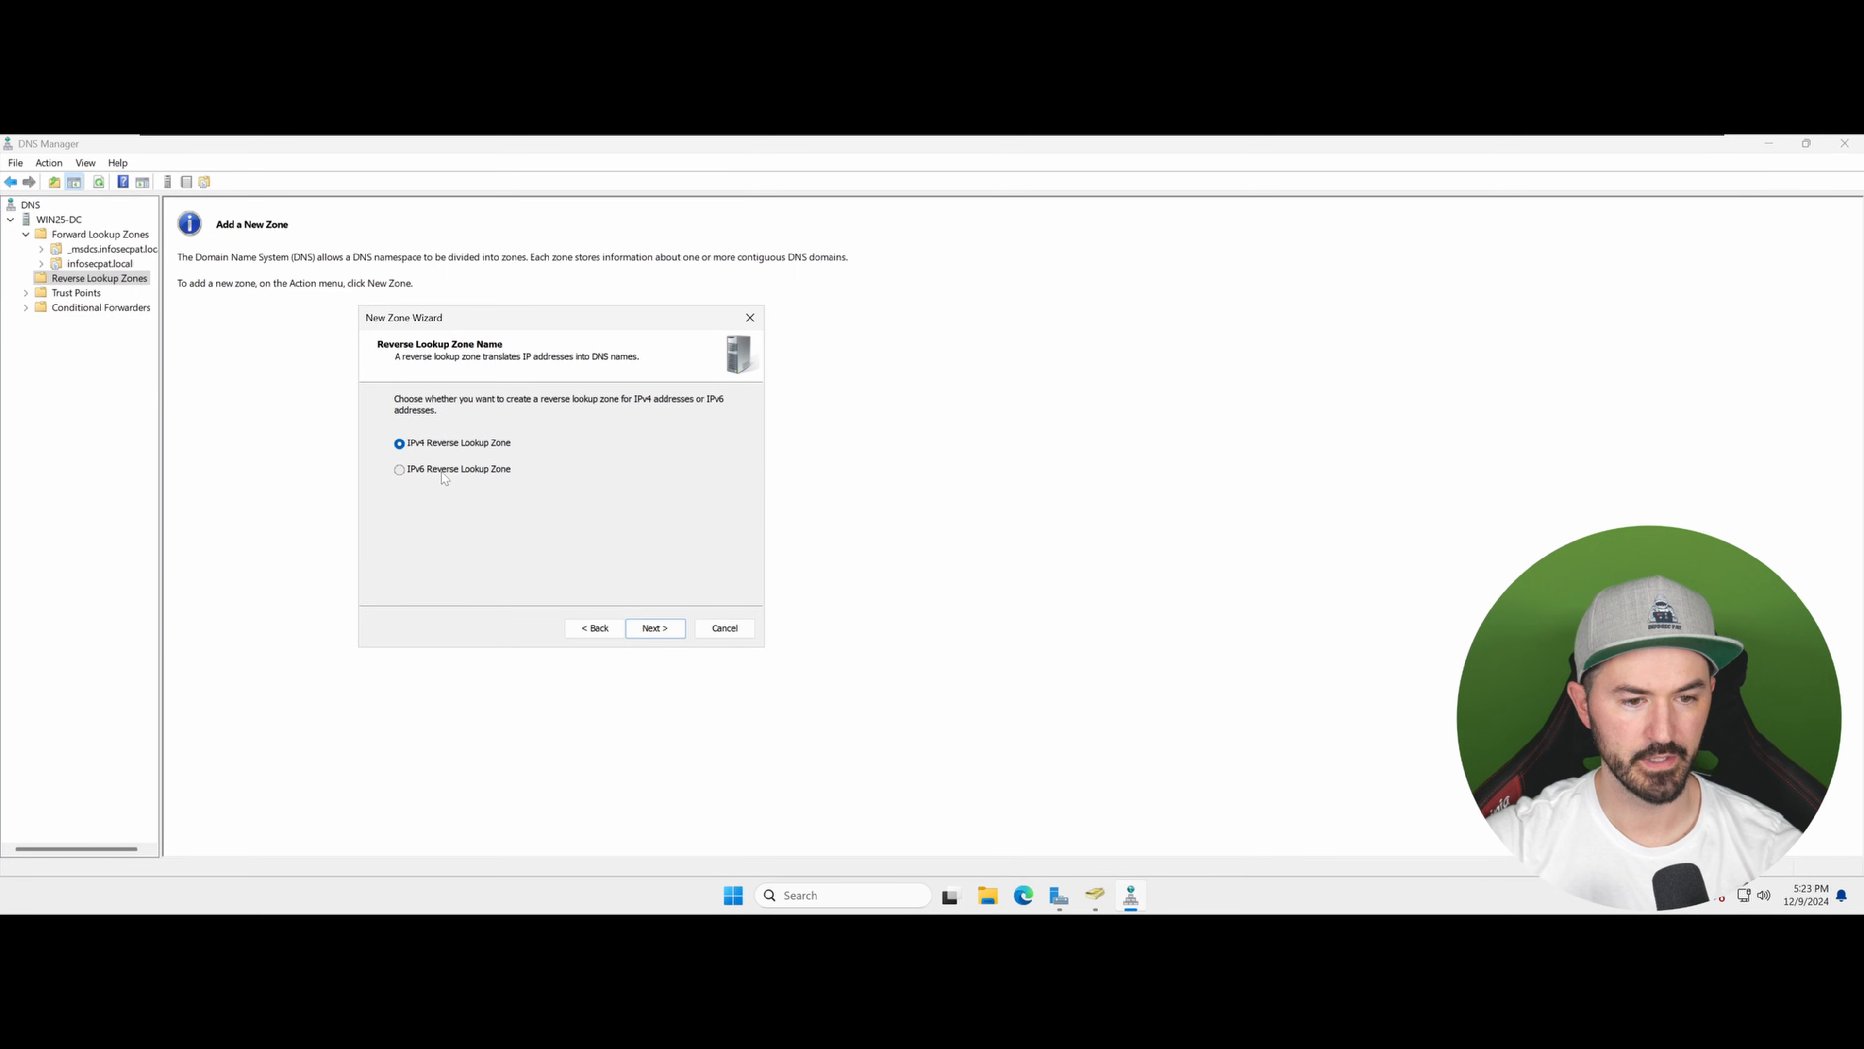
left_click(655, 628)
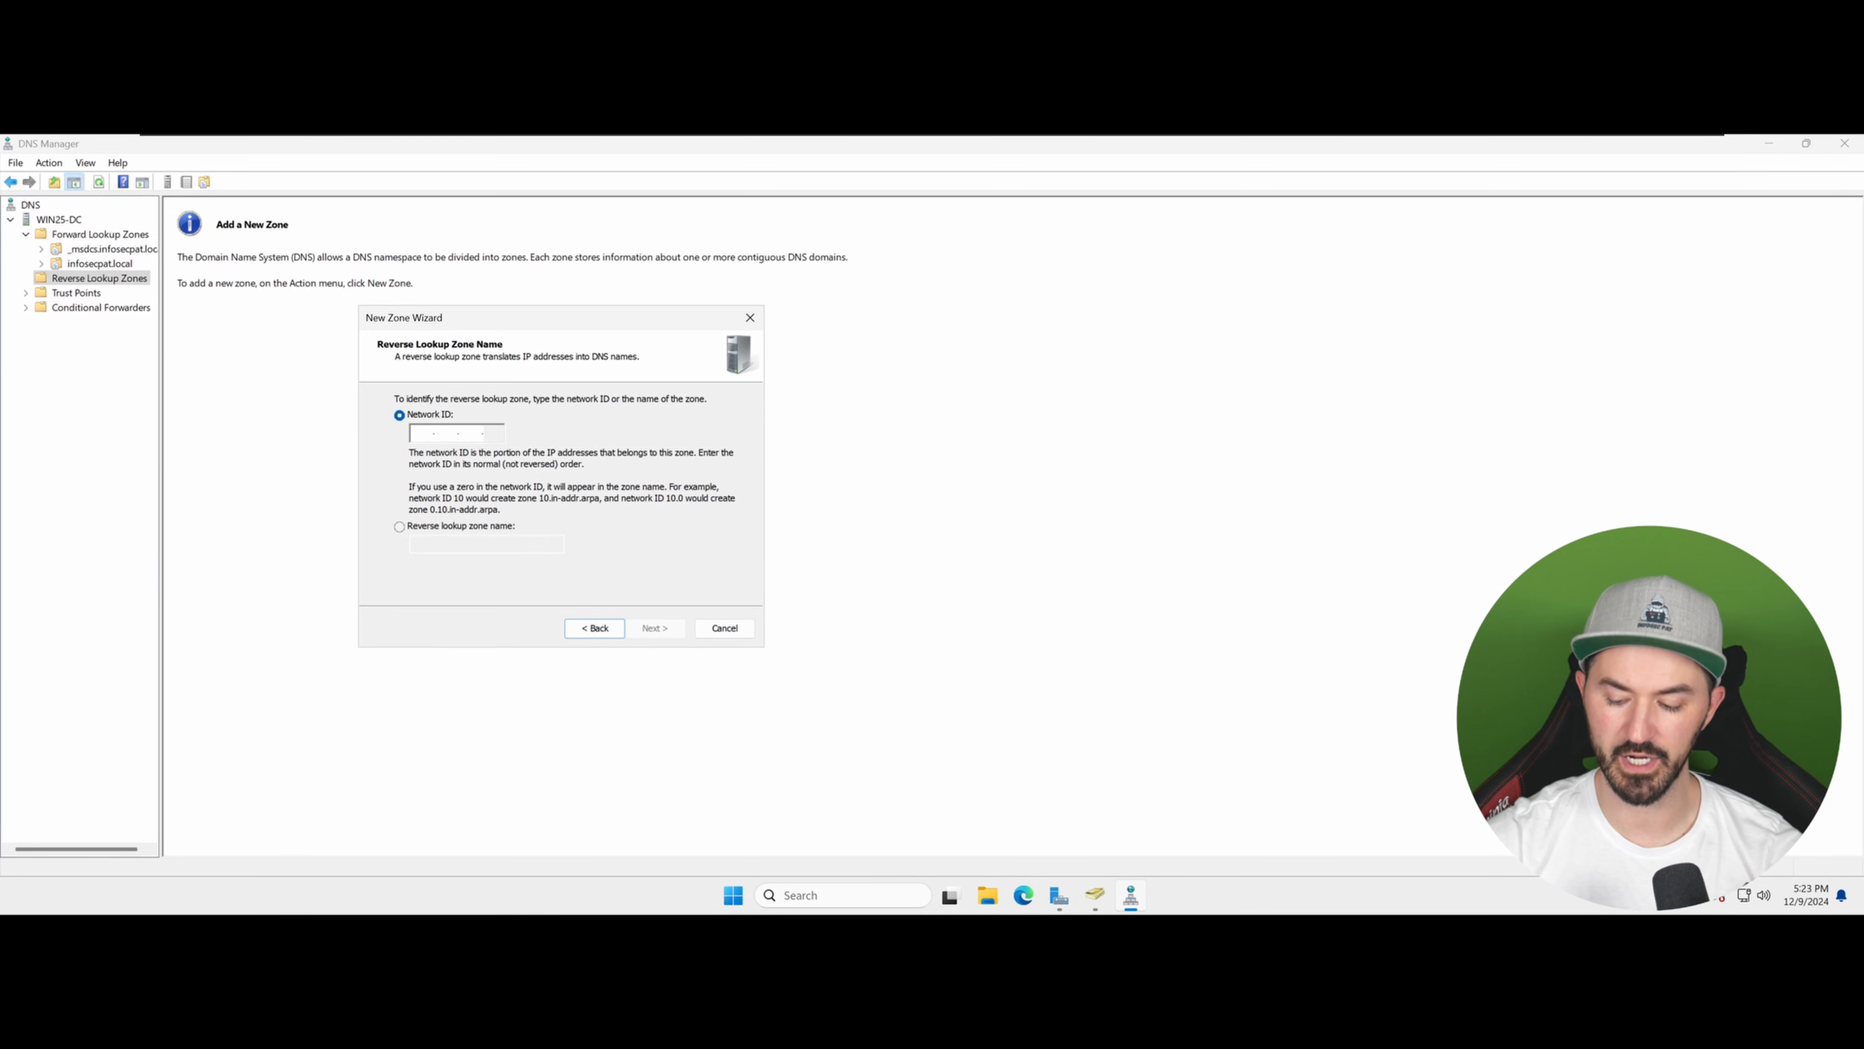
Step: Set the reverse lookup zone's network ID to 192.168.222 and continue
type("192.168.222.")
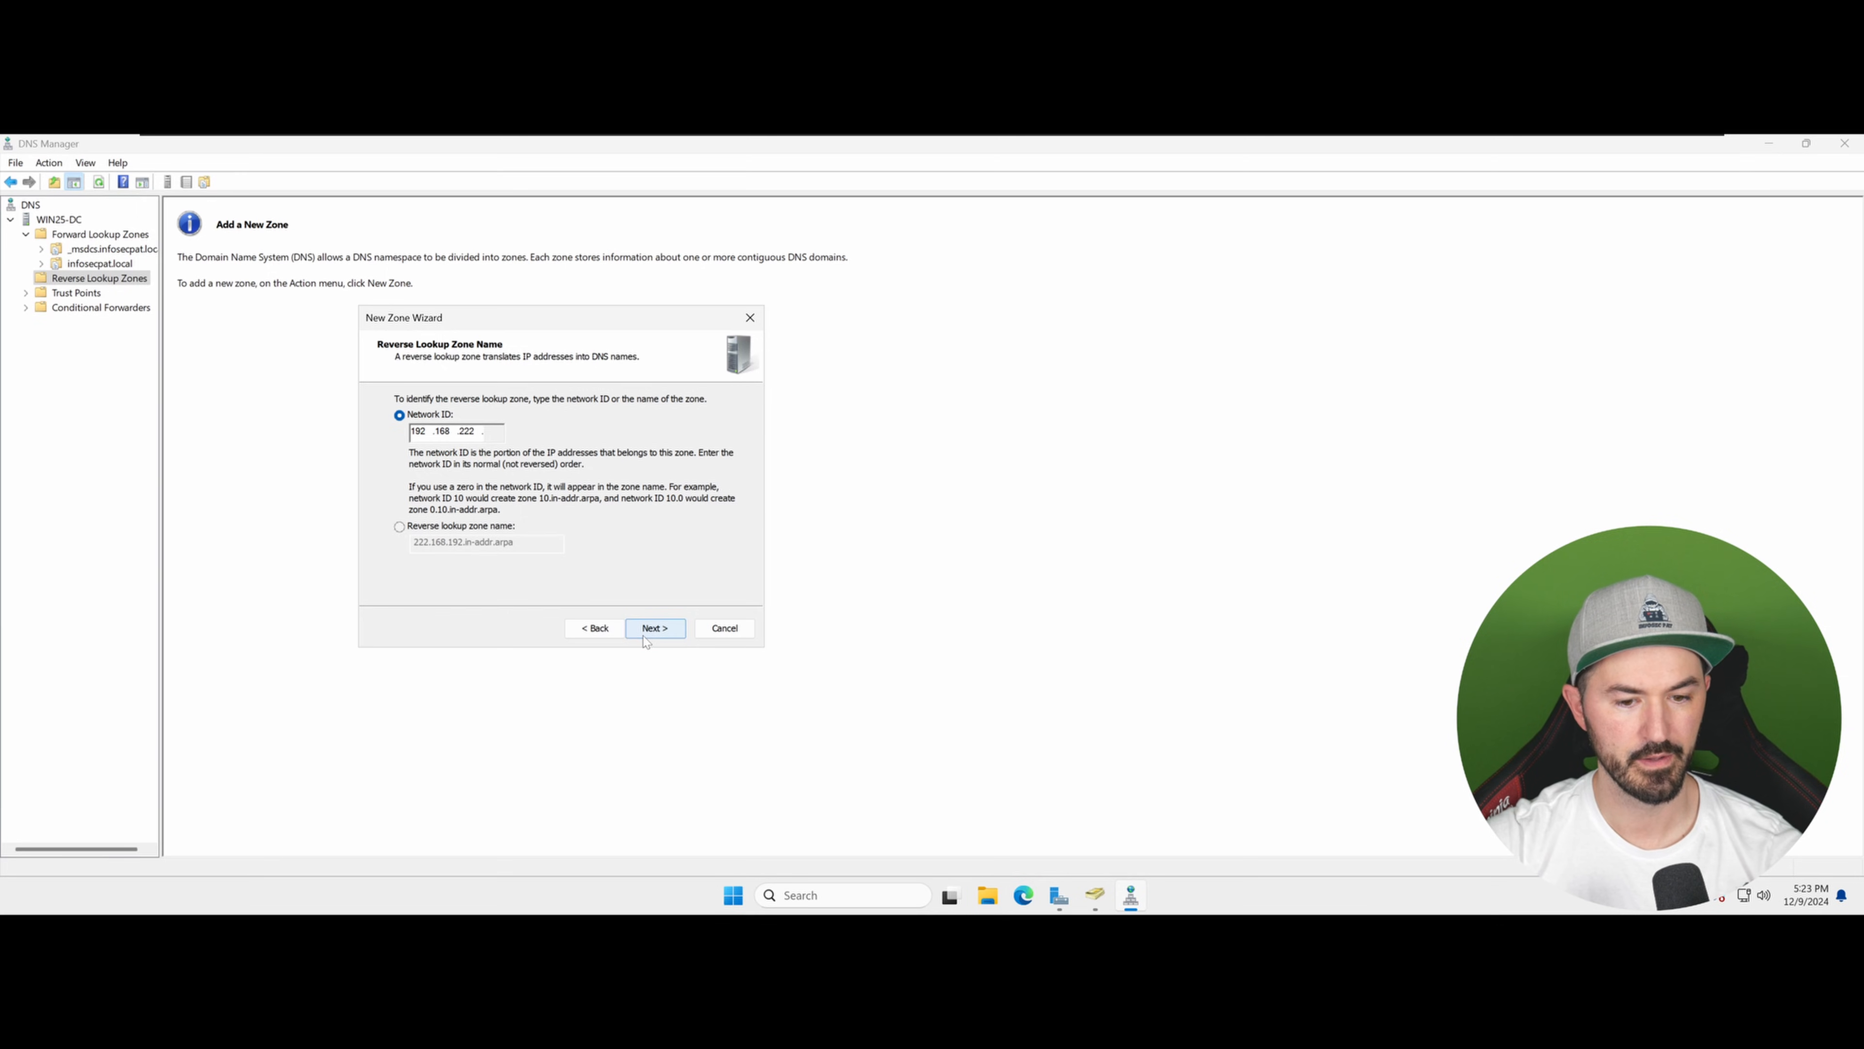
left_click(660, 630)
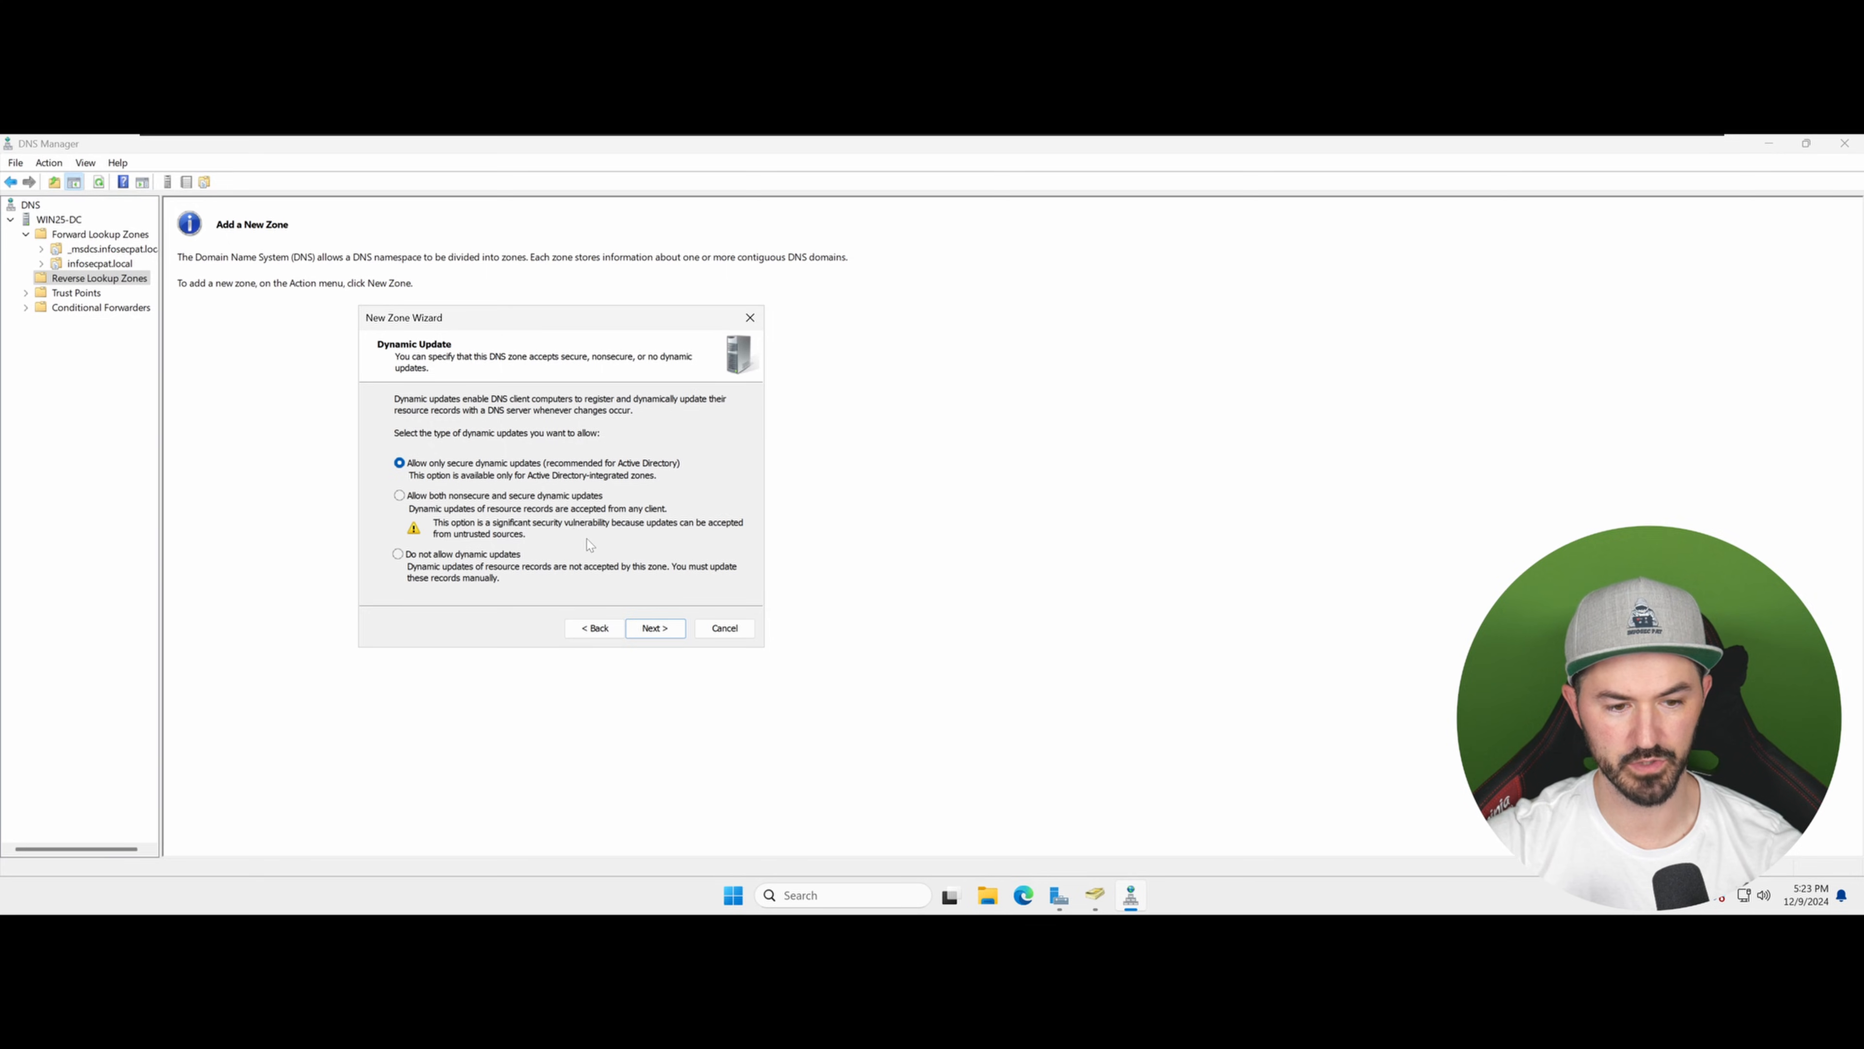
Step: Keep secure-only dynamic updates and finish creating the reverse lookup zone
left_click(649, 630)
left_click(655, 629)
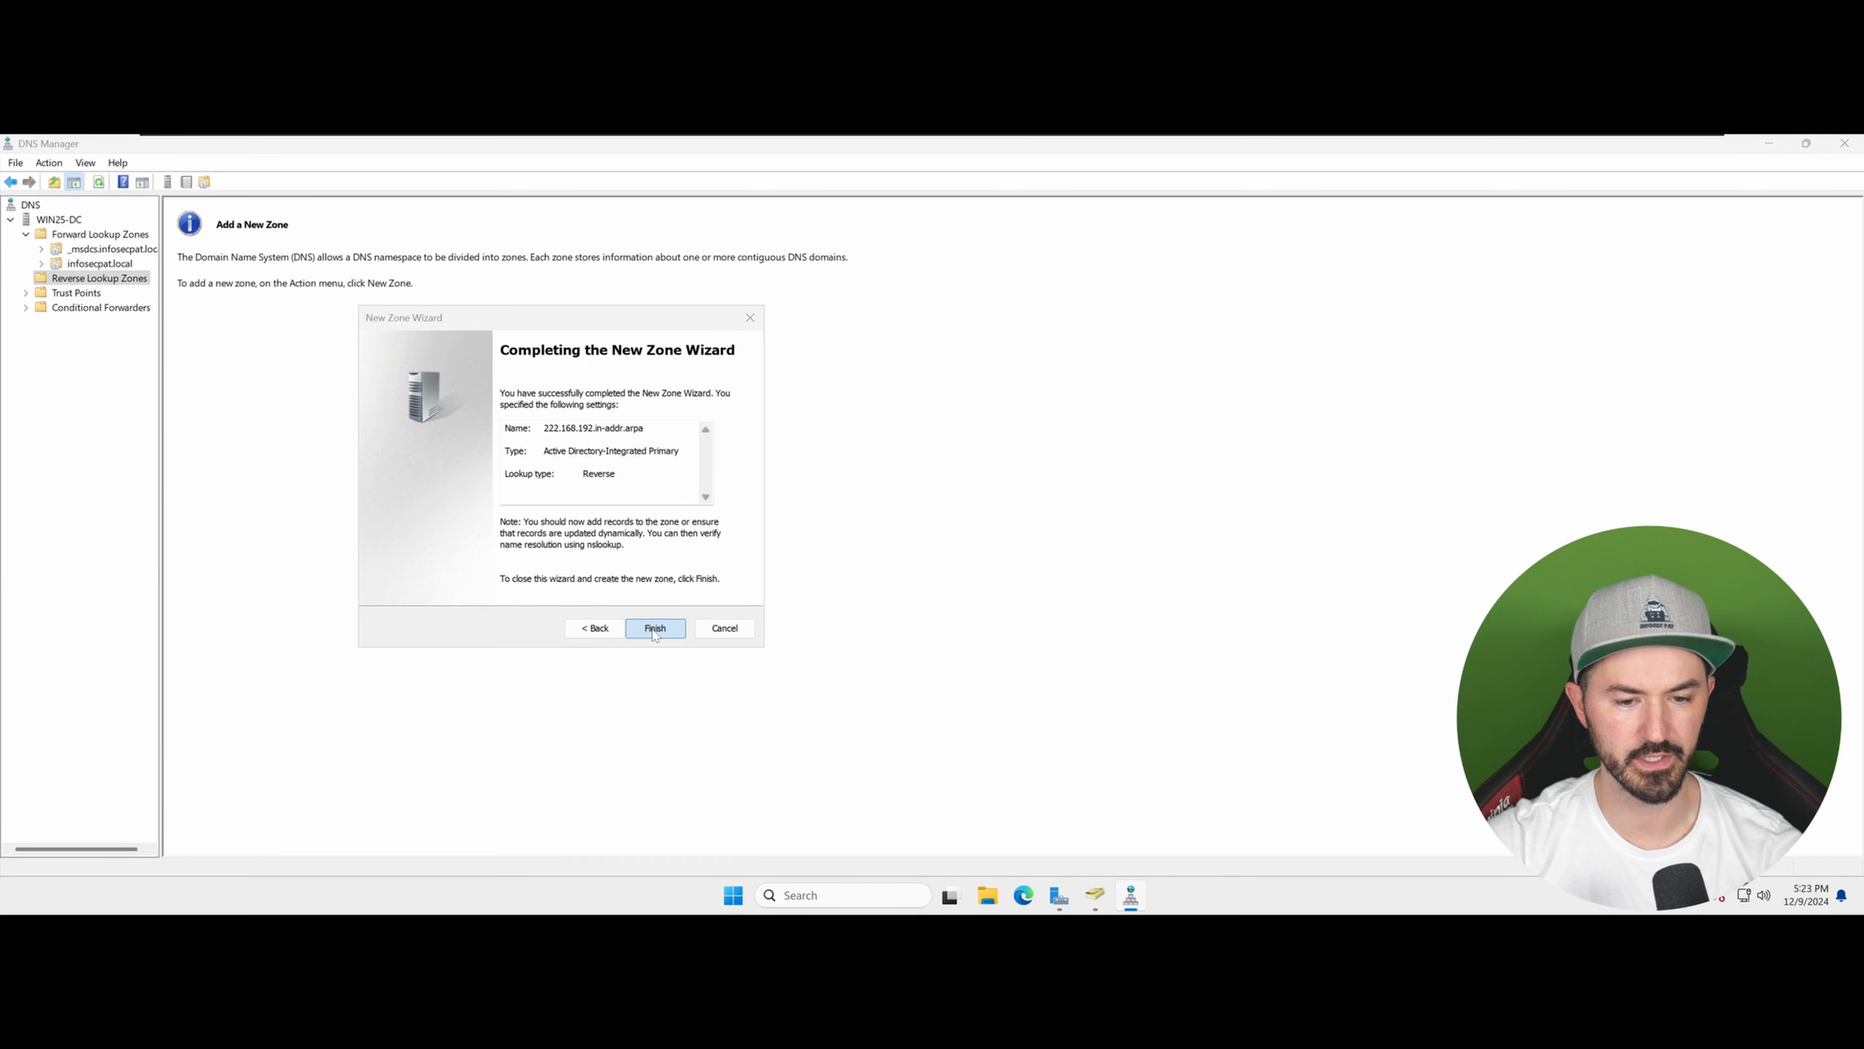
Step: Open the new 222.168.192.in-addr.arpa reverse lookup zone to view its records
left_click(244, 225)
right_click(244, 226)
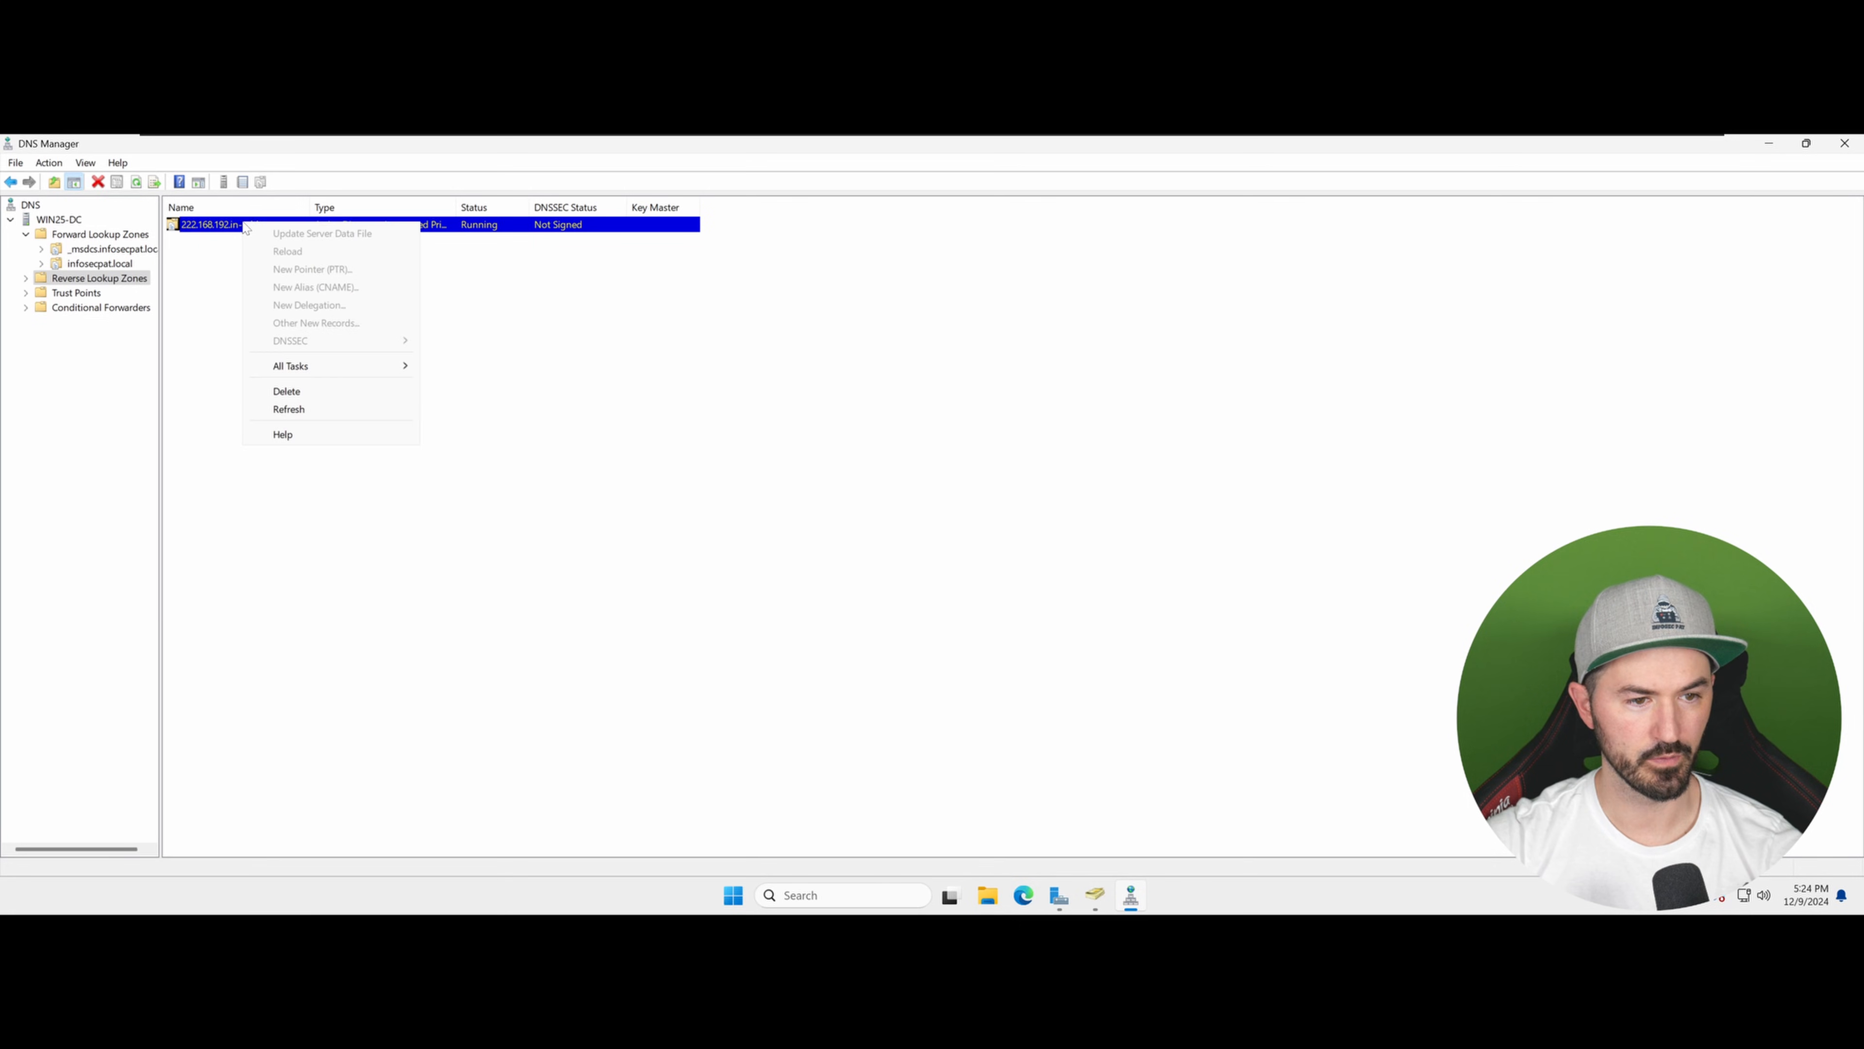
double_click(238, 226)
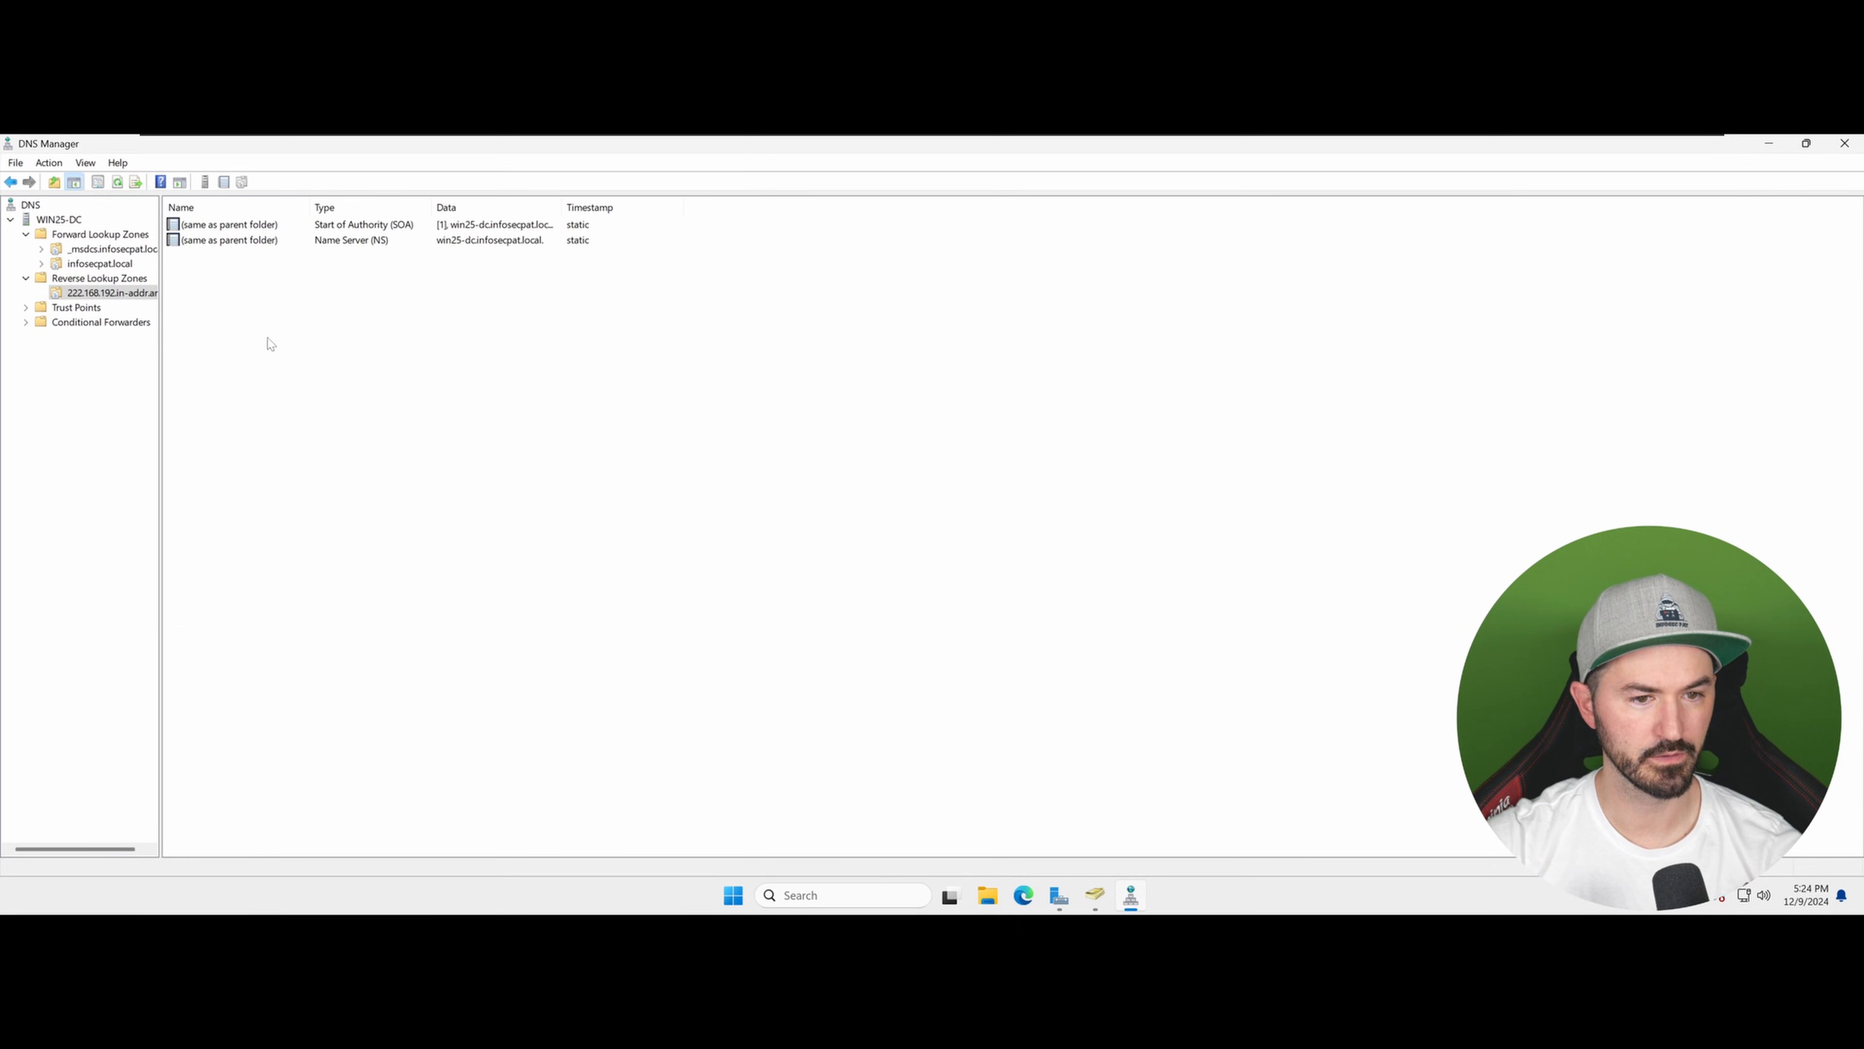
Step: Enable updating the associated pointer (PTR) record in the win25-dc host record properties of infosecpat.local
left_click(98, 266)
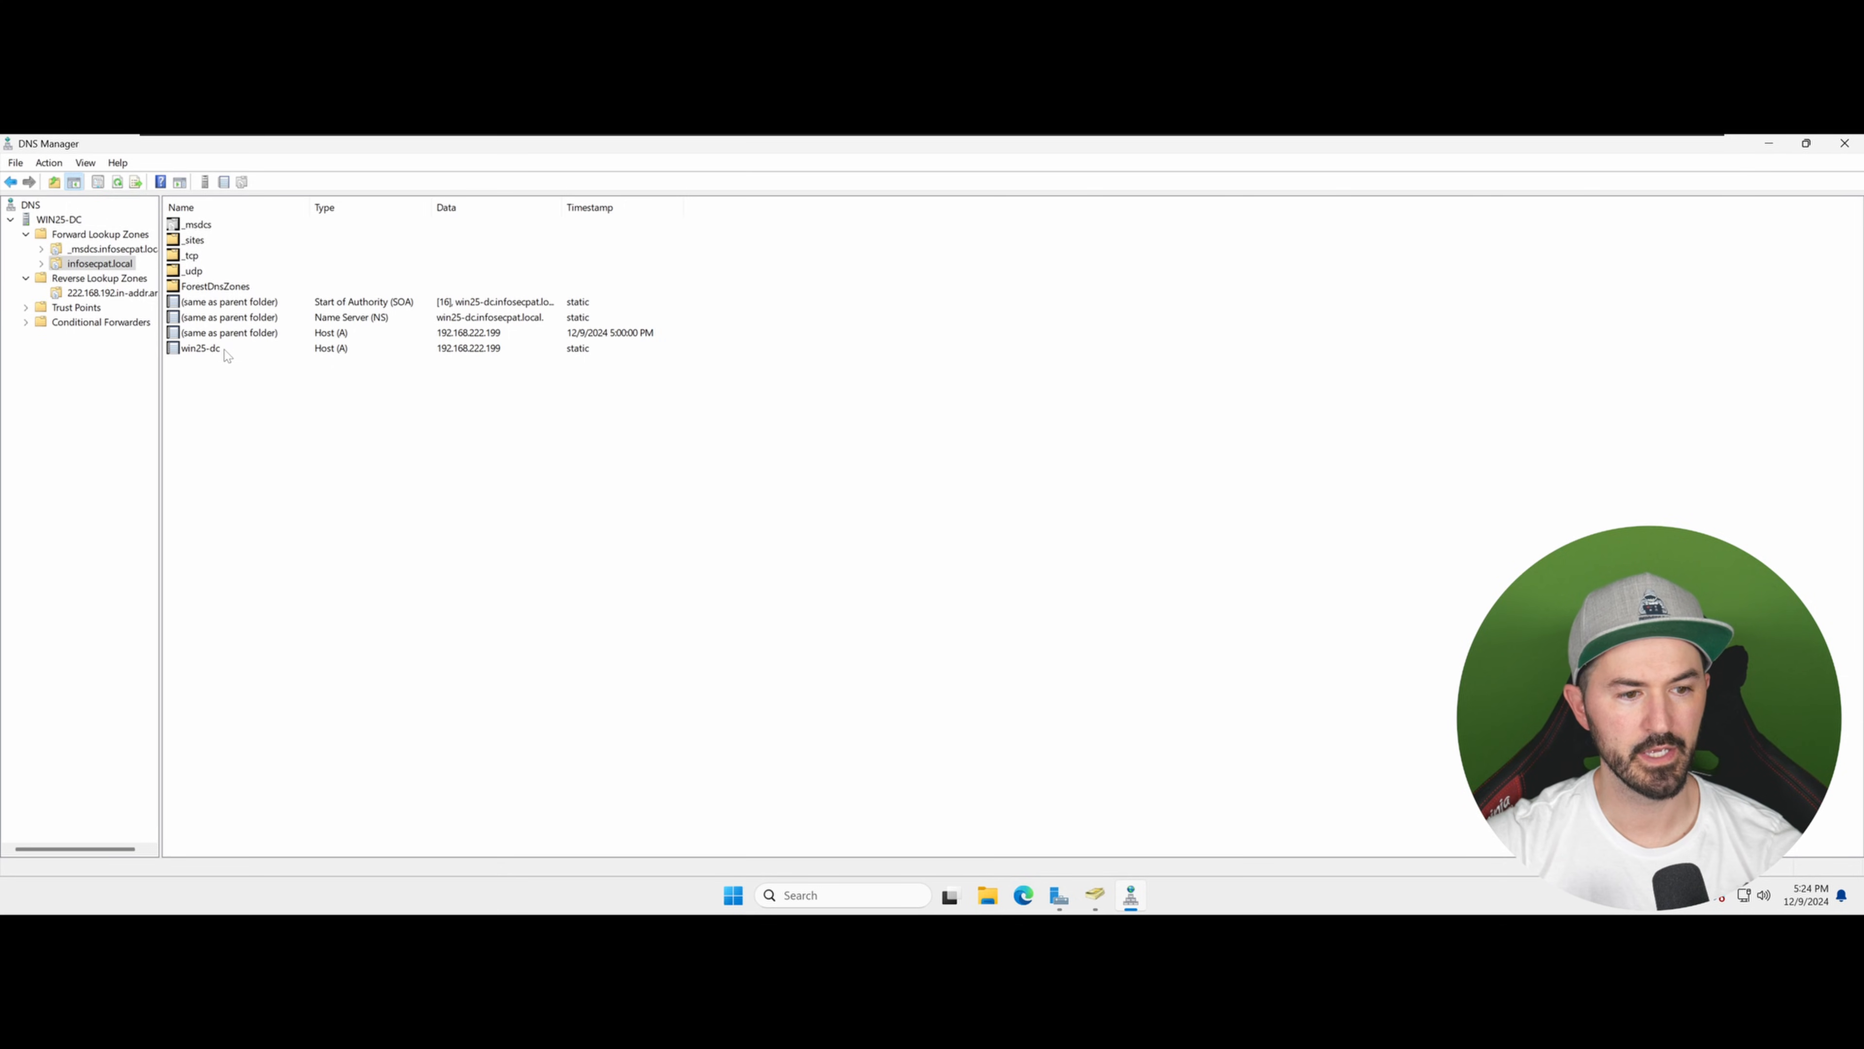
left_click(225, 349)
right_click(226, 351)
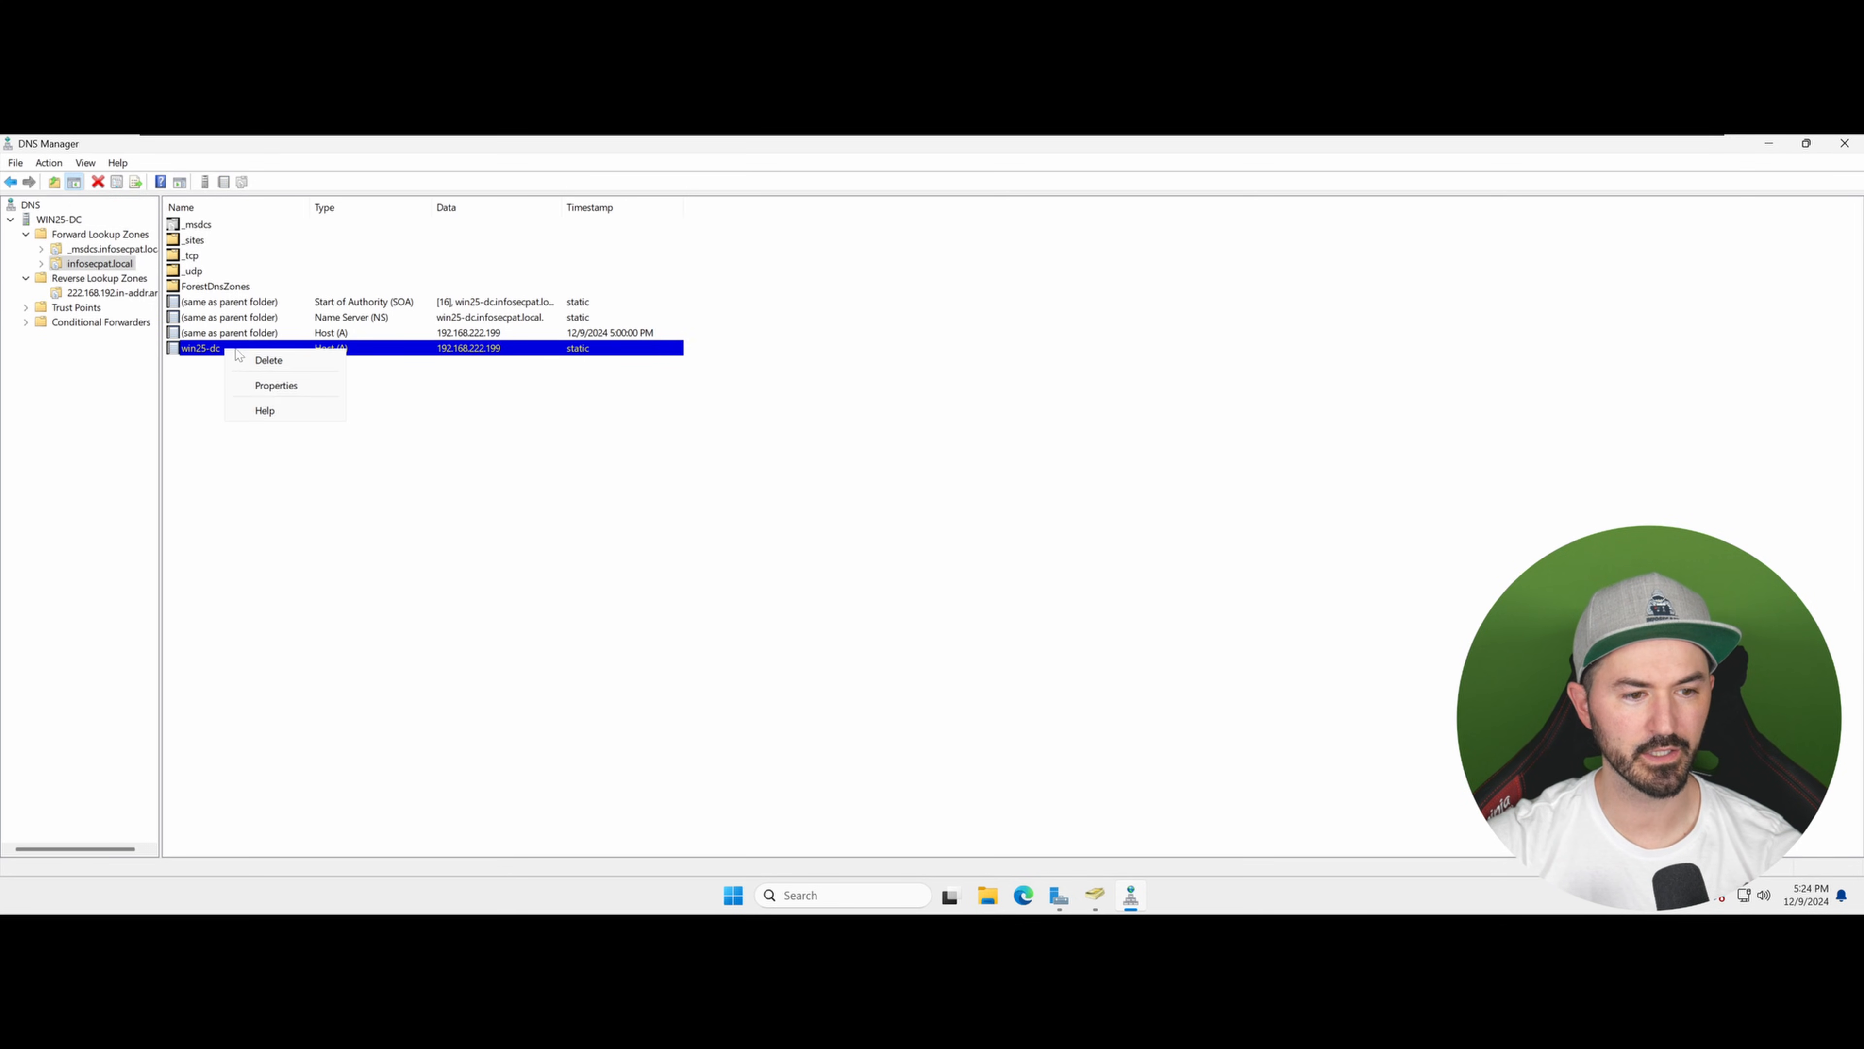
left_click(262, 389)
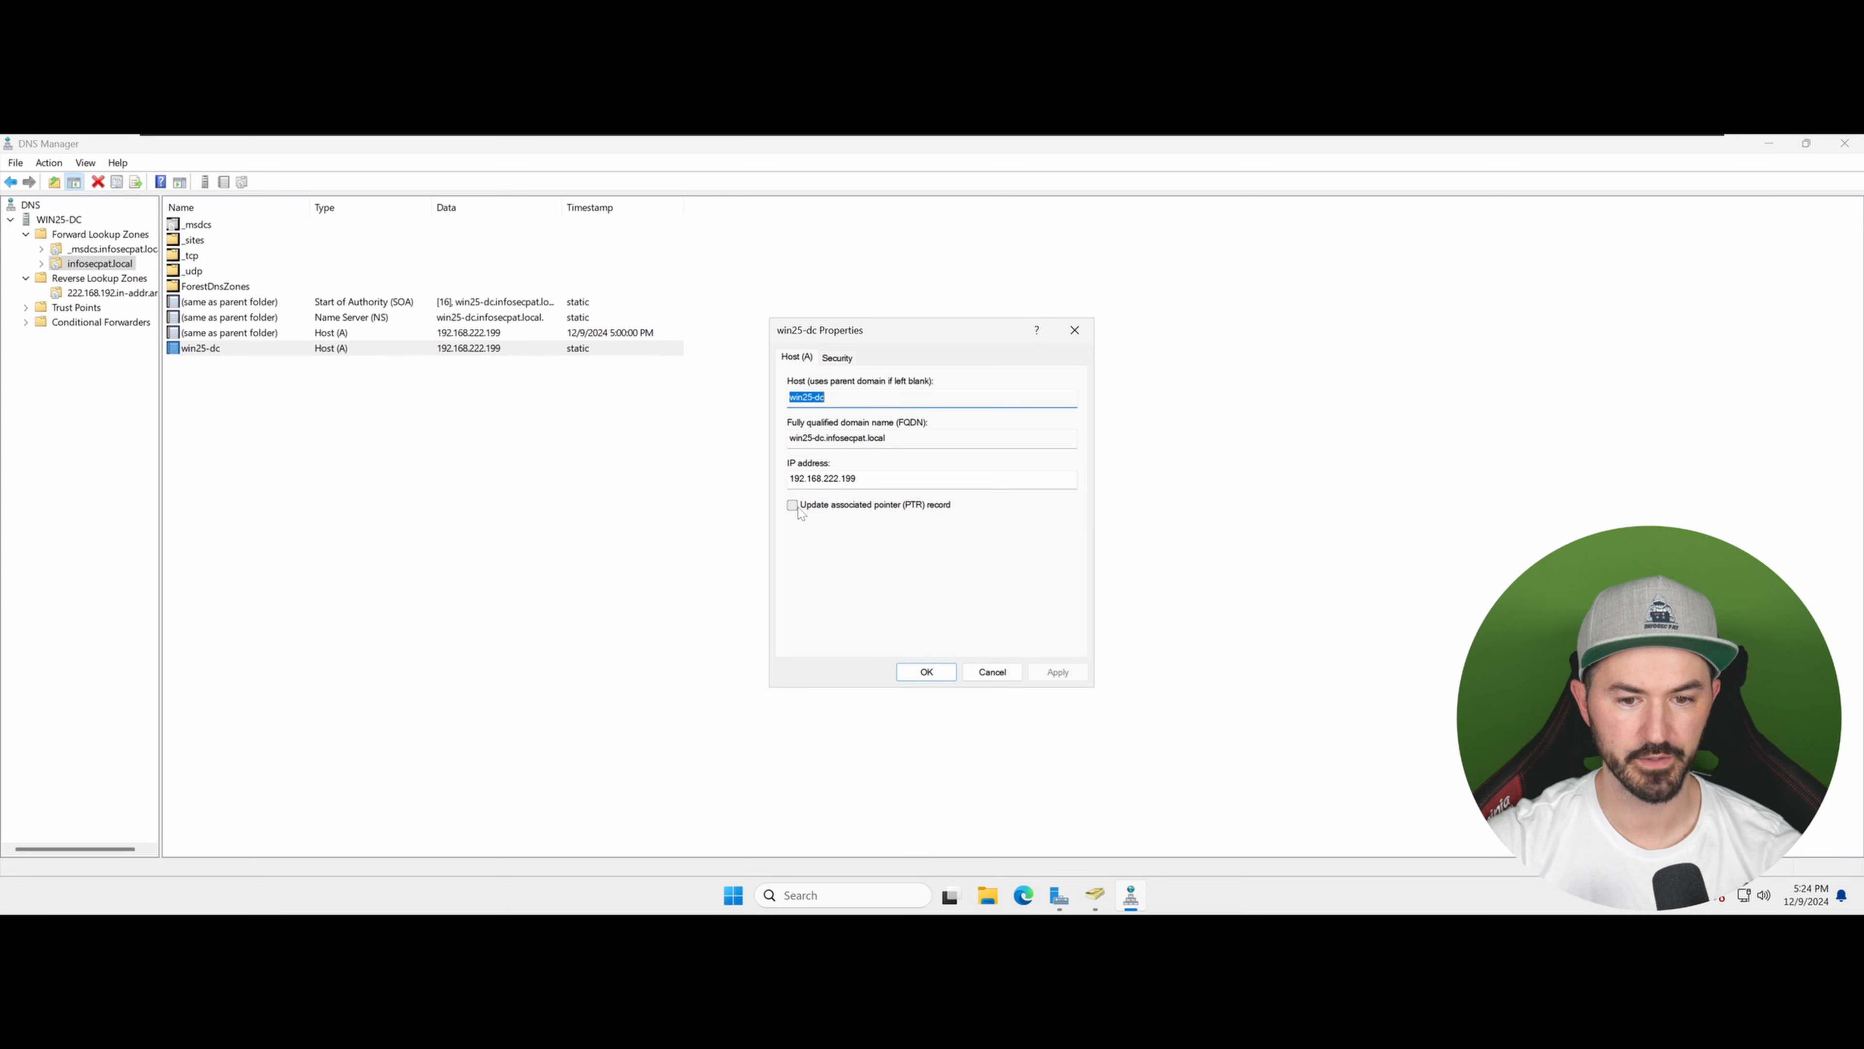
left_click(814, 507)
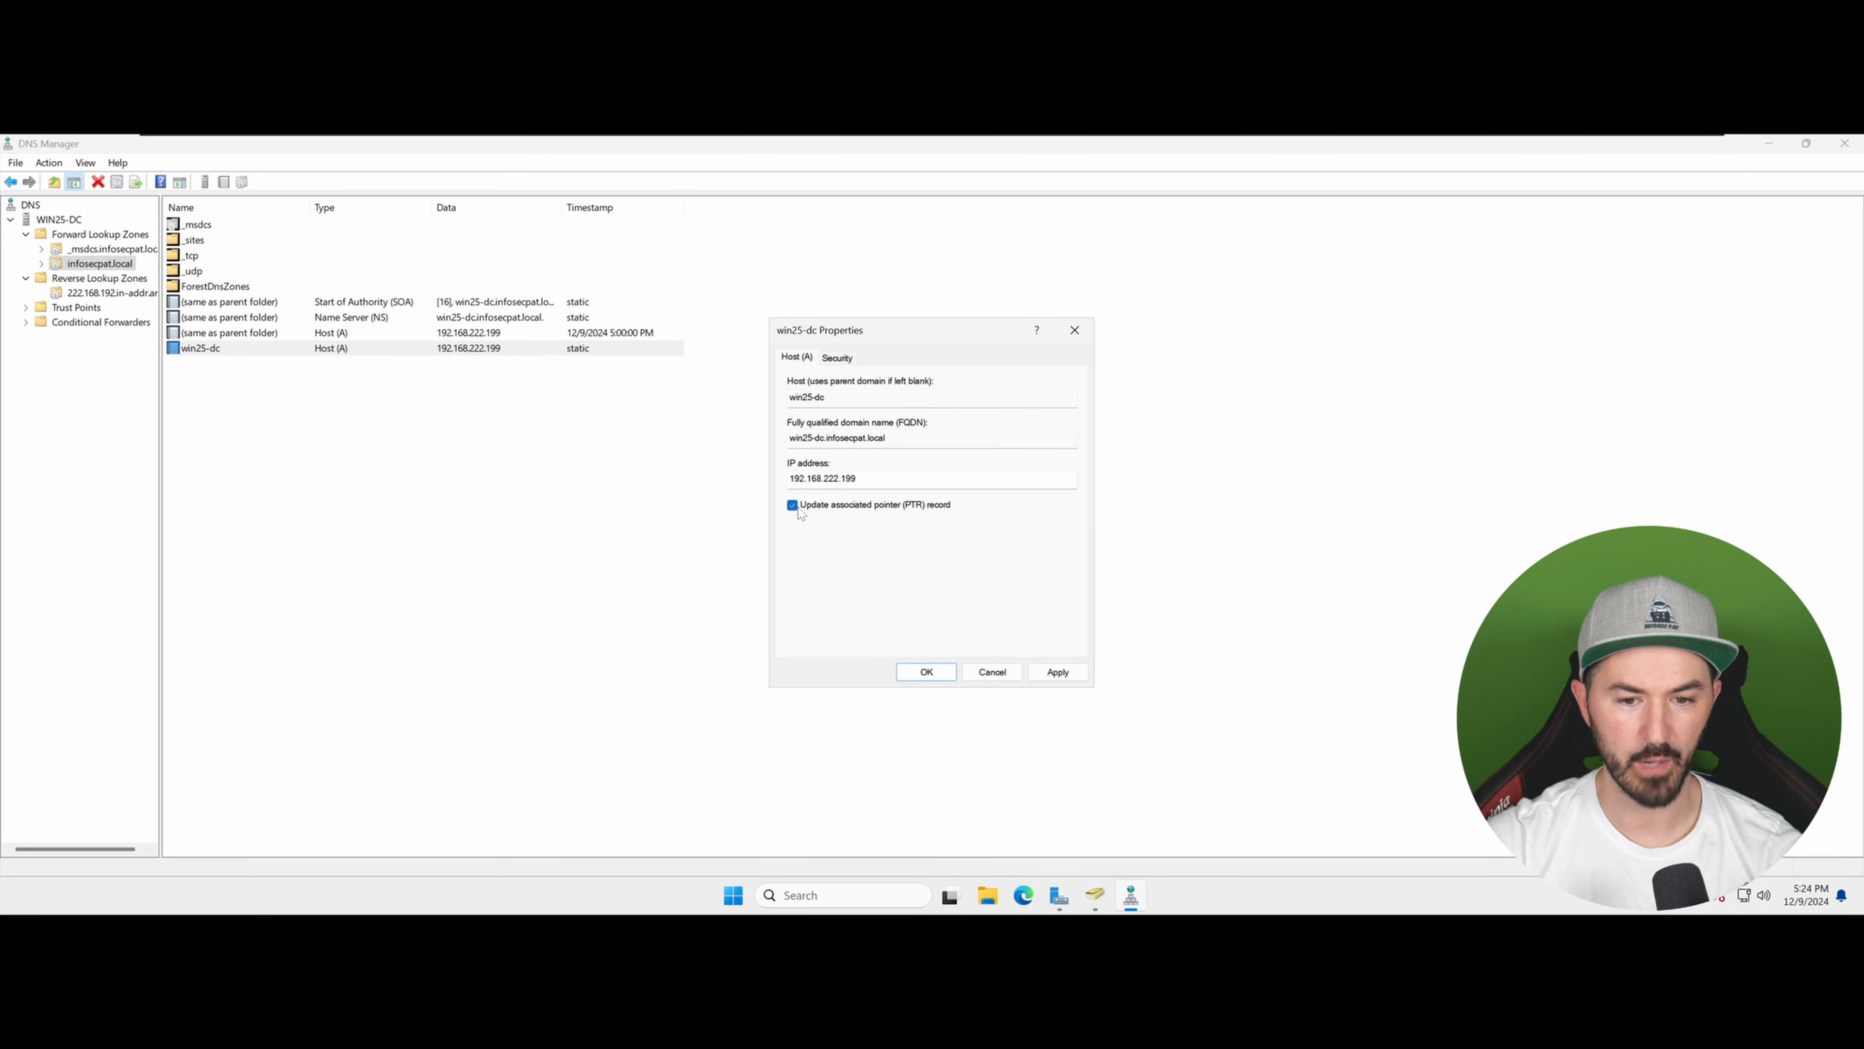
left_click(1057, 672)
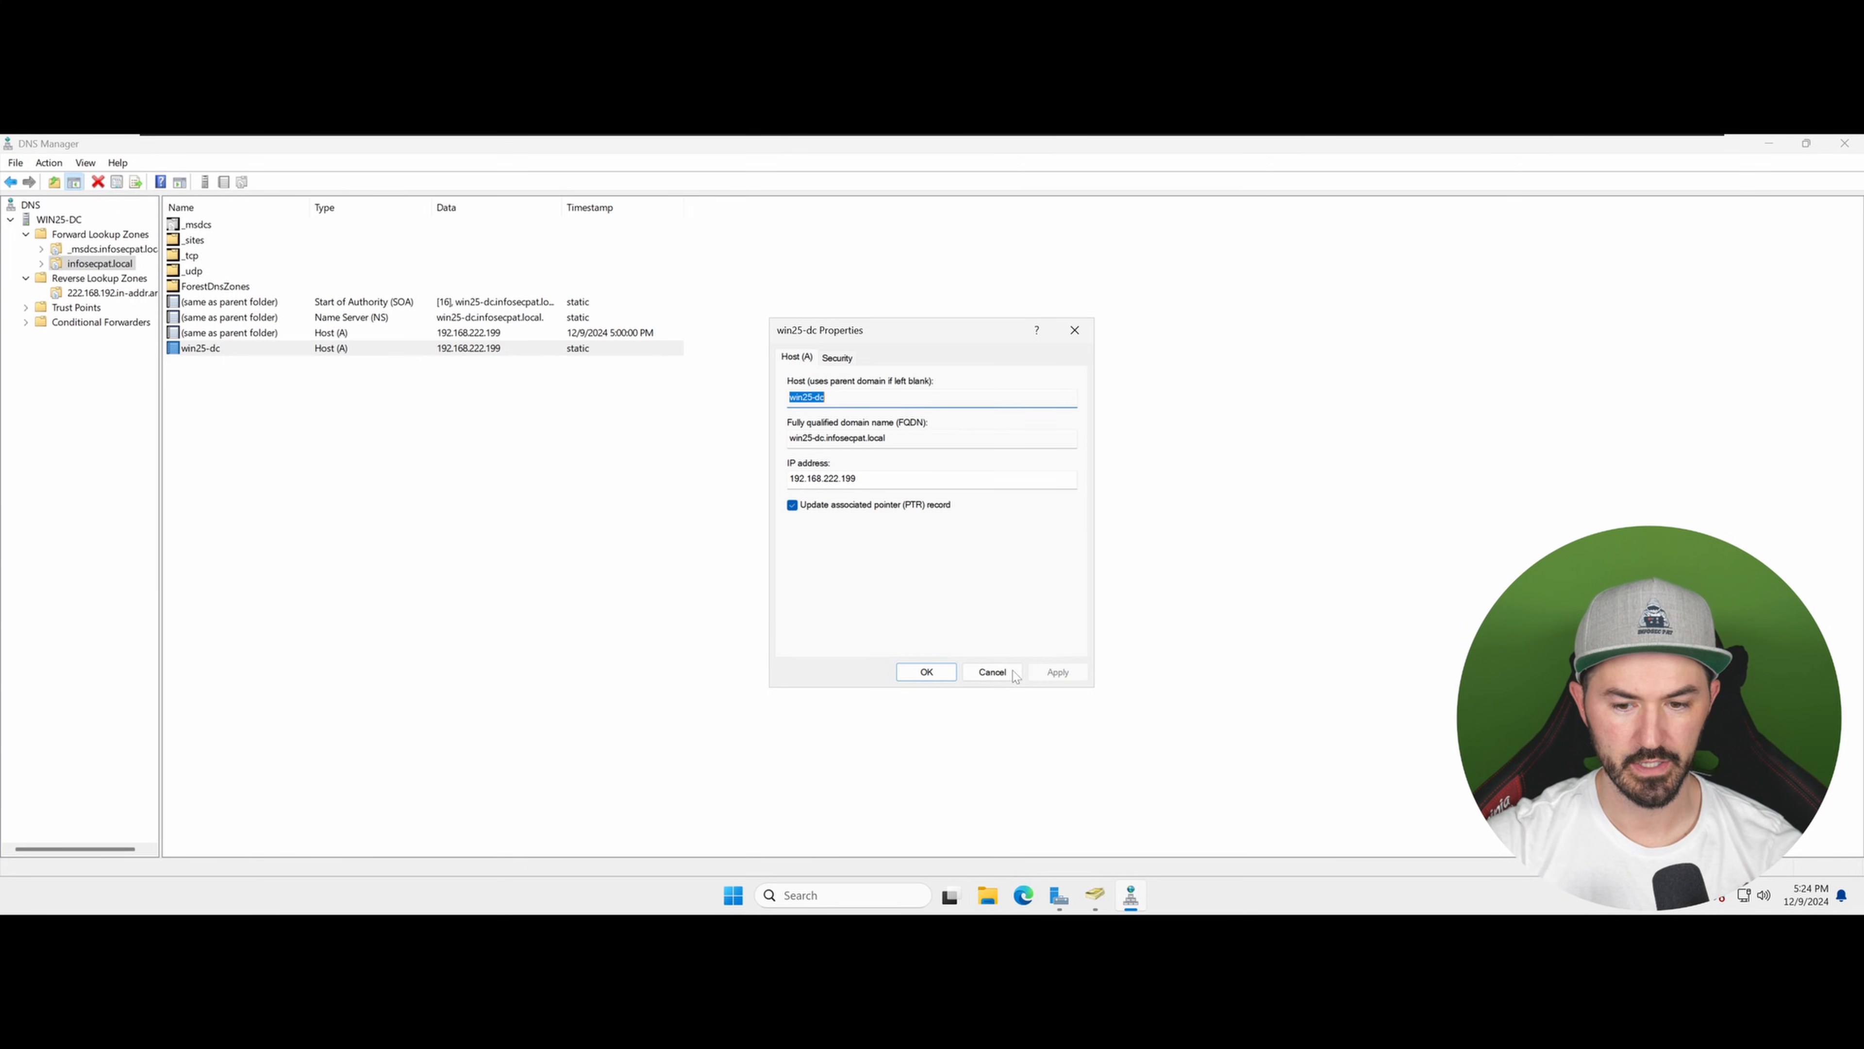
left_click(926, 672)
Step: Reload and refresh the reverse lookup zone to check for the win25-dc pointer record
left_click(118, 292)
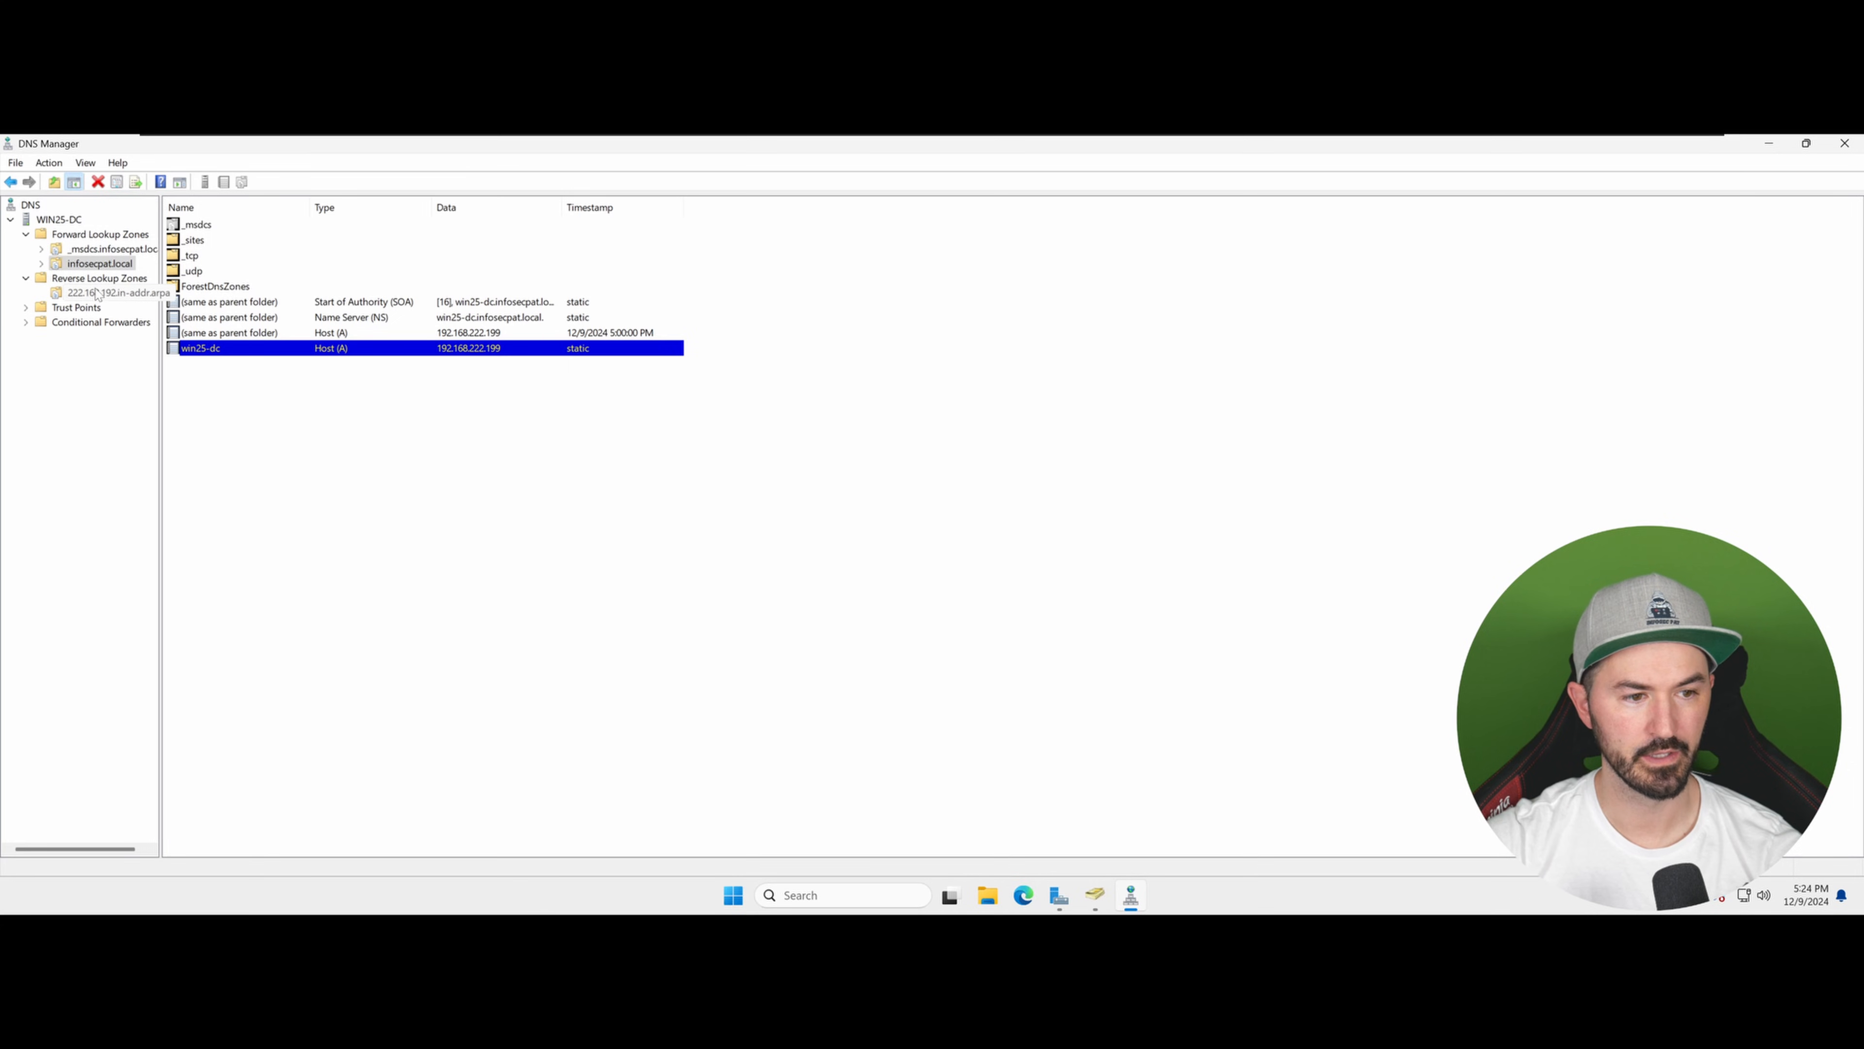
right_click(268, 335)
left_click(320, 364)
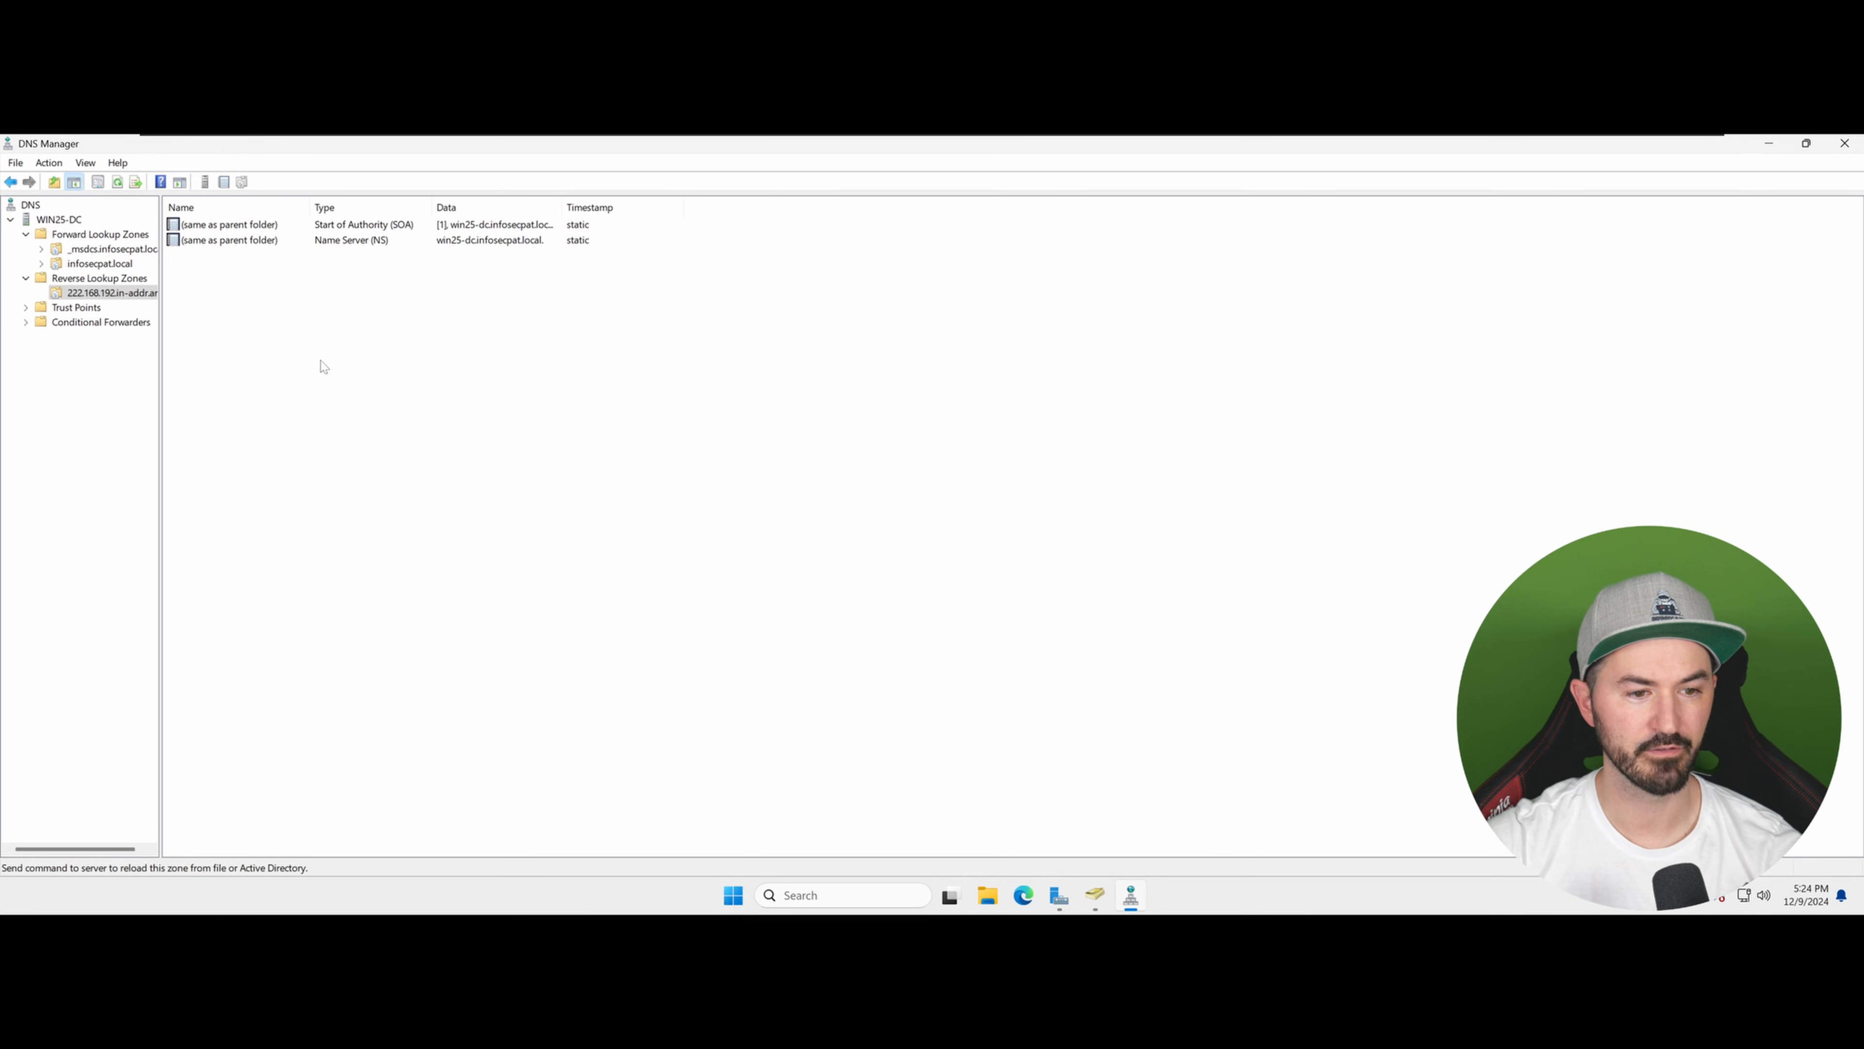
left_click(974, 631)
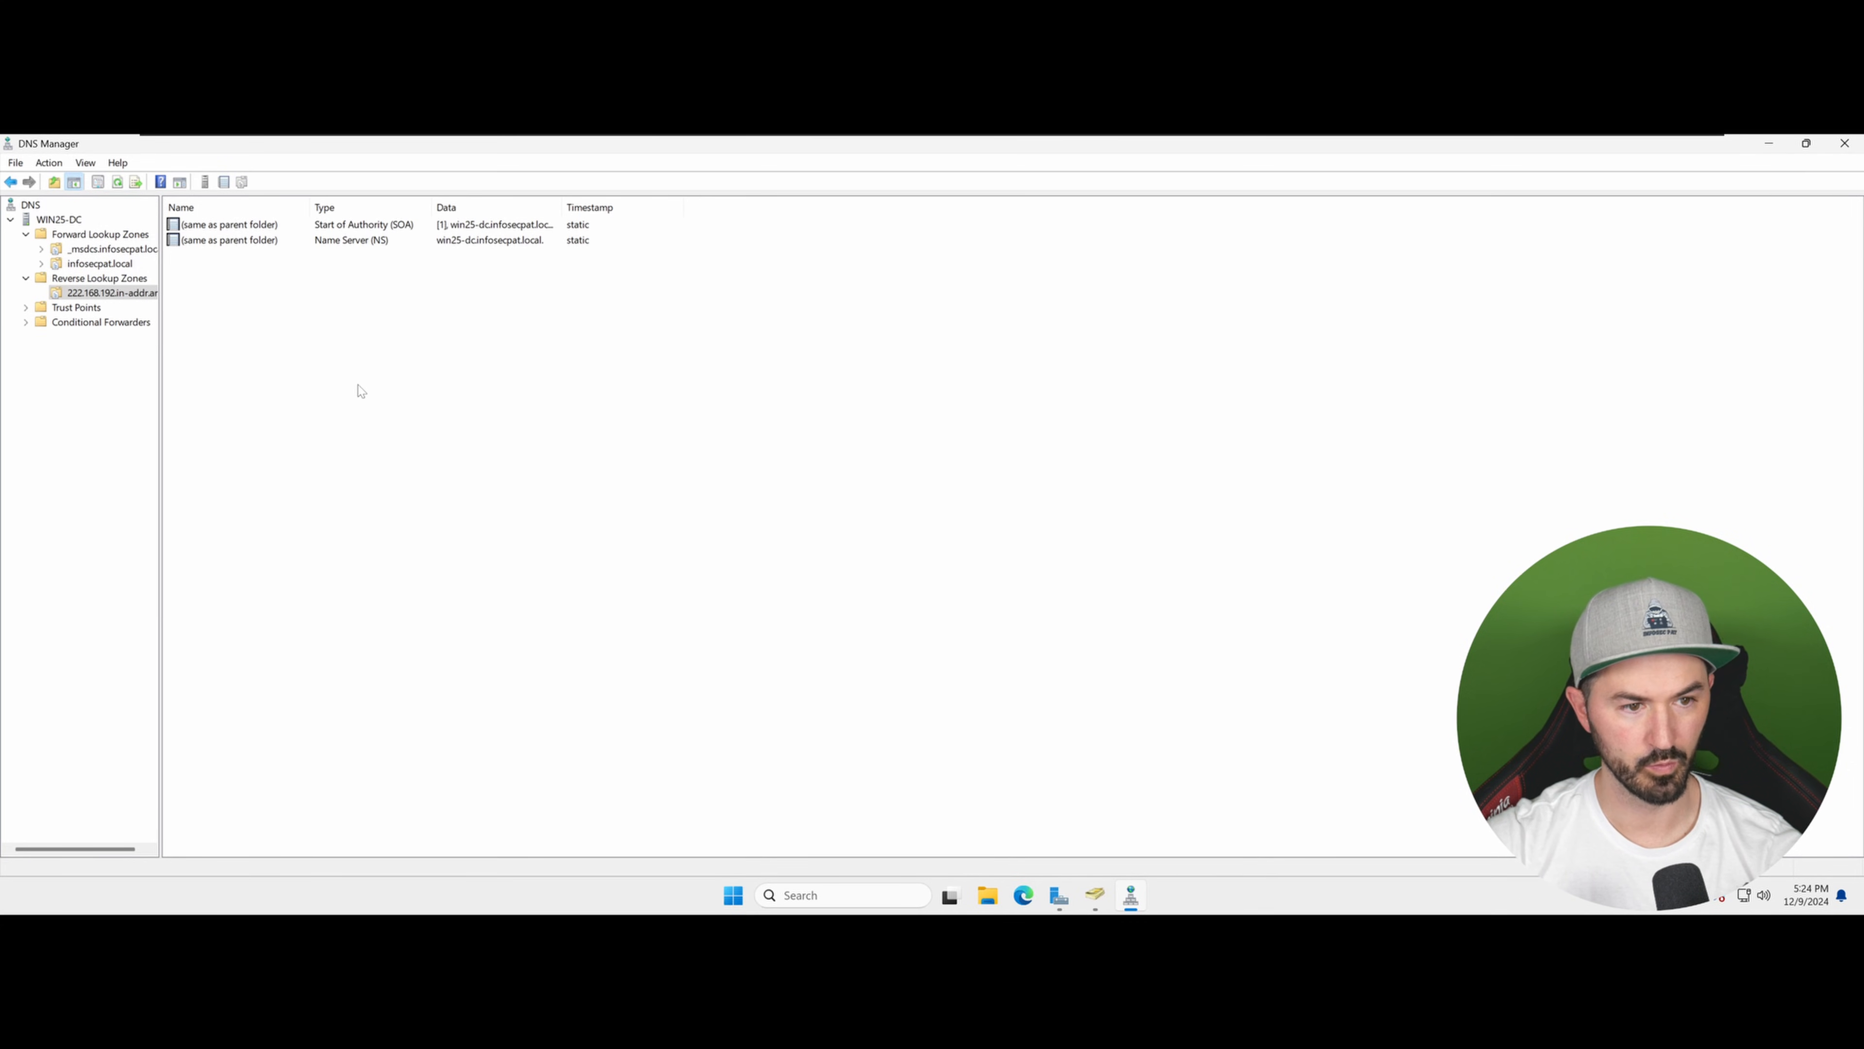
right_click(259, 342)
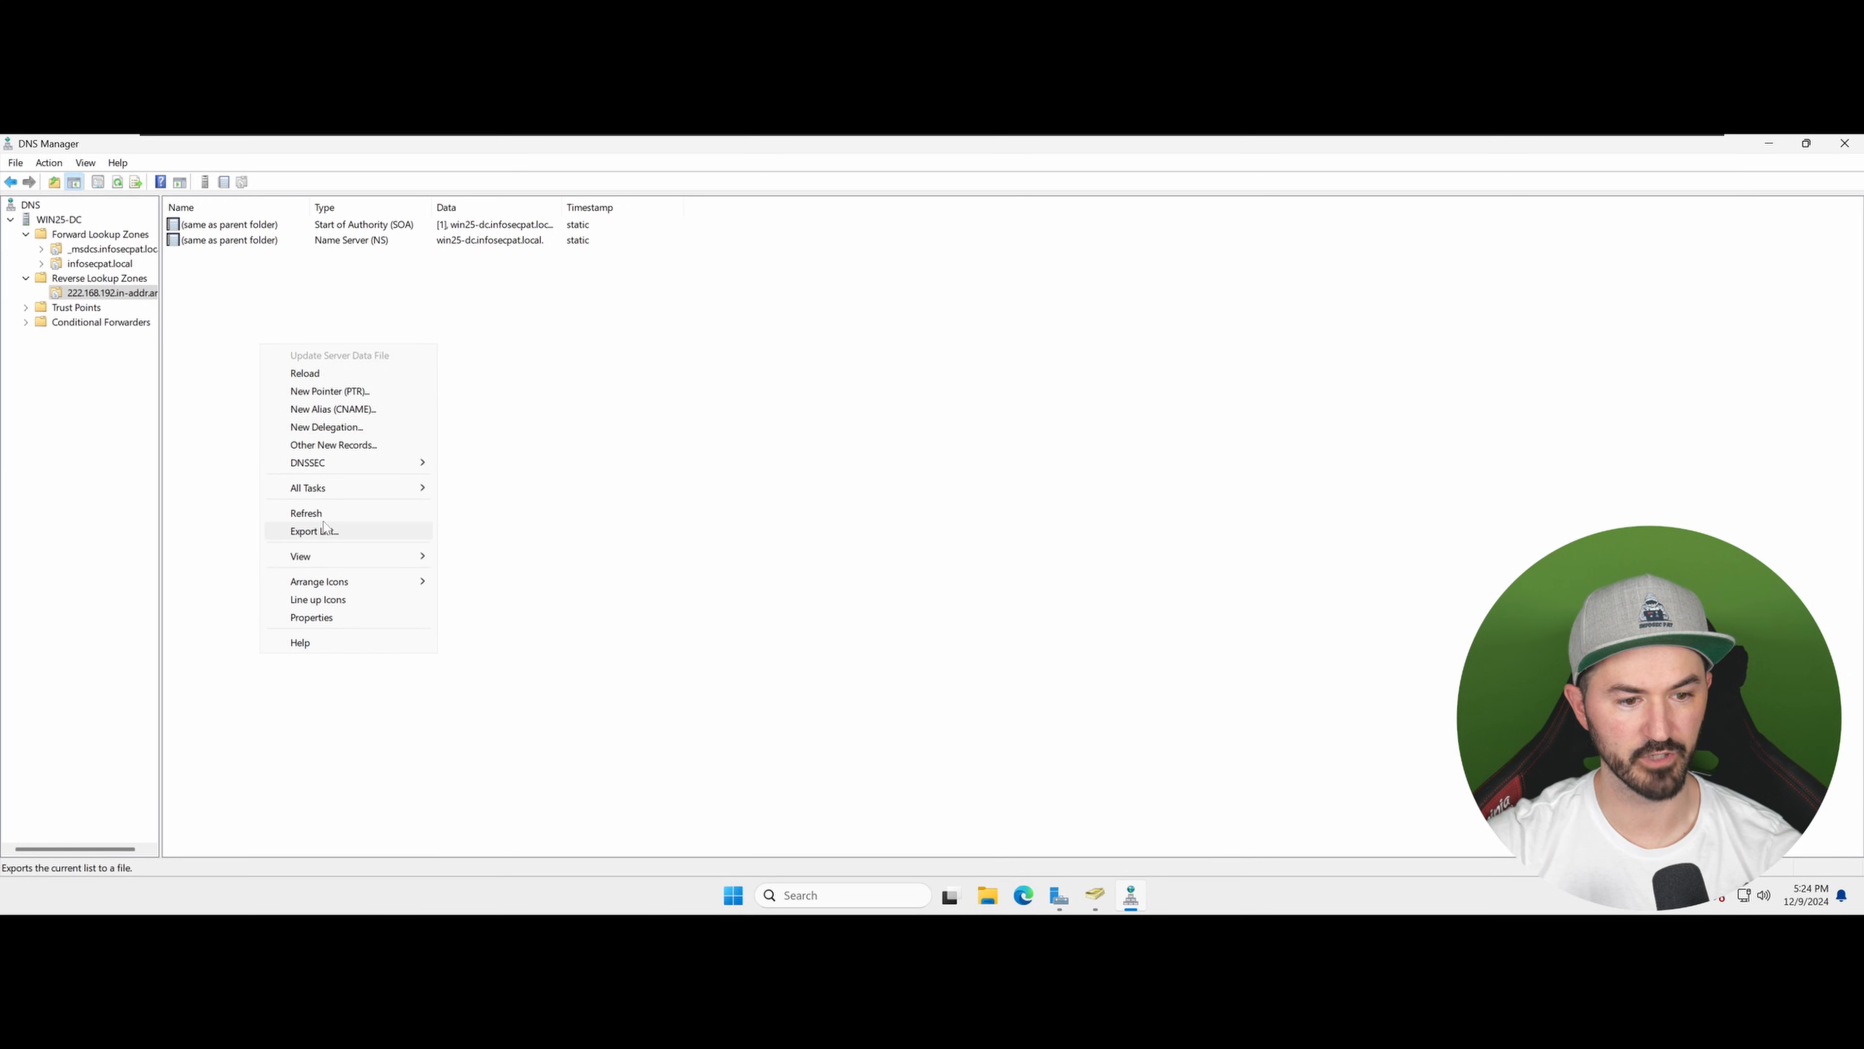
left_click(306, 513)
left_click(262, 261)
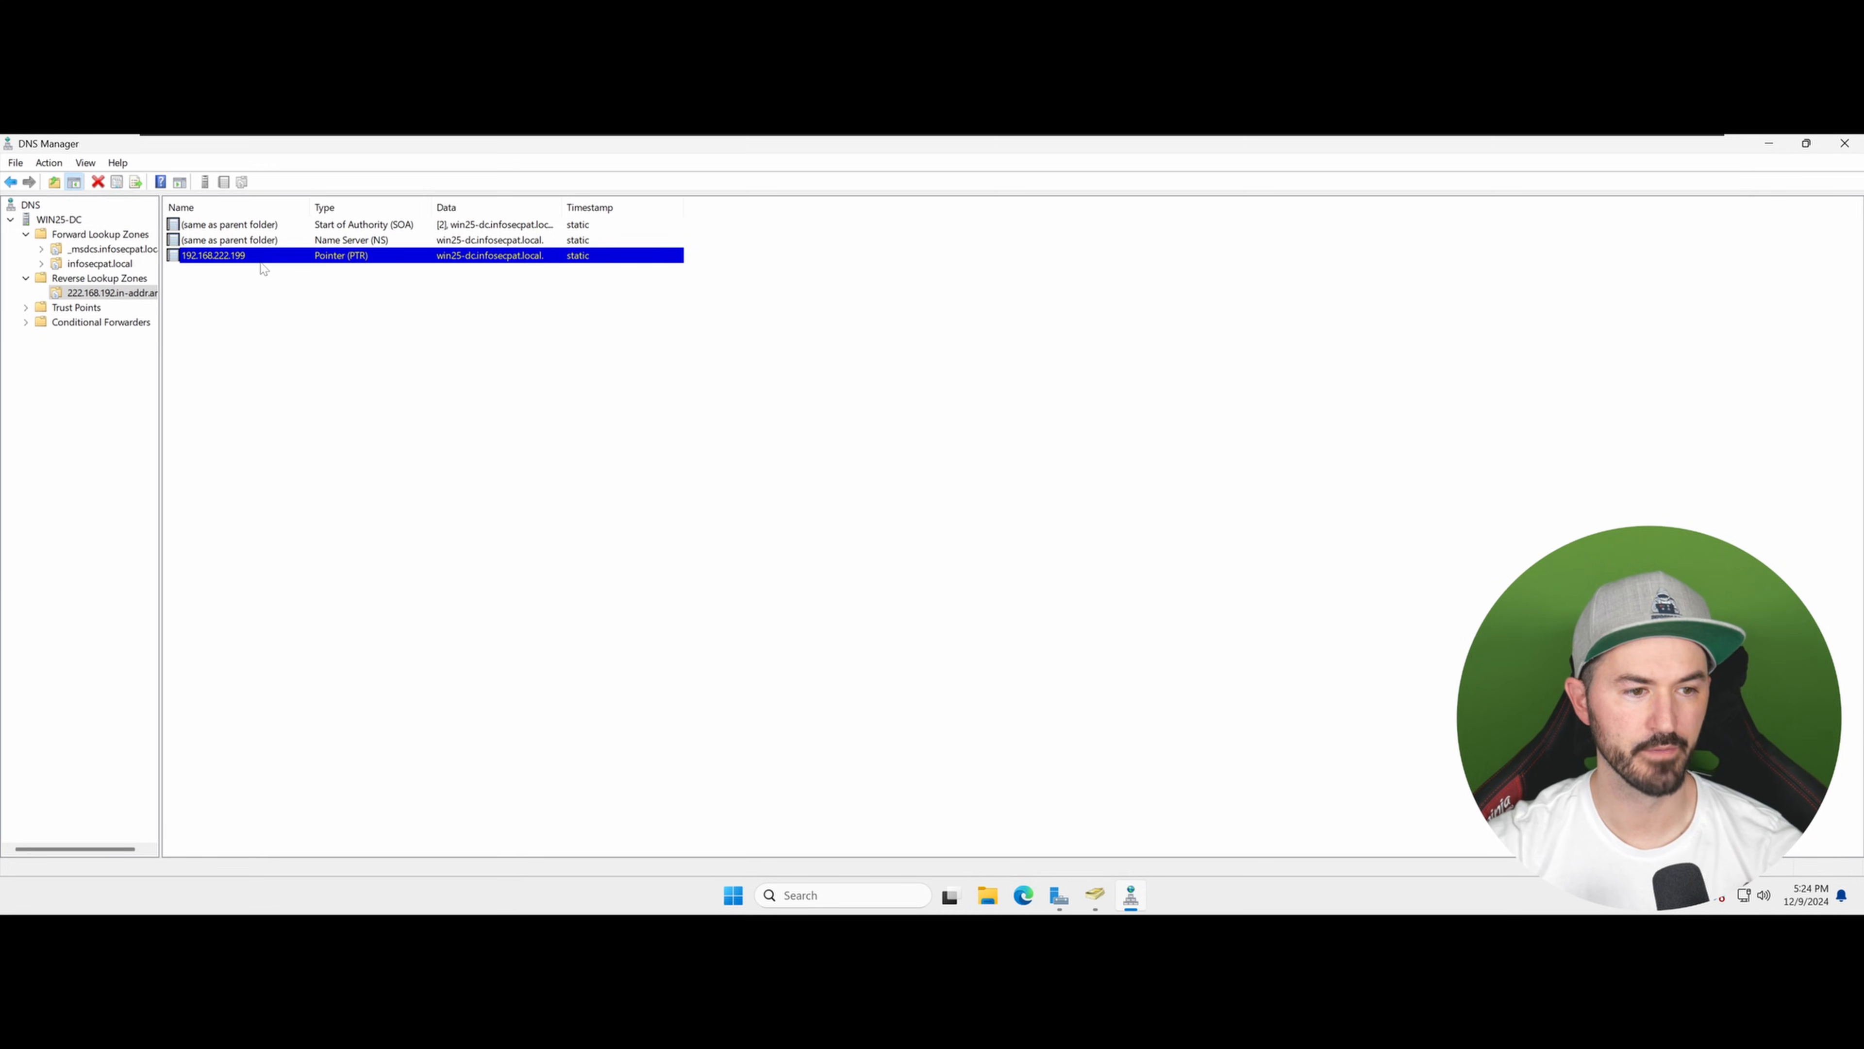
left_click(335, 312)
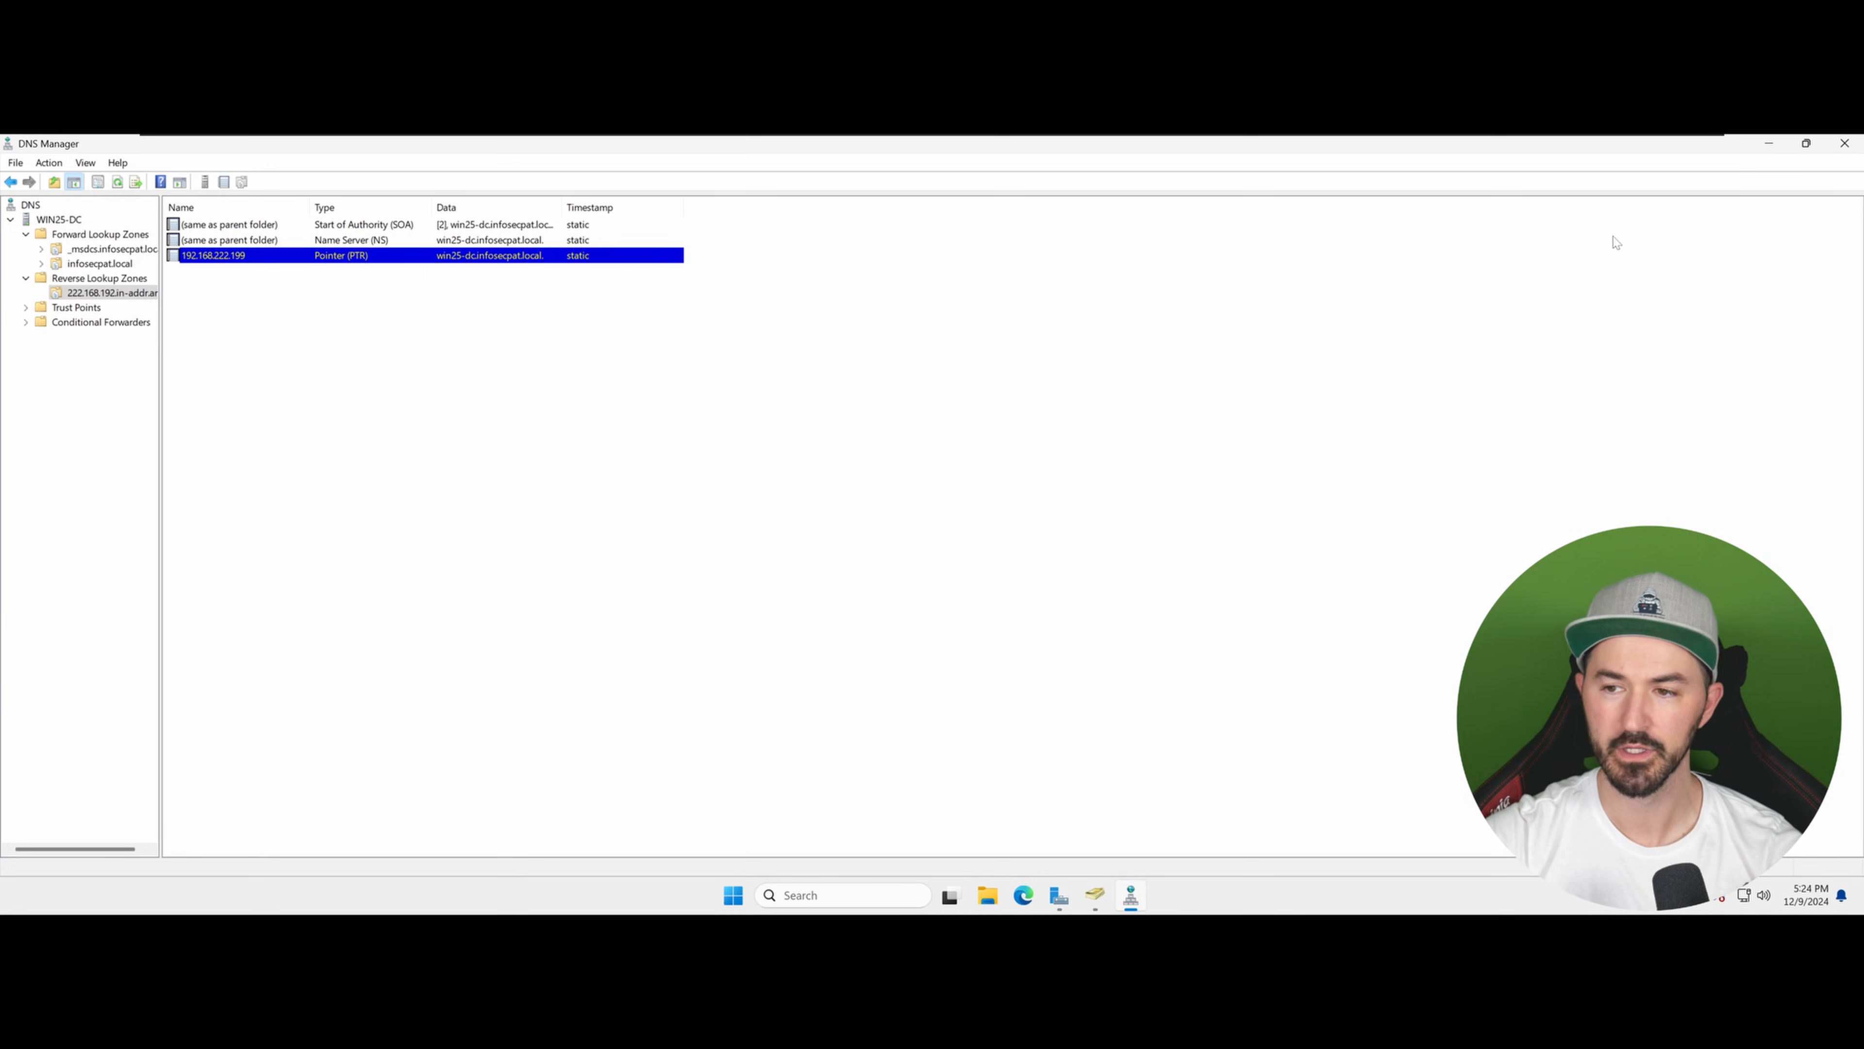
Step: Minimize DNS Manager and show the domain's Users container sorted by type
left_click(1772, 146)
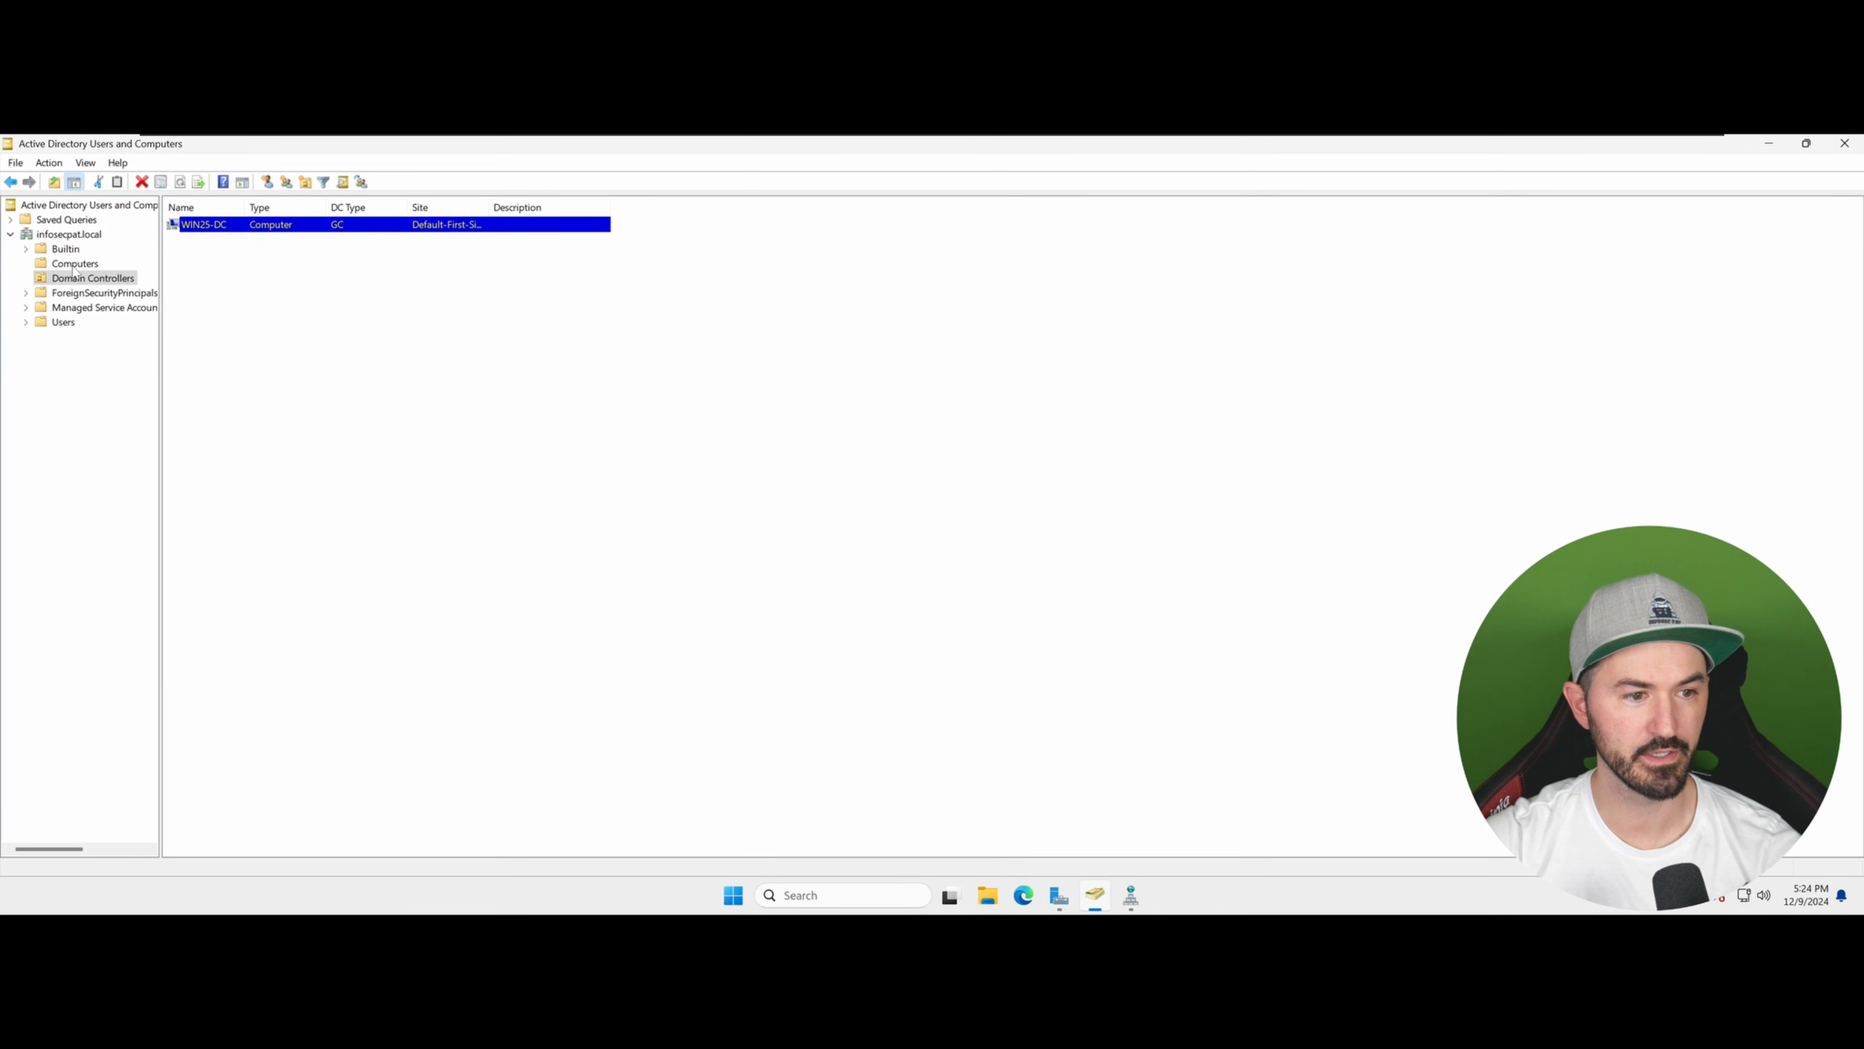
left_click(50, 322)
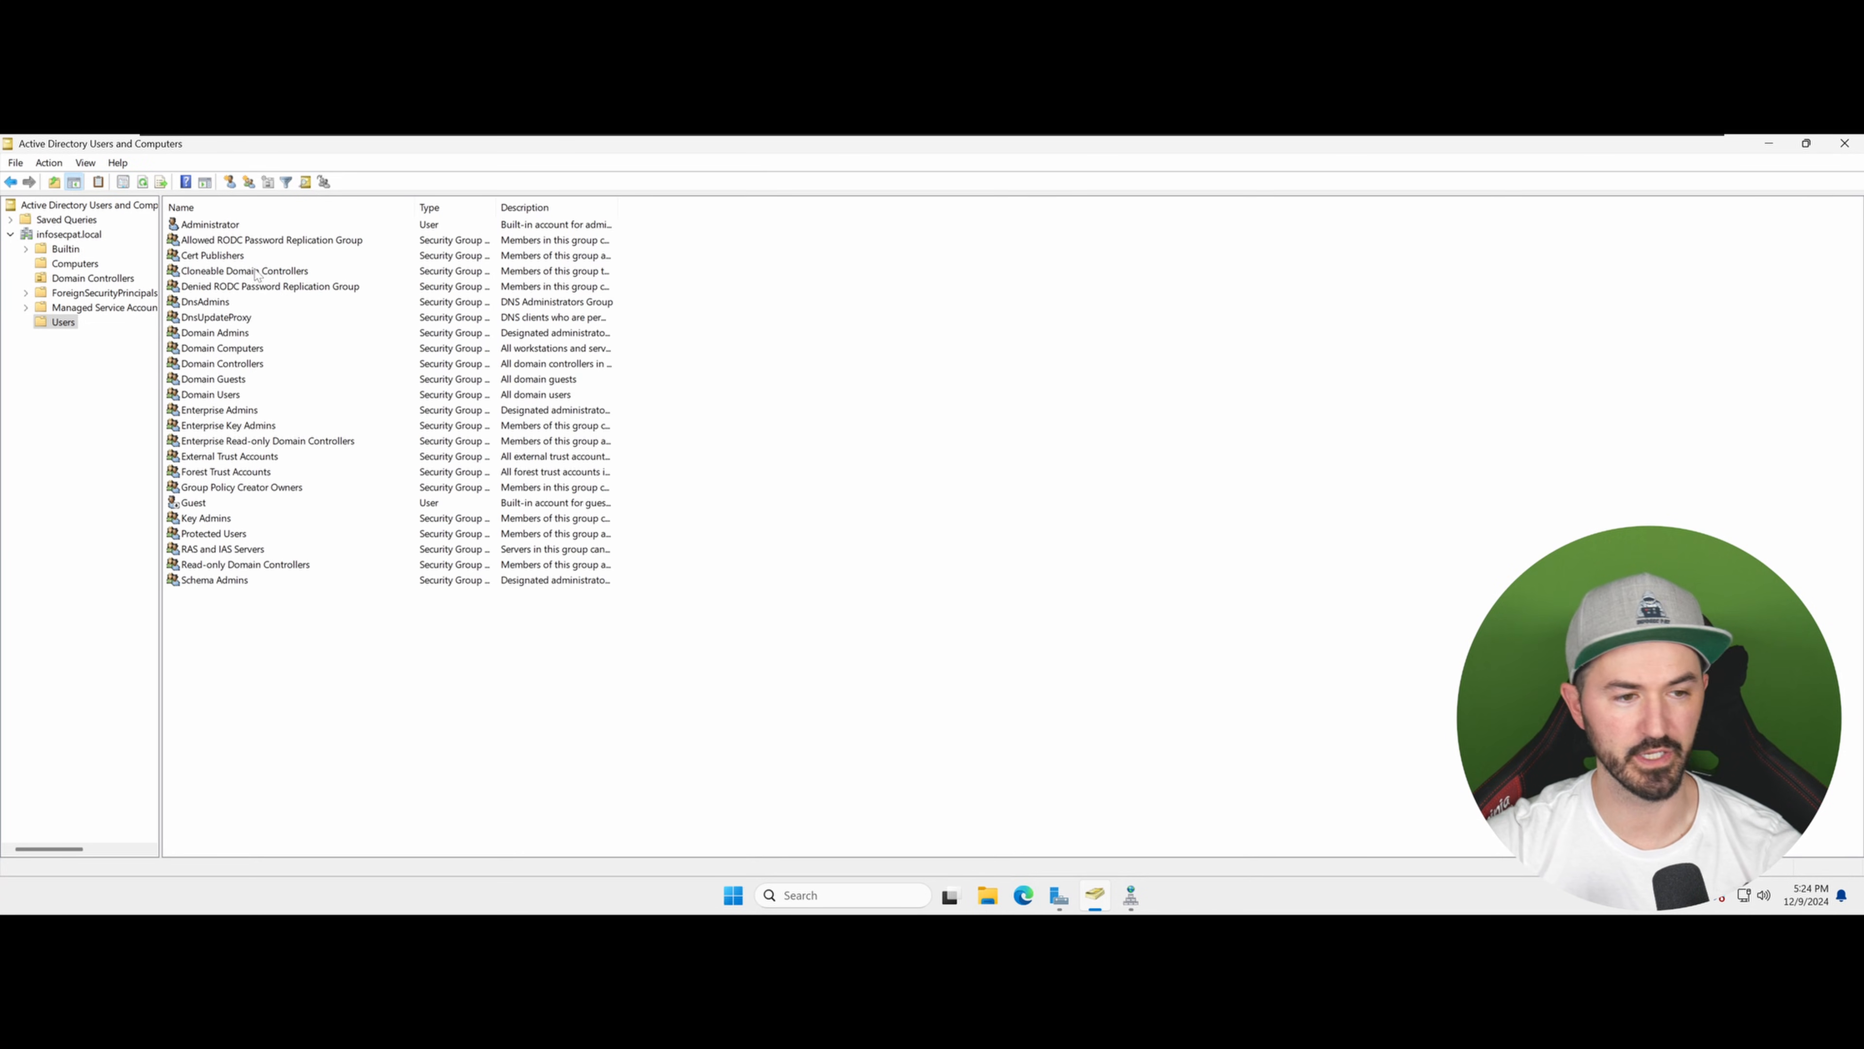
left_click(450, 212)
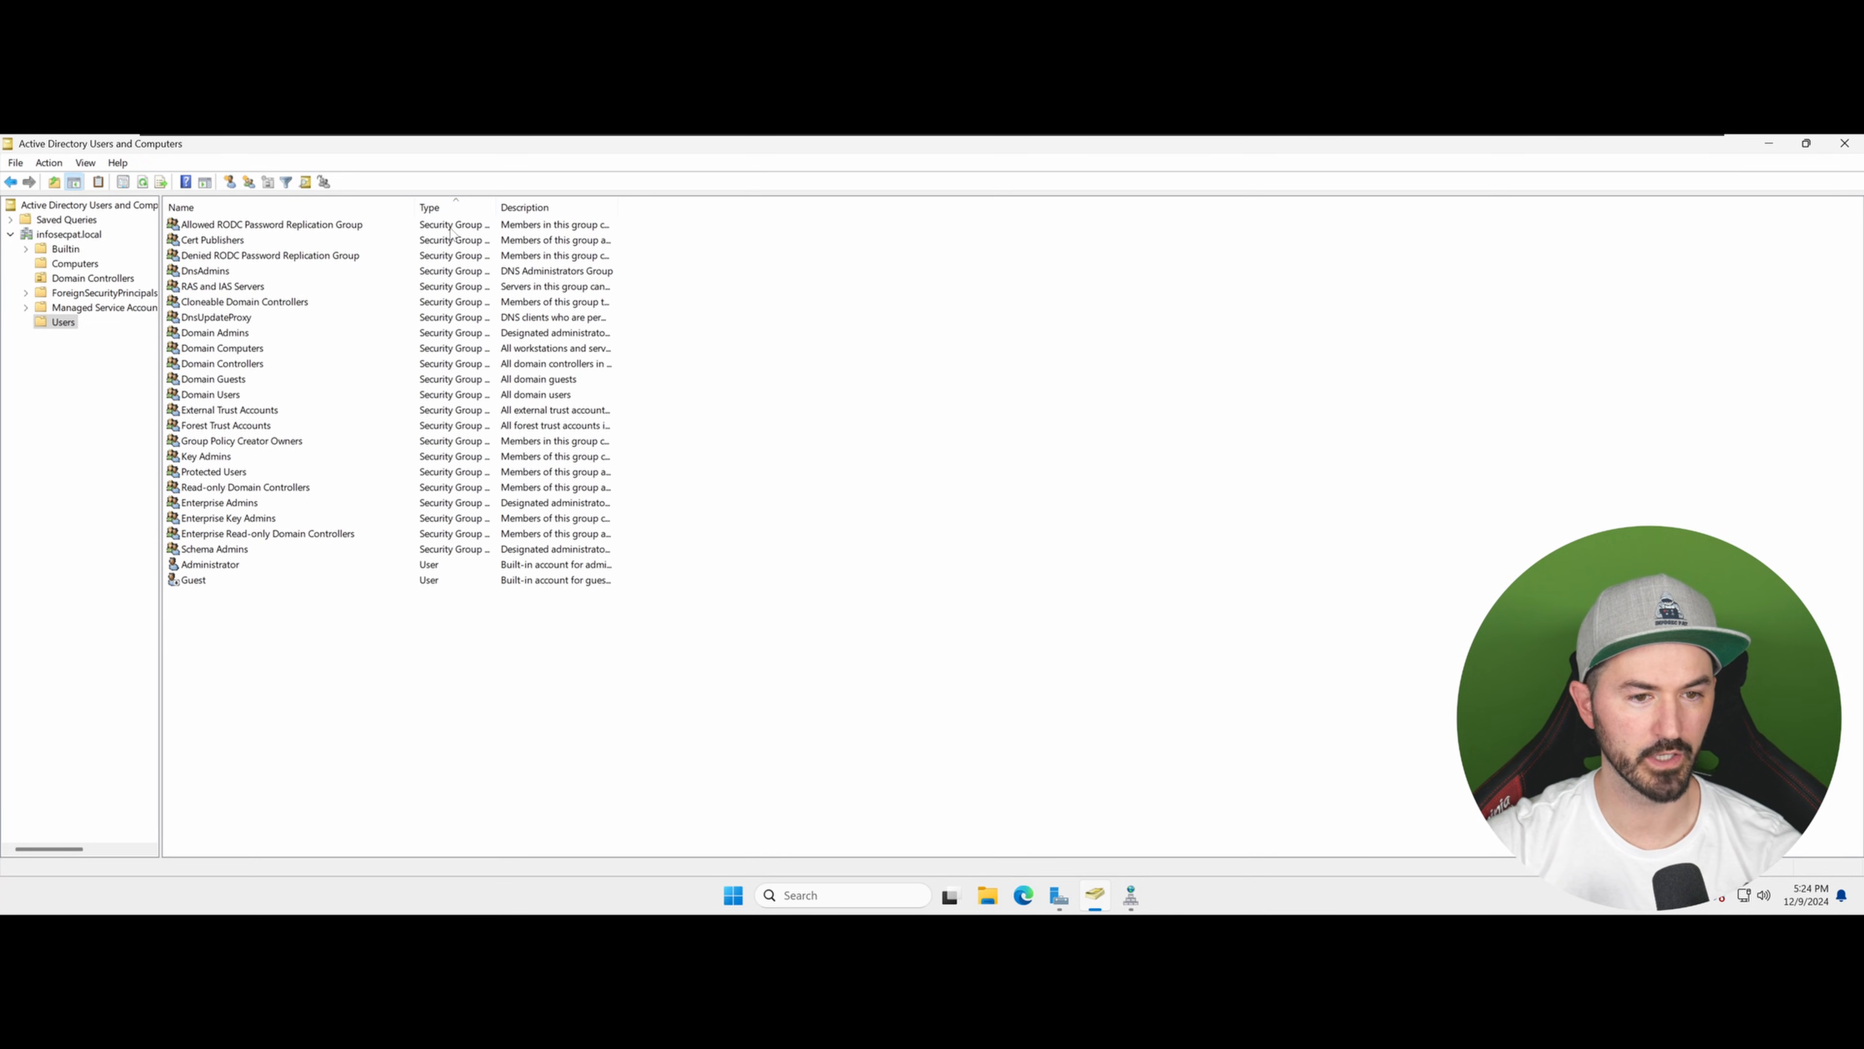
left_click(451, 225)
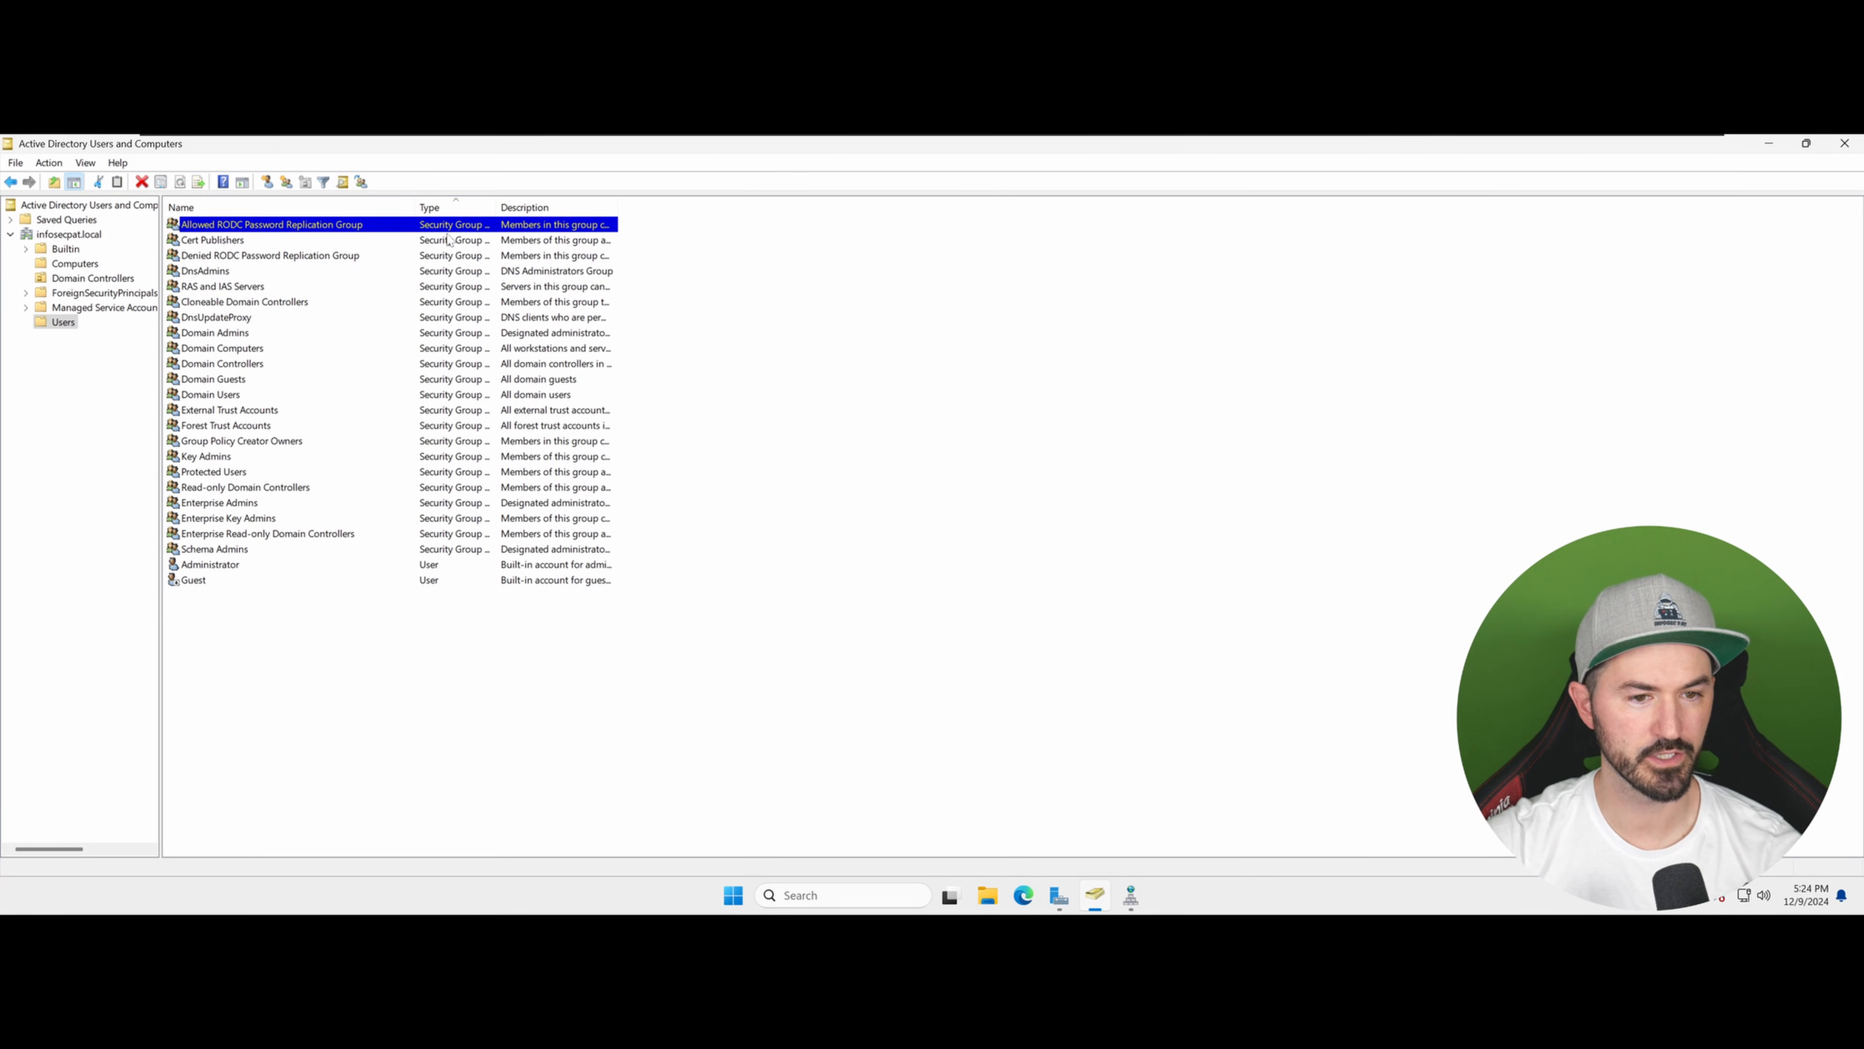
left_click(439, 549, "shift")
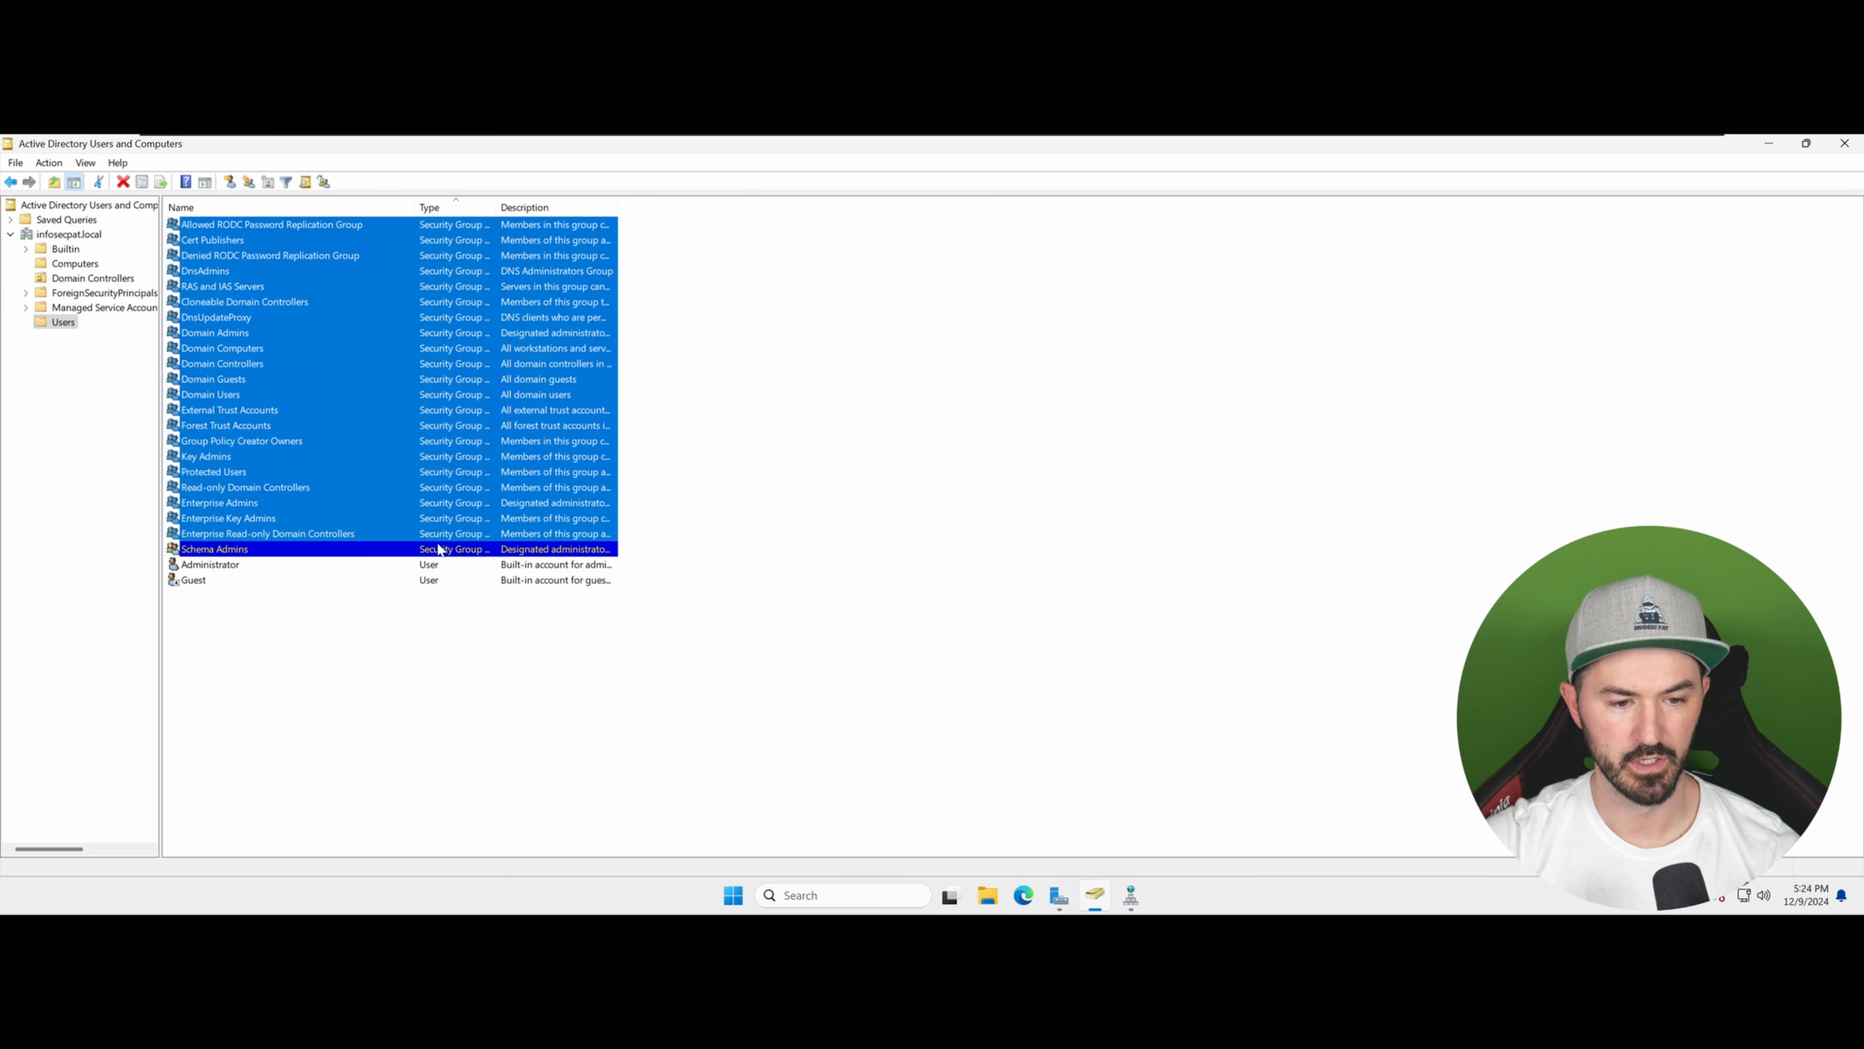
right_click(287, 365)
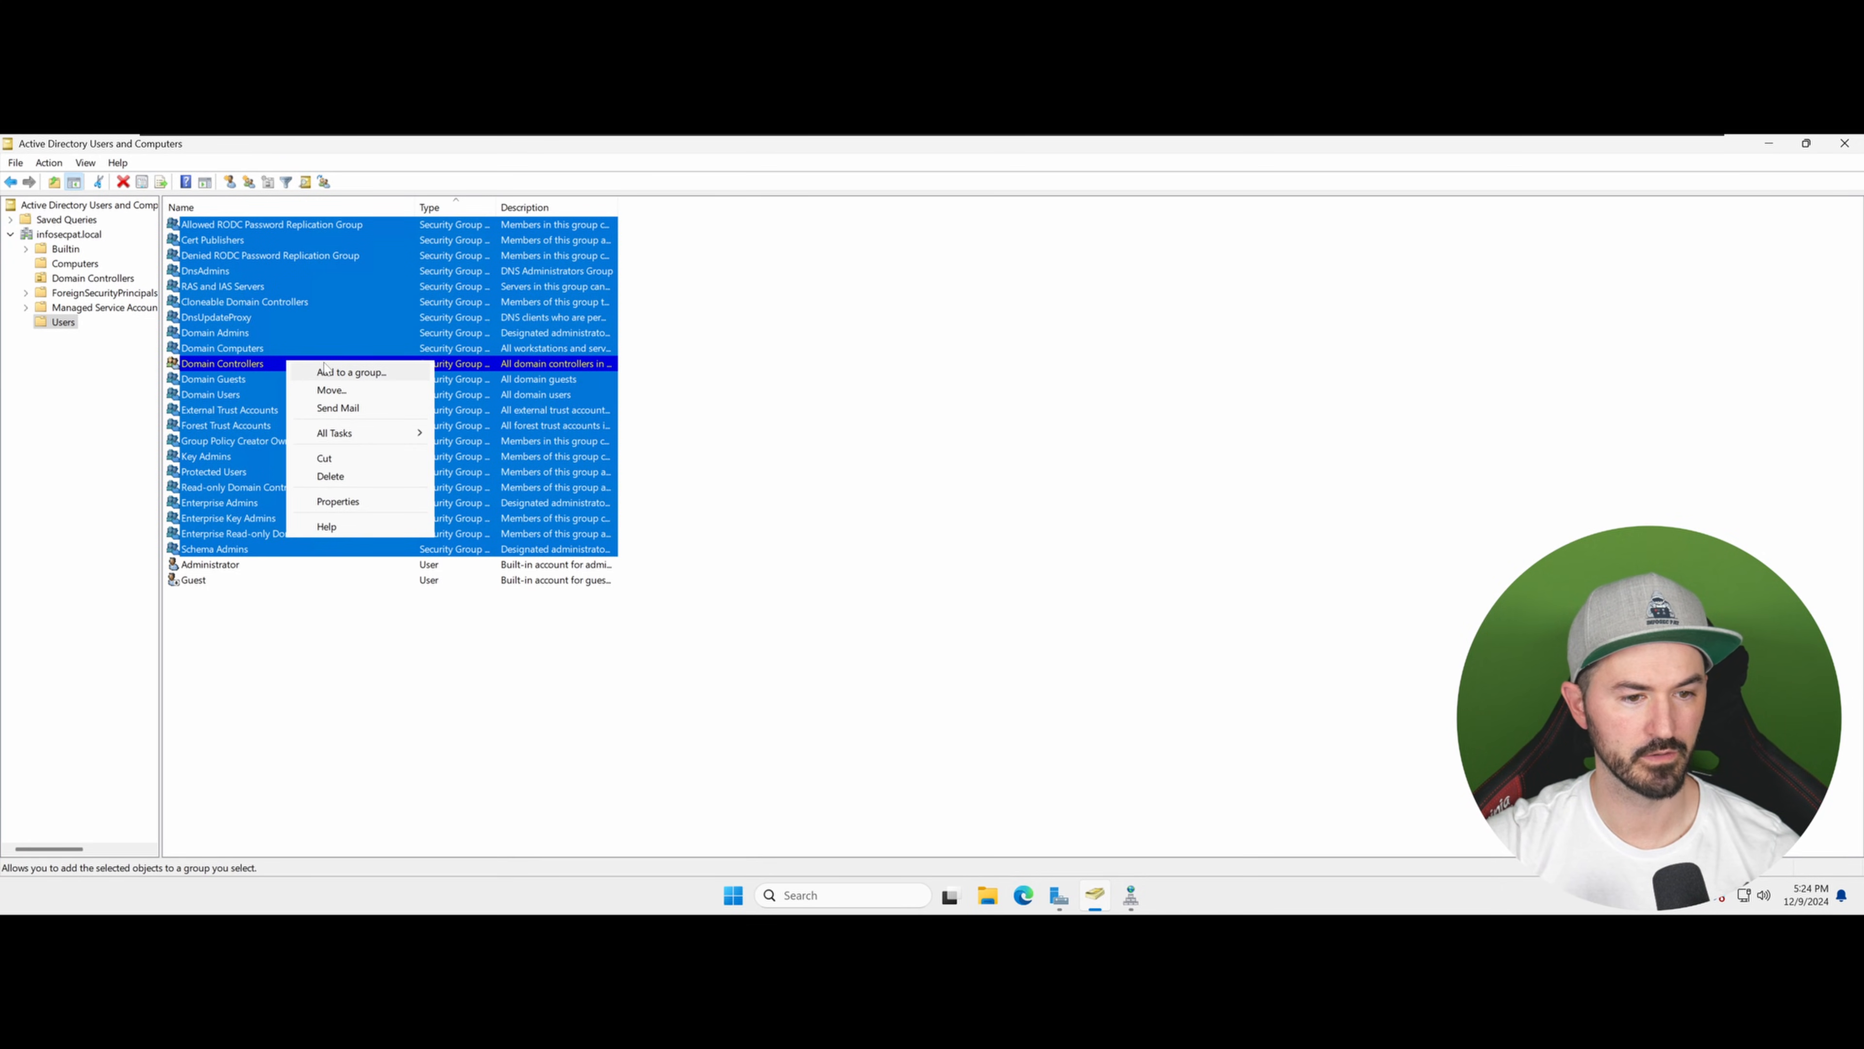
left_click(71, 327)
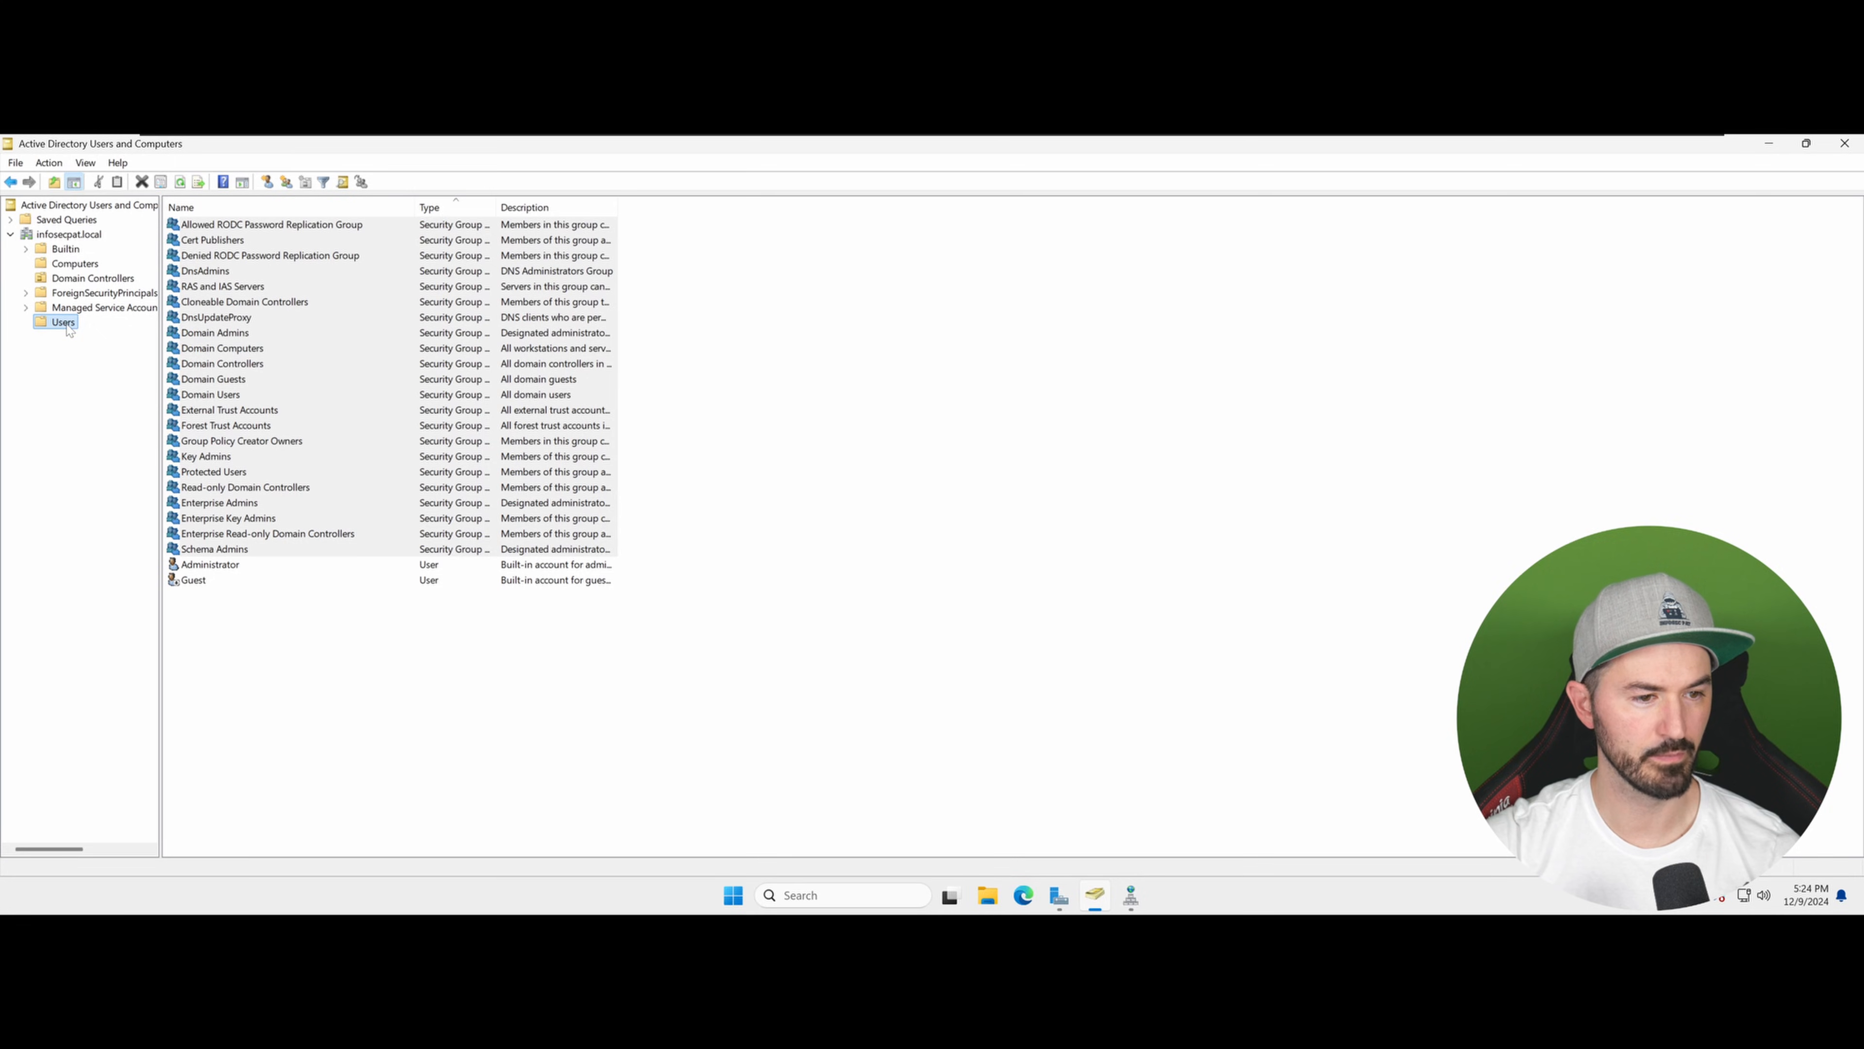
Step: Create an organizational unit named Groups-Course at the infosecpat.local domain root
left_click(85, 235)
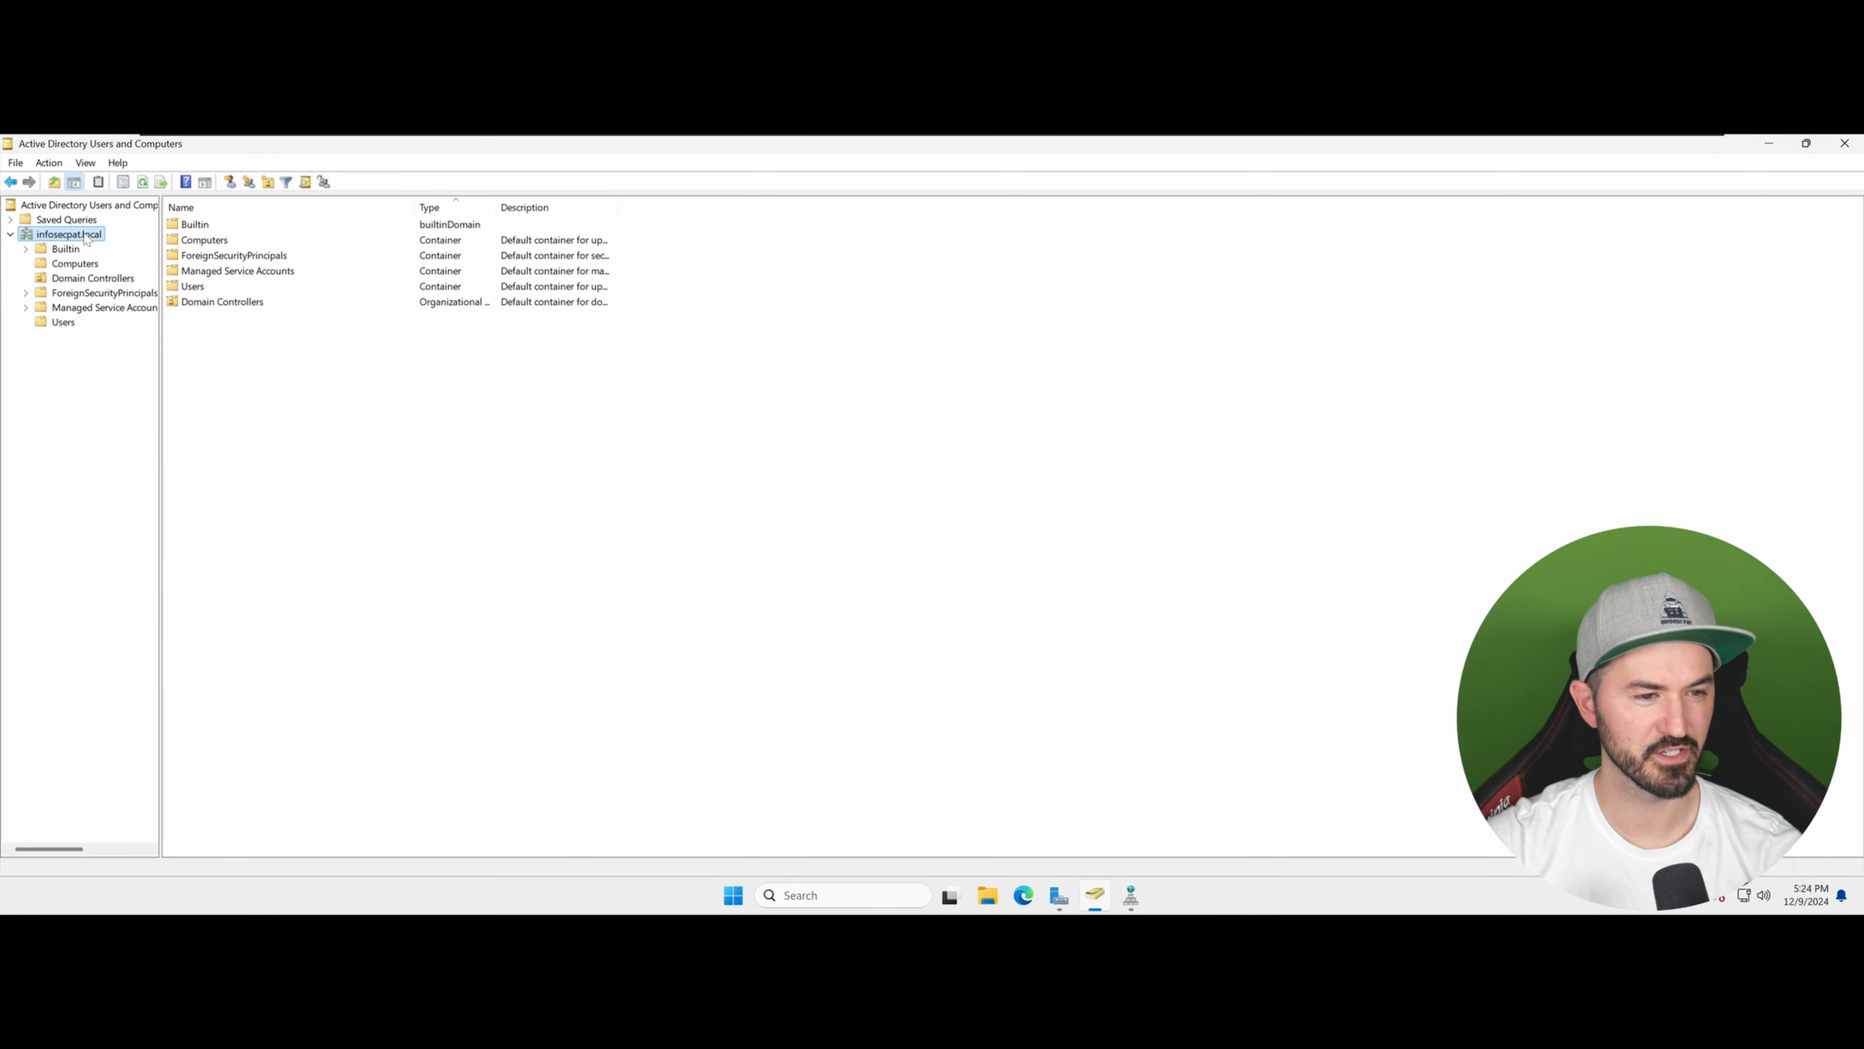
right_click(84, 235)
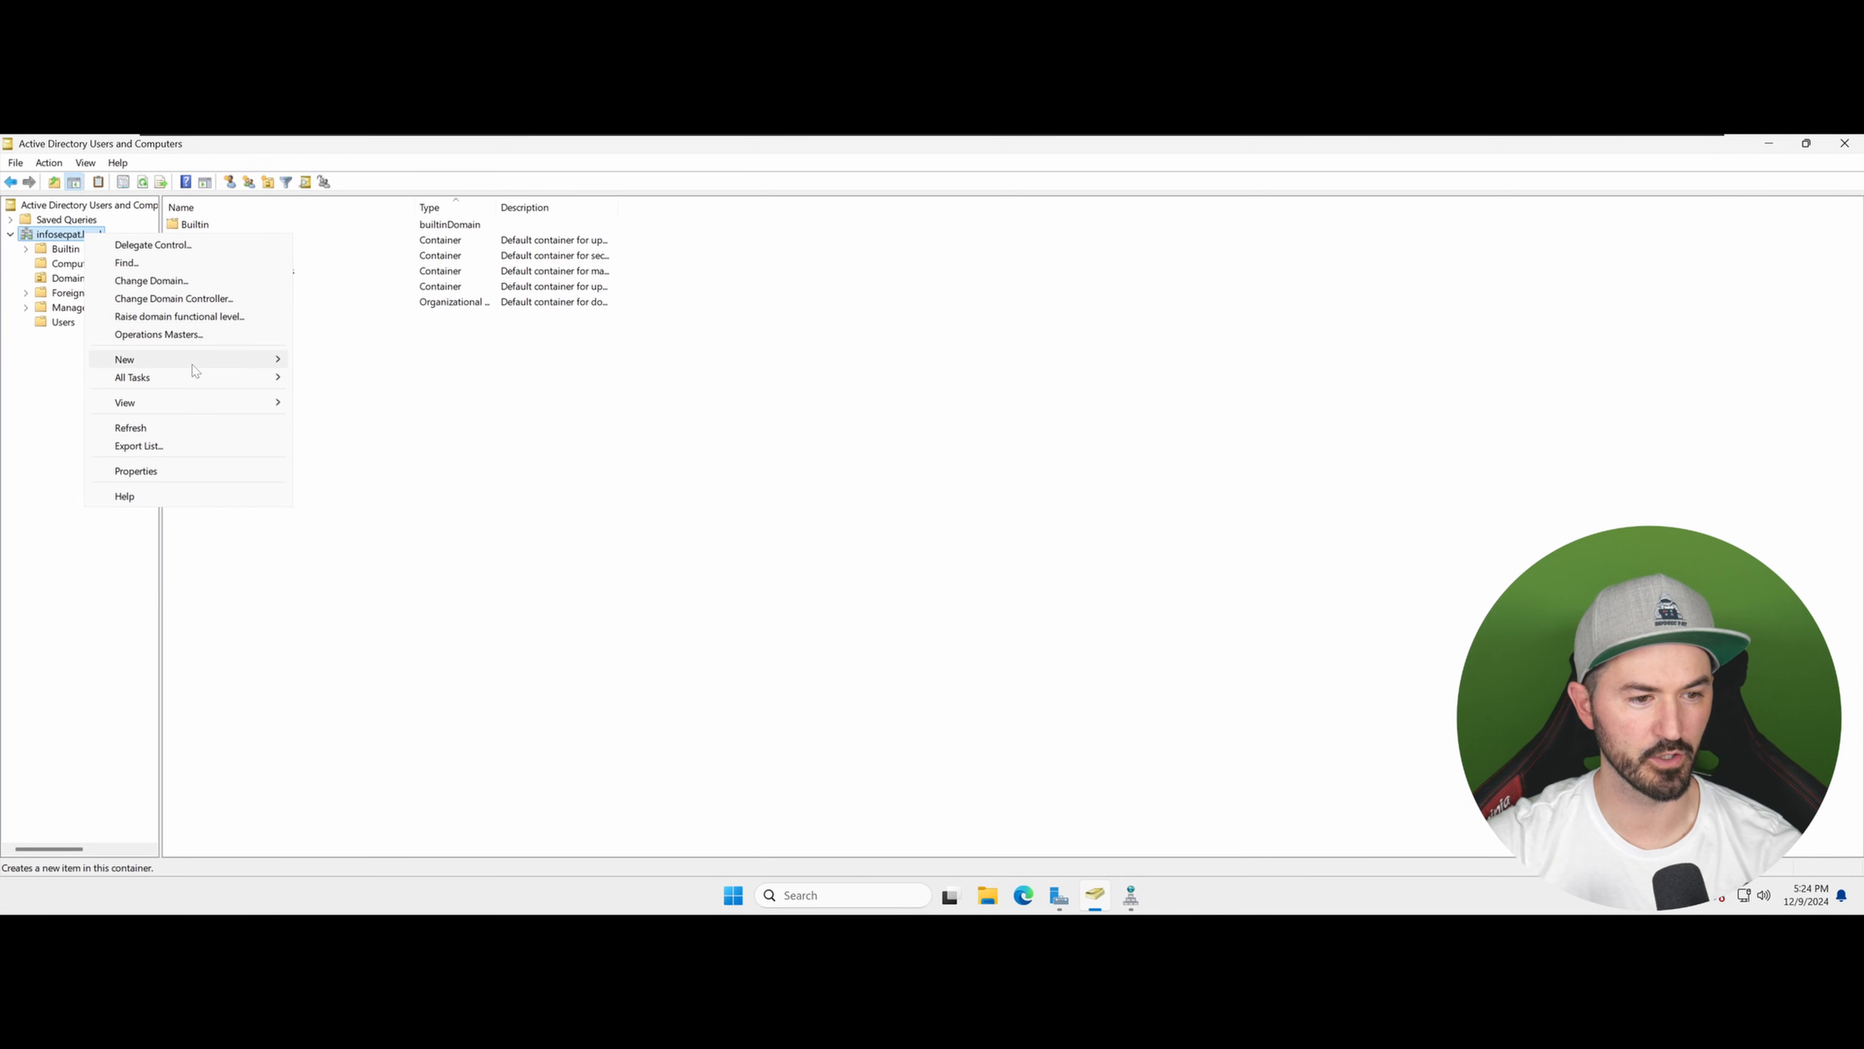
mouse_move(192, 364)
left_click(388, 485)
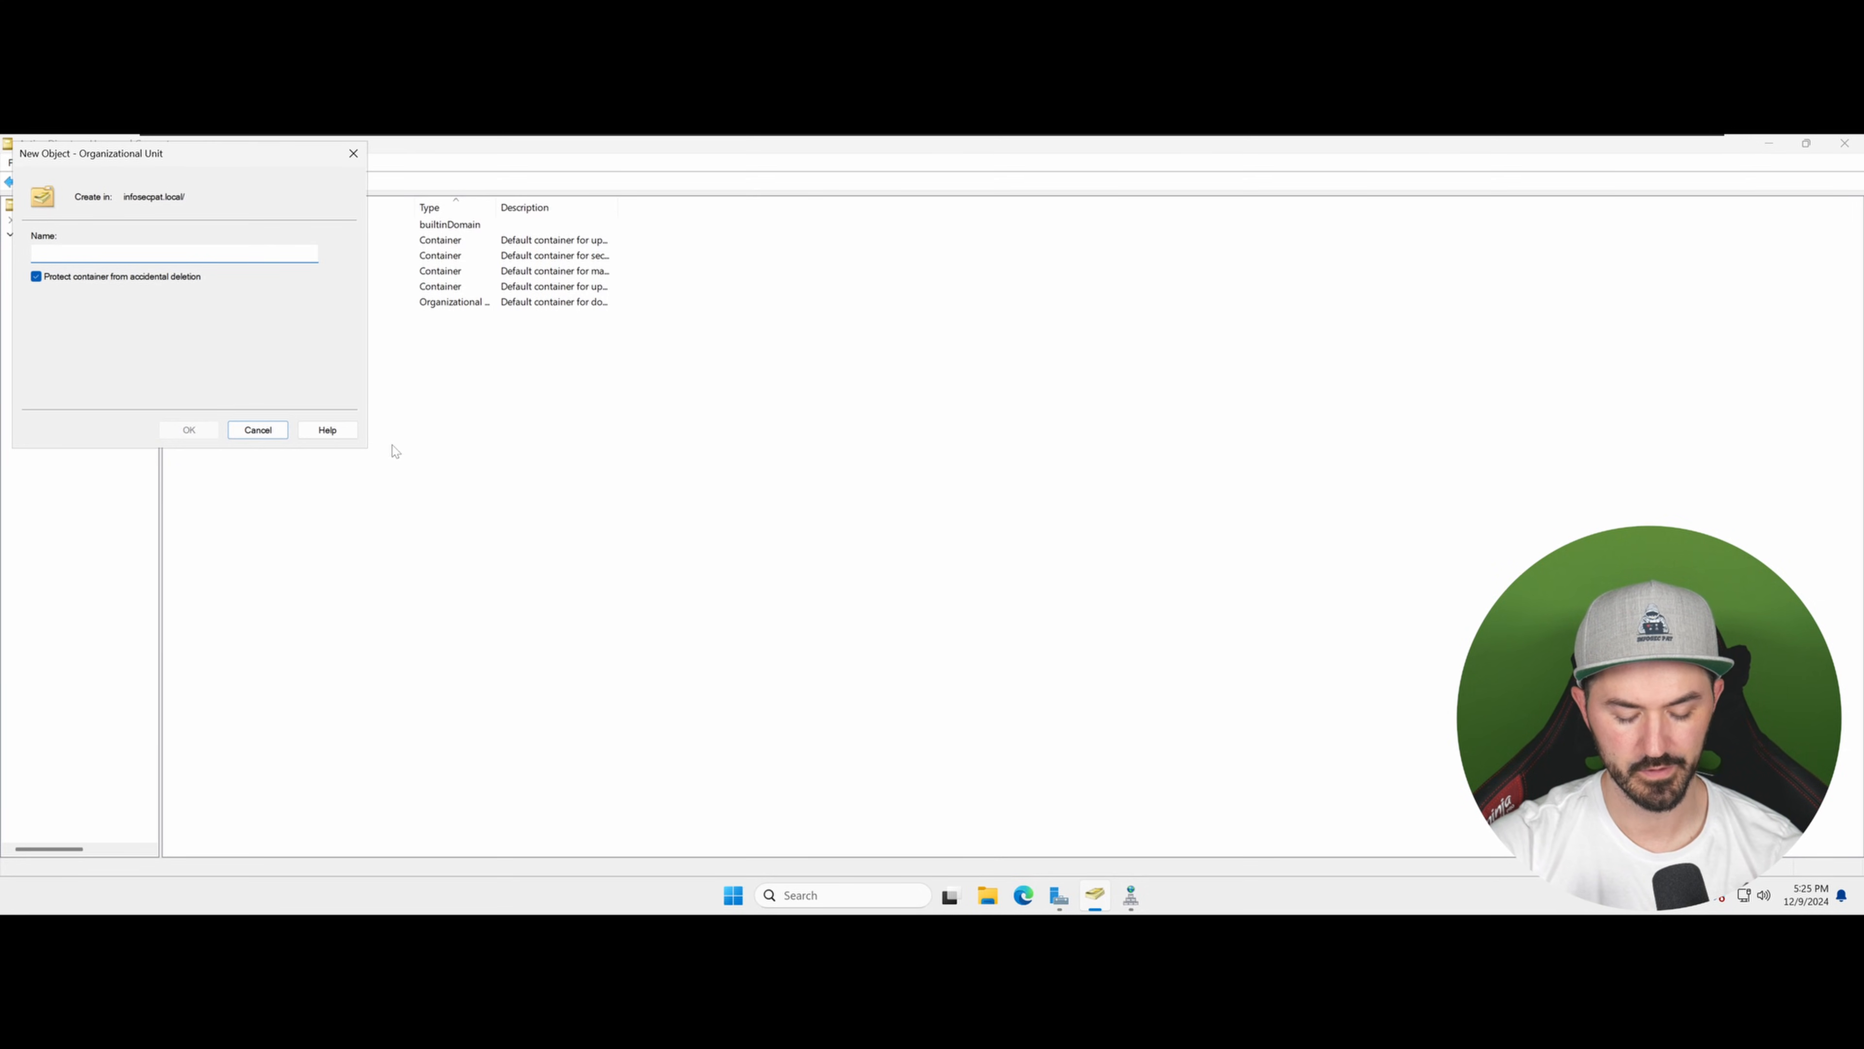
type("Group")
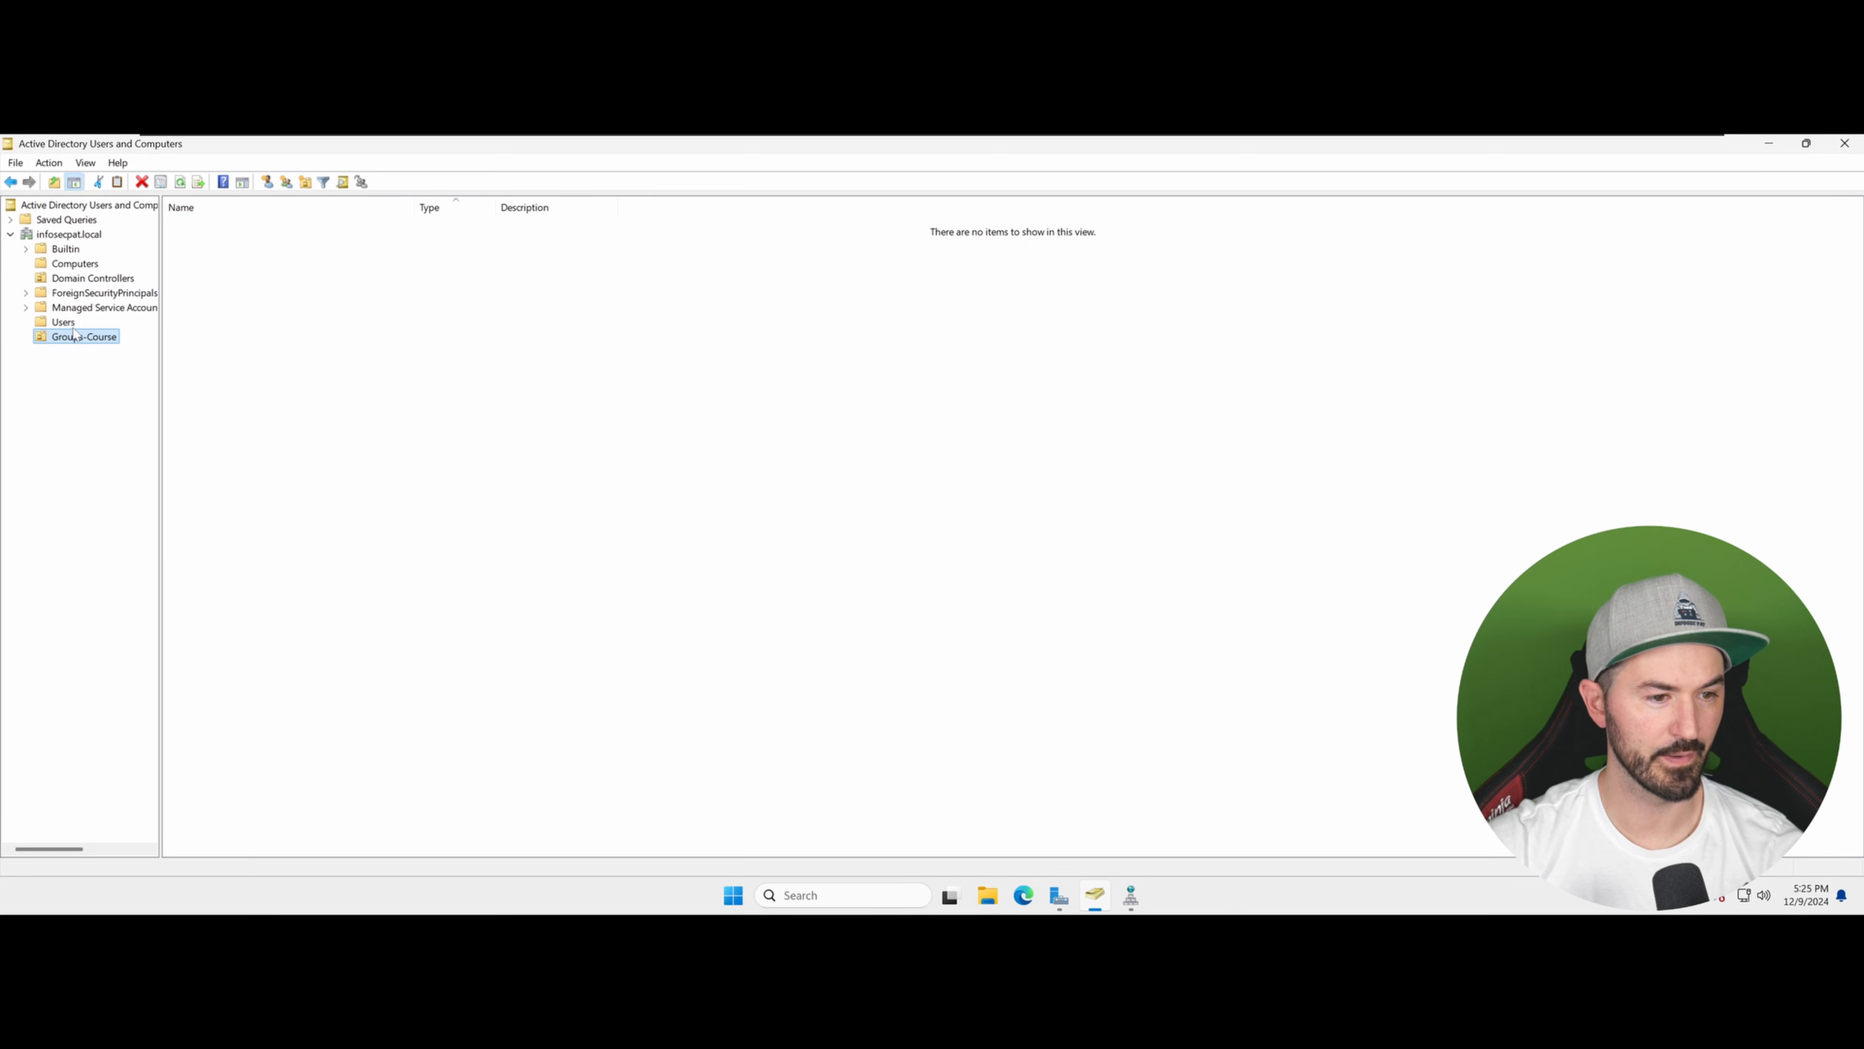
Step: Move all security groups from the Users container into the Groups-Course organizational unit, confirming the move
left_click(63, 323)
left_click(240, 547)
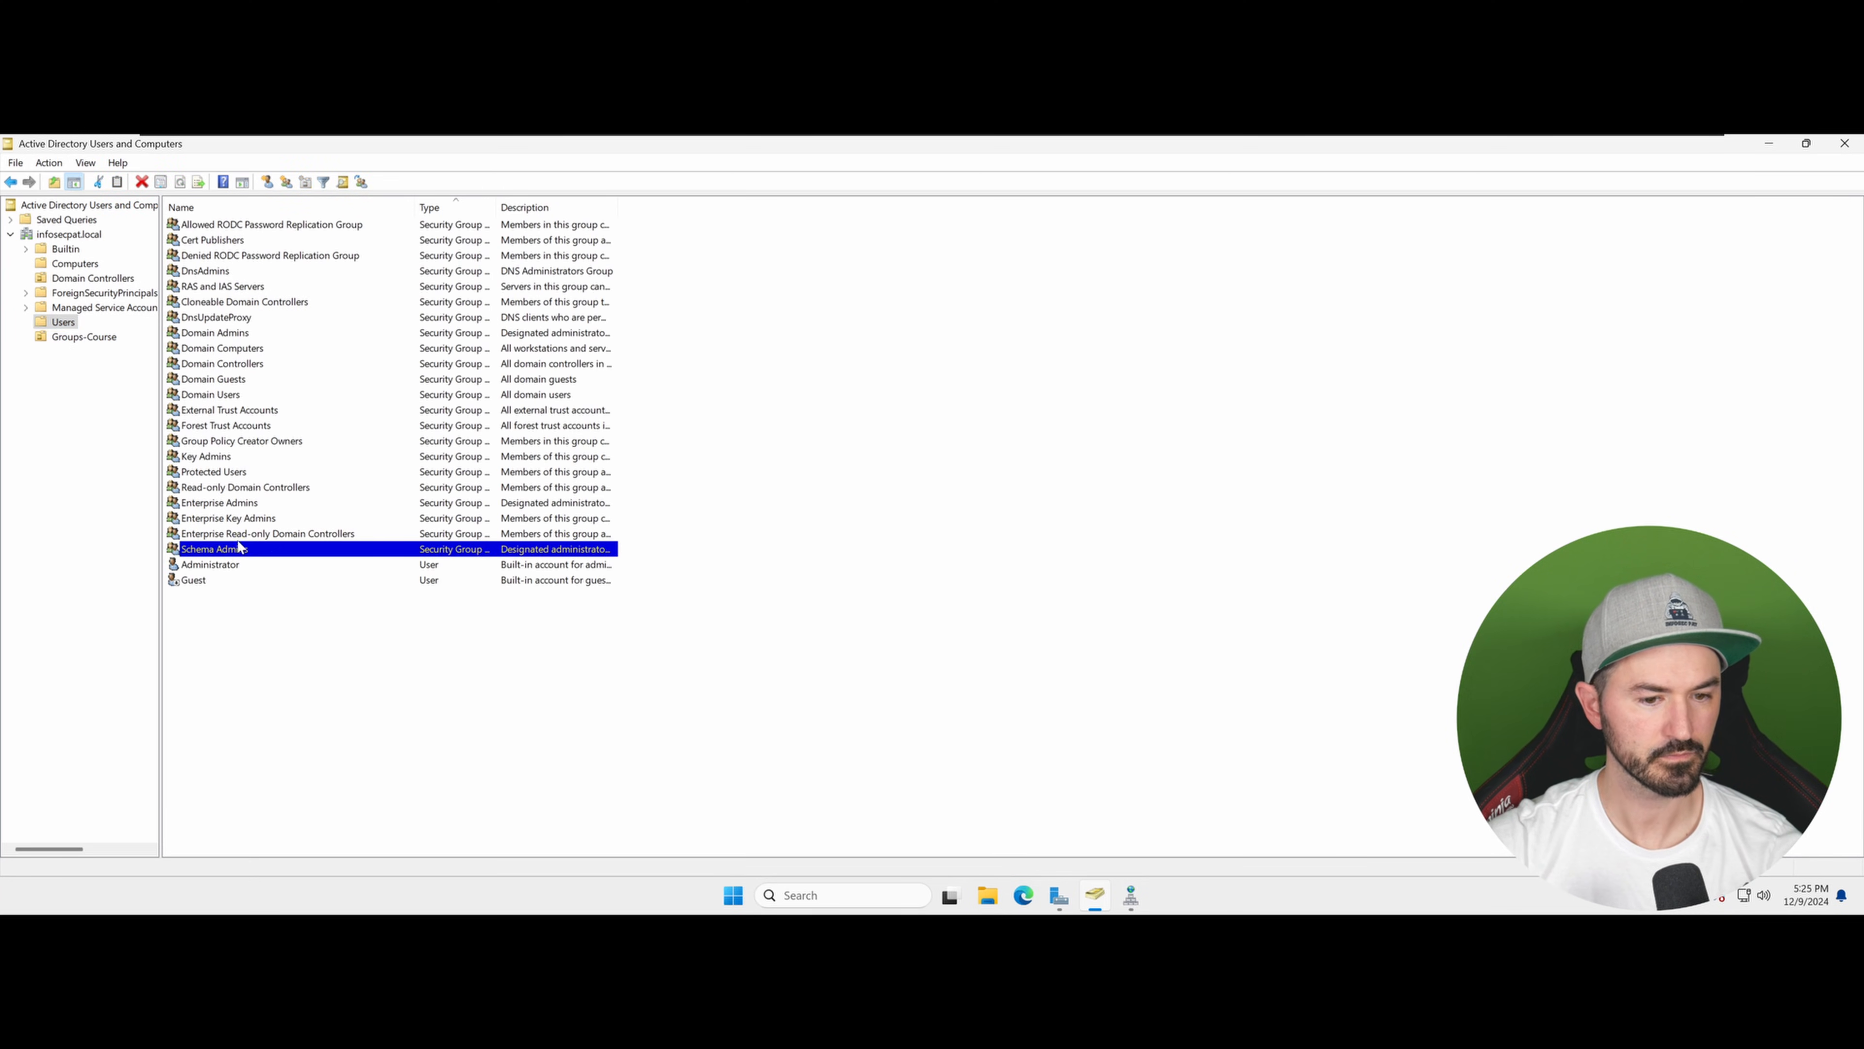
left_click(235, 224, "shift")
left_click_drag(221, 317, 88, 340)
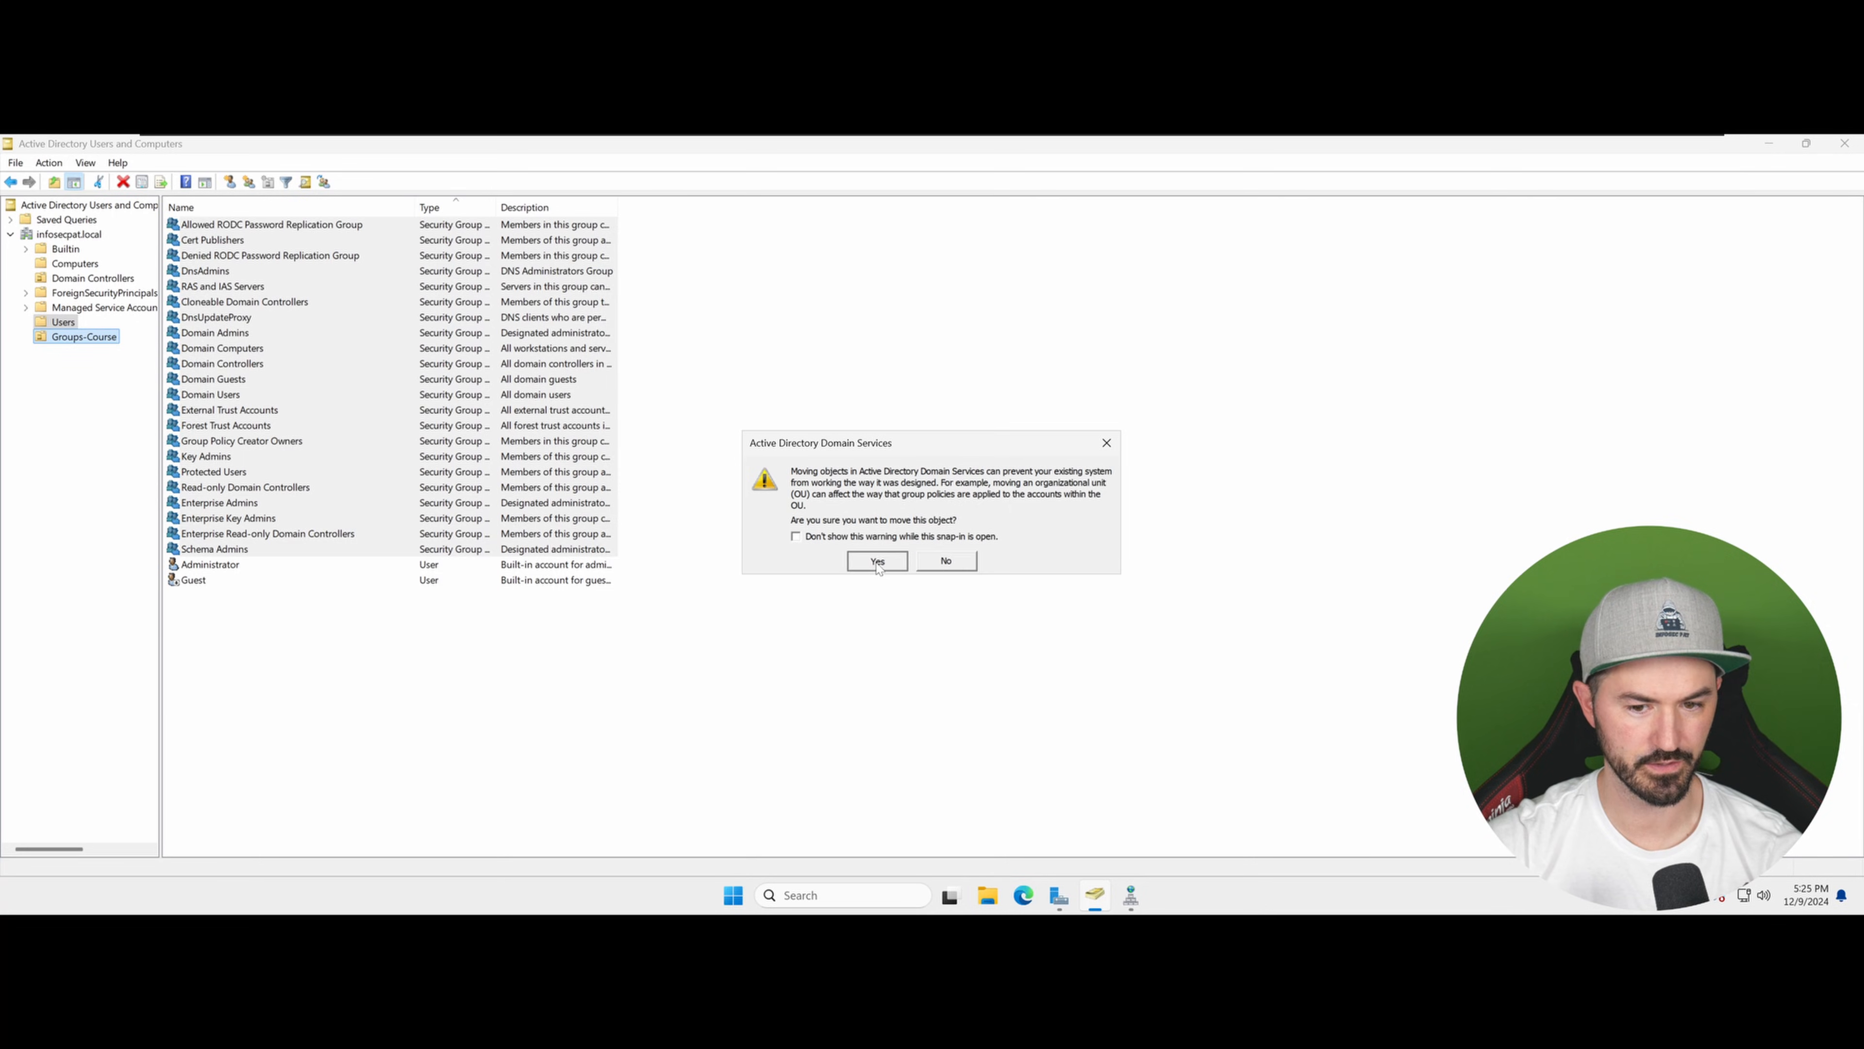
left_click(878, 561)
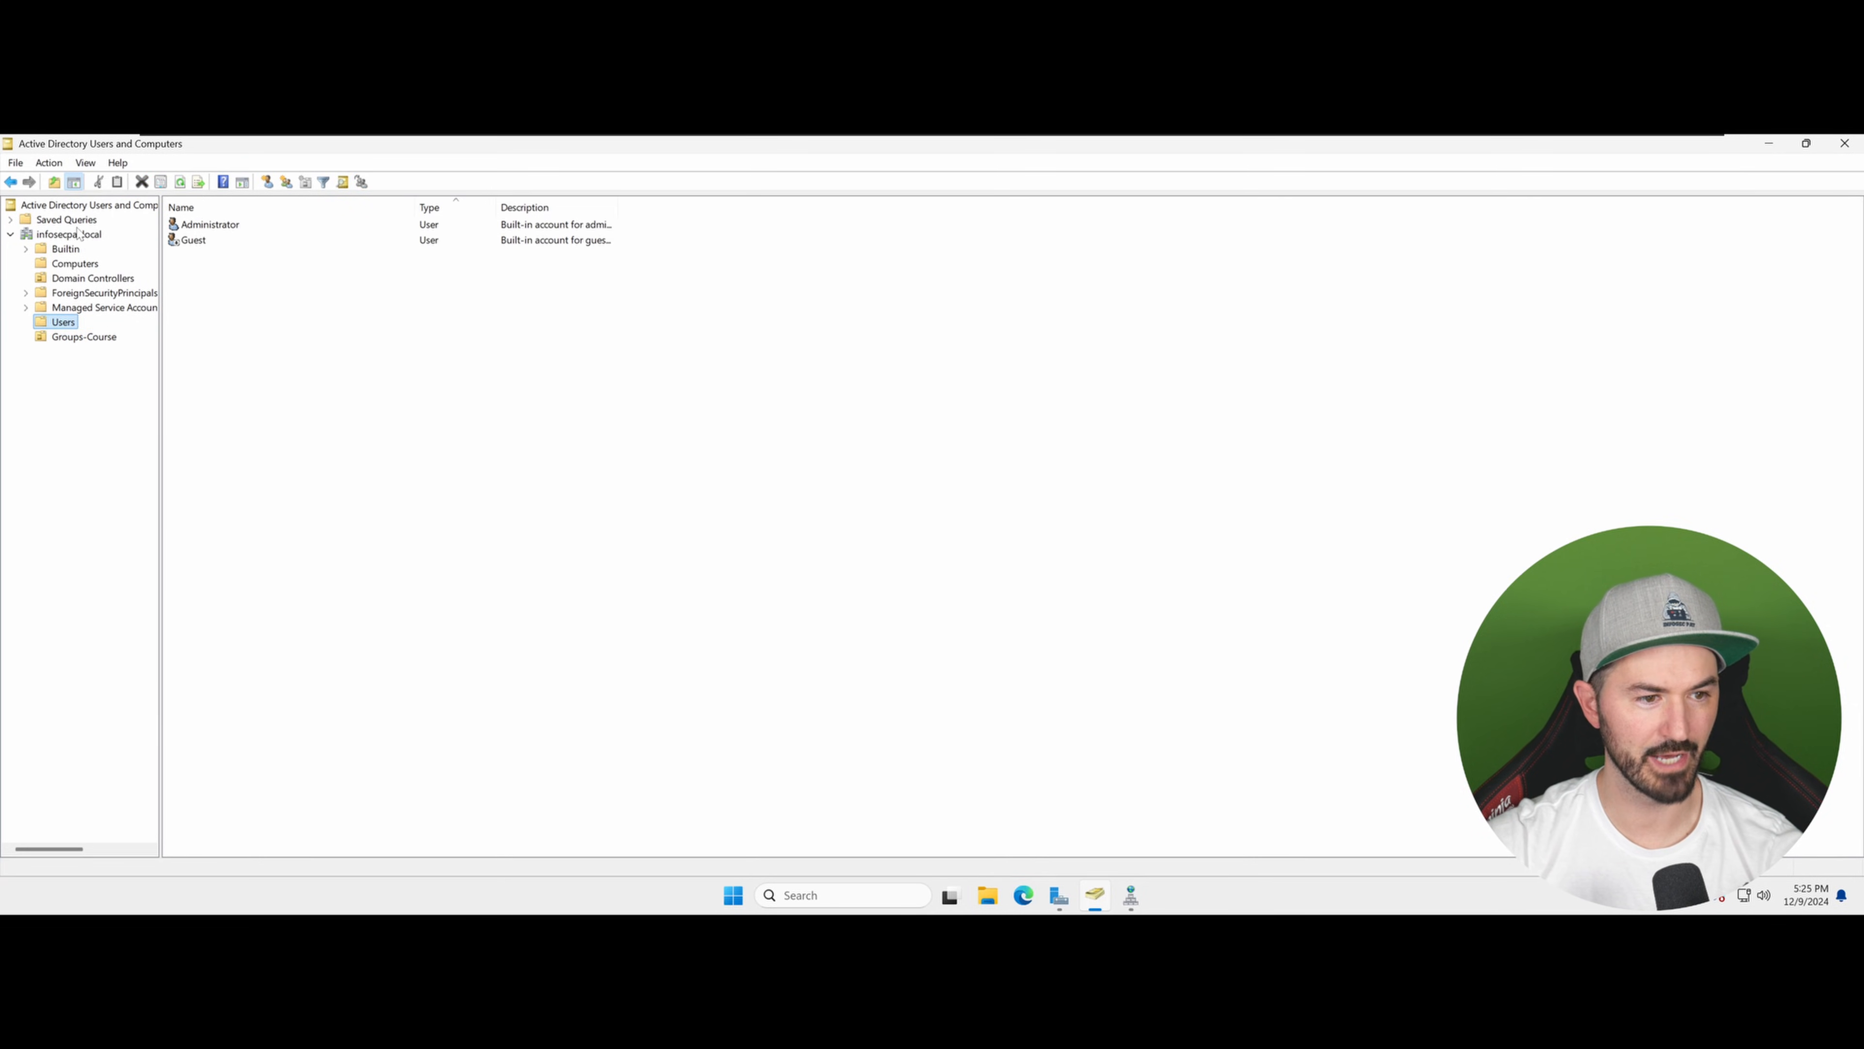
Step: Create an organizational unit named Users-Course at the domain root, then return to the Users container
left_click(76, 235)
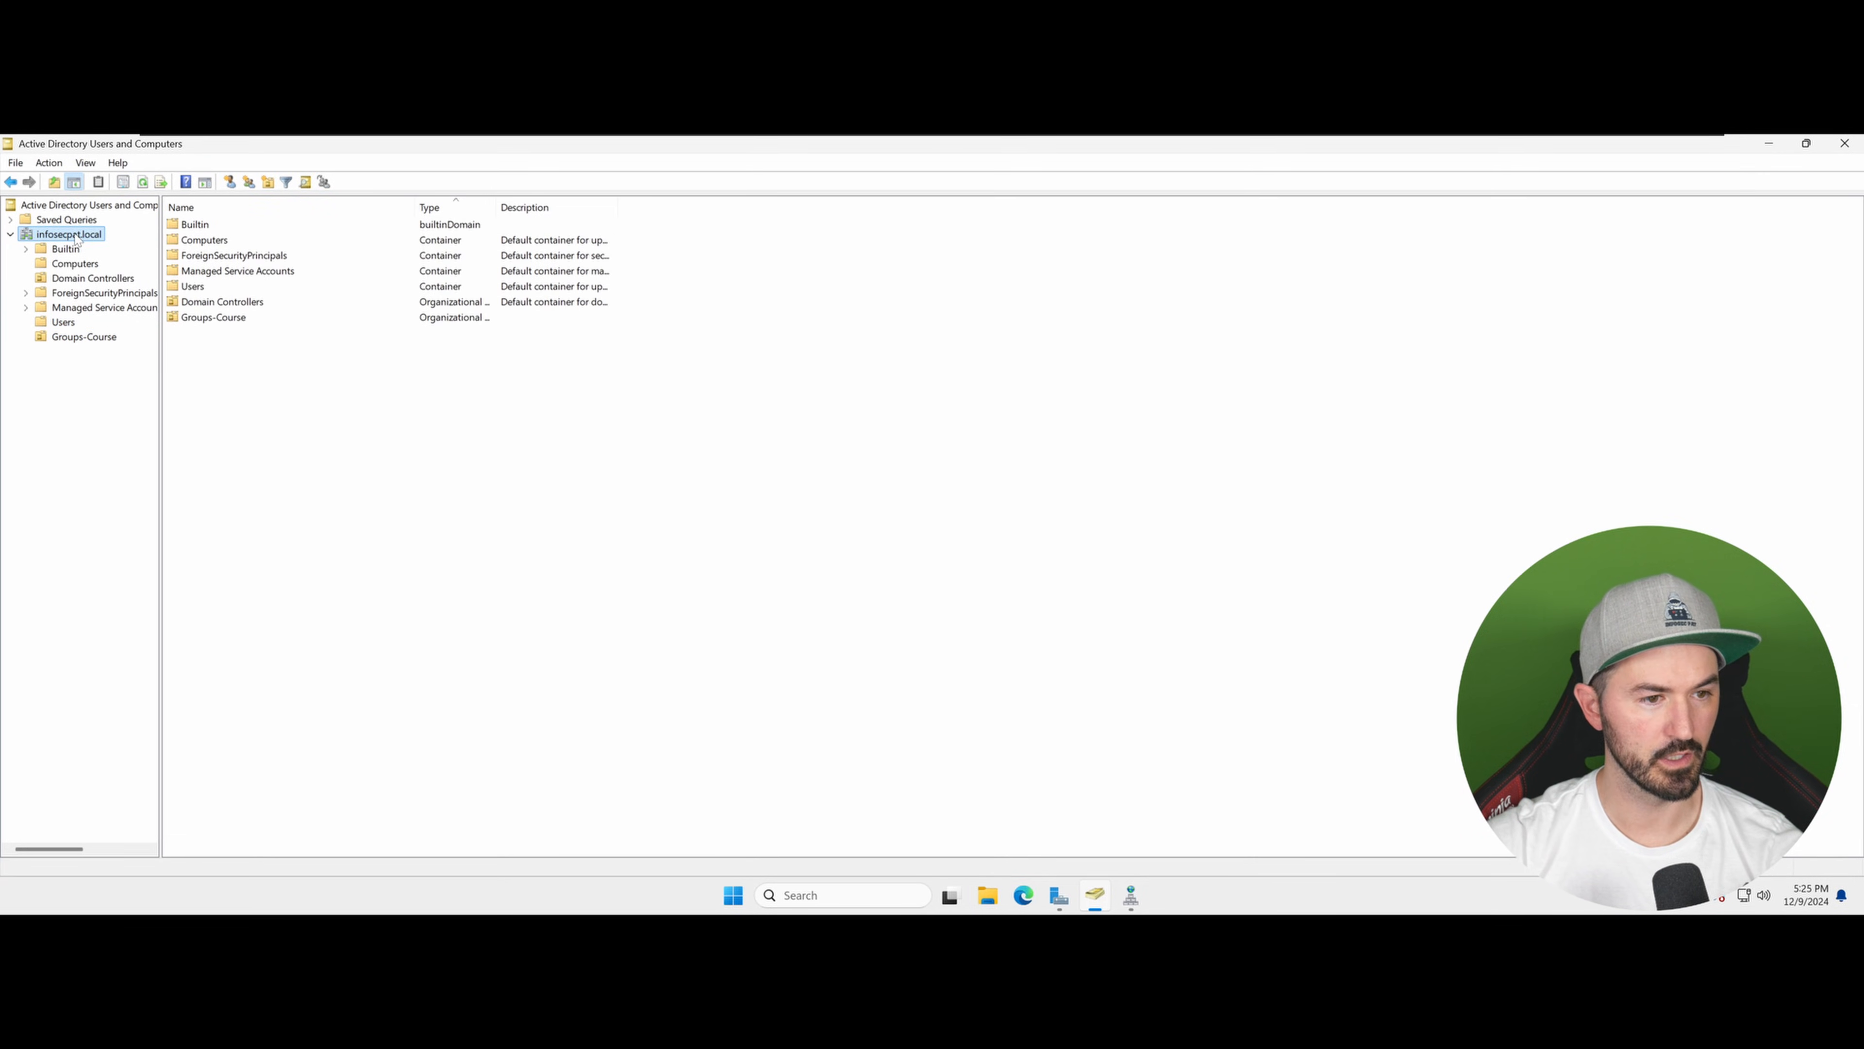
right_click(76, 237)
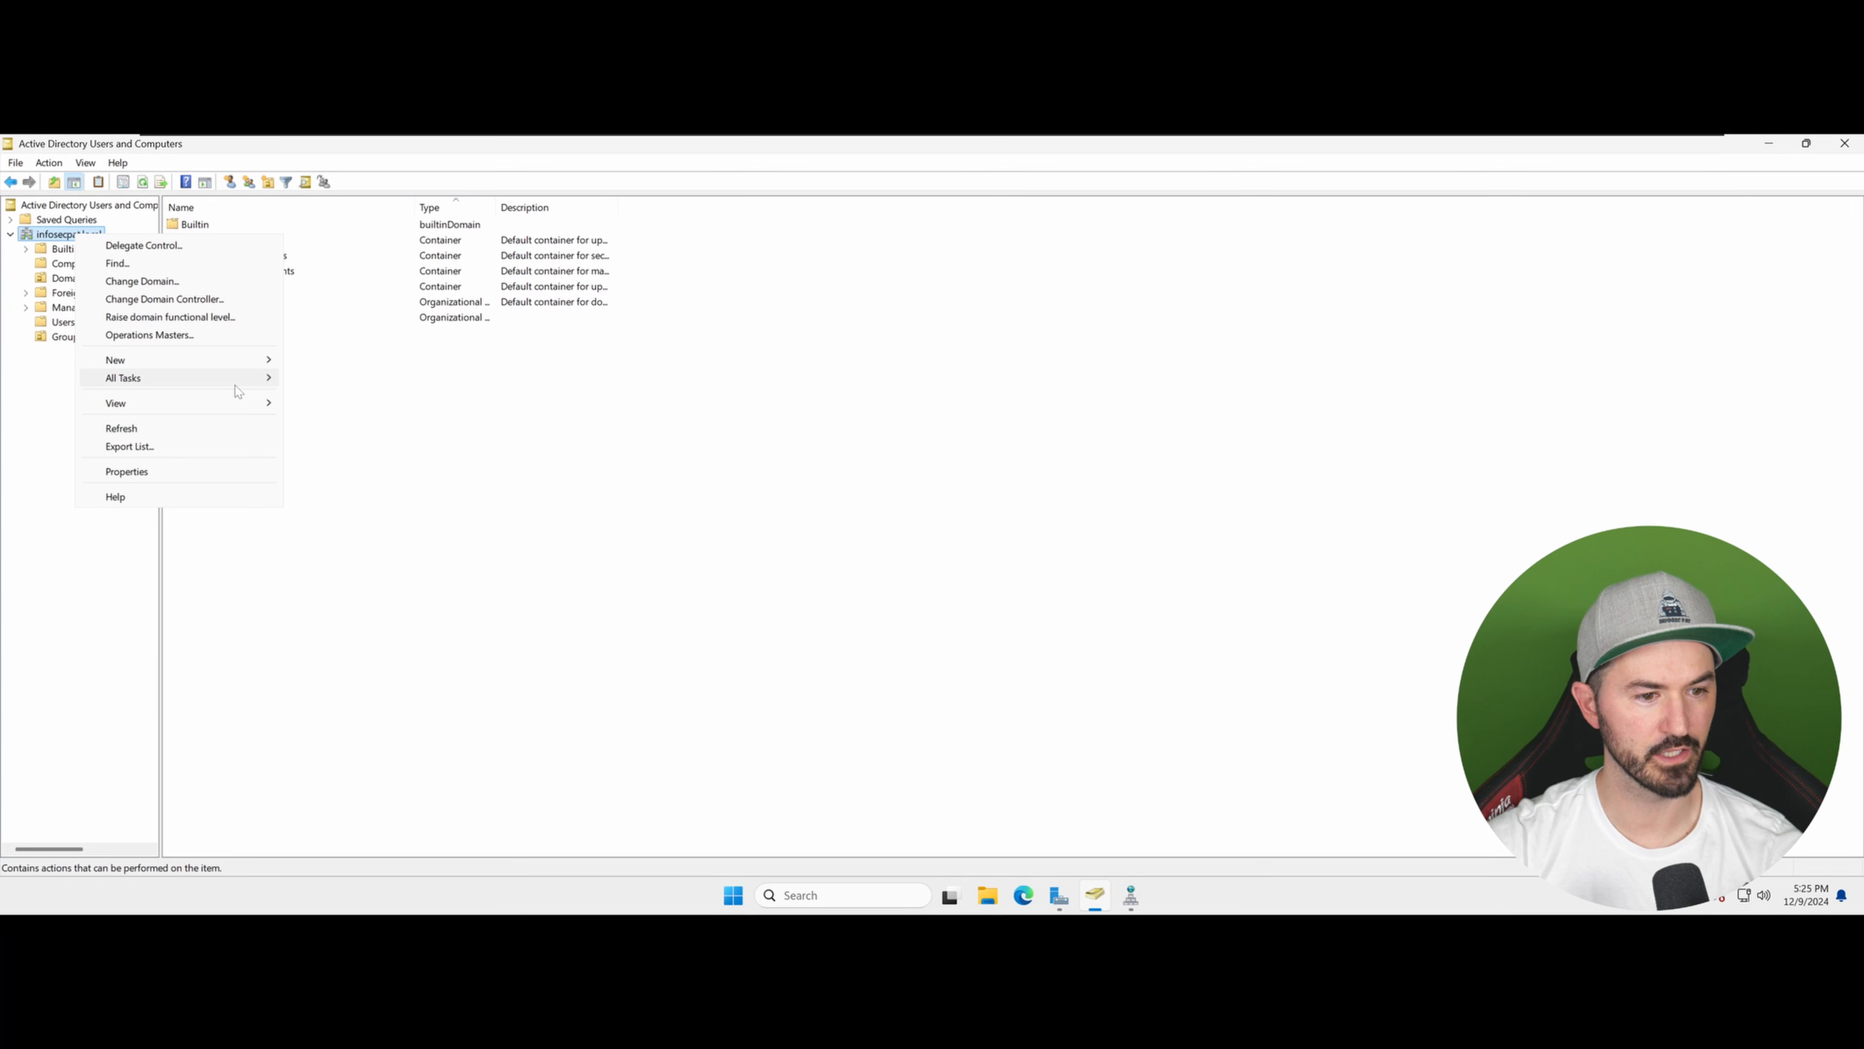
mouse_move(250, 367)
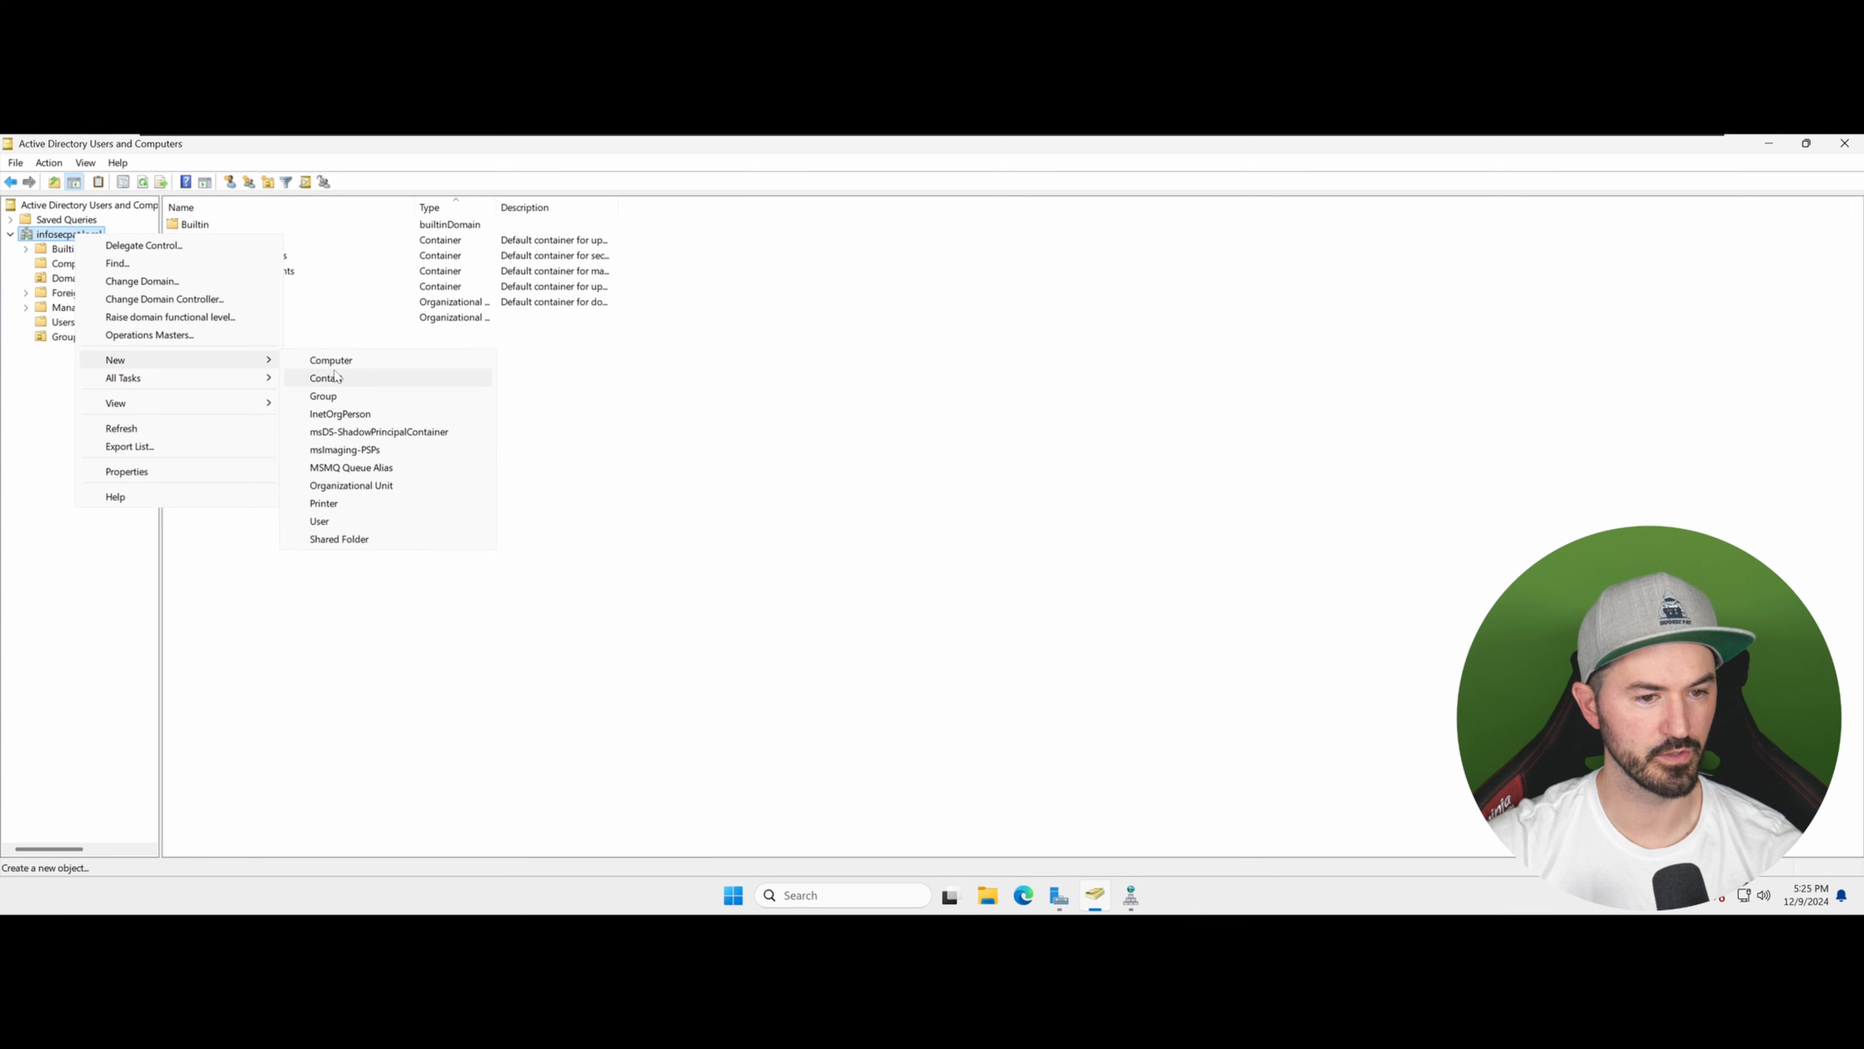
left_click(389, 485)
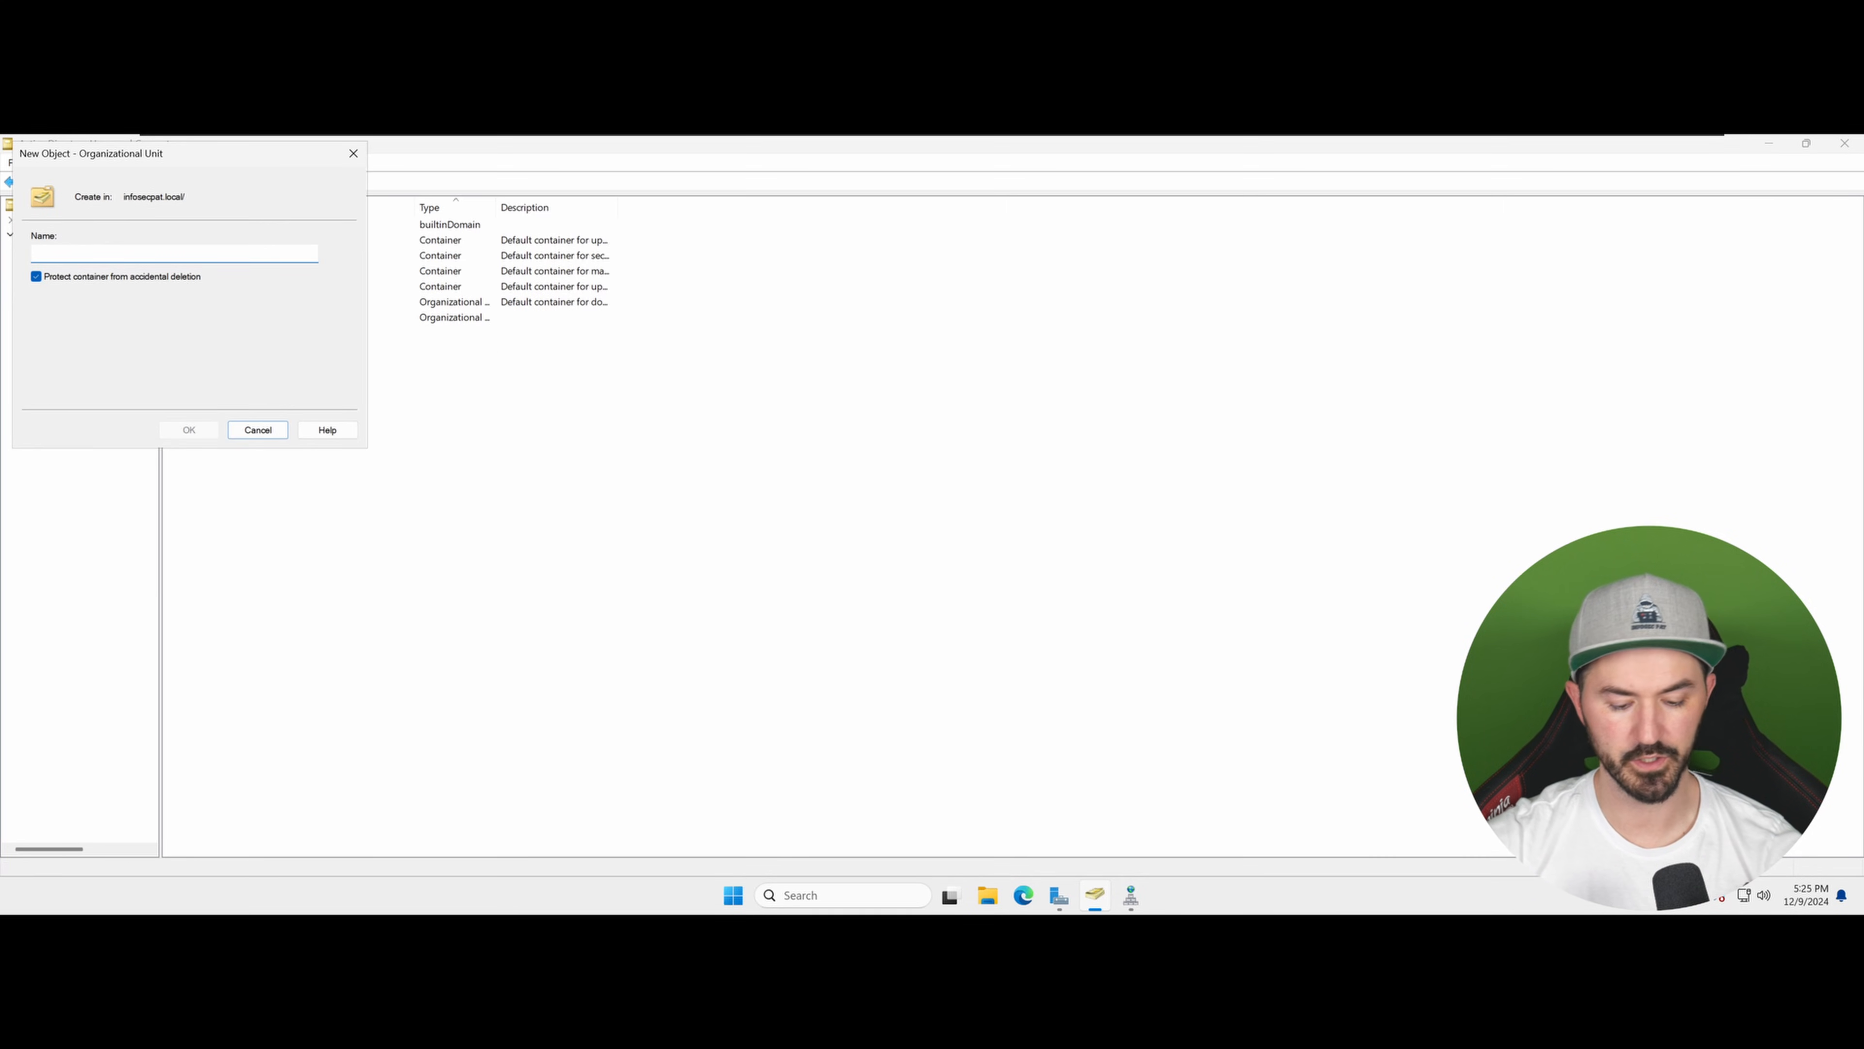
type("Users-")
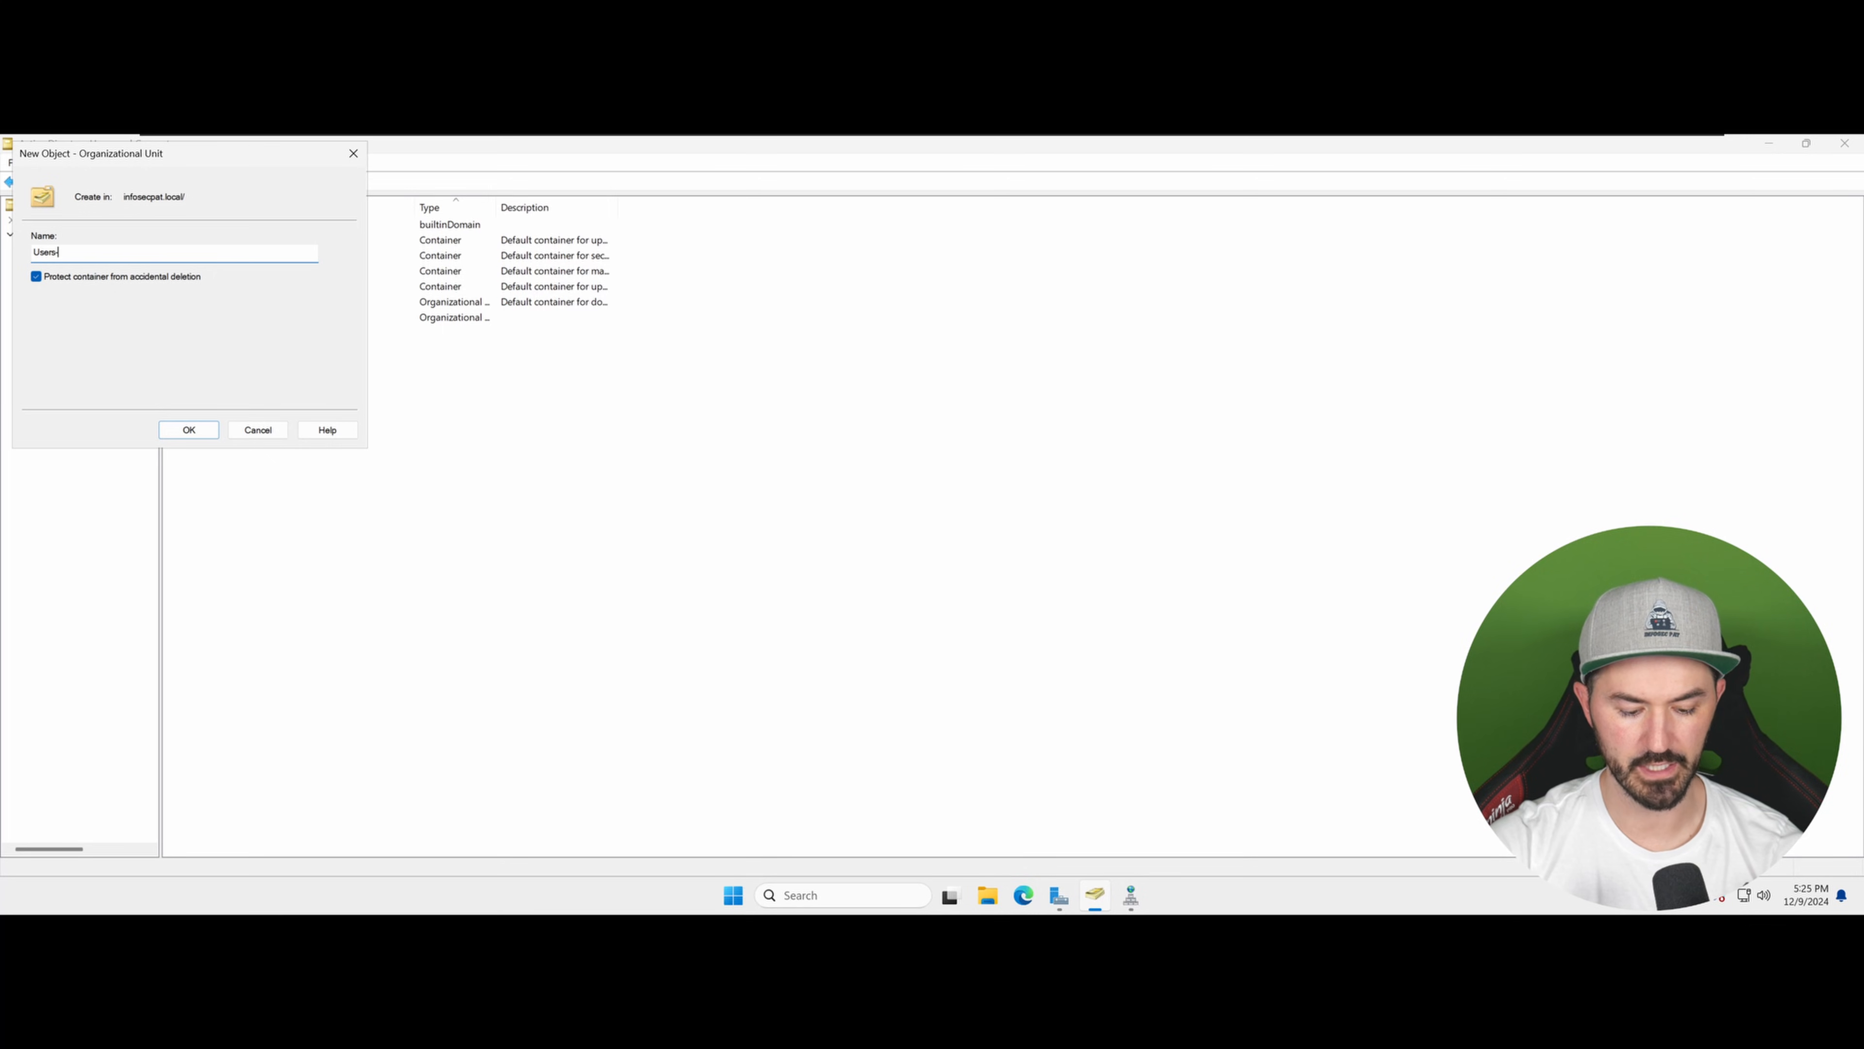
type("Course")
key("Return")
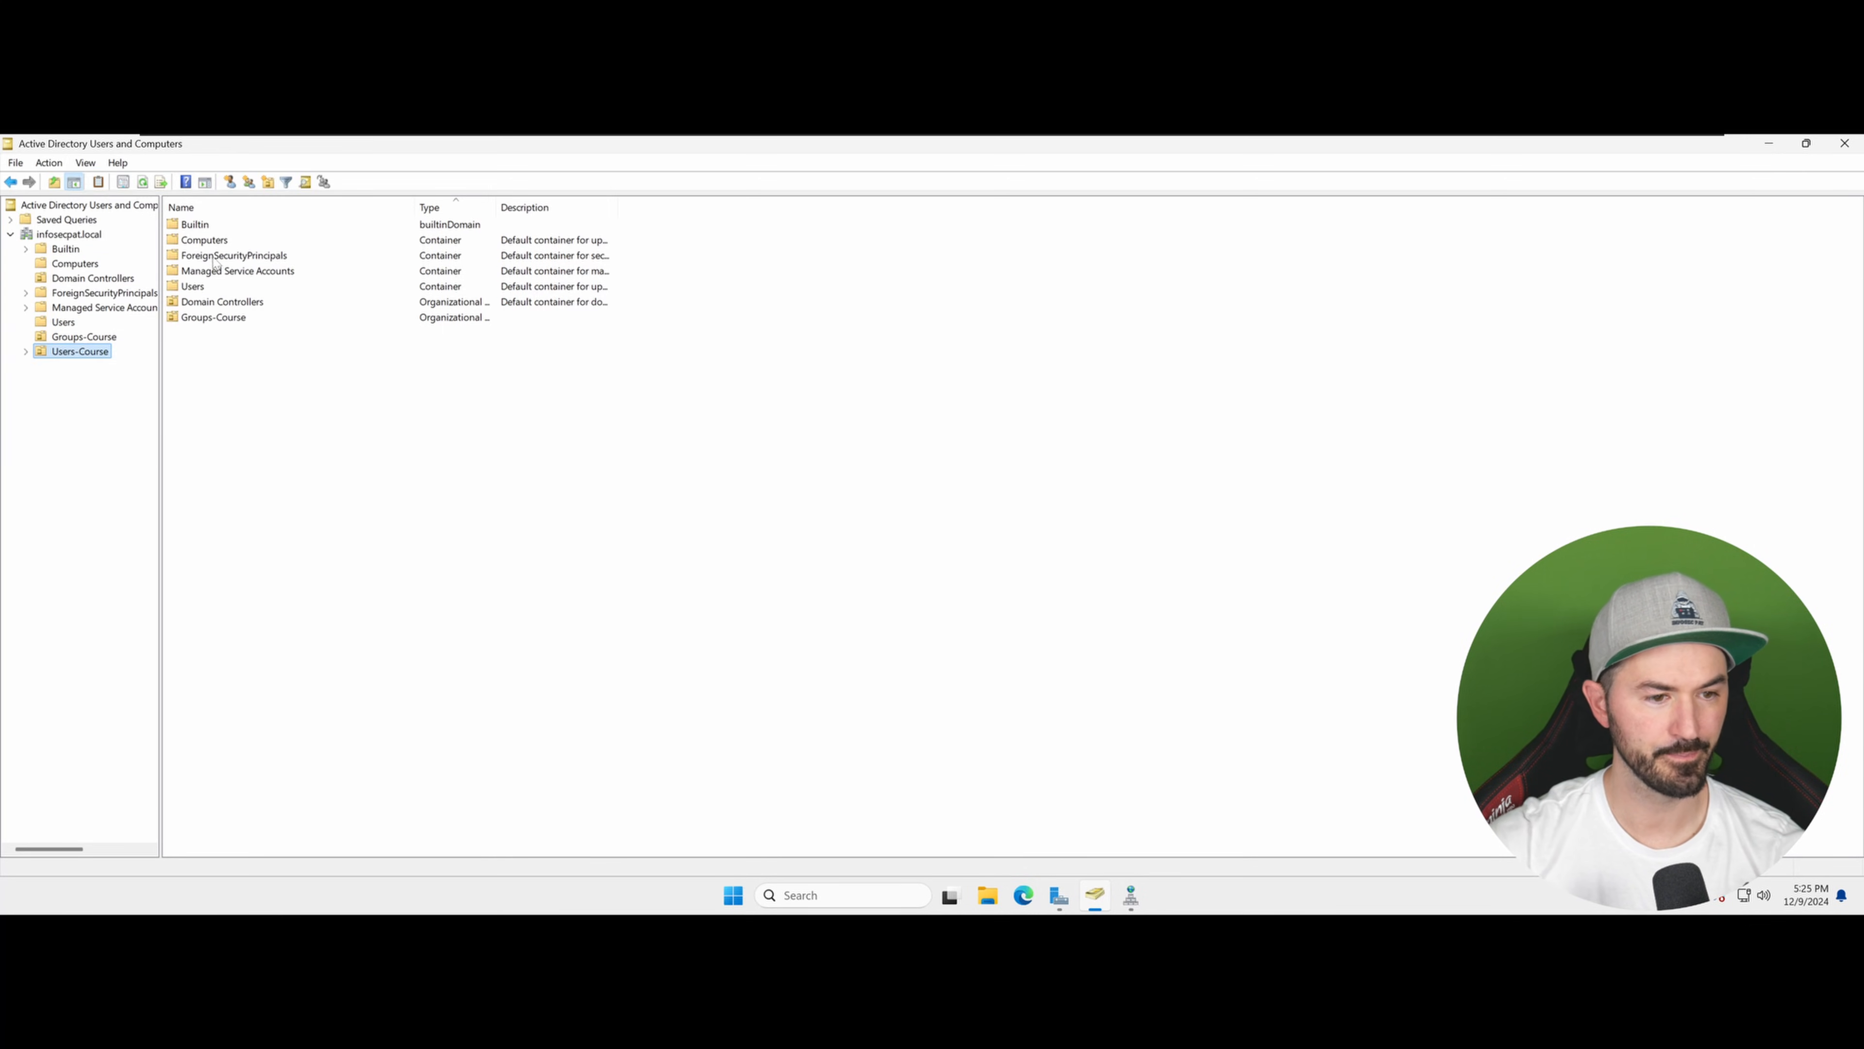
left_click(98, 355)
left_click(71, 326)
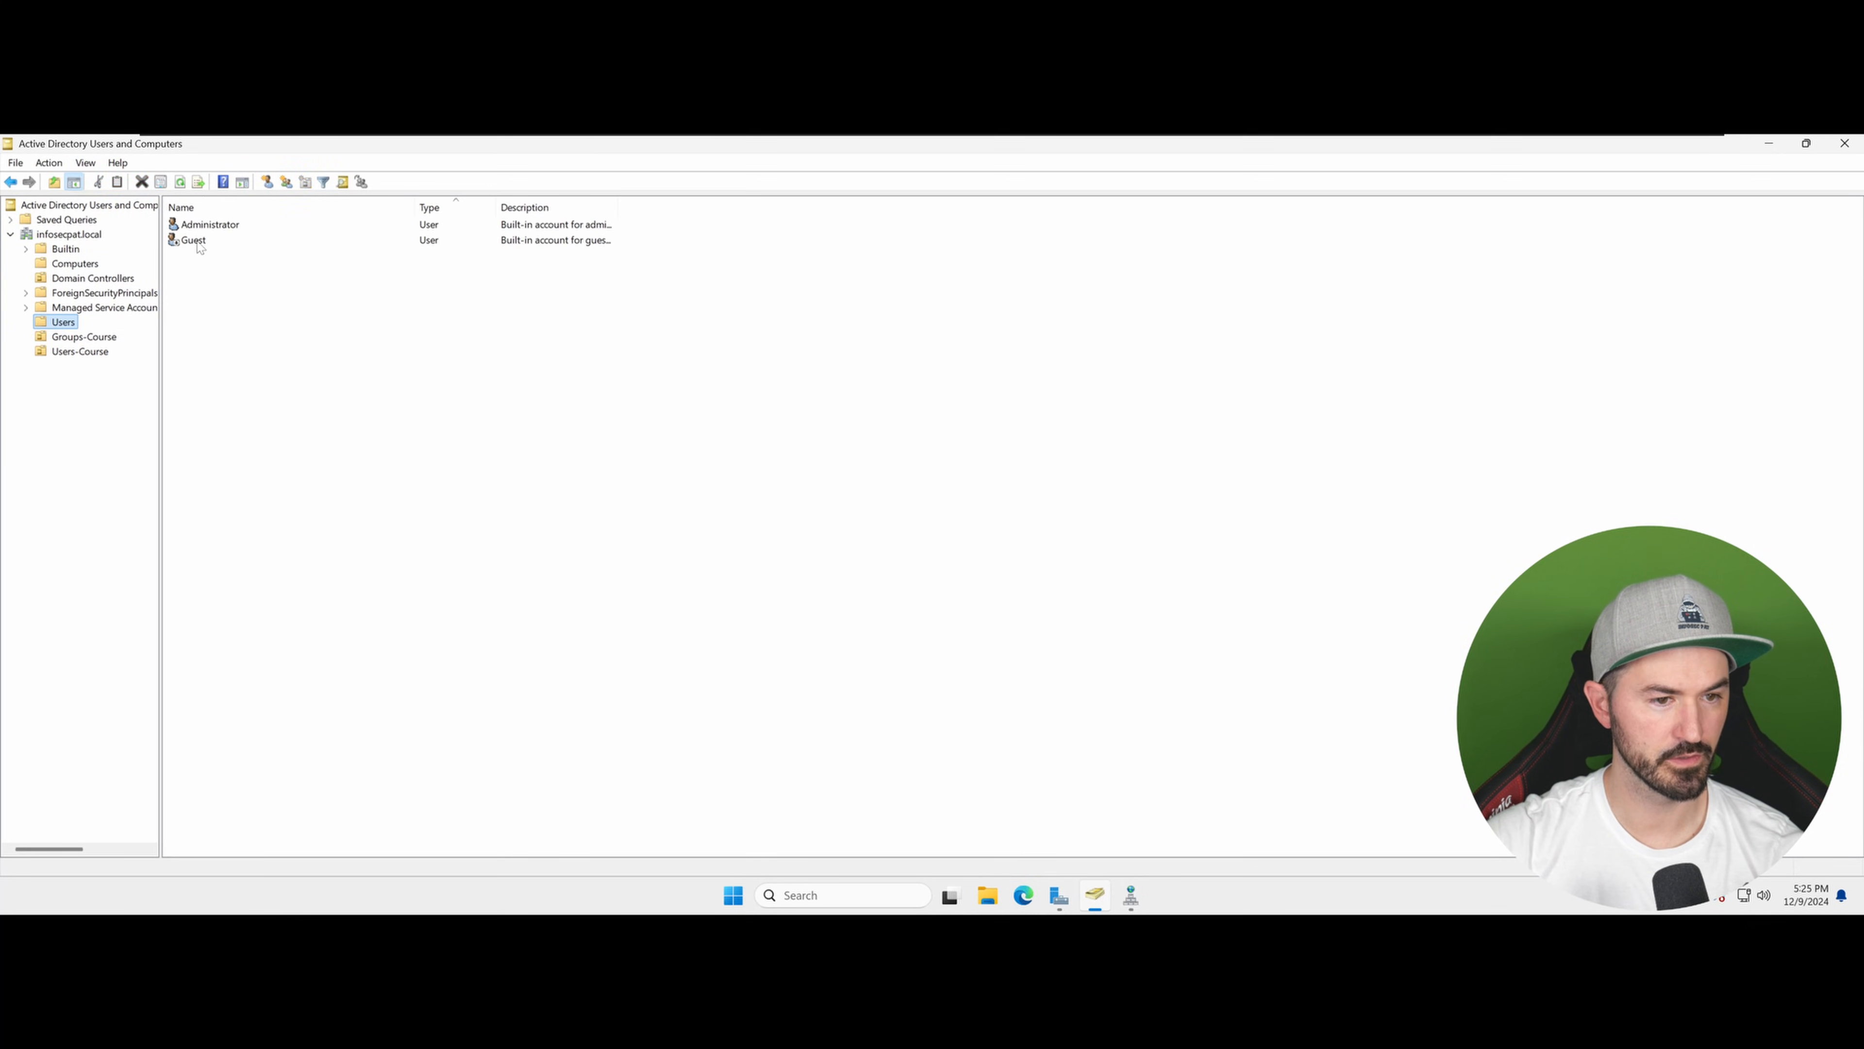
Step: Move the Administrator and Guest accounts from the Users container into the Users-Course organizational unit
left_click(200, 241)
left_click(205, 230, "ctrl")
left_click_drag(151, 324, 90, 355)
left_click(875, 561)
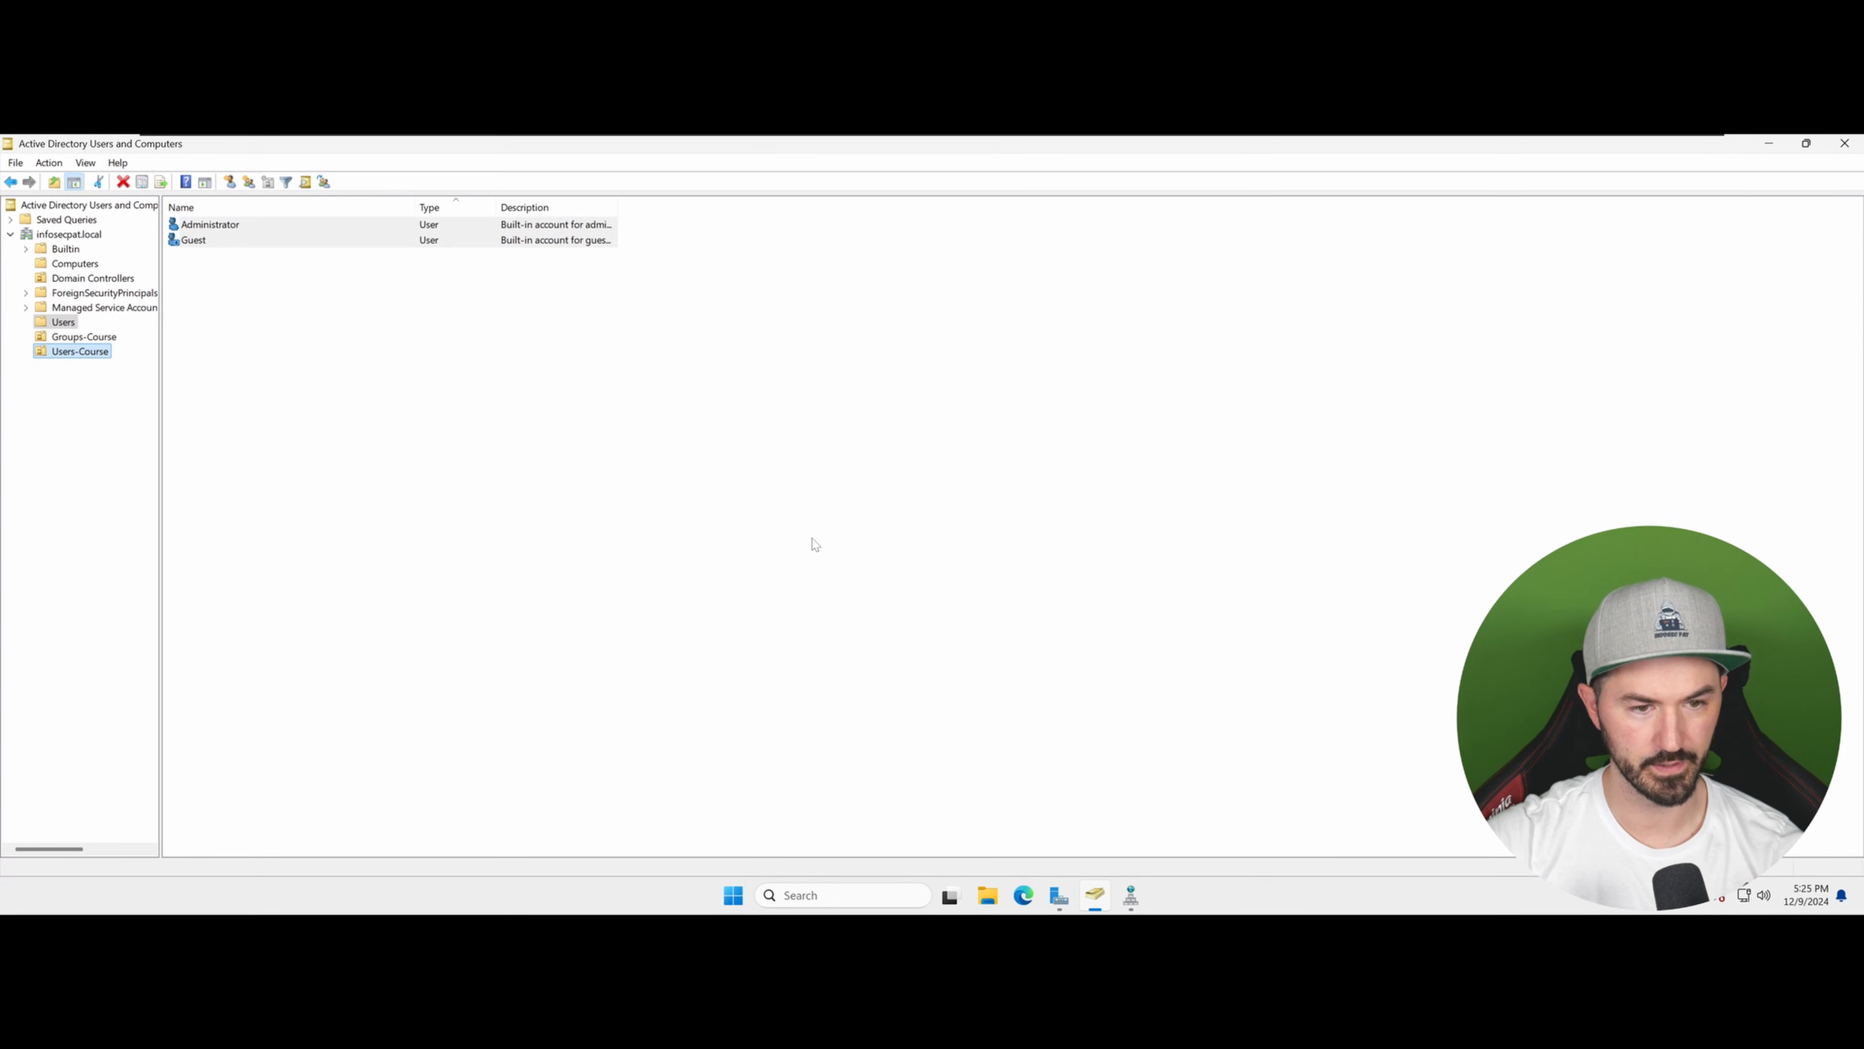
left_click(111, 351)
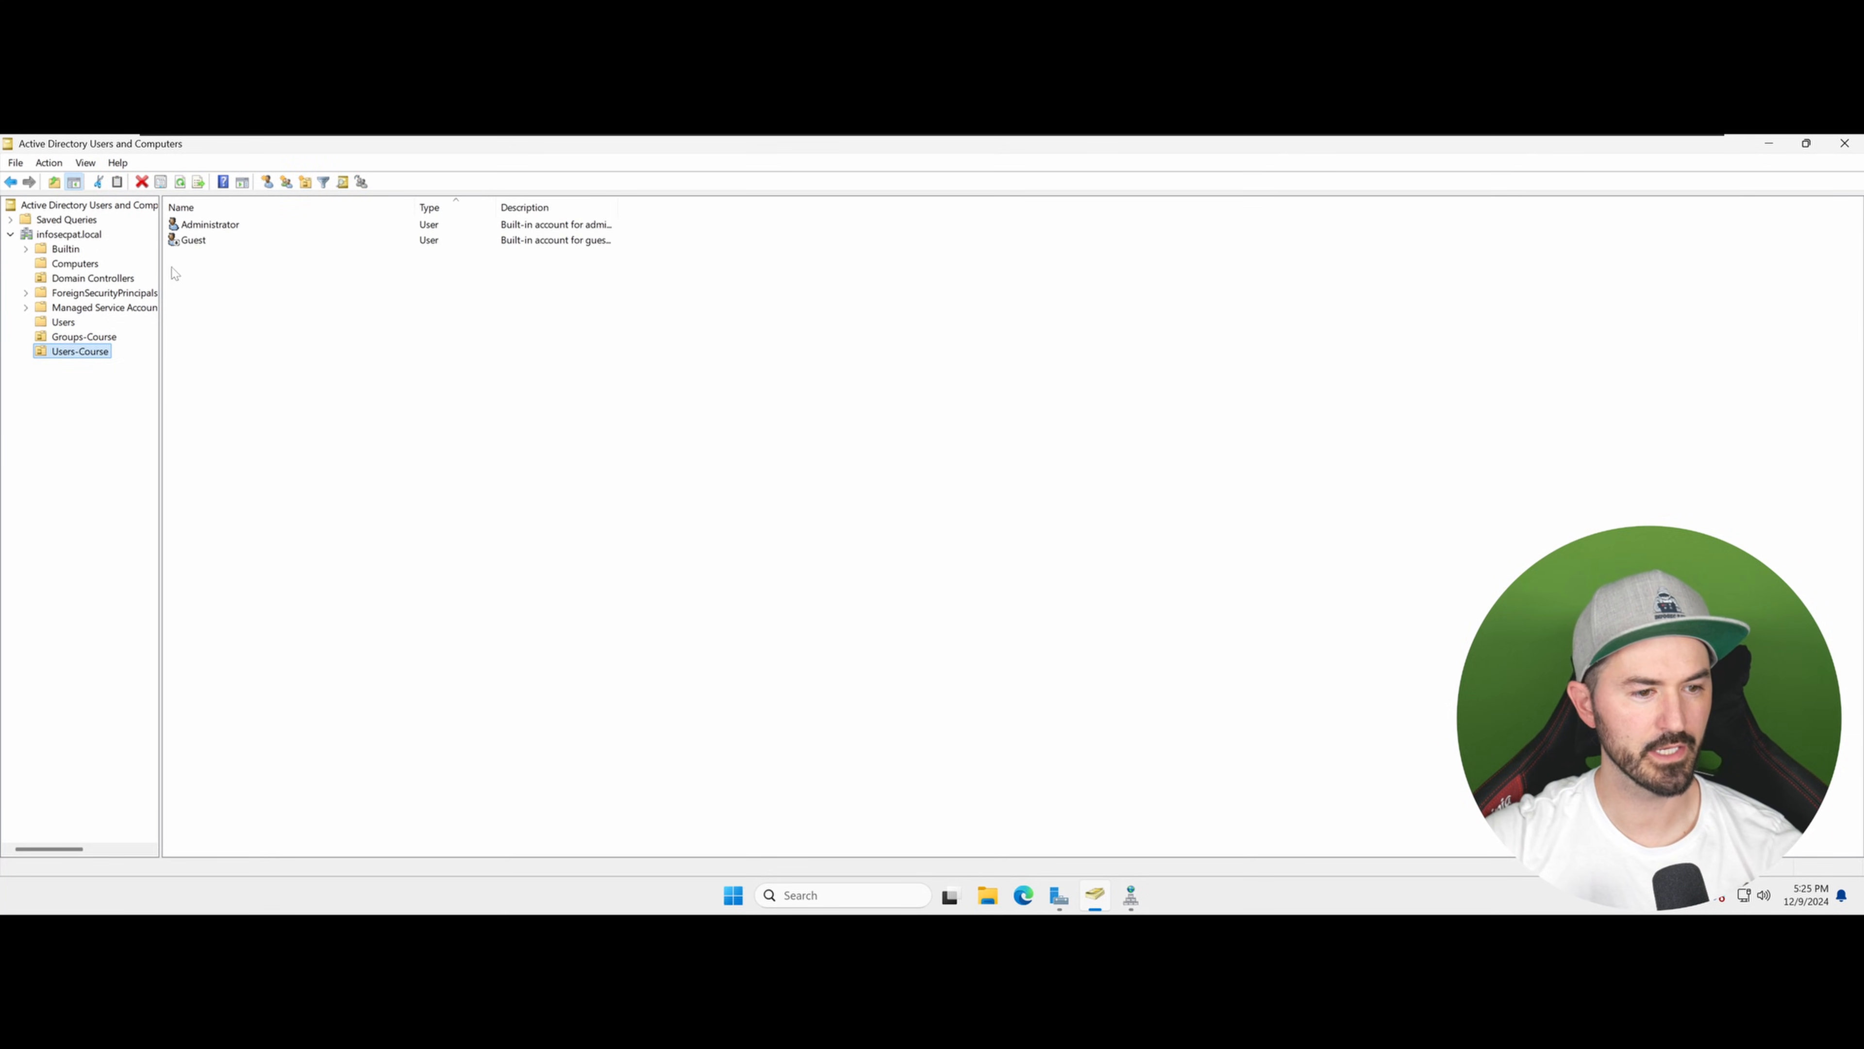
Step: Copy the Administrator account into a new user in Users-Course with first name and logon name infosecpat
left_click(236, 225)
right_click(243, 236)
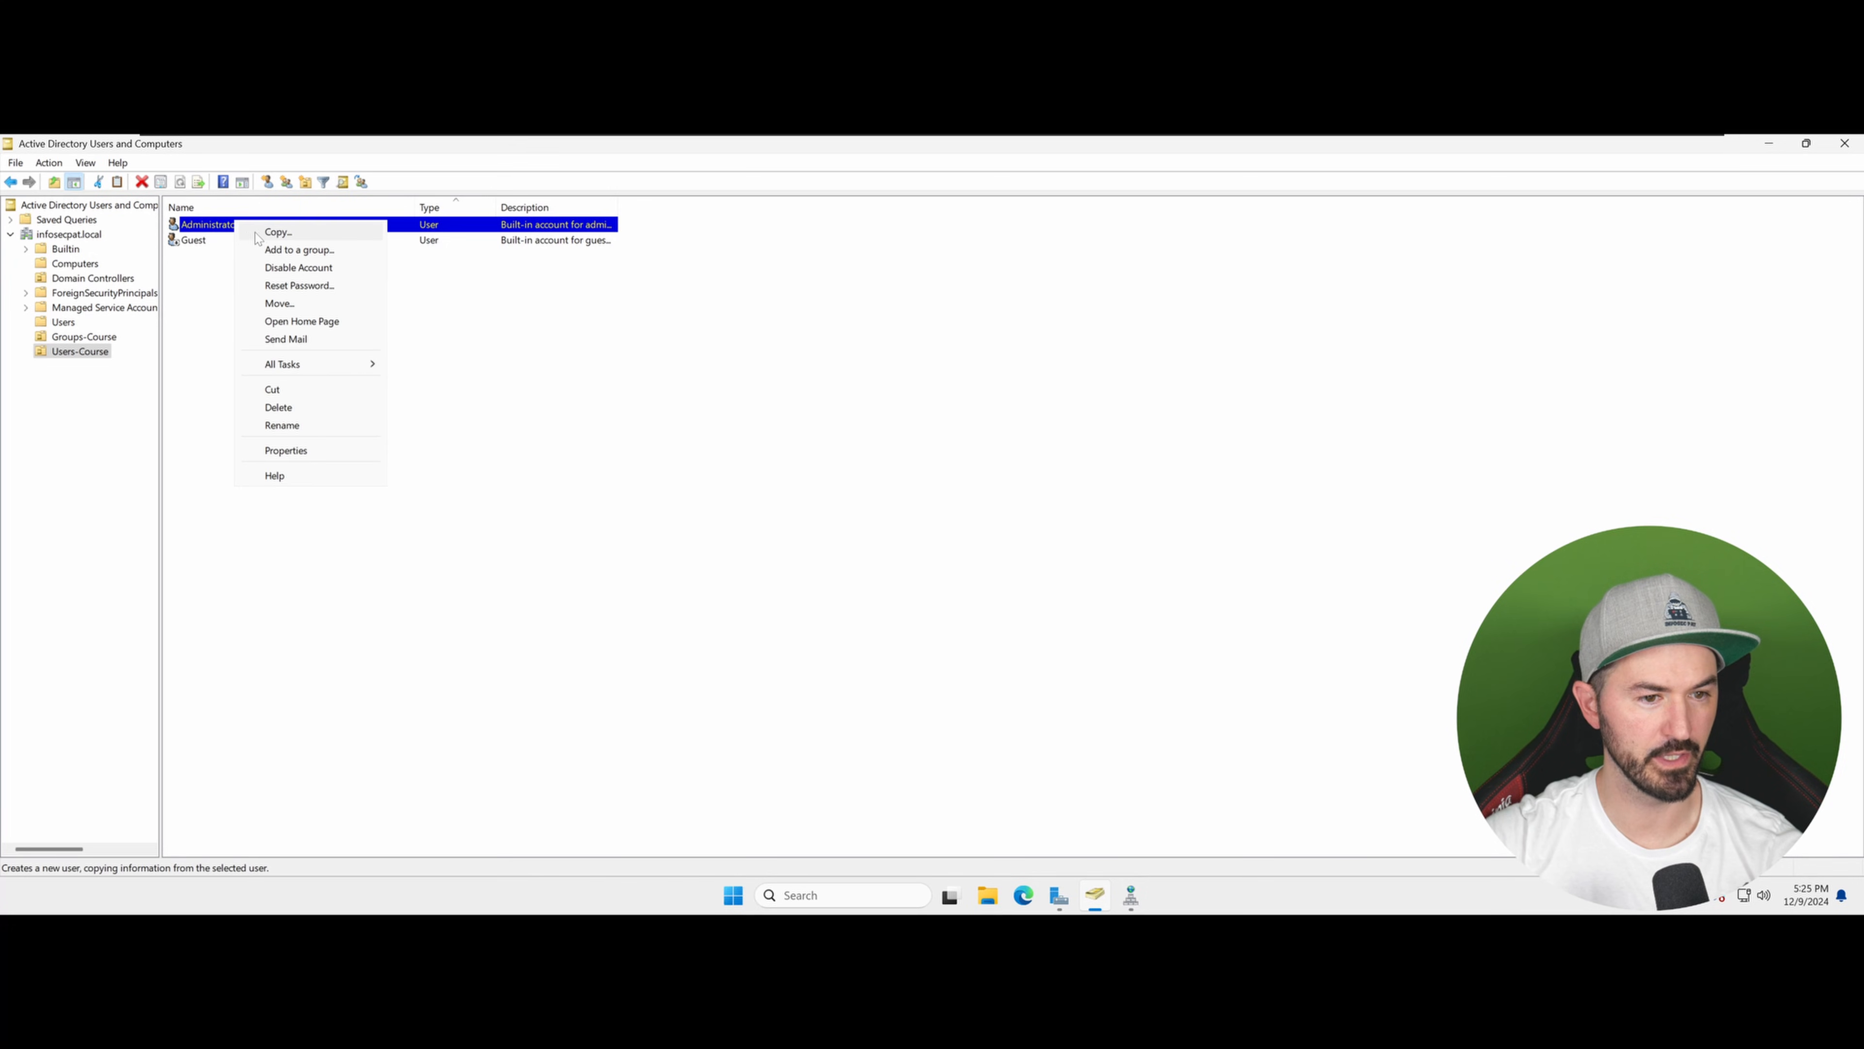
left_click(265, 232)
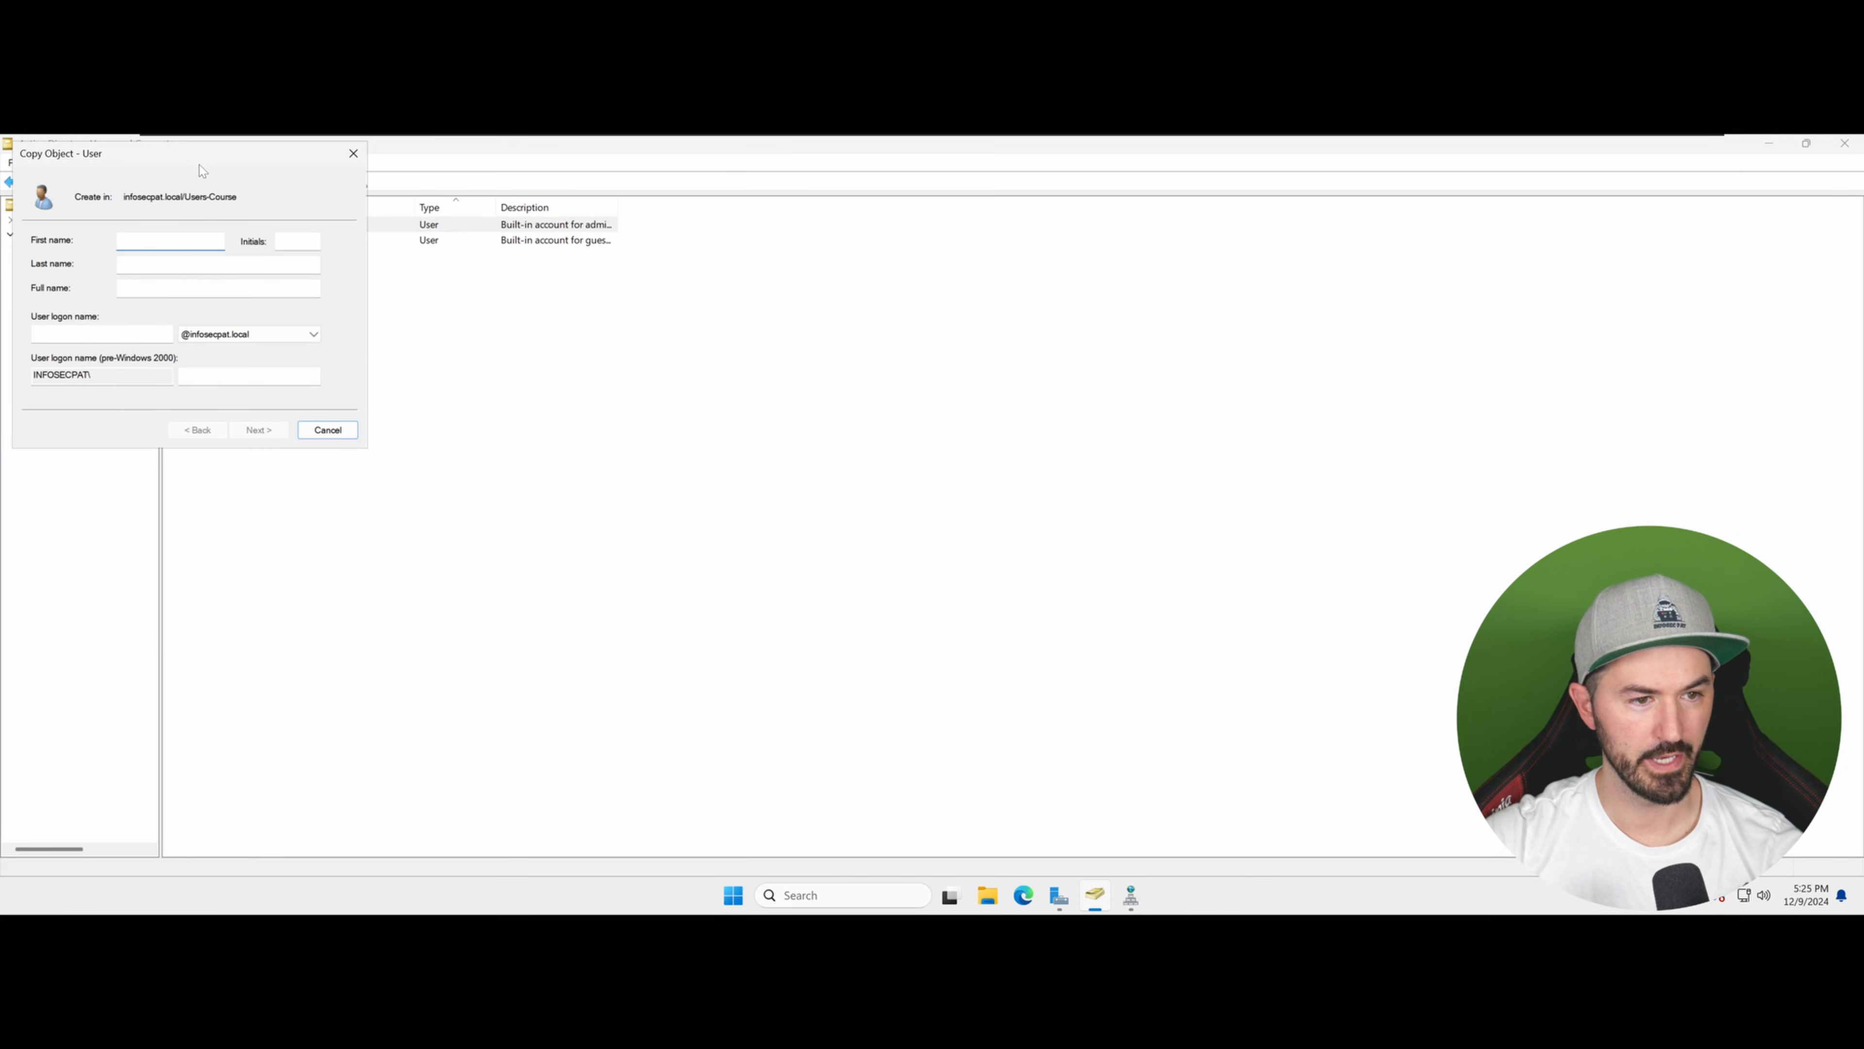
left_click_drag(506, 266, 507, 266)
type("info")
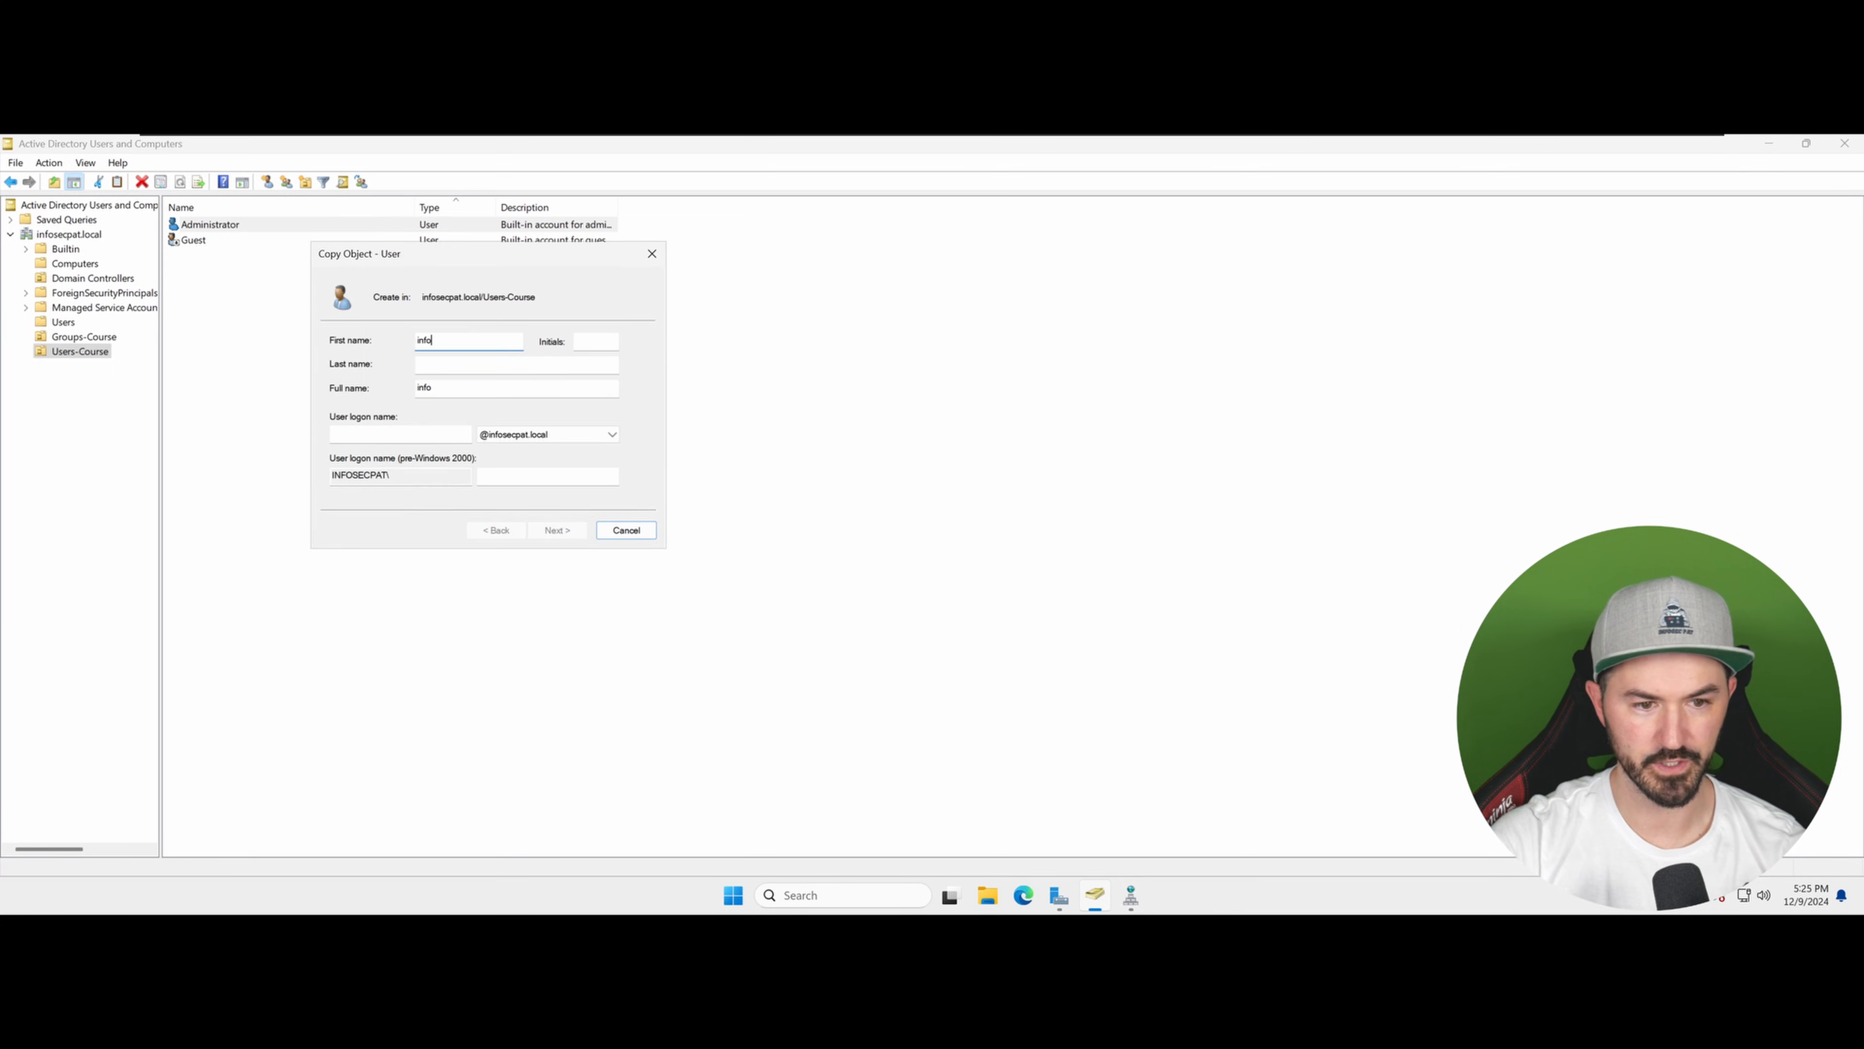
type("secp")
key("Tab")
key("Tab")
key("Tab")
key("Tab")
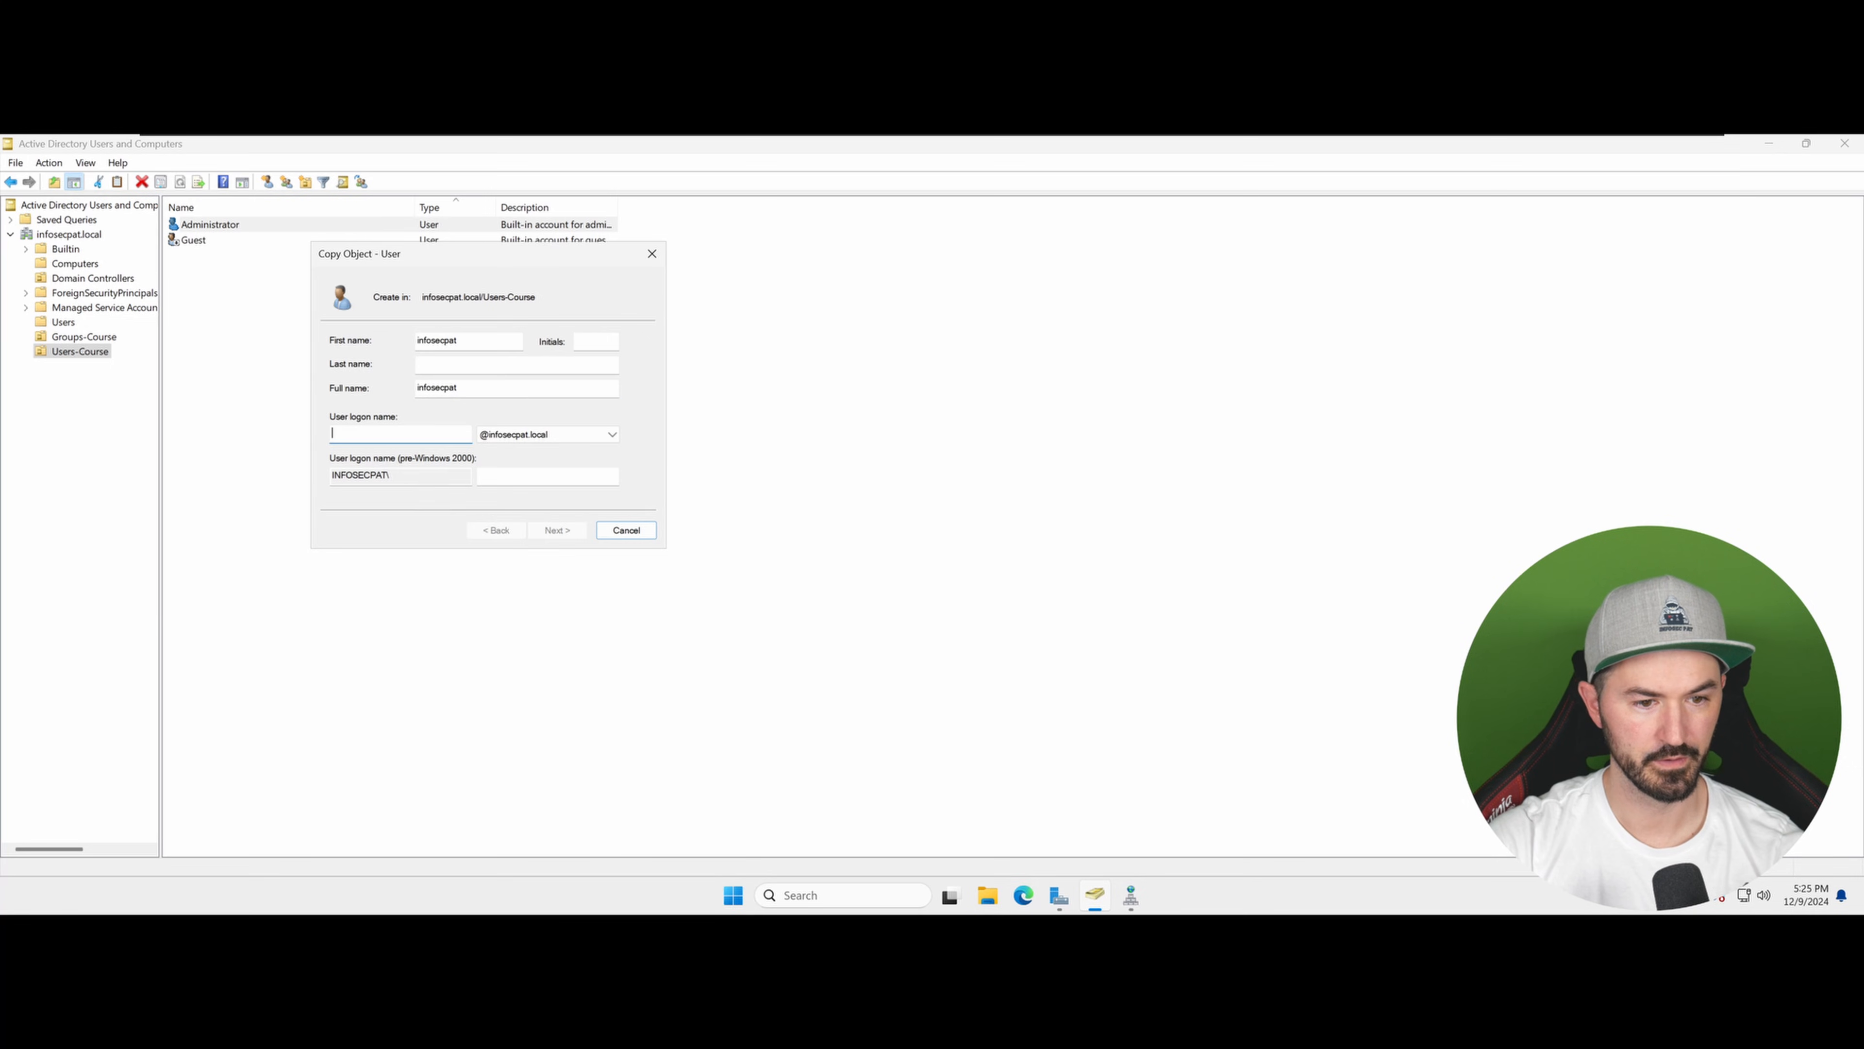
type("infosecpat")
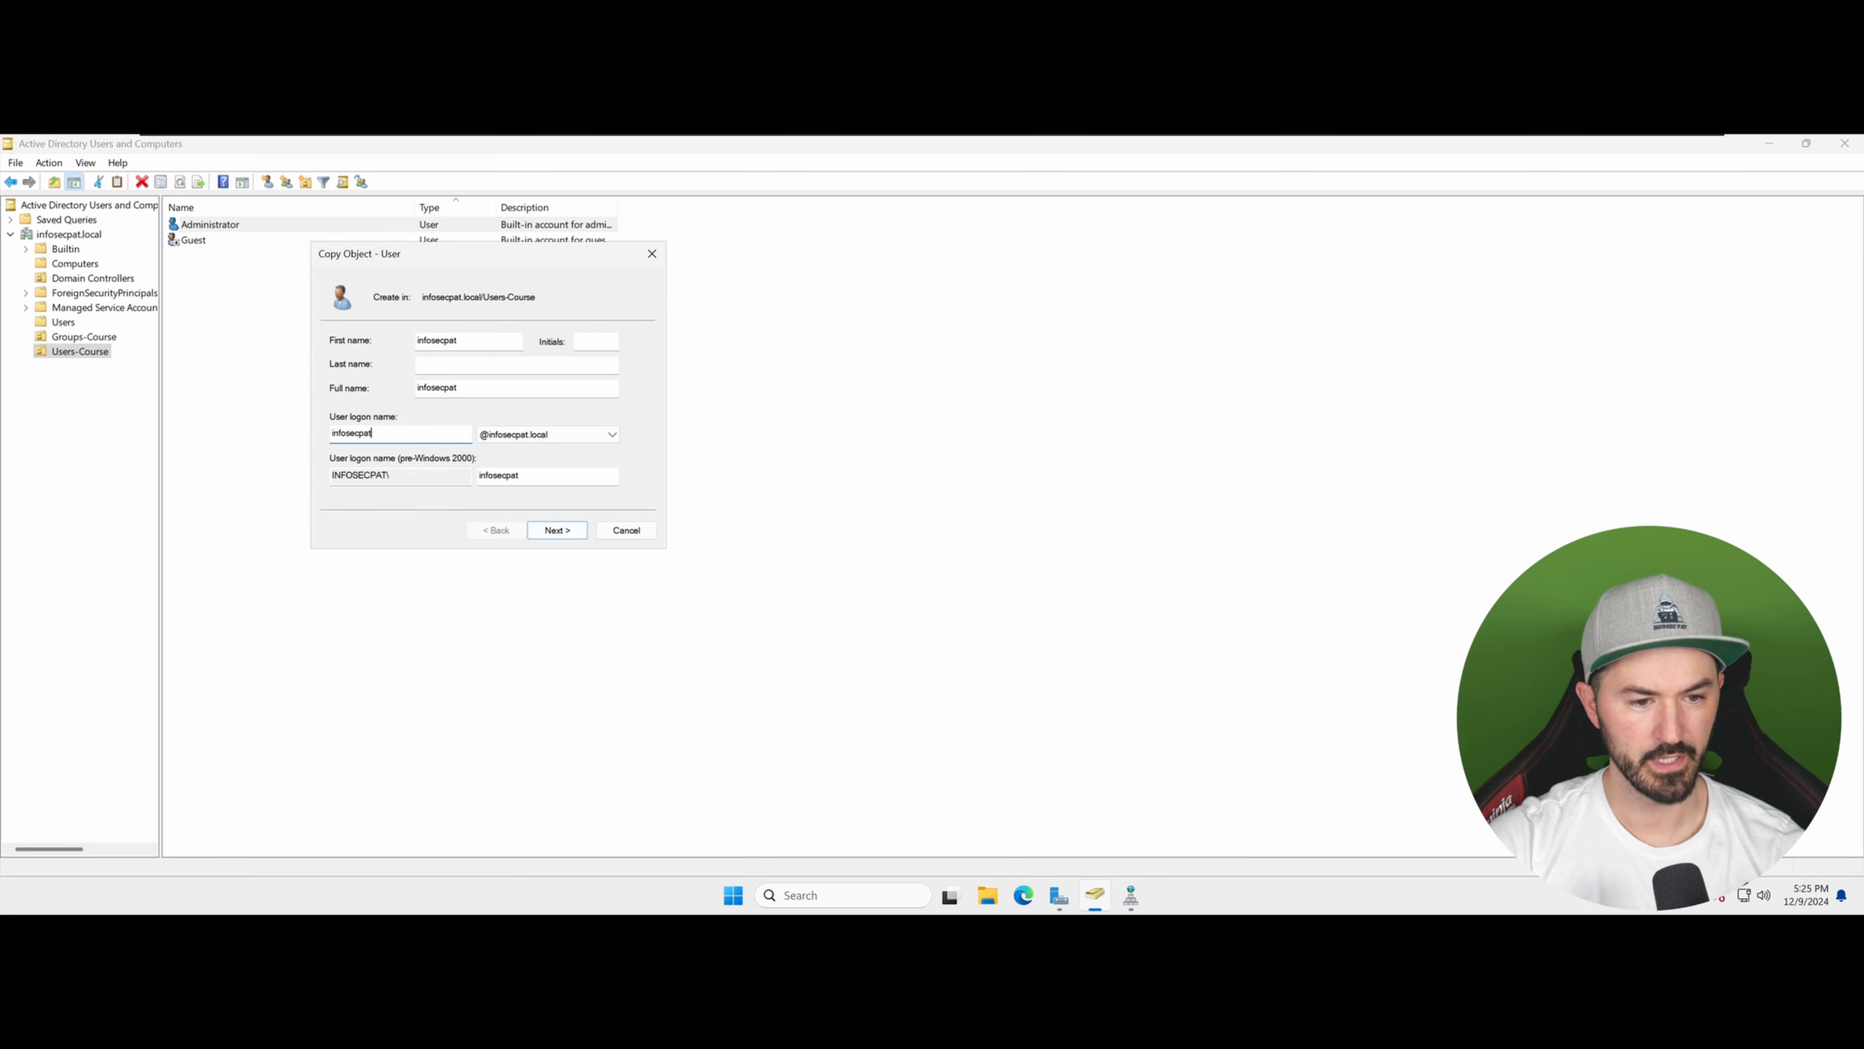
key("Return")
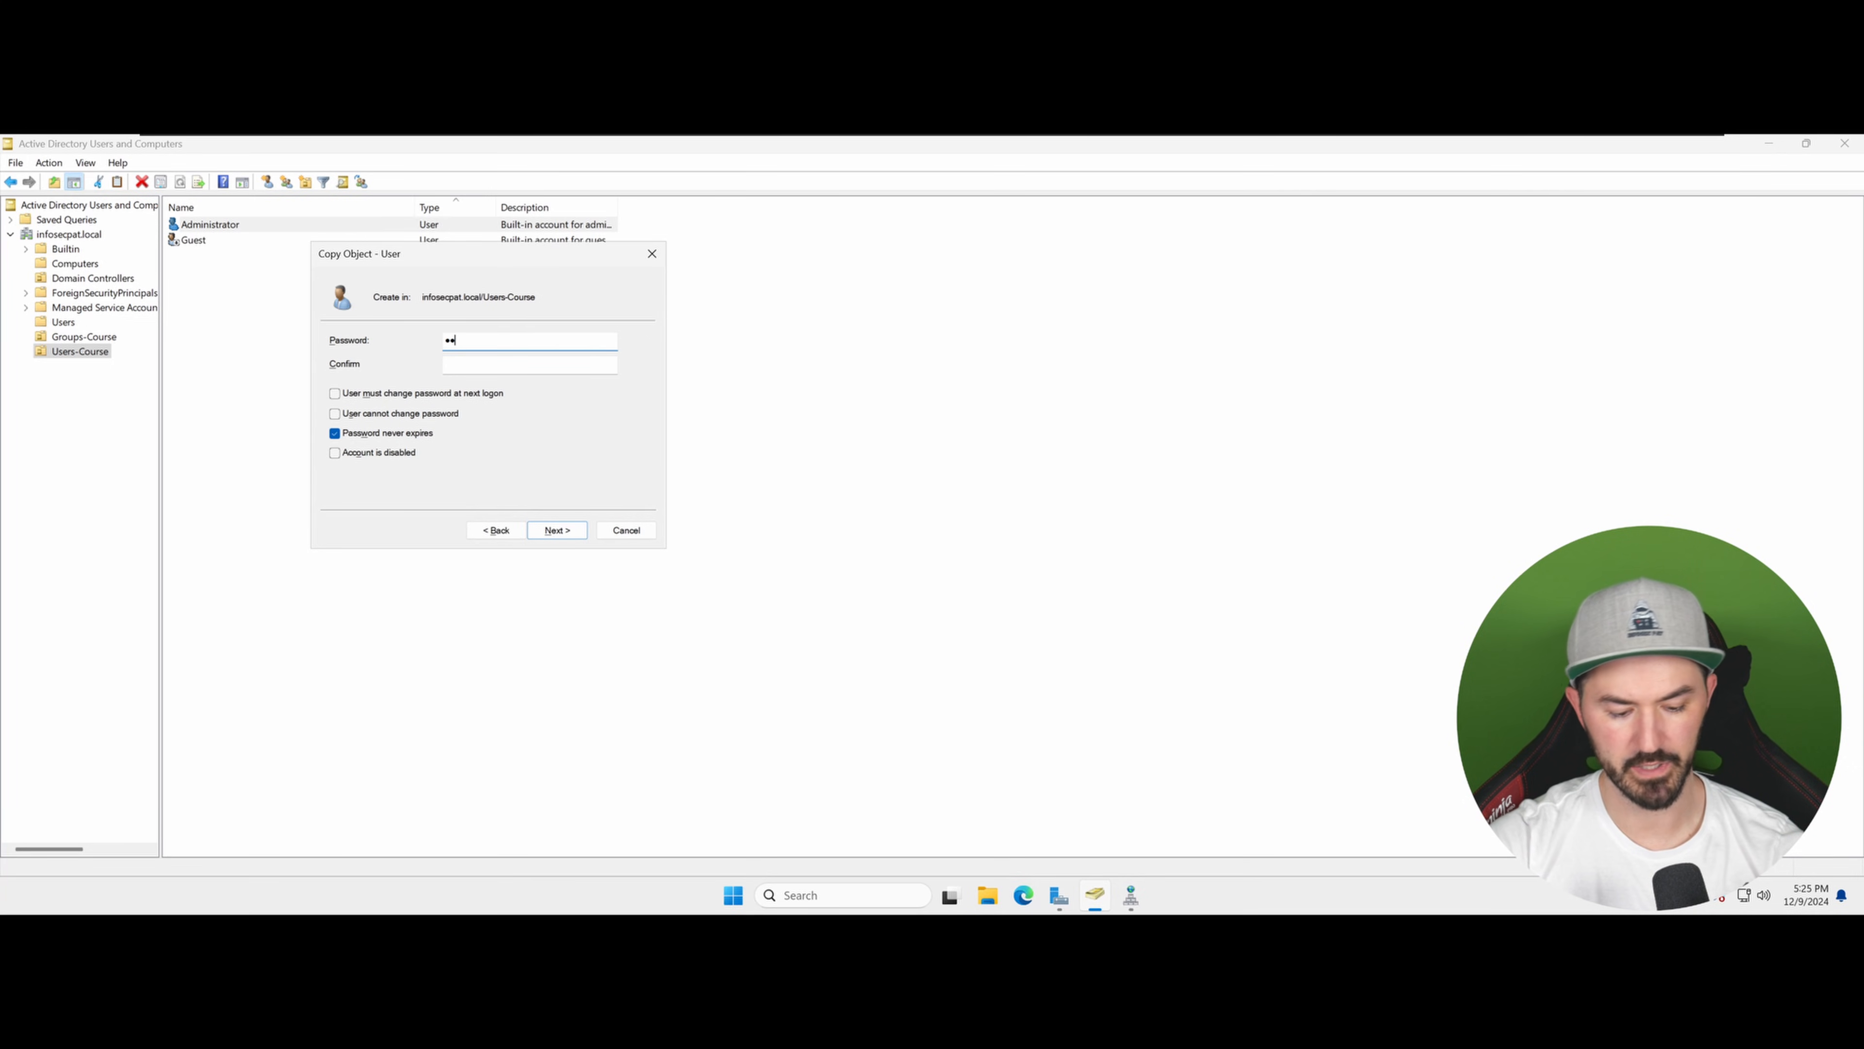
Step: Enter and confirm the new user's password, then finish creating the account
key("Tab")
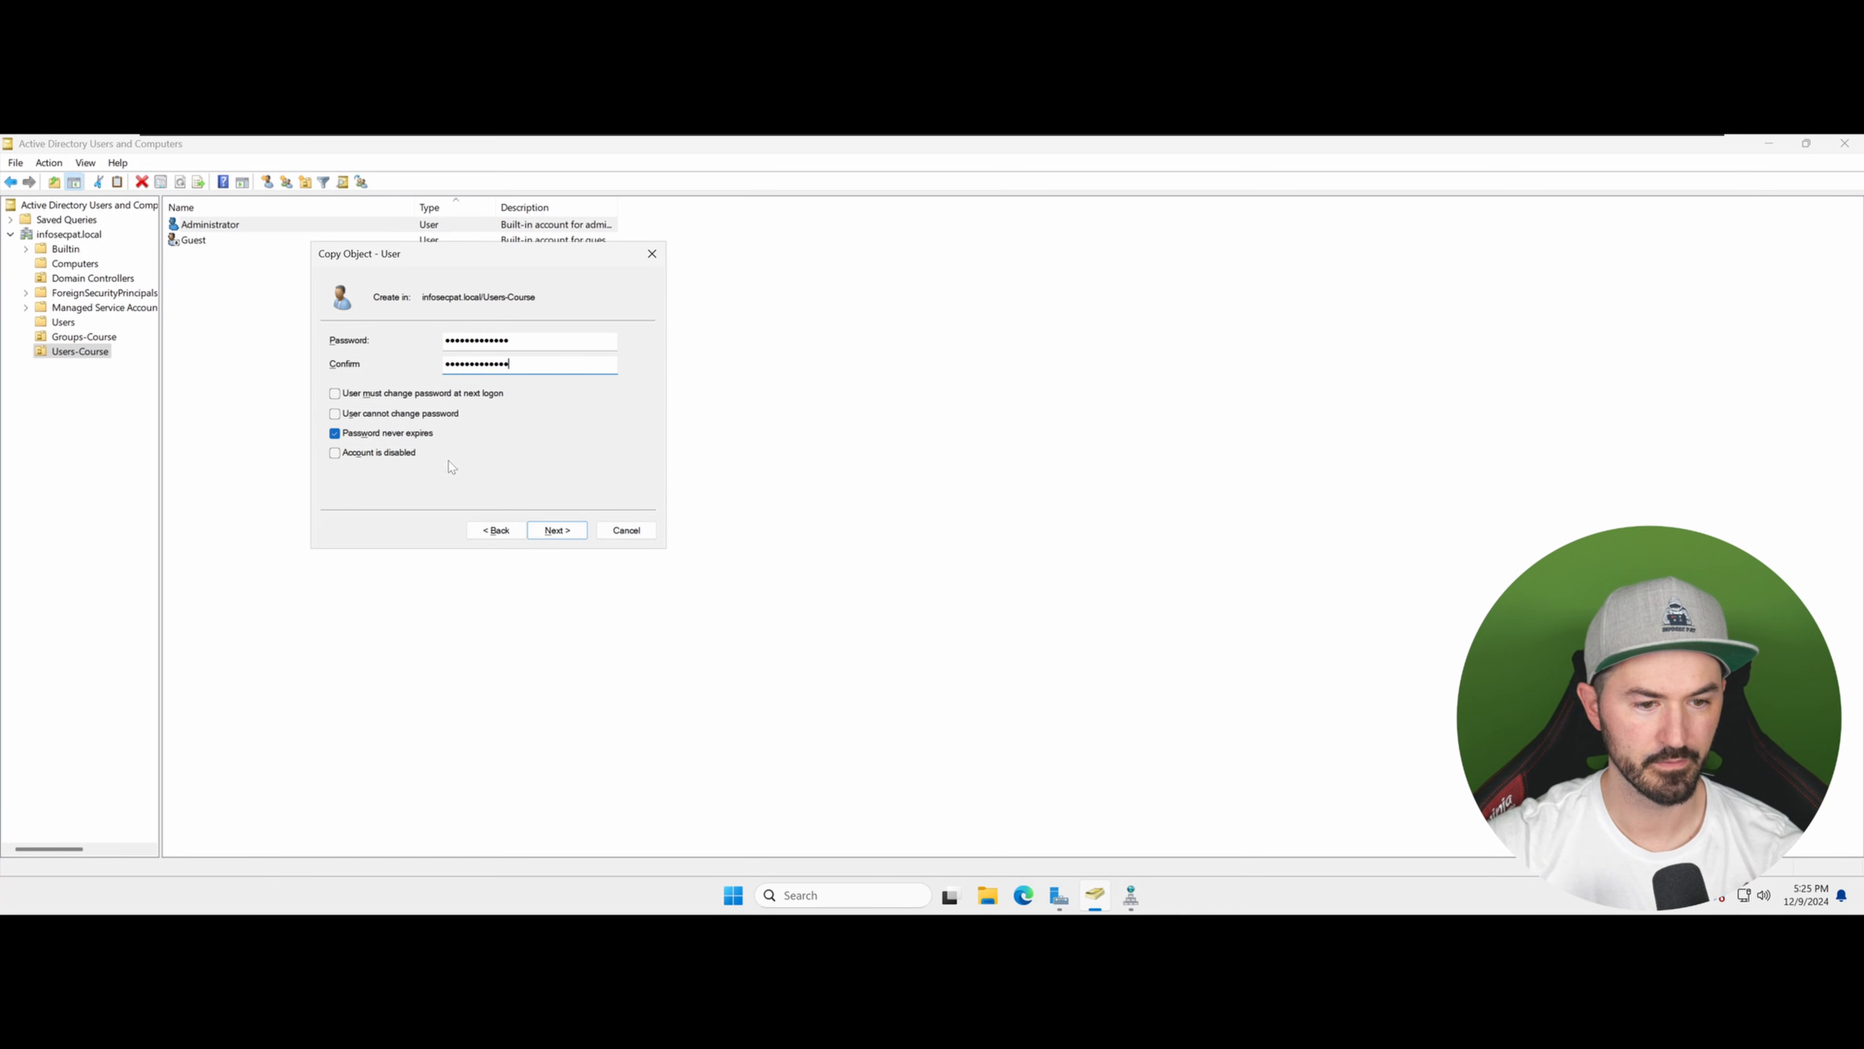
left_click(543, 530)
left_click(543, 531)
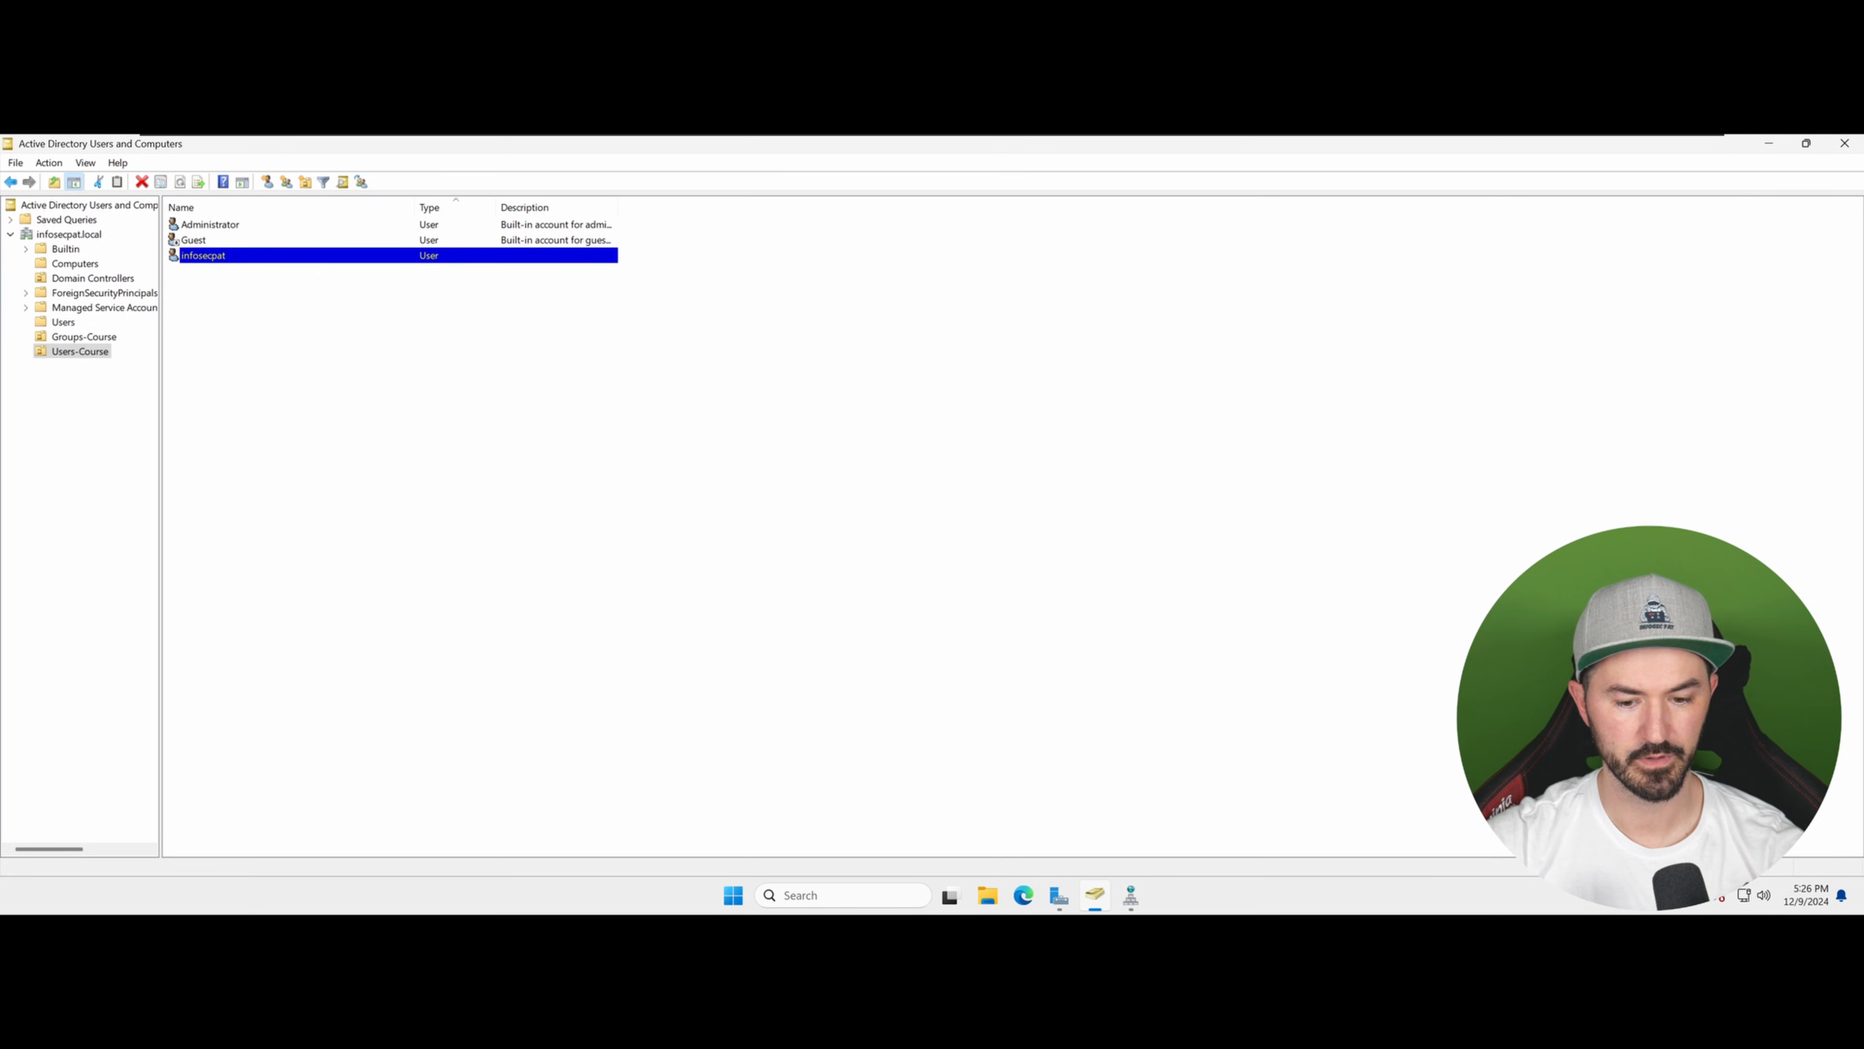
Step: Sign out of the Administrator session on the server
left_click(733, 895)
right_click(733, 894)
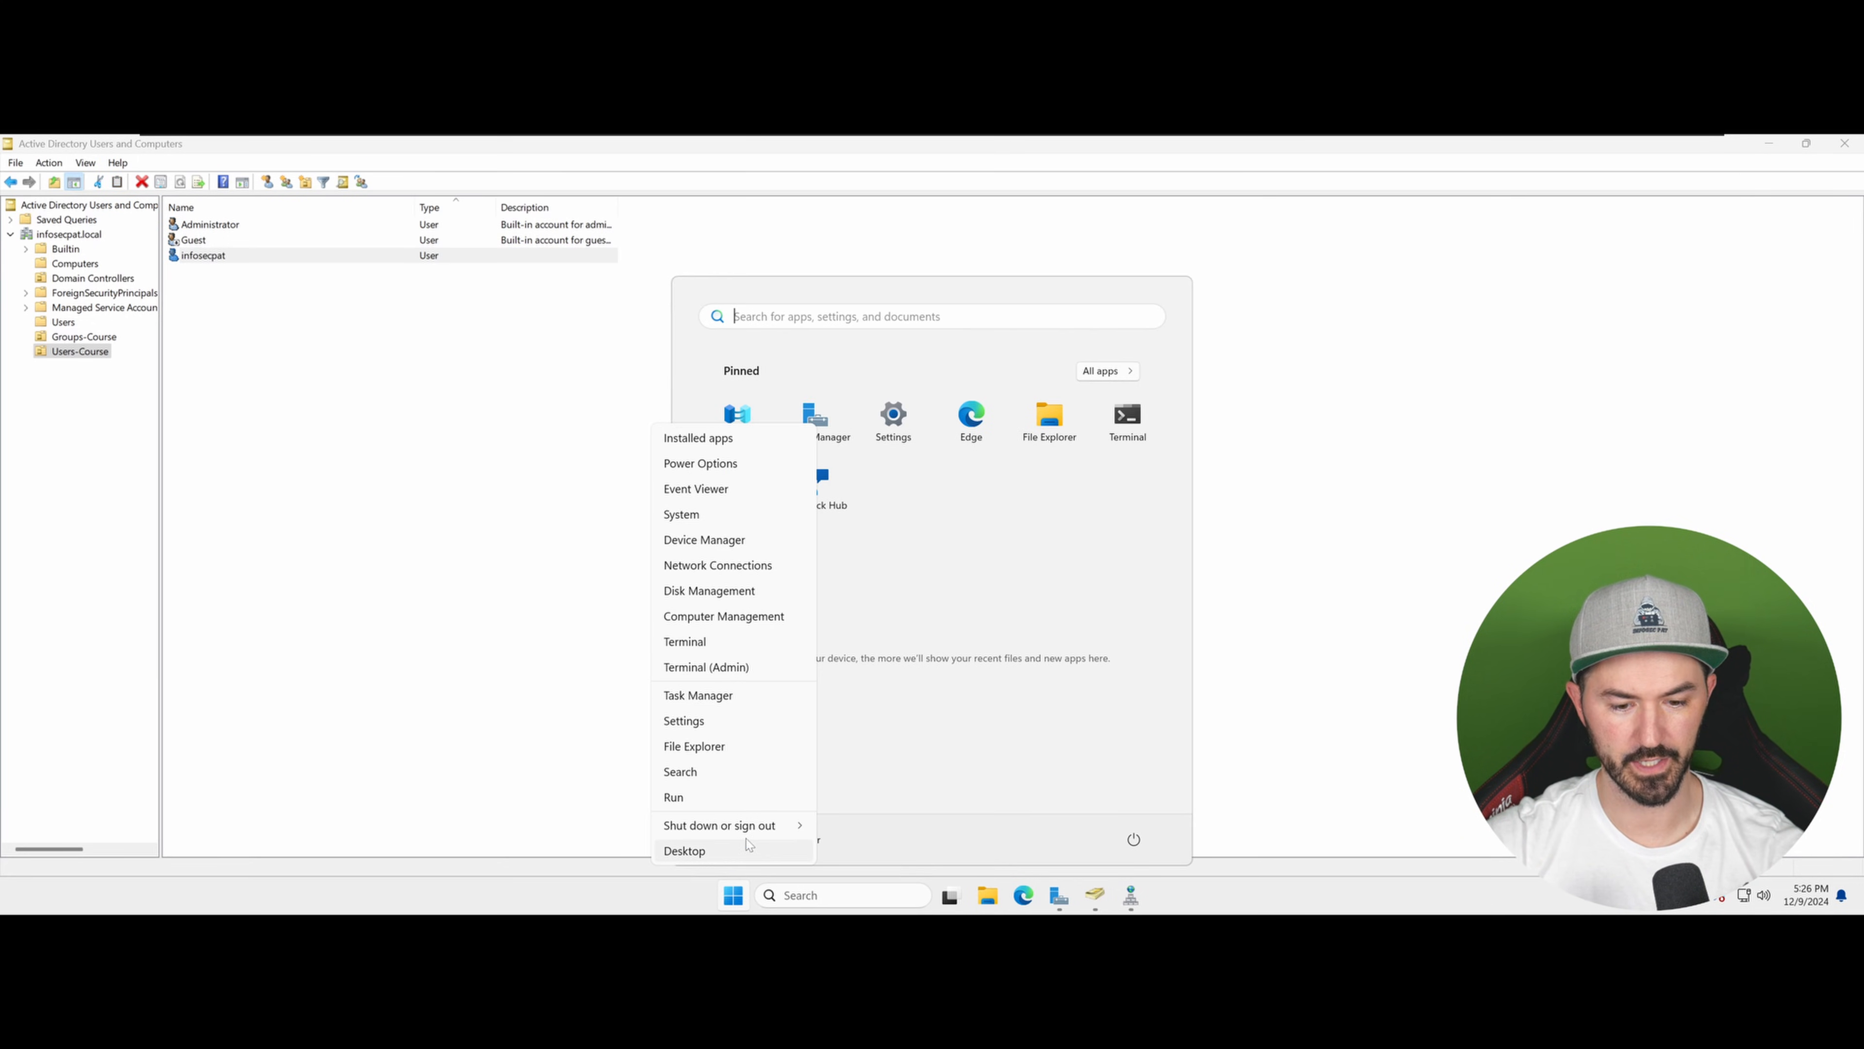
mouse_move(761, 828)
left_click(853, 832)
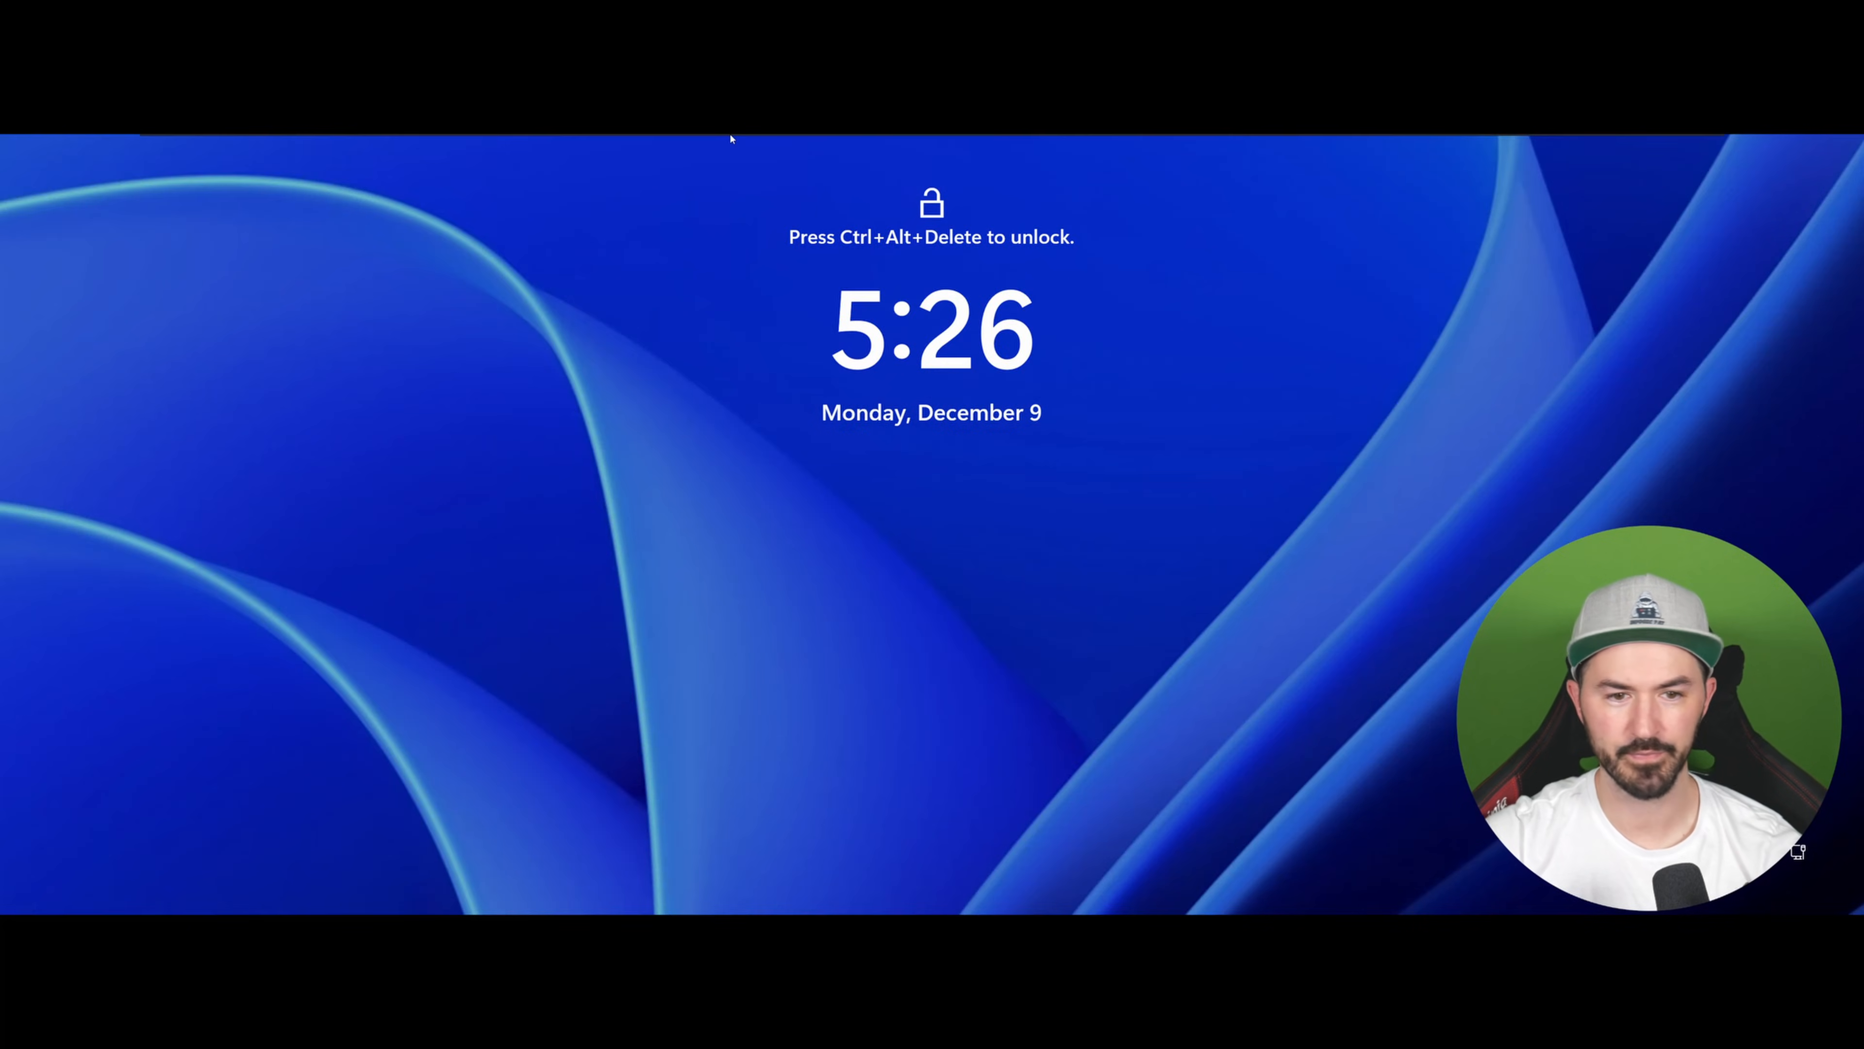
Step: Send Ctrl+Alt+Delete to the virtual machine and choose to sign in as another user
mouse_move(733, 136)
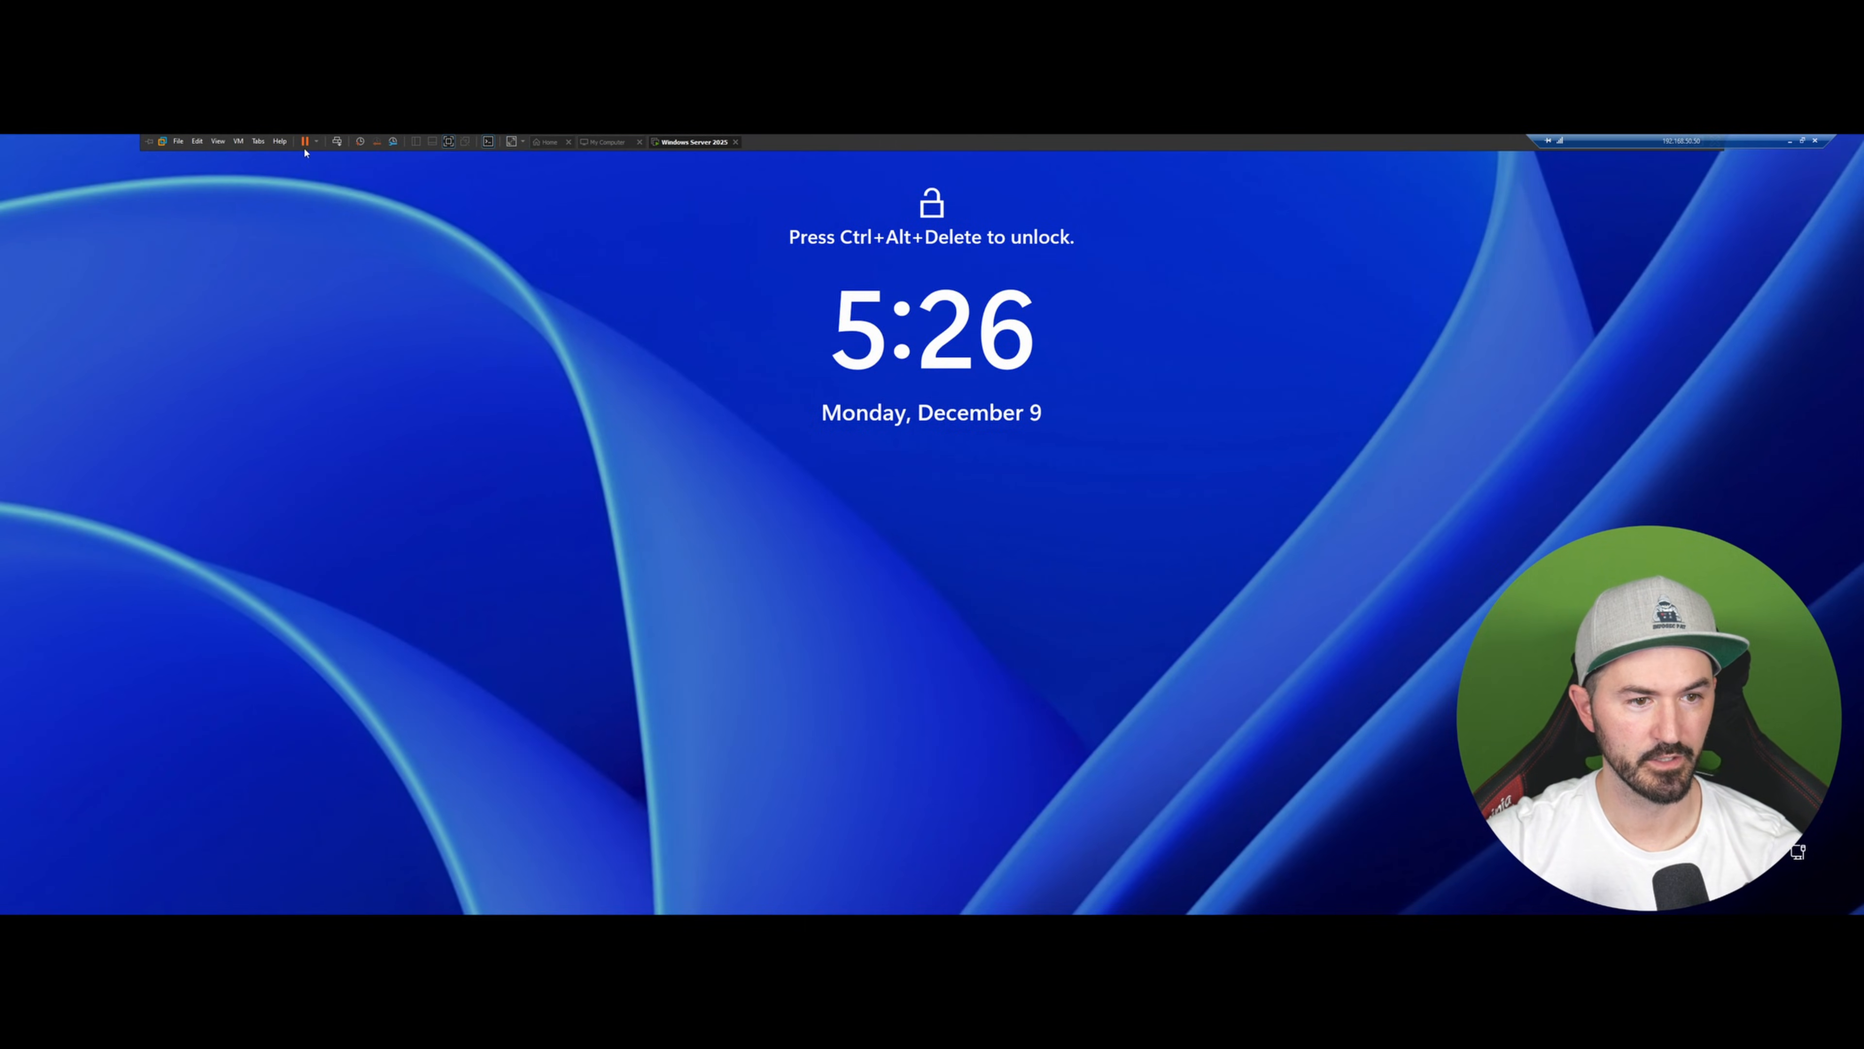
left_click(335, 142)
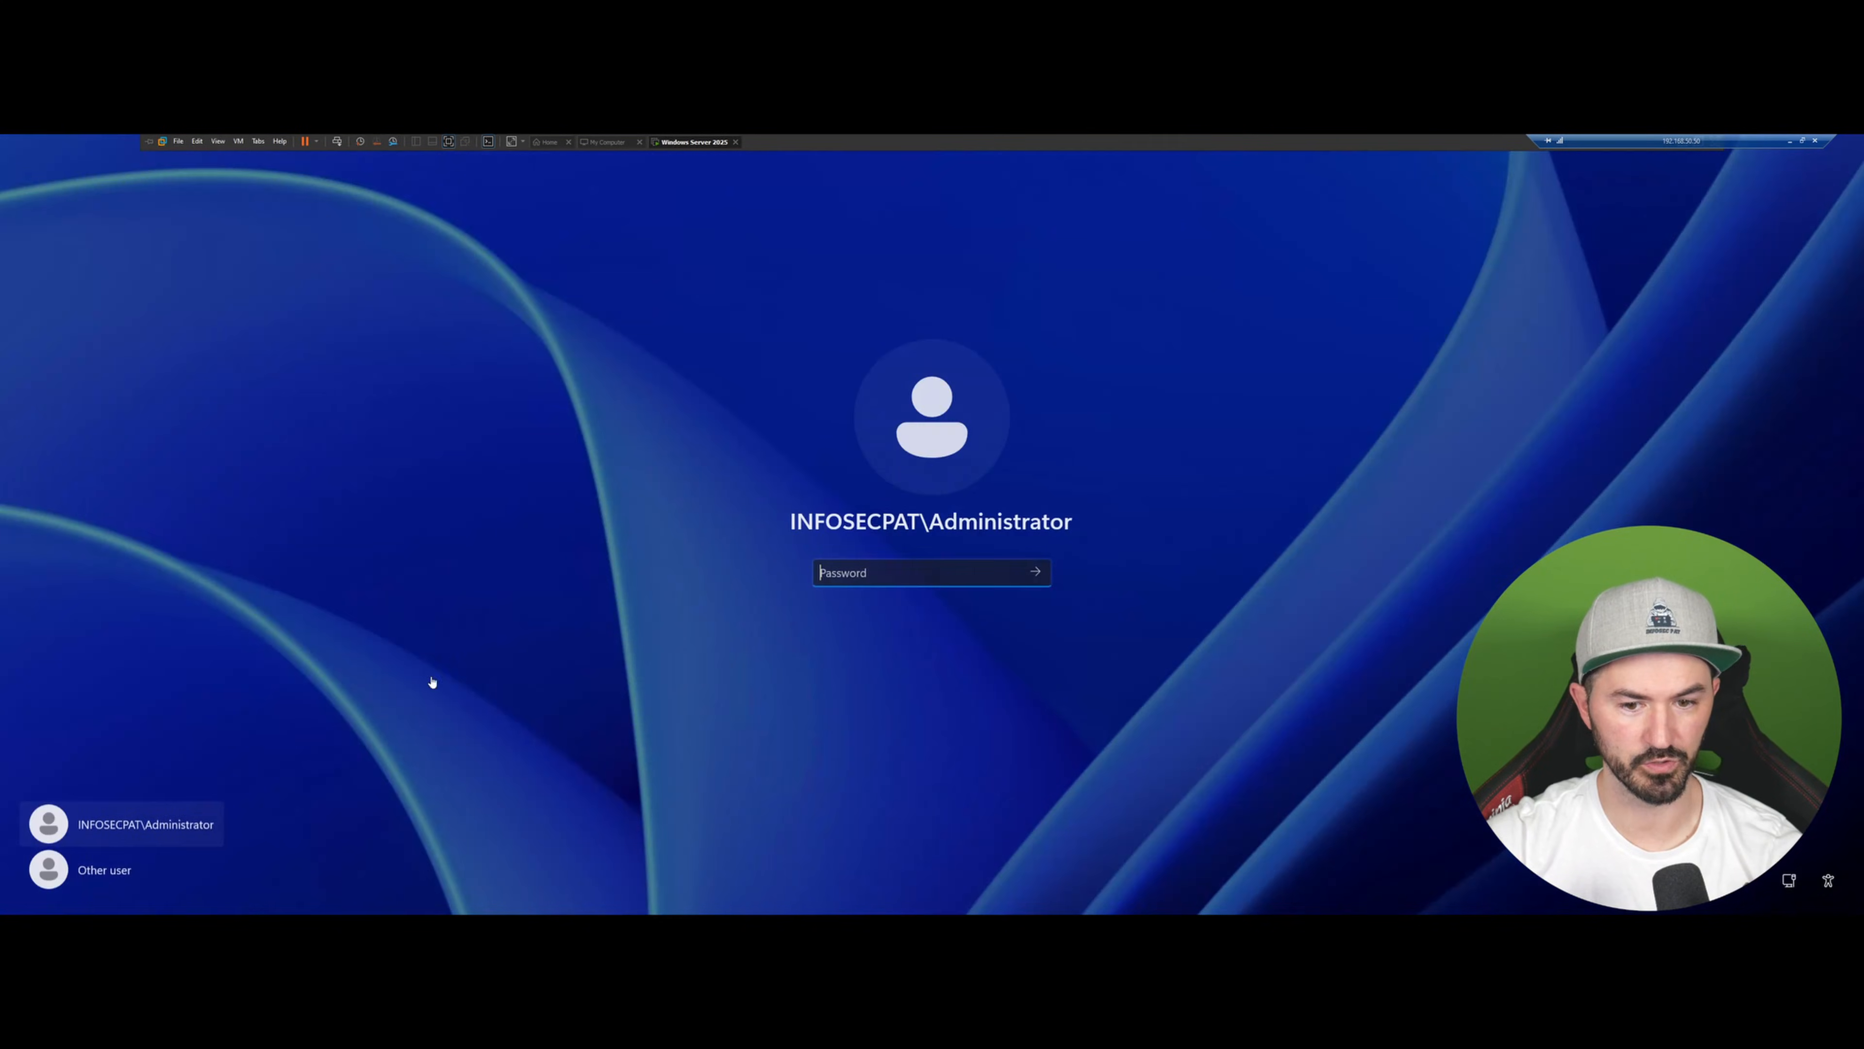
left_click(74, 870)
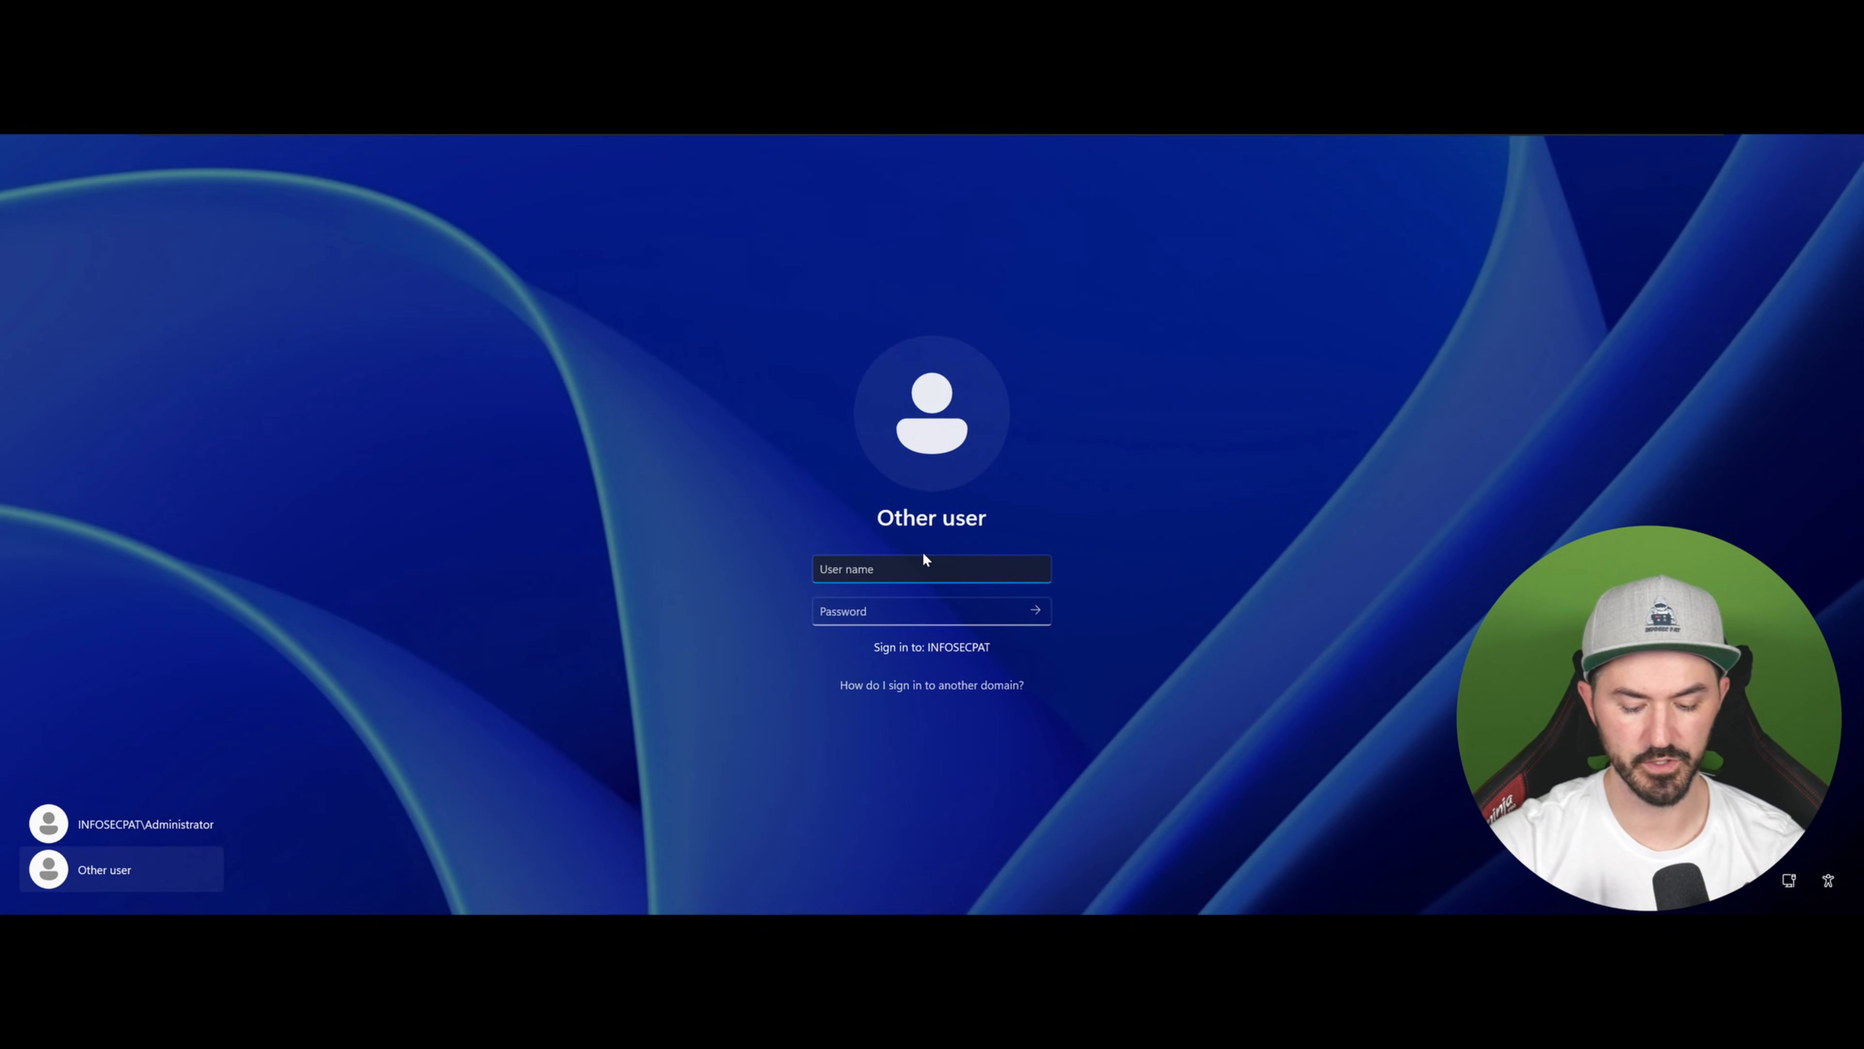
Step: Sign in as infosecpat\infosecpat, entering the account password
type("infosecpat")
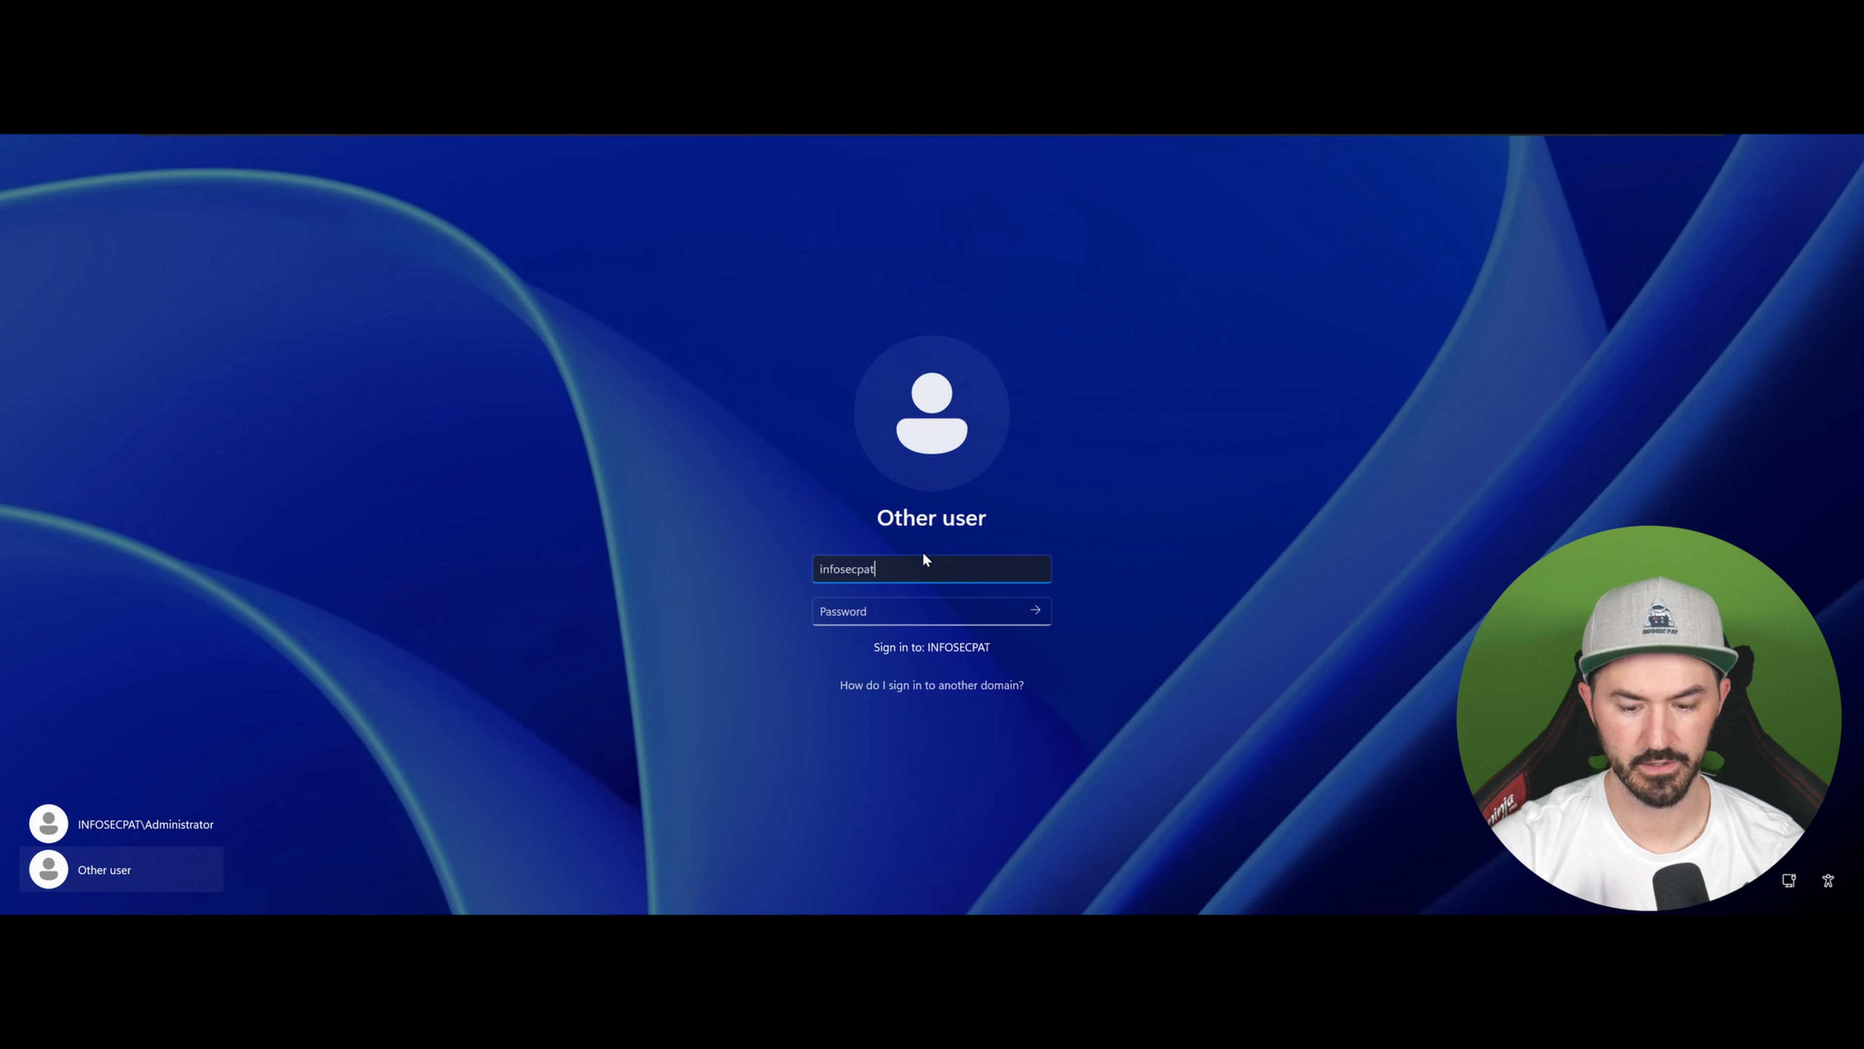
type("\\infosecpat")
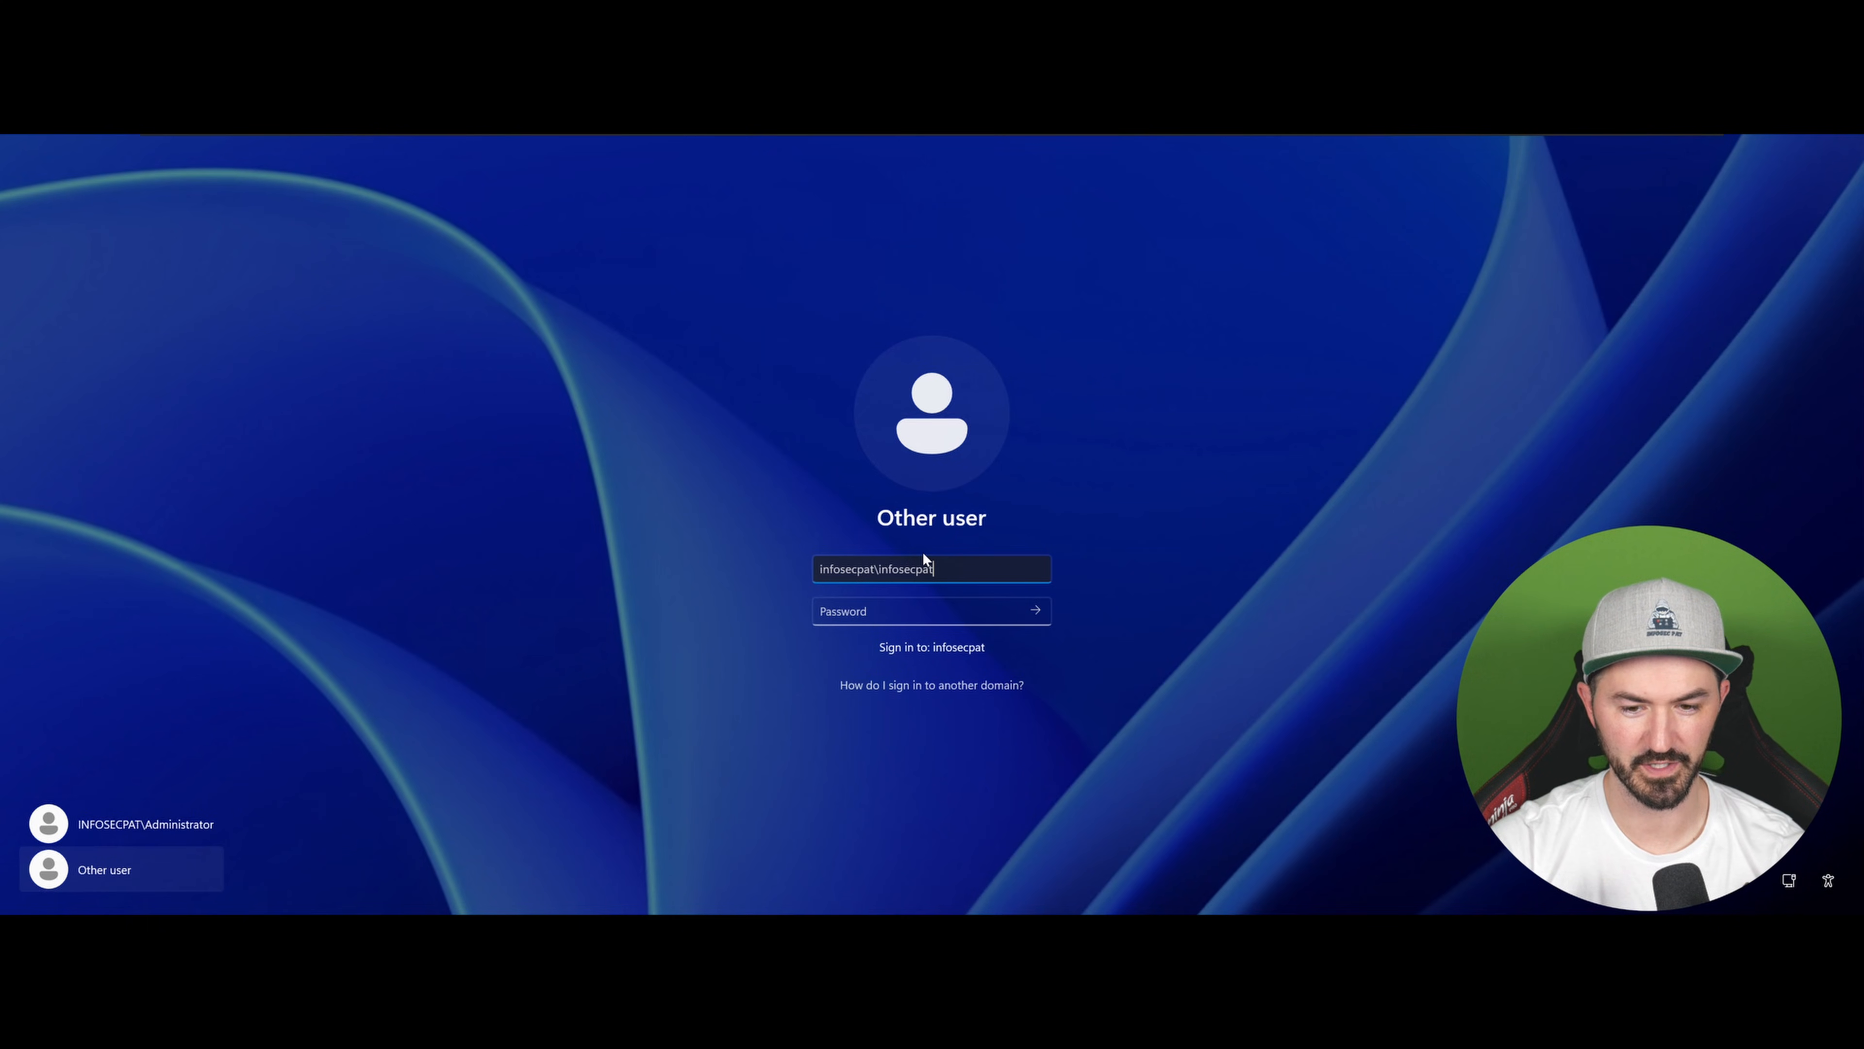
key("Tab")
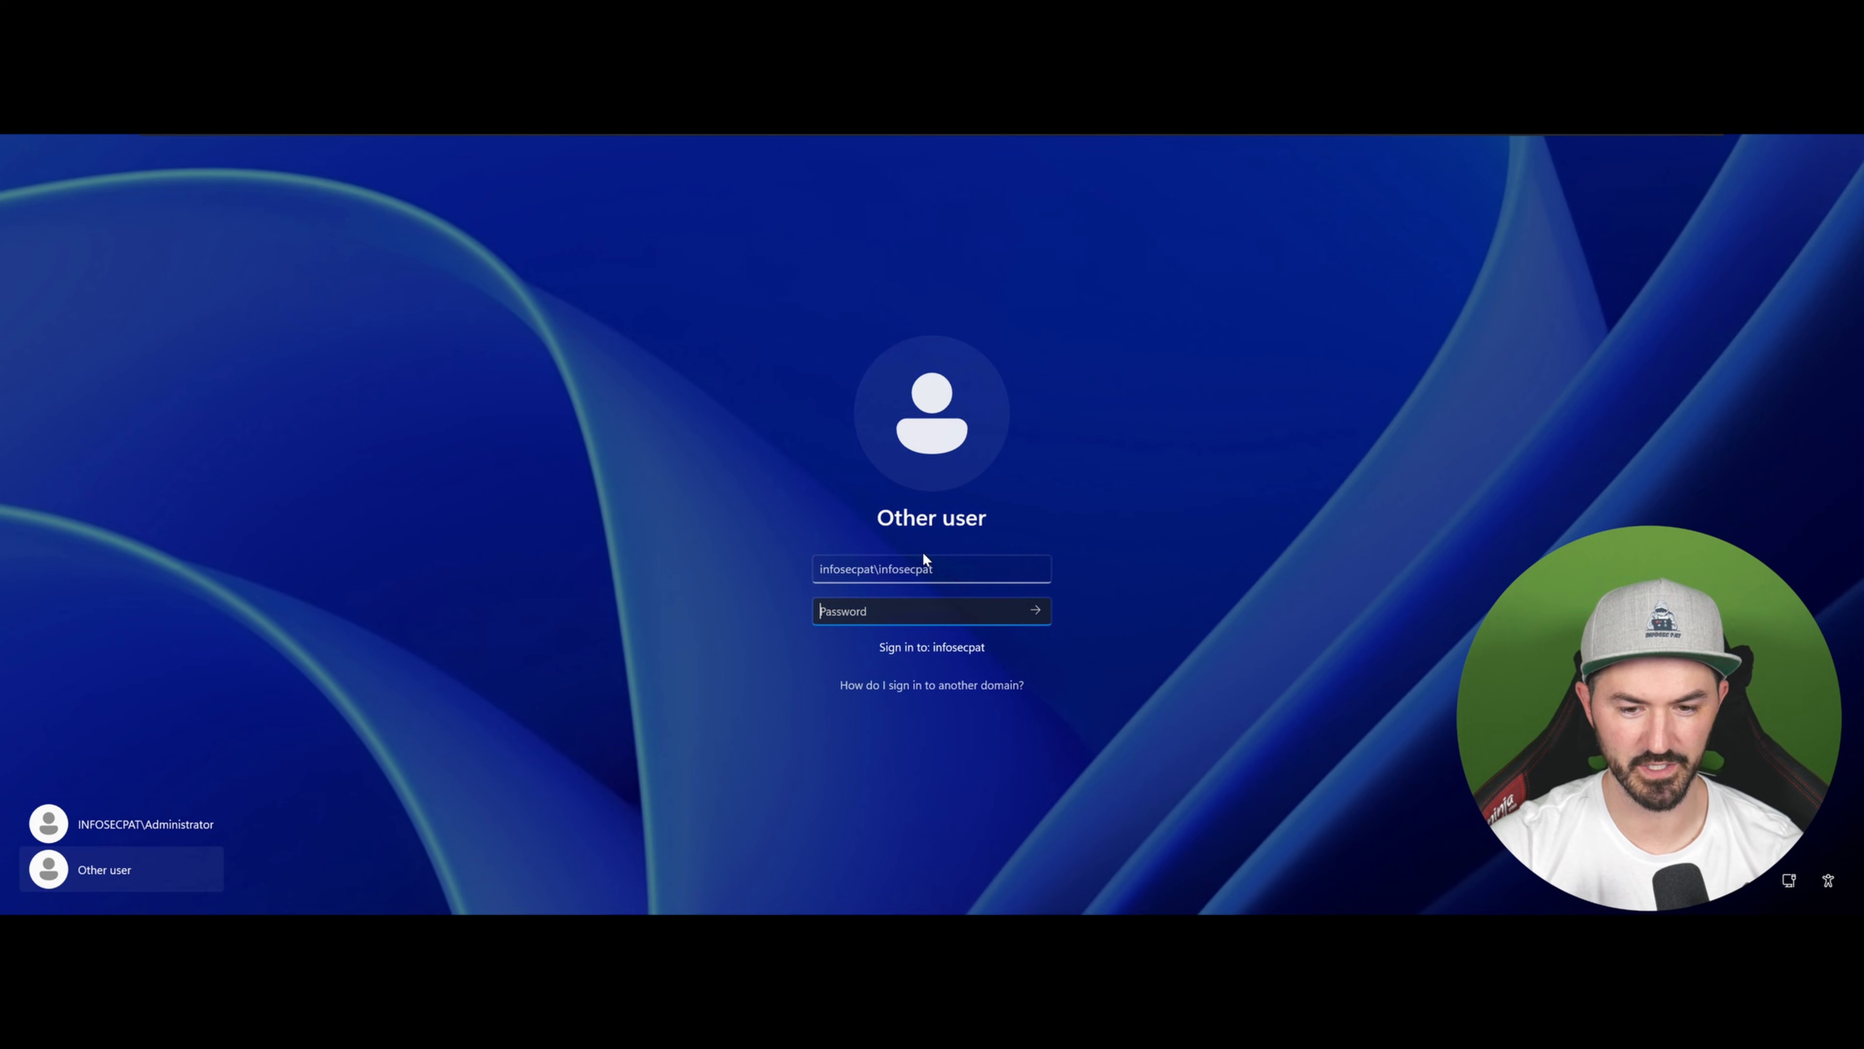
type("************")
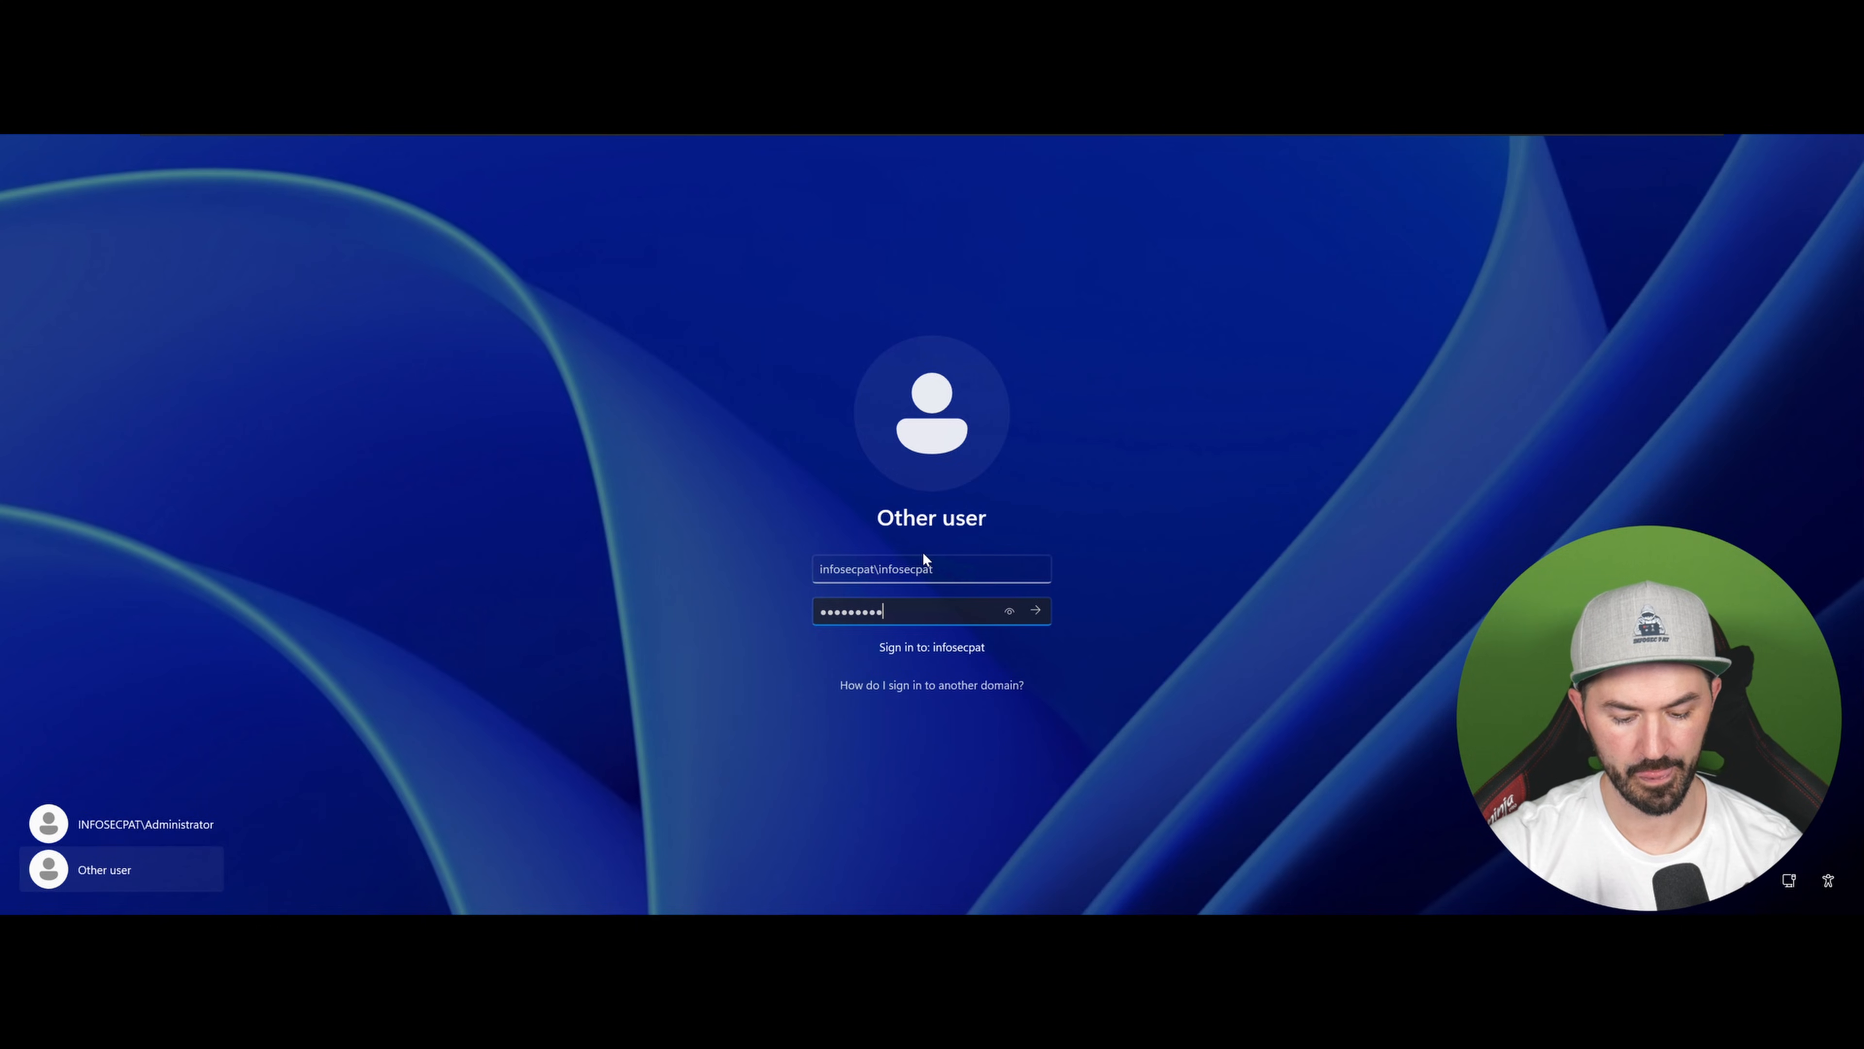
key("Return")
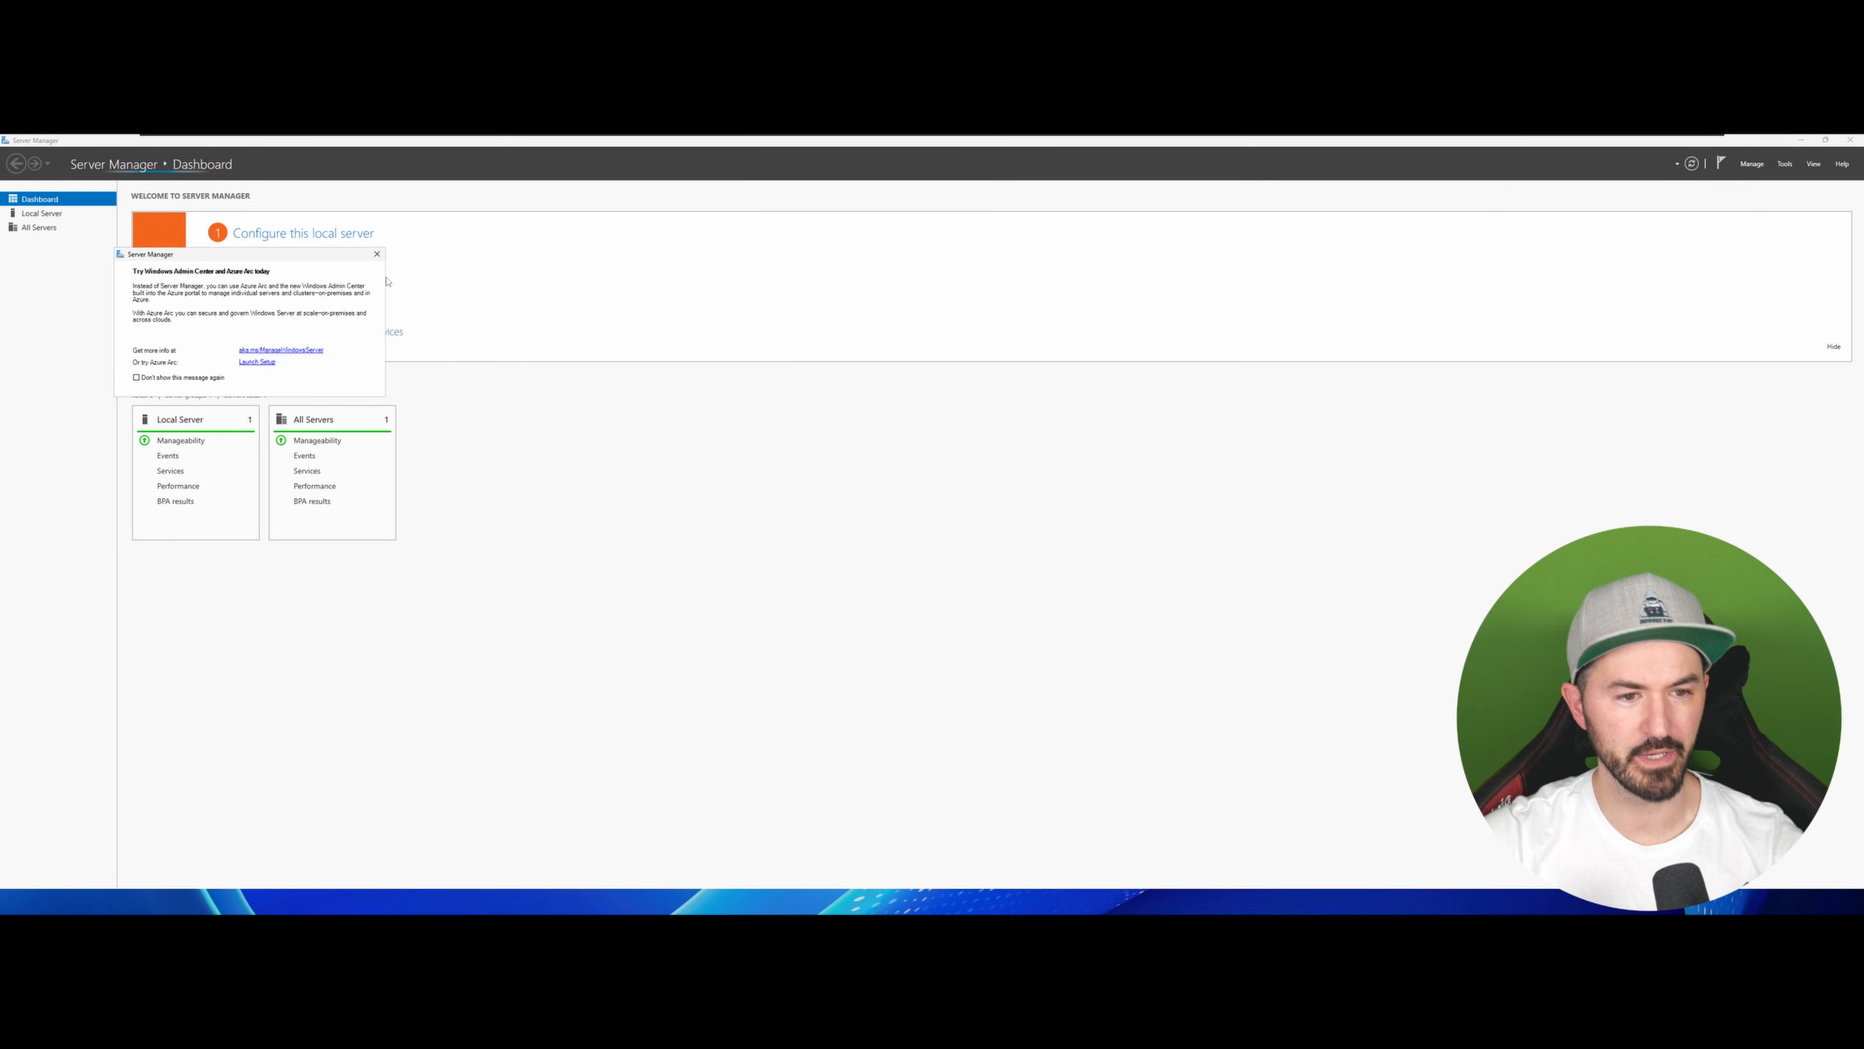
Step: Dismiss the Windows Admin Center pop-up and minimize Server Manager
left_click(377, 253)
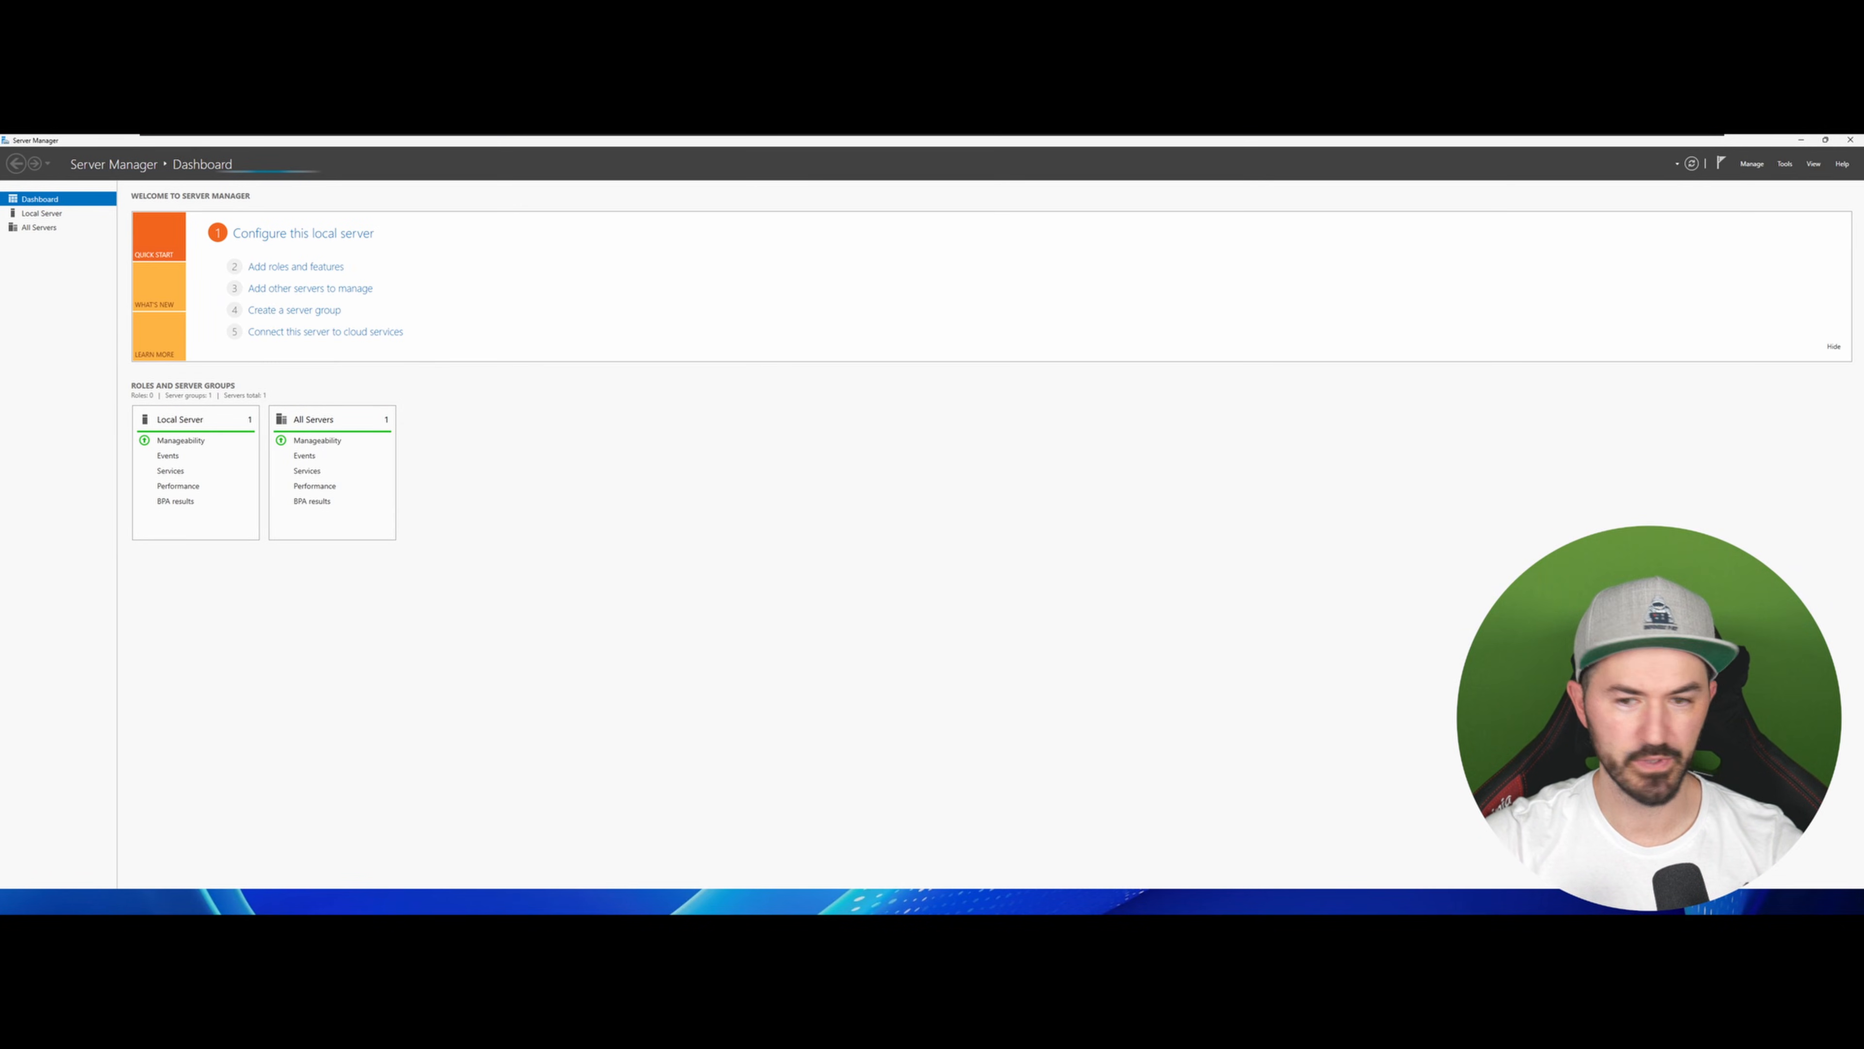
left_click(1803, 141)
right_click(1279, 354)
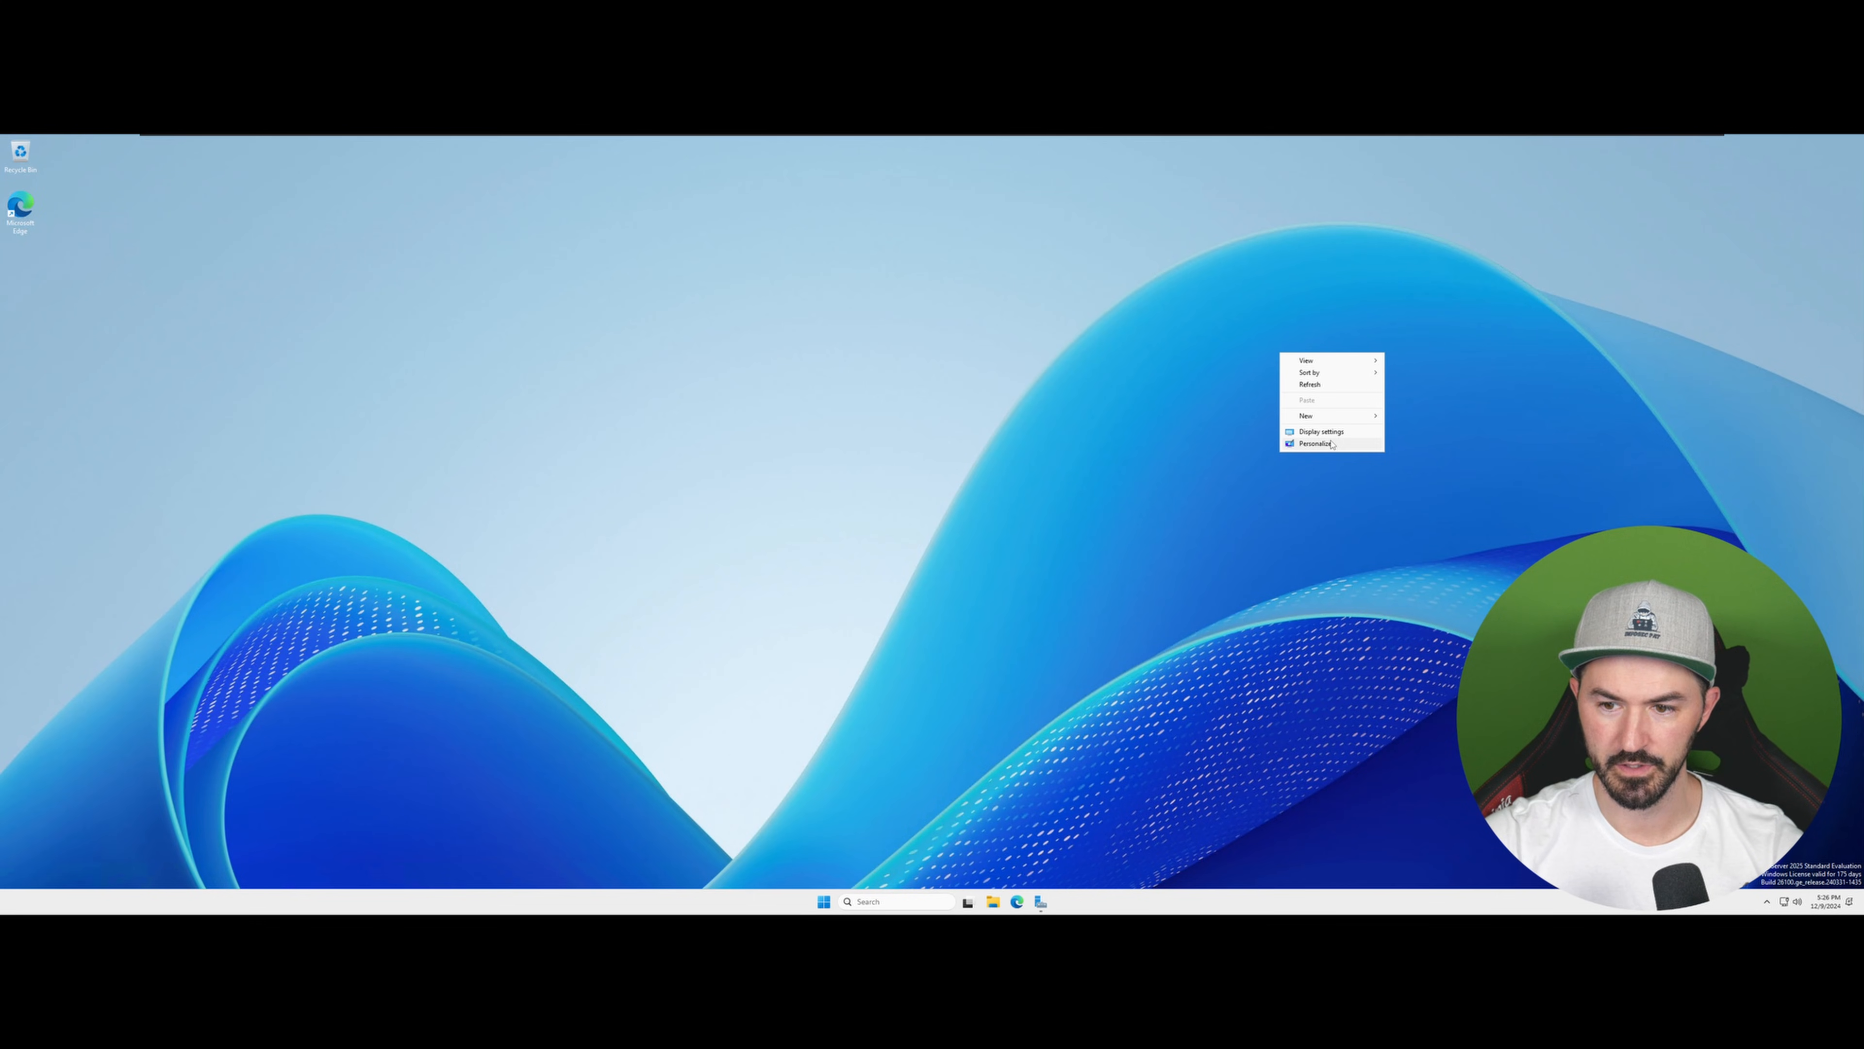
left_click(1332, 443)
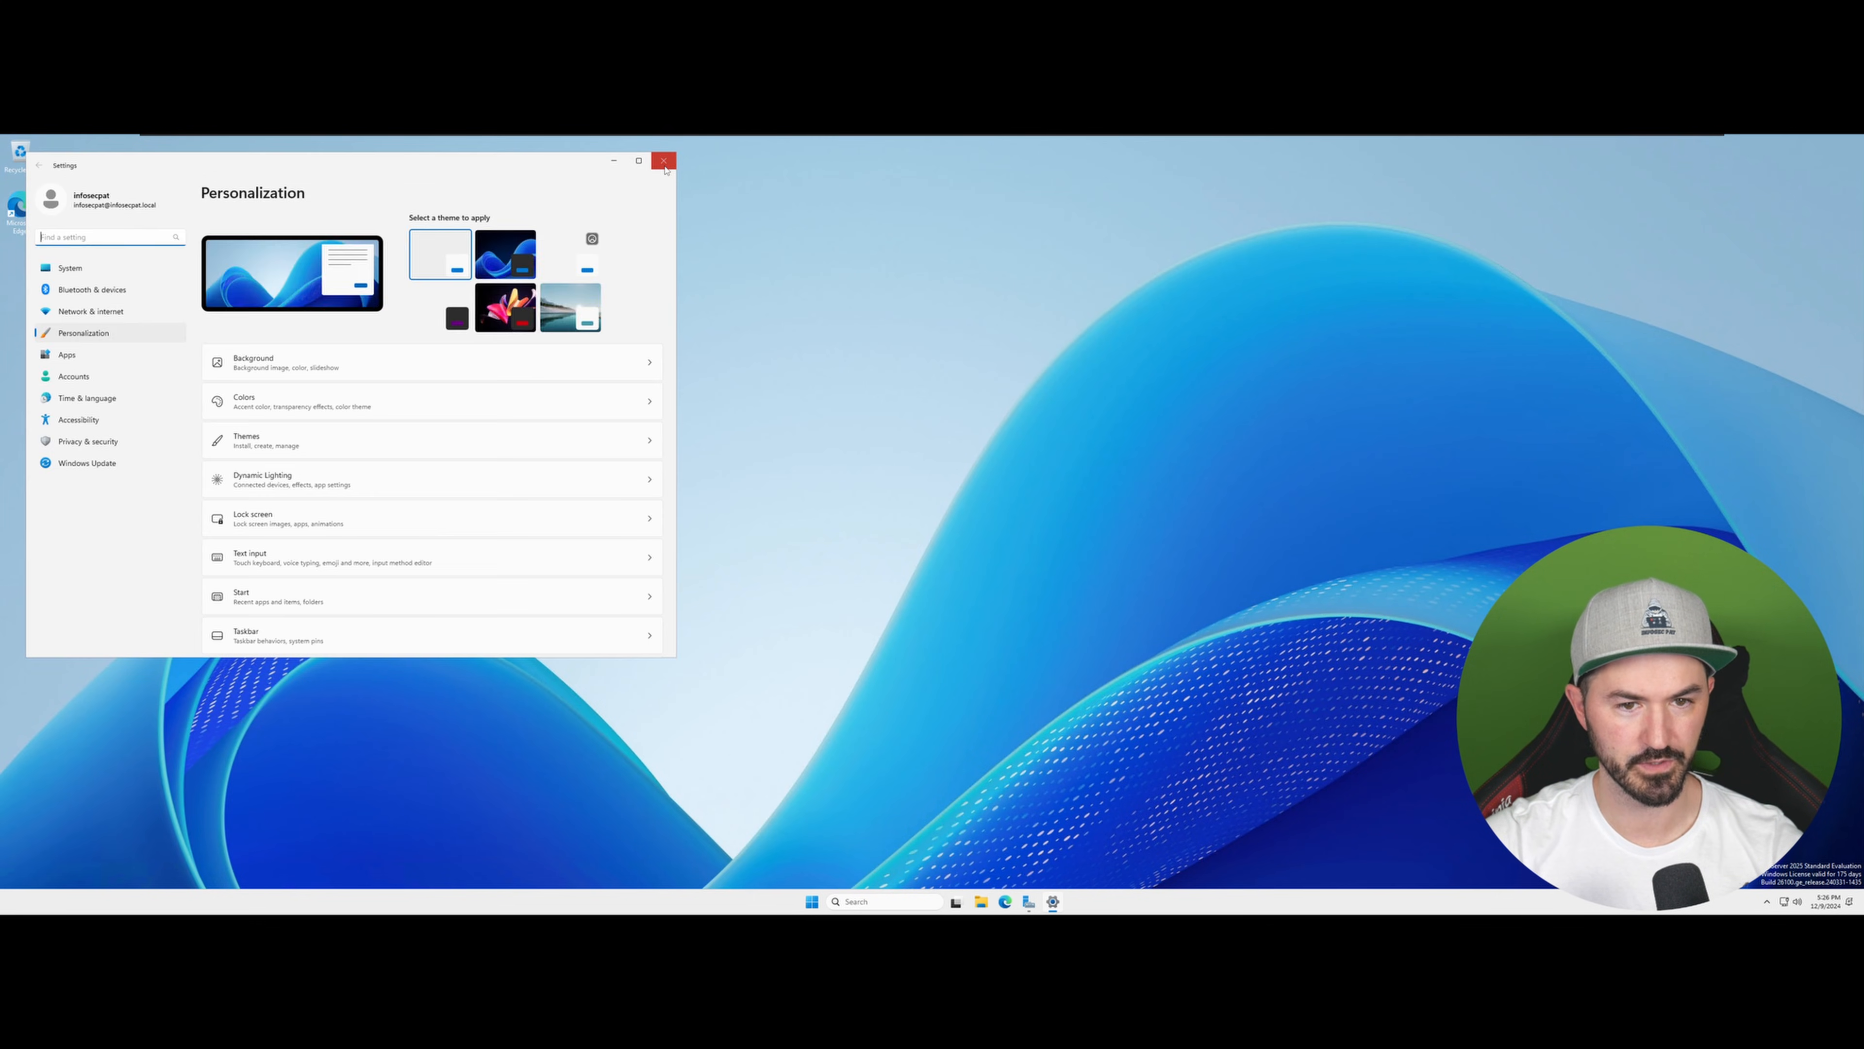
left_click(663, 160)
Step: Set the display scale to 175% in Display settings and close Settings
right_click(995, 391)
left_click(1062, 485)
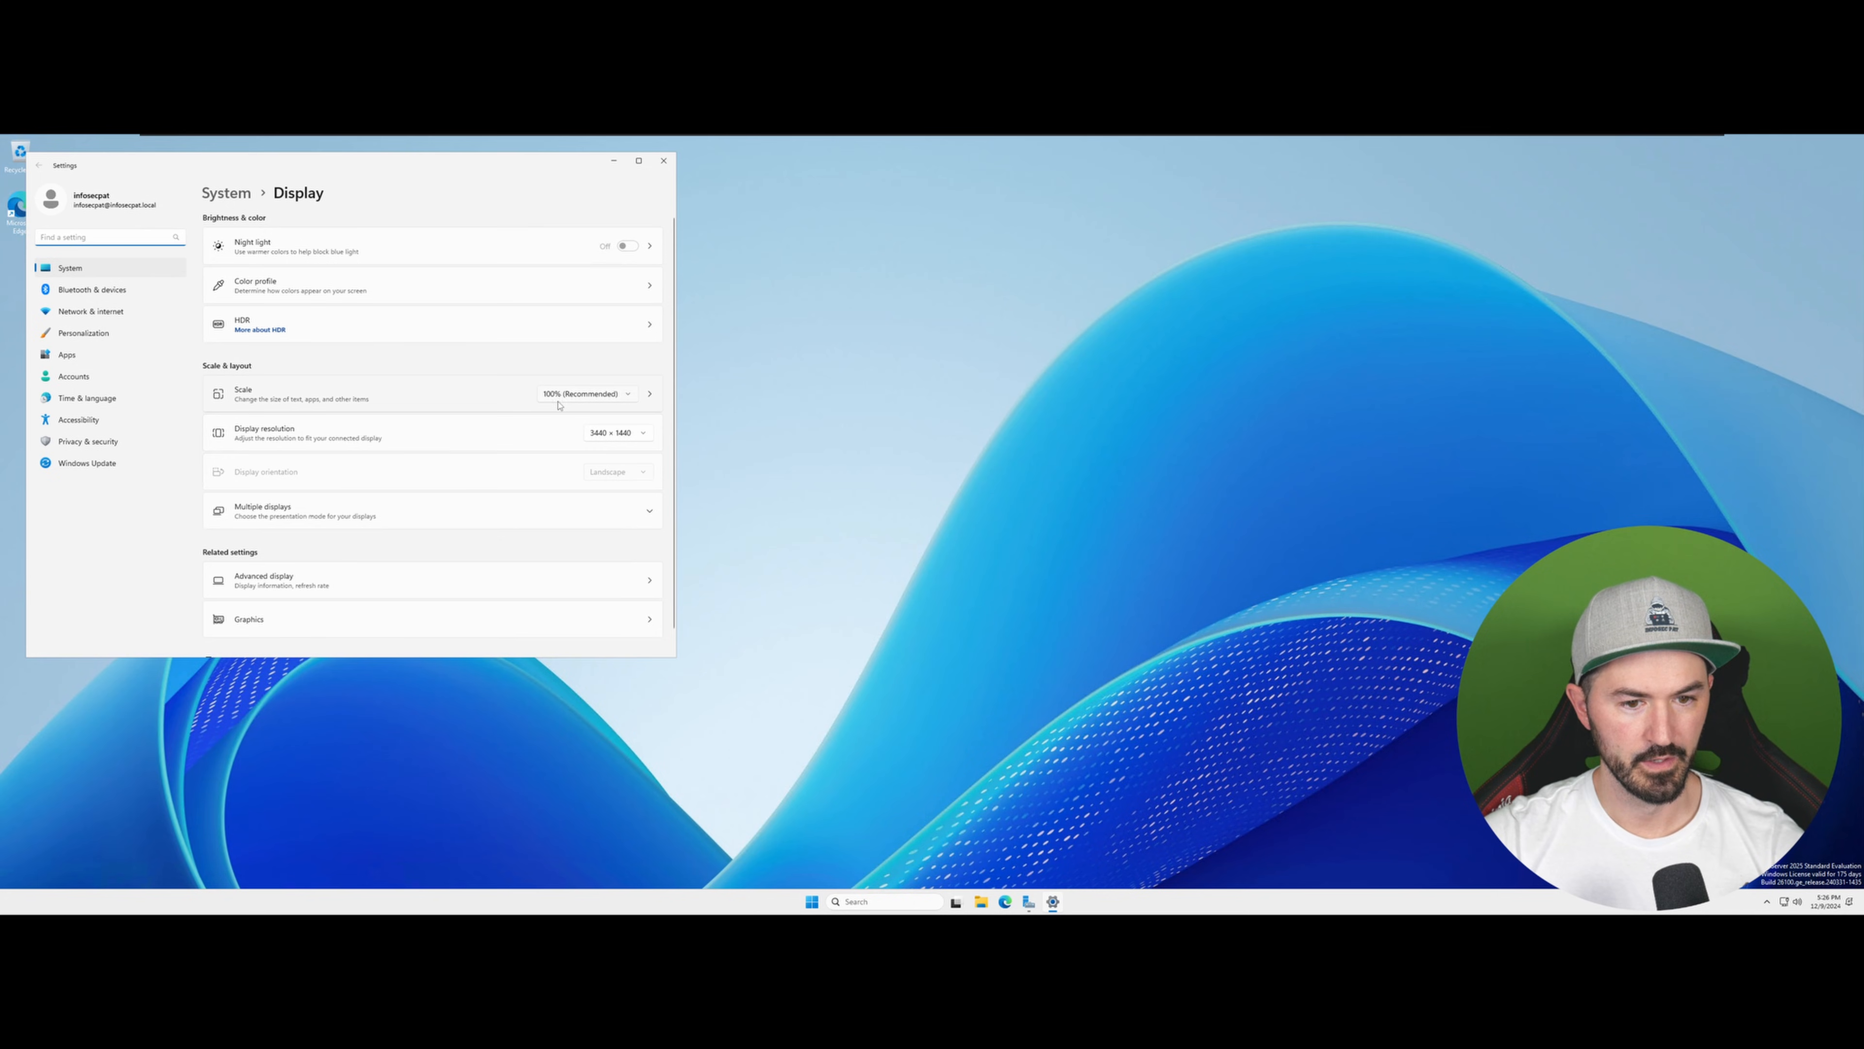
left_click(558, 400)
left_click(560, 455)
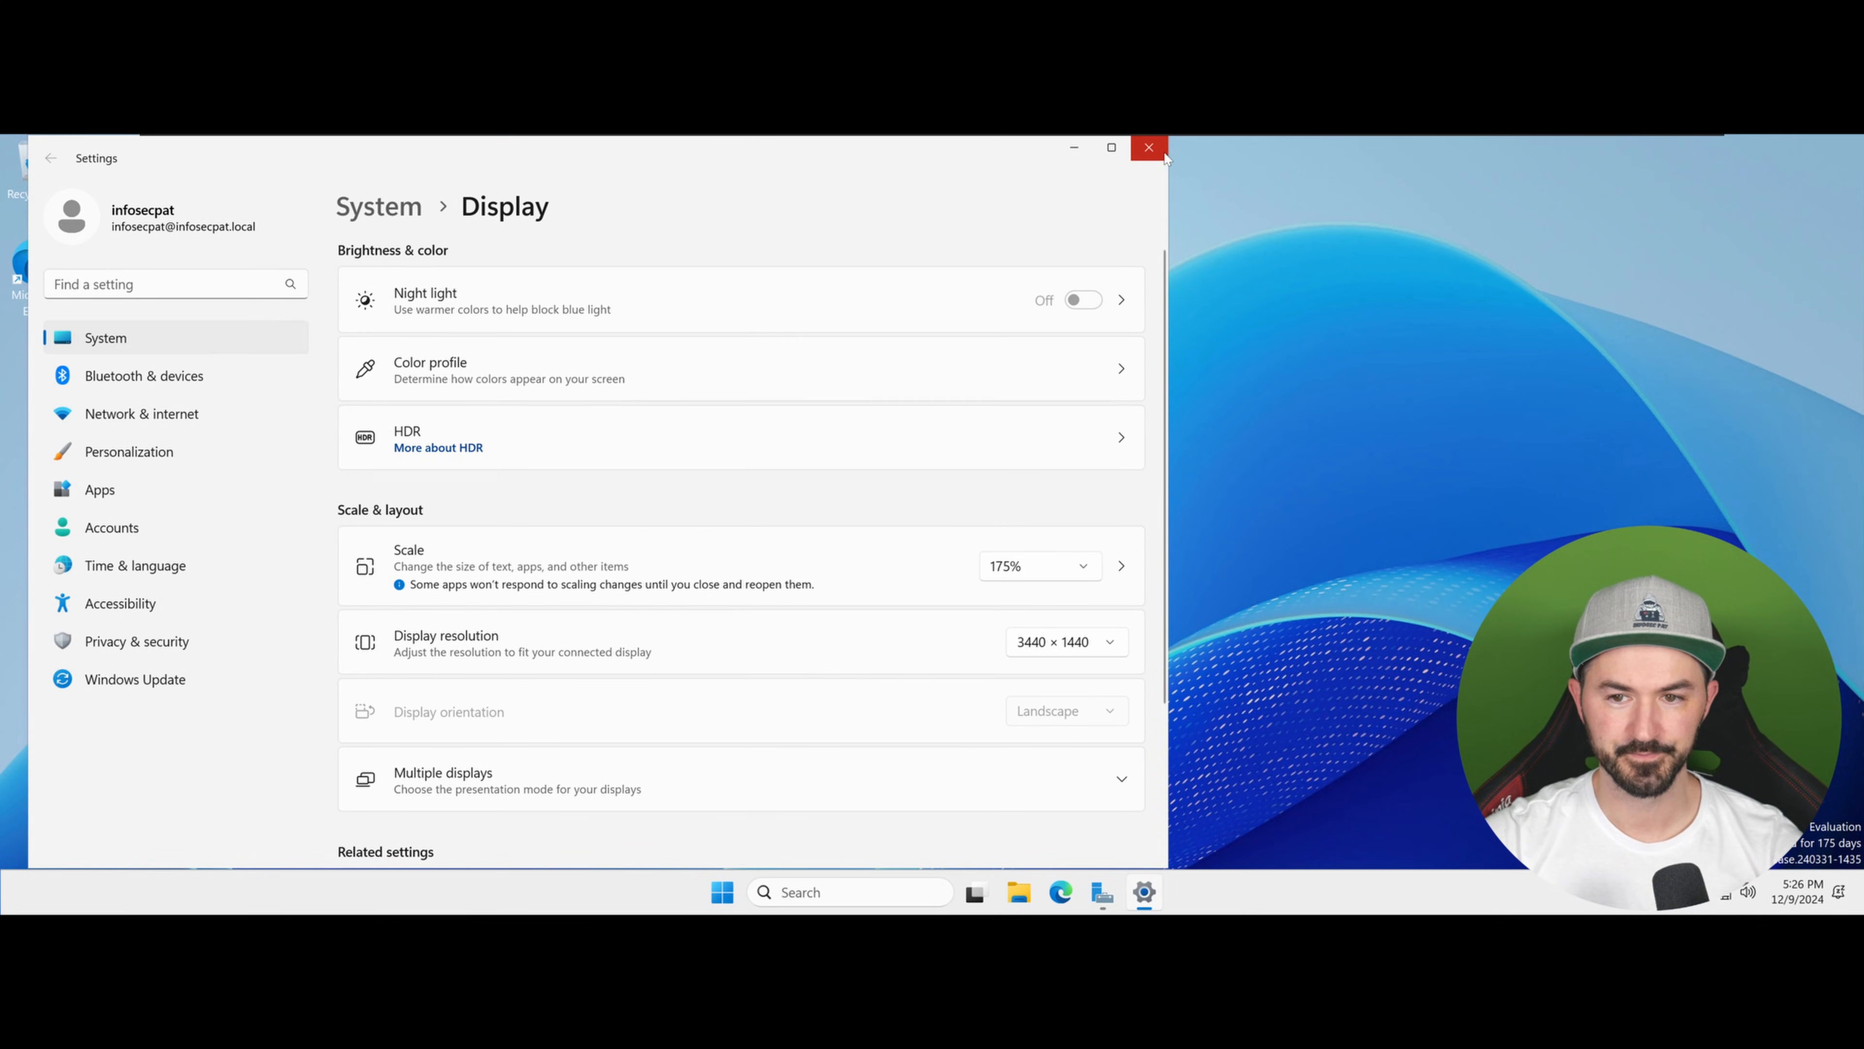
left_click(1149, 148)
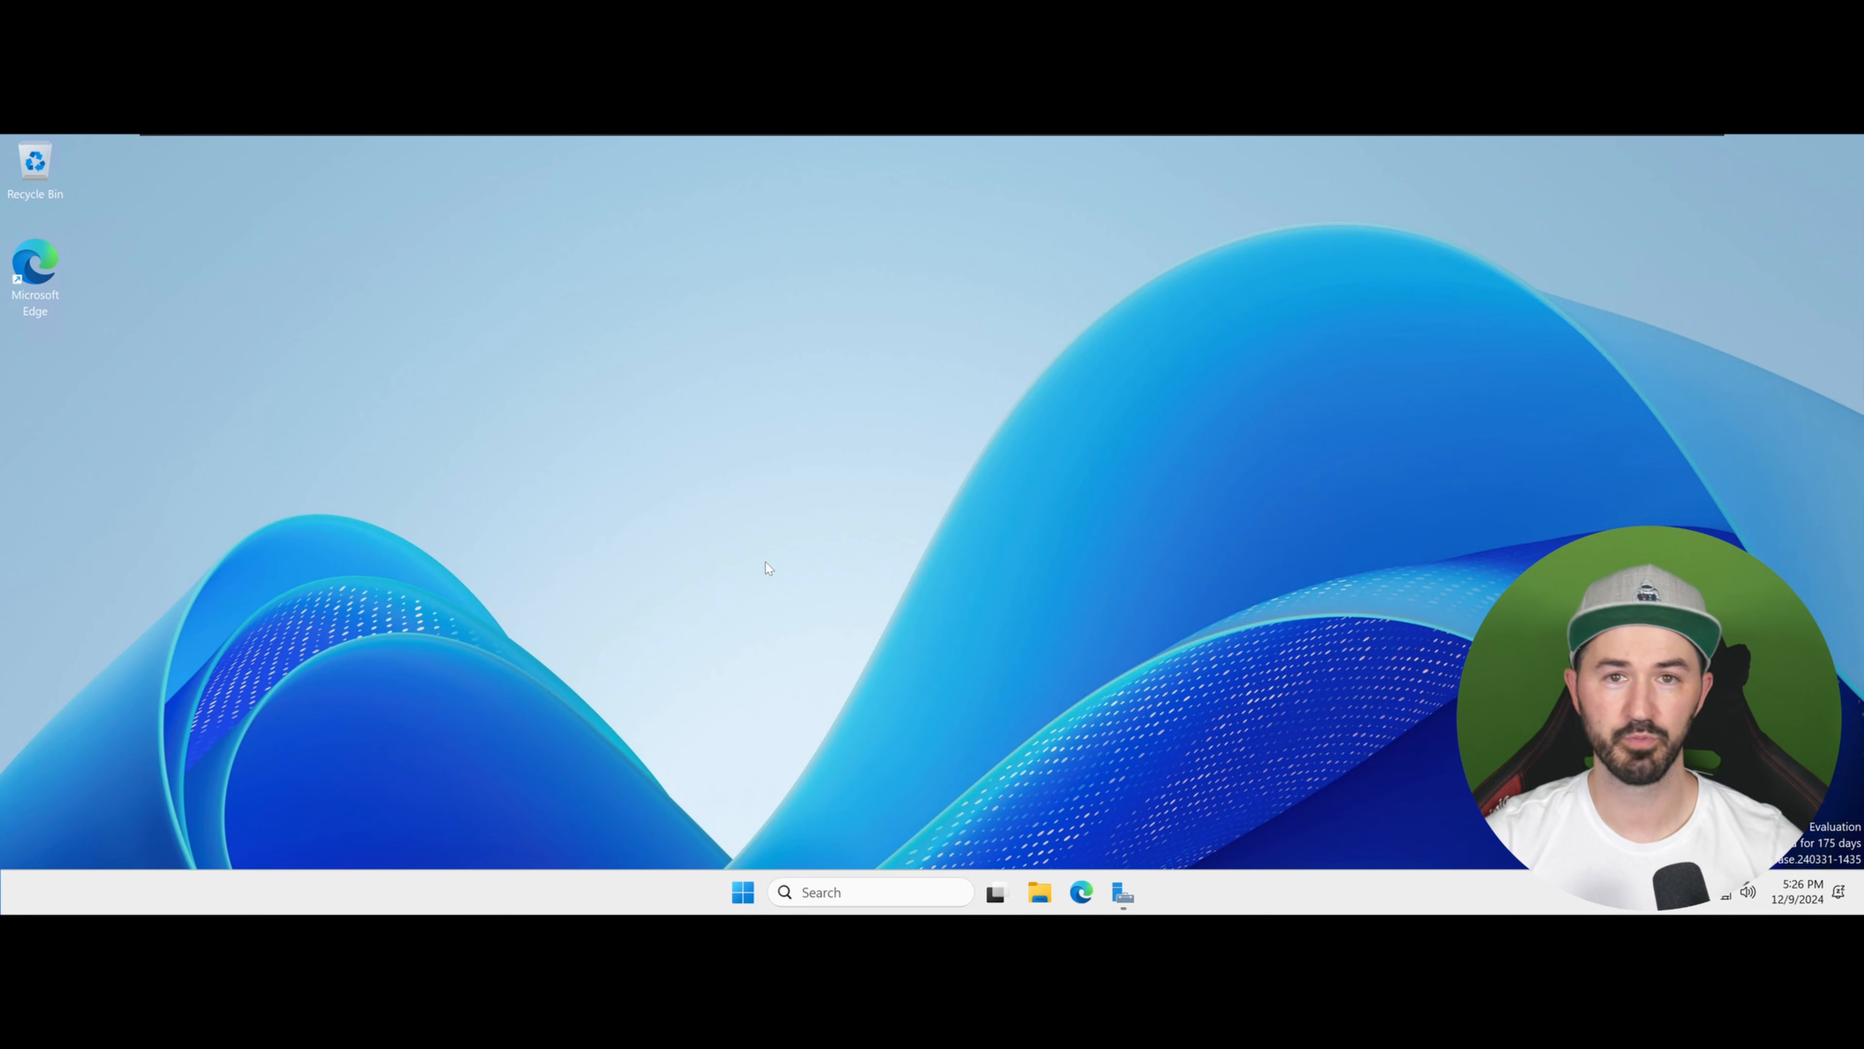